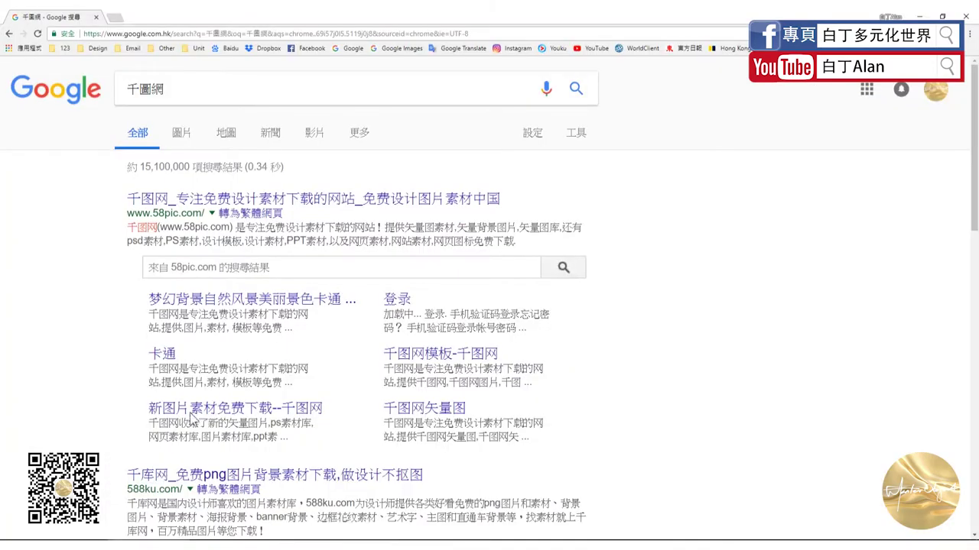
click(189, 85)
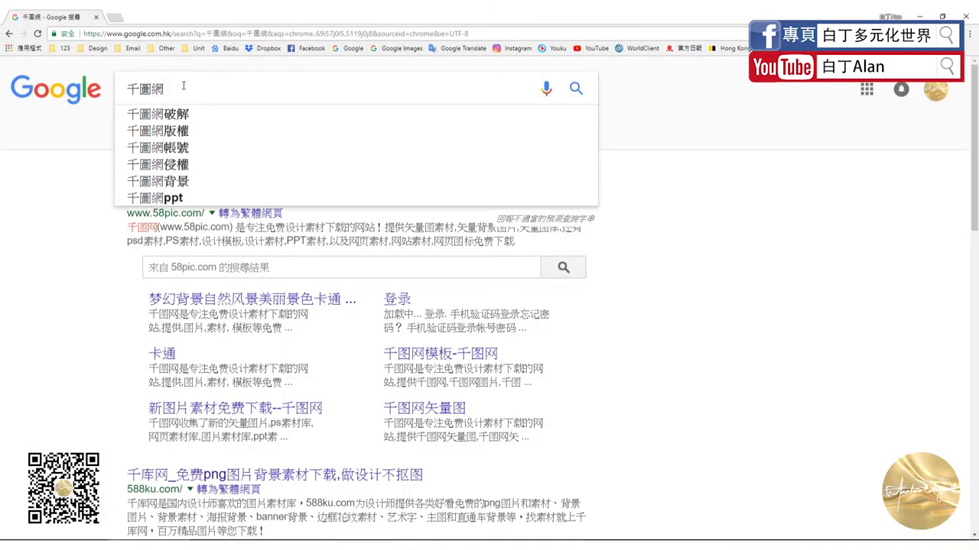
click(66, 238)
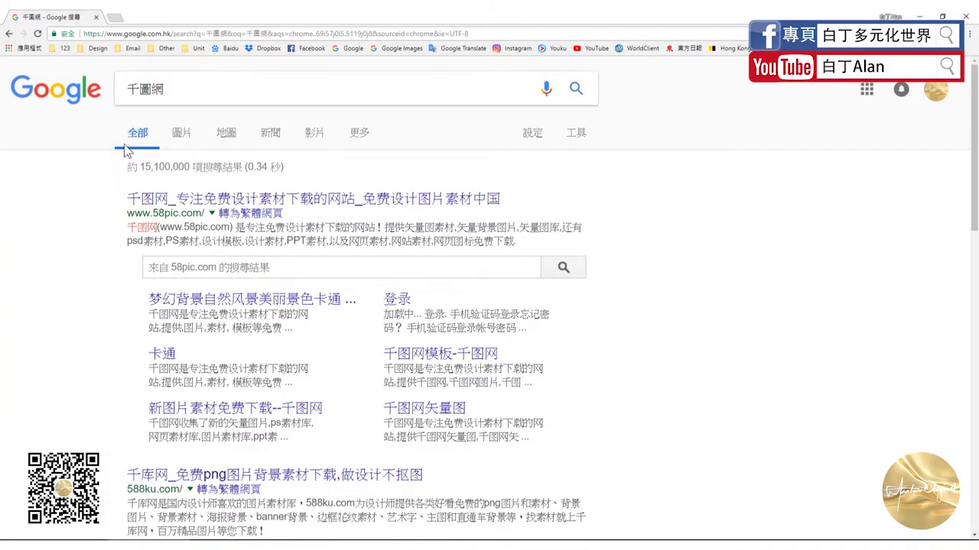
click(178, 90)
click(26, 211)
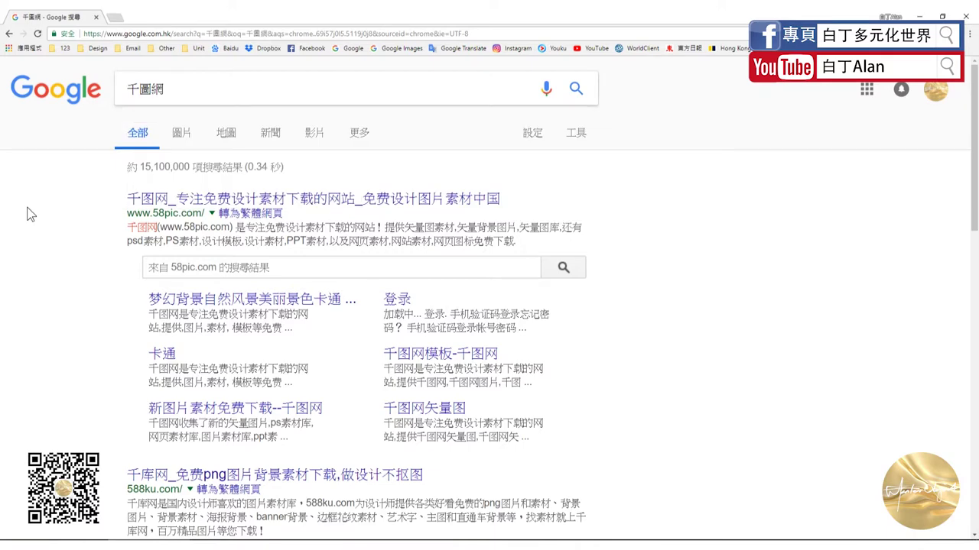
click(208, 203)
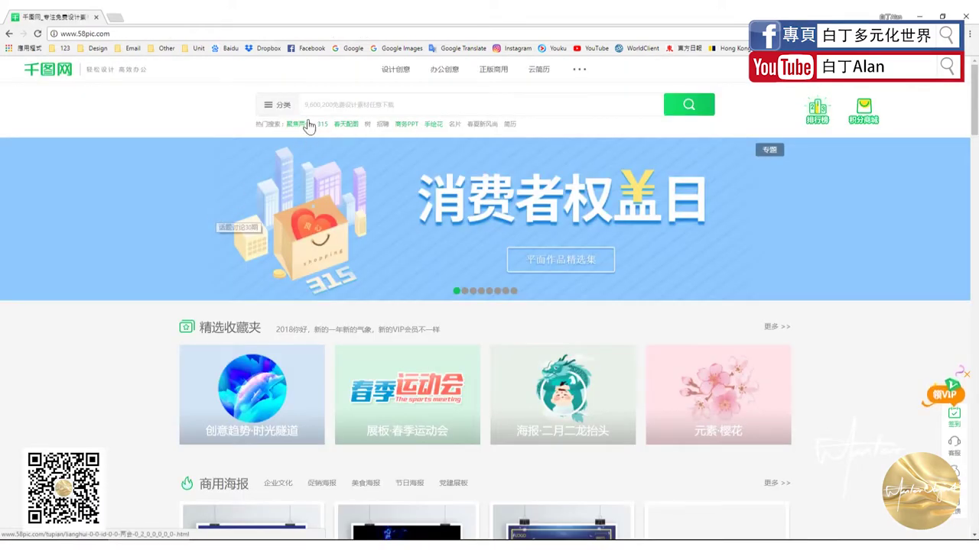
- In the 平面广告 section, search 三折 and pick the 三折页 suggestion
click(328, 107)
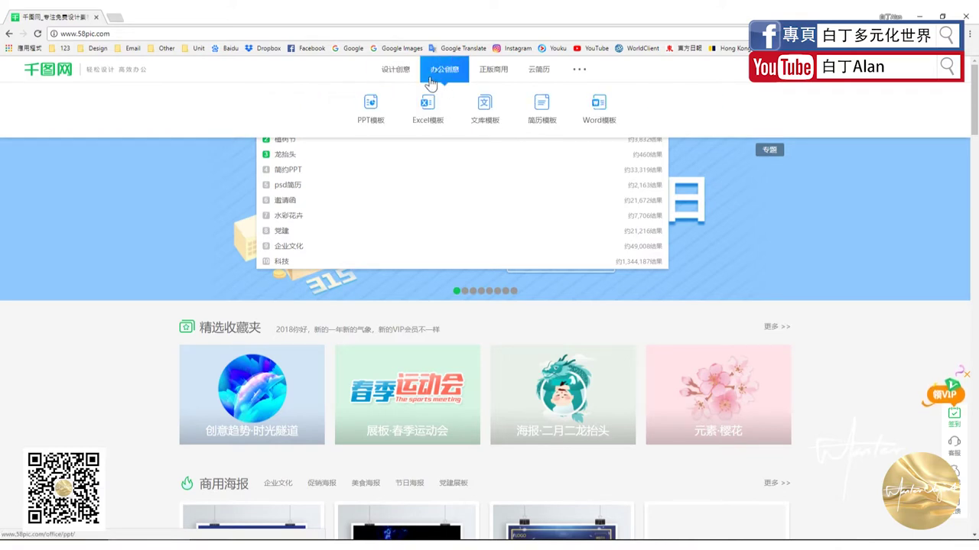
mouse_move(395, 69)
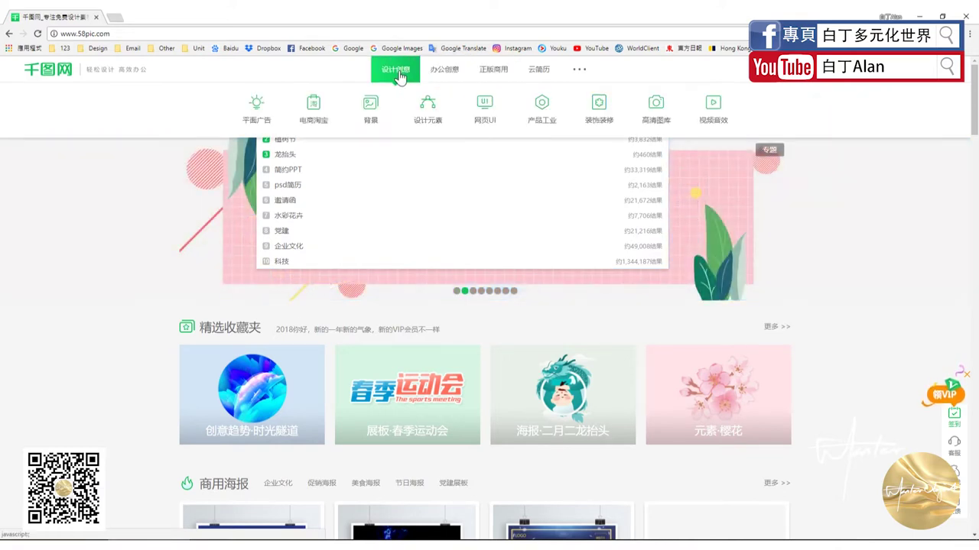
click(254, 113)
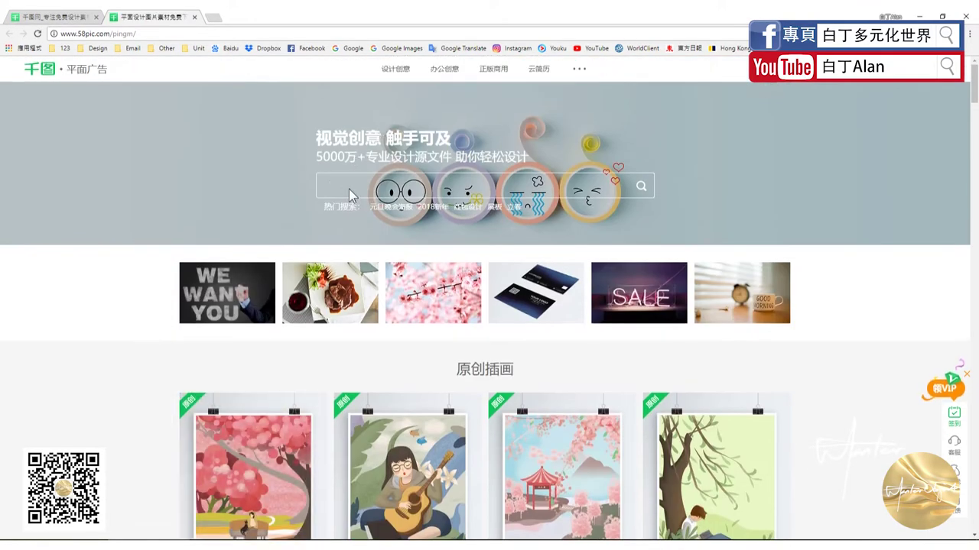
click(352, 181)
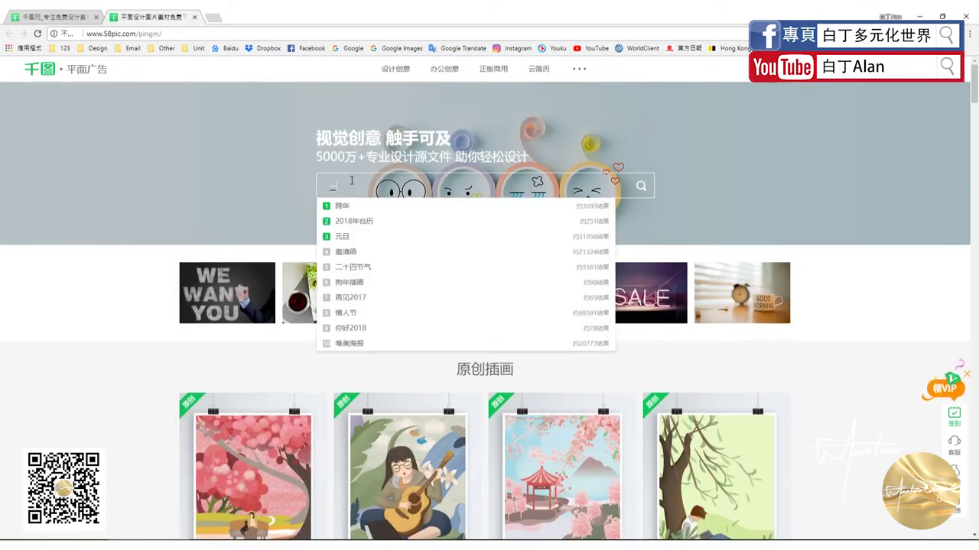
text(三)
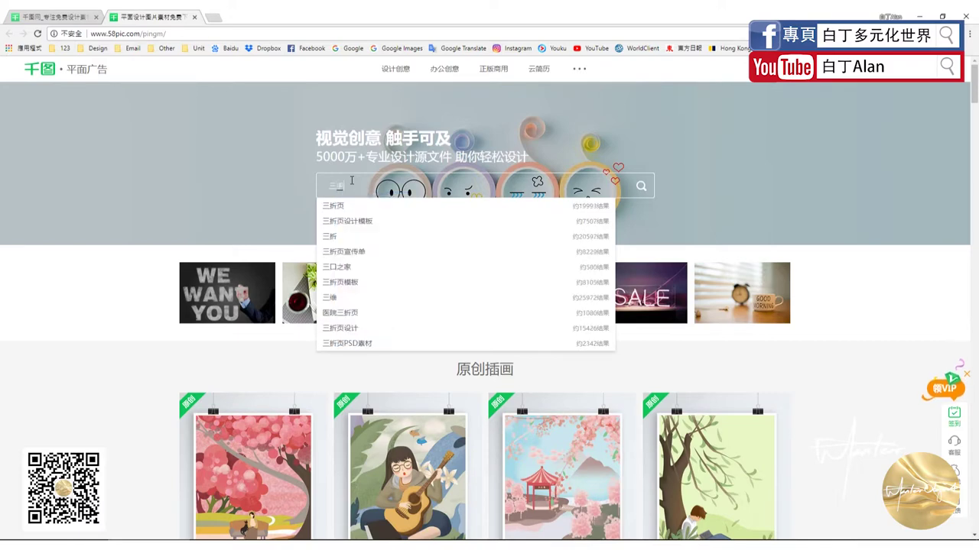
text(折)
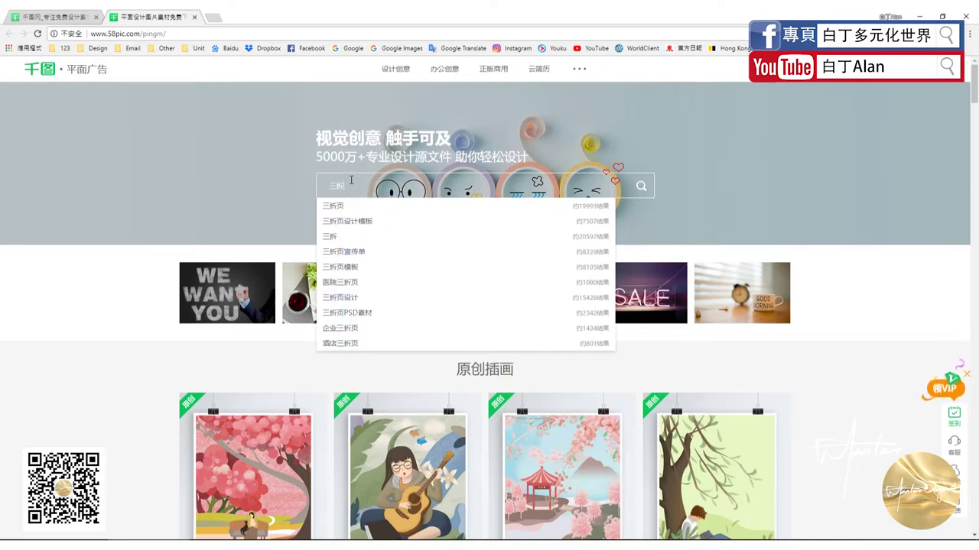
click(331, 207)
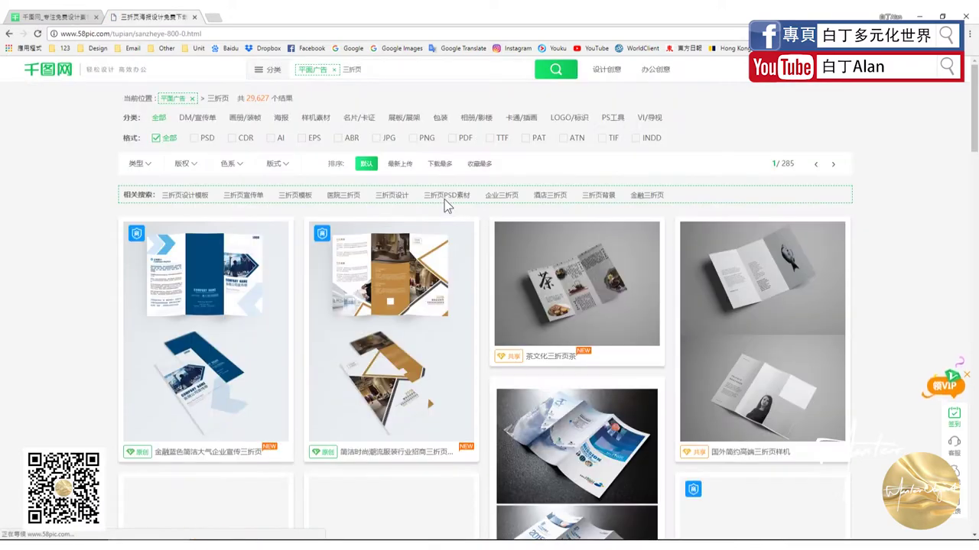
scroll(293, 354, down, 2)
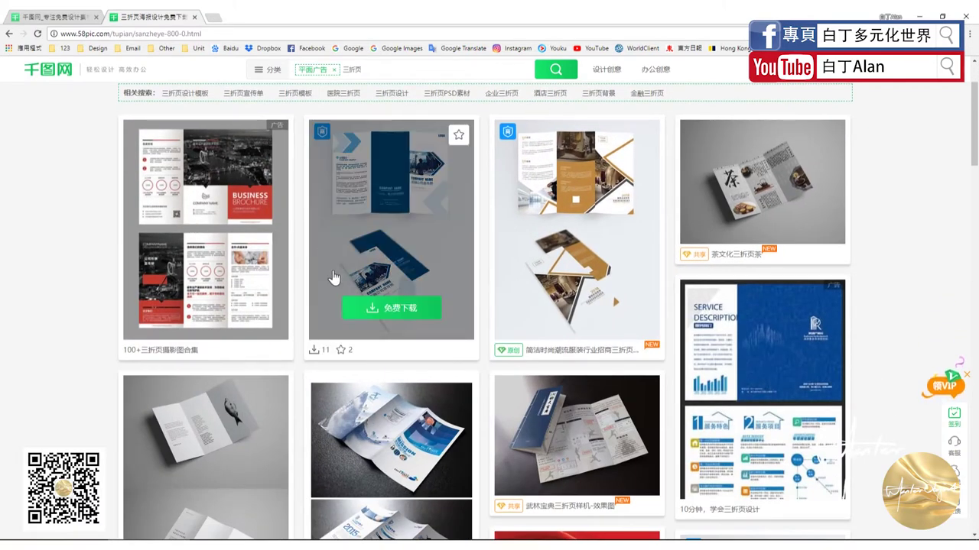
scroll(305, 310, down, 2)
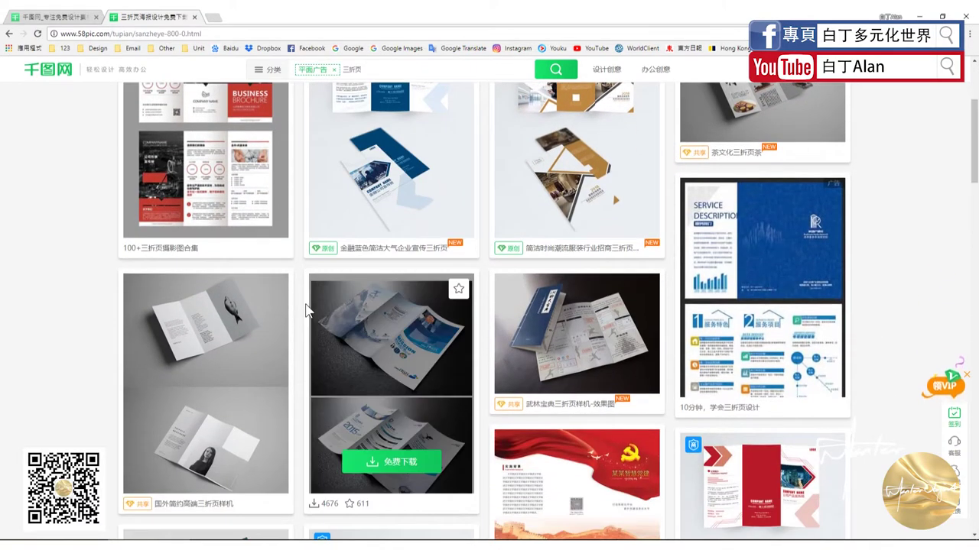
scroll(305, 309, up, 2)
click(211, 271)
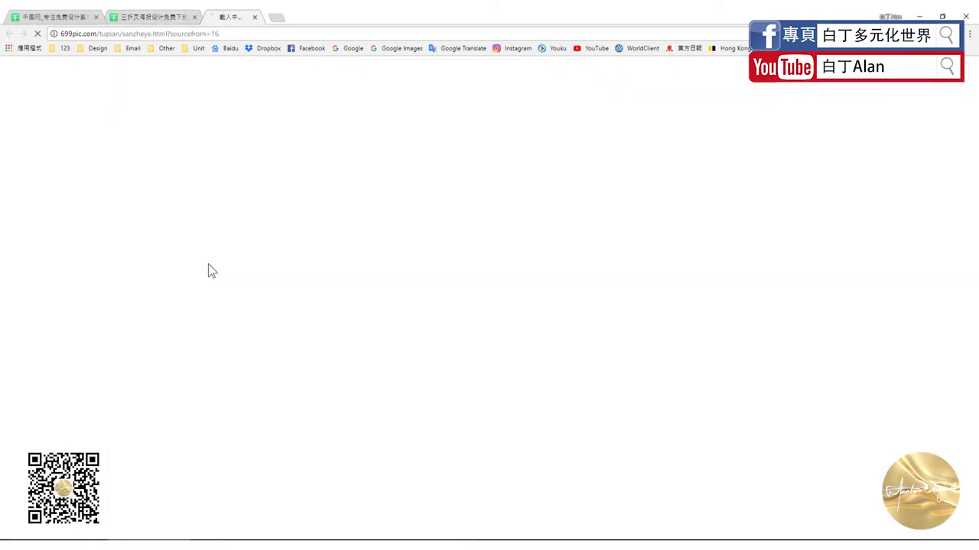
scroll(284, 298, down, 5)
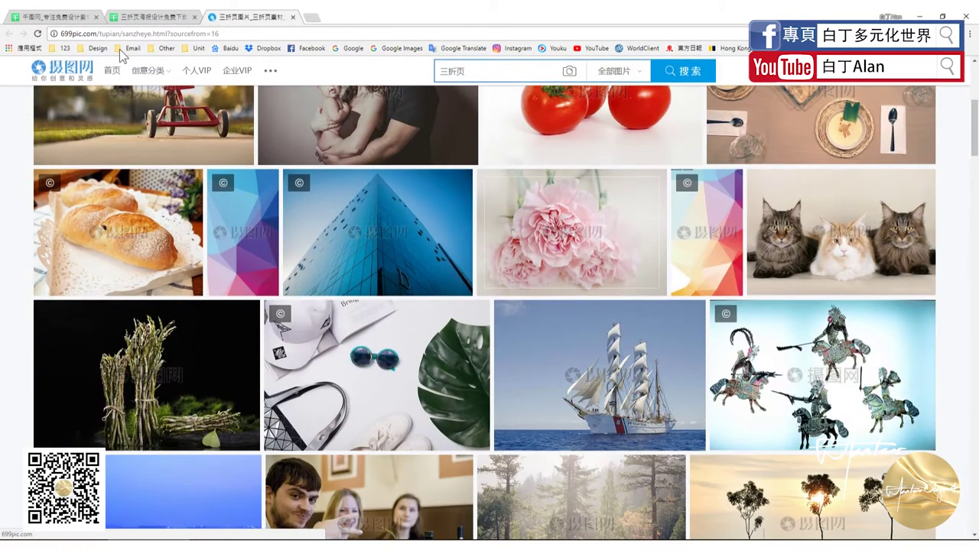
scroll(306, 21, down, 7)
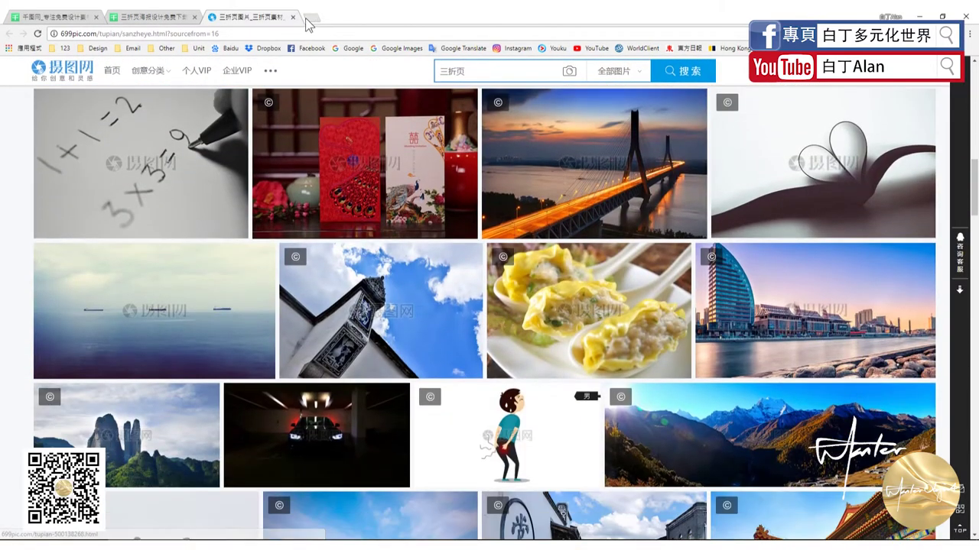
click(293, 17)
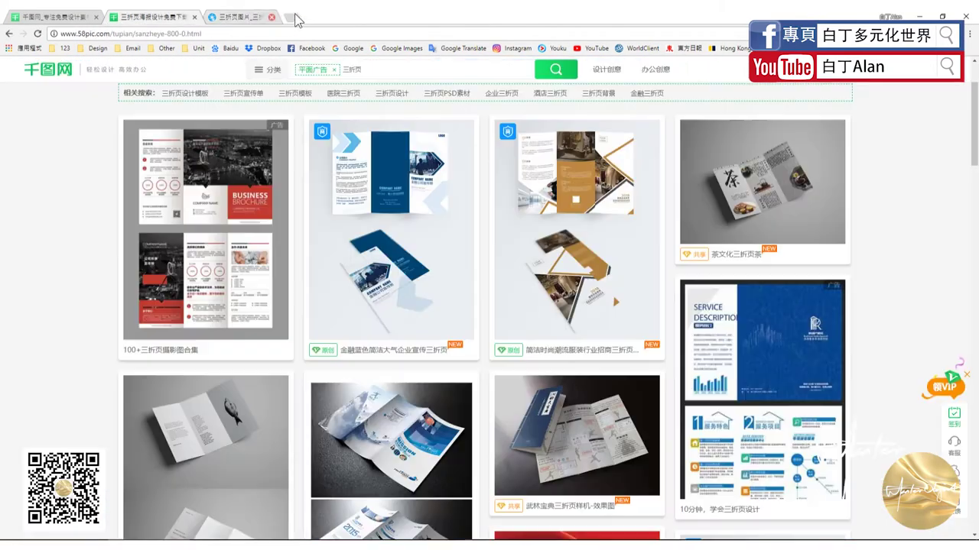
click(180, 353)
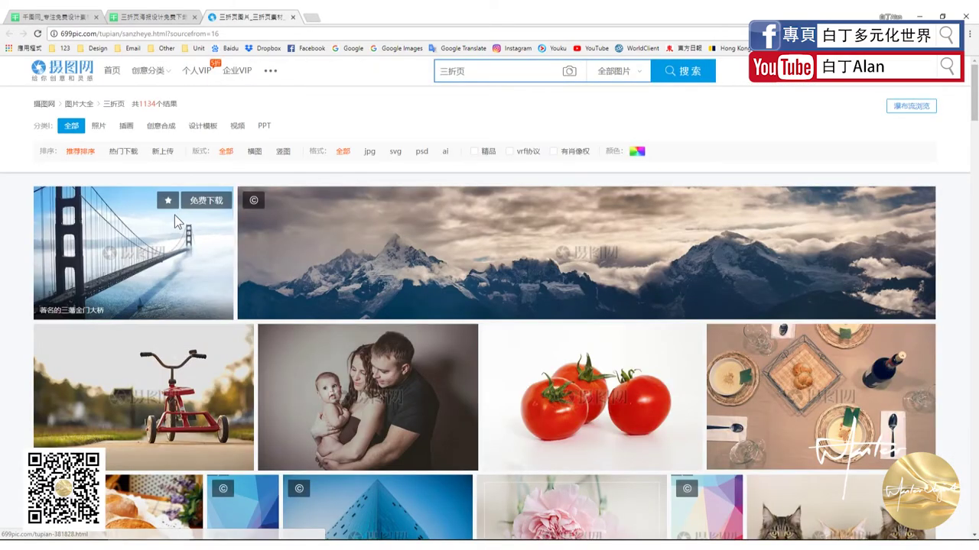
scroll(174, 215, down, 5)
click(292, 17)
mouse_move(391, 230)
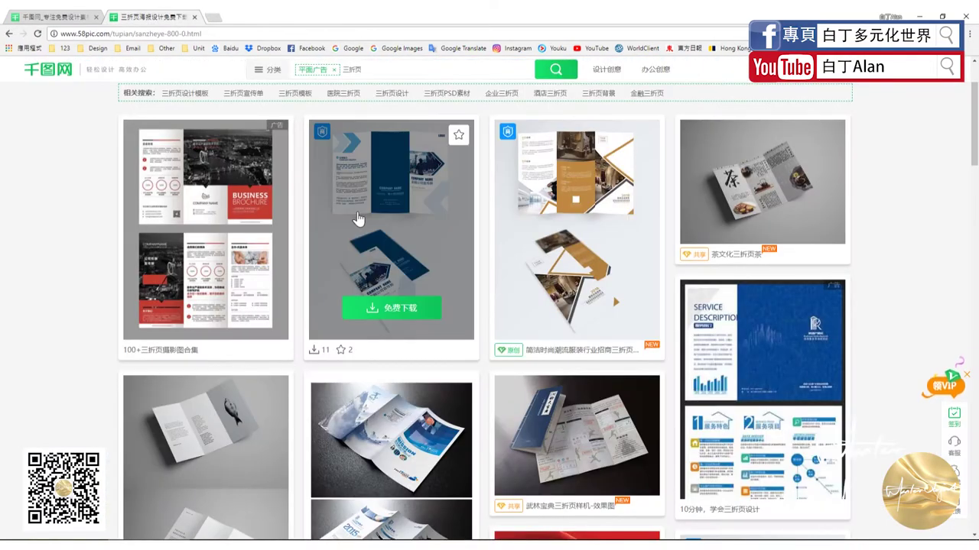
scroll(361, 220, down, 1)
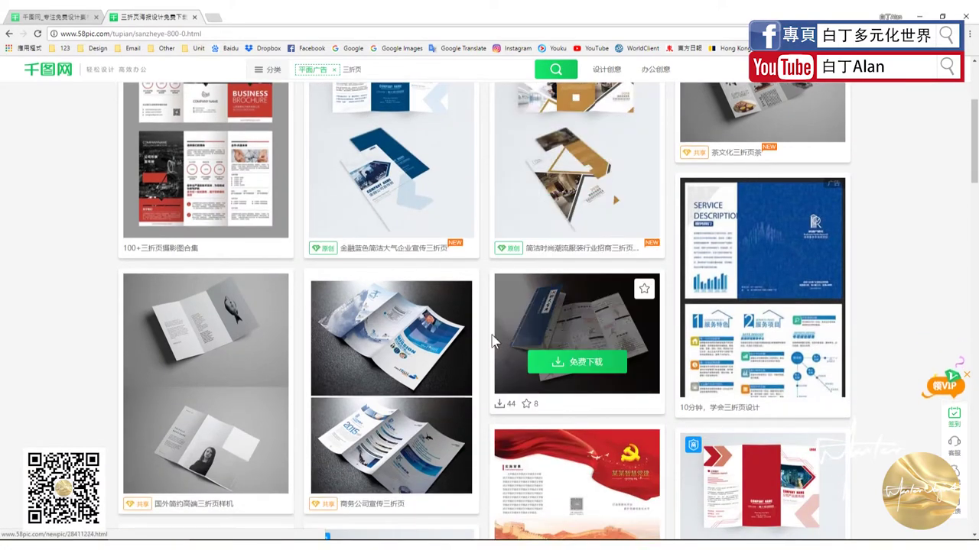
scroll(444, 331, down, 1)
scroll(431, 331, down, 3)
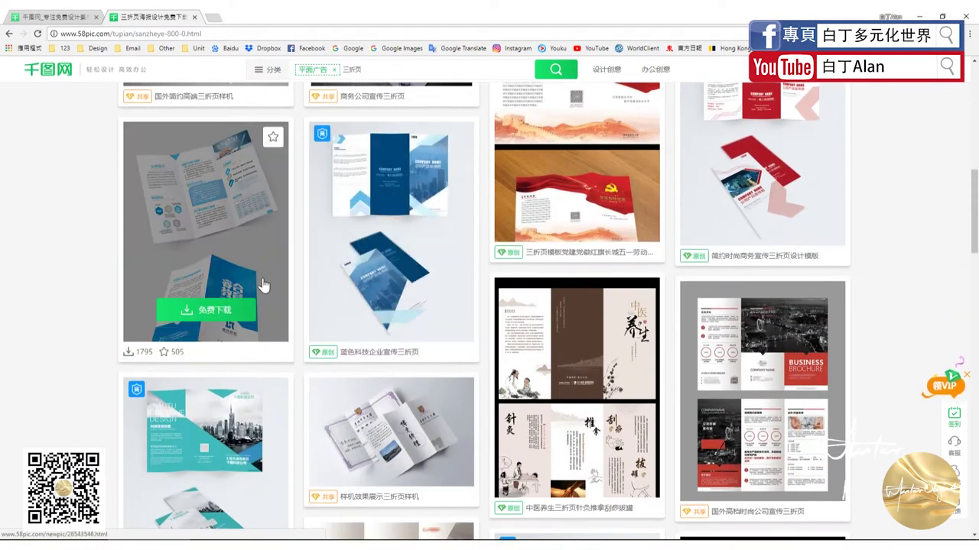
scroll(433, 188, up, 8)
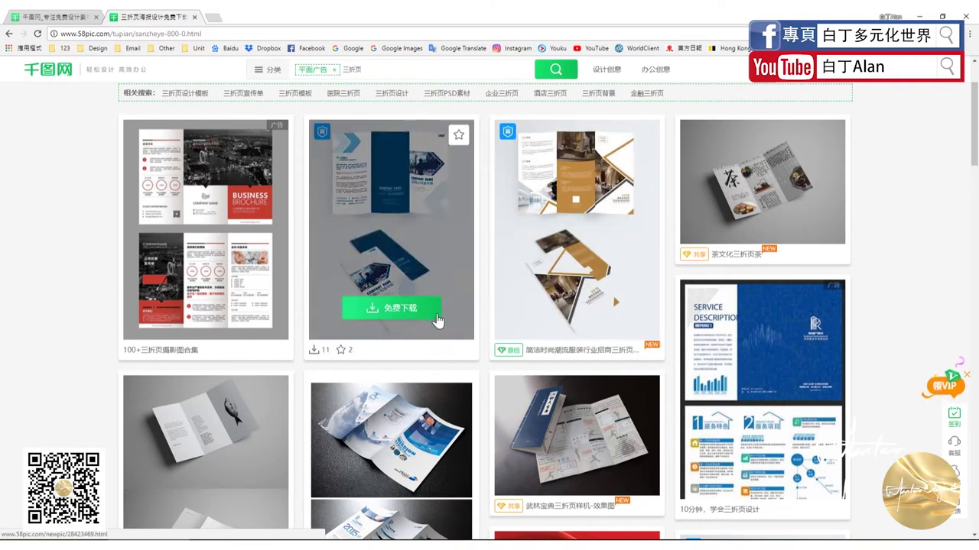
scroll(367, 397, down, 3)
scroll(365, 373, down, 1)
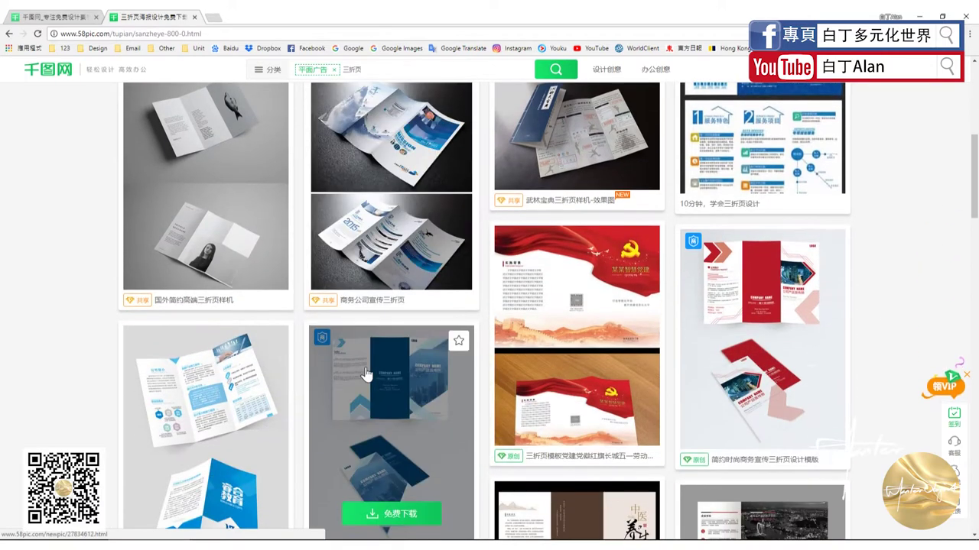
scroll(306, 402, down, 1)
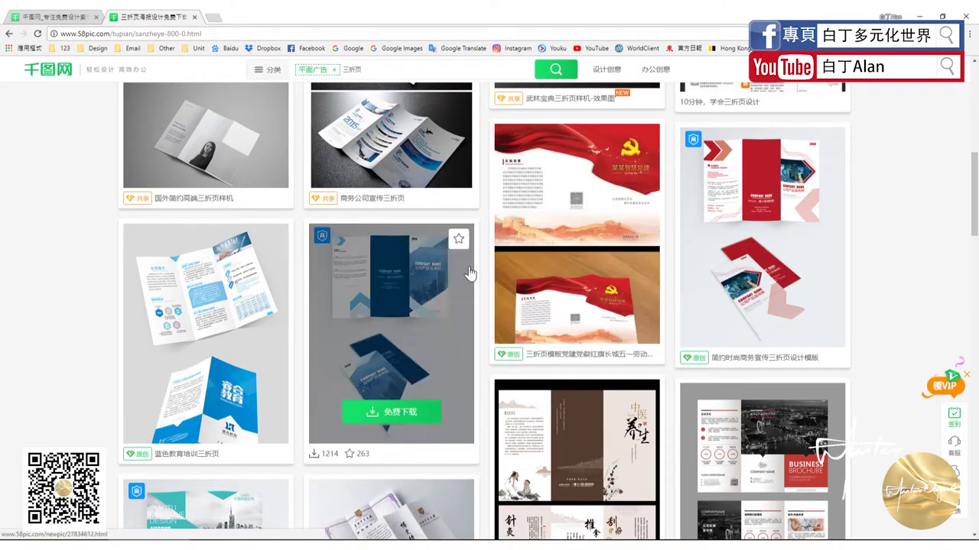
scroll(243, 423, down, 1)
scroll(241, 422, down, 2)
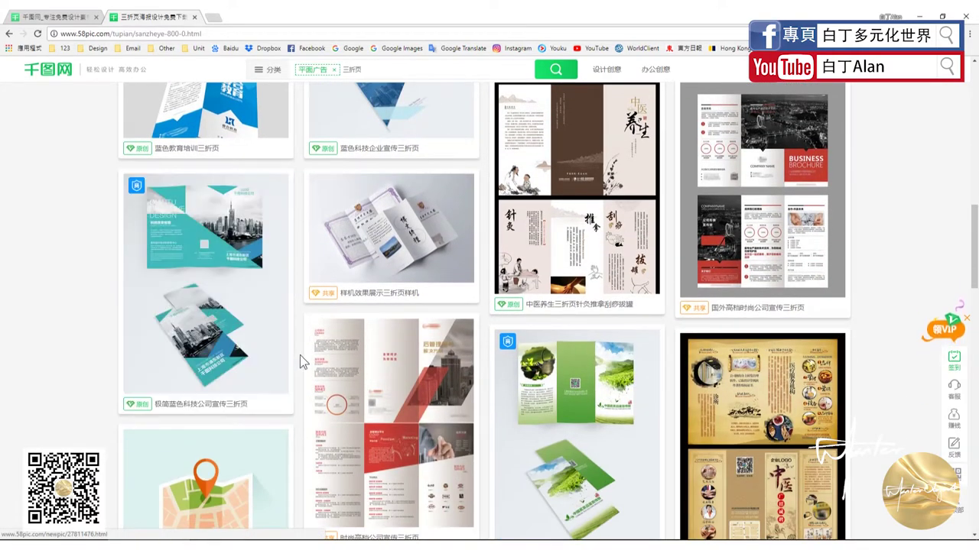
scroll(300, 357, down, 1)
scroll(299, 357, down, 1)
scroll(300, 358, down, 2)
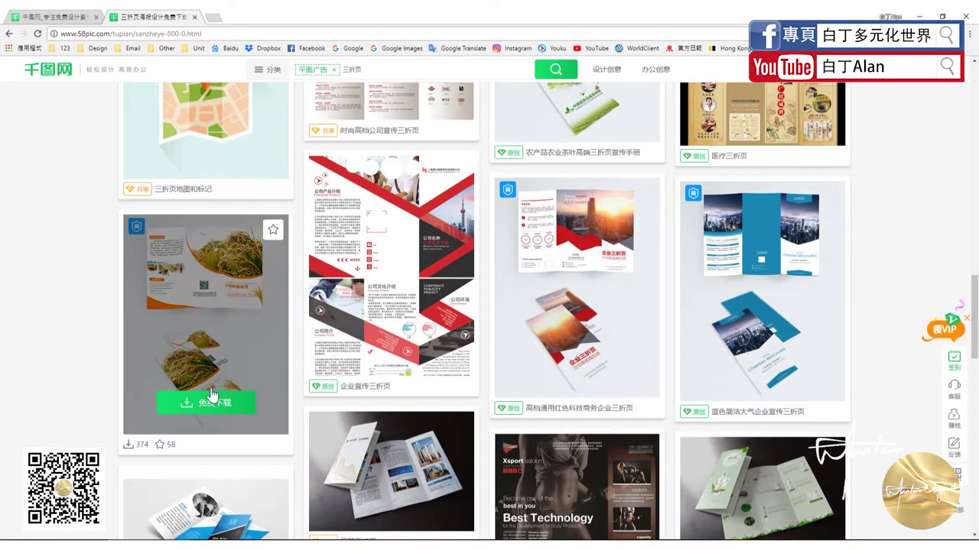
scroll(208, 394, down, 3)
scroll(208, 394, down, 1)
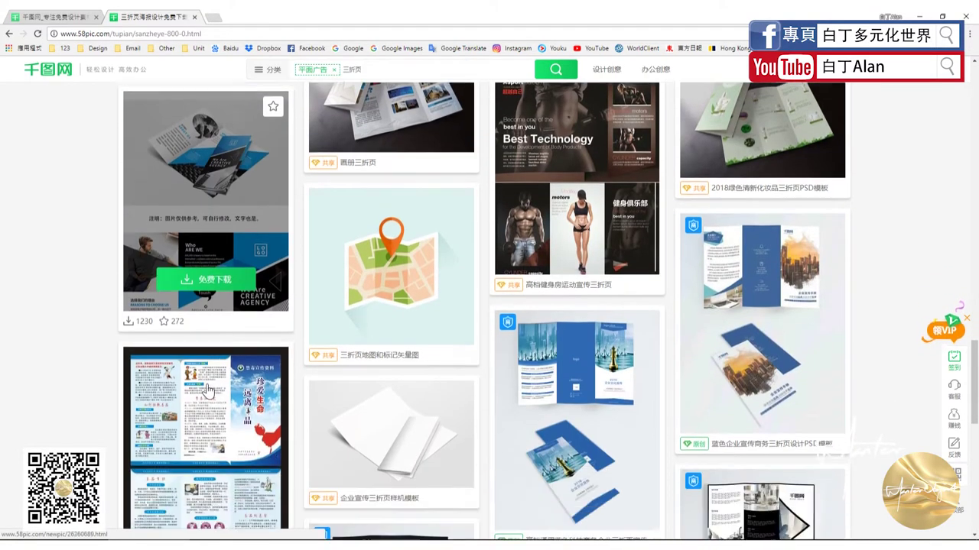
scroll(208, 394, down, 1)
scroll(211, 392, down, 1)
scroll(213, 391, down, 2)
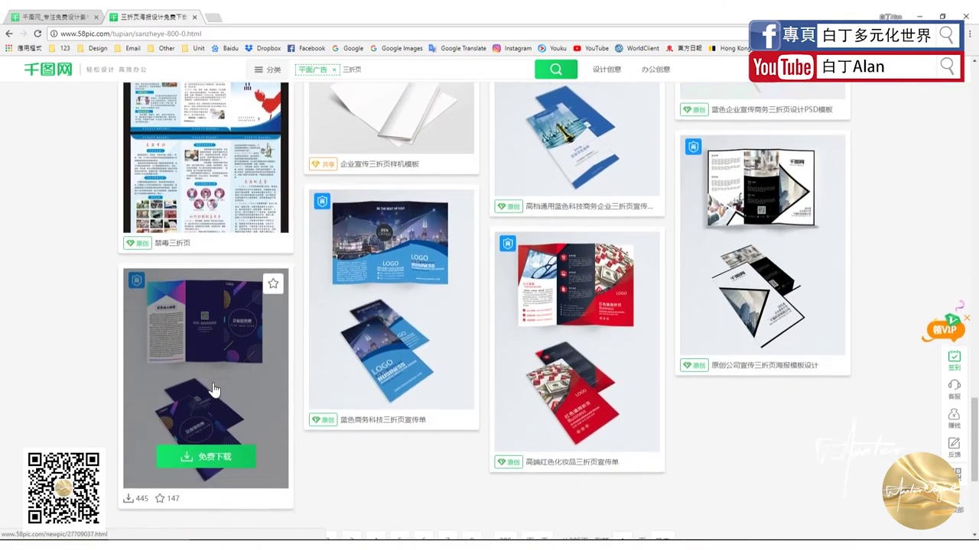
scroll(213, 390, up, 5)
scroll(215, 390, down, 2)
scroll(213, 392, down, 4)
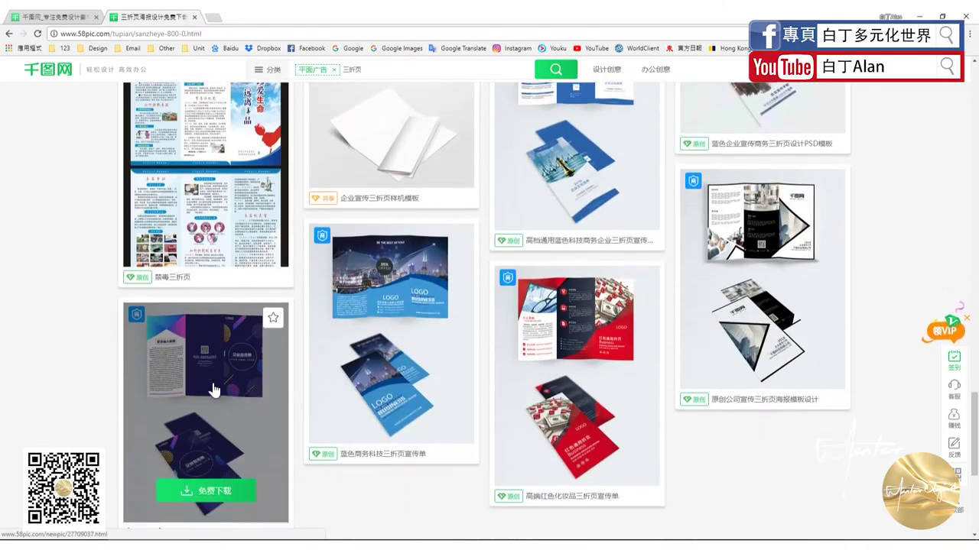
- Open the 高端红色化妆品三折页宣传单 template page and scroll through its front and inside spreads
click(553, 366)
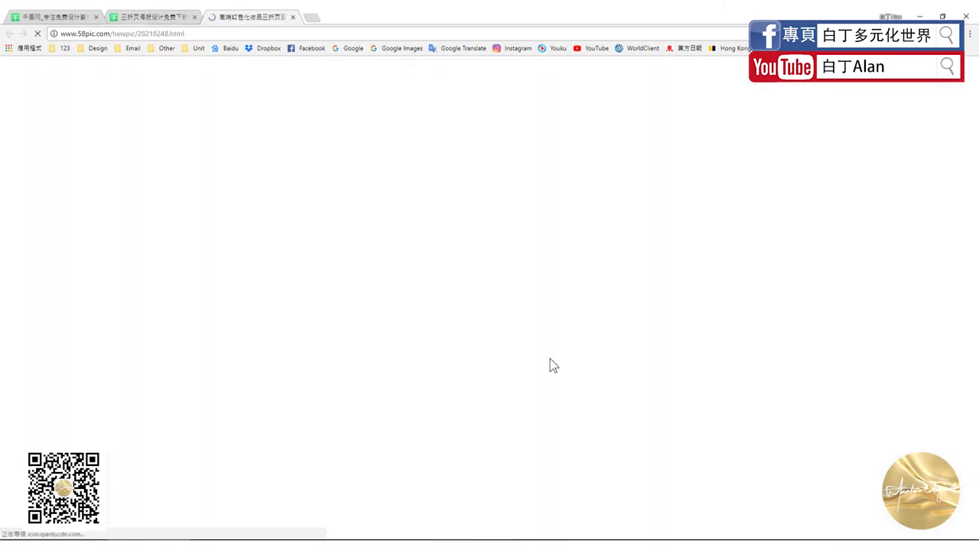
scroll(489, 364, down, 2)
scroll(478, 359, up, 1)
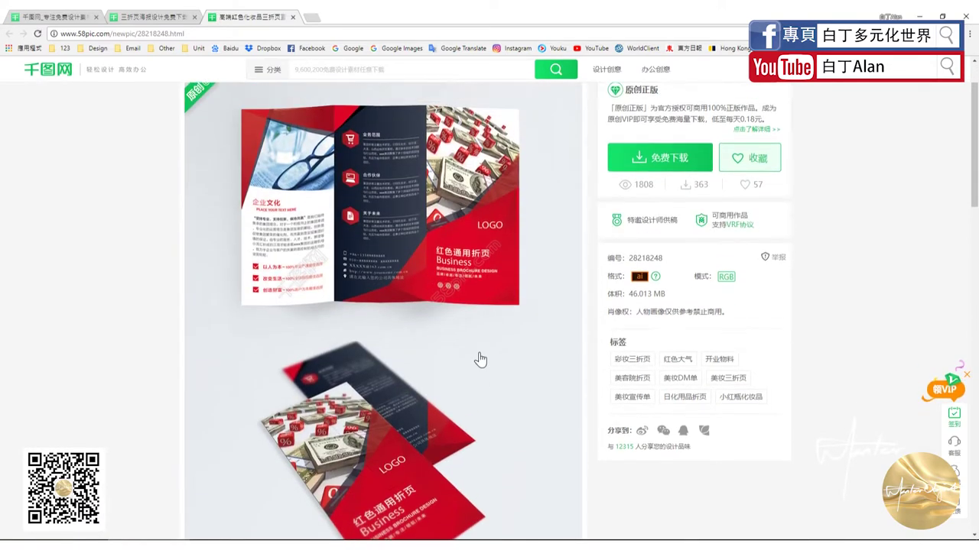
scroll(478, 359, down, 2)
scroll(479, 360, down, 4)
scroll(480, 359, down, 1)
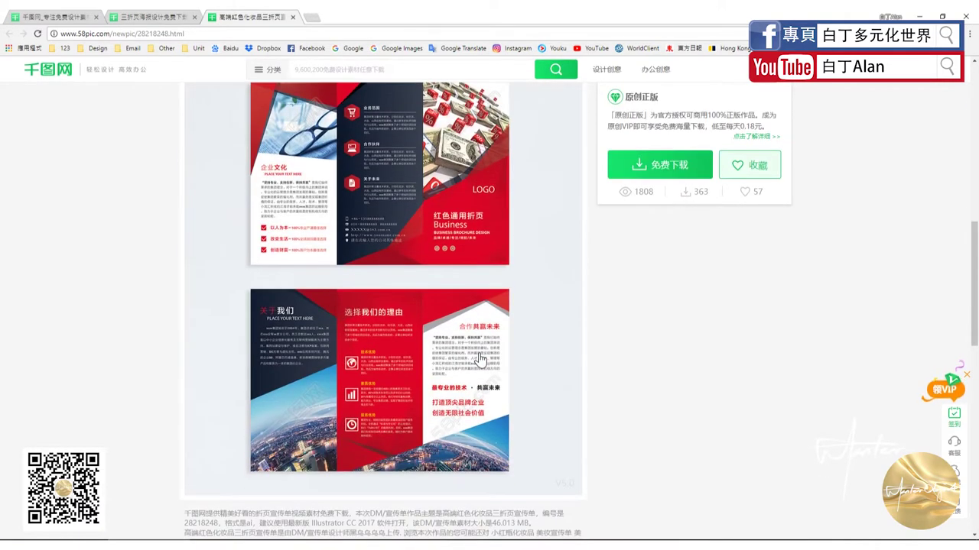
scroll(480, 358, up, 1)
scroll(974, 268, down, 1)
drag(974, 321, 976, 325)
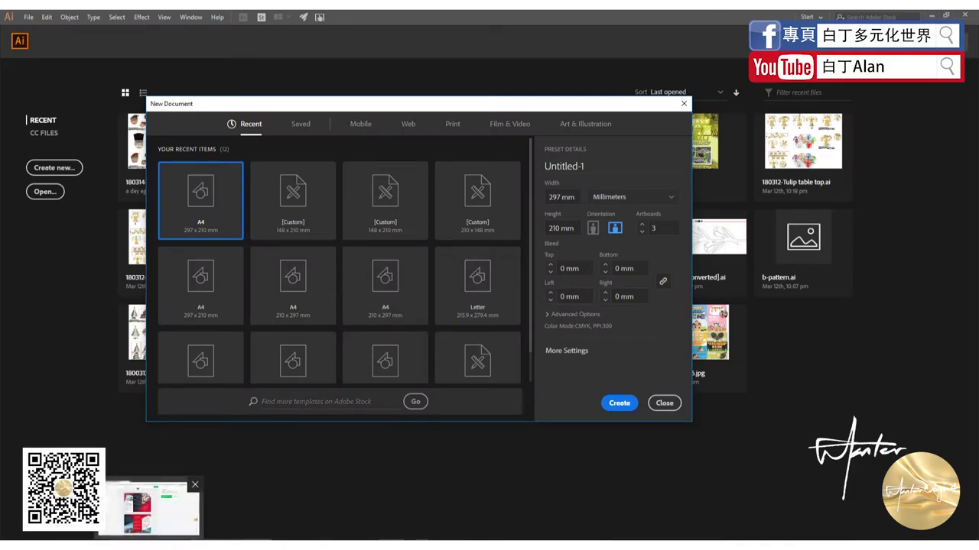
- Check the reference brochure, then create the 297 × 210 mm landscape document with 3 artboards
click(145, 508)
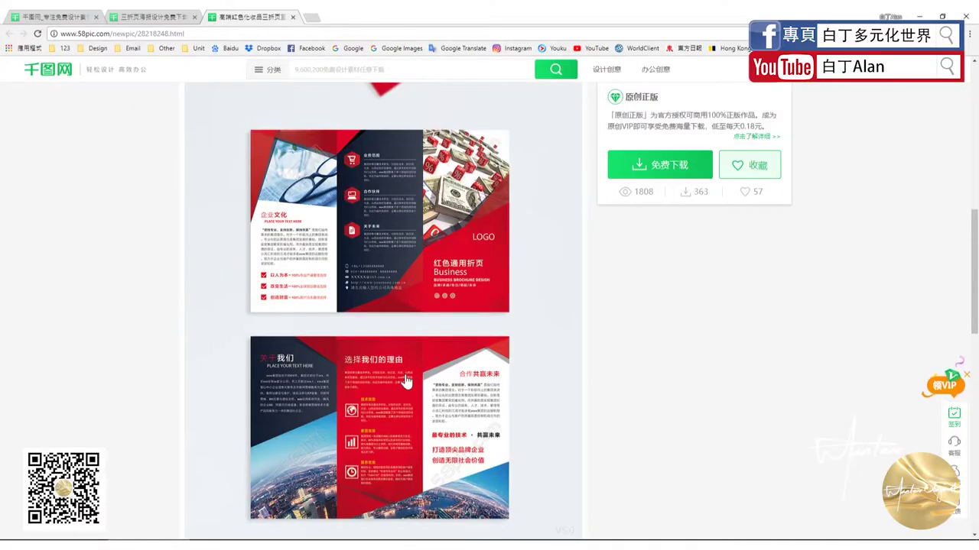
click(287, 524)
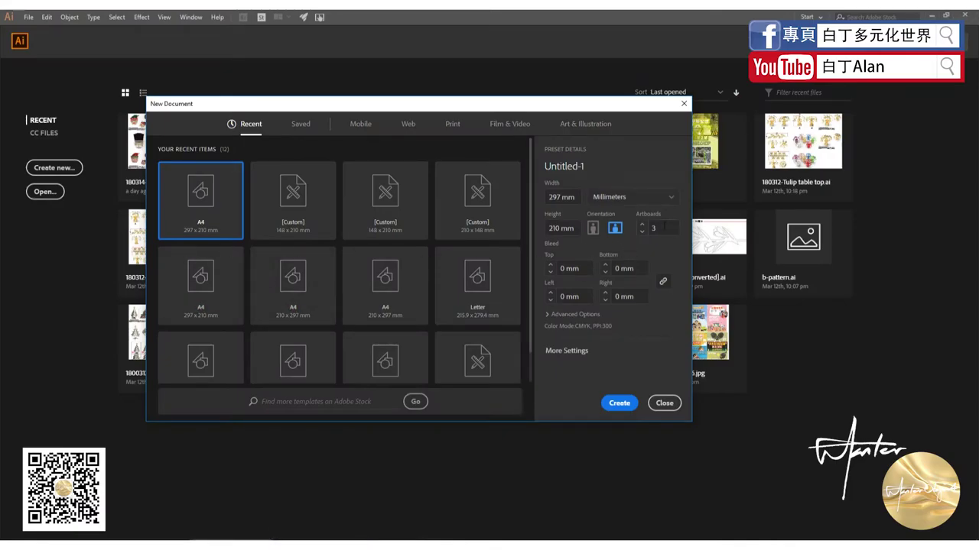
click(619, 403)
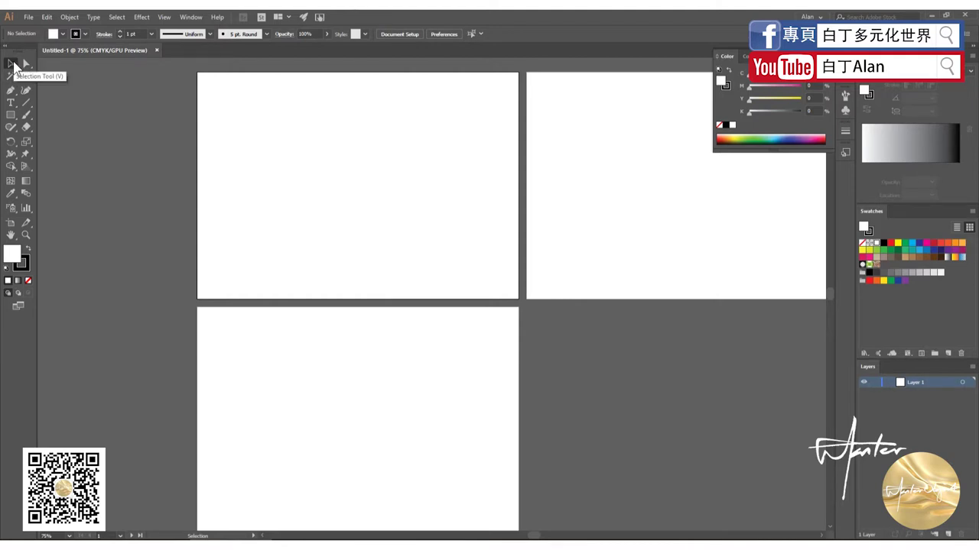
- Show the rulers with Ctrl+R and ready the Rectangle tool
key(ctrl+r)
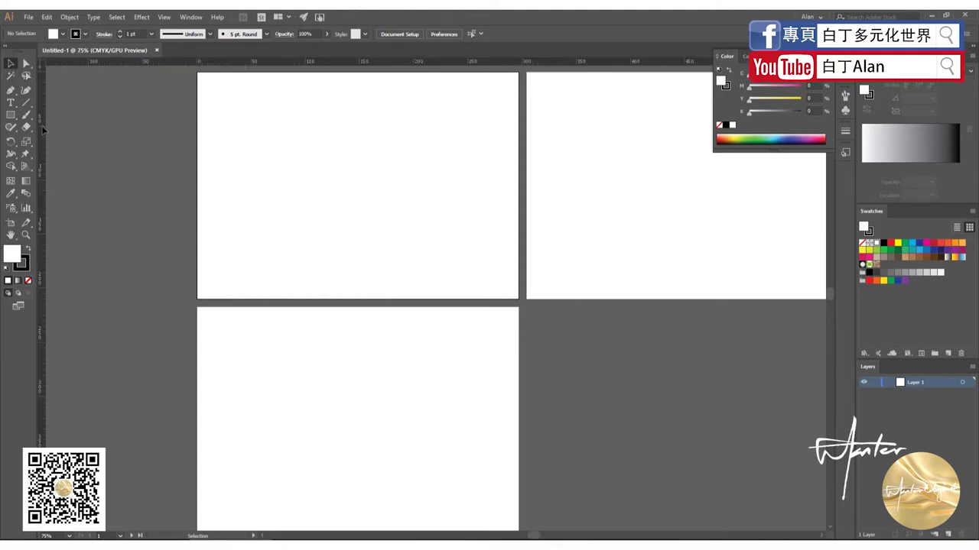
click(12, 115)
click(61, 115)
click(536, 295)
click(507, 296)
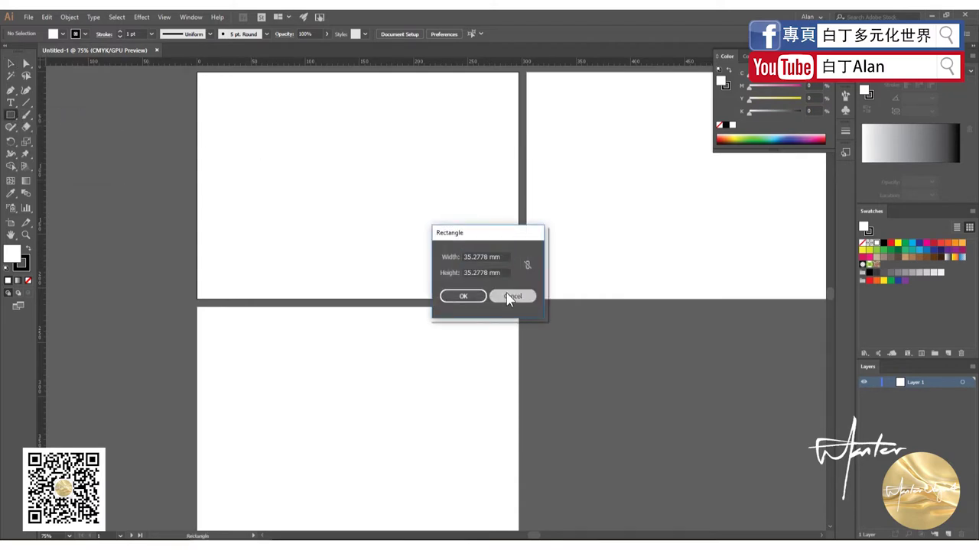
- Paste the brochure screenshot, clip it to a rectangle around both spreads, and move it right
key(ctrl+v)
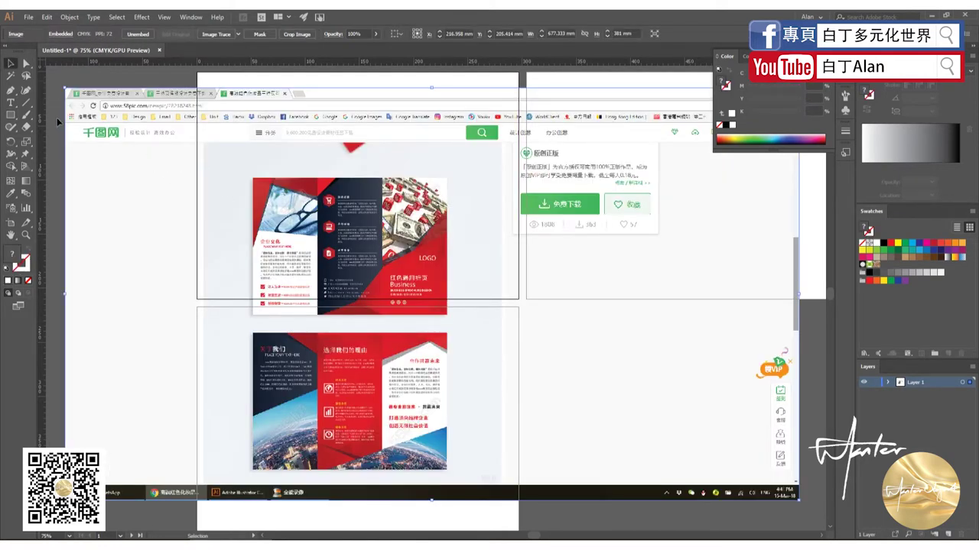
key(m)
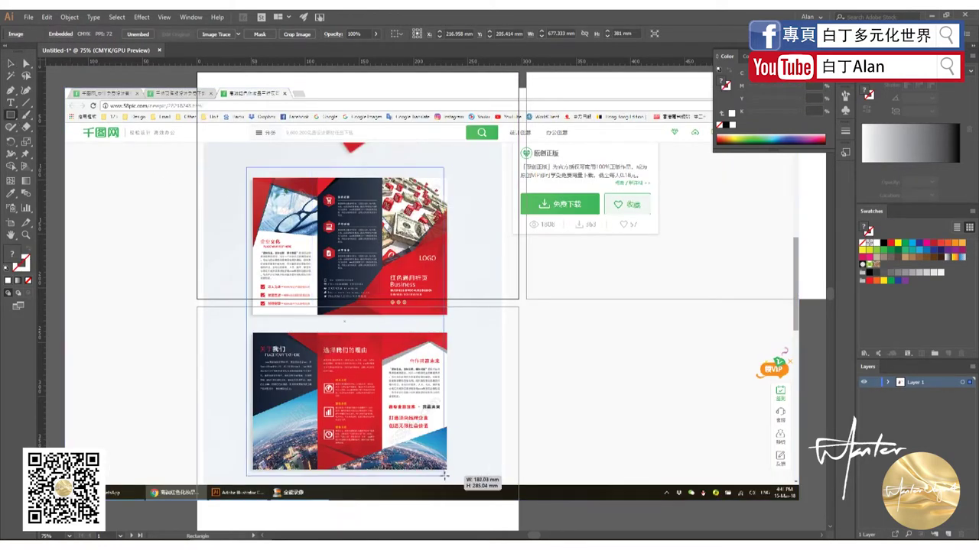
drag(247, 167, 457, 475)
key(v)
shift+click(389, 149)
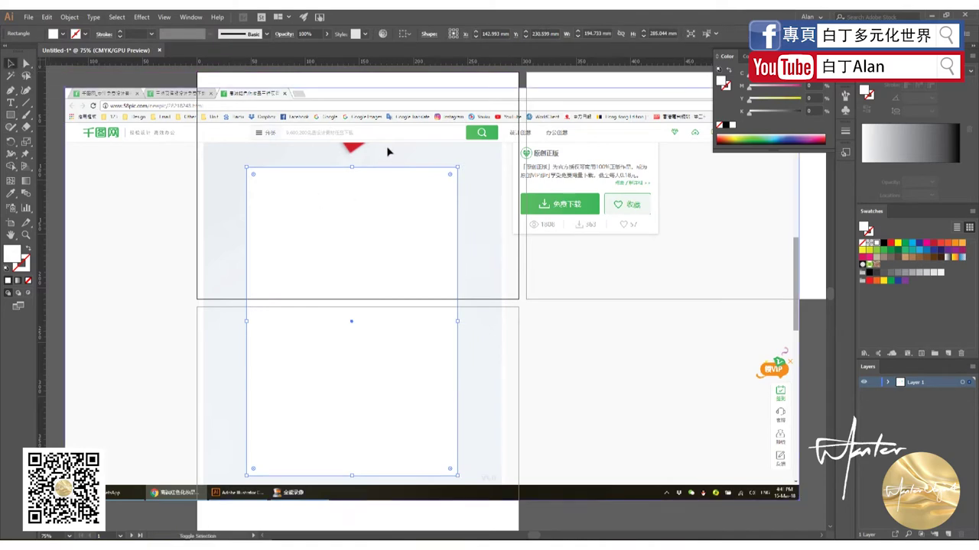
right_click(388, 149)
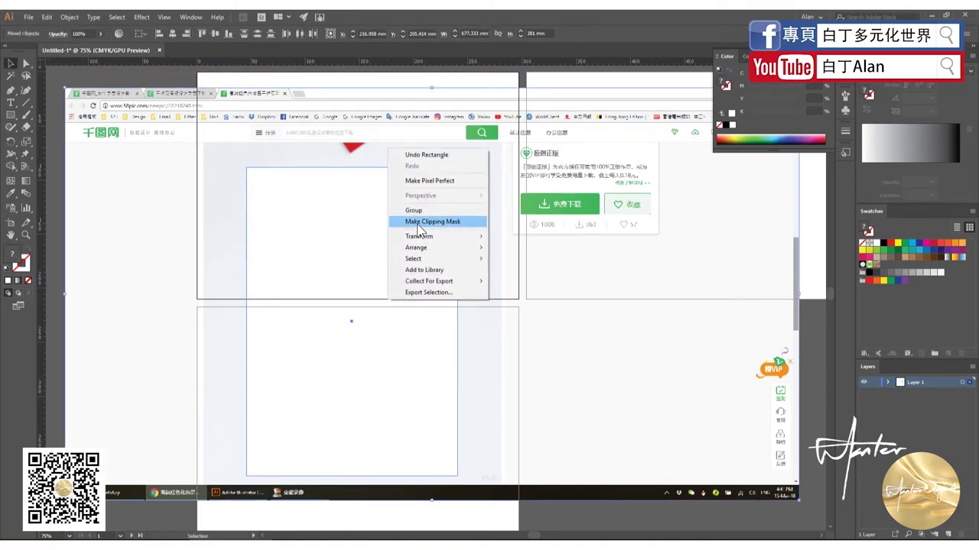
click(419, 221)
drag(375, 257, 677, 273)
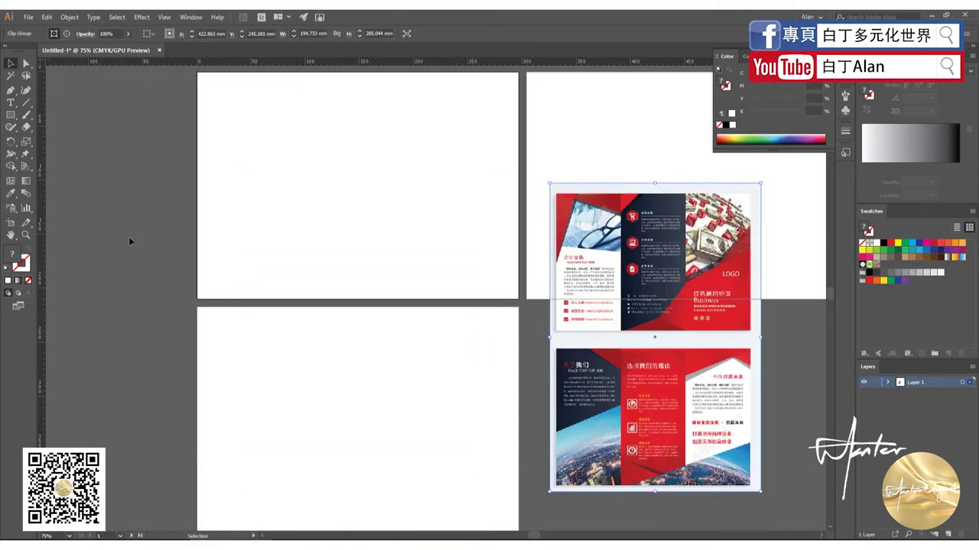
click(77, 200)
- Create a 5 × 5 mm square on the first artboard and fill it black
click(11, 114)
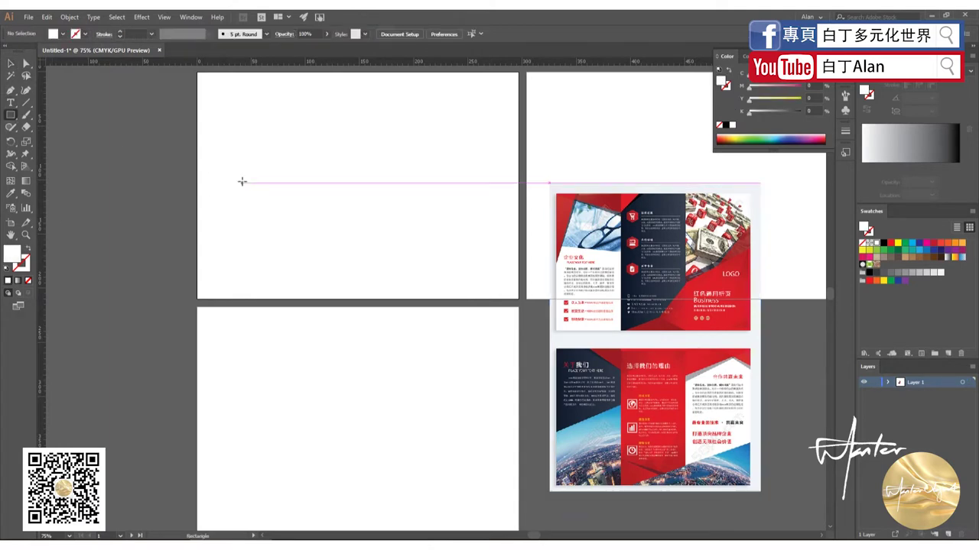
click(242, 184)
text(5)
key(Tab)
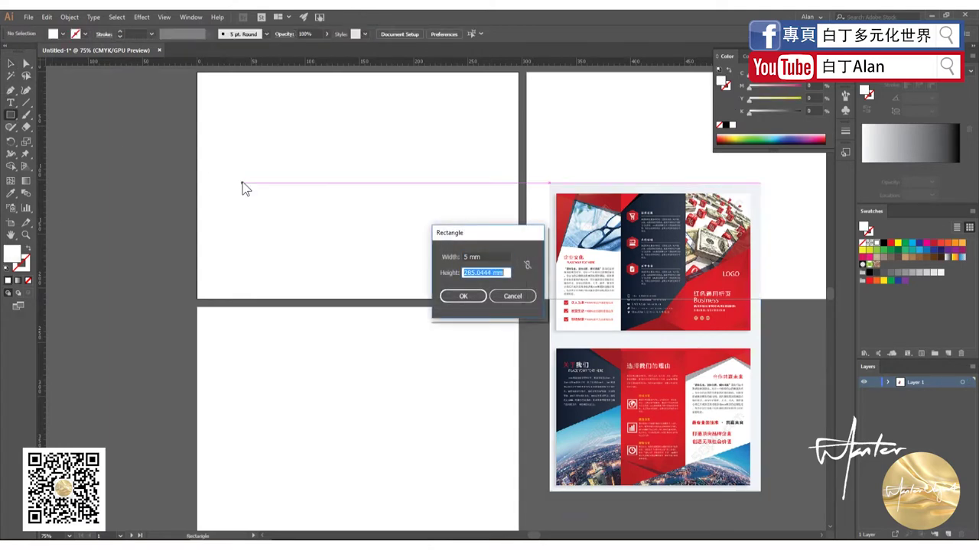
text(5)
click(457, 297)
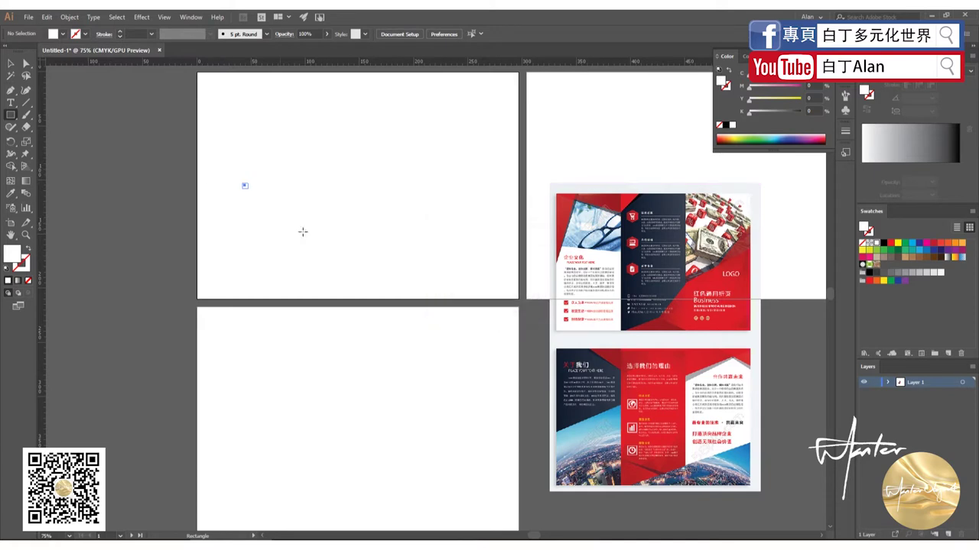
click(10, 64)
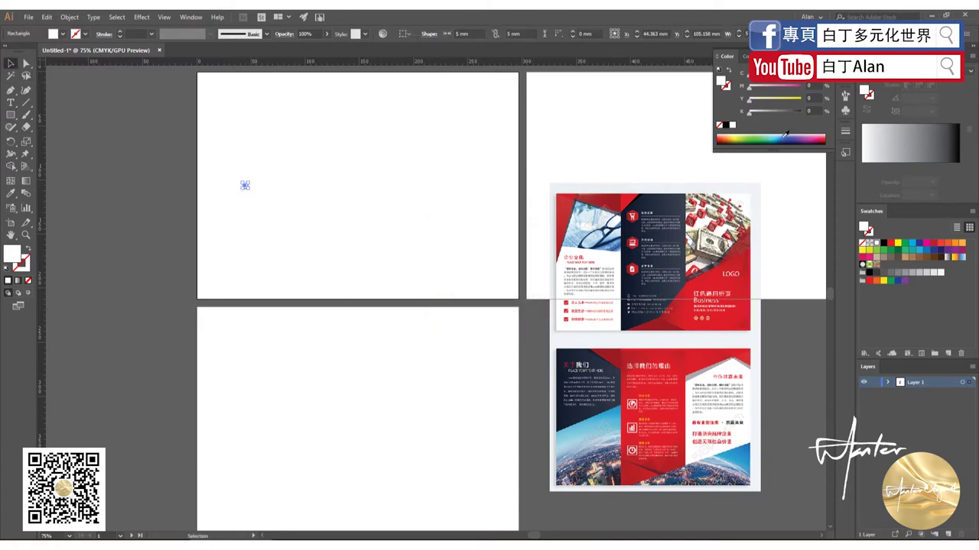
click(727, 125)
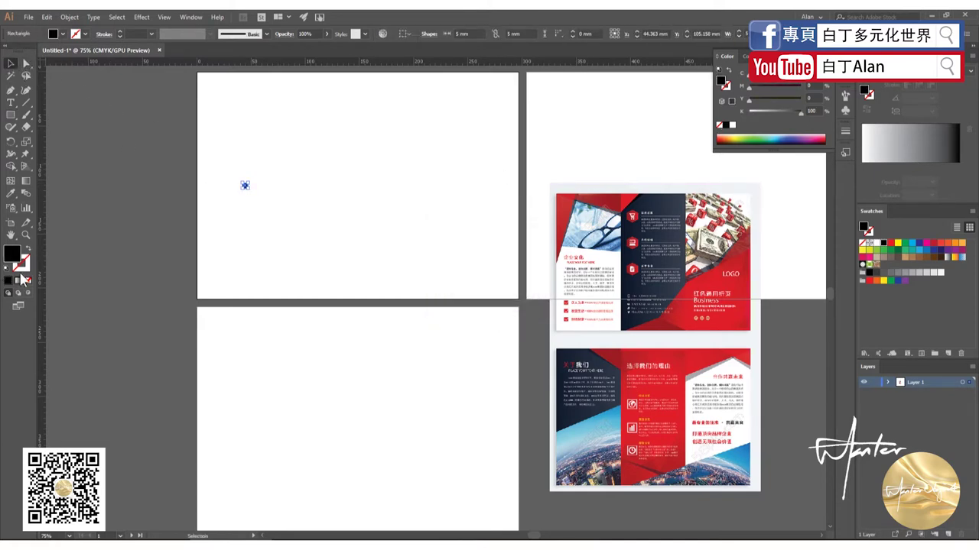
click(45, 121)
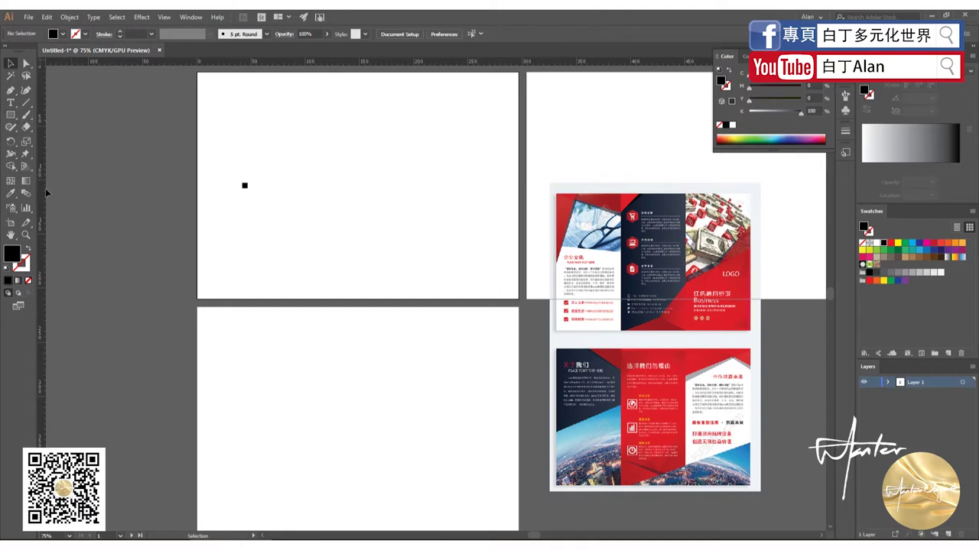
- Move the black square to the first artboard's lower-left corner
drag(241, 192, 197, 298)
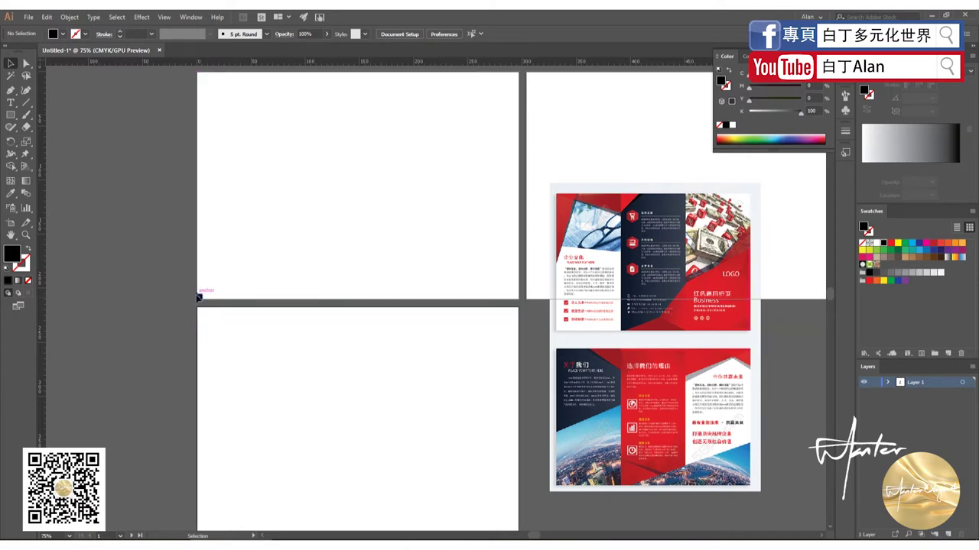
scroll(195, 299, up, 3)
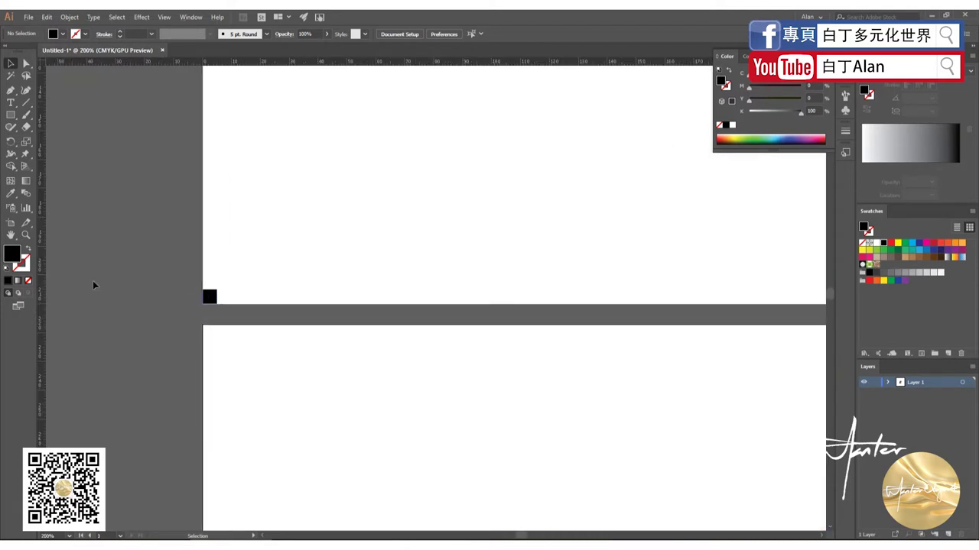
scroll(153, 308, down, 2)
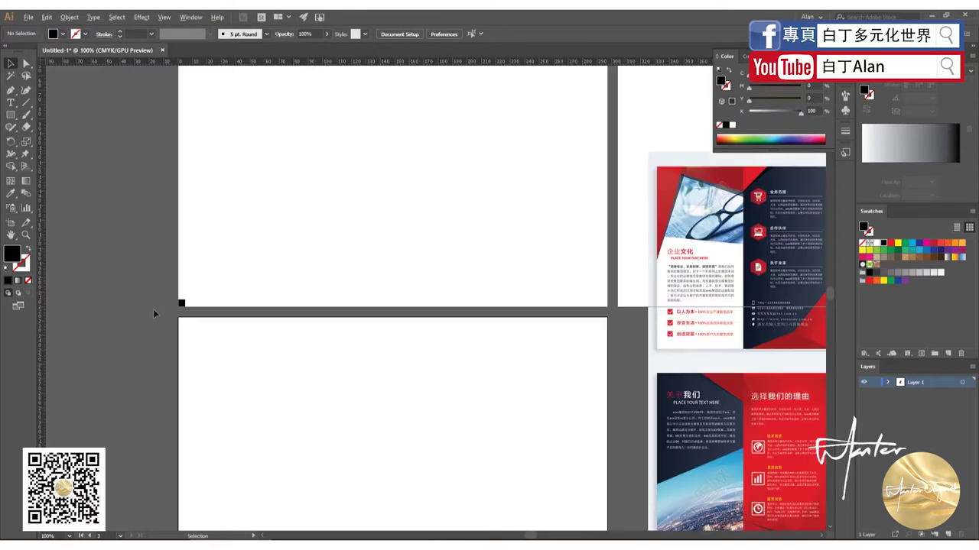
scroll(176, 309, up, 2)
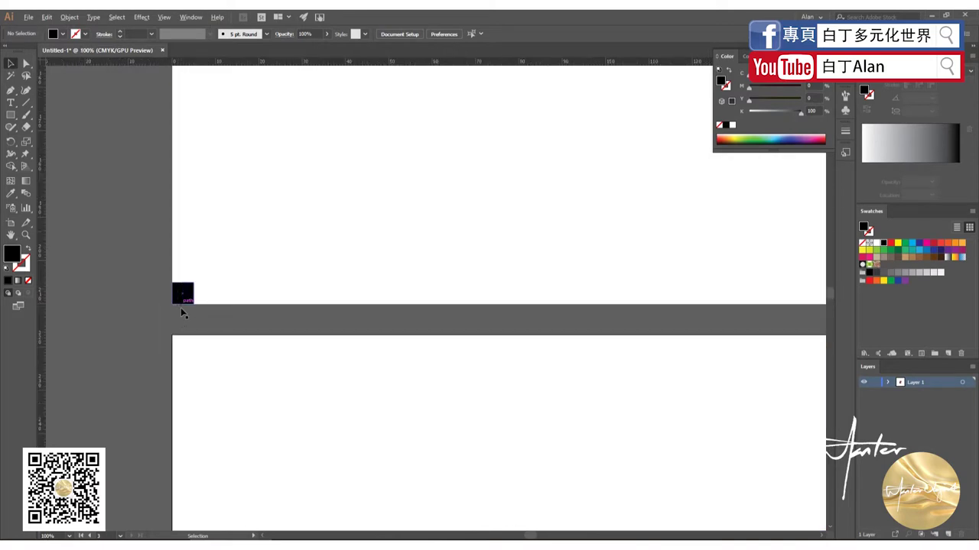
scroll(181, 307, up, 4)
- Place a vertical and a horizontal guide along the black square's inner edges
drag(42, 298, 197, 298)
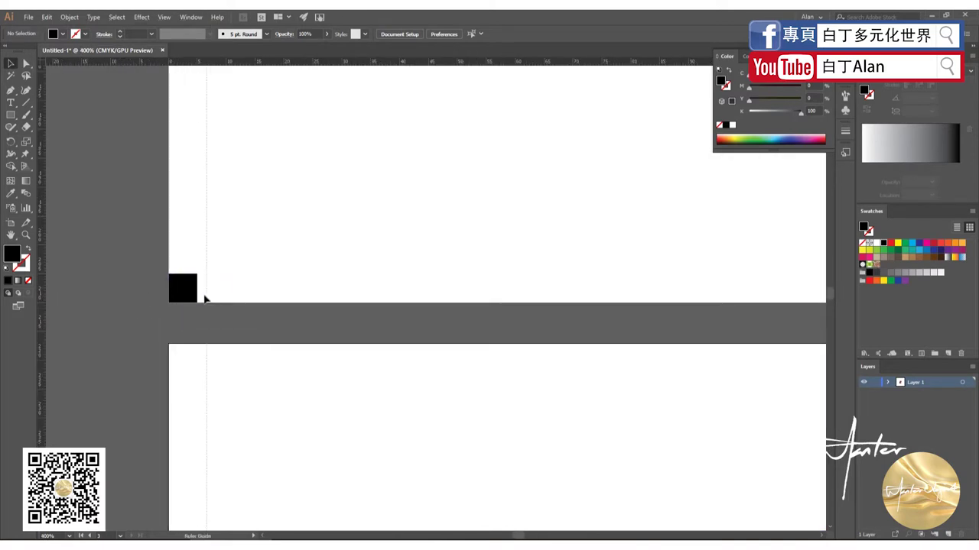
drag(237, 64, 183, 276)
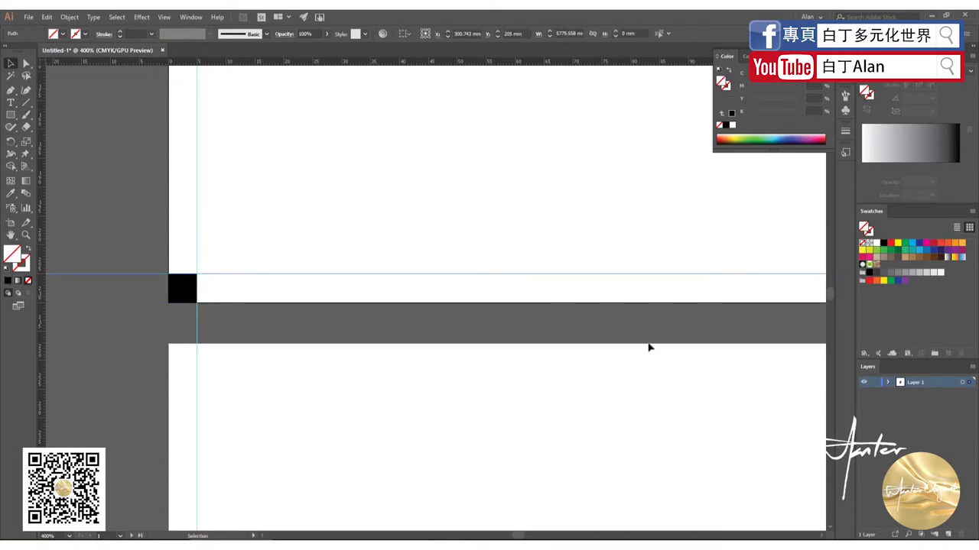
scroll(338, 349, down, 5)
scroll(327, 345, down, 1)
scroll(320, 344, up, 1)
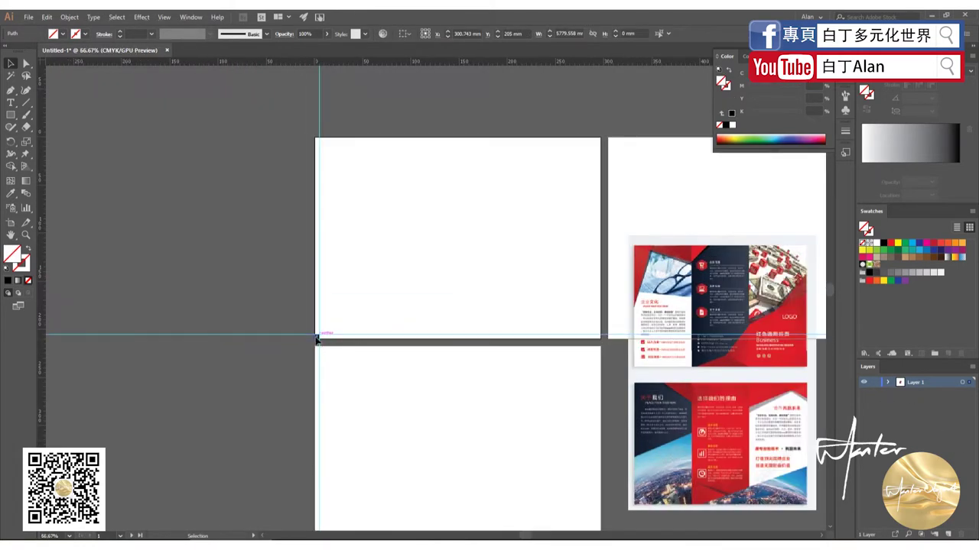
- Move the black square to the remaining artboard corners for margin guides, then select all guides
drag(589, 146, 594, 152)
scroll(620, 128, up, 4)
scroll(596, 153, up, 2)
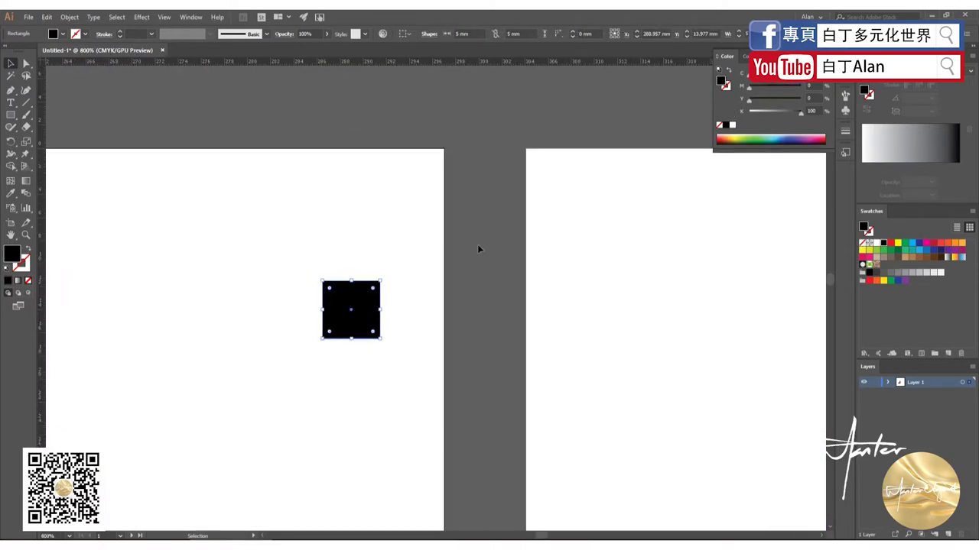
drag(350, 311, 415, 175)
scroll(361, 273, down, 8)
scroll(362, 273, up, 6)
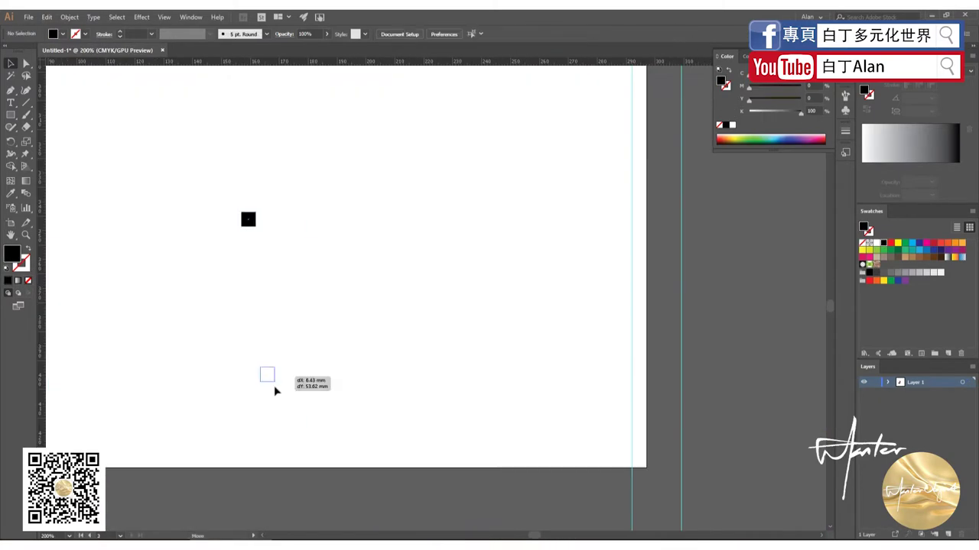
drag(273, 390, 290, 442)
scroll(290, 442, down, 5)
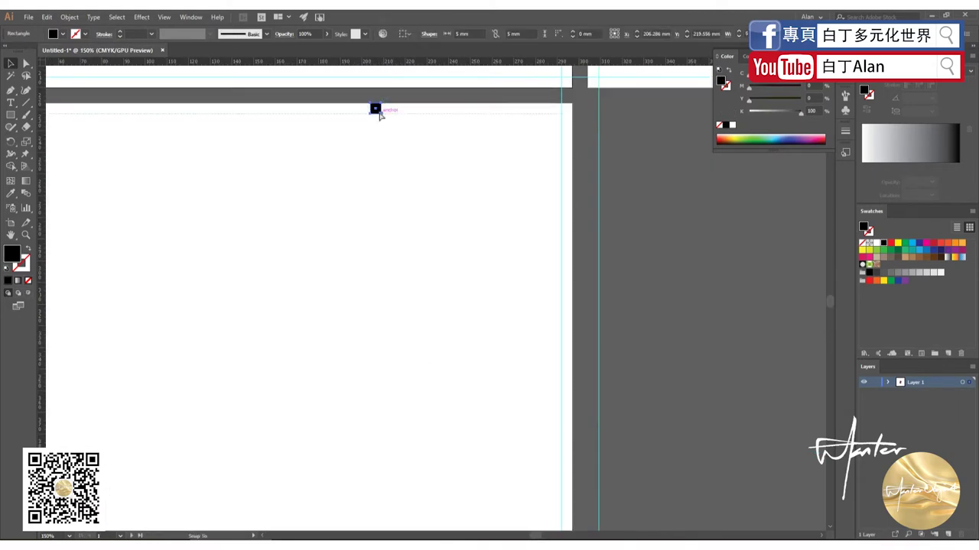
scroll(369, 352, down, 4)
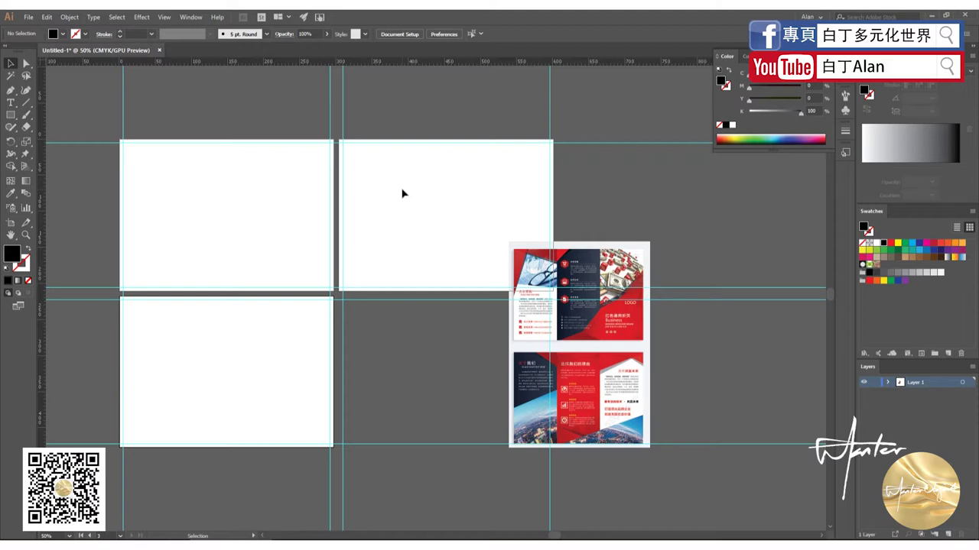
drag(389, 188, 550, 283)
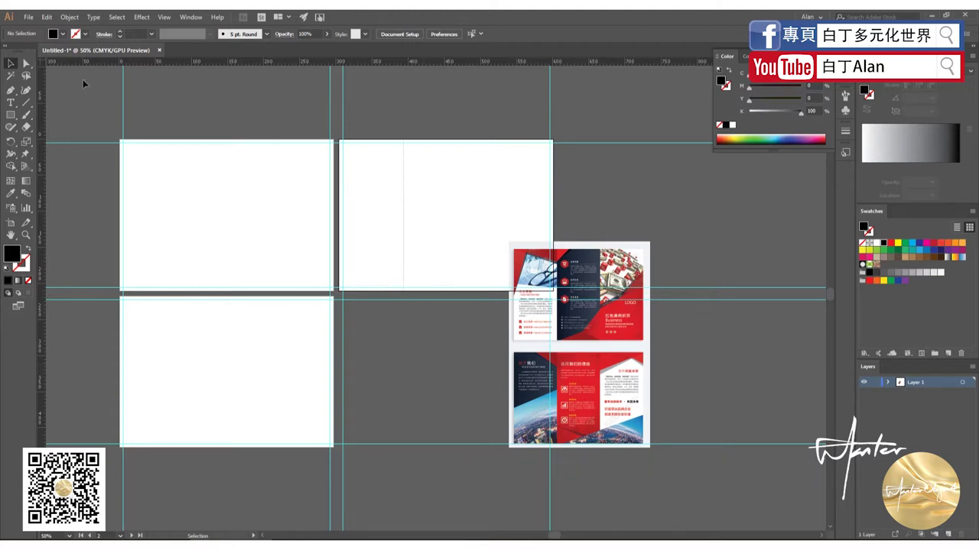
key(ctrl+a)
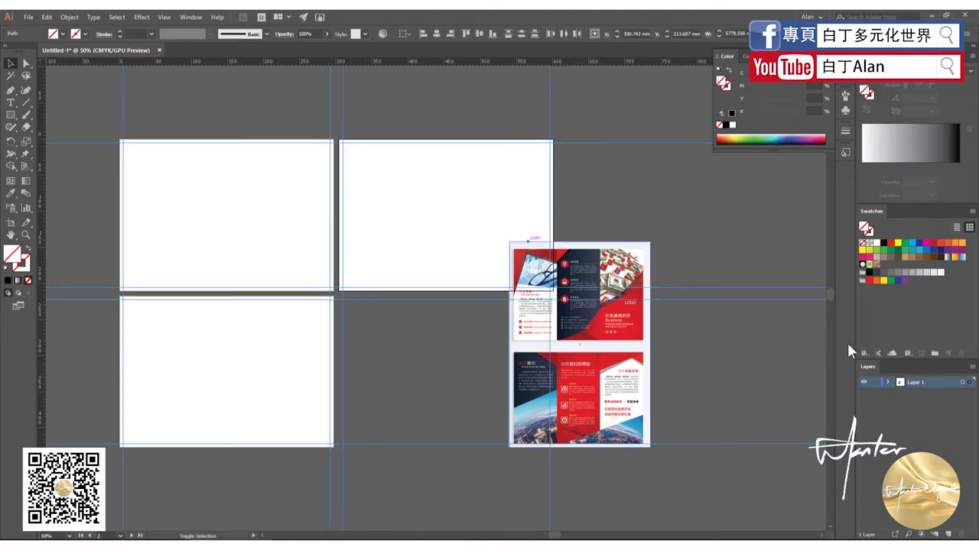
- Rename the layer to 'Guide line', add Layer 2 above it, and lock the guide layer
double_click(913, 382)
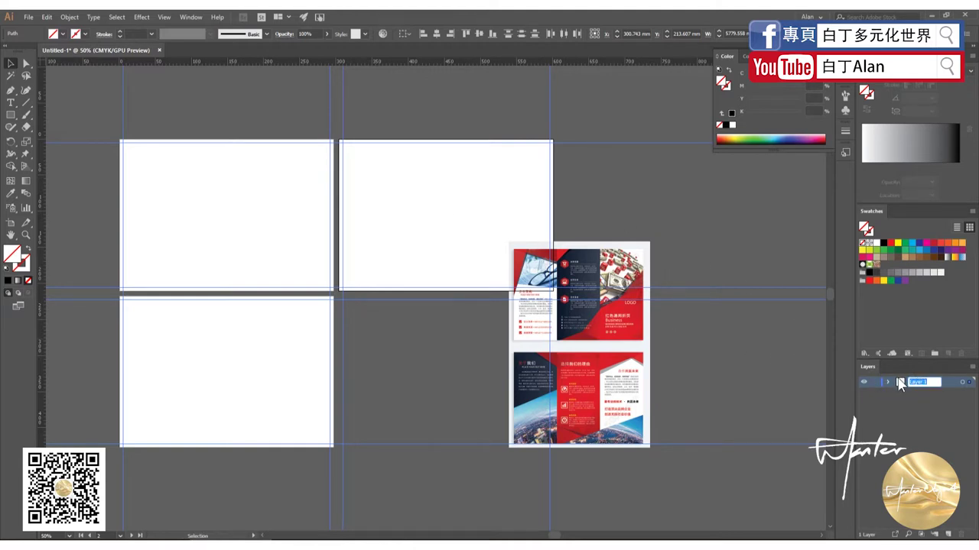
text(Gudie line)
click(948, 534)
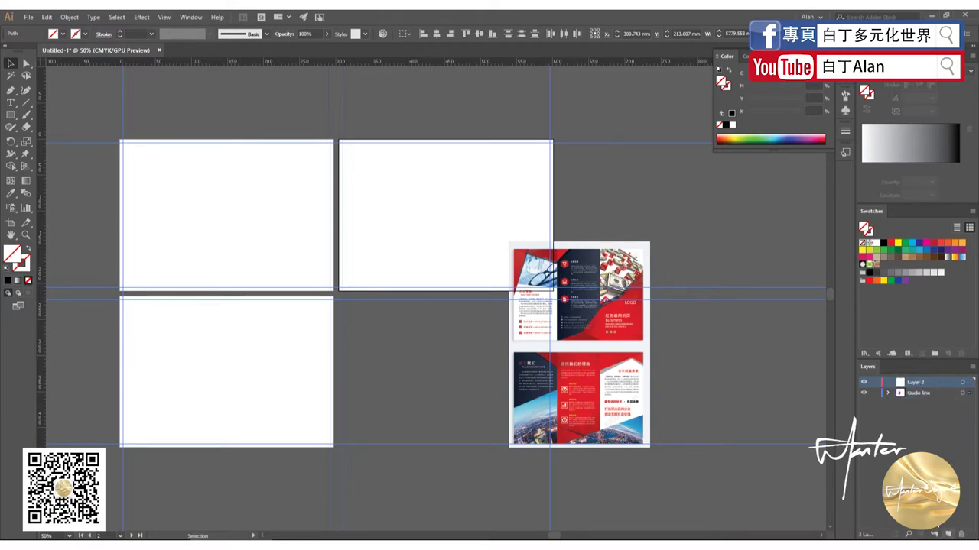
click(875, 392)
- Change Layer 2's colour label to Light Blue, keeping the guide layer locked
double_click(899, 387)
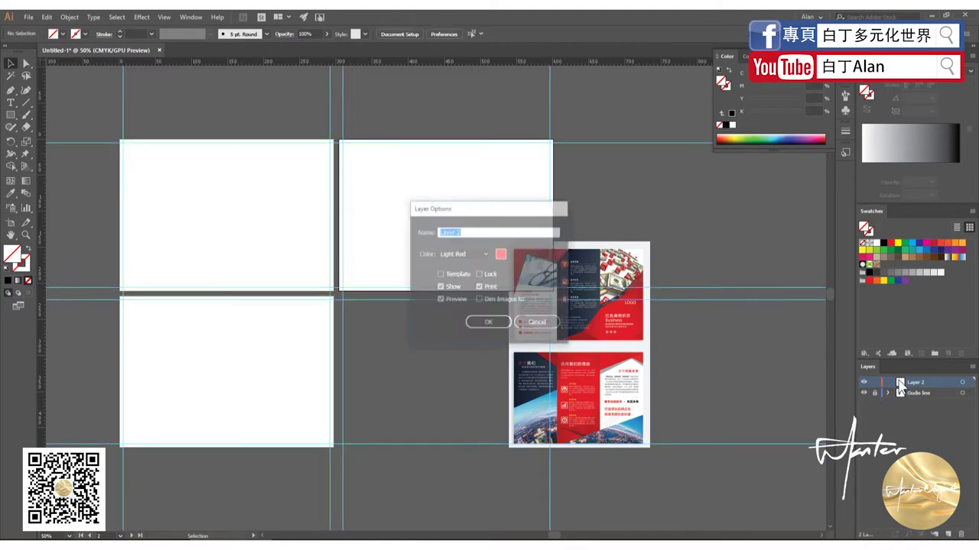
click(482, 253)
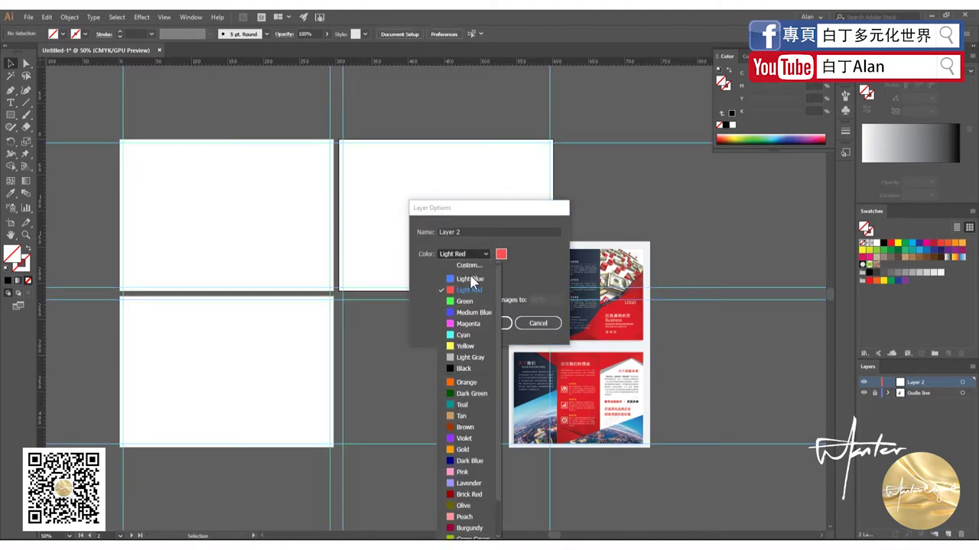
click(471, 279)
click(487, 321)
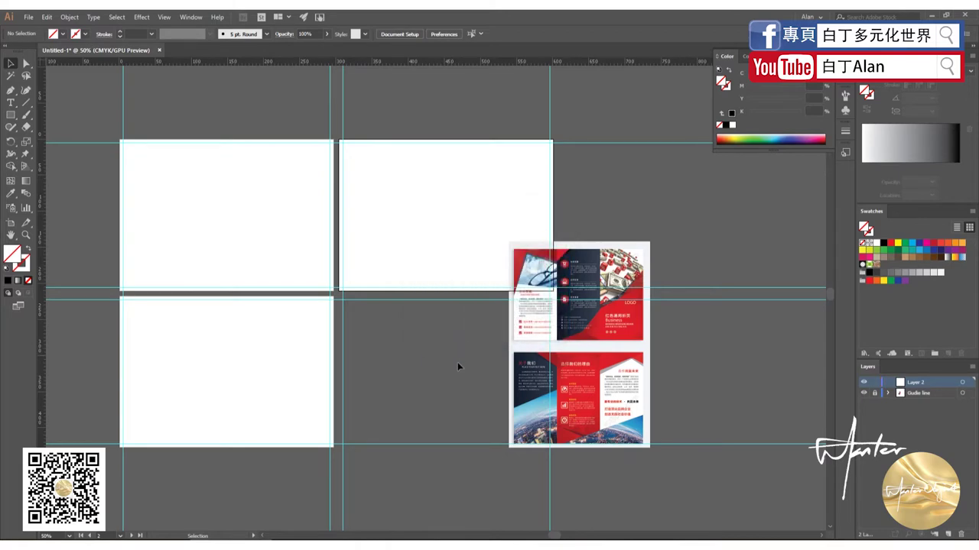
click(875, 393)
scroll(578, 317, up, 1)
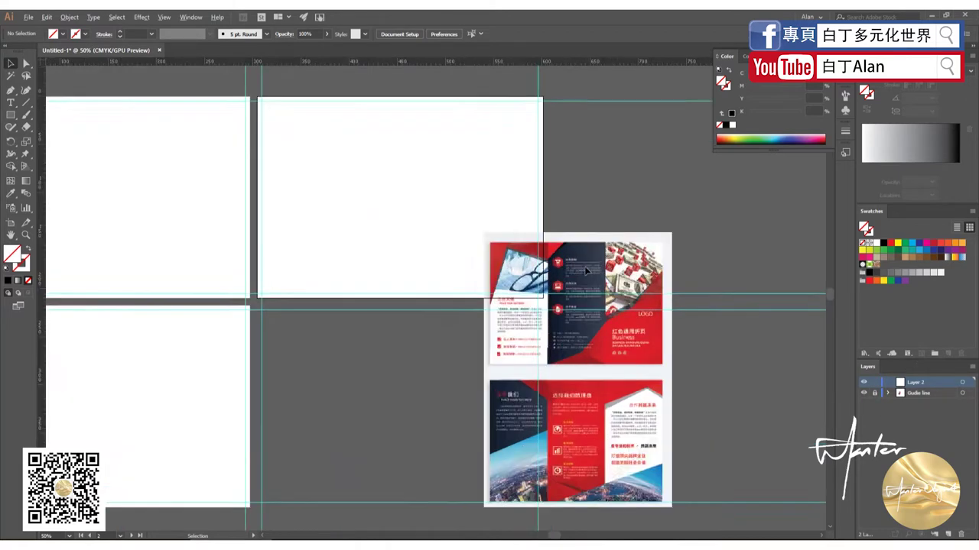
scroll(578, 313, up, 3)
scroll(566, 268, down, 4)
scroll(572, 271, down, 2)
scroll(572, 272, up, 1)
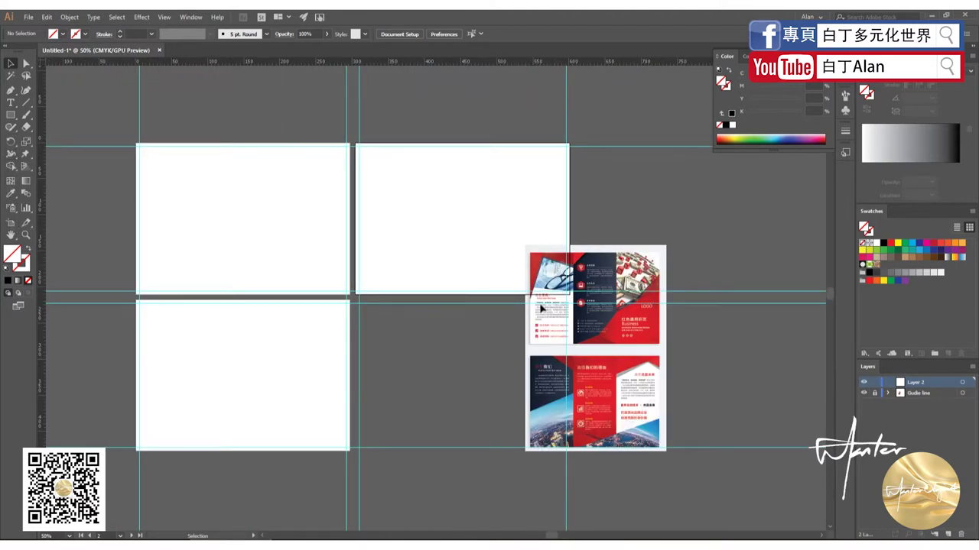
- Draw a red square on the first artboard and Alt-drag two copies beside it
click(10, 114)
drag(160, 185, 216, 240)
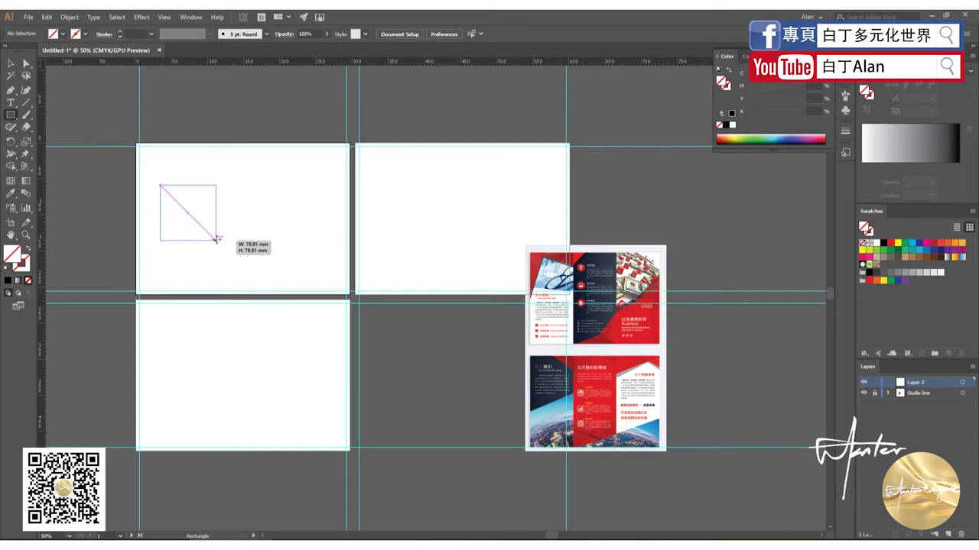
click(881, 243)
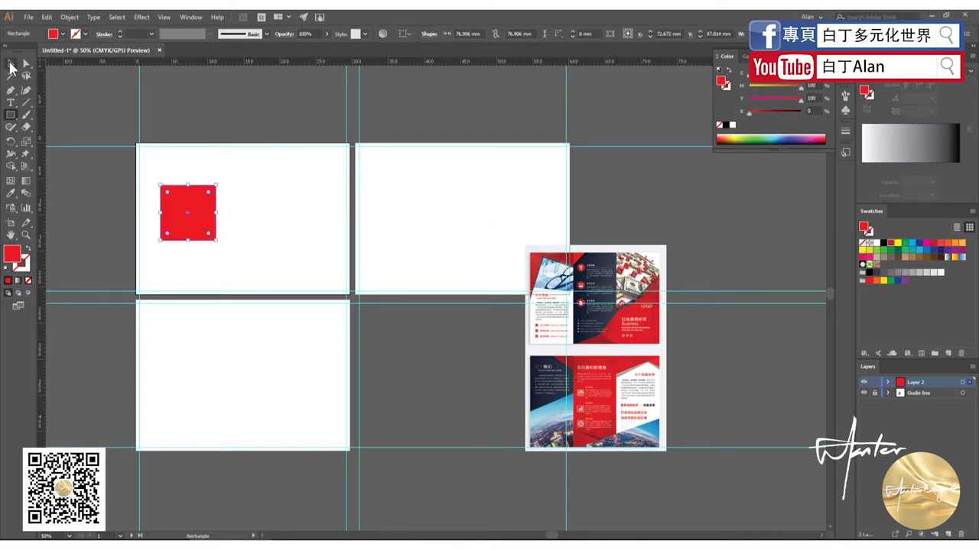
click(11, 64)
drag(205, 200, 344, 201)
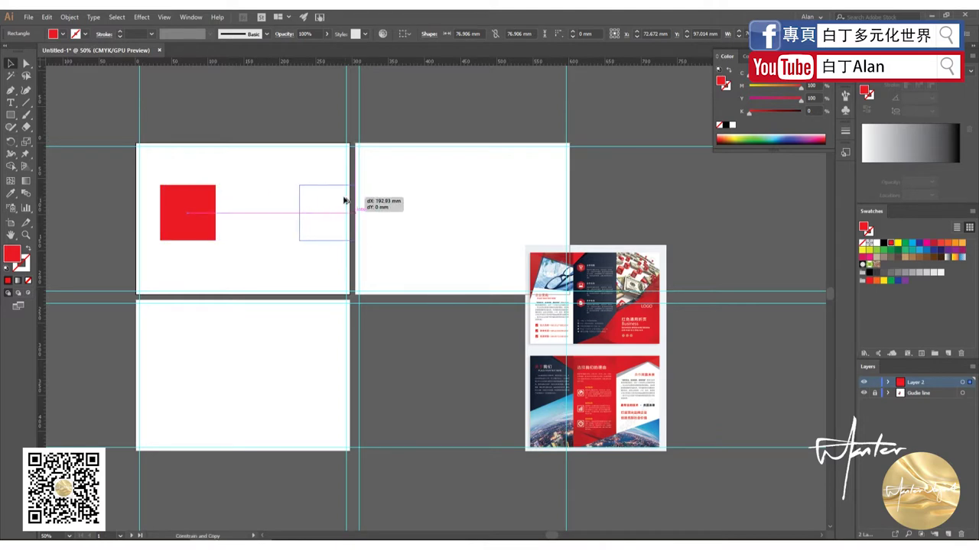
click(264, 194)
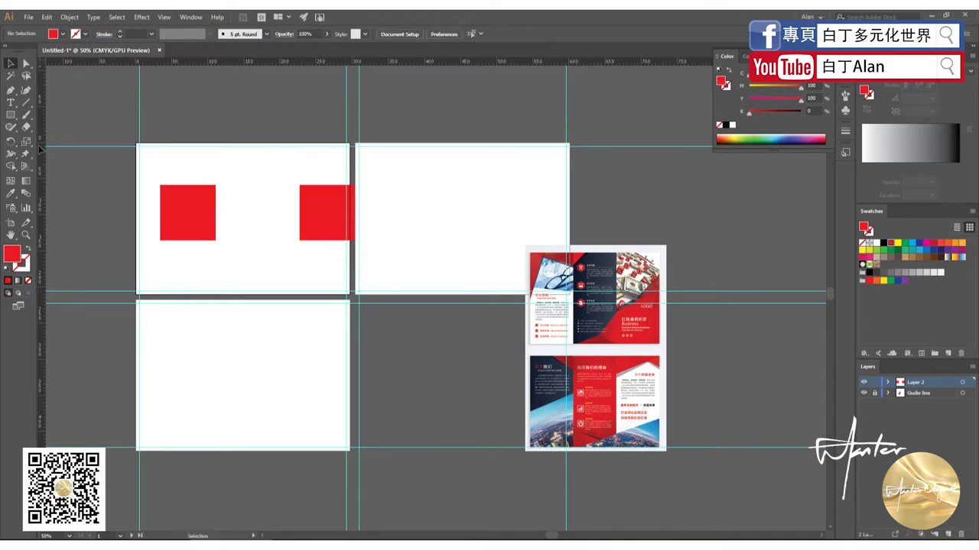
click(10, 114)
click(10, 64)
click(318, 220)
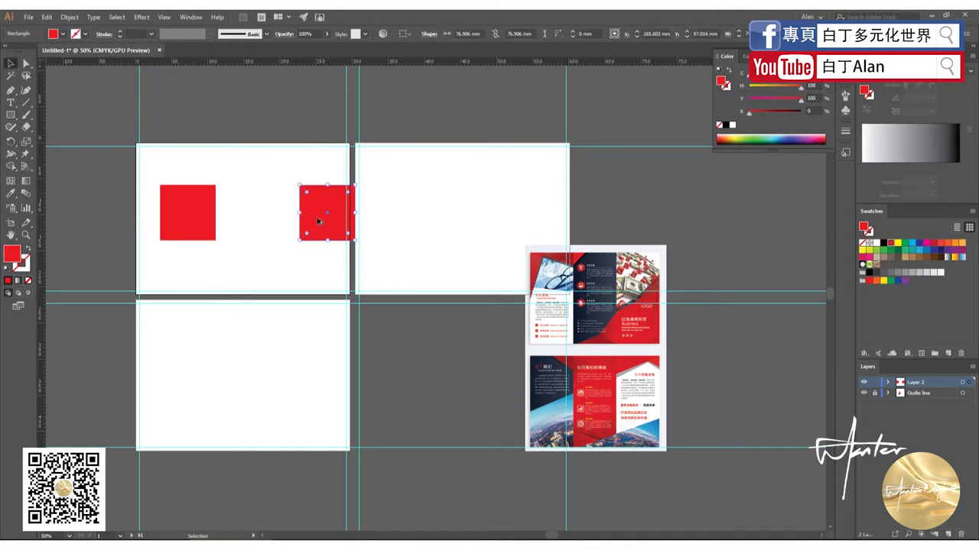
drag(318, 220, 248, 220)
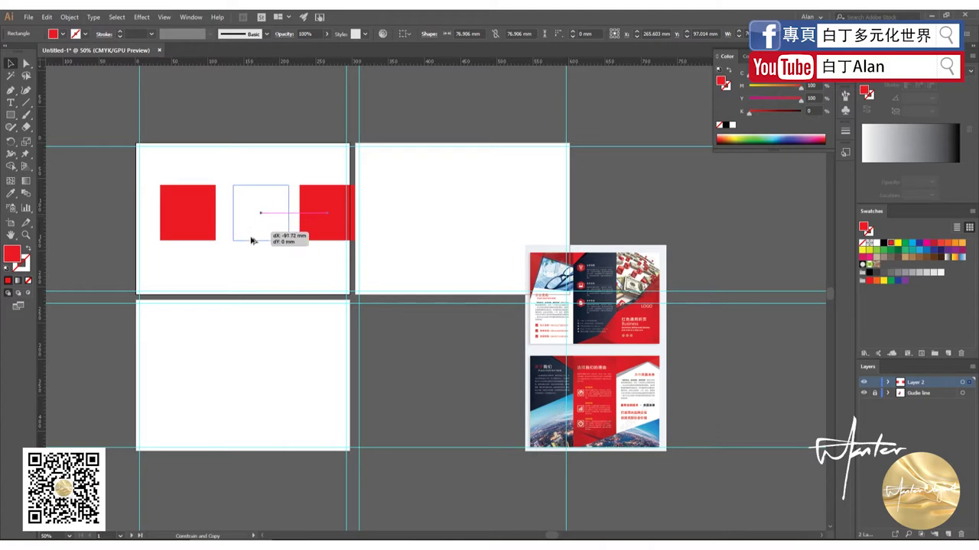
drag(248, 220, 244, 220)
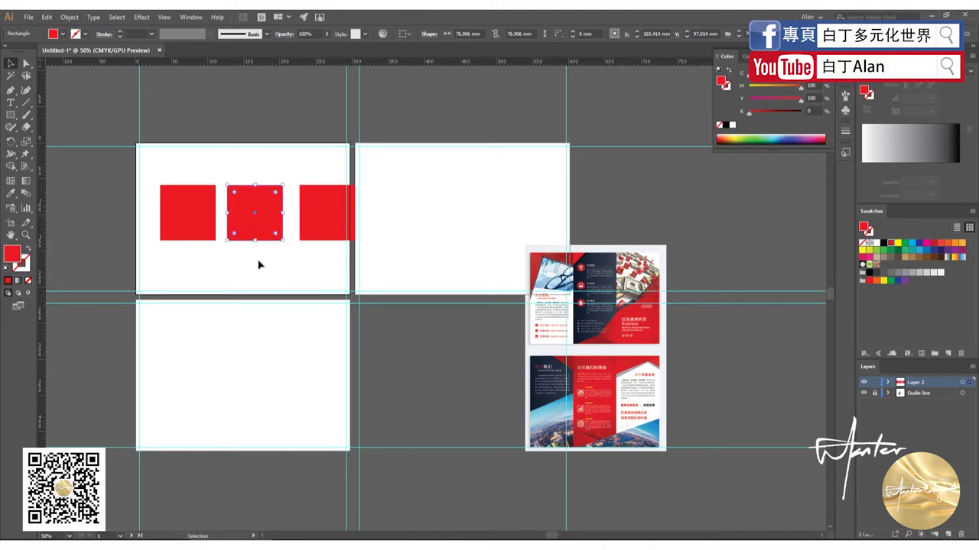
- Make the middle square yellow, butt the three together, and stretch the row to full width
click(898, 243)
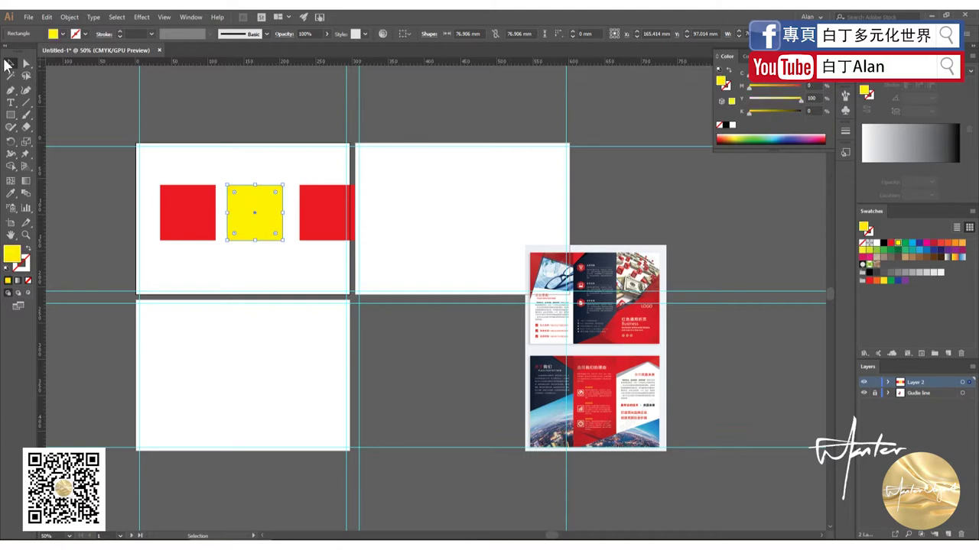
key(ctrl+plus)
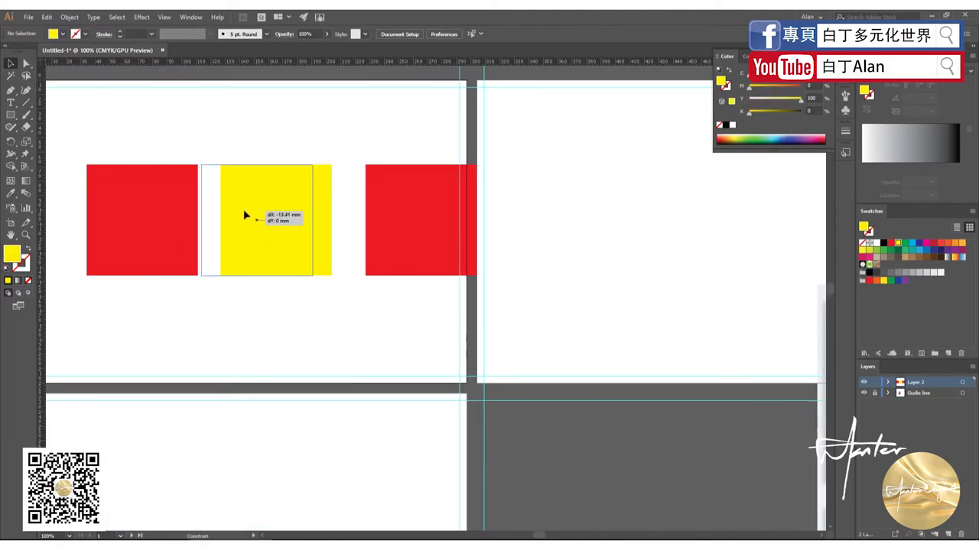
drag(261, 218, 237, 218)
drag(380, 218, 326, 217)
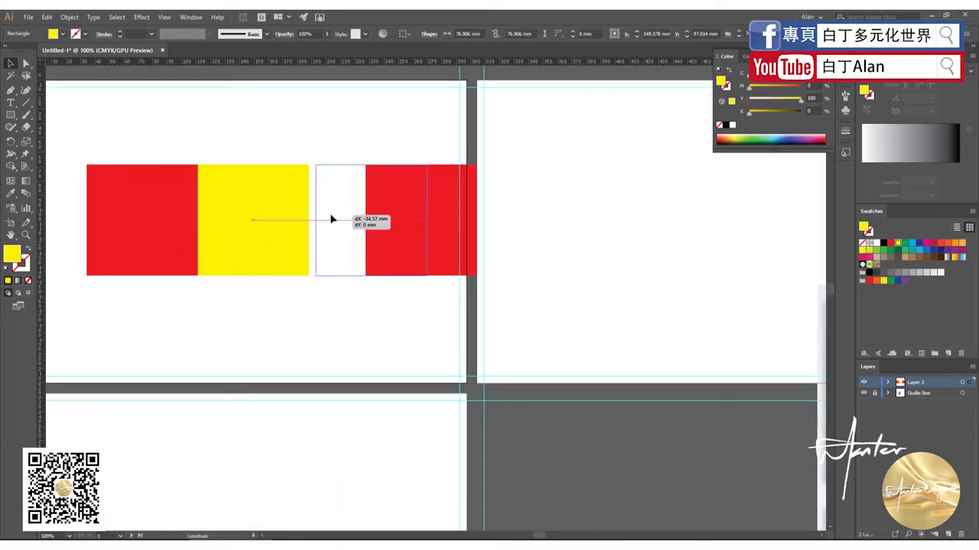
click(332, 306)
key(ctrl+plus)
key(ctrl+plus)
key(ctrl+plus)
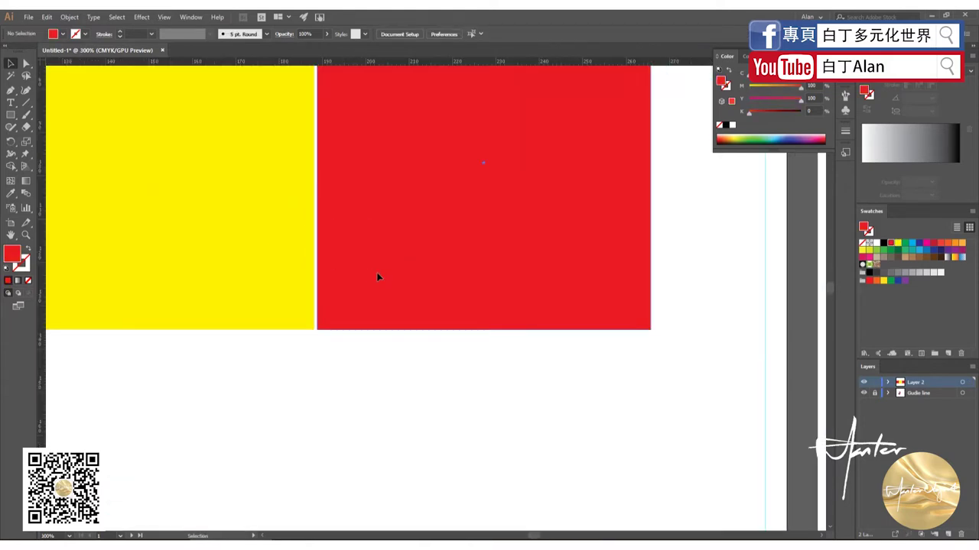
click(365, 283)
key(ctrl+1)
drag(396, 373, 146, 279)
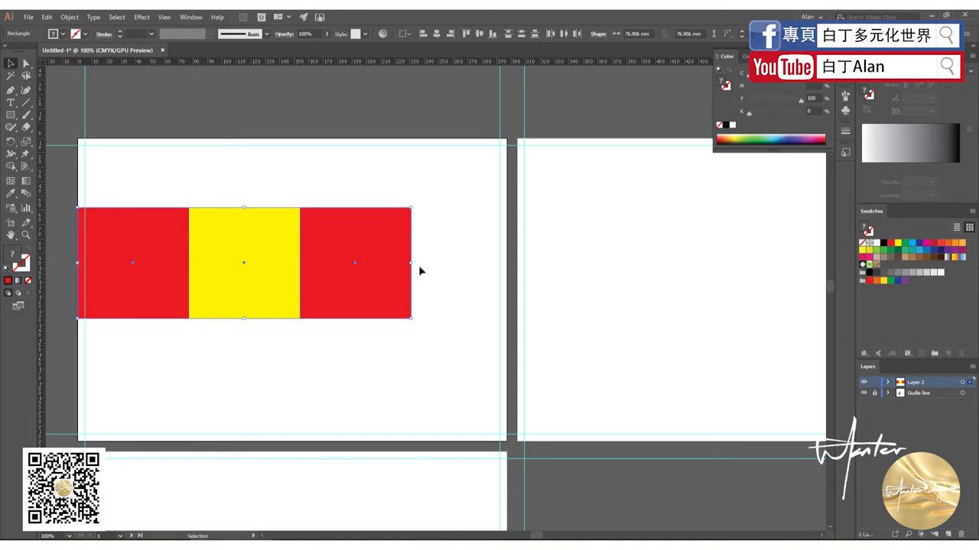
drag(411, 263, 506, 263)
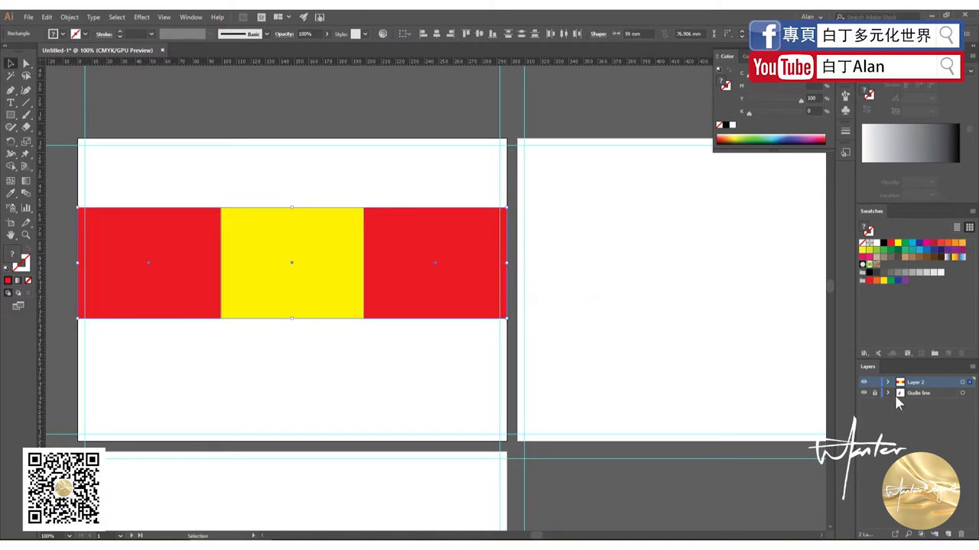
click(701, 373)
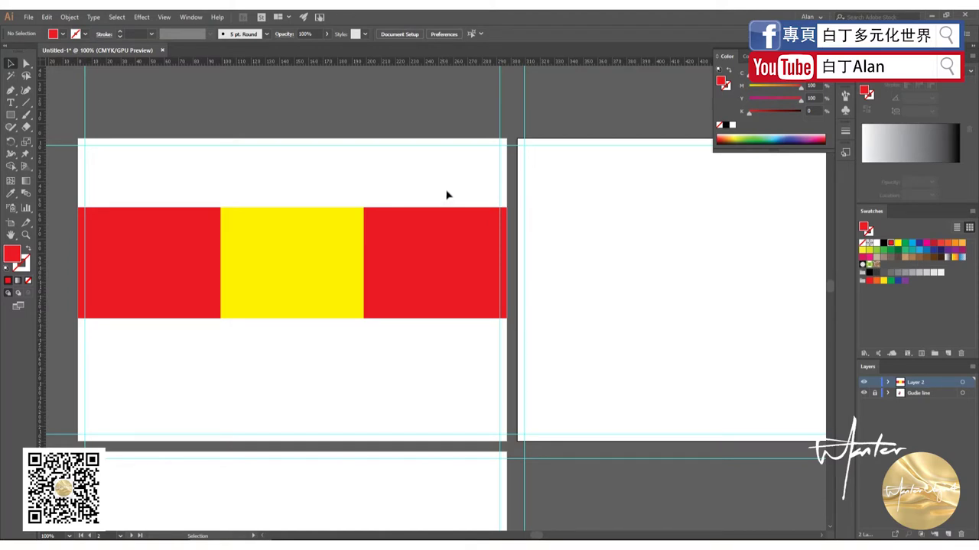
- Unlock the guide layer and add vertical guides at both red/yellow boundaries on the first artboard
scroll(369, 328, down, 2)
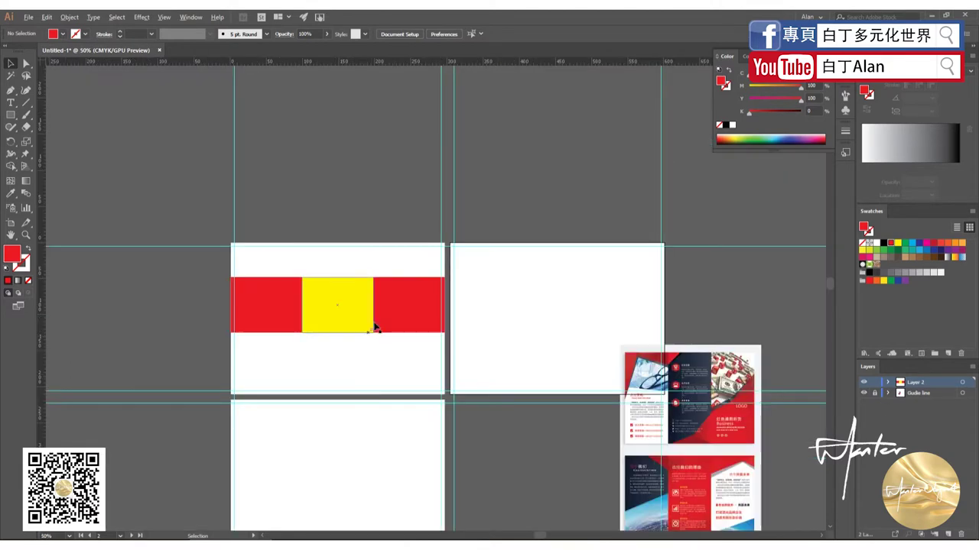
scroll(375, 328, up, 1)
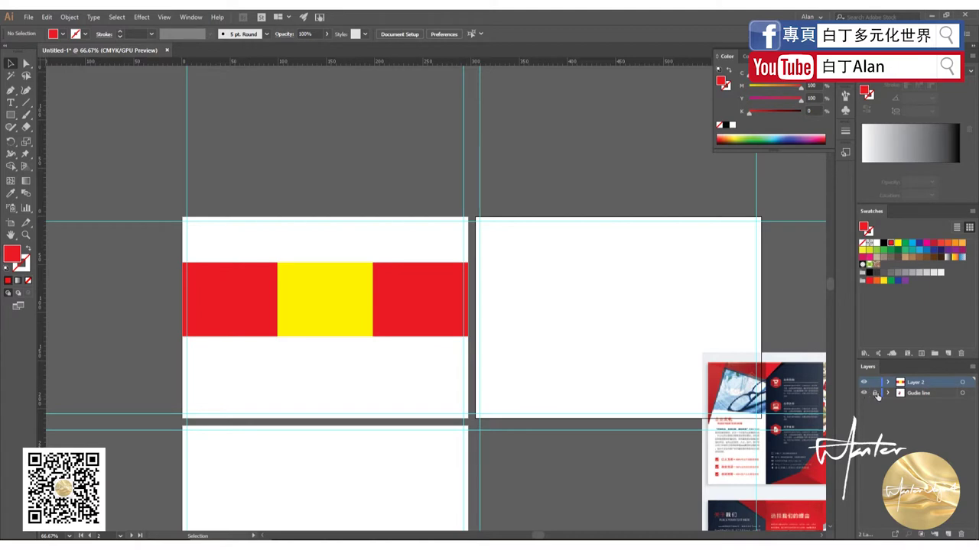
click(875, 394)
click(905, 392)
click(505, 329)
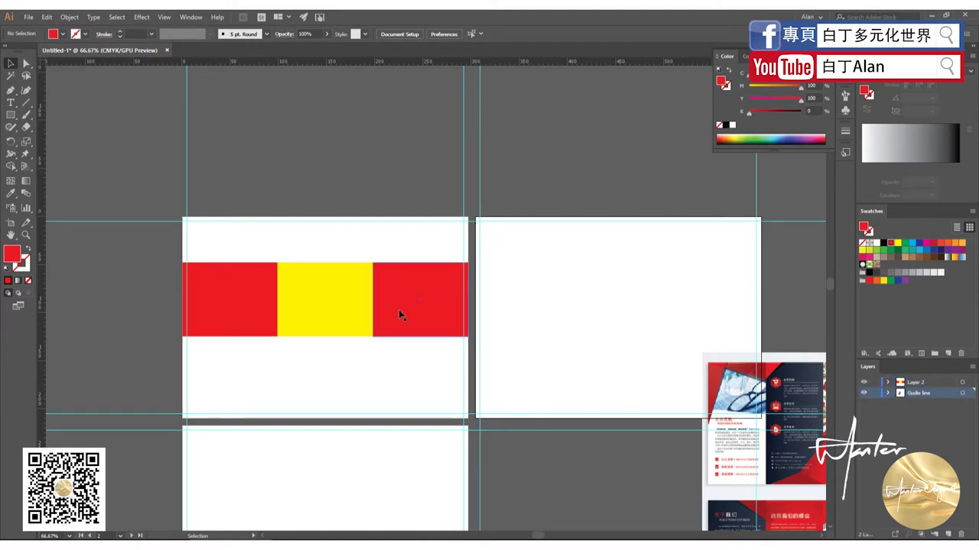
drag(42, 184, 278, 296)
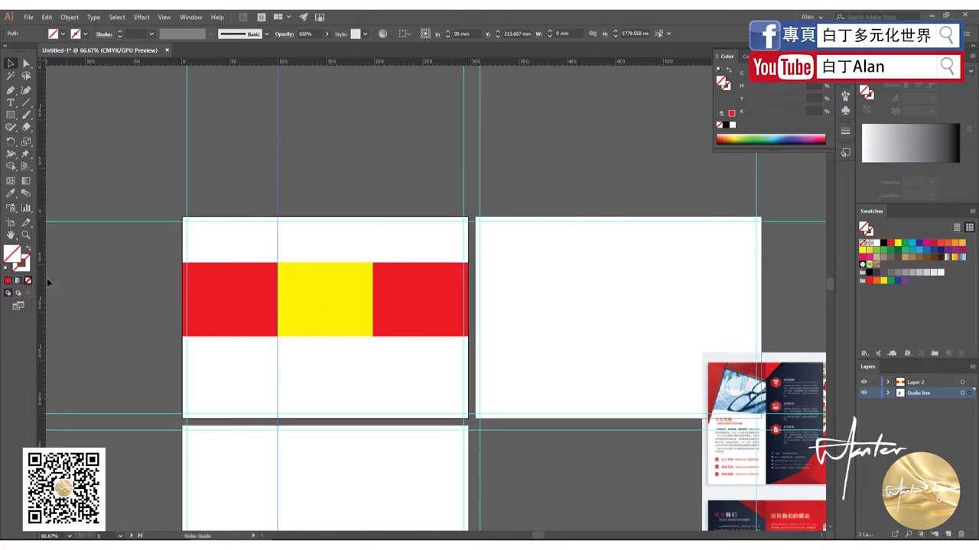
mouse_move(42, 277)
mouse_down()
mouse_move(372, 290)
mouse_move(373, 332)
mouse_up()
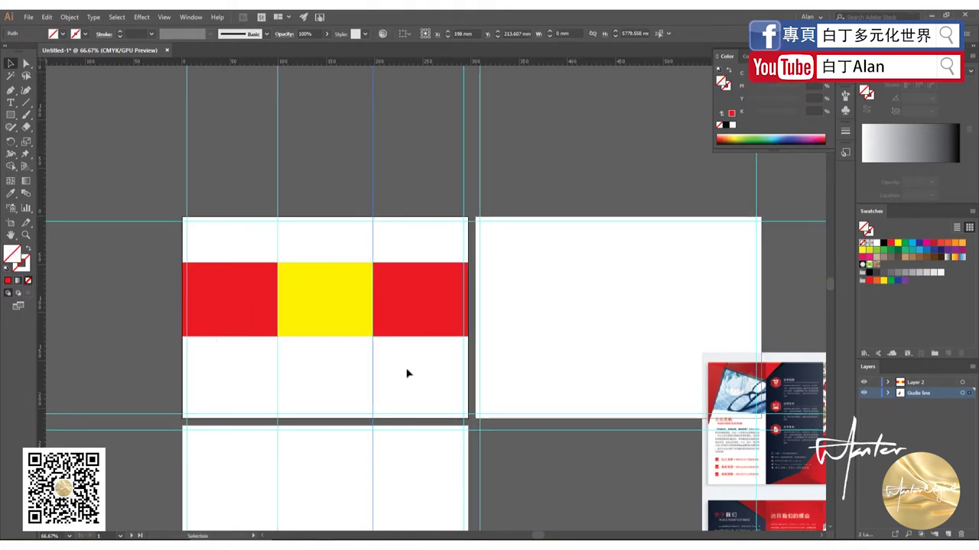
- Move the band onto the right artboard, add guides at its boundaries, and select them
click(374, 333)
shift+click(321, 321)
shift+click(240, 316)
drag(277, 298, 518, 296)
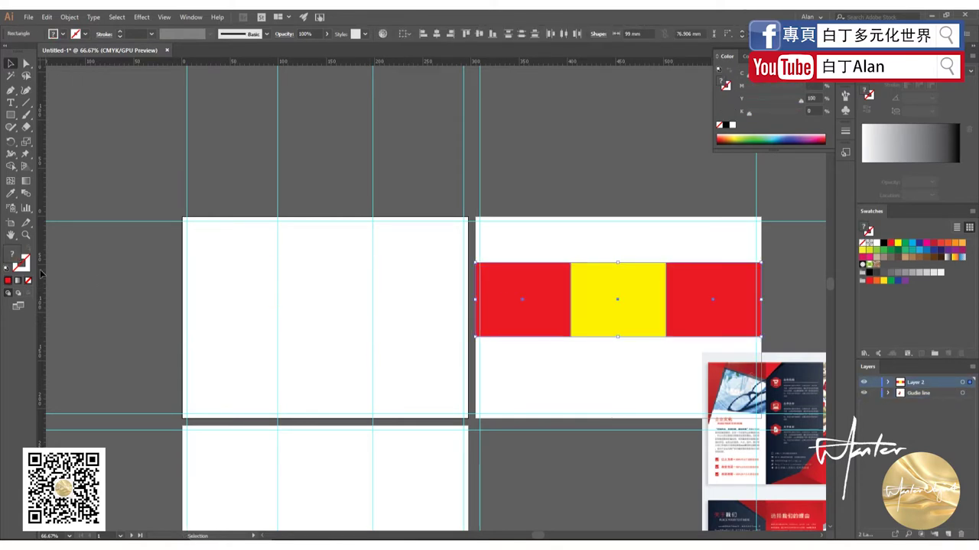
drag(40, 273, 571, 281)
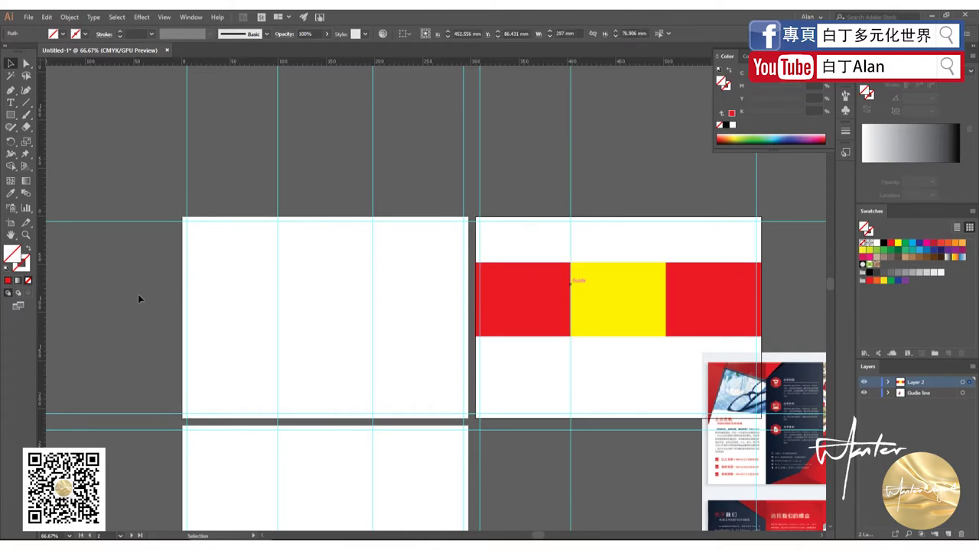
drag(44, 298, 667, 294)
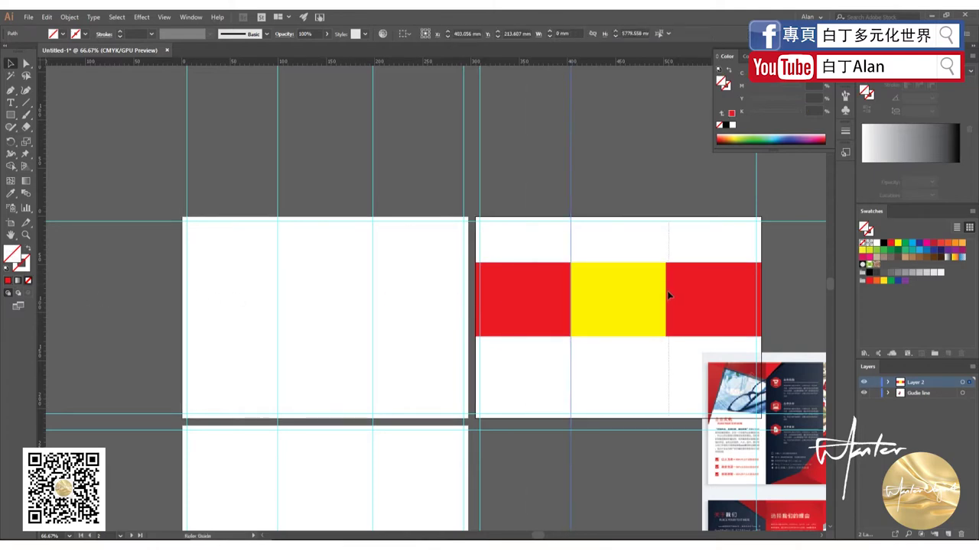
scroll(666, 244, up, 3)
scroll(628, 259, down, 1)
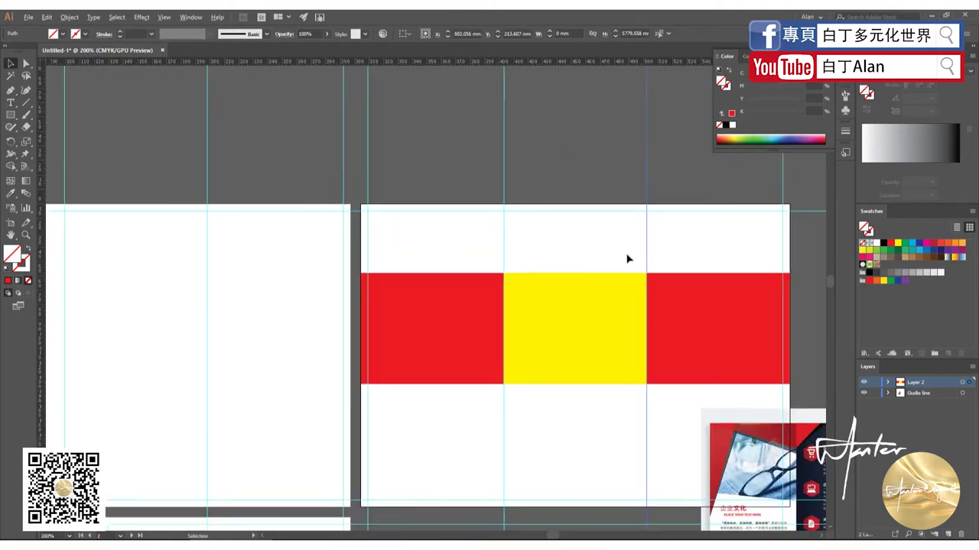
scroll(627, 259, down, 3)
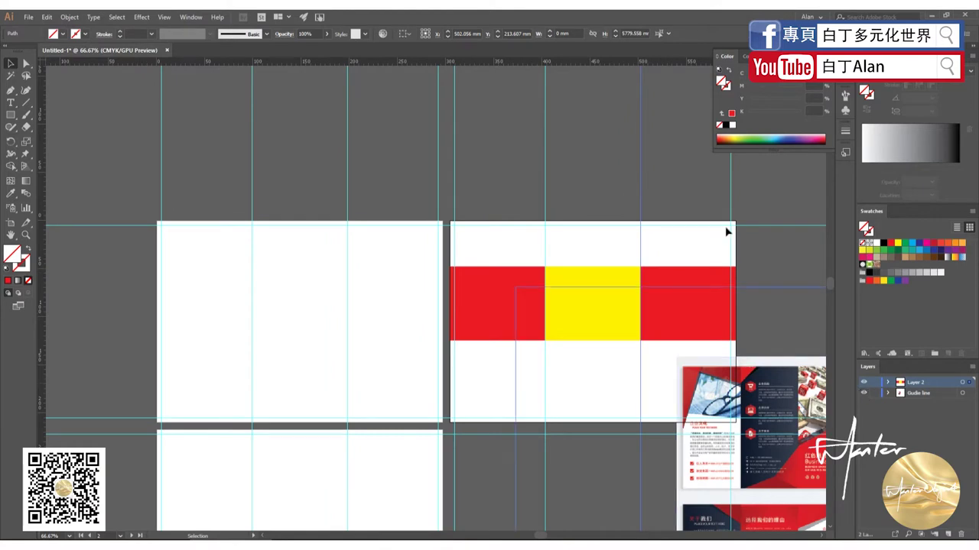
key(ctrl+minus)
key(ctrl+minus)
click(633, 217)
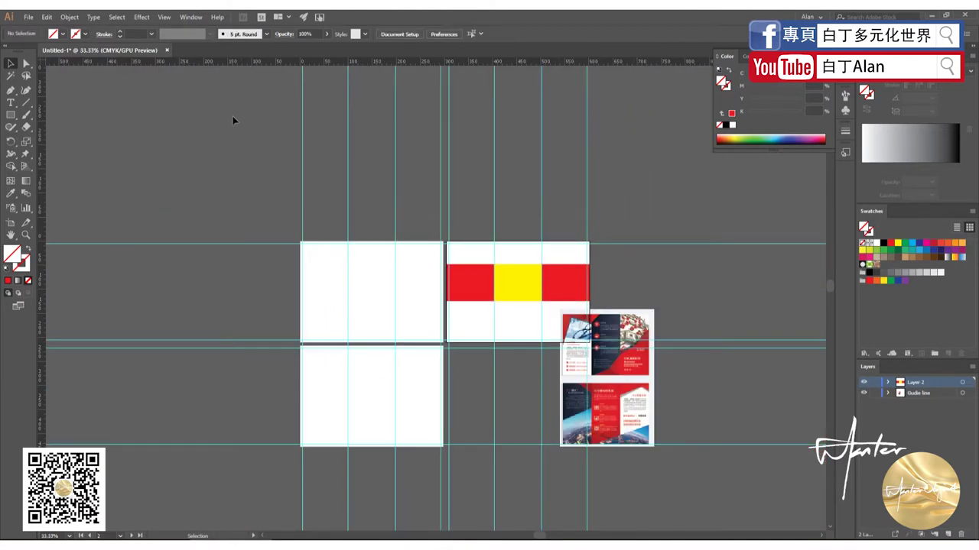
drag(214, 345, 175, 131)
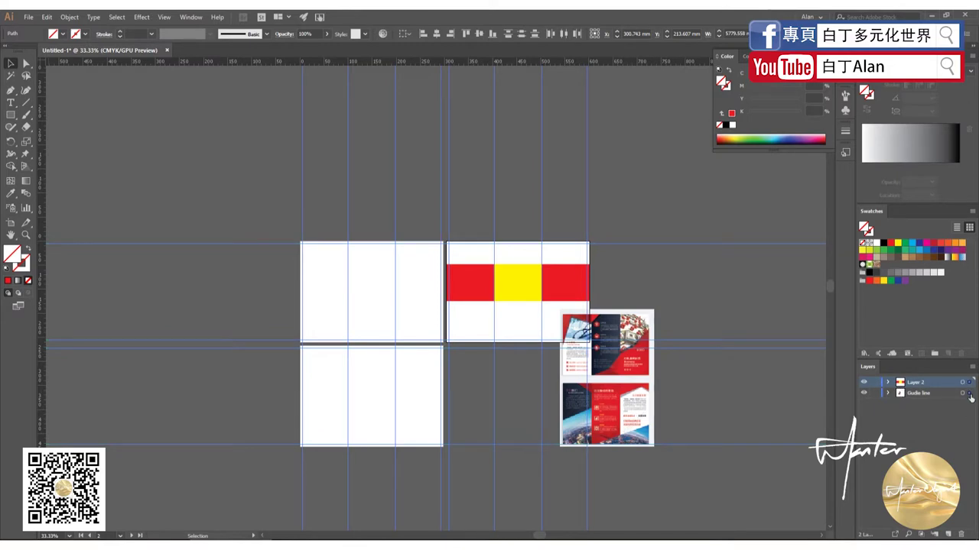
- Move the two new guides from Layer 2 into the Guide line layer and lock it
click(887, 382)
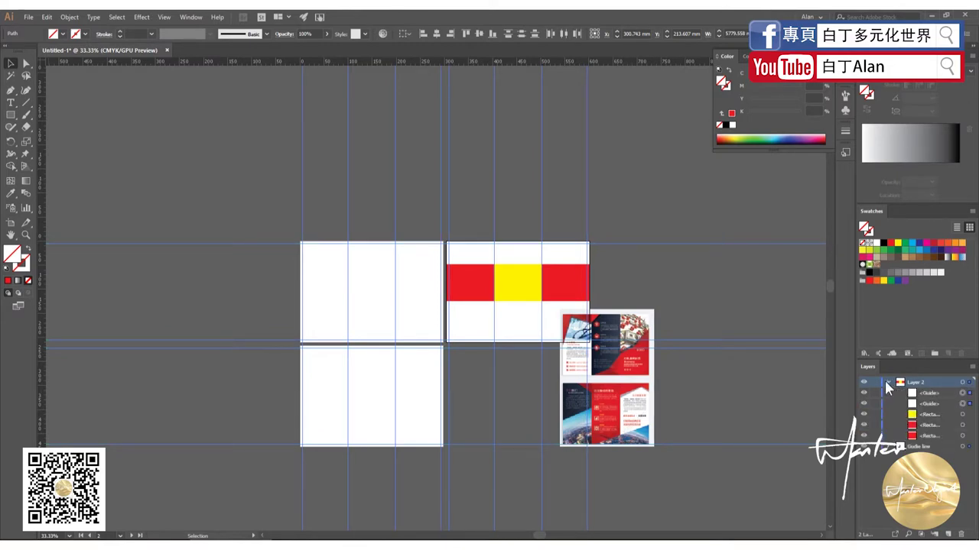
click(935, 405)
shift+click(933, 394)
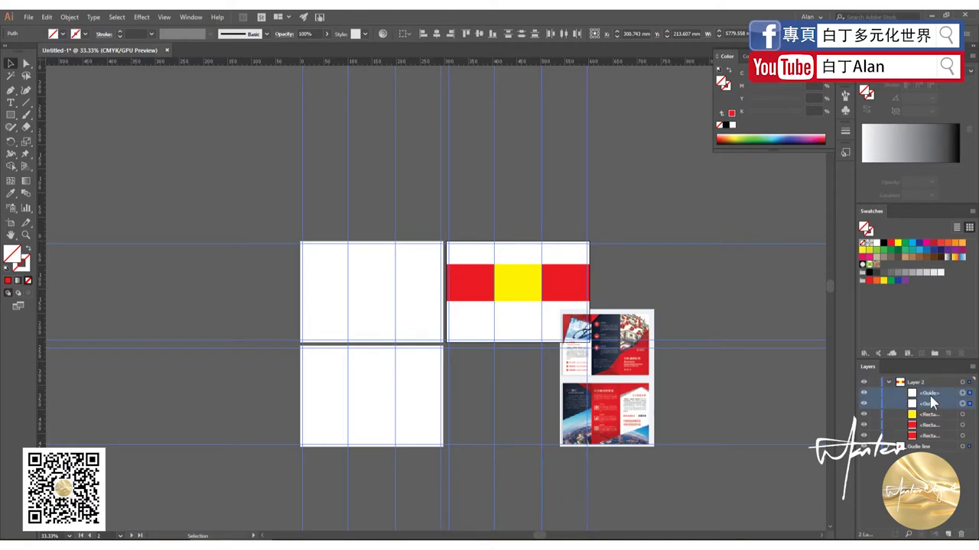
click(927, 446)
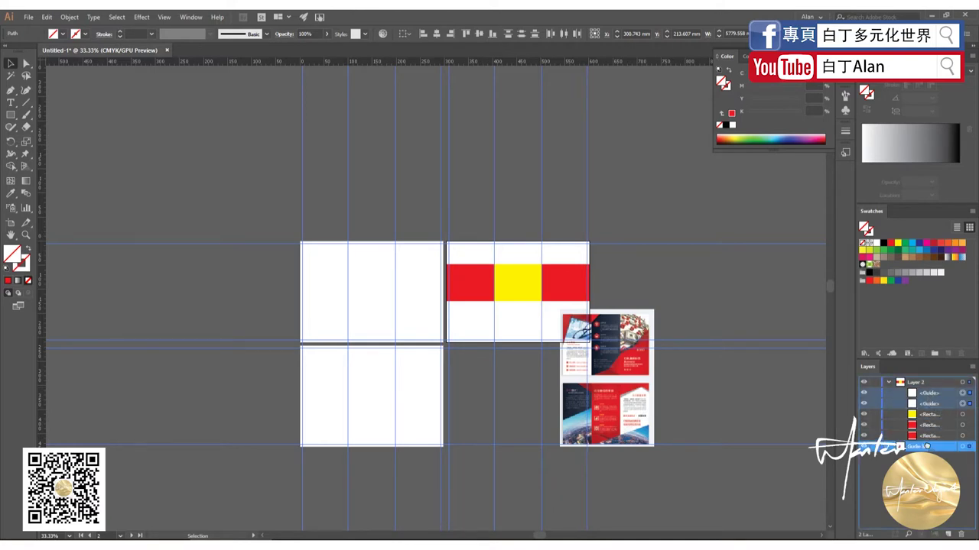
drag(926, 446, 921, 442)
click(874, 425)
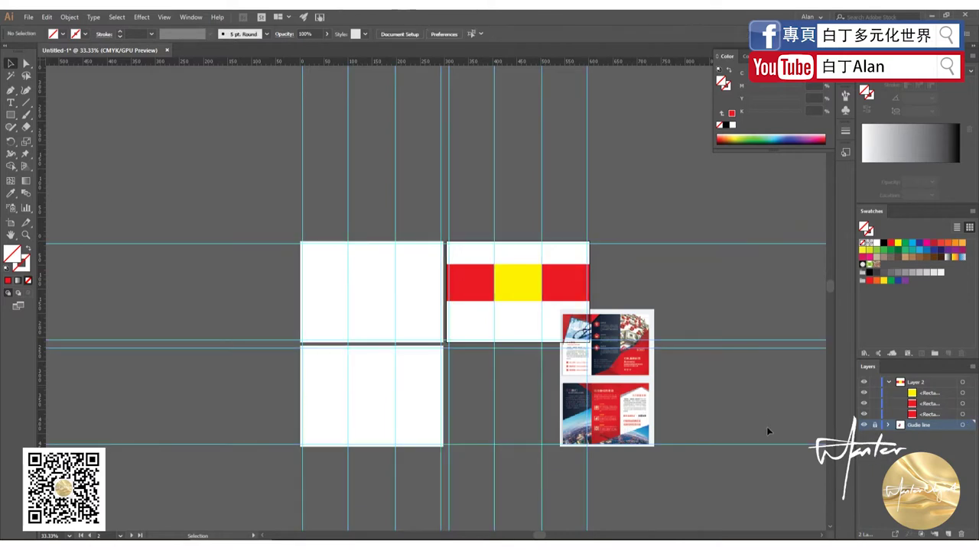
- Select the red, yellow and red rectangles on the right artboard and delete them
click(510, 283)
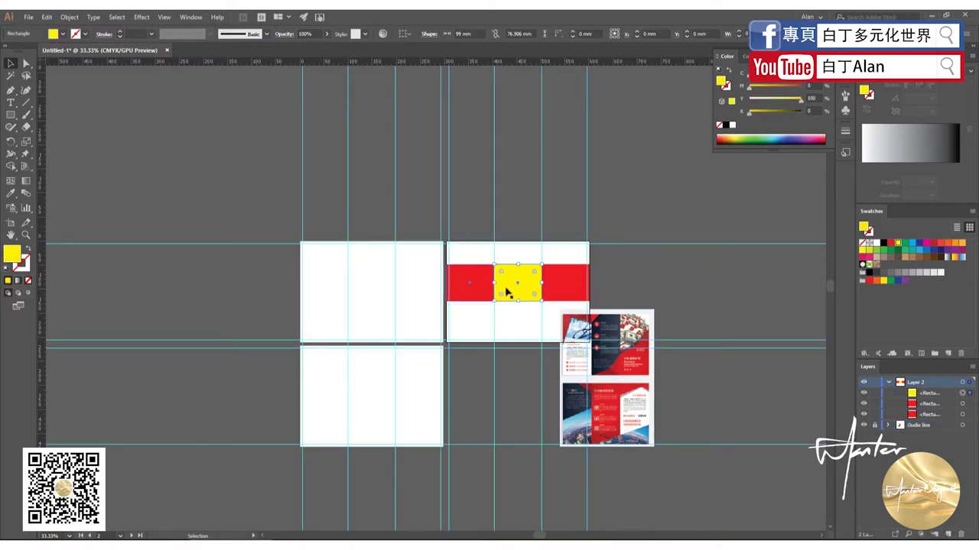
click(470, 283)
click(566, 283)
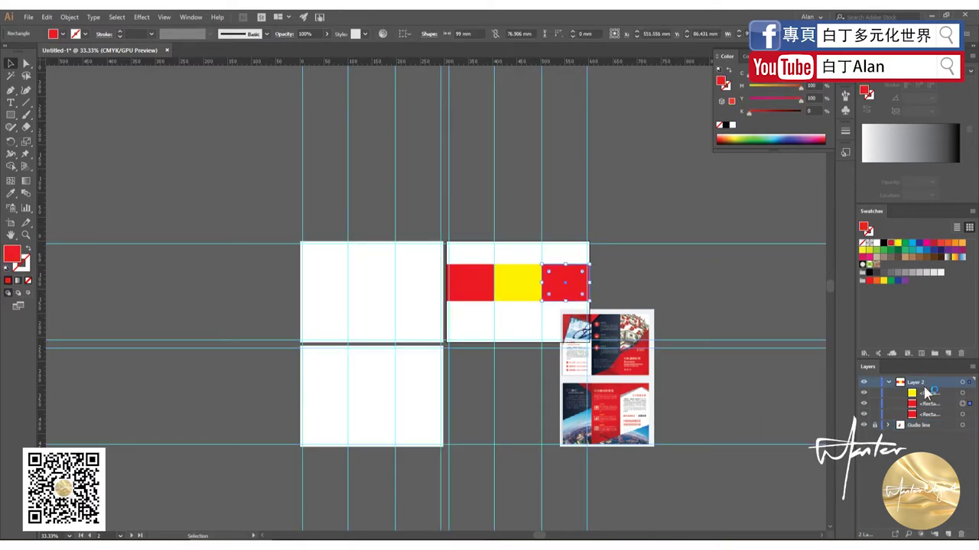
click(710, 279)
alt+scroll(594, 341, up, 2)
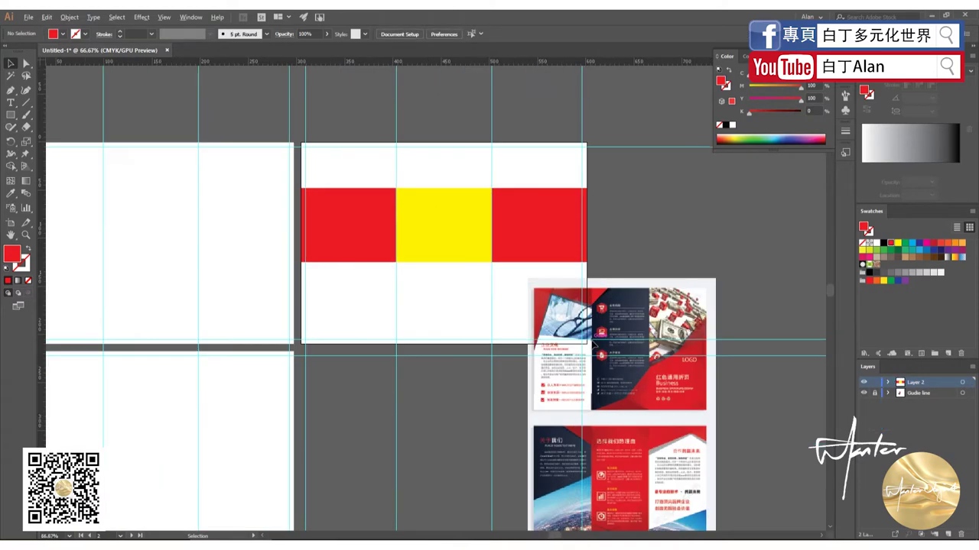
drag(619, 276, 158, 148)
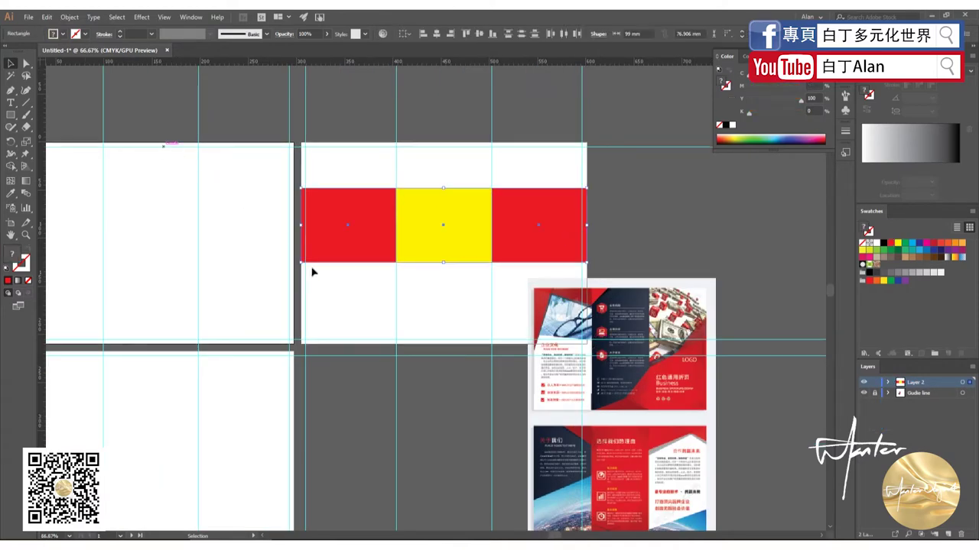
key(Delete)
scroll(689, 277, down, 2)
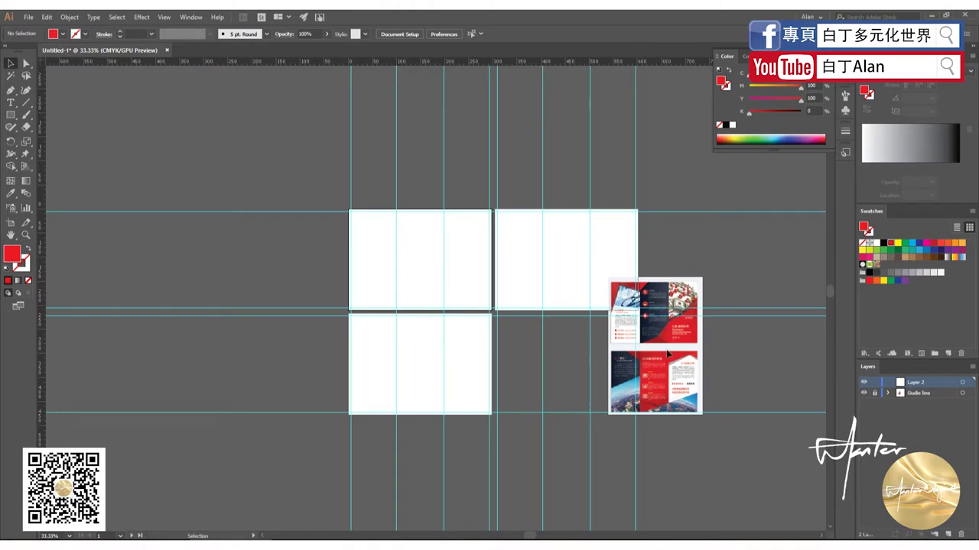
- Move the brochure image from the guide layer into Layer 2, relock the guide layer, and select the image
click(889, 393)
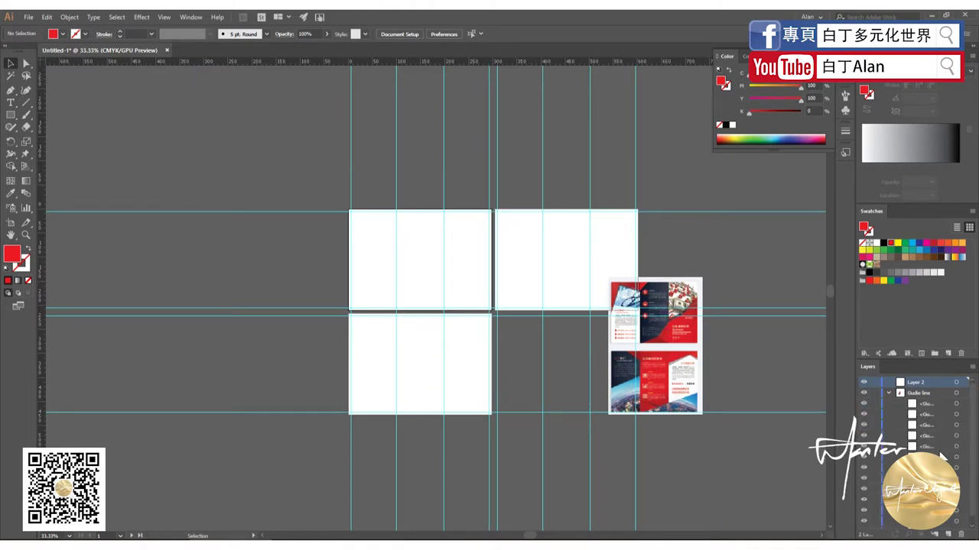
click(929, 524)
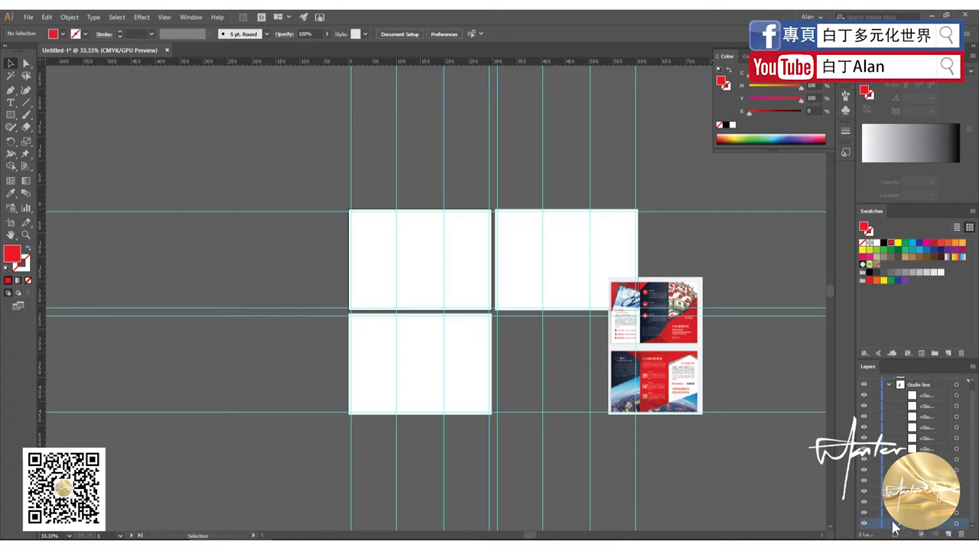
click(930, 530)
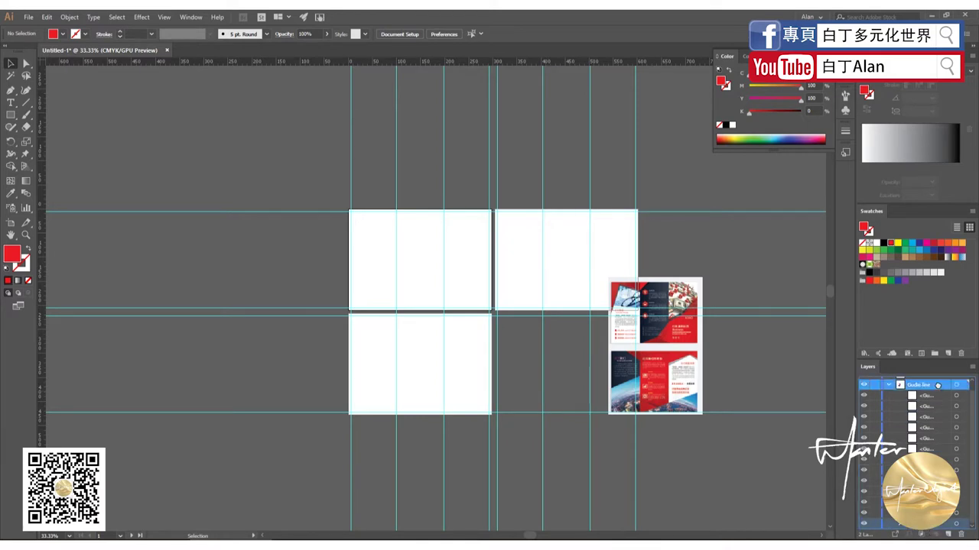
click(888, 392)
click(875, 393)
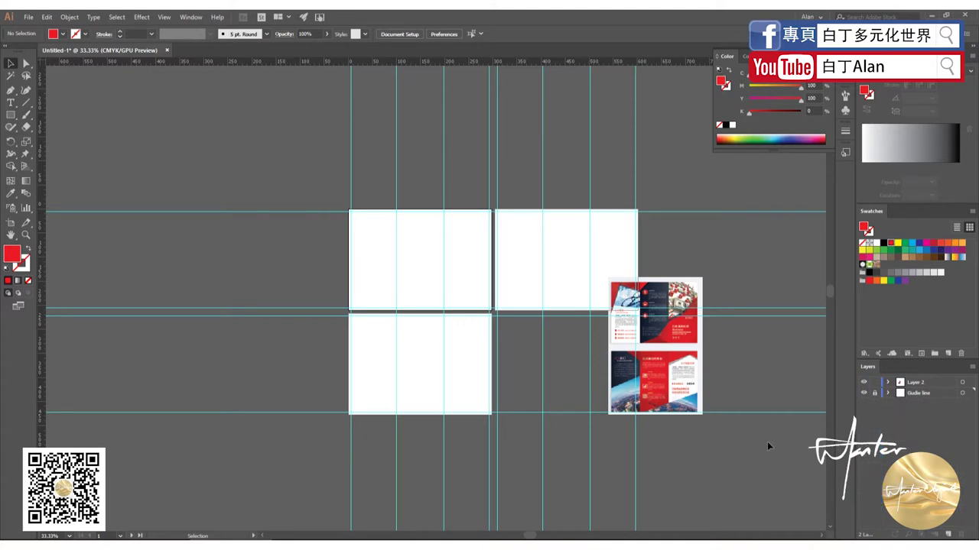
click(686, 358)
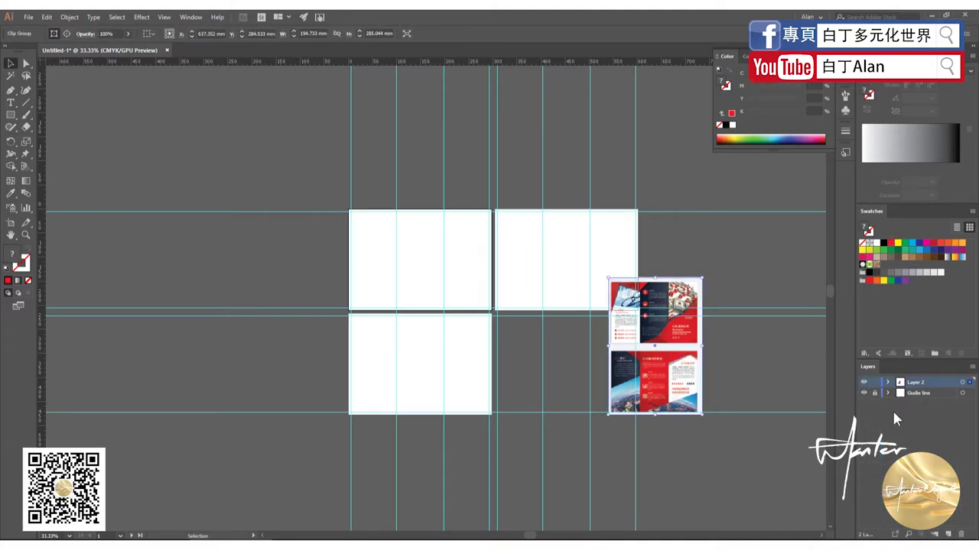
- Drag the brochure image to the left of the artboards
drag(690, 322, 434, 299)
key(ctrl+equal)
key(ctrl+equal)
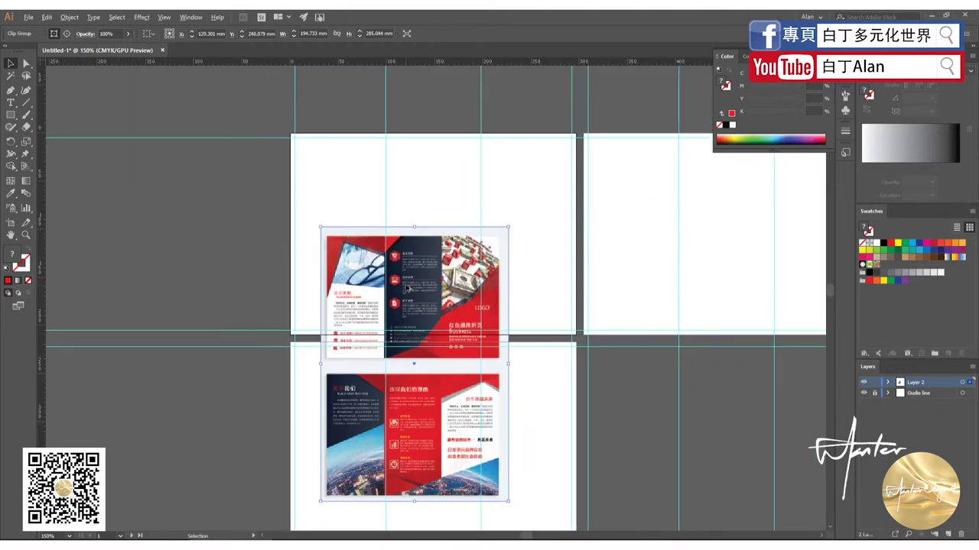
key(ctrl+equal)
key(ctrl+equal)
key(ctrl+equal)
key(ctrl+equal)
key(ctrl+equal)
key(ctrl+minus)
key(ctrl+minus)
key(ctrl+minus)
key(ctrl+equal)
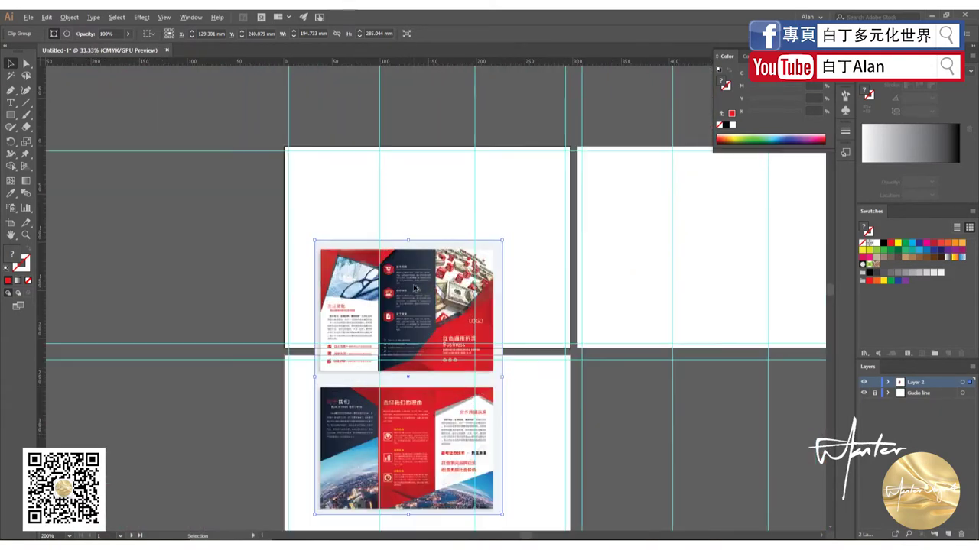
drag(406, 292, 189, 218)
key(ctrl+equal)
key(ctrl+equal)
key(ctrl+minus)
key(ctrl+minus)
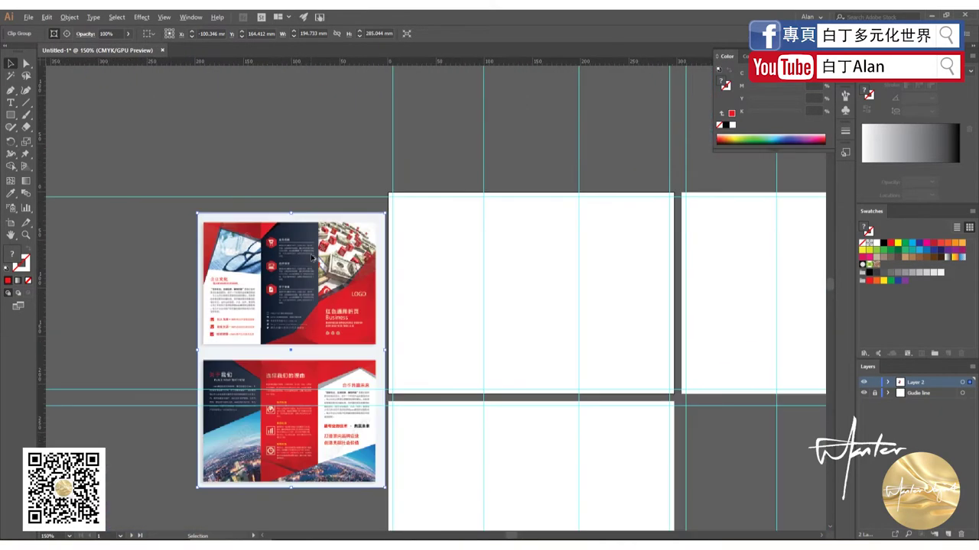
key(ctrl+equal)
key(ctrl+equal)
key(ctrl+minus)
key(ctrl+minus)
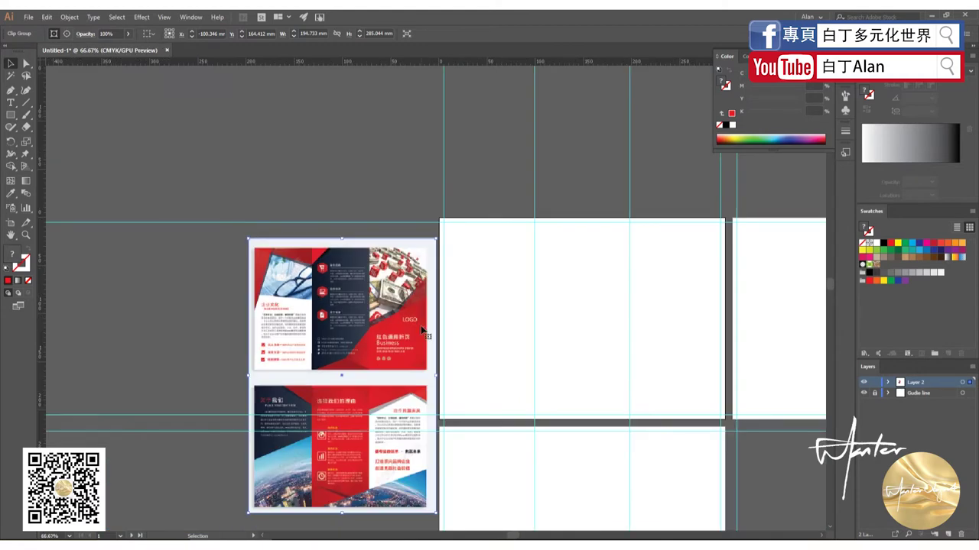
- Zoom in to study the brochure's front panels and the left panel's 企业文化 heading
key(ctrl+equal)
key(ctrl+equal)
key(ctrl+equal)
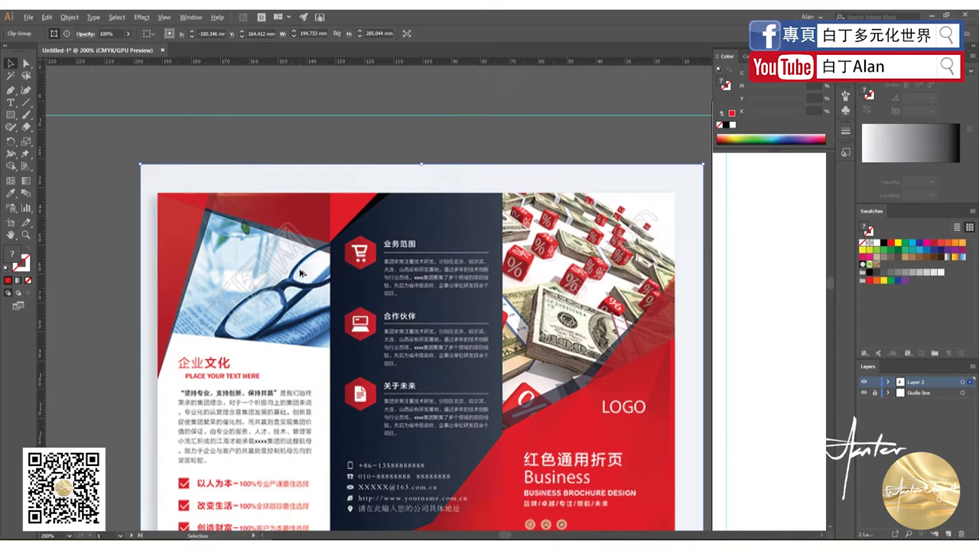
key(ctrl+minus)
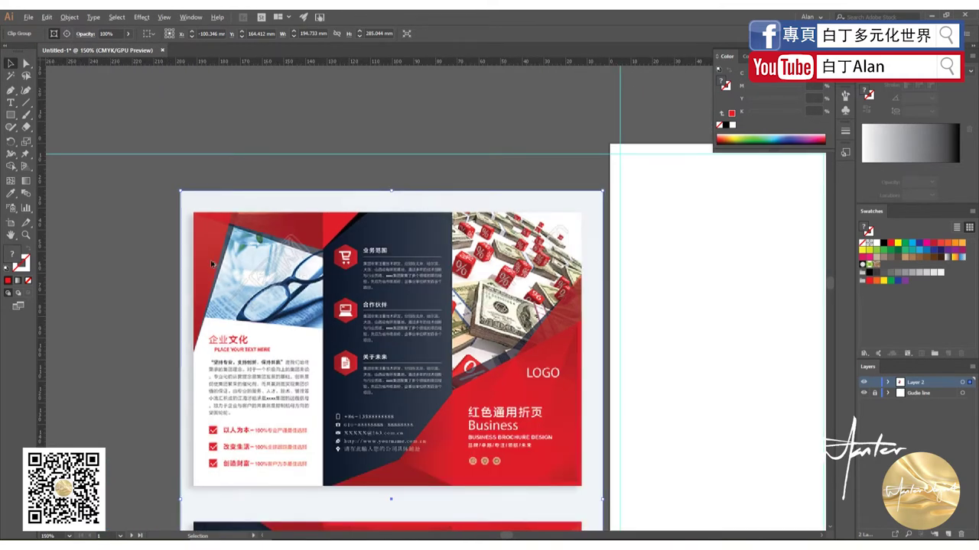
key(ctrl+minus)
key(ctrl+equal)
key(ctrl+equal)
key(ctrl+equal)
key(ctrl+minus)
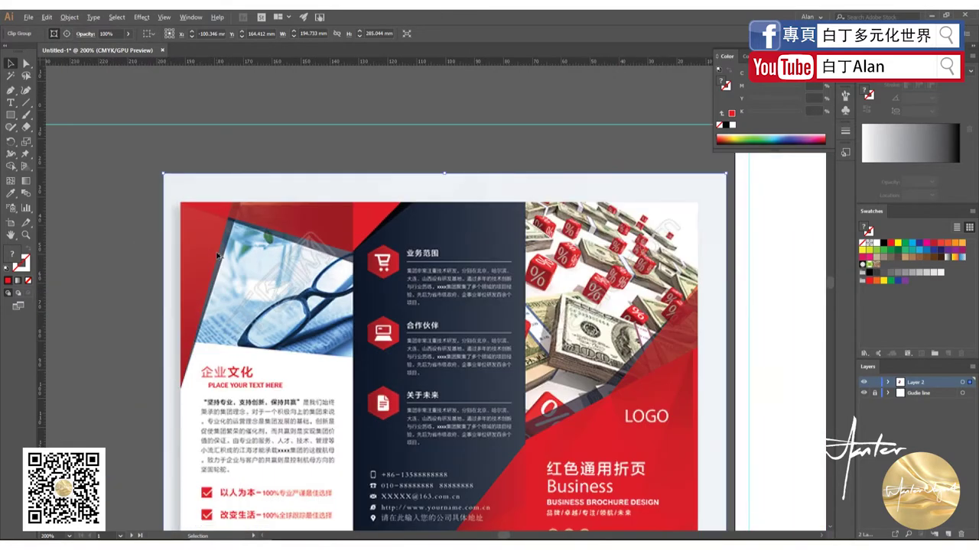
key(ctrl+equal)
key(ctrl+minus)
key(ctrl+minus)
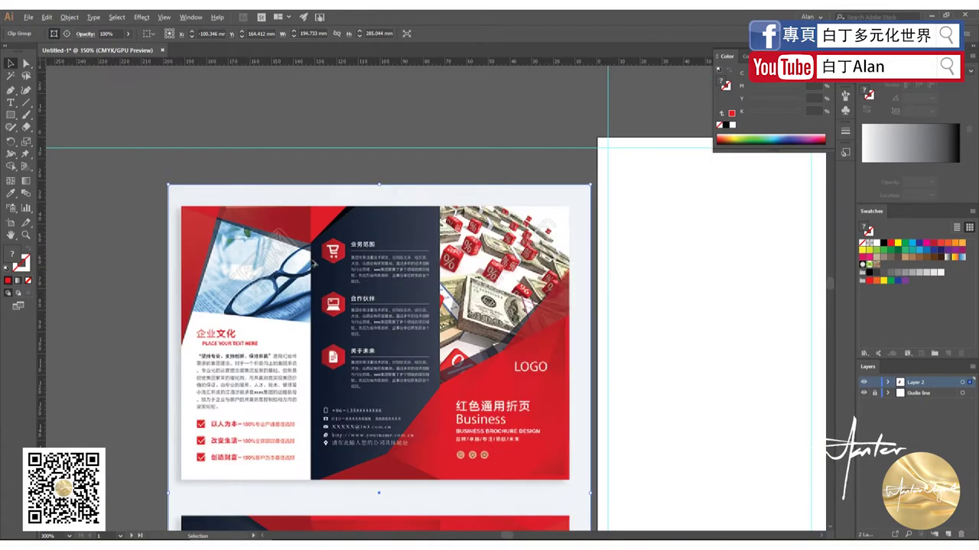
key(ctrl+minus)
key(ctrl+equal)
scroll(305, 334, up, 2)
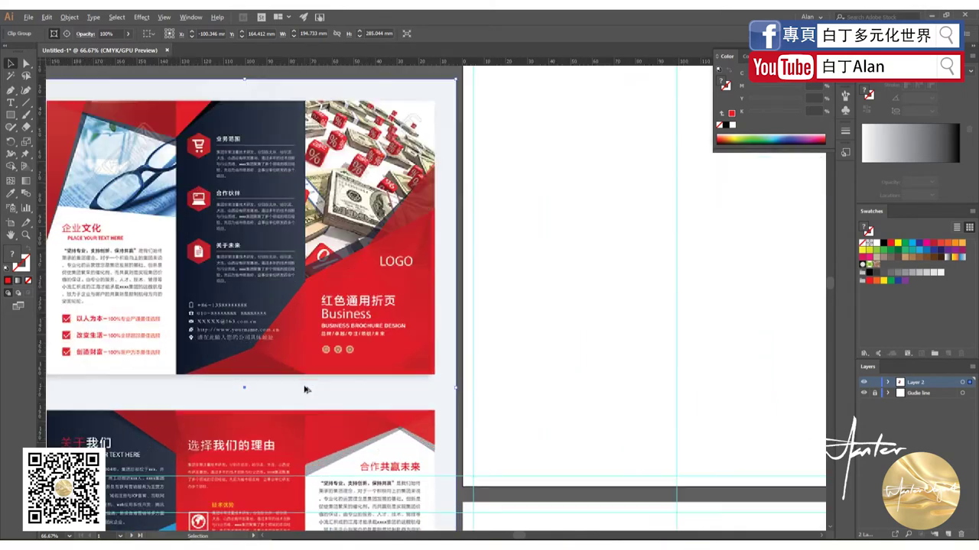
scroll(306, 388, up, 1)
scroll(314, 368, down, 1)
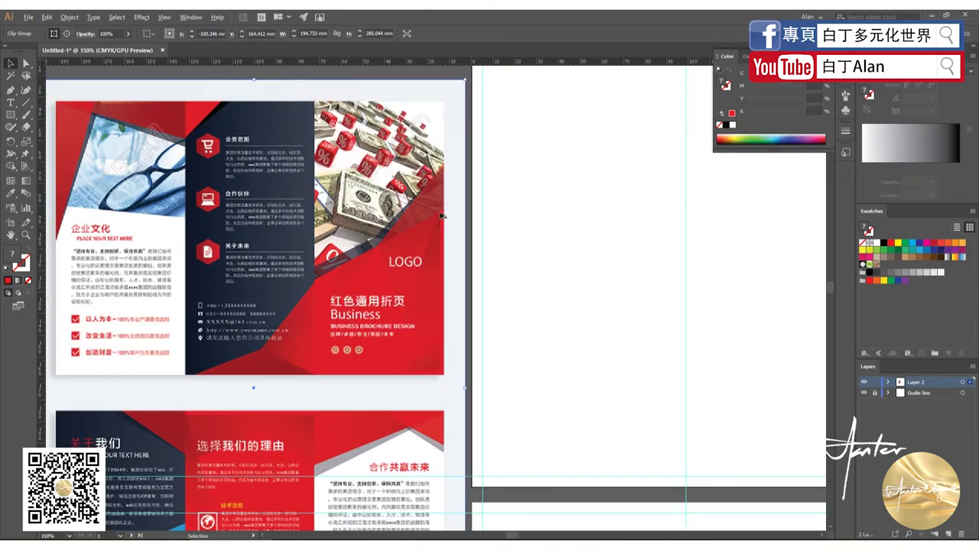
scroll(423, 253, down, 2)
- Add Layer 3 and align the brochure's top with the artboards' top edge
scroll(423, 252, down, 1)
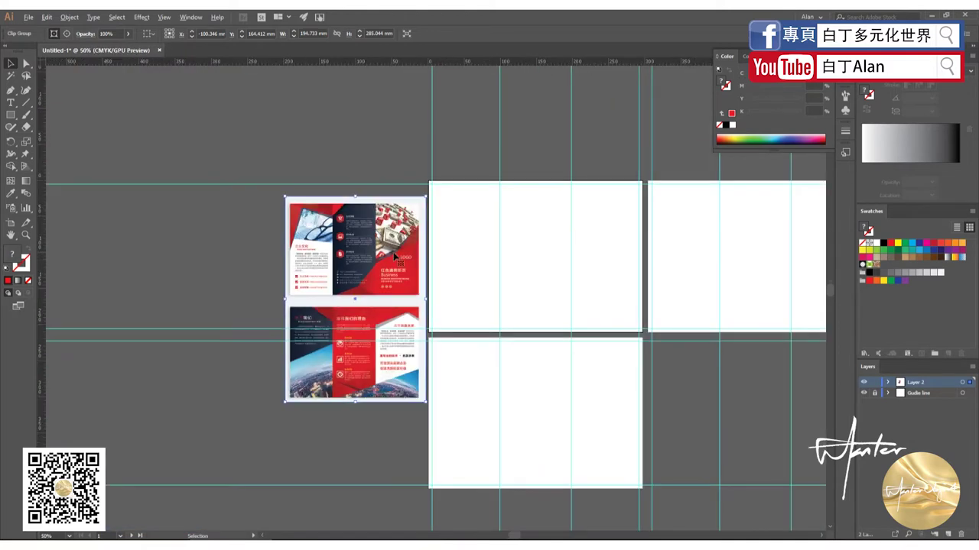
mouse_move(393, 256)
mouse_down()
mouse_move(527, 237)
mouse_move(442, 212)
mouse_up()
click(946, 535)
scroll(455, 229, up, 2)
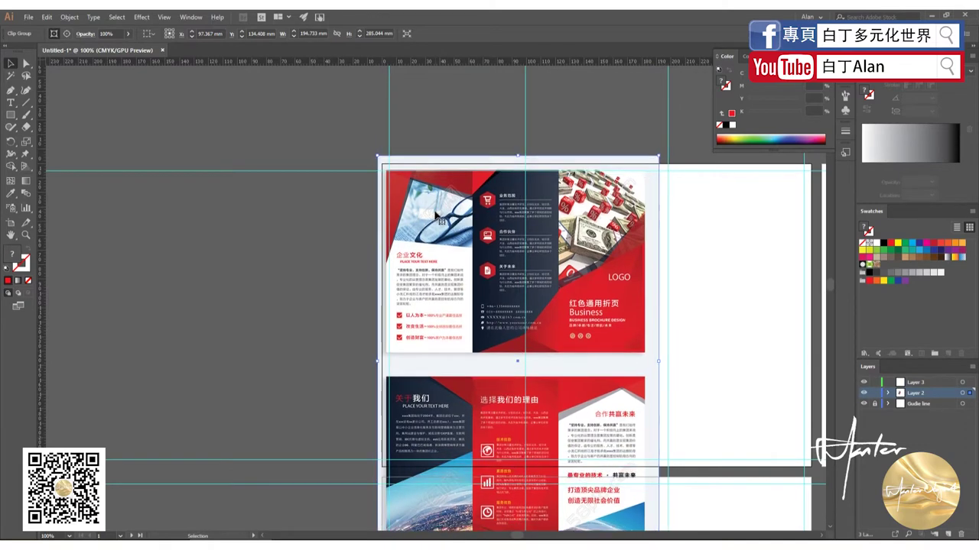
drag(442, 212, 434, 214)
- Scale the brochure to the artboards' height and park it to their left
scroll(434, 213, down, 2)
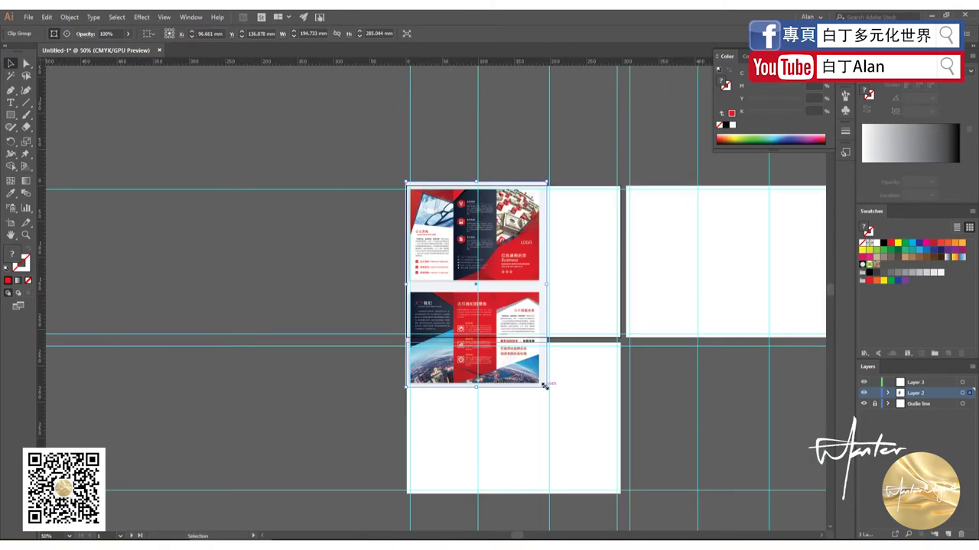
drag(544, 385, 631, 501)
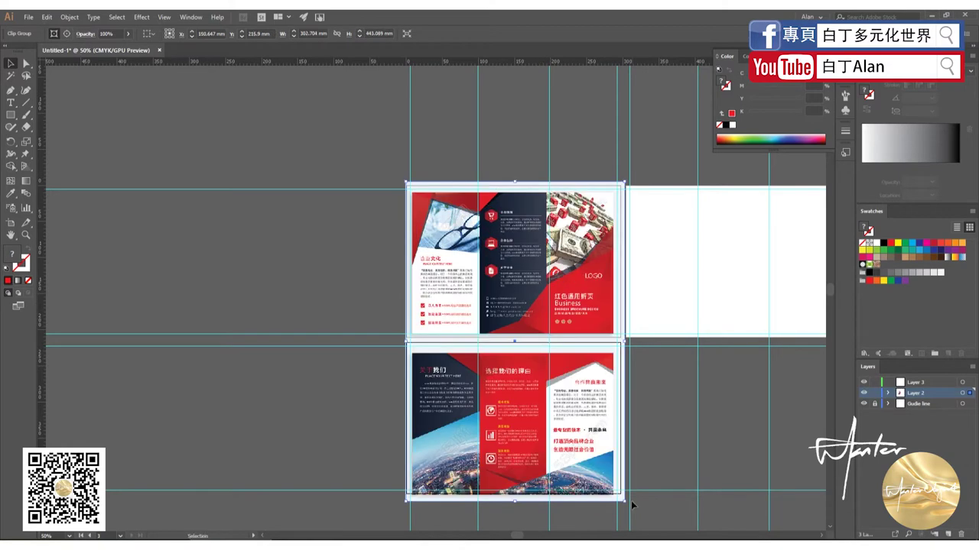
drag(578, 419, 350, 395)
click(340, 158)
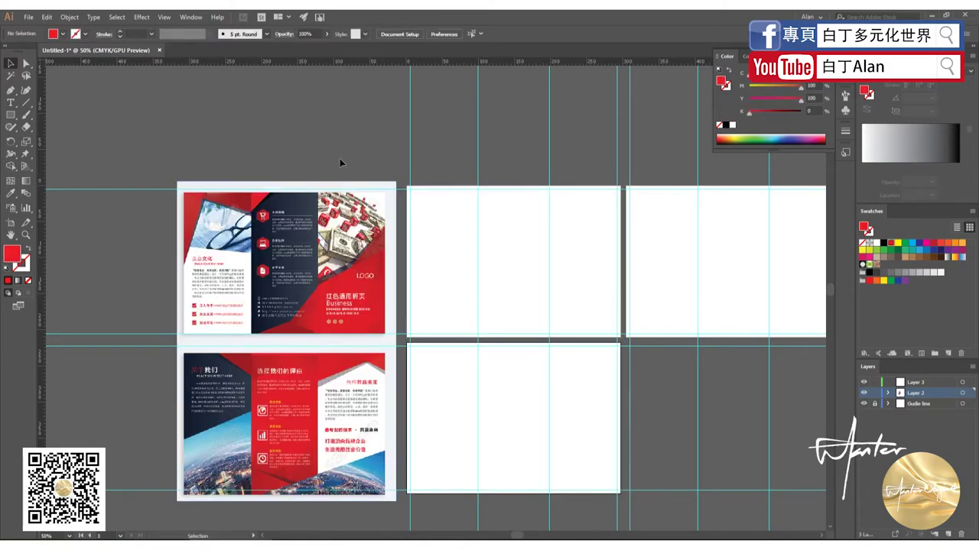
click(10, 115)
scroll(260, 202, up, 2)
scroll(216, 272, down, 1)
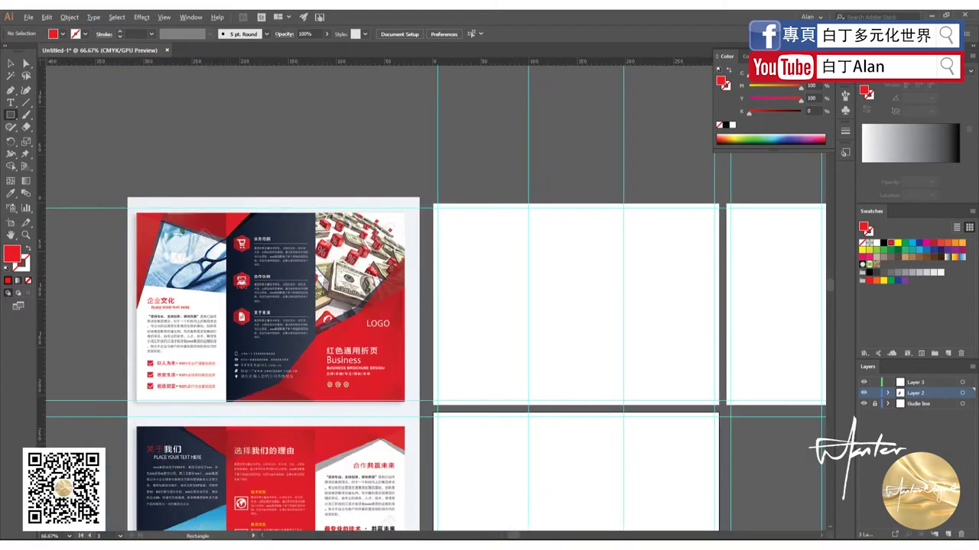
scroll(248, 286, up, 1)
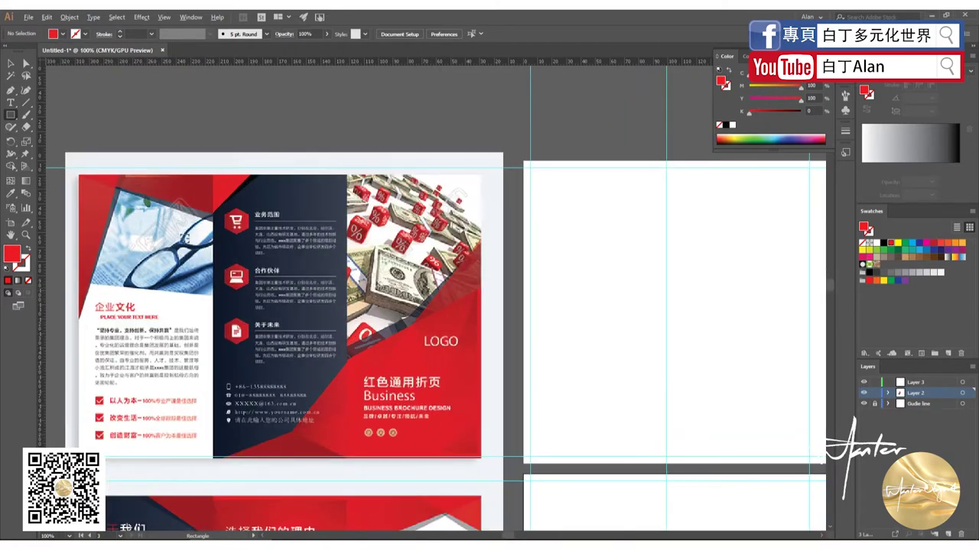
scroll(191, 239, down, 1)
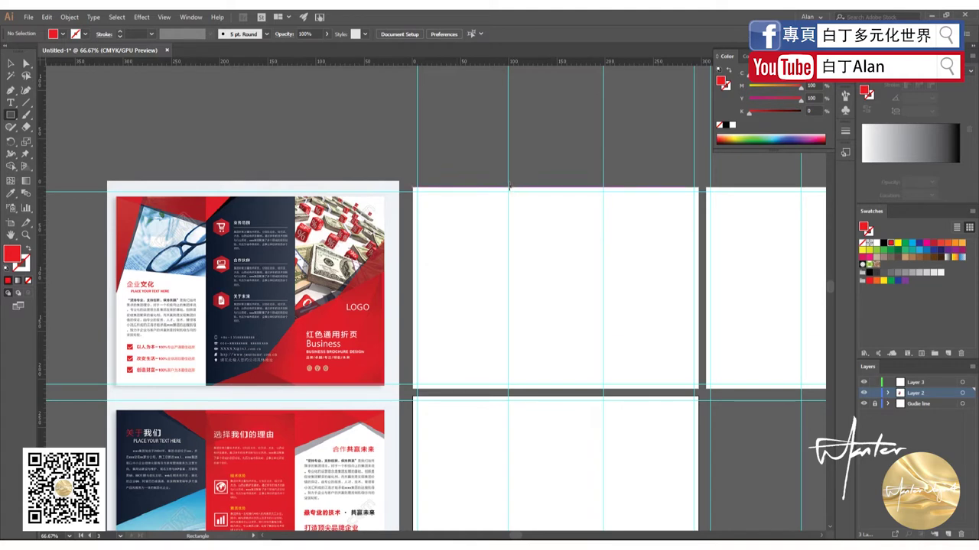
- Draw a 99 × 210 mm rectangle on the middle panel and give it a white-to-black gradient
drag(508, 186, 604, 388)
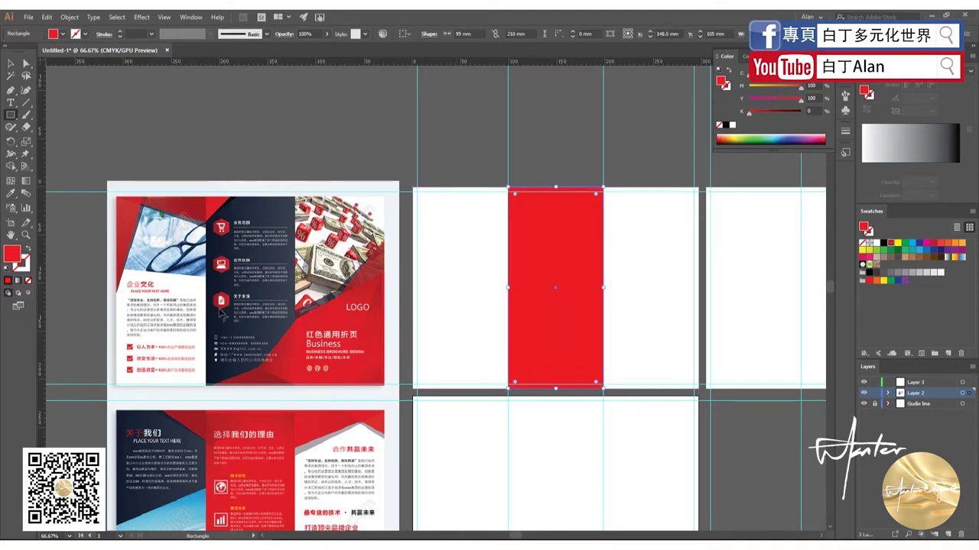
click(10, 64)
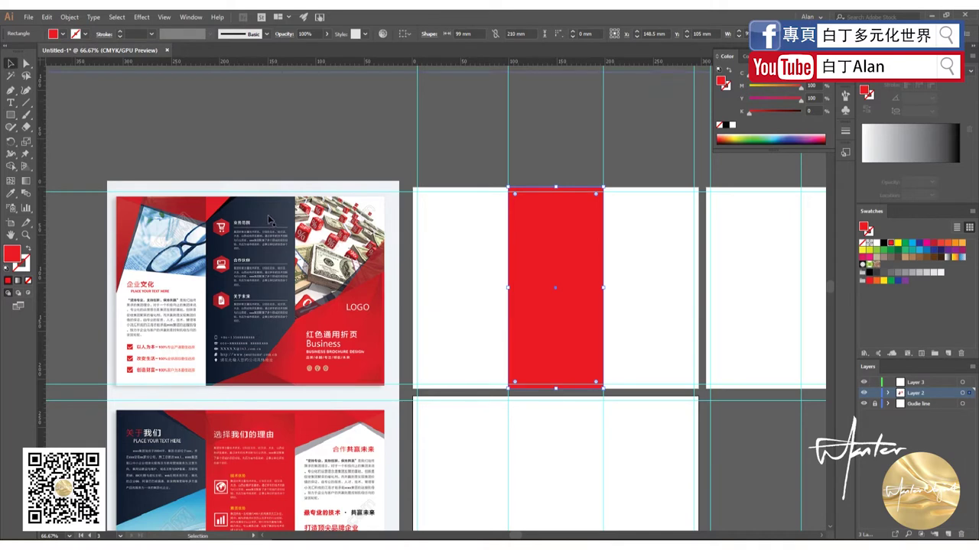
key(i)
click(276, 211)
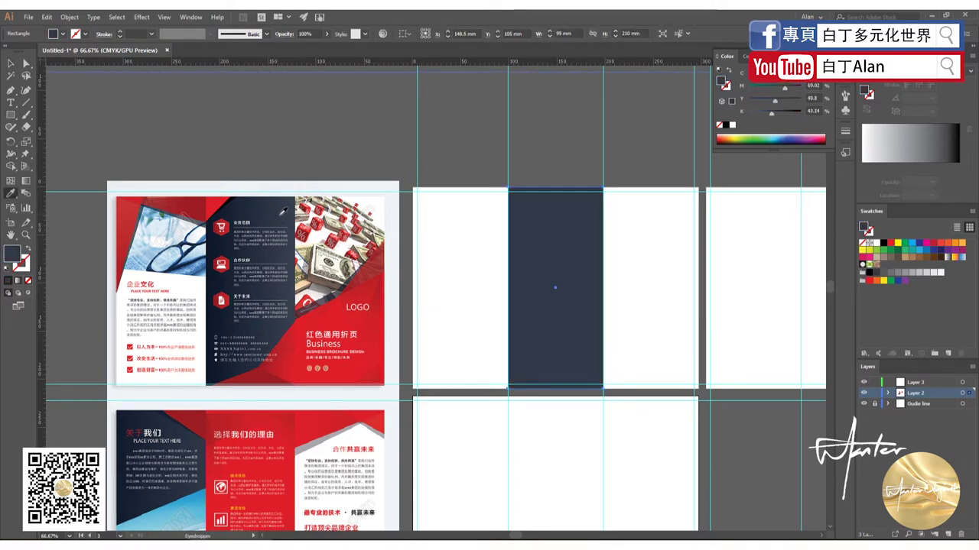
click(263, 211)
click(915, 170)
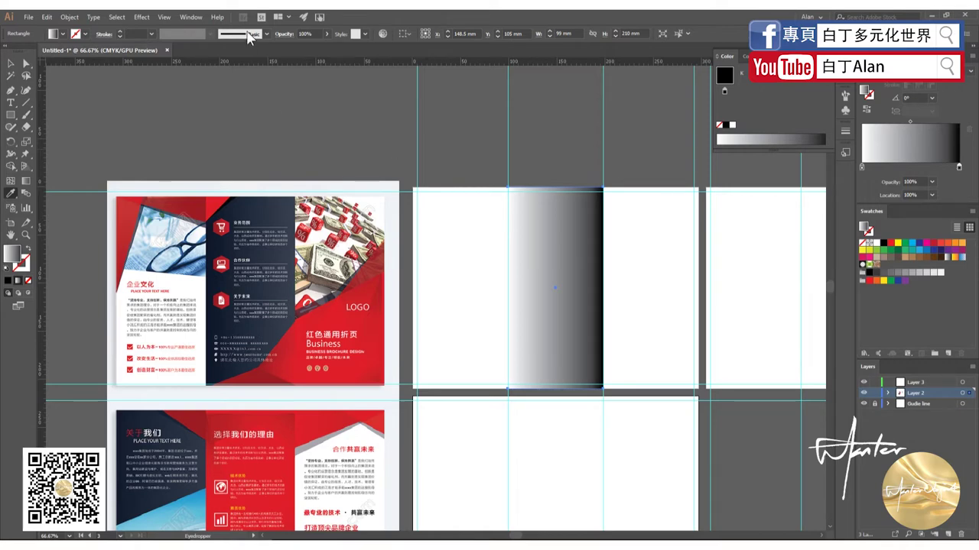
- Show the Gradient panel and refill the rectangle with the brochure's navy
click(189, 16)
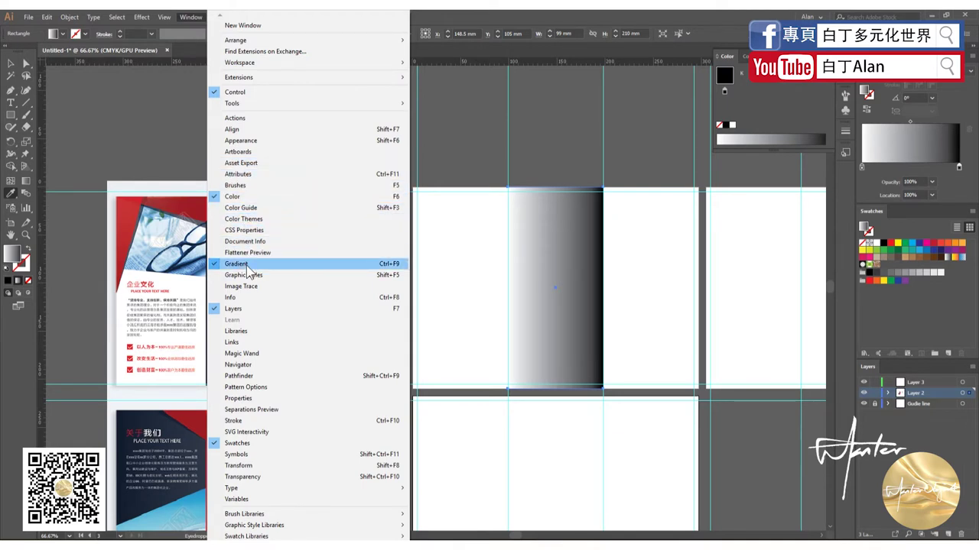
click(386, 264)
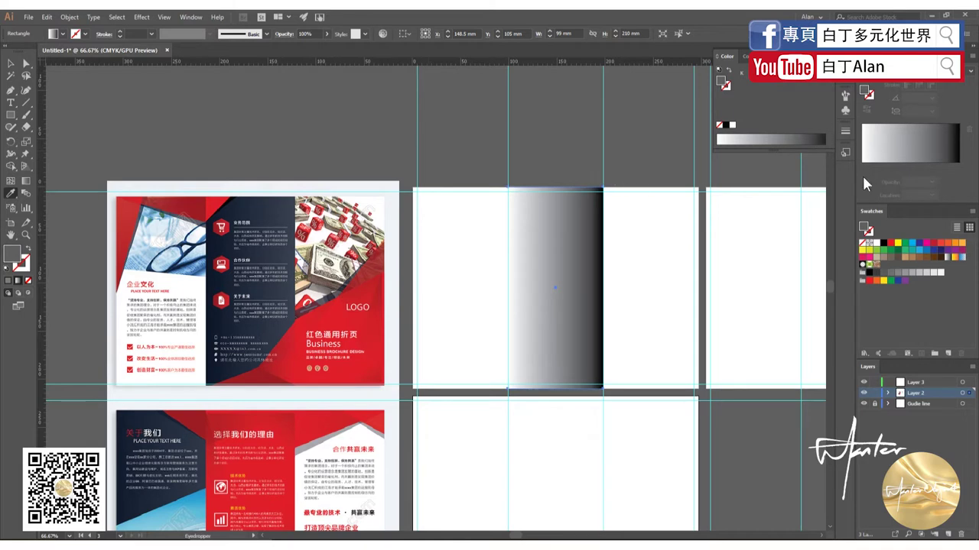
click(10, 63)
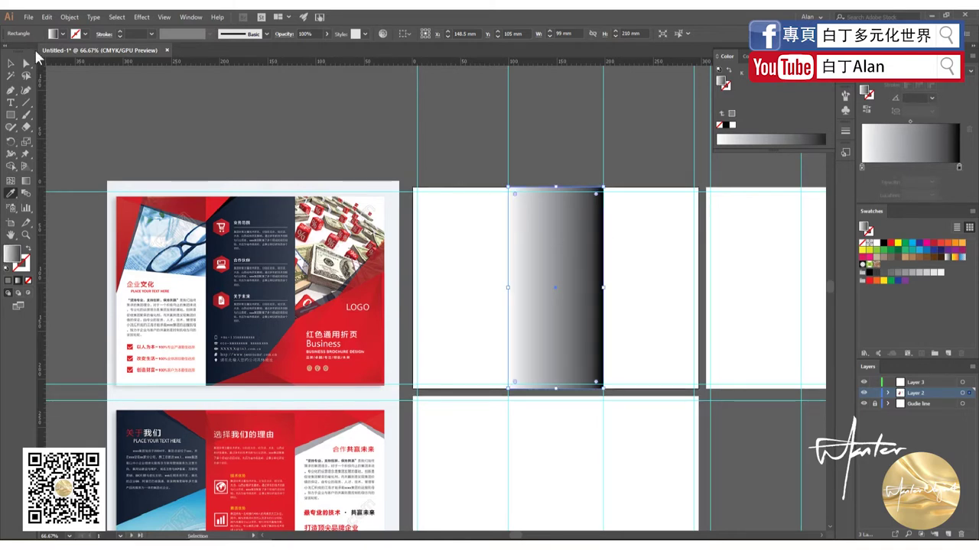
click(959, 168)
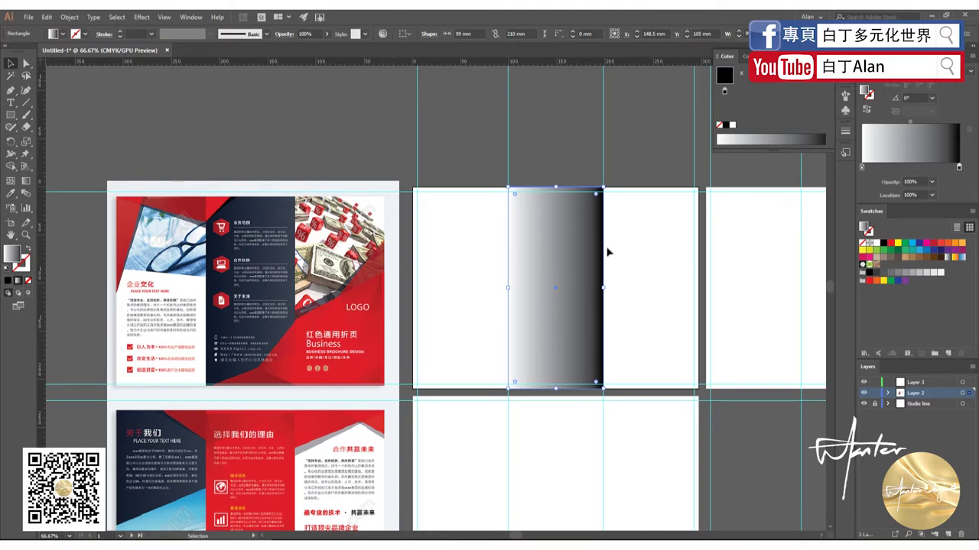
key(i)
click(289, 222)
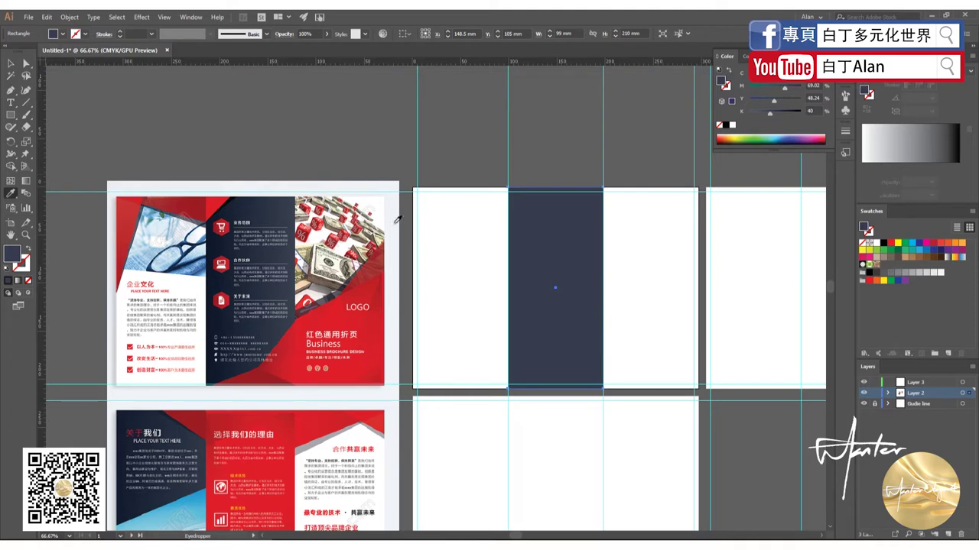
key(v)
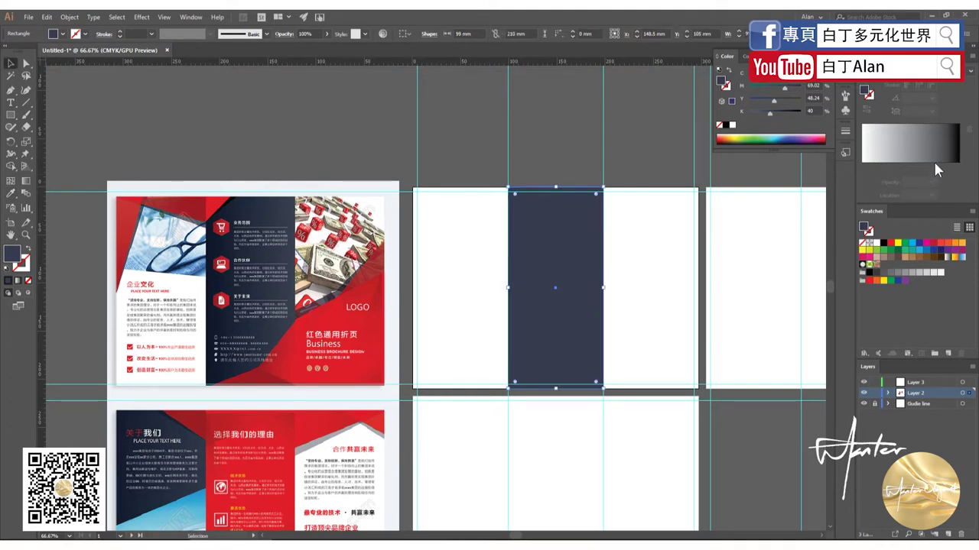
- Reapply the gradient with a black left stop and dark gray right stop
click(933, 159)
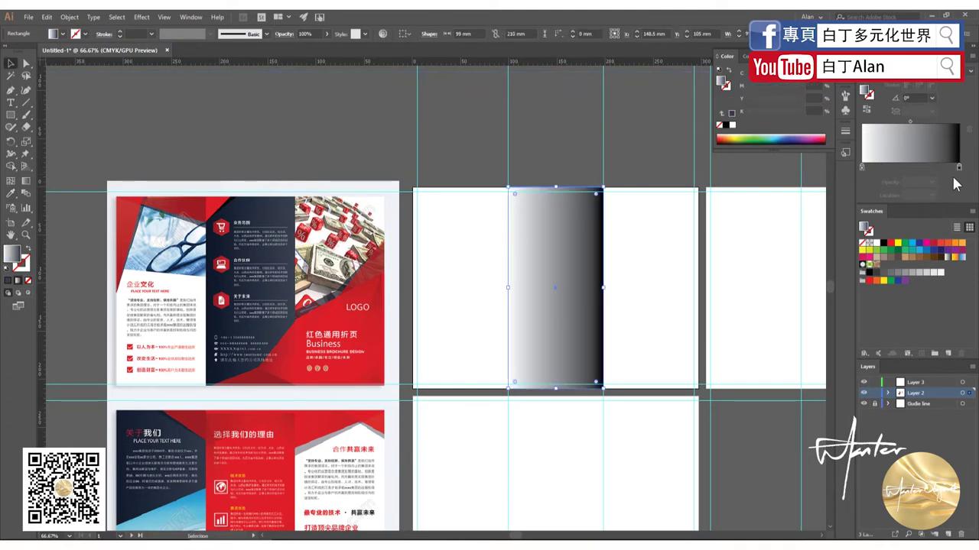
click(958, 166)
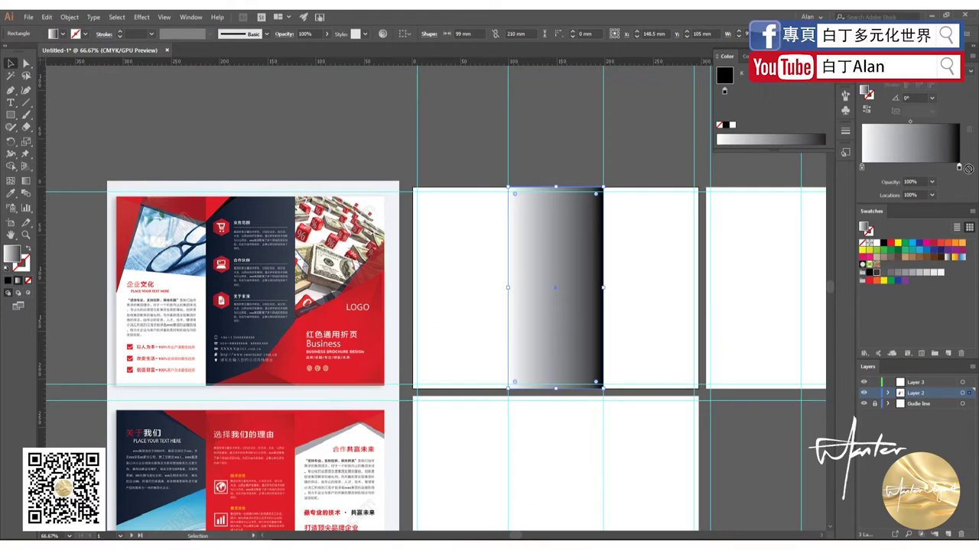
click(877, 272)
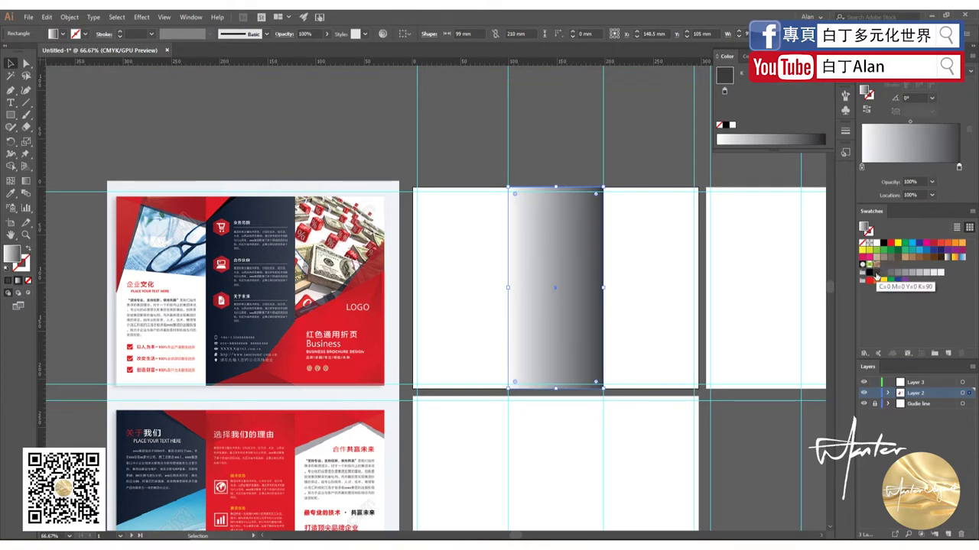
click(863, 168)
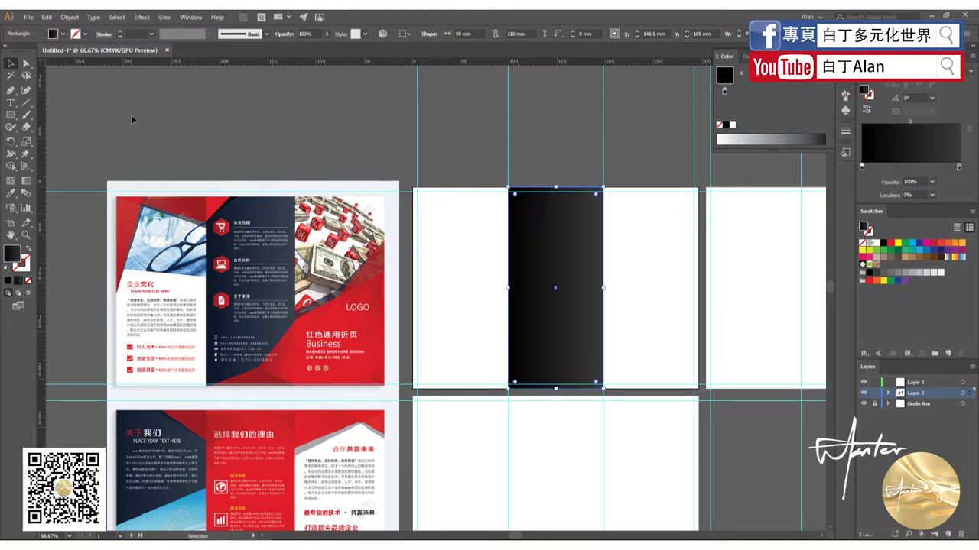
click(11, 64)
click(122, 121)
click(563, 260)
click(474, 151)
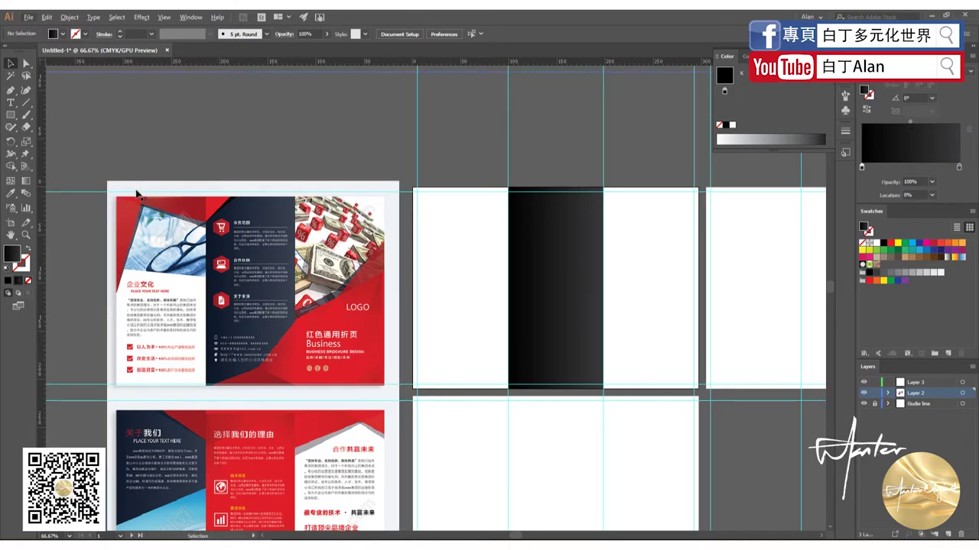
- Trace a slanted black strip along the reference panel's left edge with the Pen tool
scroll(130, 214, up, 3)
scroll(202, 212, up, 1)
scroll(203, 212, down, 2)
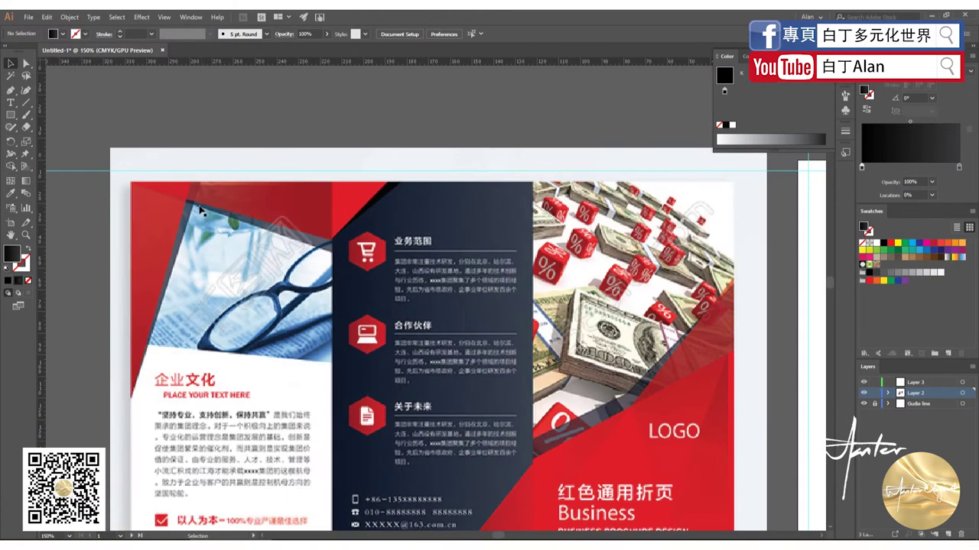
scroll(201, 212, down, 3)
scroll(197, 212, up, 1)
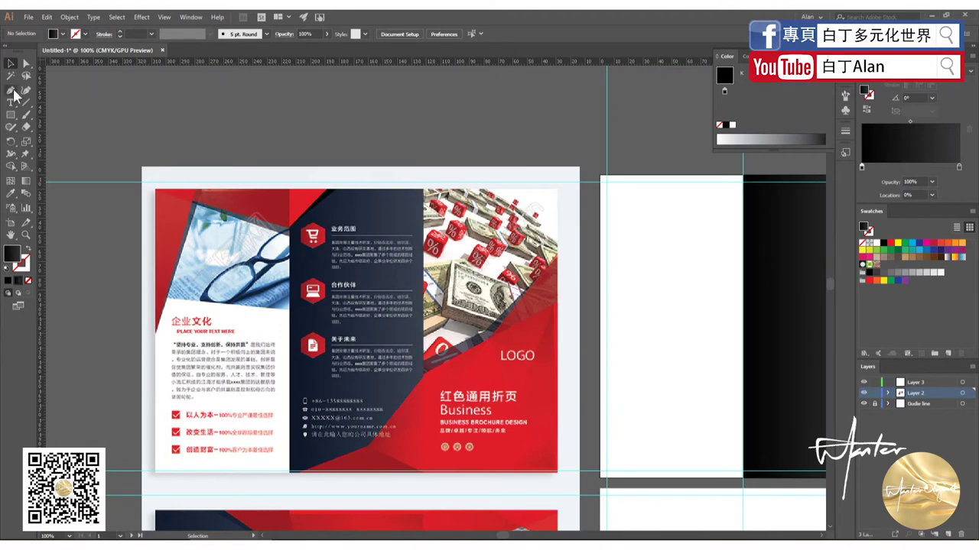
click(11, 89)
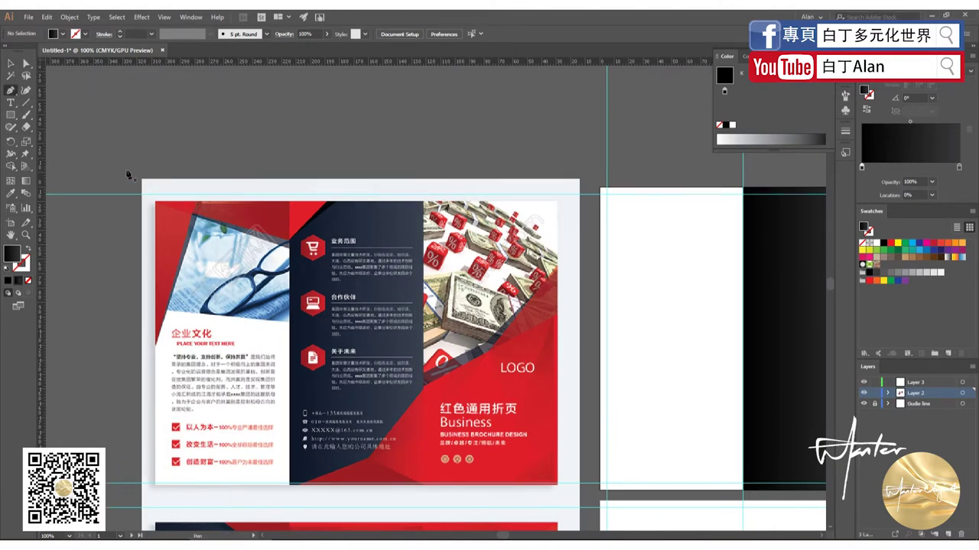
click(155, 191)
scroll(156, 192, up, 2)
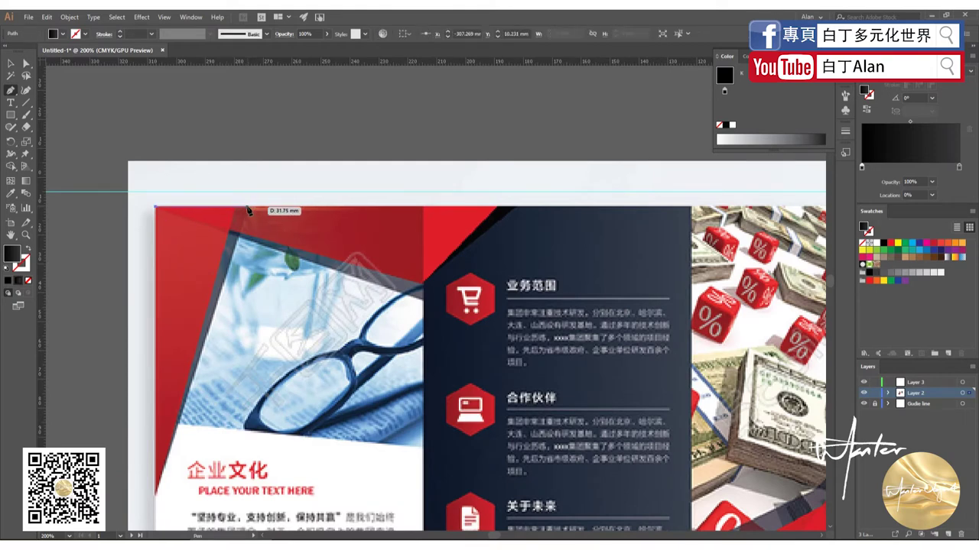
scroll(208, 278, down, 5)
scroll(218, 305, up, 3)
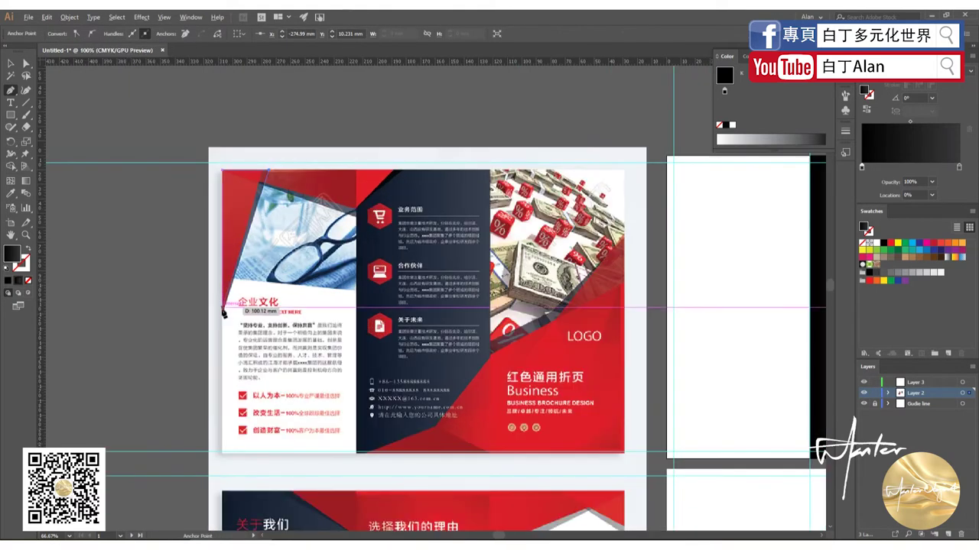
scroll(222, 320, up, 2)
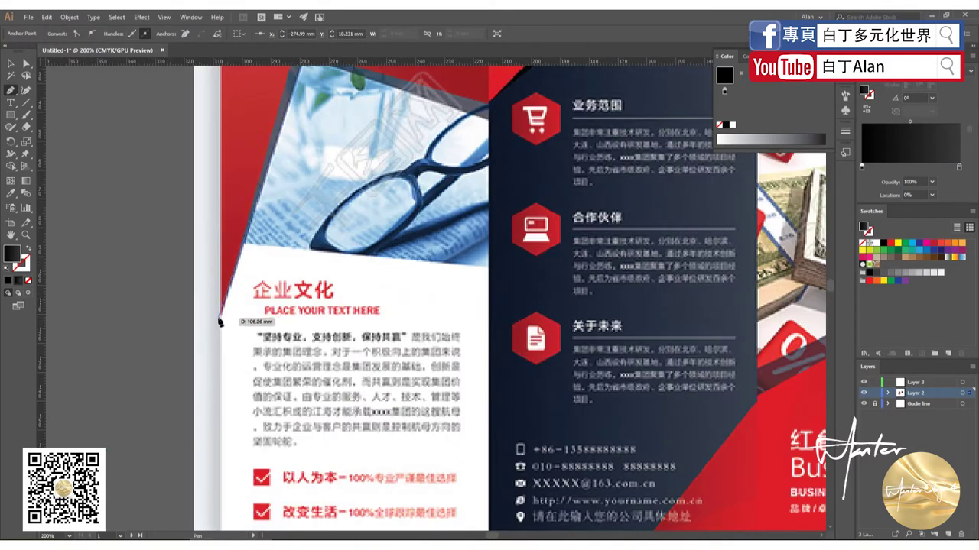
click(222, 323)
scroll(222, 323, down, 4)
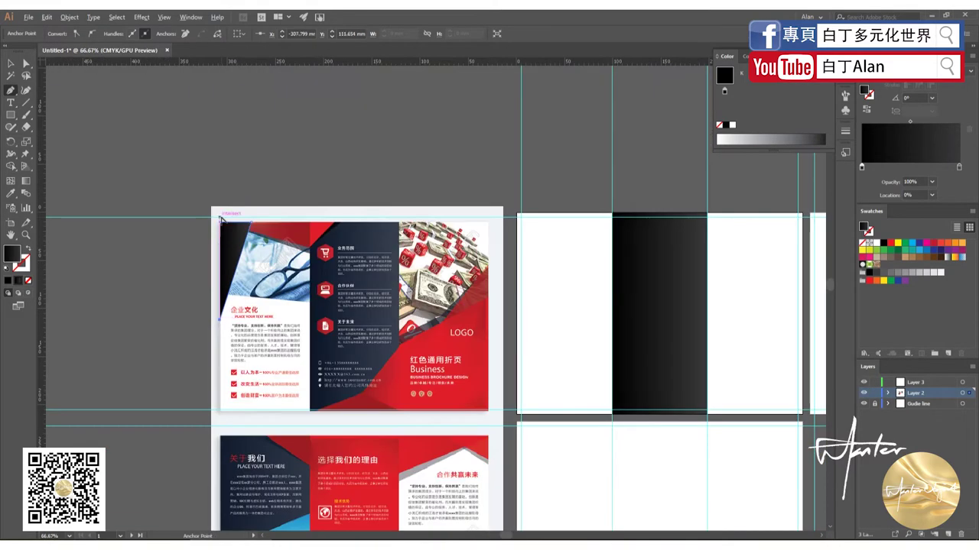
scroll(228, 247, up, 3)
- Refine the strip's anchors, nudging the slanted edge's top point slightly right
key(a)
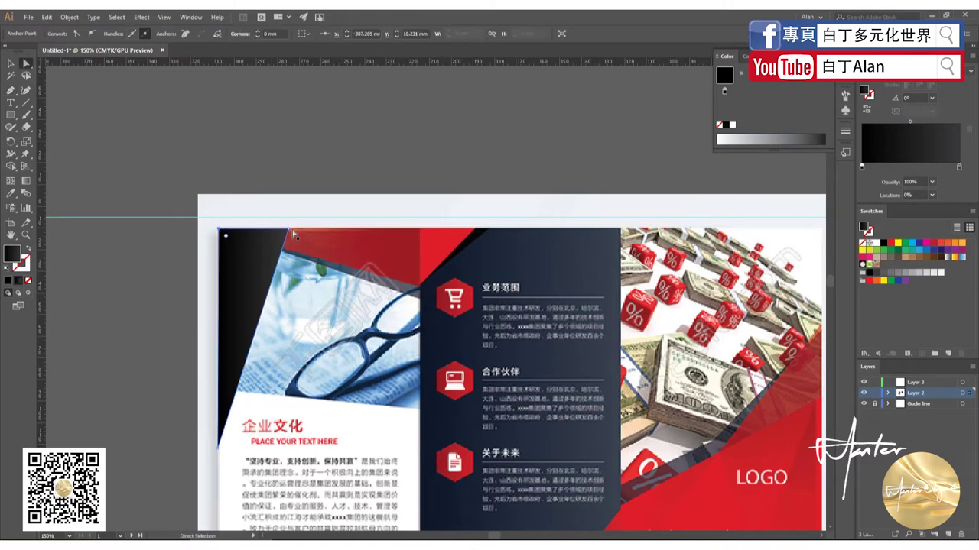
click(289, 230)
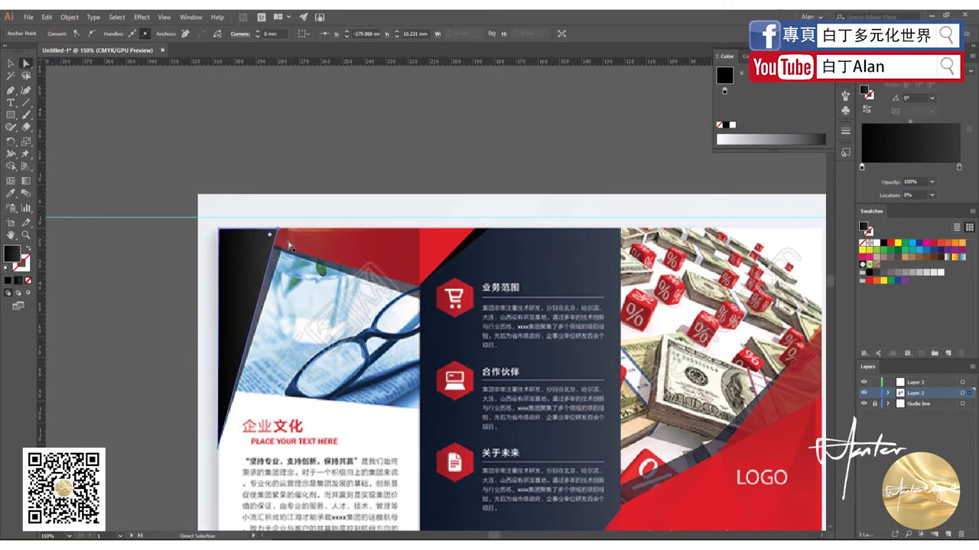
key(p)
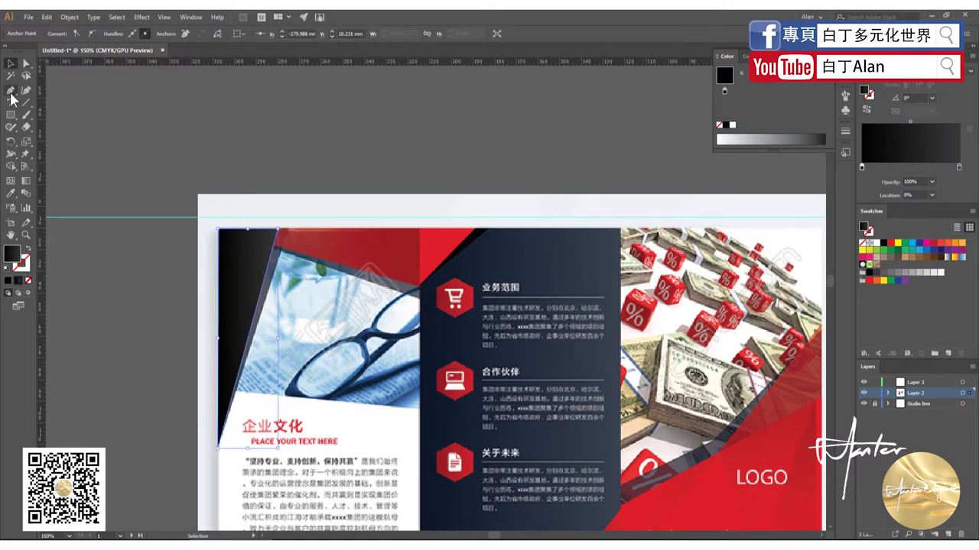
scroll(316, 242, up, 3)
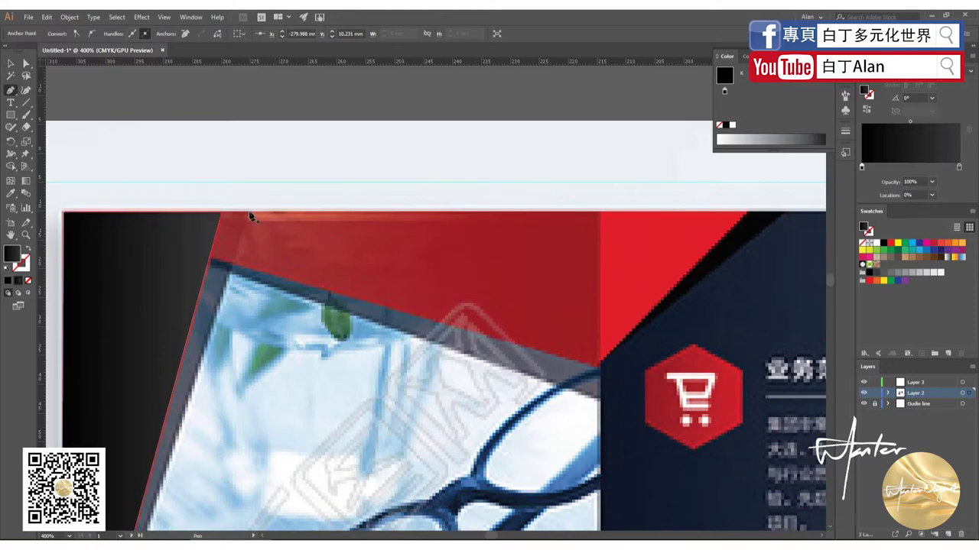
click(223, 216)
scroll(222, 217, down, 1)
scroll(222, 216, down, 1)
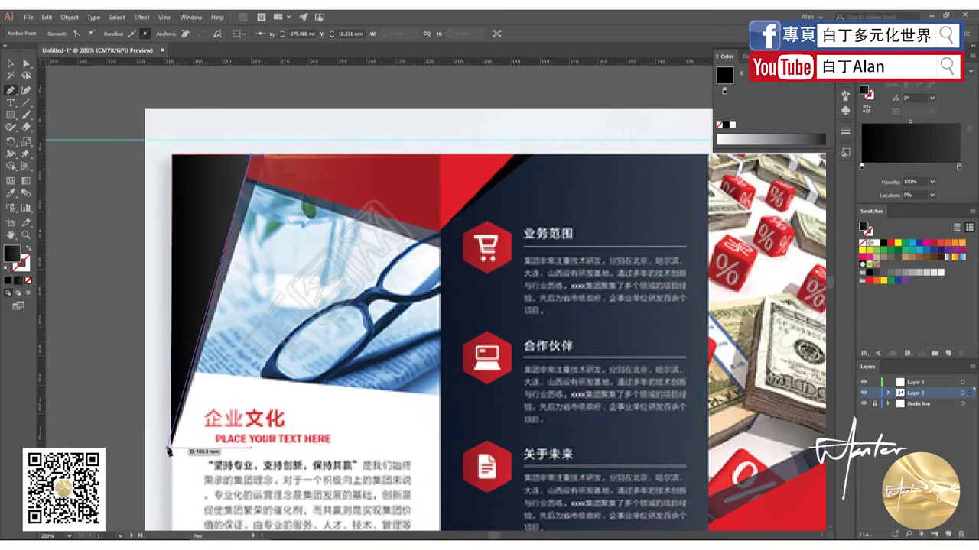
drag(252, 156, 257, 158)
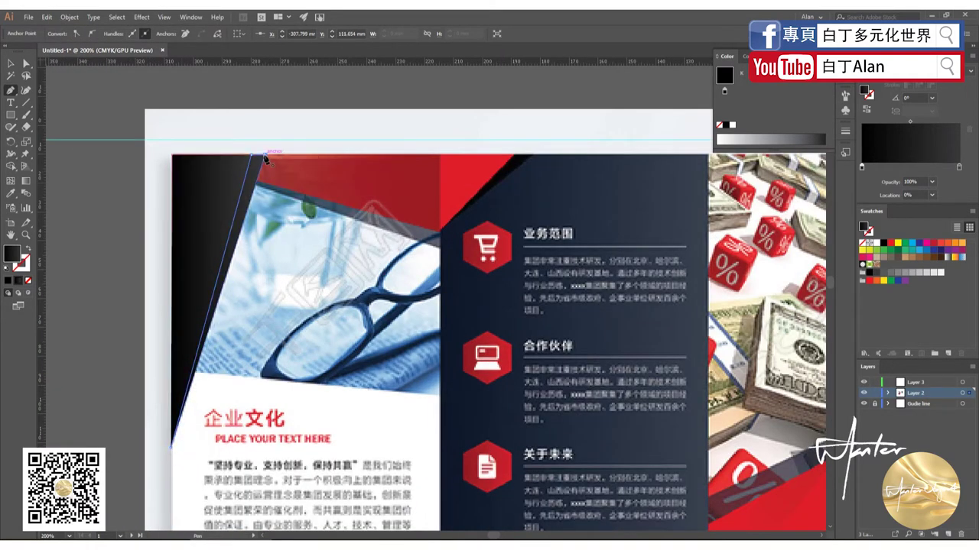
key(v)
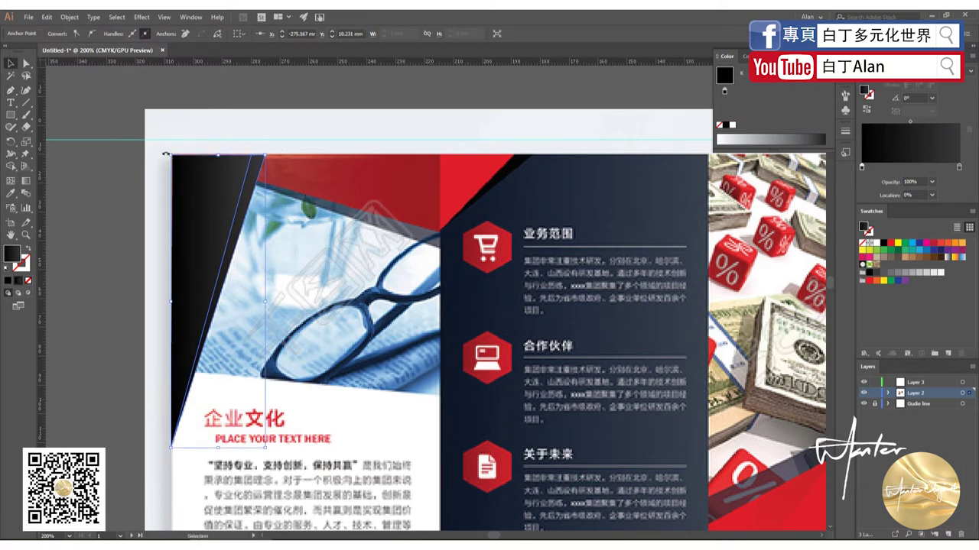
key(p)
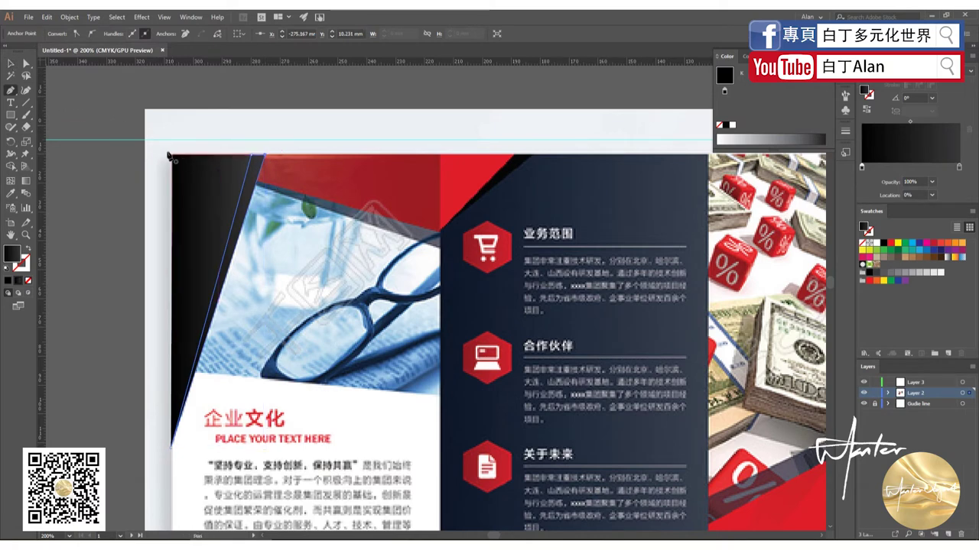
- Start a second shape across the panel's top to its right edge
click(177, 157)
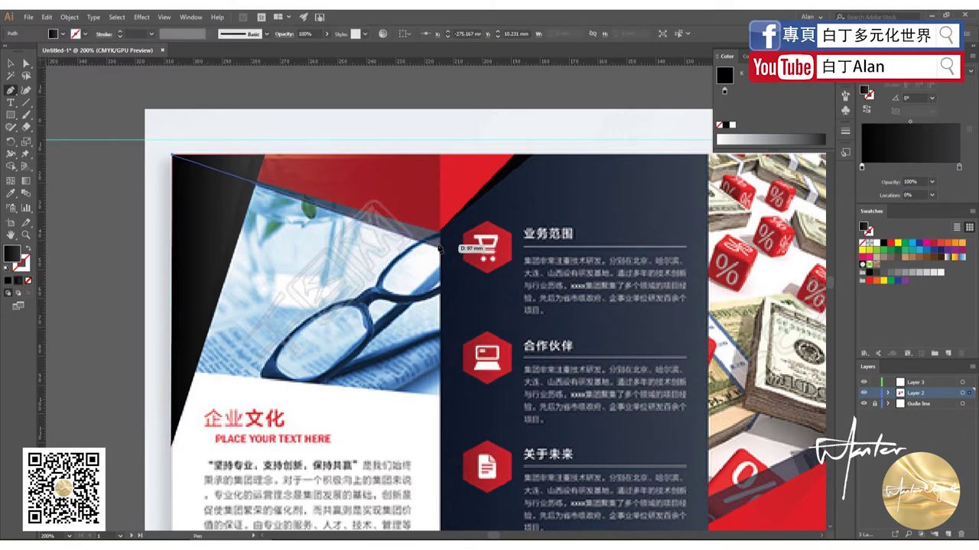
click(440, 155)
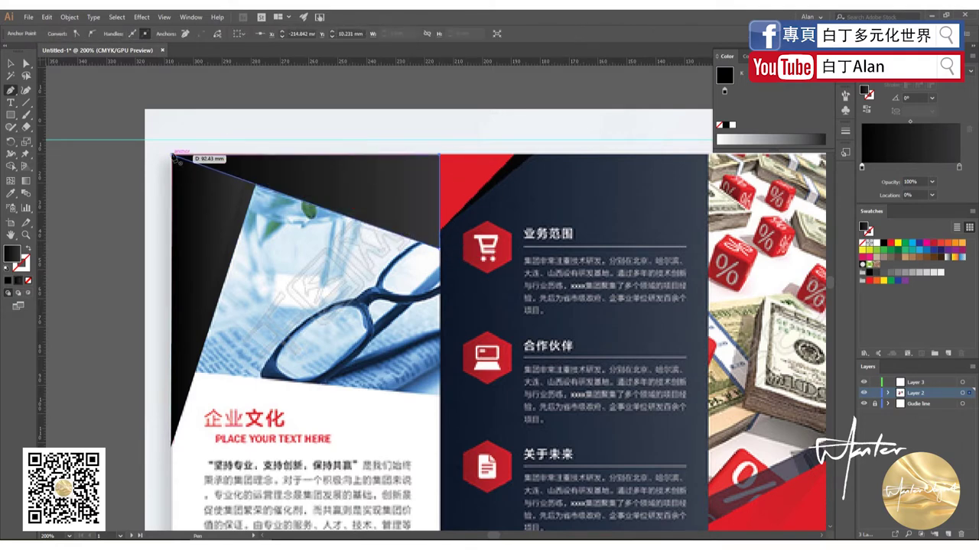
click(440, 231)
key(ctrl+minus)
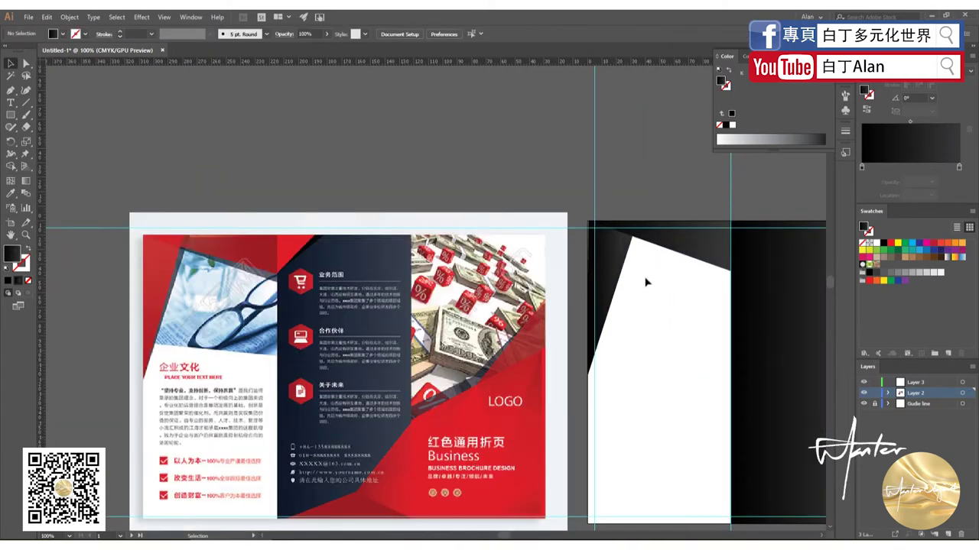
- Fill the top shape with red at 50% opacity
click(686, 262)
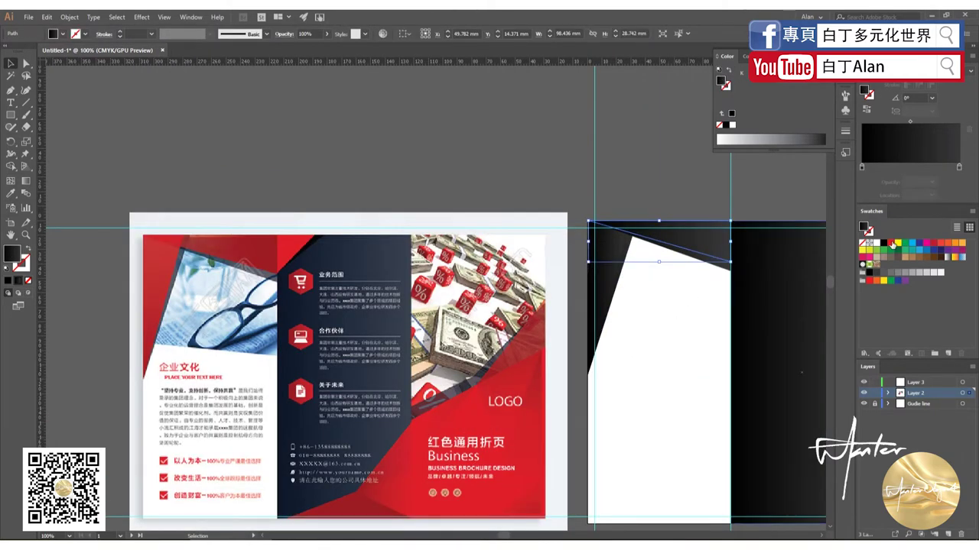
click(889, 242)
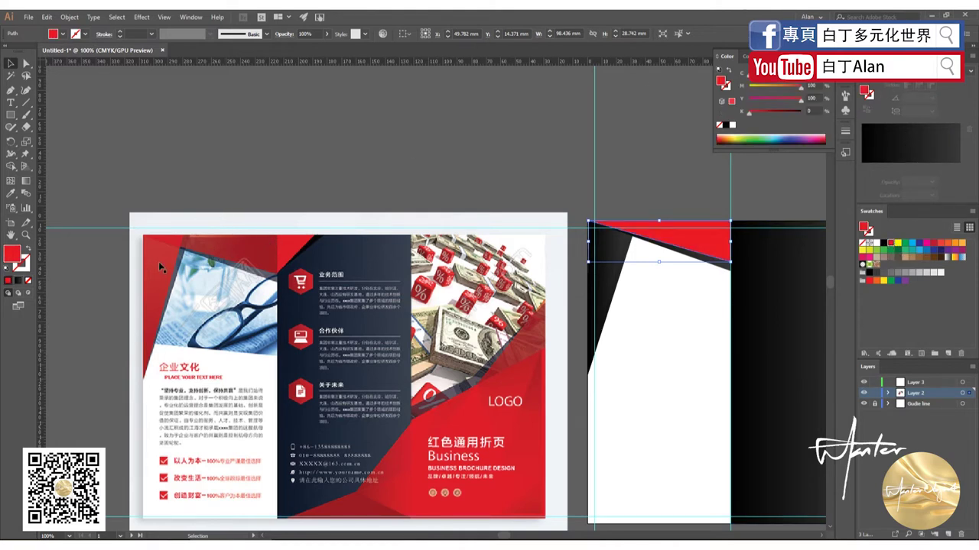
key(ctrl+shift+F10)
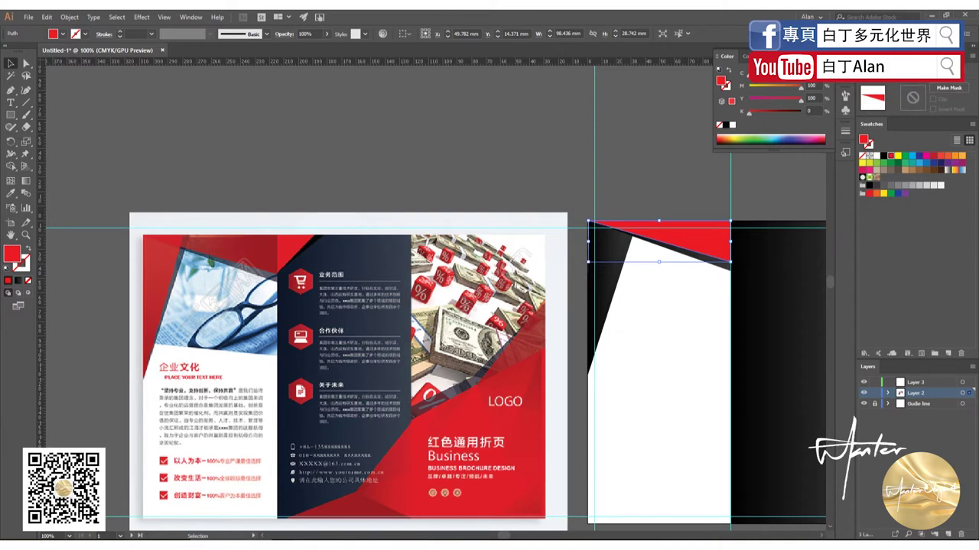
key(5)
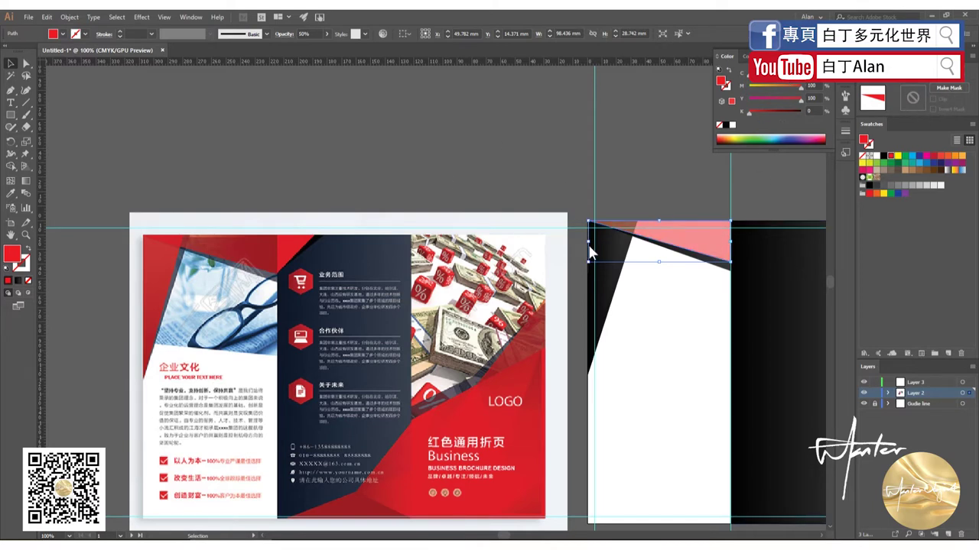
- Fill the diagonal band with solid black
click(707, 263)
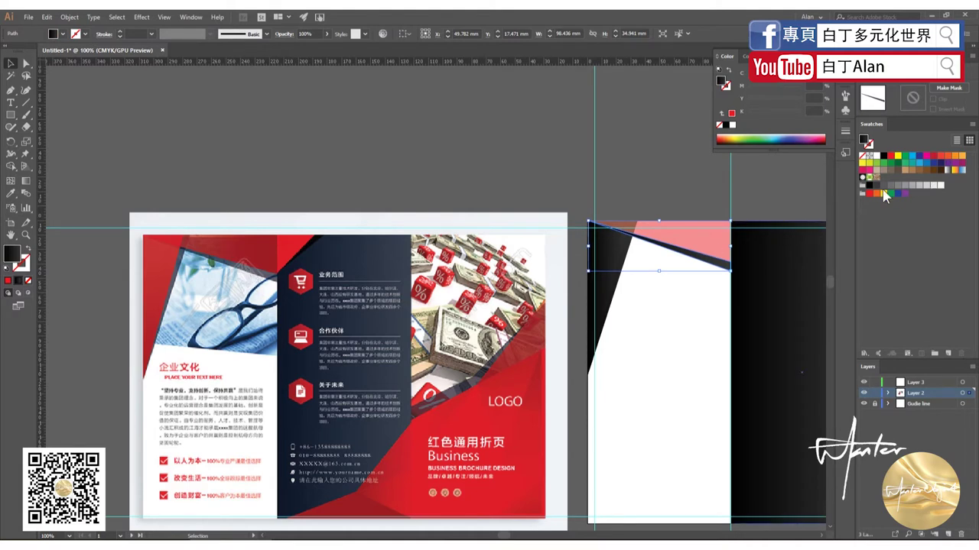
click(869, 186)
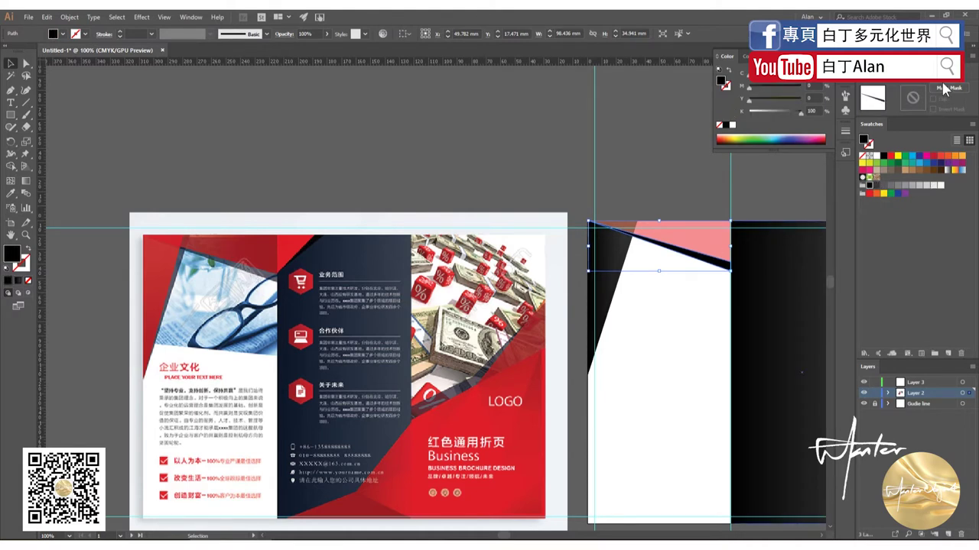
click(649, 322)
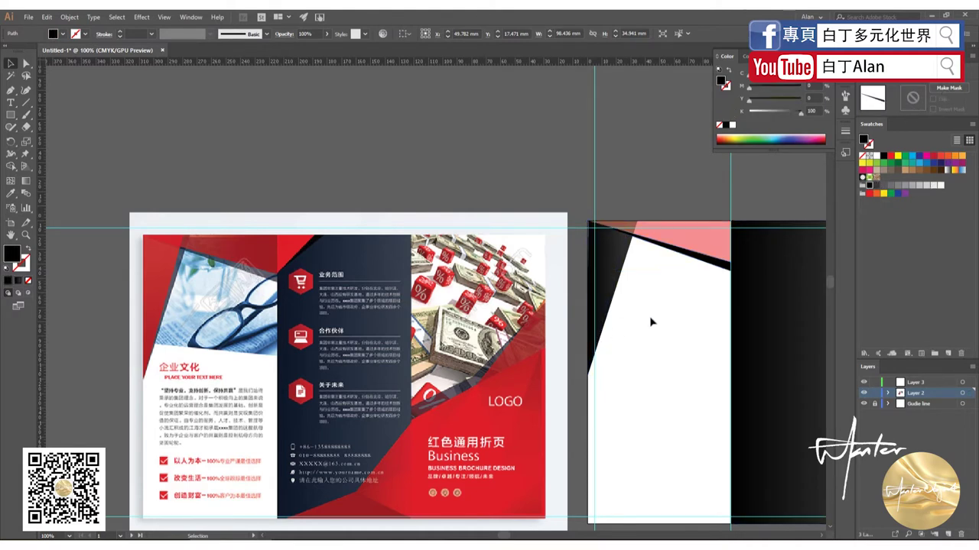
- Give the left-edge sliver and diagonal band a black fill at 50% opacity
click(620, 280)
shift+click(673, 253)
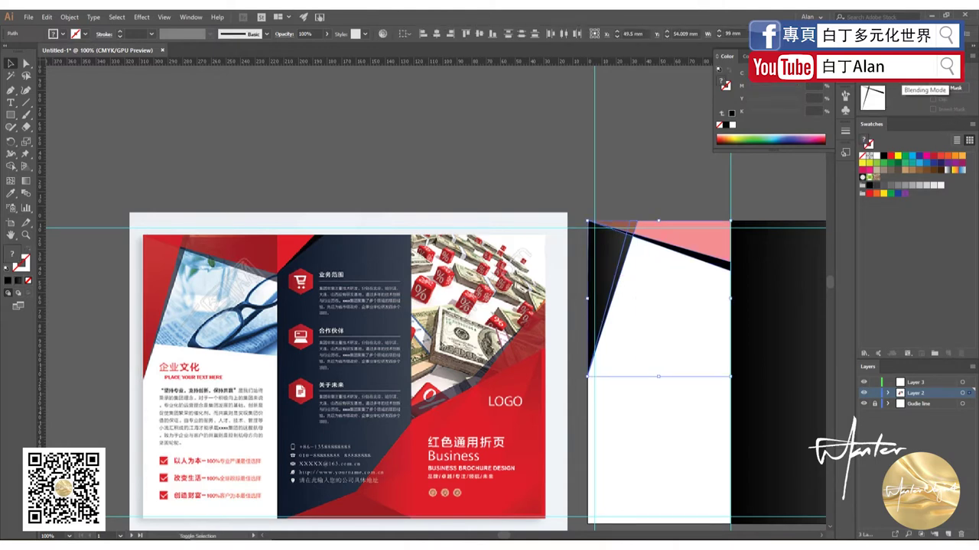
text(50)
key(Return)
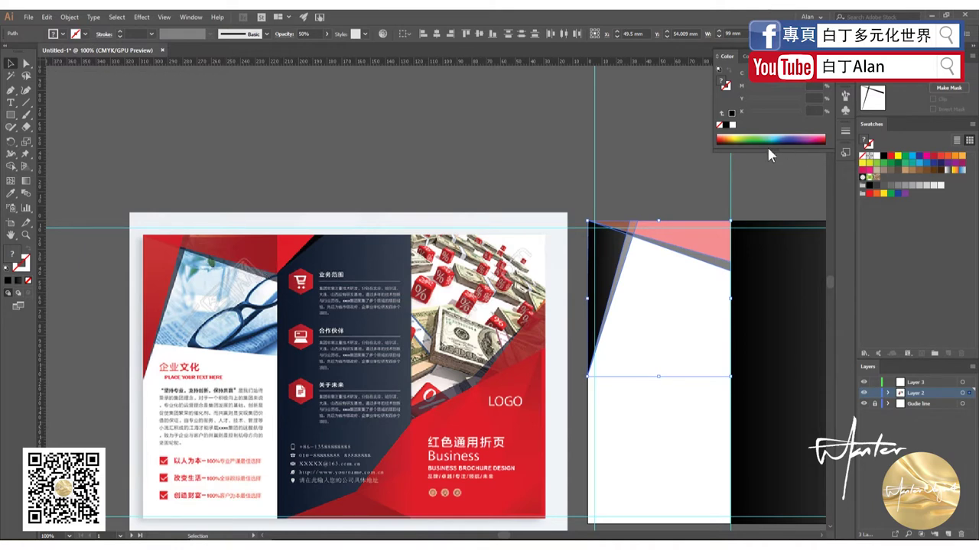
click(726, 126)
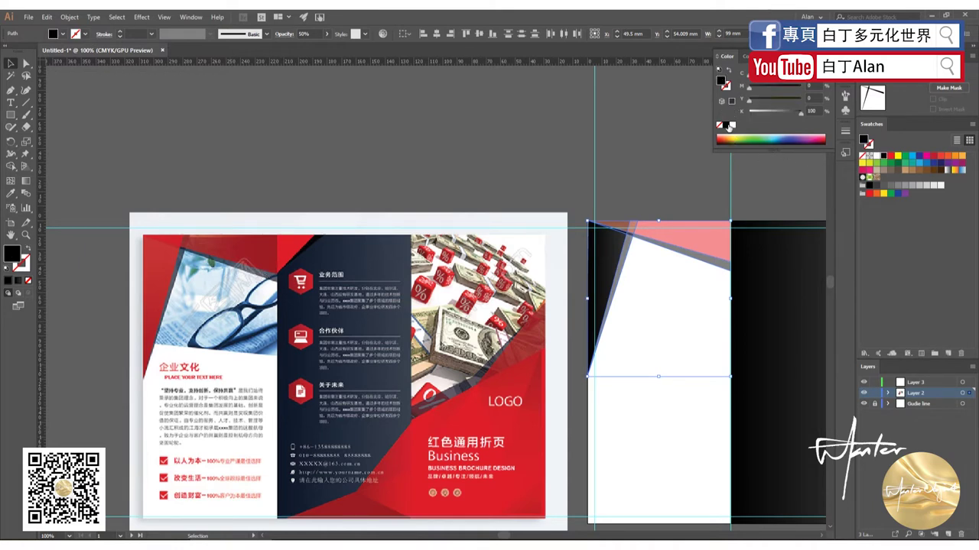
click(626, 261)
shift+click(673, 254)
scroll(193, 257, up, 2)
alt+scroll(198, 219, down, 1)
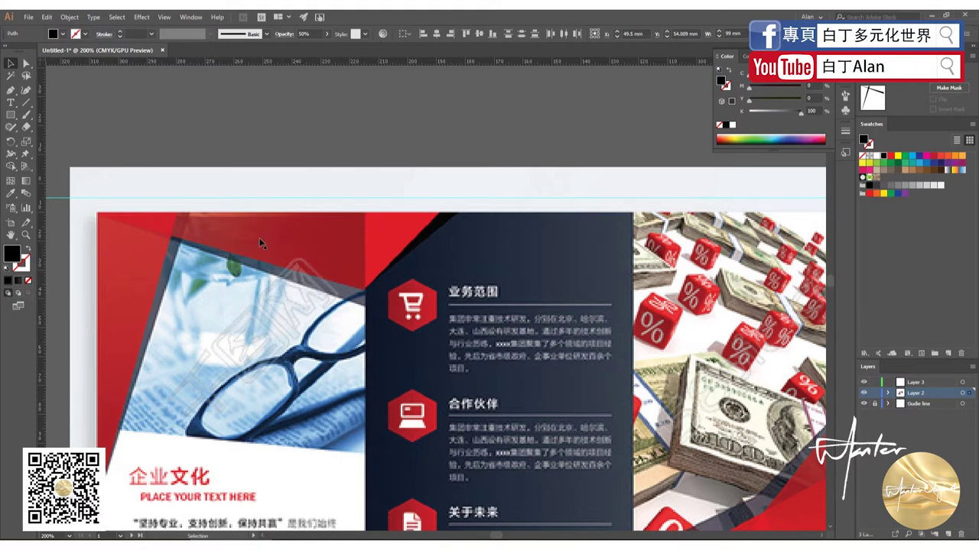
- Select the black triangle at the panel's top corner and fill it red
scroll(179, 280, down, 1)
scroll(184, 279, up, 1)
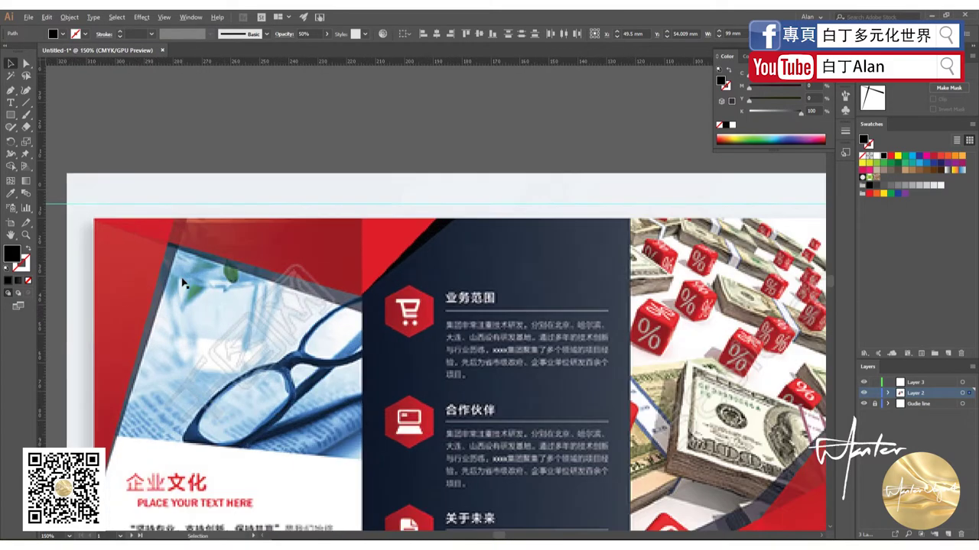
scroll(185, 273, up, 1)
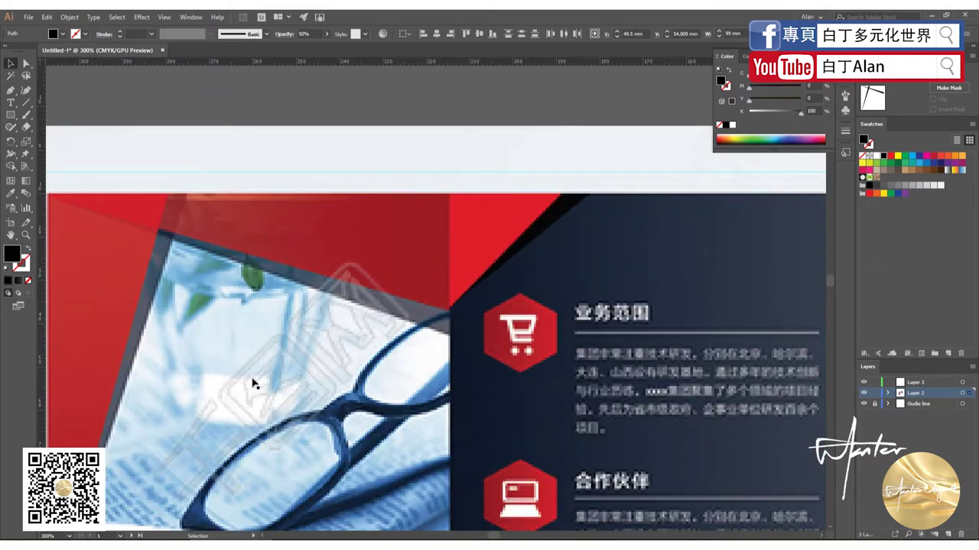
scroll(255, 385, down, 2)
scroll(253, 382, down, 2)
scroll(563, 344, up, 1)
click(487, 253)
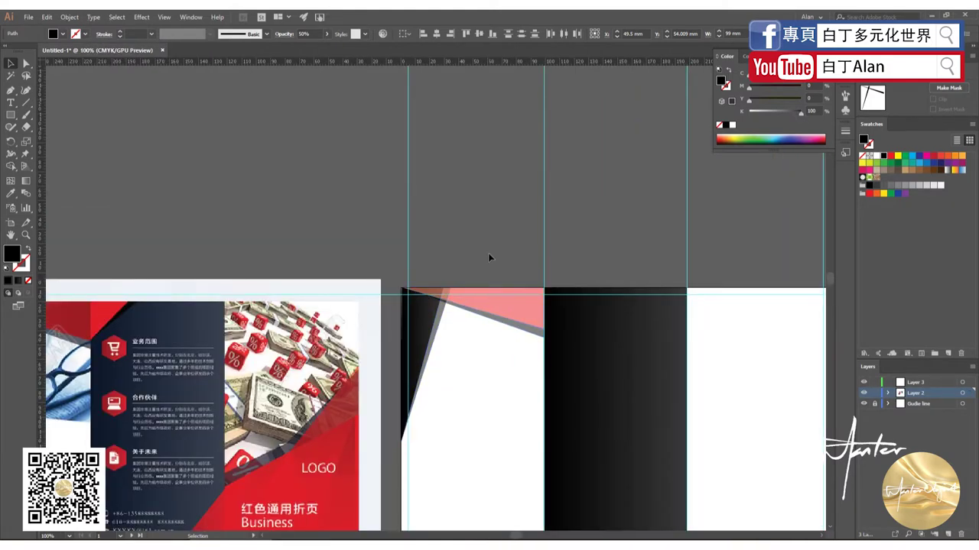
click(494, 313)
shift+click(416, 321)
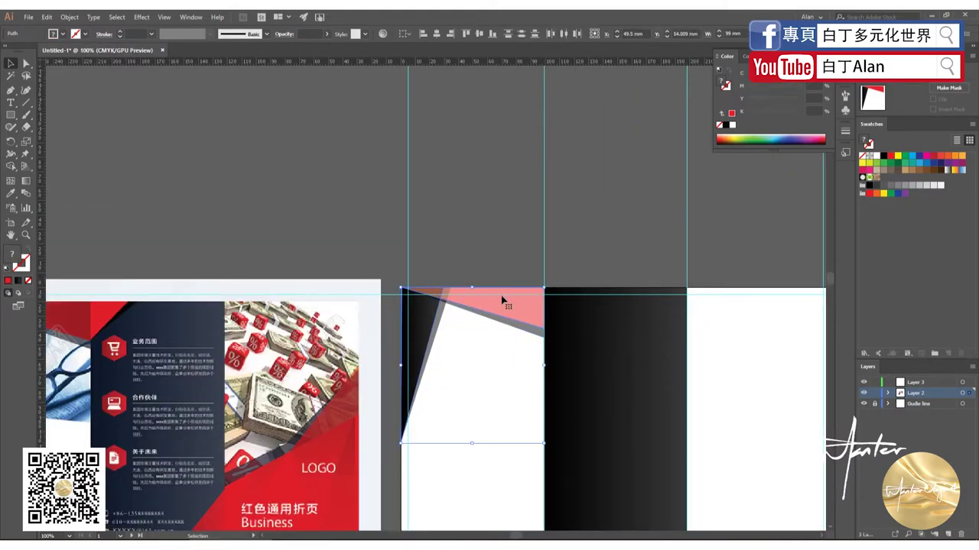
scroll(689, 326, down, 1)
click(892, 157)
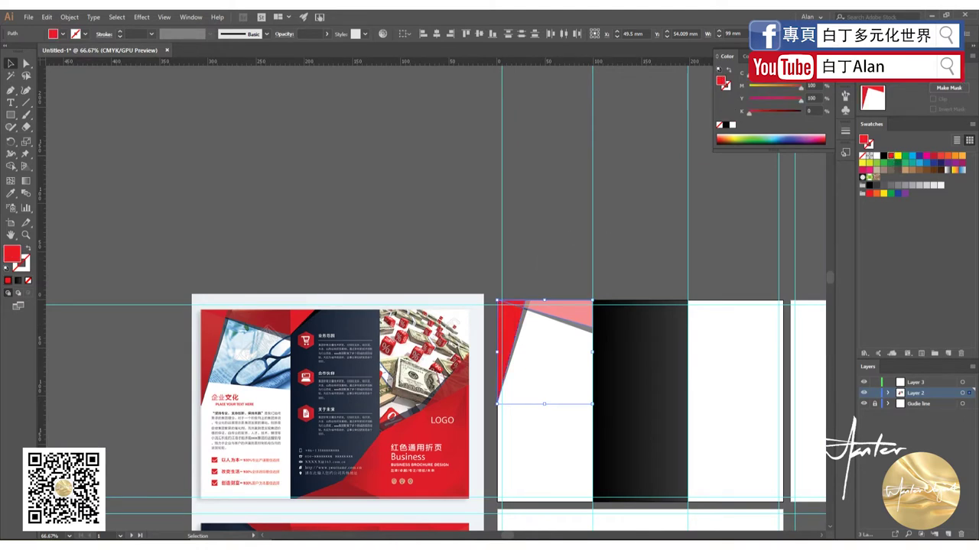
- Raise the red shape's opacity to 90% and dismiss the anchor point warning
click(837, 89)
text(50)
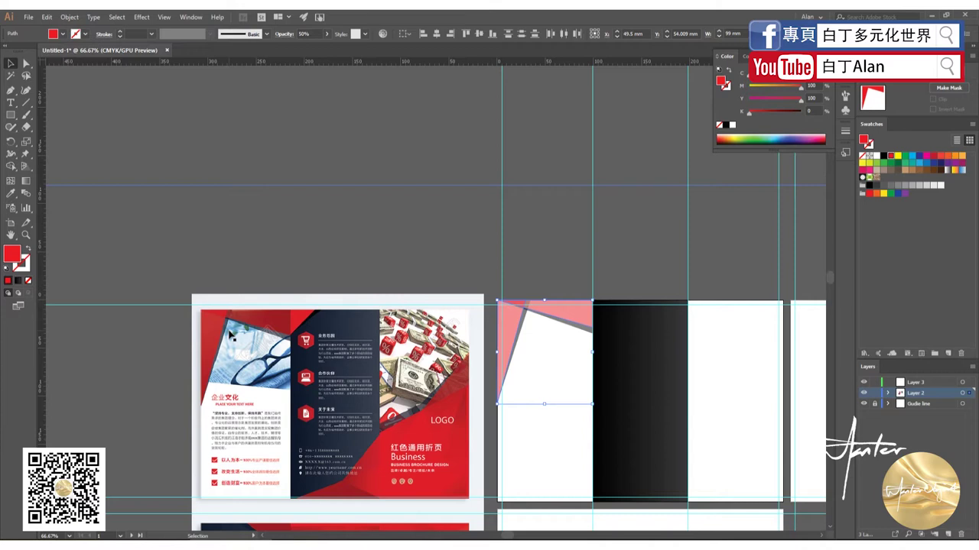
key(7)
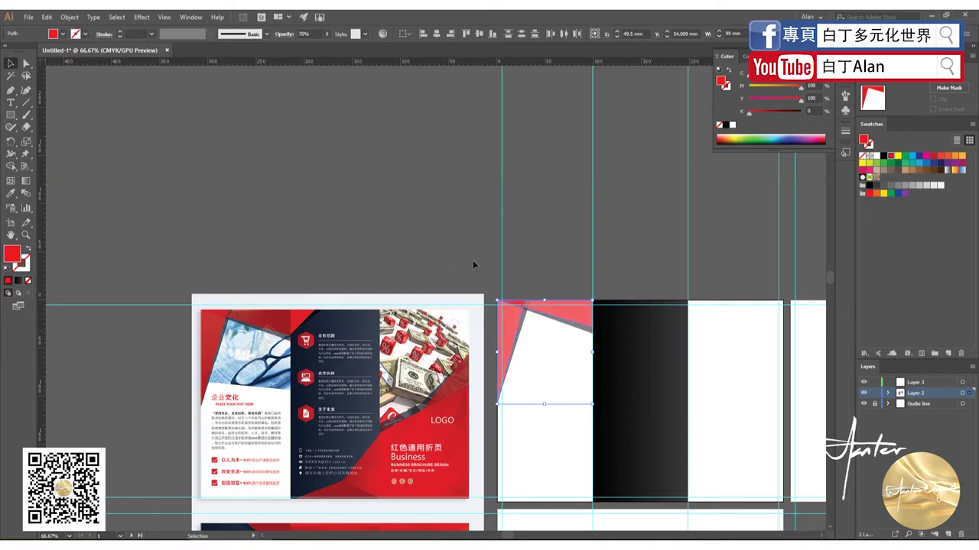
key(minus)
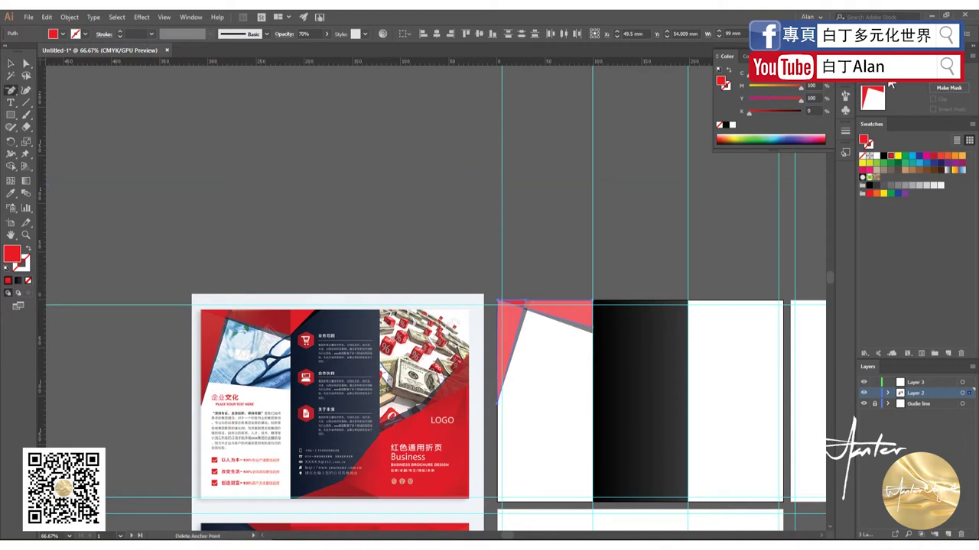
key(8)
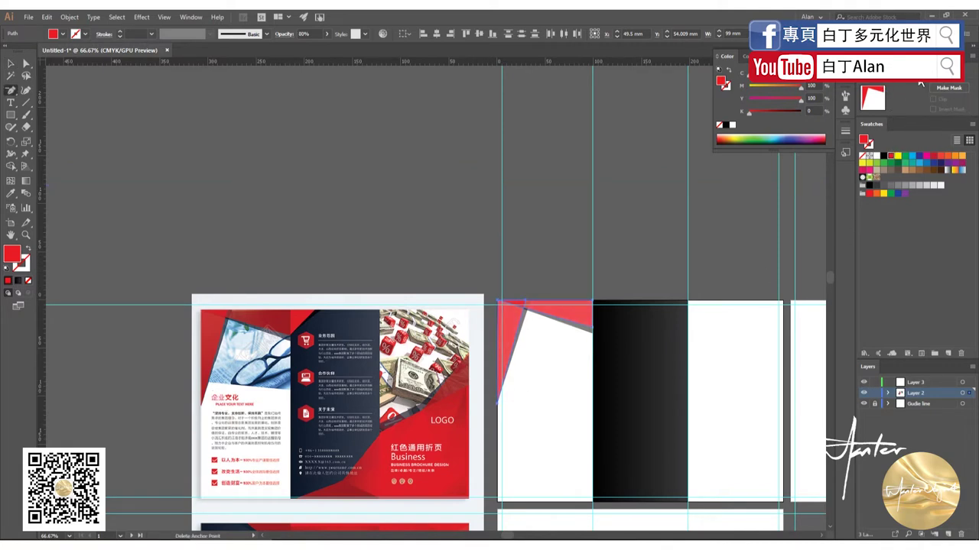
key(9)
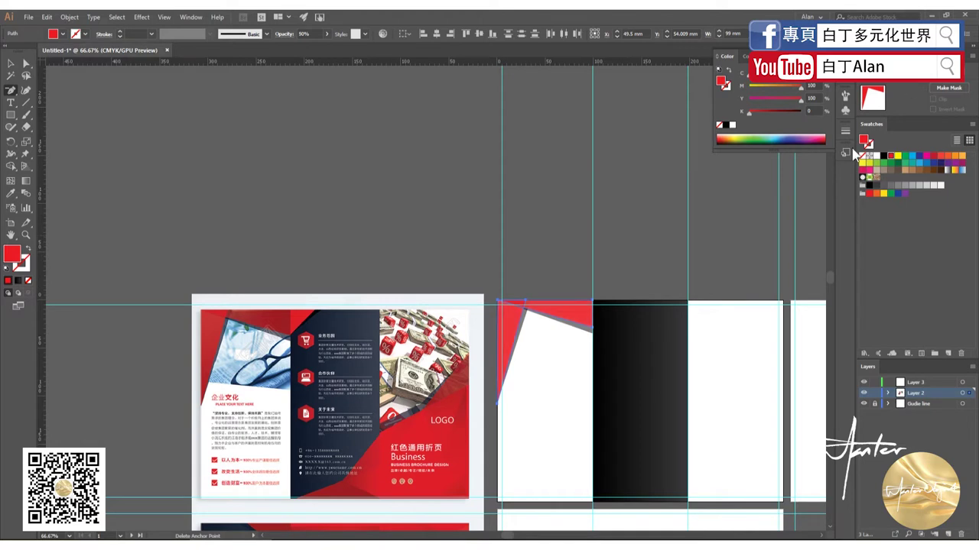
click(612, 250)
click(581, 292)
- With the Selection tool, try selecting the white polygon and red corner triangle, then deselect
click(10, 65)
click(177, 197)
scroll(542, 331, up, 3)
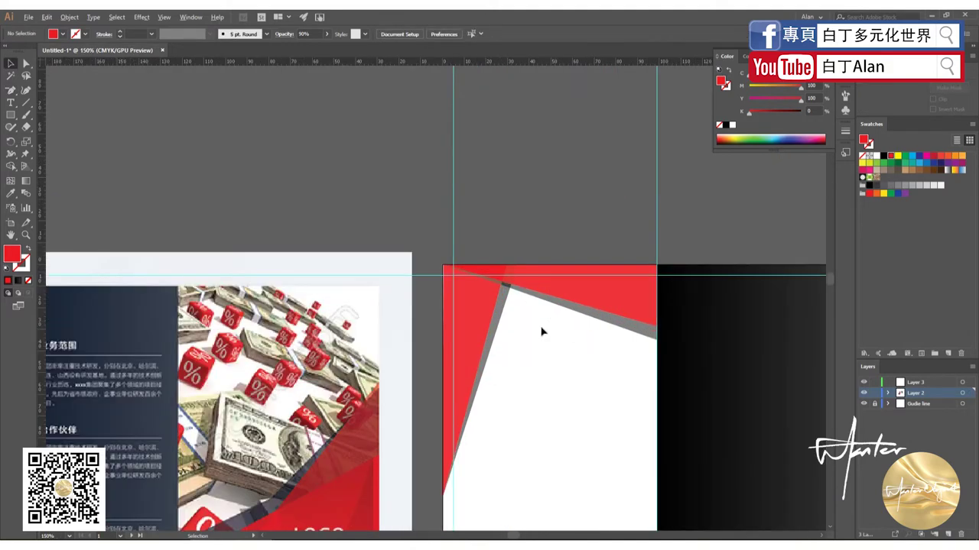
click(564, 315)
scroll(562, 333, down, 2)
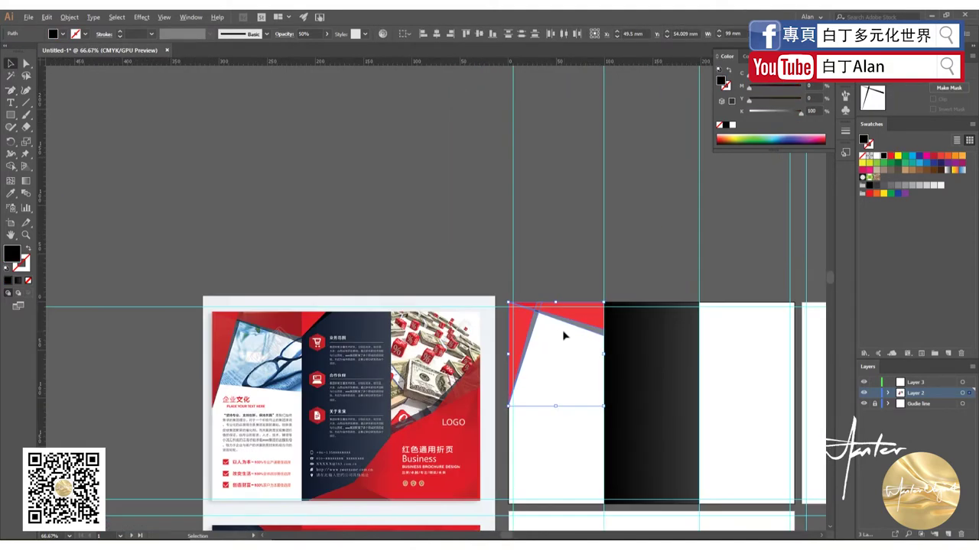
scroll(557, 334, up, 1)
scroll(581, 306, down, 1)
scroll(187, 312, up, 1)
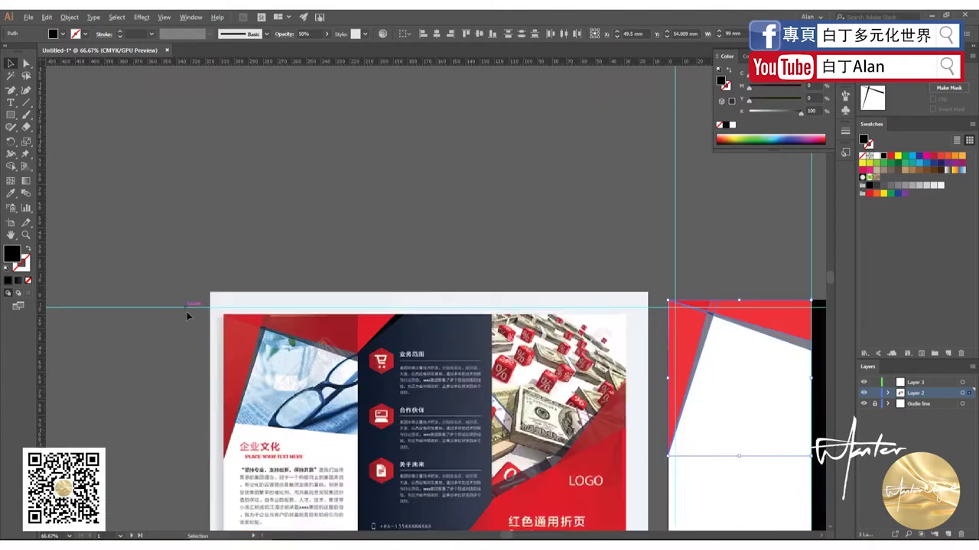
scroll(257, 328, up, 3)
scroll(257, 329, down, 1)
scroll(257, 325, down, 1)
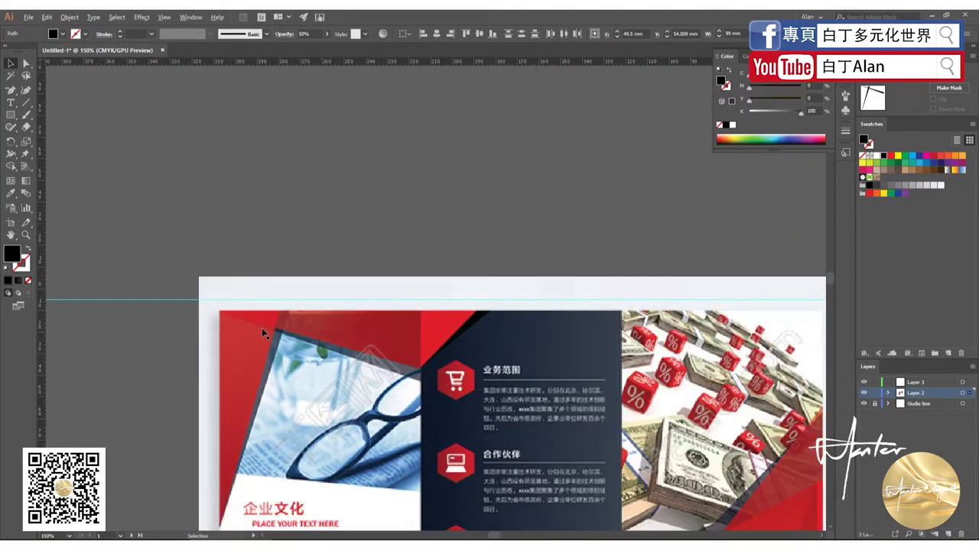
scroll(261, 328, down, 1)
scroll(586, 283, up, 1)
click(586, 282)
scroll(530, 306, up, 1)
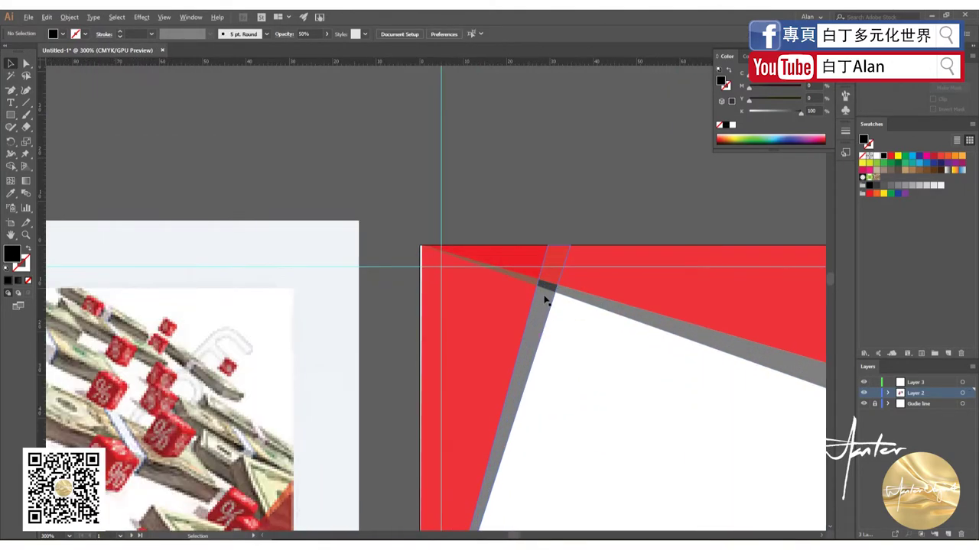
scroll(522, 268, down, 2)
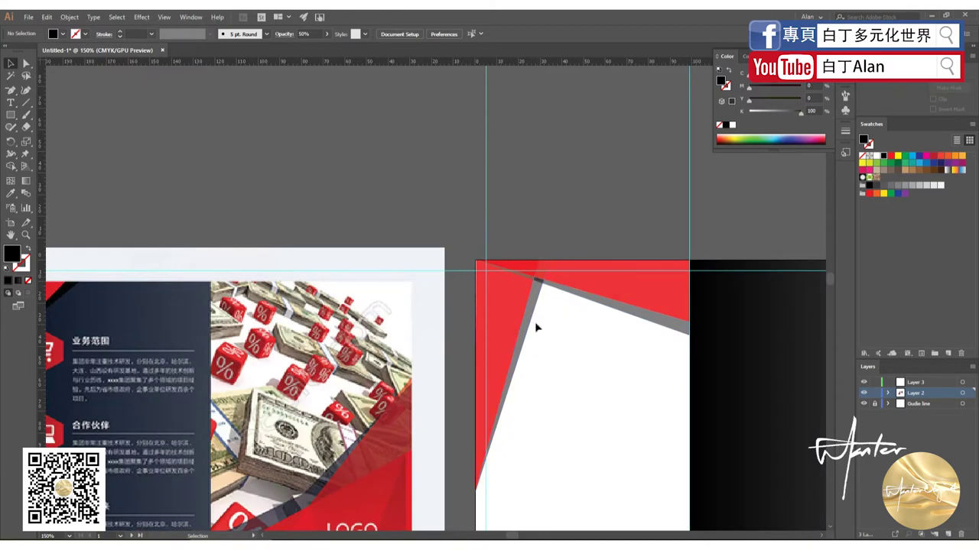
click(489, 308)
click(566, 306)
- Select the red corner and white shapes and set their opacity to 70%
scroll(535, 280, up, 3)
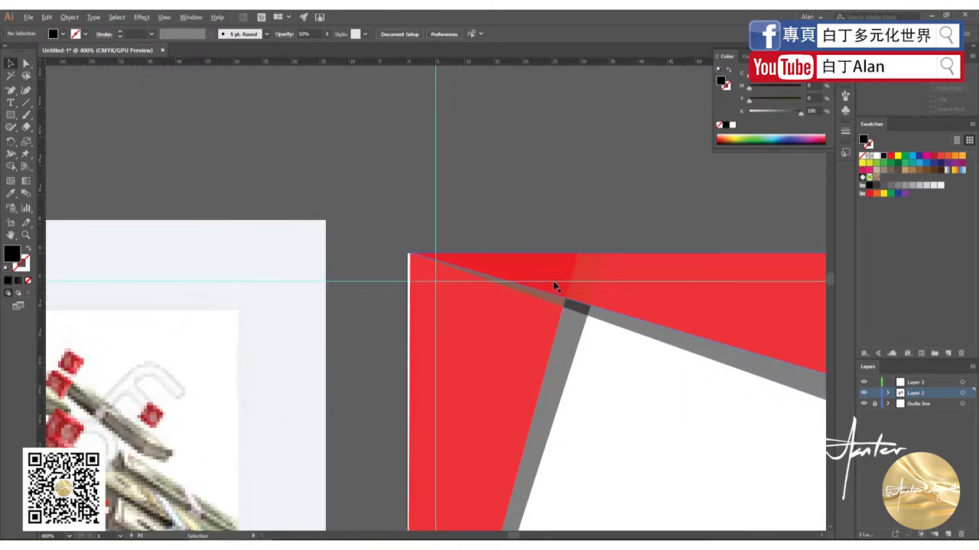
scroll(550, 277, down, 2)
scroll(564, 297, down, 2)
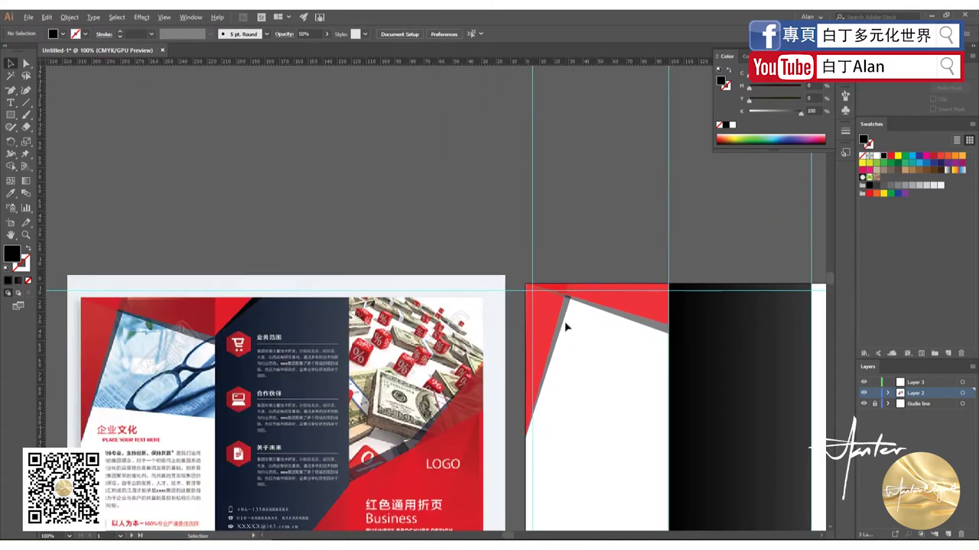
click(603, 299)
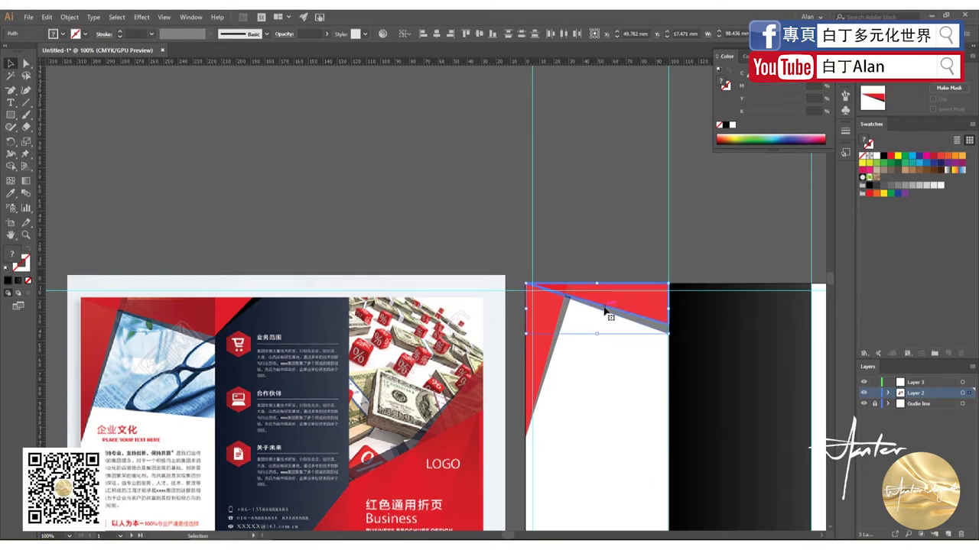
click(585, 323)
click(600, 312)
shift+click(563, 321)
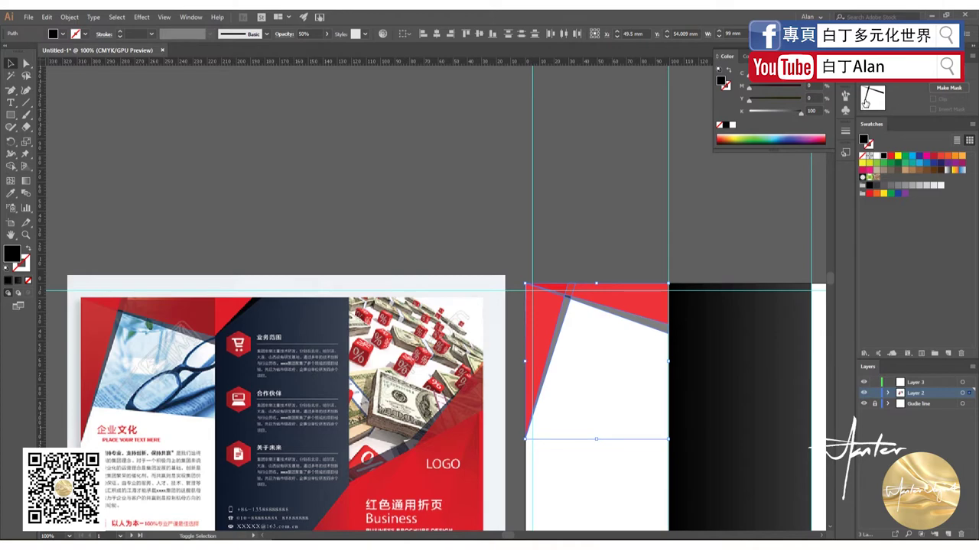
key(7)
- Select the top red triangle, hide its edges with Ctrl+H, and deselect
click(549, 216)
scroll(522, 231, down, 3)
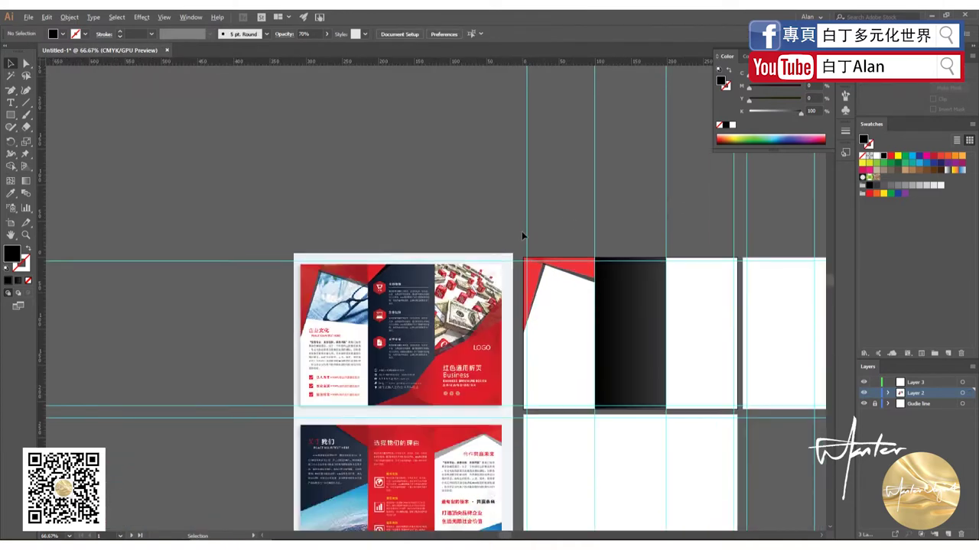
scroll(557, 250, up, 3)
click(579, 289)
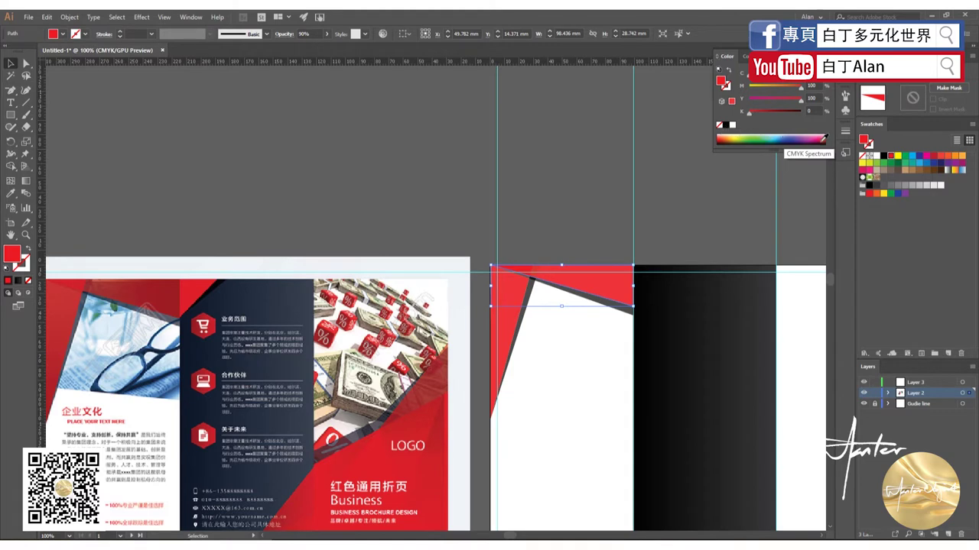
key(ctrl+h)
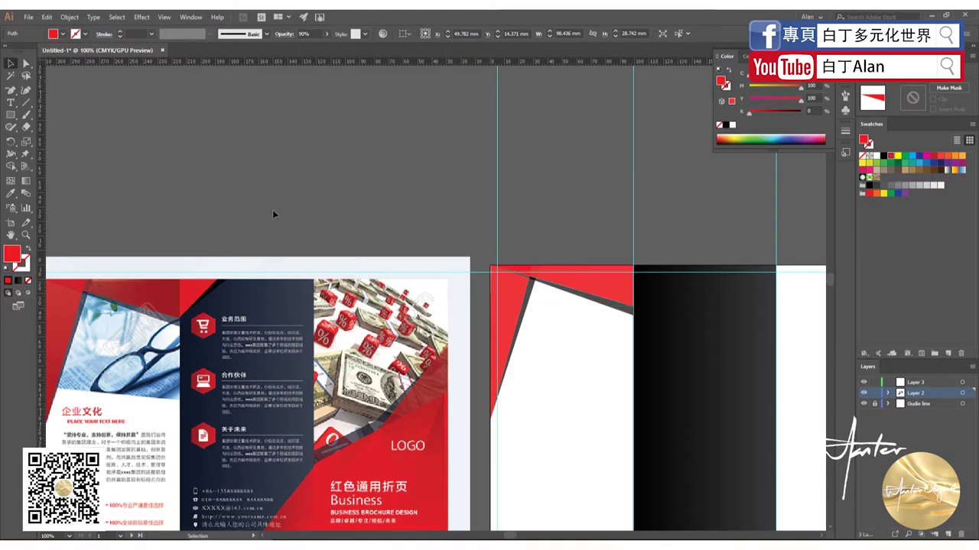
click(273, 214)
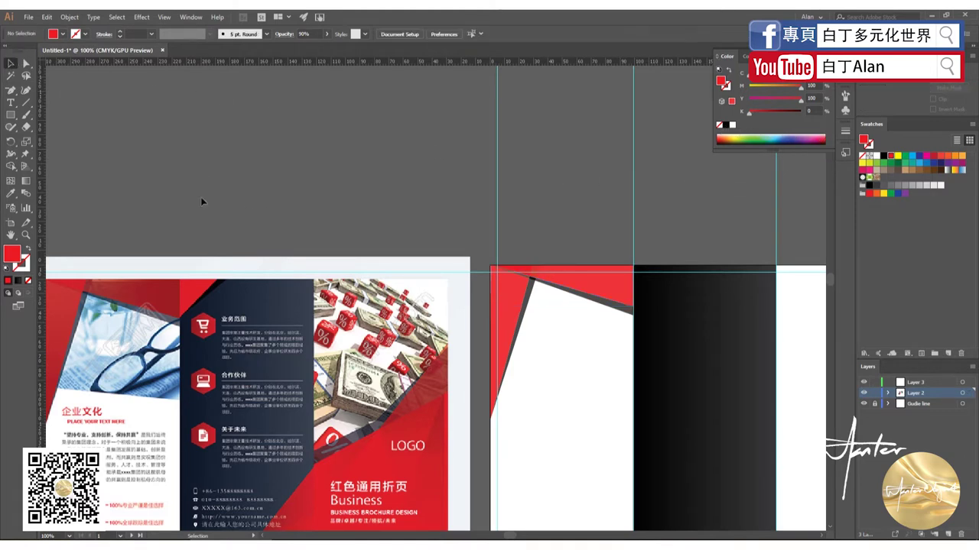
- Draw a straight horizontal line with the Line Segment tool and deselect it
click(26, 101)
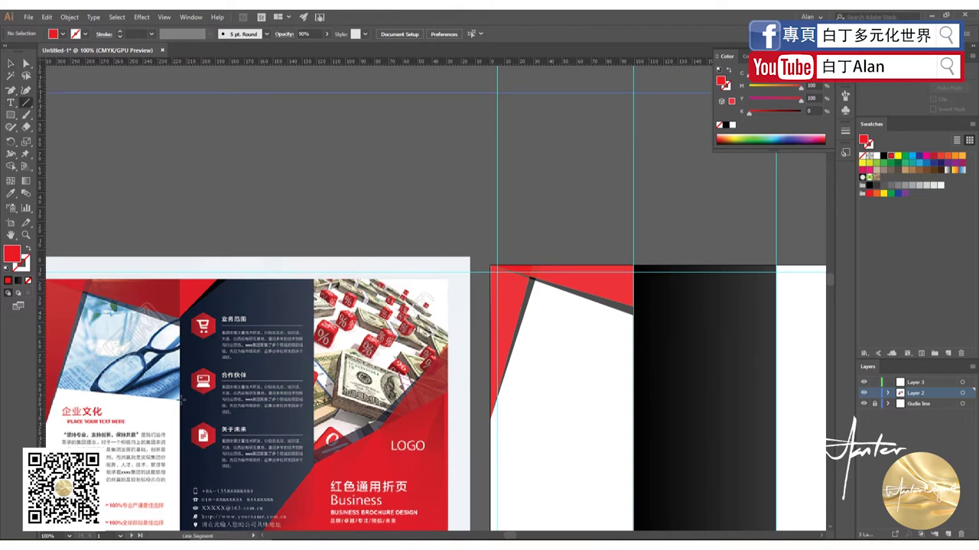
drag(183, 399, 419, 405)
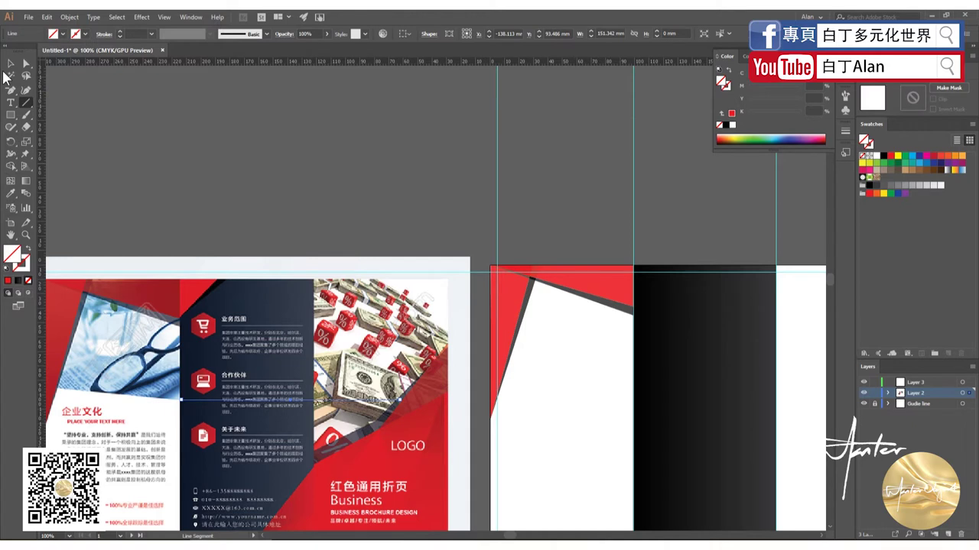
key(ctrl+shift+a)
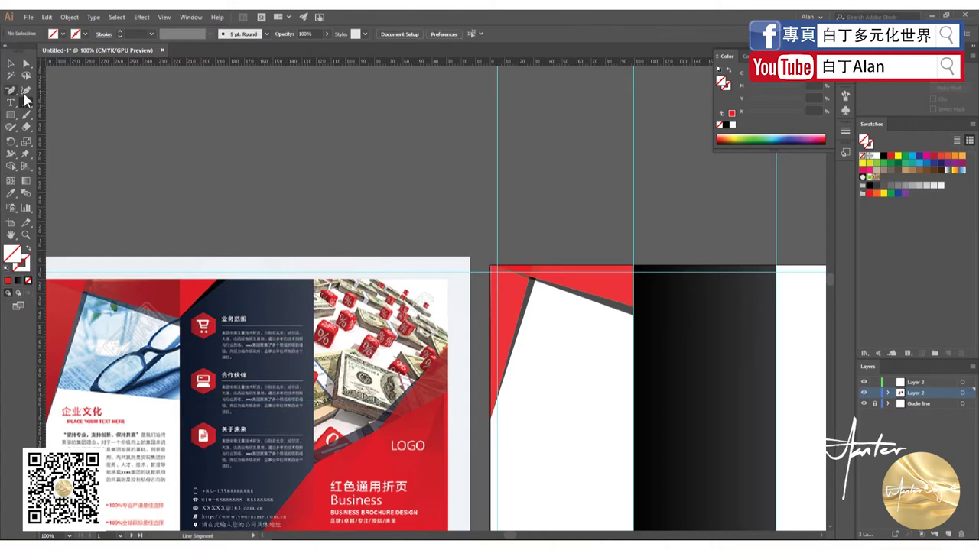
- Pen a four-corner shape under the red triangle and fill it yellow
drag(13, 91, 34, 87)
click(502, 382)
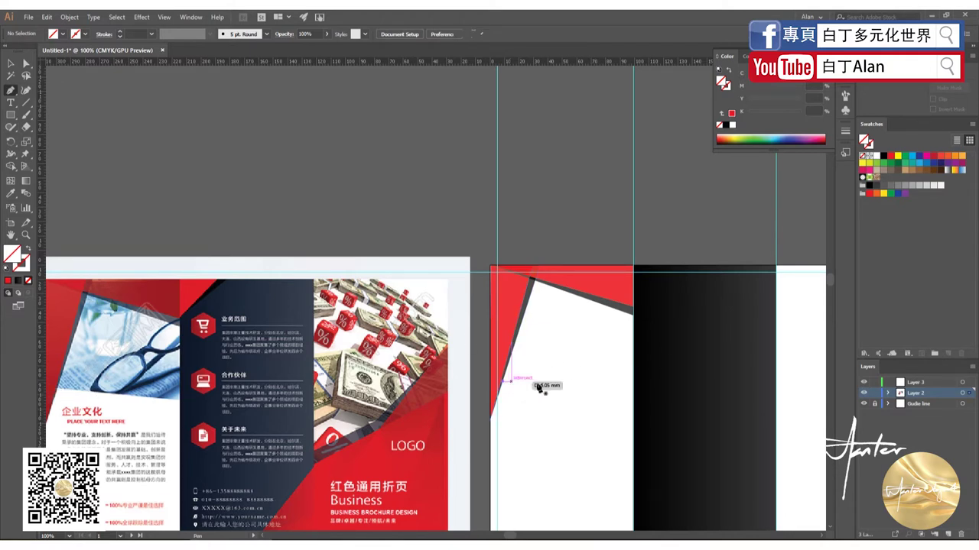
click(635, 405)
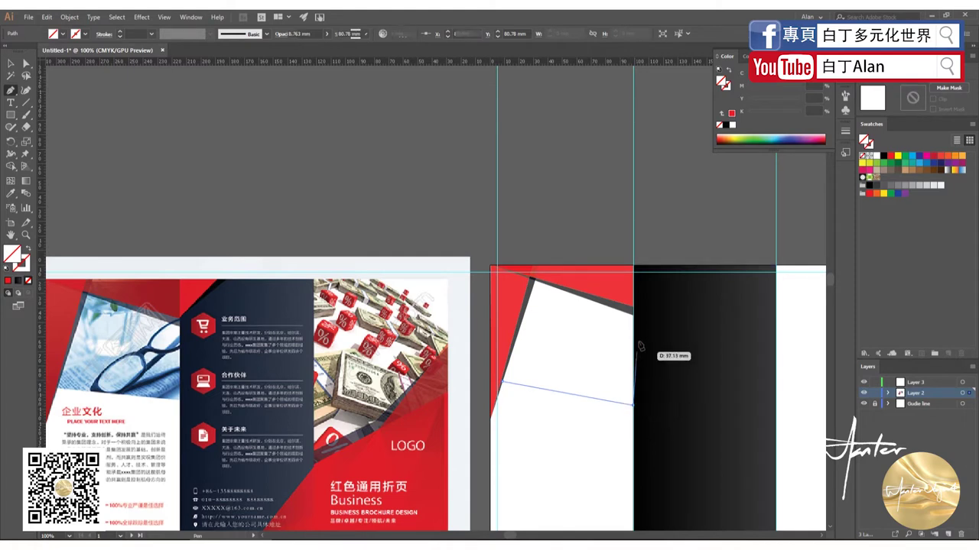
click(536, 285)
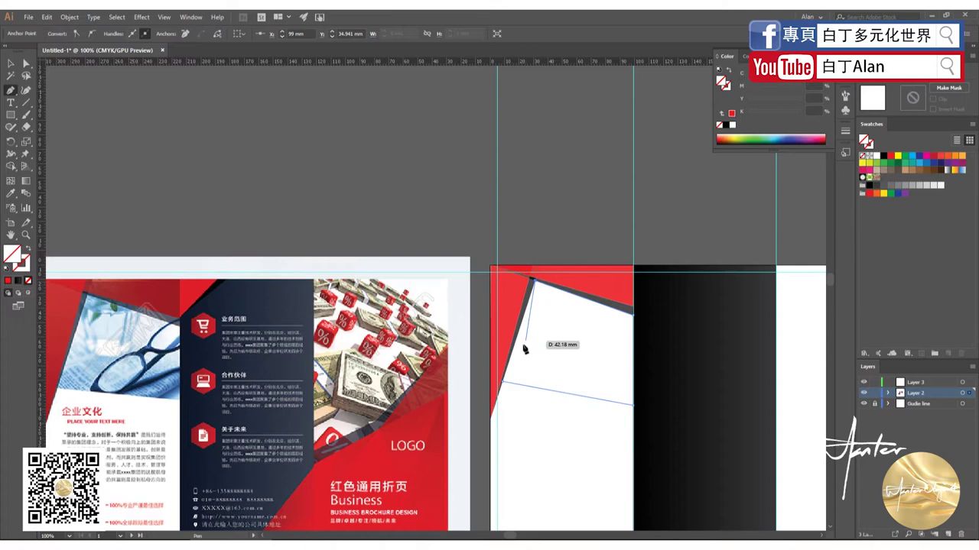
click(503, 380)
click(11, 65)
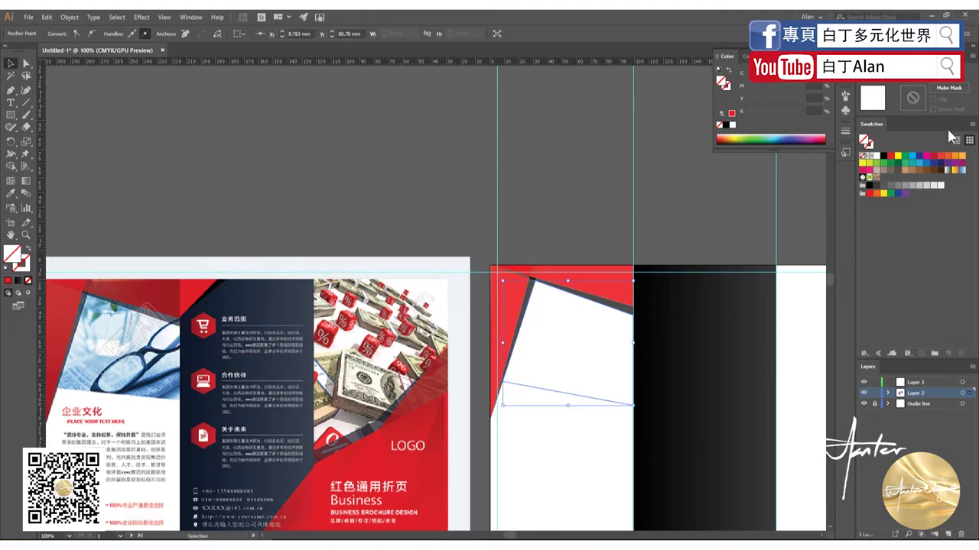
click(897, 156)
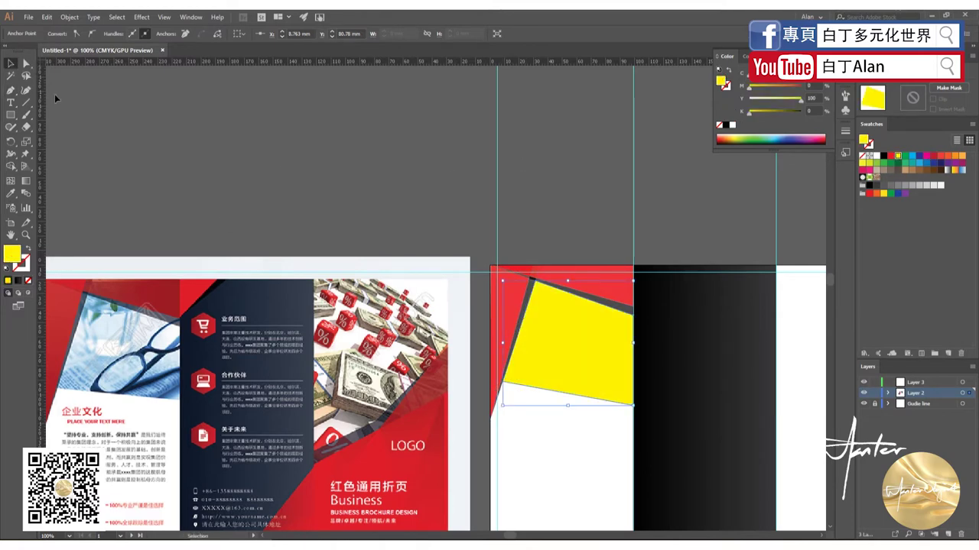
click(310, 199)
scroll(310, 199, down, 3)
scroll(305, 273, up, 2)
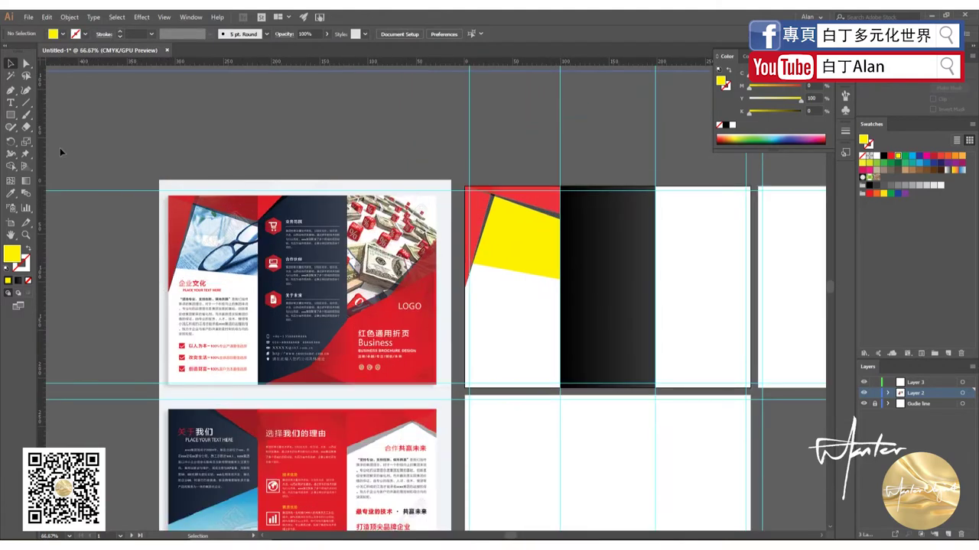
- Create a text frame on the pasteboard containing 企业文化
key(t)
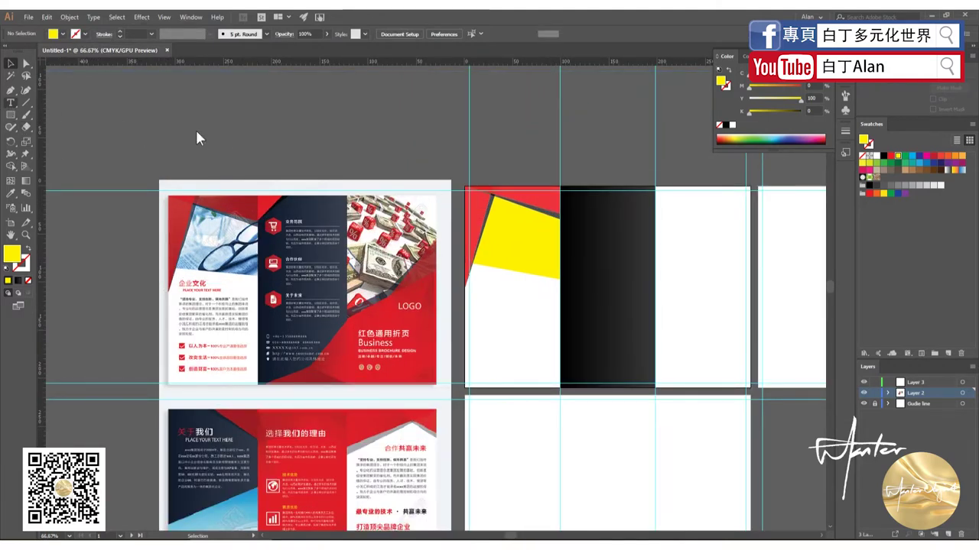
drag(46, 107, 227, 128)
scroll(395, 202, down, 1)
scroll(194, 156, up, 1)
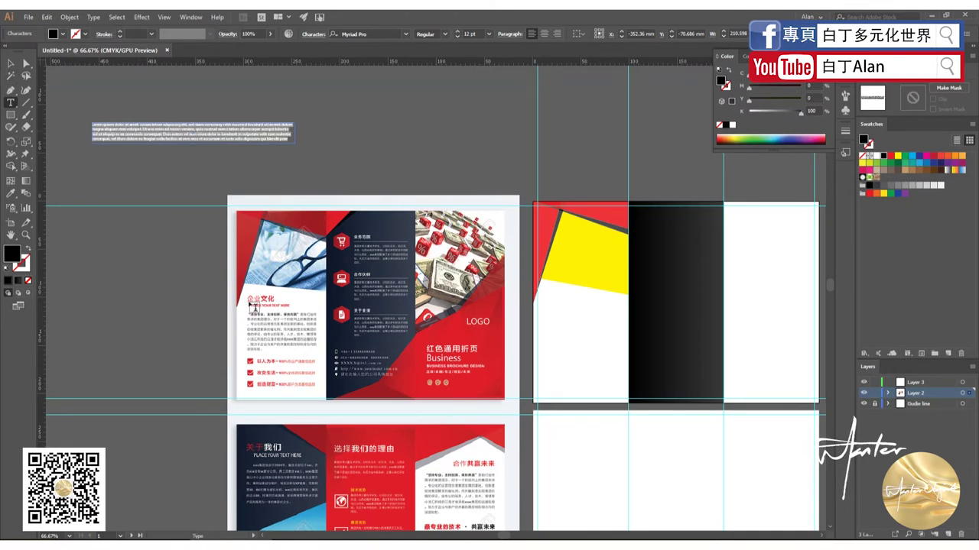
text(o)
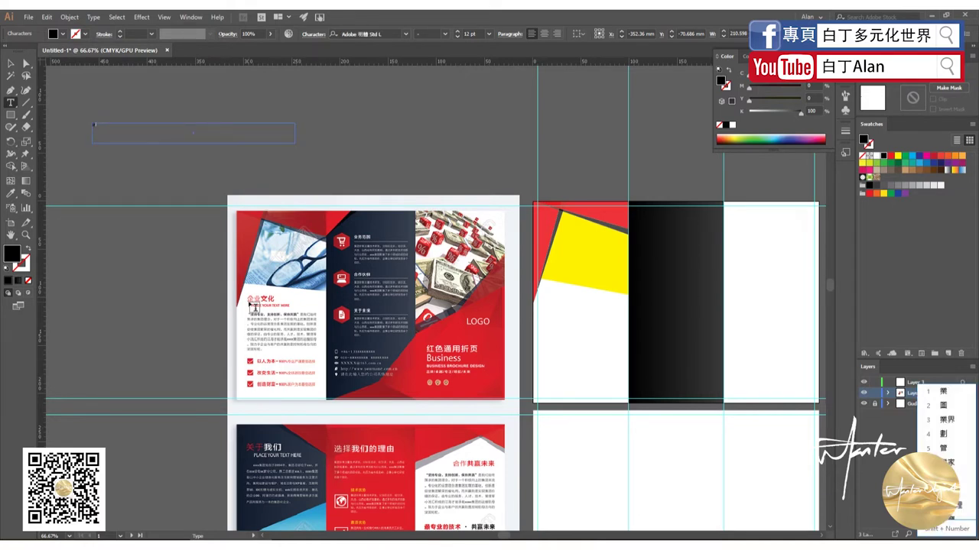
key(BackSpace)
text(企业文化)
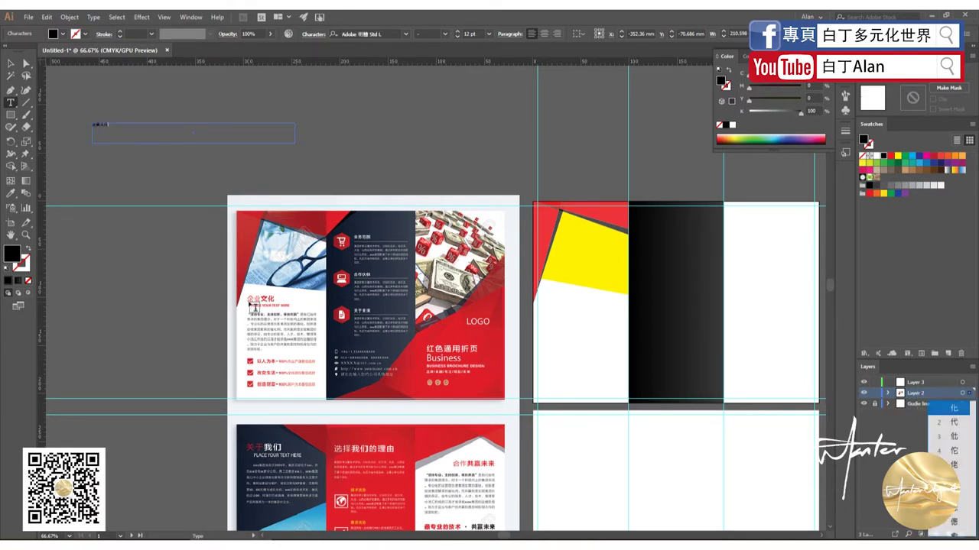
key(Escape)
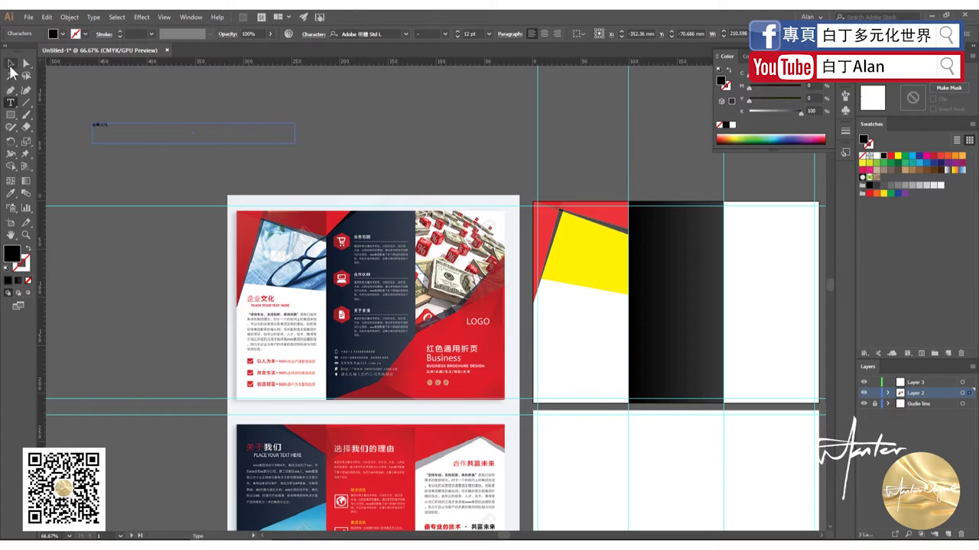
click(101, 128)
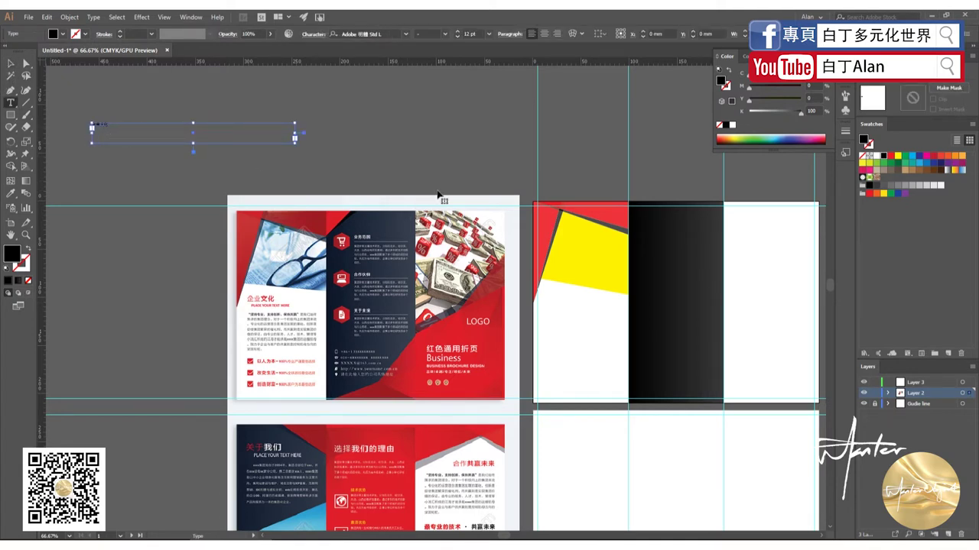
key(ctrl+shift+a)
- Move the 企业文化 text onto the first white panel, then clear and delete that frame
key(t)
click(14, 63)
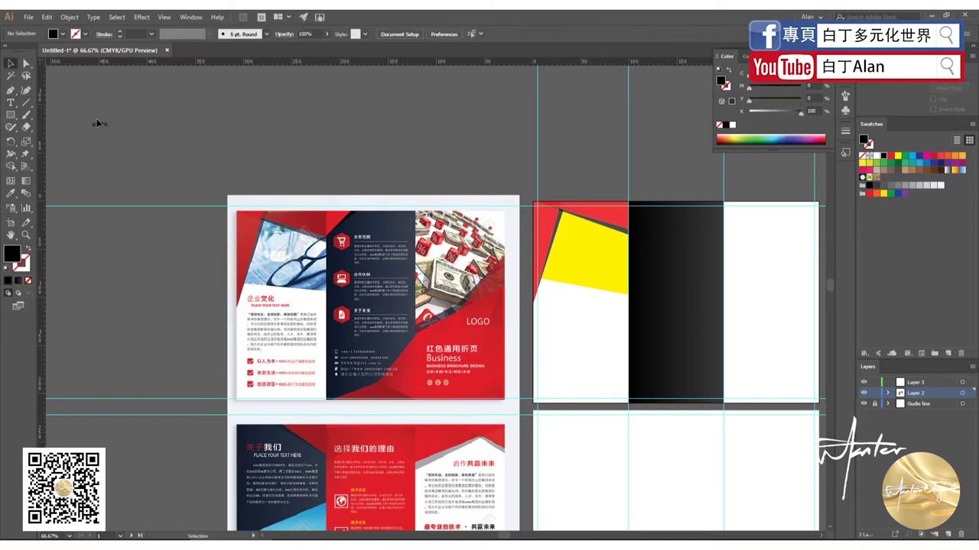
drag(107, 128, 594, 325)
double_click(568, 334)
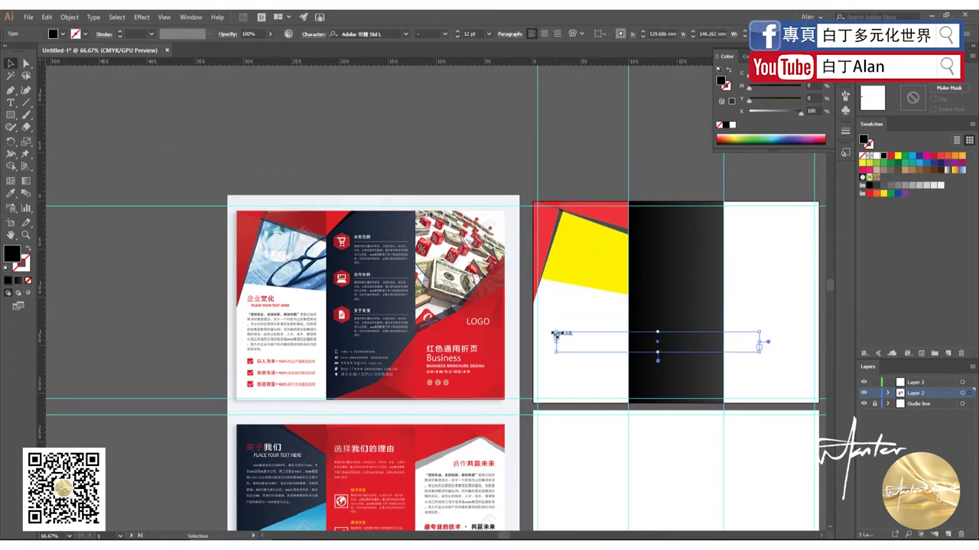
key(ctrl+equal)
key(ctrl+equal)
key(ctrl+a)
key(ctrl+c)
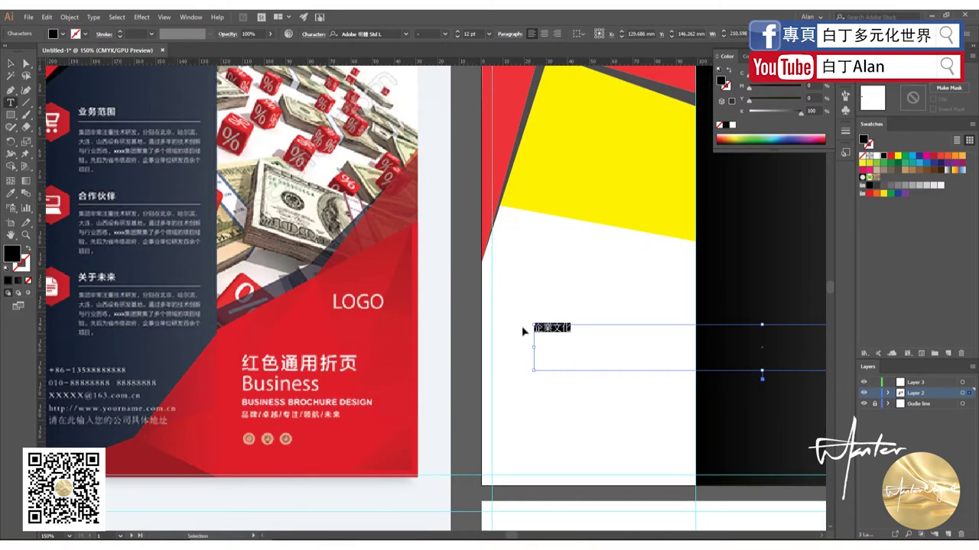
key(BackSpace)
click(13, 63)
key(Delete)
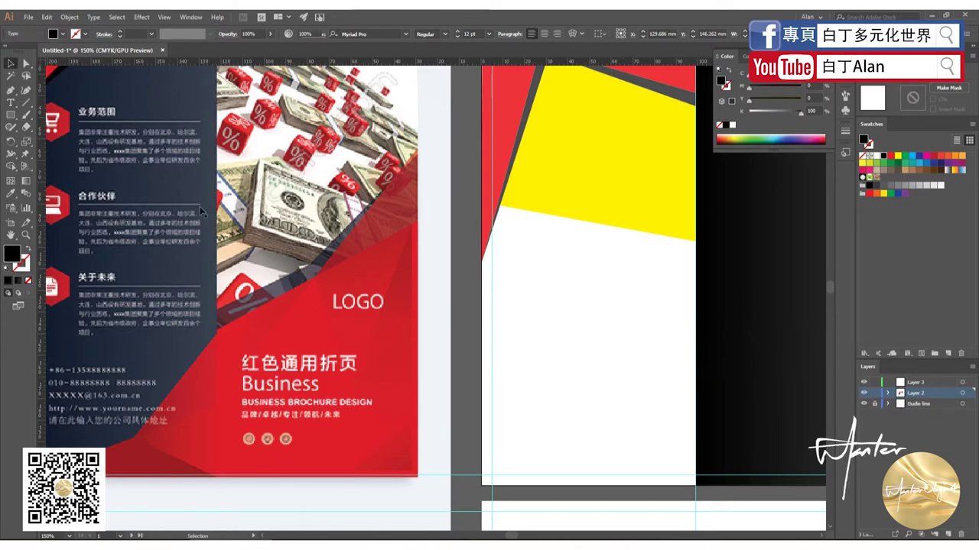
- Paste a new 企業文化 heading onto the white panel
click(10, 103)
click(520, 287)
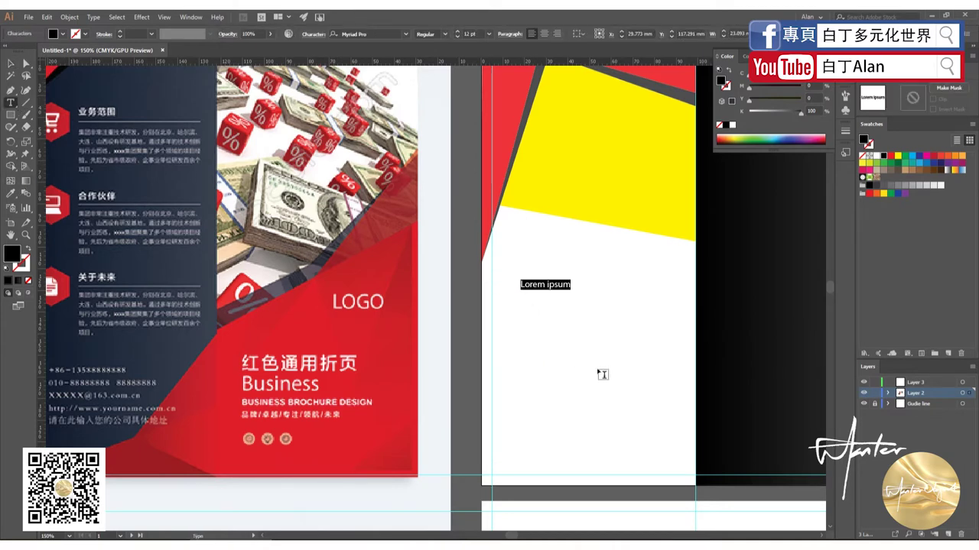
key(ctrl+v)
click(10, 63)
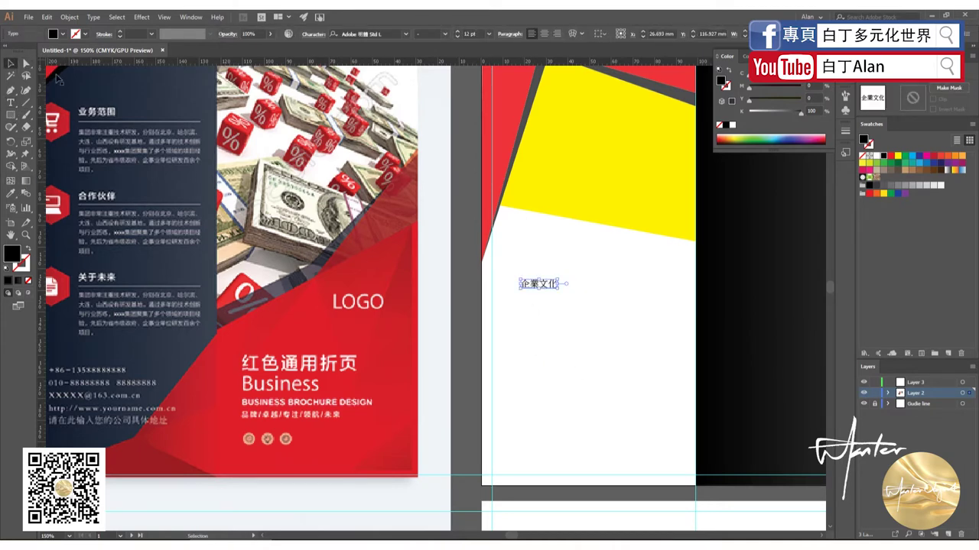
click(589, 321)
- Color the 企業文化 heading red
key(ctrl+minus)
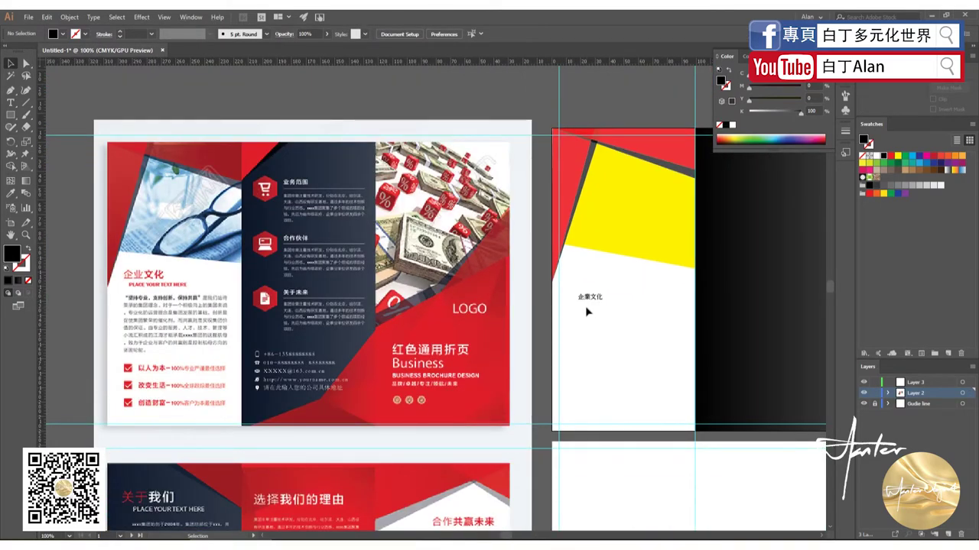
ctrl+click(587, 312)
click(591, 289)
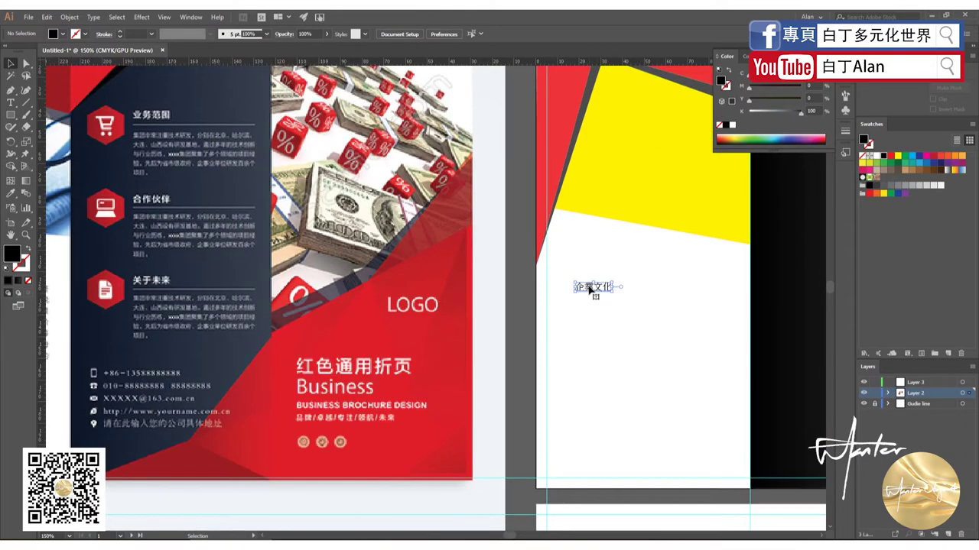
click(889, 157)
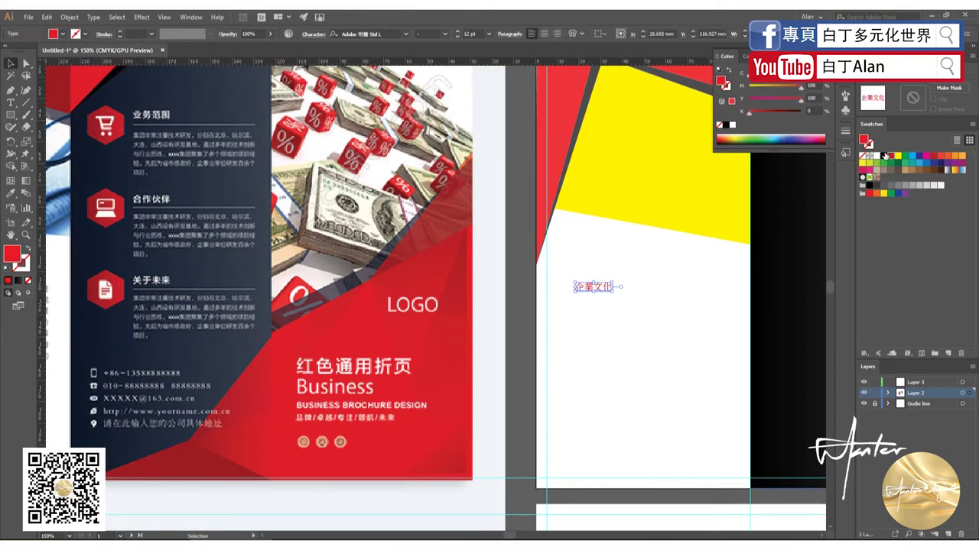
- Zoom to the sample brochure's left panel and start a new text line with 'P'
key(ctrl+0)
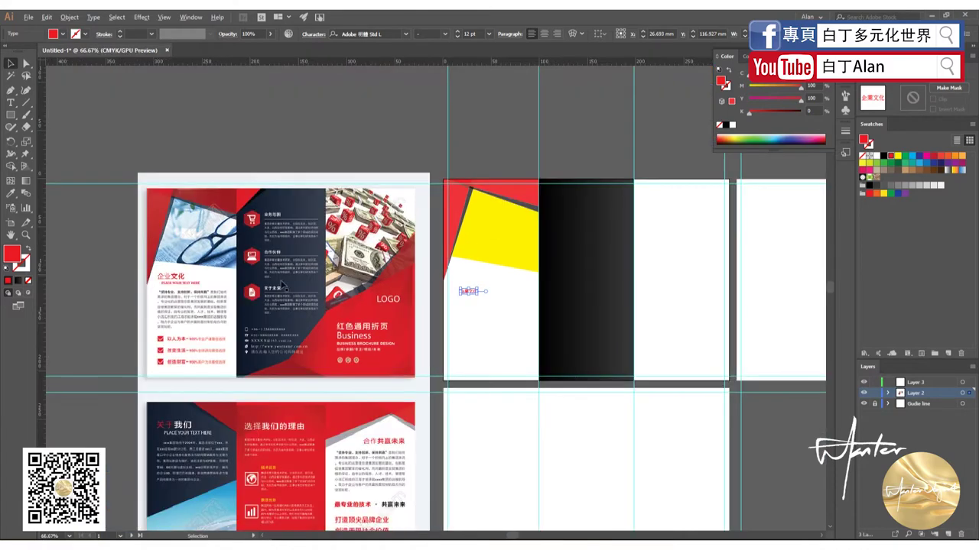
scroll(194, 284, up, 5)
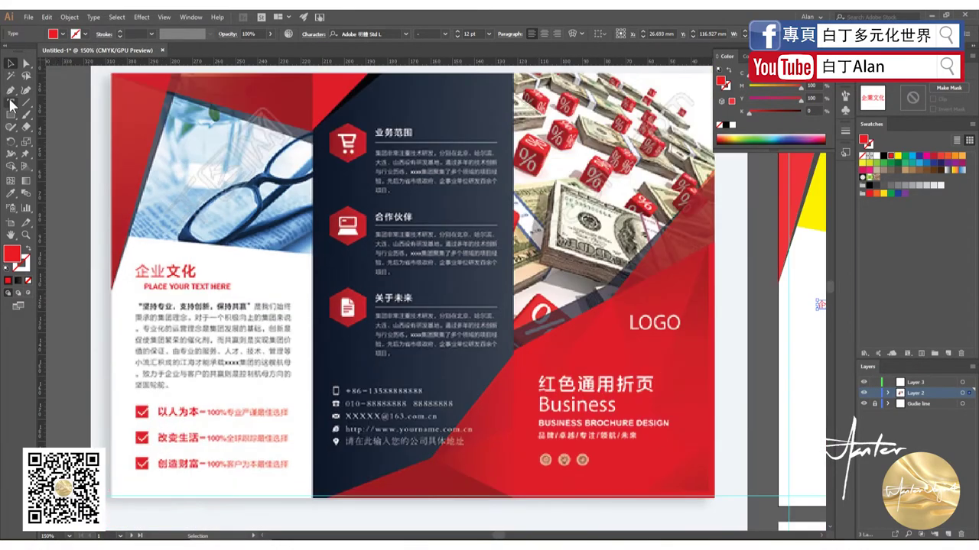
click(11, 101)
click(143, 298)
text(Place your text here)
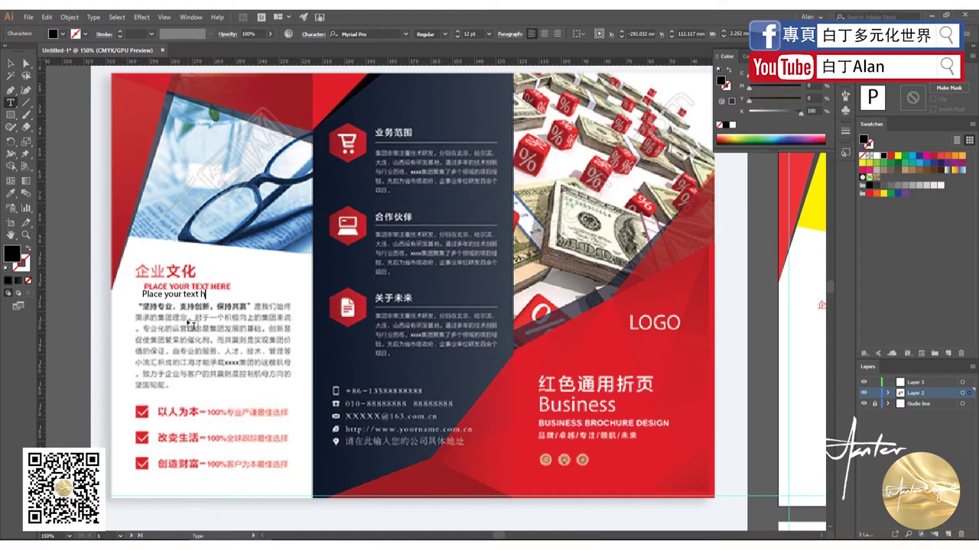
- Move the 'Place your text here' line under 企業文化 in the right panel and colour it red
click(11, 63)
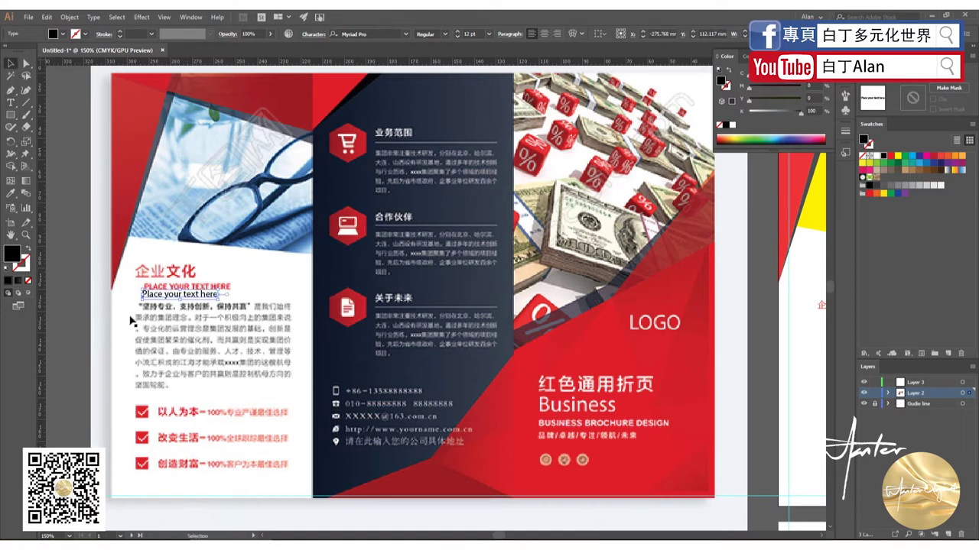
scroll(135, 321, down, 1)
drag(141, 315, 599, 346)
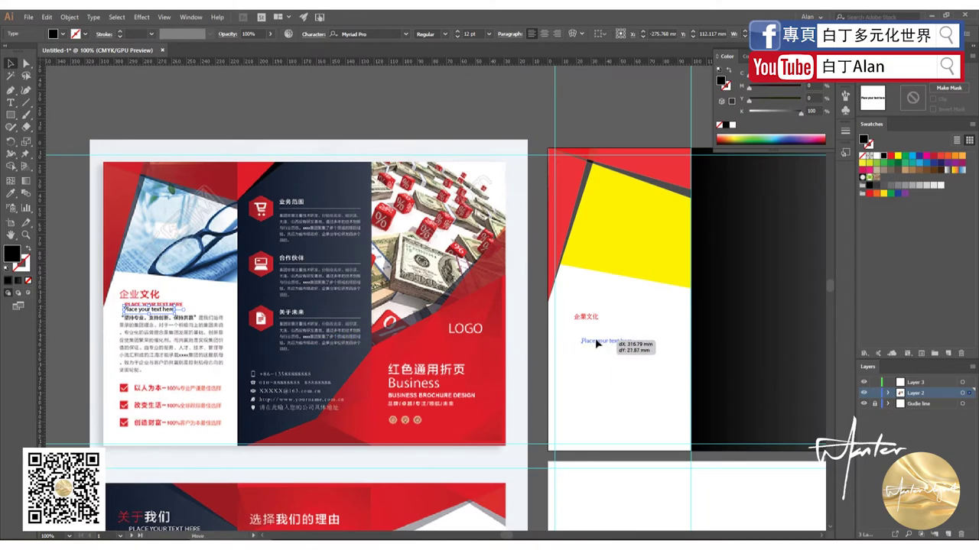
scroll(599, 318, up, 1)
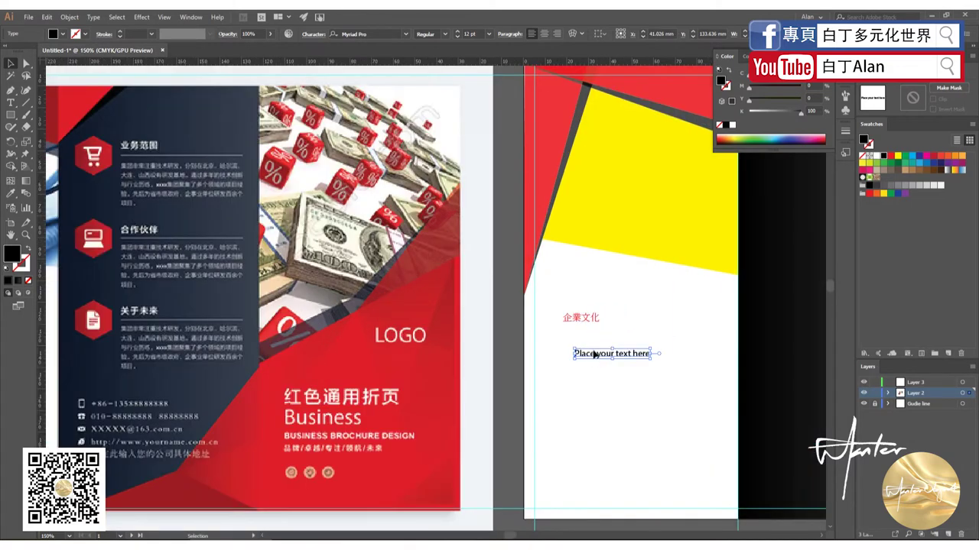
drag(590, 355, 592, 333)
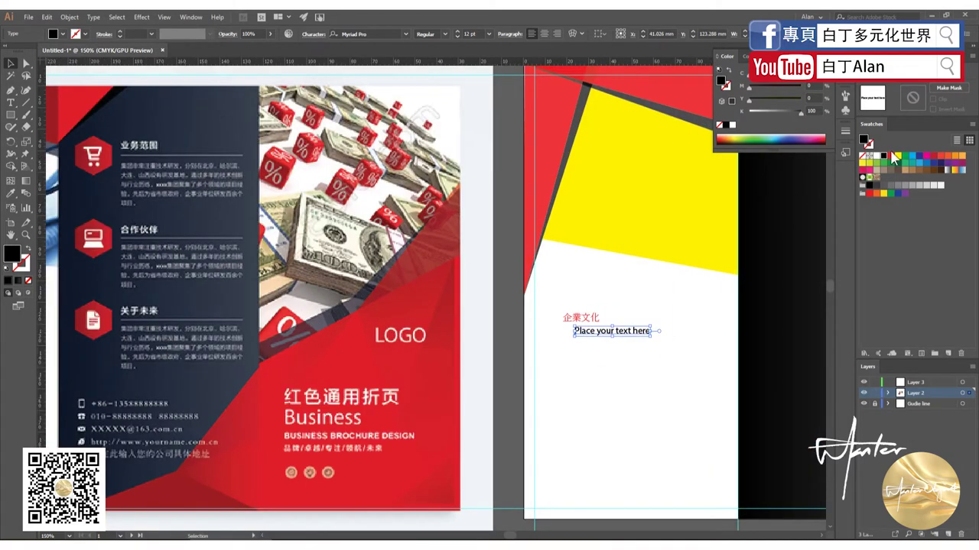
click(892, 156)
click(11, 63)
click(559, 295)
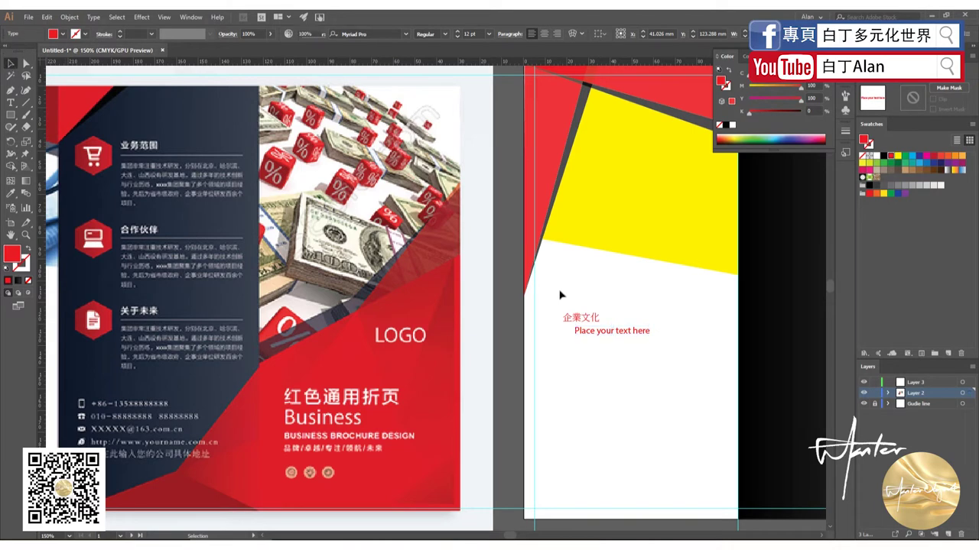
- Set both 企業文化 and 'Place your text here' to 18 pt and nudge the subtitle into place
scroll(560, 295, down, 2)
scroll(590, 339, up, 2)
click(600, 297)
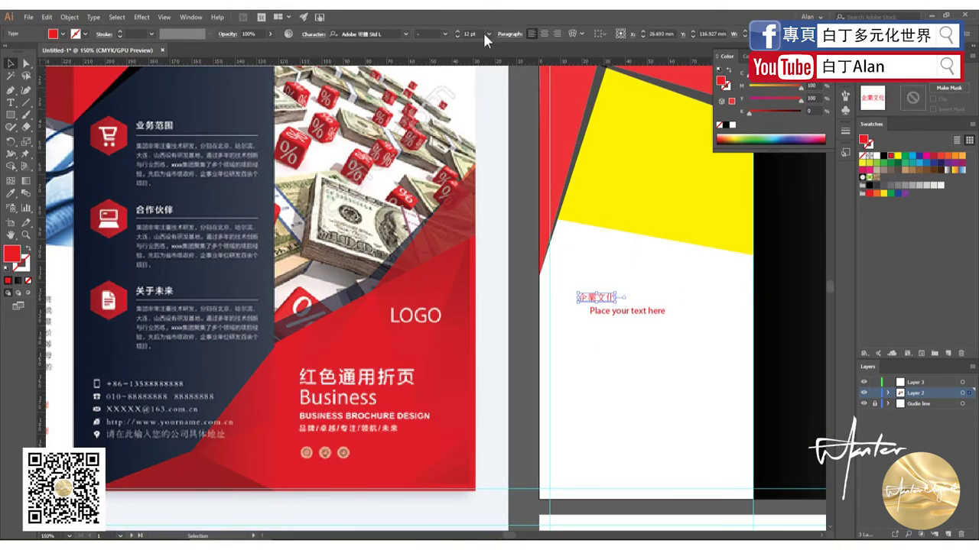
click(487, 34)
click(513, 145)
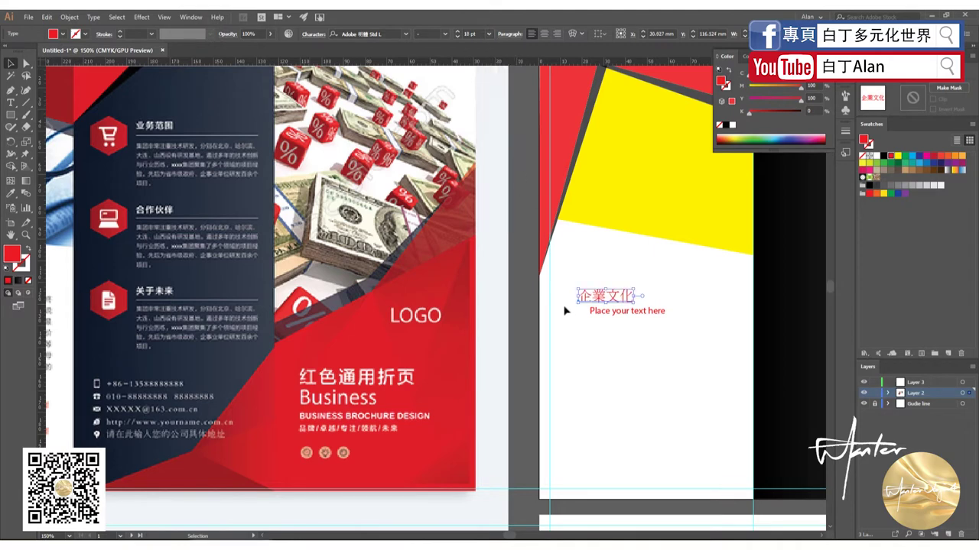
click(613, 313)
click(488, 34)
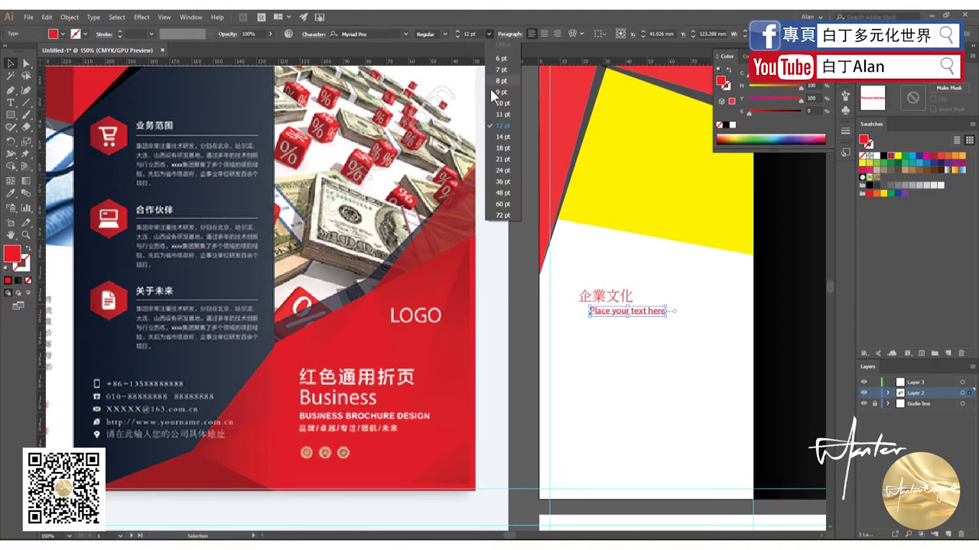
click(502, 147)
click(574, 314)
scroll(604, 321, up, 1)
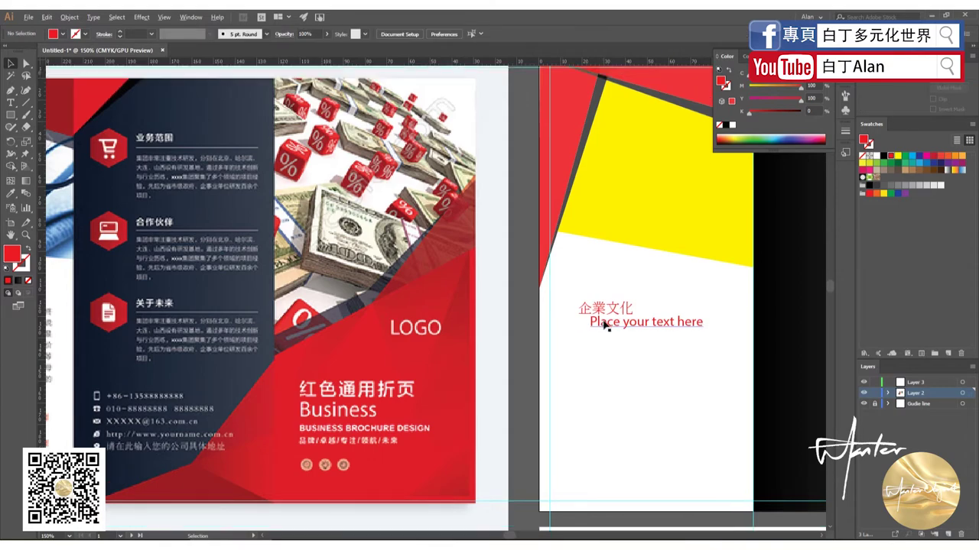
scroll(604, 325, up, 2)
drag(604, 325, 595, 334)
key(t)
key(ctrl+1)
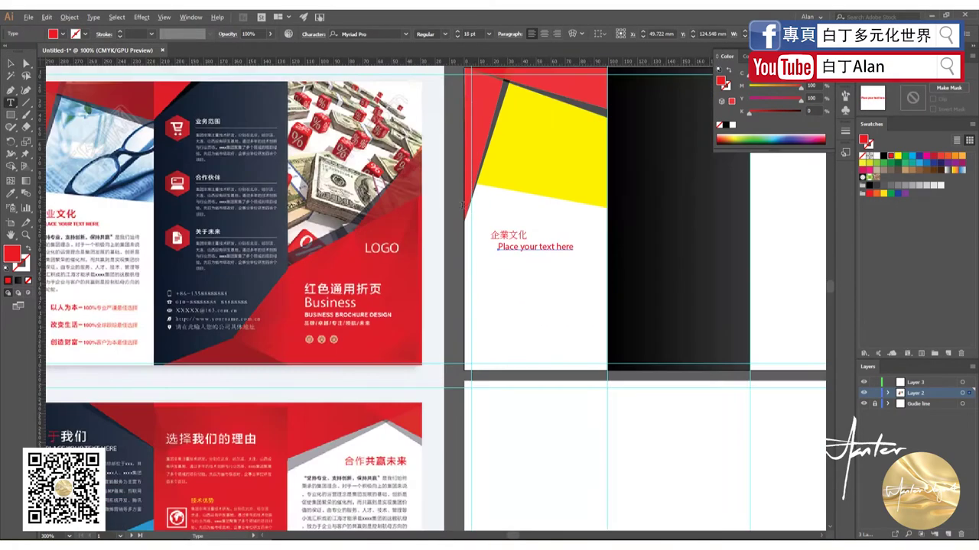
scroll(497, 289, up, 1)
click(503, 285)
text(1)
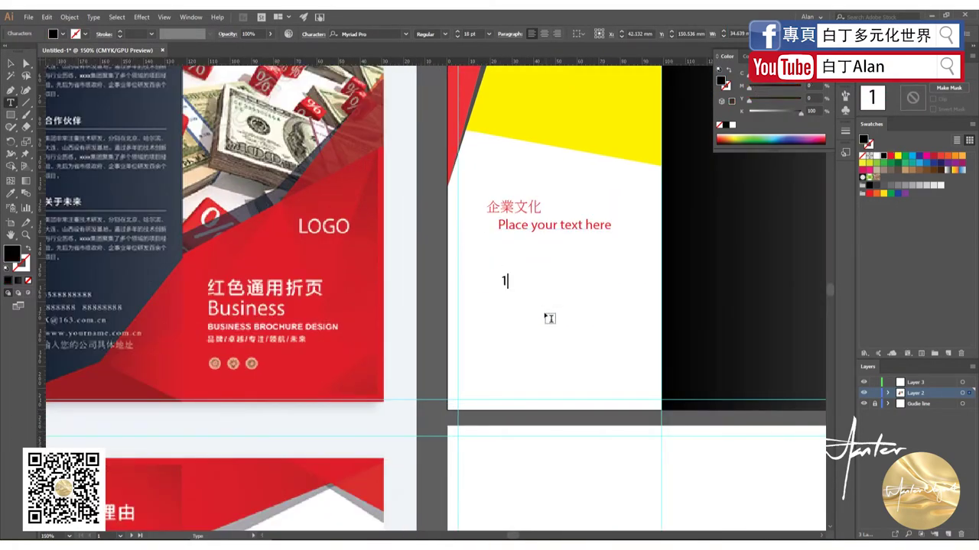
text( 2 2 3)
text( 3)
key(Return)
text(4)
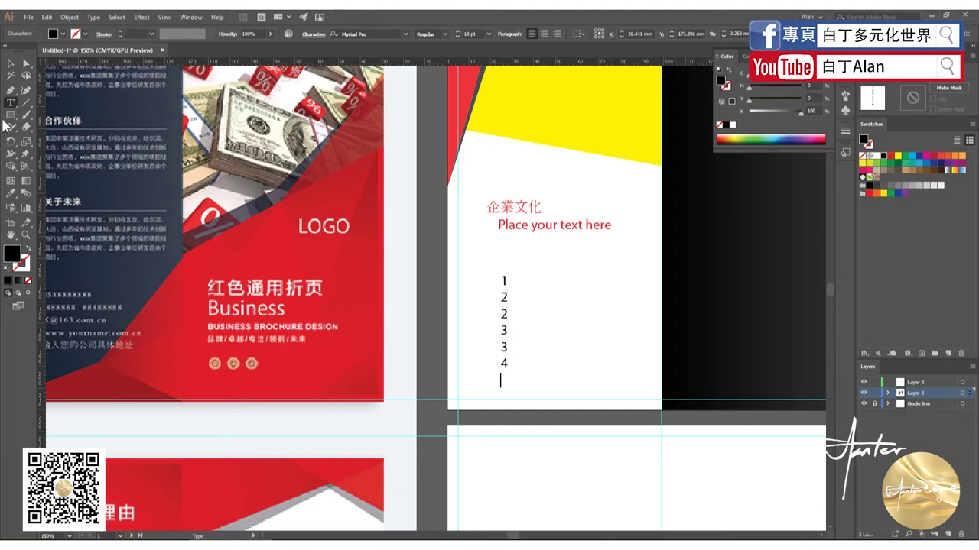
click(11, 63)
key(t)
double_click(518, 282)
click(488, 33)
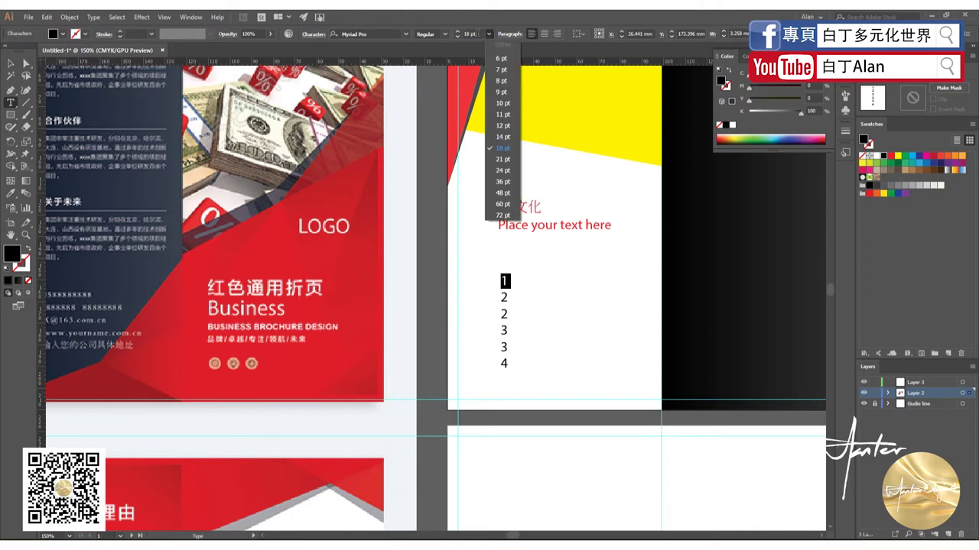
click(502, 126)
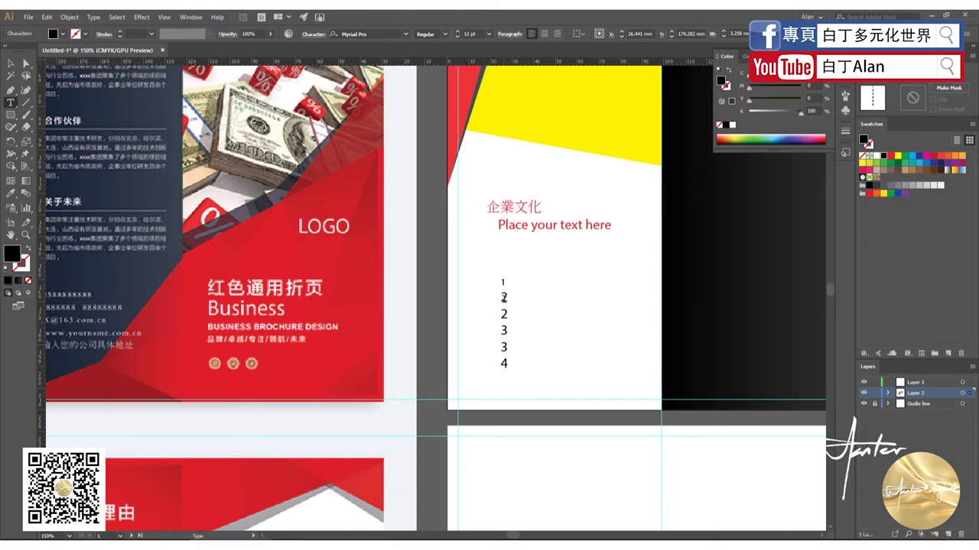
double_click(506, 298)
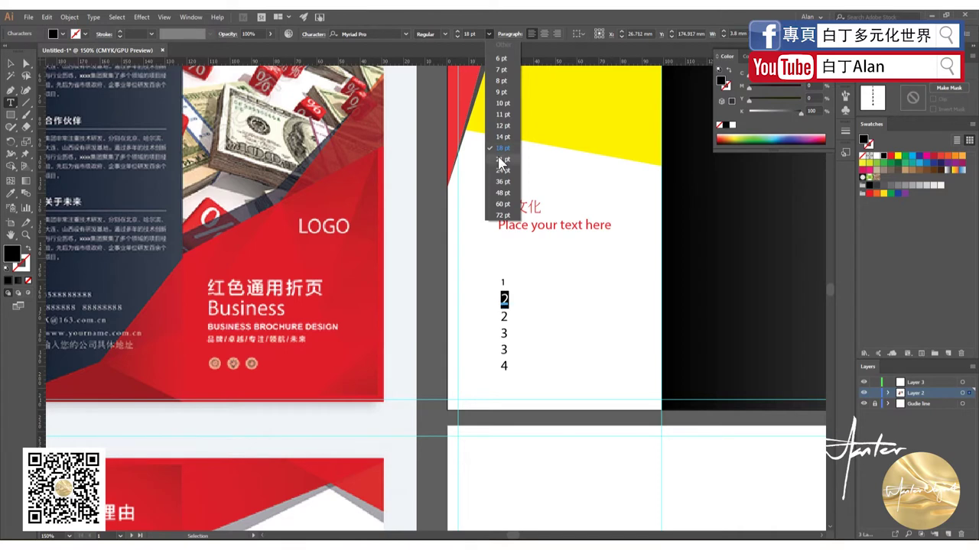
click(503, 159)
click(488, 33)
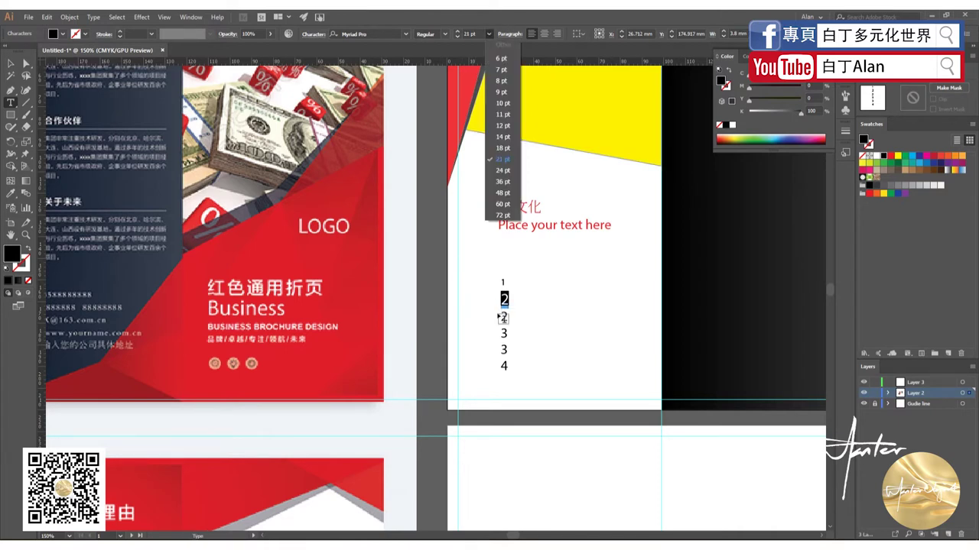
click(509, 316)
drag(518, 316, 498, 315)
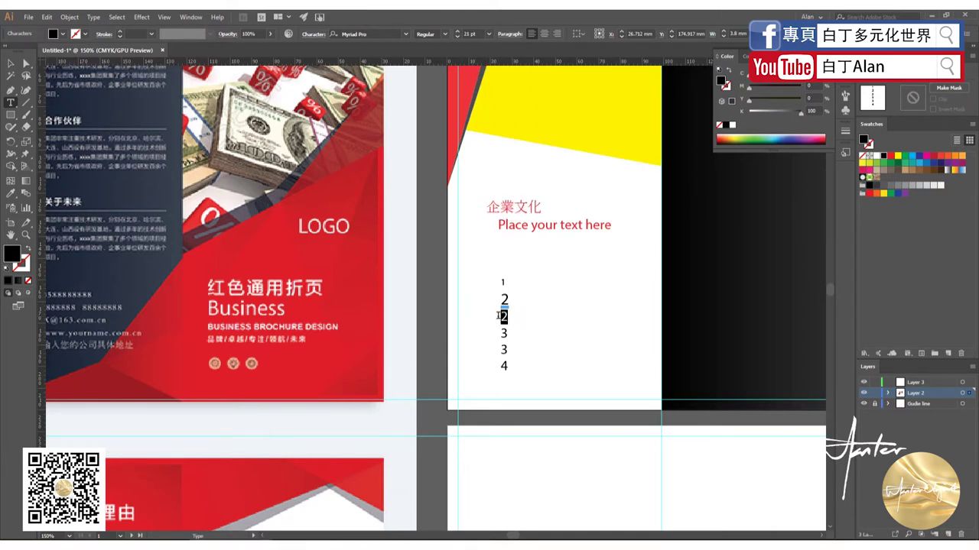
click(488, 34)
click(504, 181)
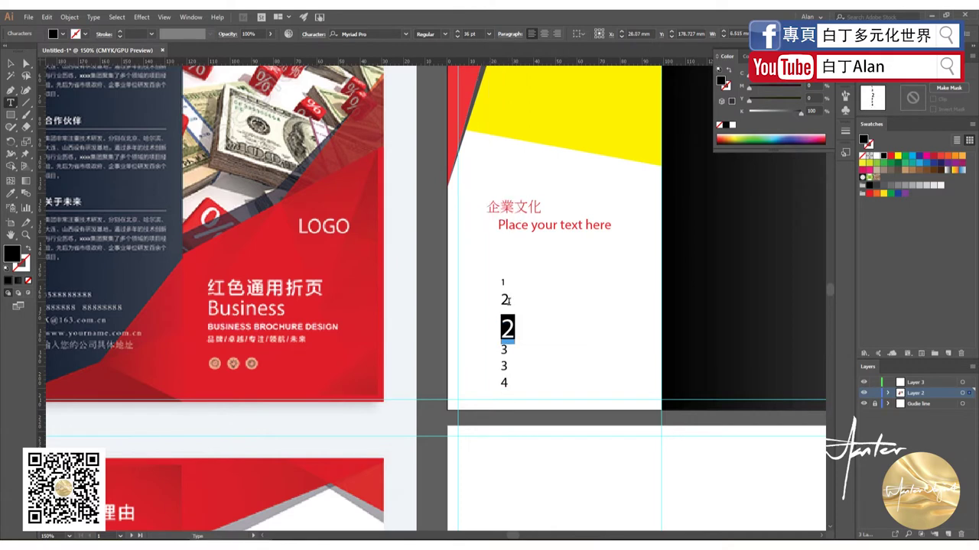
drag(509, 349, 498, 350)
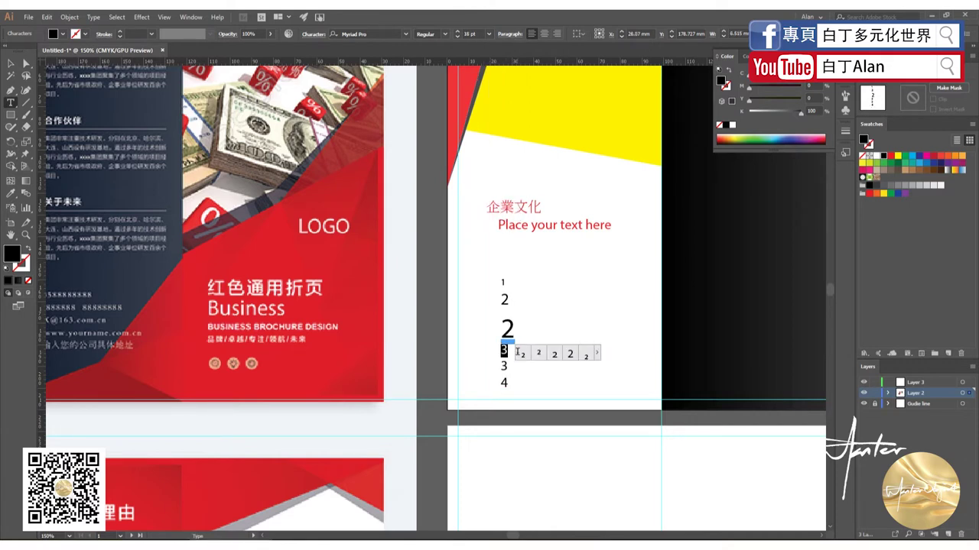
click(489, 34)
click(504, 194)
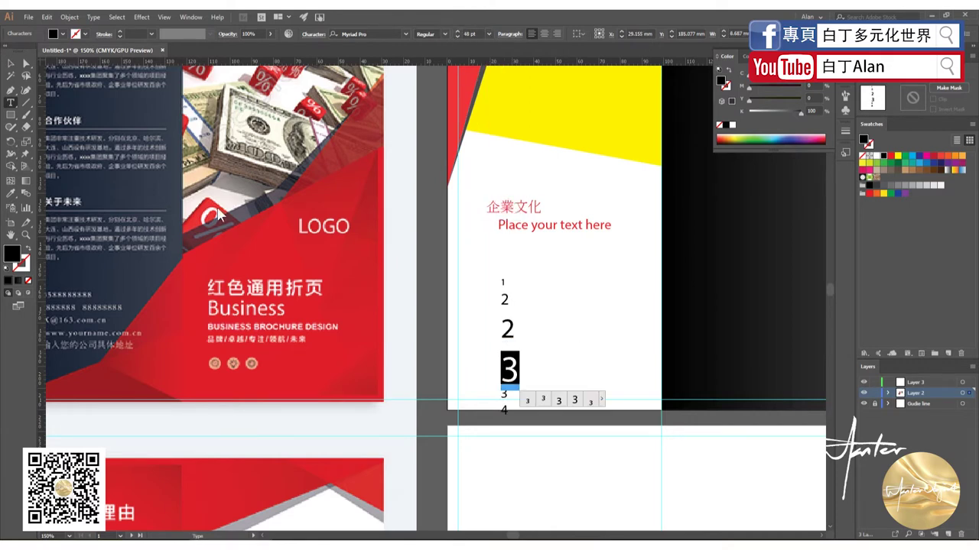
key(Escape)
click(579, 349)
scroll(507, 291, up, 1)
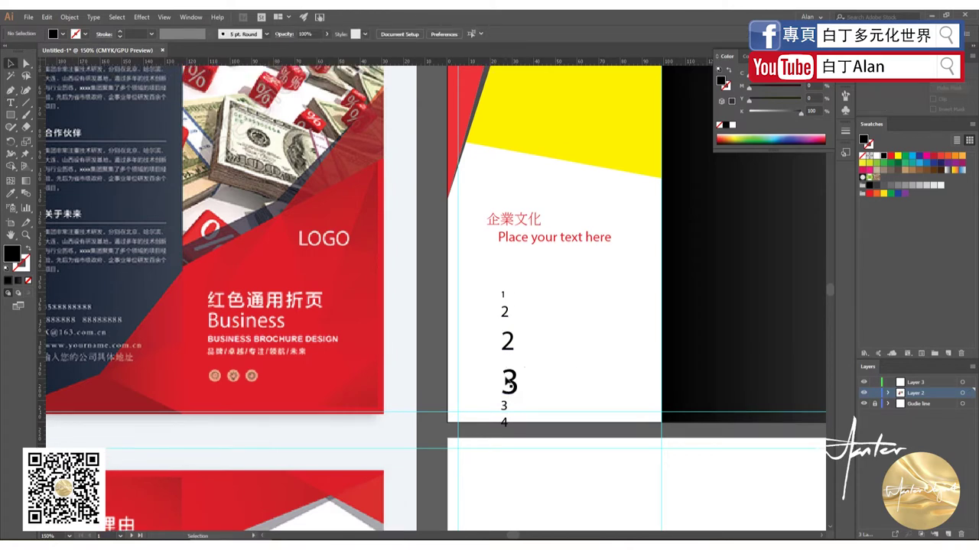
click(510, 383)
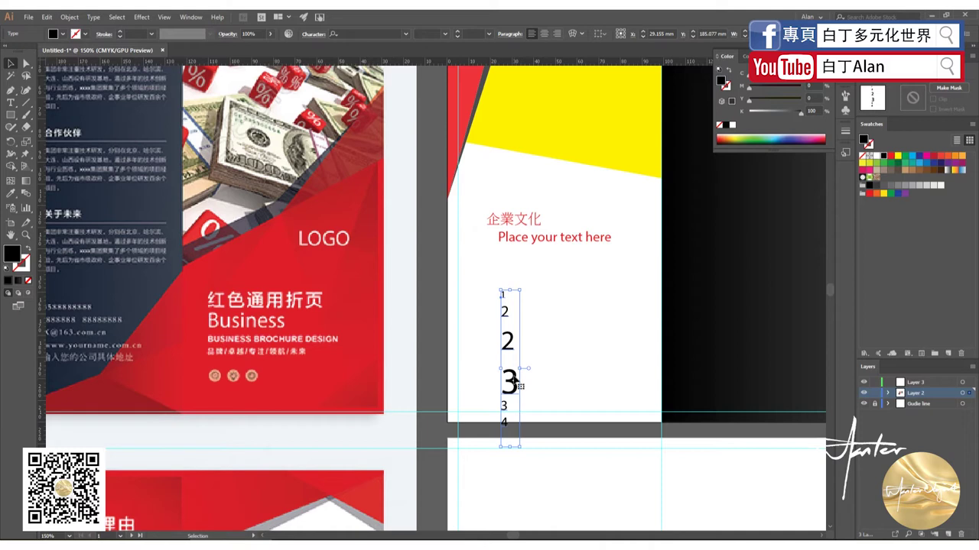
key(t)
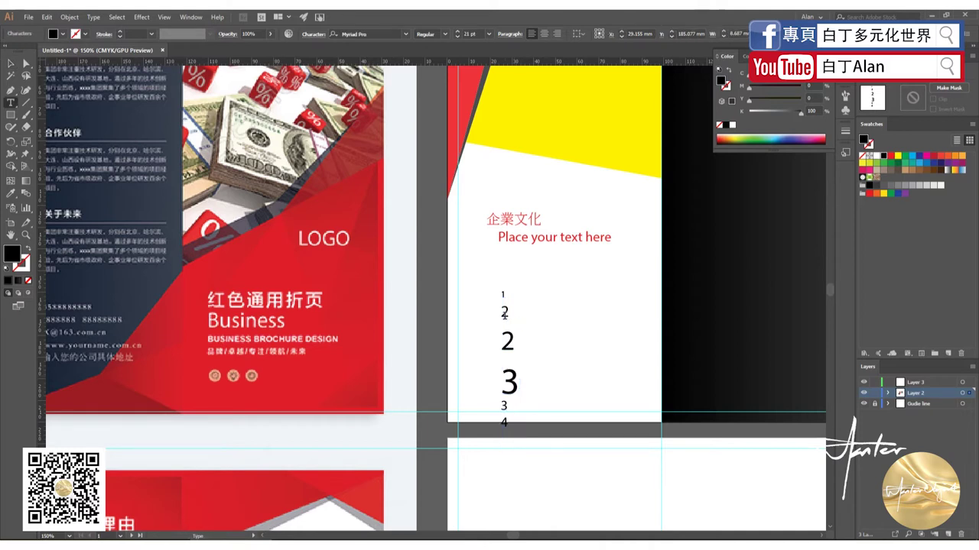
double_click(504, 312)
key(Escape)
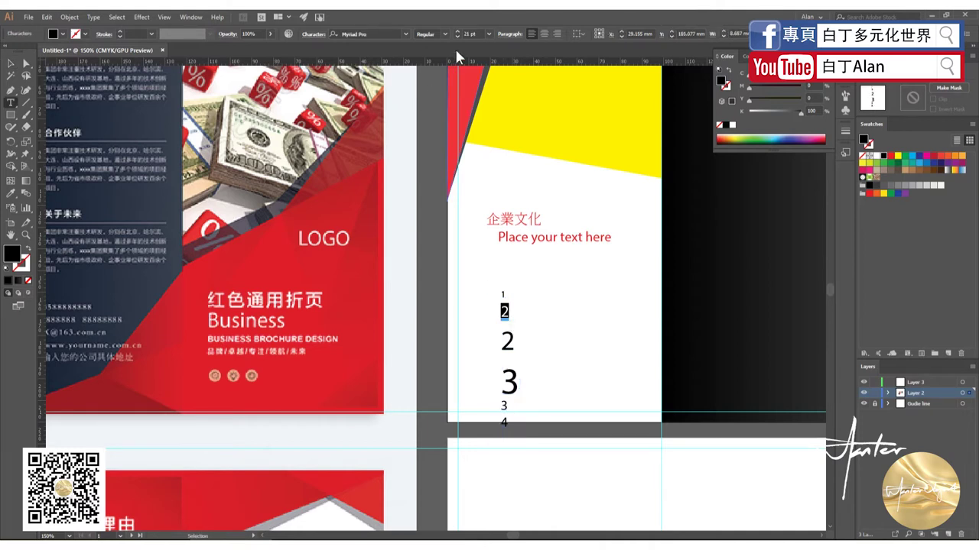
key(Escape)
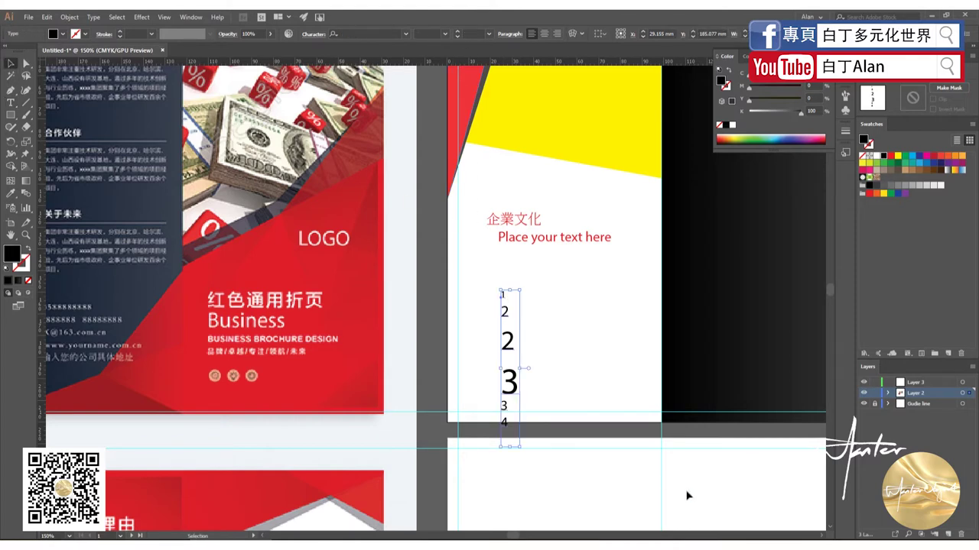
key(Delete)
scroll(597, 337, down, 2)
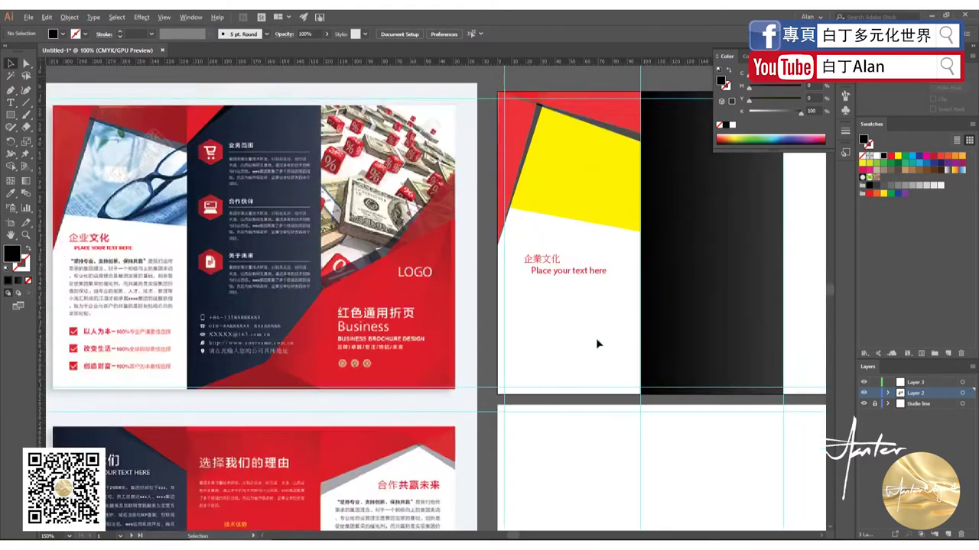
scroll(551, 288, up, 2)
mouse_move(600, 323)
mouse_down()
mouse_move(578, 273)
mouse_move(626, 268)
mouse_up()
click(579, 300)
shift+click(573, 288)
click(614, 300)
scroll(604, 310, down, 2)
scroll(604, 310, up, 1)
scroll(611, 290, up, 1)
click(624, 321)
scroll(625, 313, down, 3)
scroll(581, 332, down, 2)
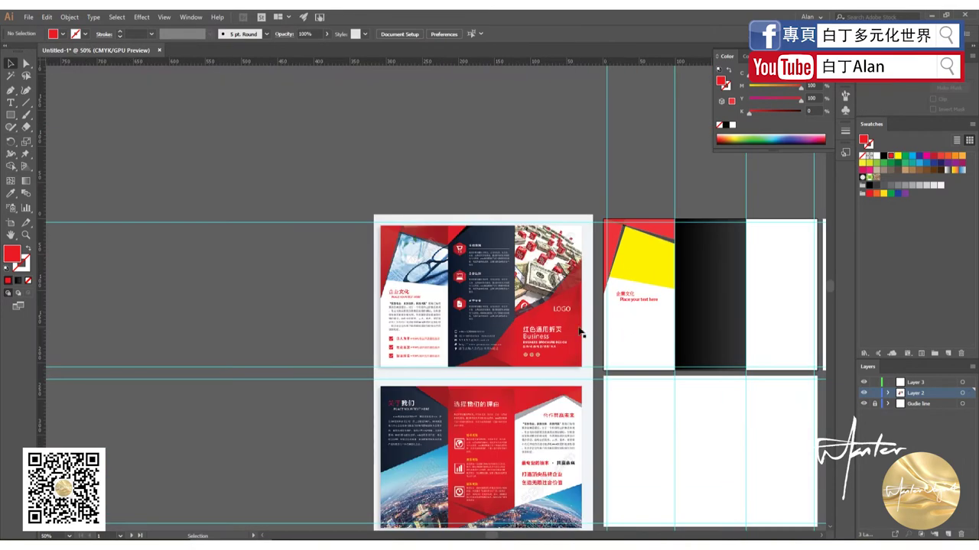
scroll(411, 352, up, 4)
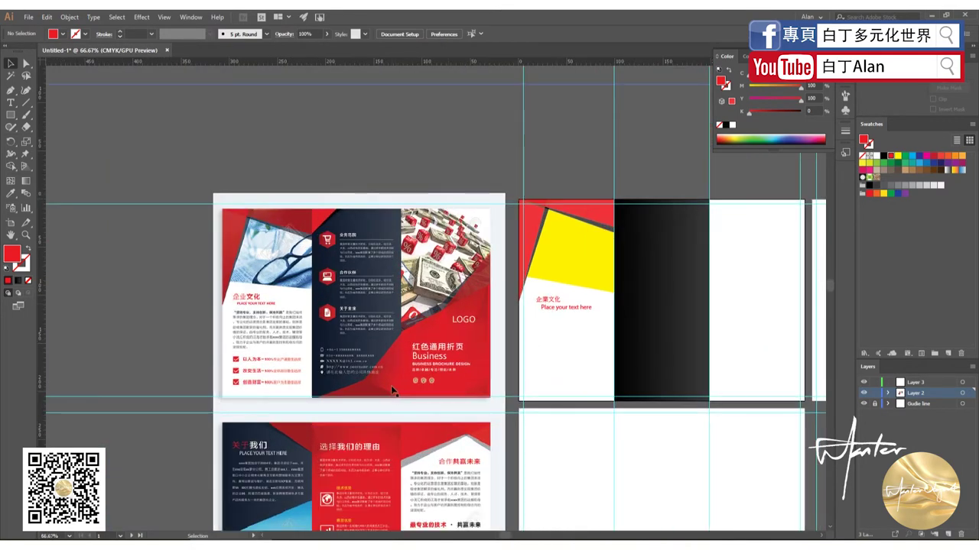
scroll(386, 380, up, 1)
scroll(367, 382, down, 1)
scroll(260, 378, up, 2)
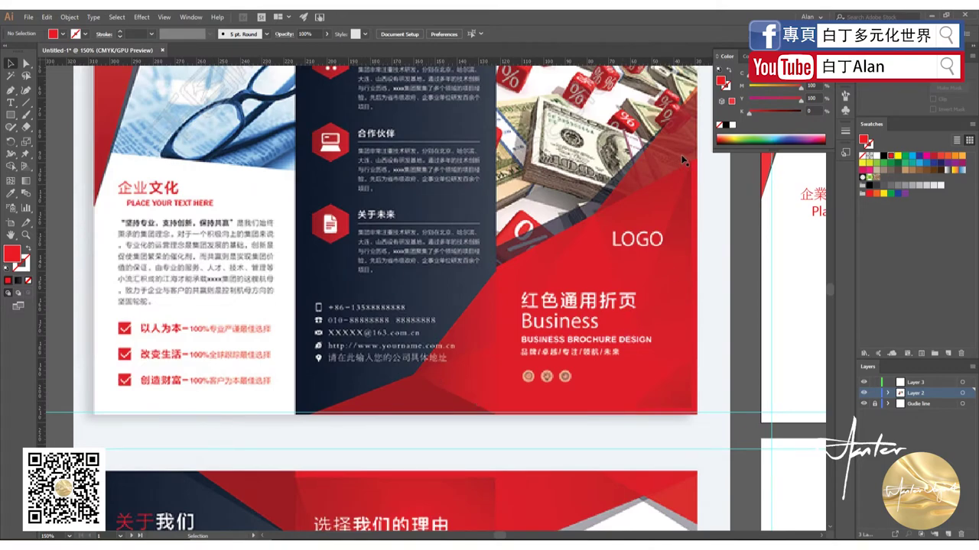
scroll(495, 246, down, 2)
scroll(379, 309, up, 2)
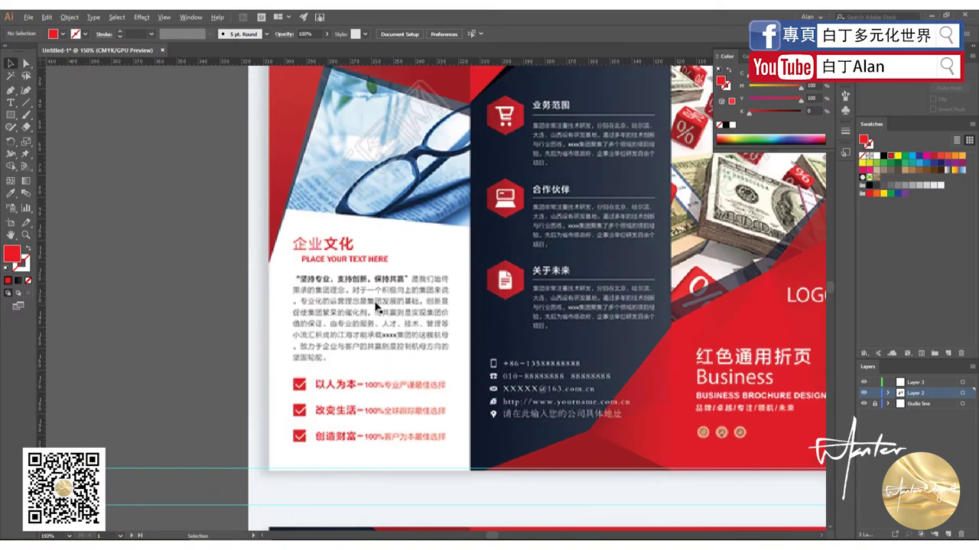
scroll(289, 305, down, 2)
scroll(599, 275, up, 2)
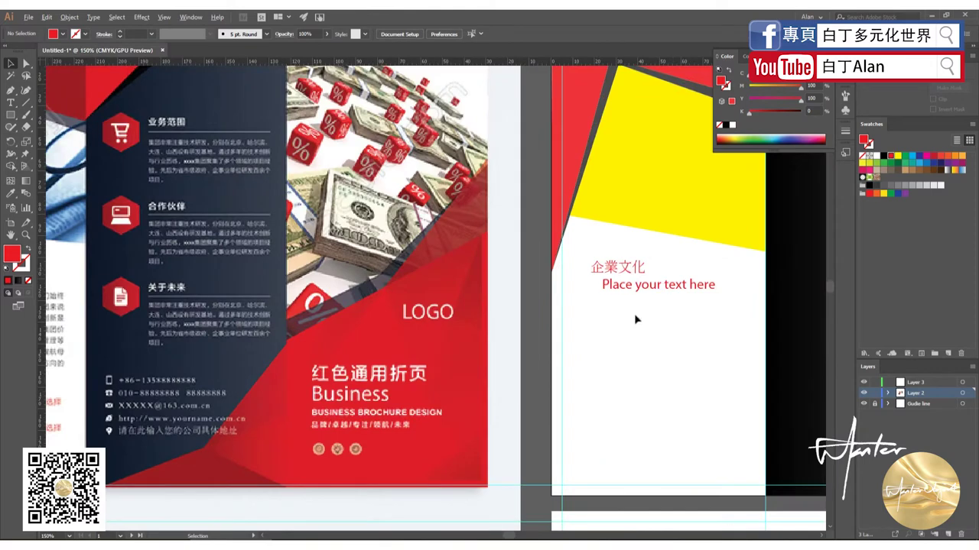
scroll(635, 319, down, 1)
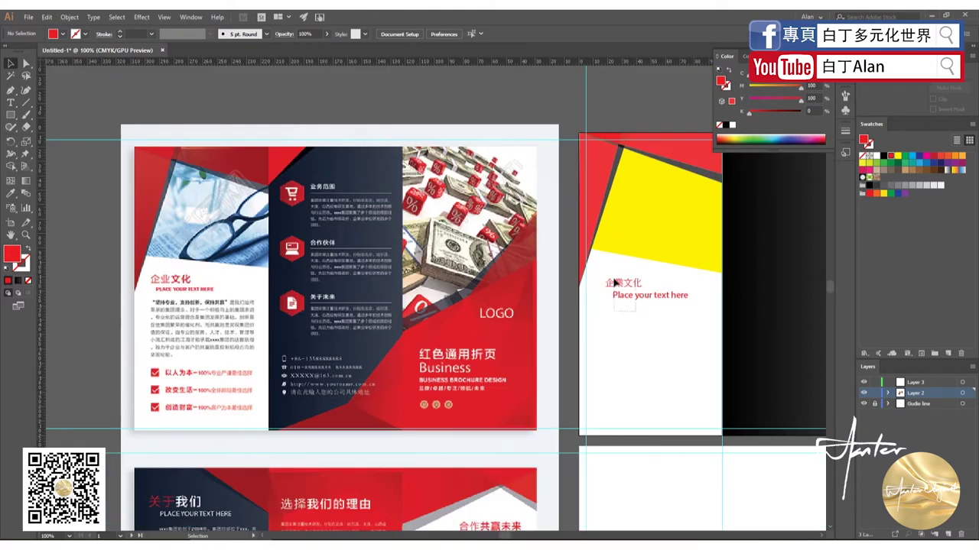
- Rename the layer holding the red and yellow background artwork
click(624, 294)
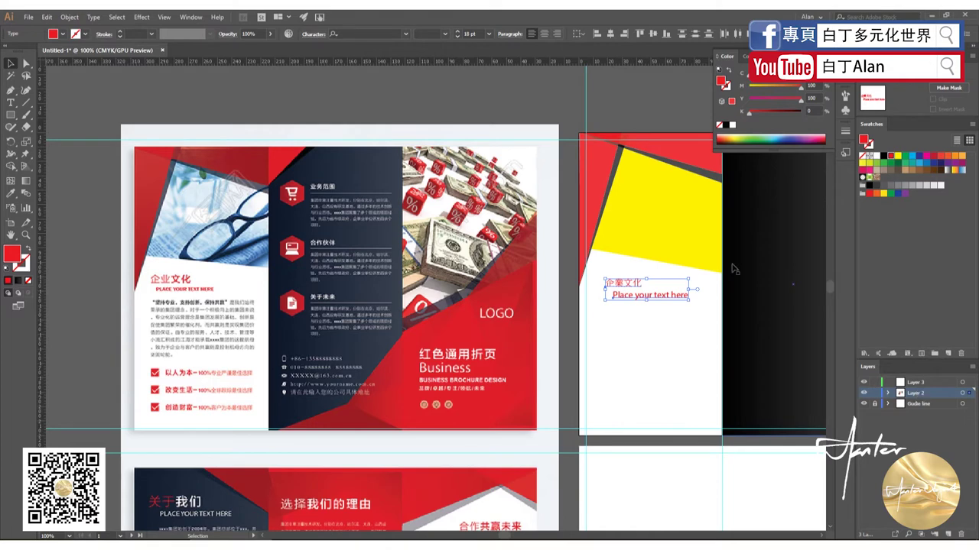
click(594, 134)
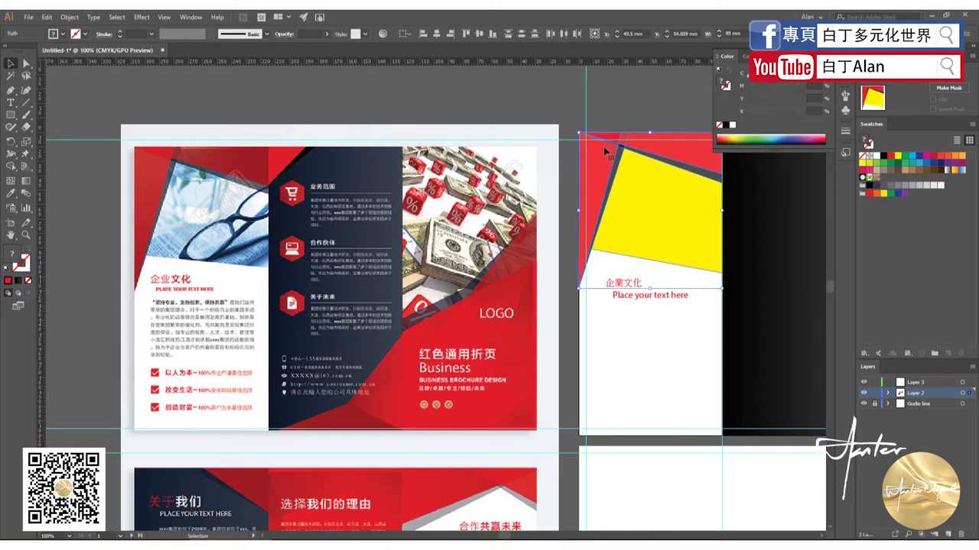
double_click(923, 393)
text(Background)
key(Return)
scroll(197, 187, down, 2)
scroll(451, 195, up, 1)
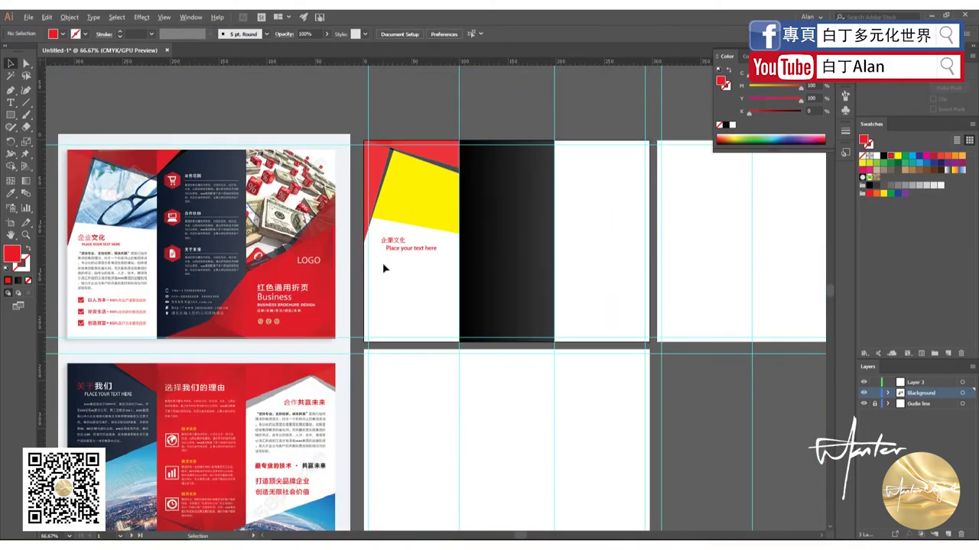
scroll(354, 283, down, 2)
scroll(360, 279, up, 2)
scroll(405, 267, down, 1)
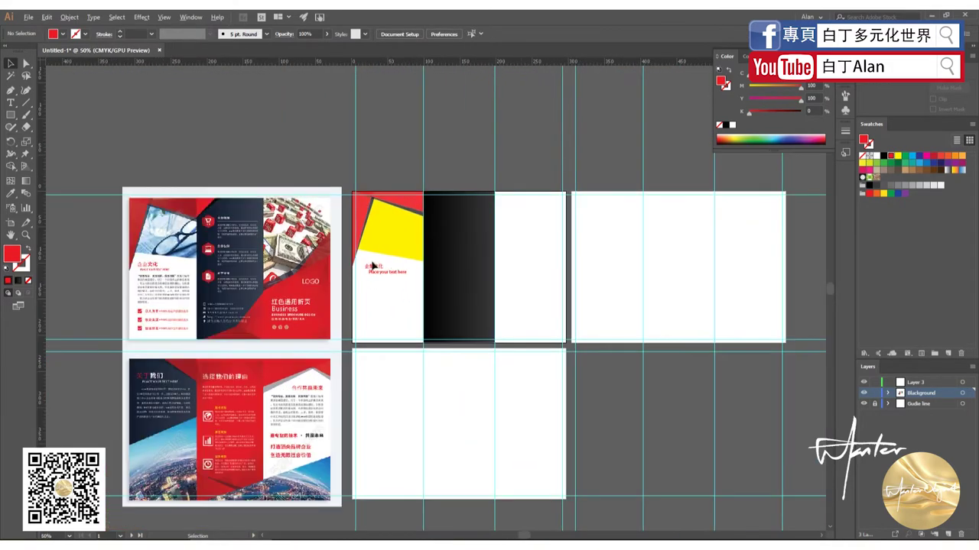
scroll(375, 284, up, 1)
scroll(375, 284, down, 1)
scroll(740, 330, up, 1)
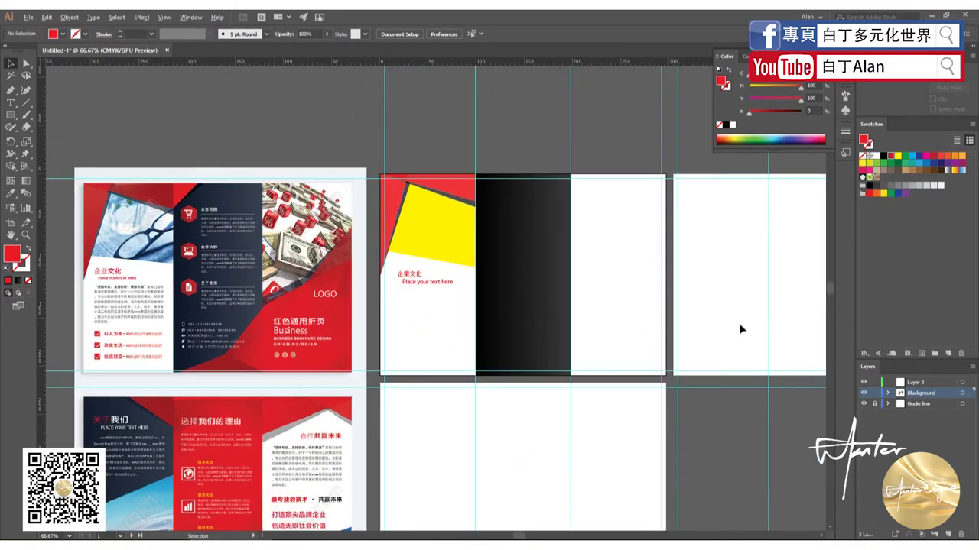
- Set Layer 3's layer colour to light blue in Layer Options
double_click(901, 384)
click(465, 254)
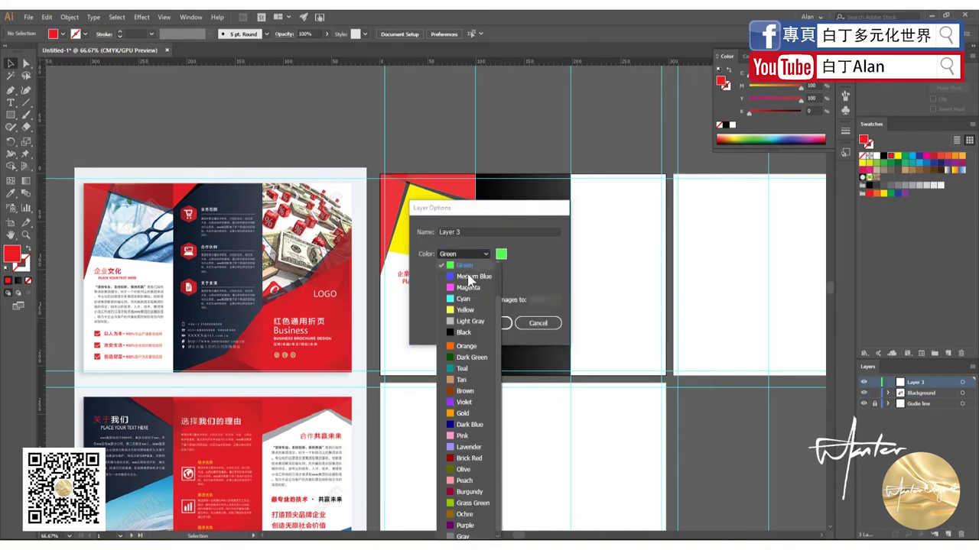
scroll(469, 280, up, 1)
click(466, 276)
click(478, 324)
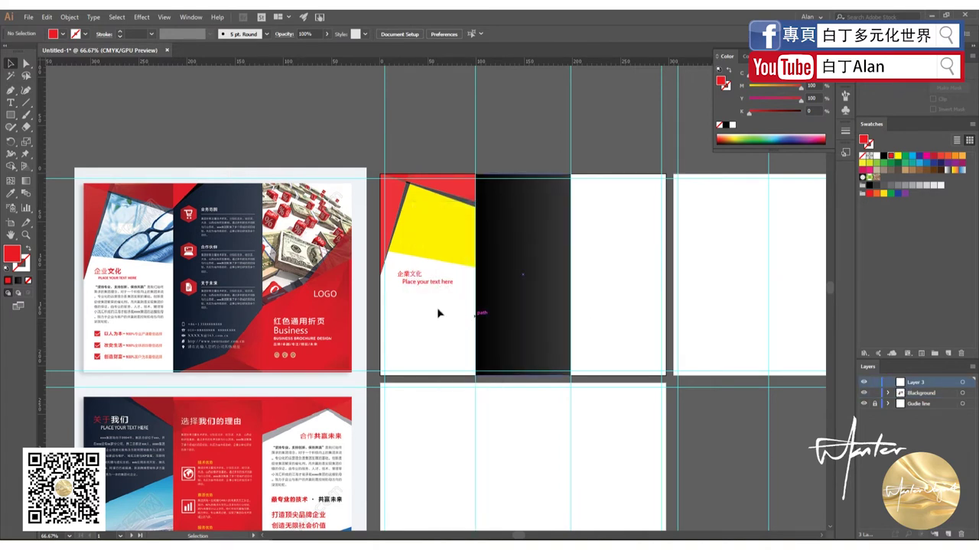
- Make Layer 3 the active layer and rename it as the text layer
click(405, 276)
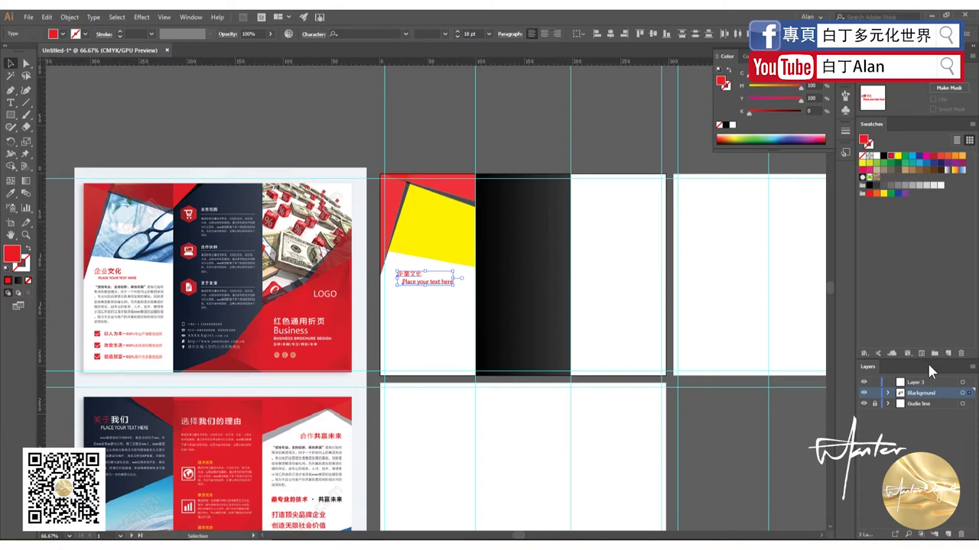
click(888, 393)
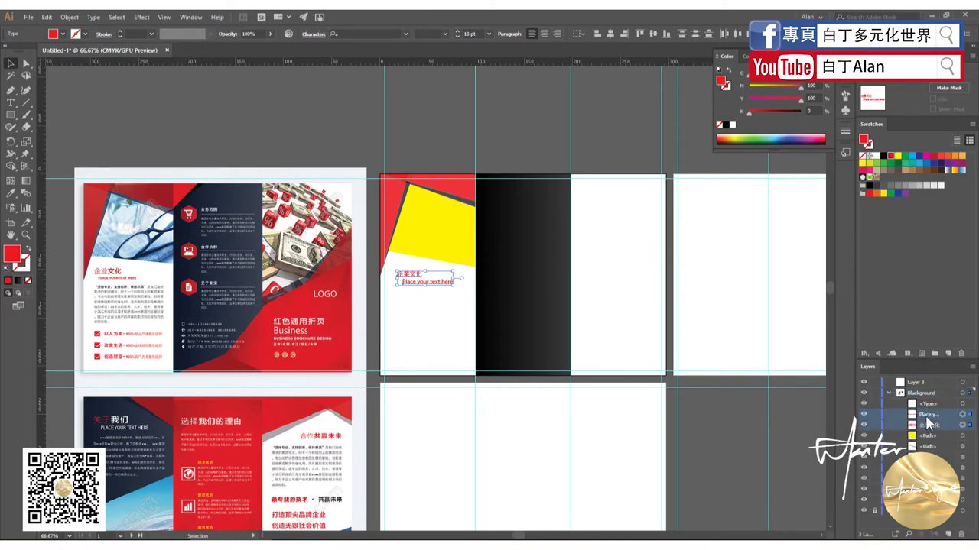
click(921, 382)
click(888, 393)
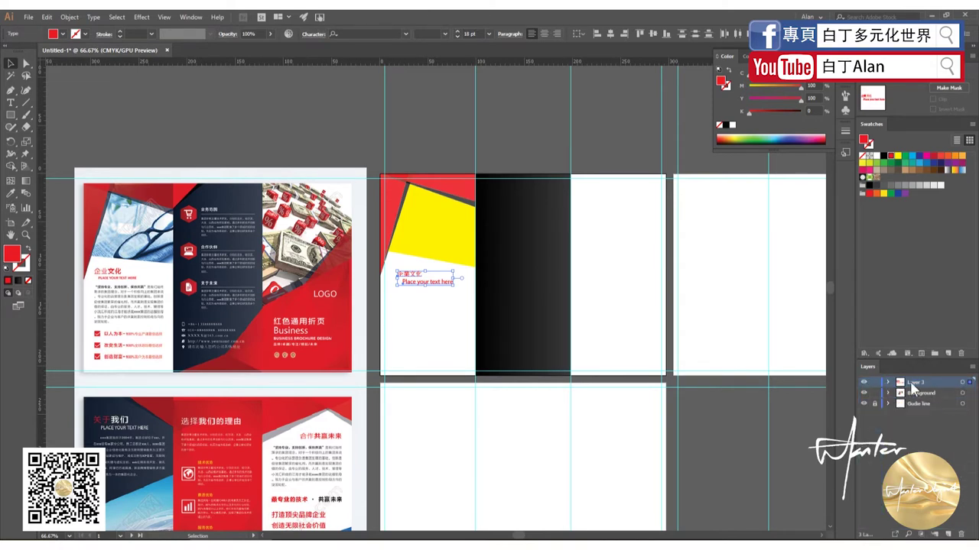
double_click(913, 383)
text(text)
click(231, 133)
key(ctrl+minus)
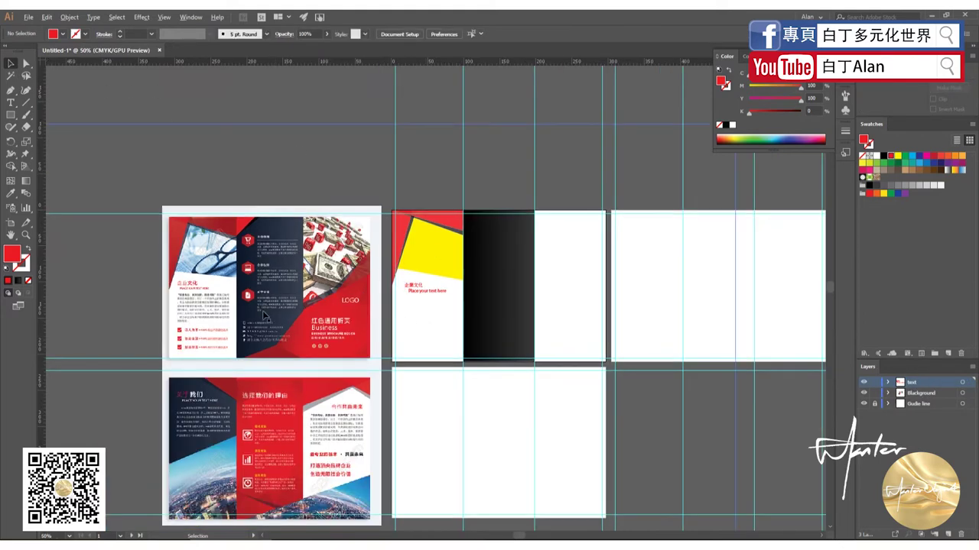
scroll(264, 315, up, 2)
- Add a 12 pt placeholder text block on the second panel
key(t)
click(555, 321)
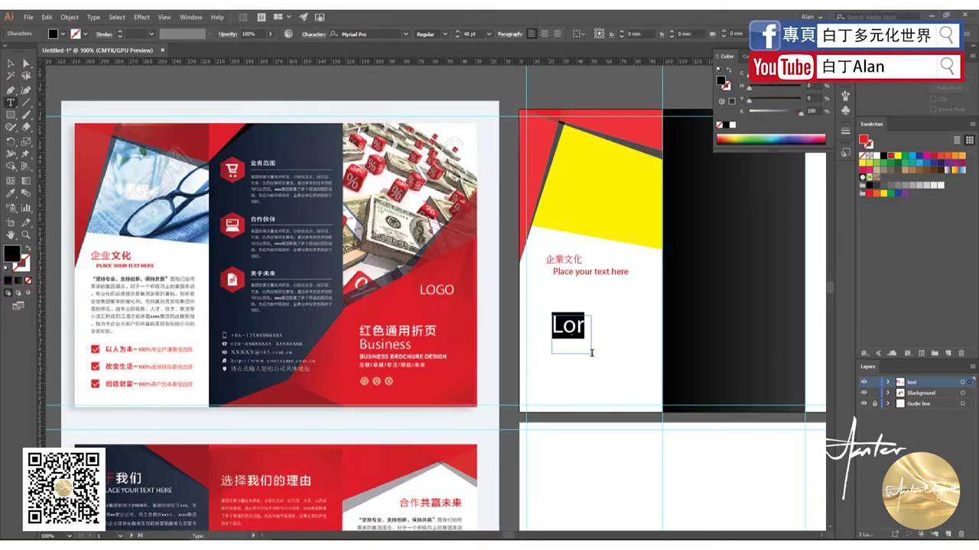
click(10, 63)
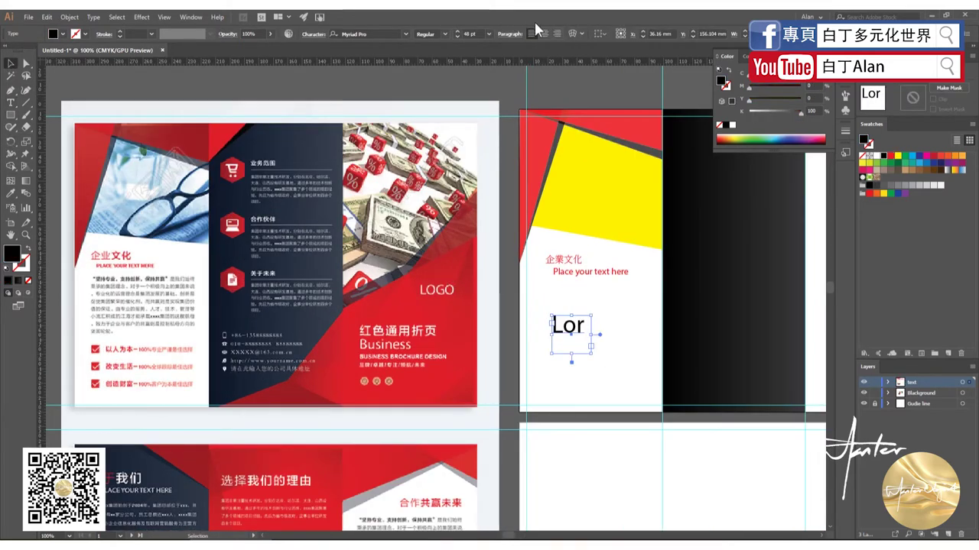
click(491, 33)
click(500, 125)
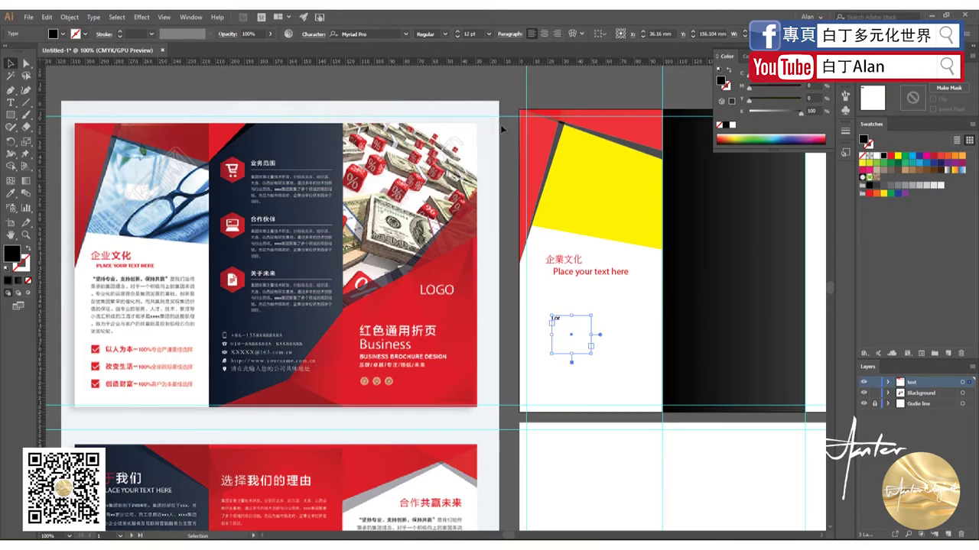
double_click(566, 326)
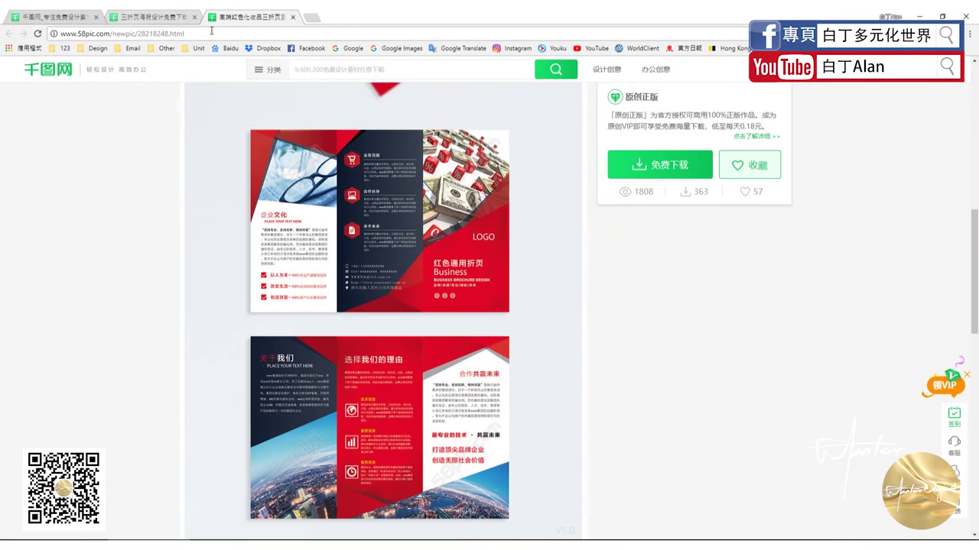
- Search Google for 三字經 in a new tab and select the first result's Chinese snippet
click(311, 17)
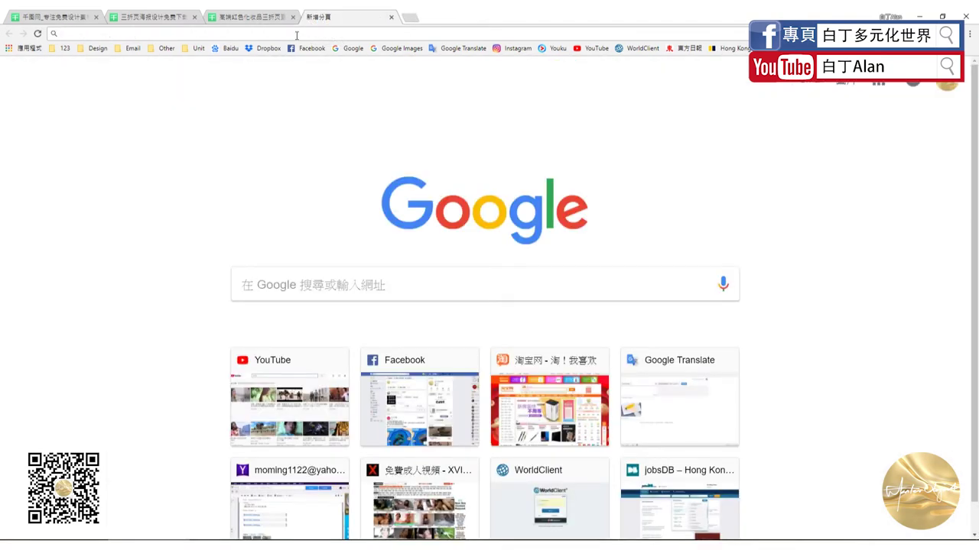
text(三)
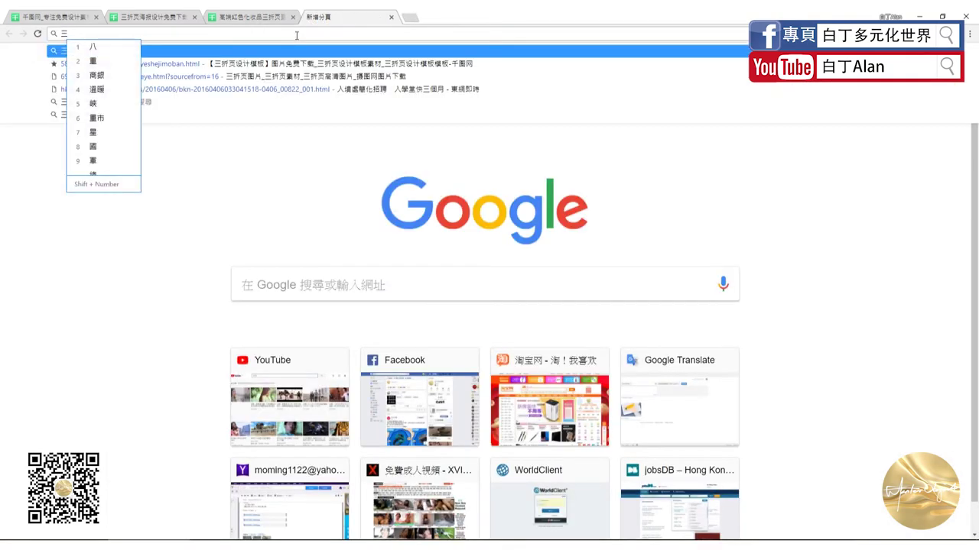
text(字經)
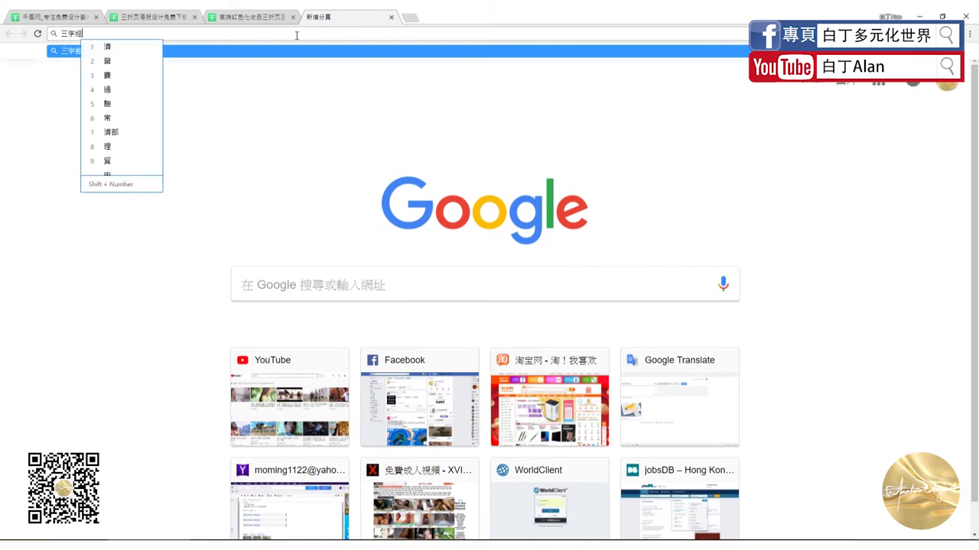
key(Return)
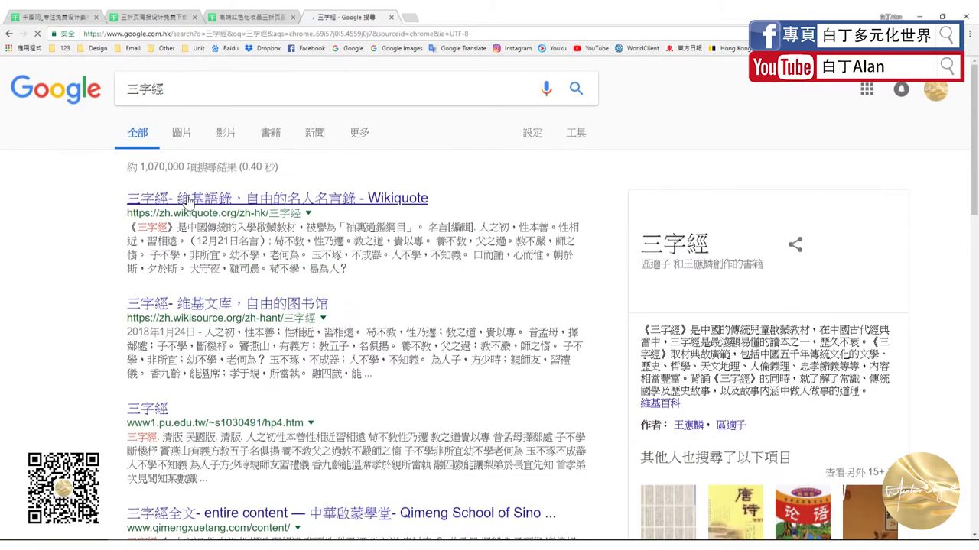
drag(177, 227, 353, 264)
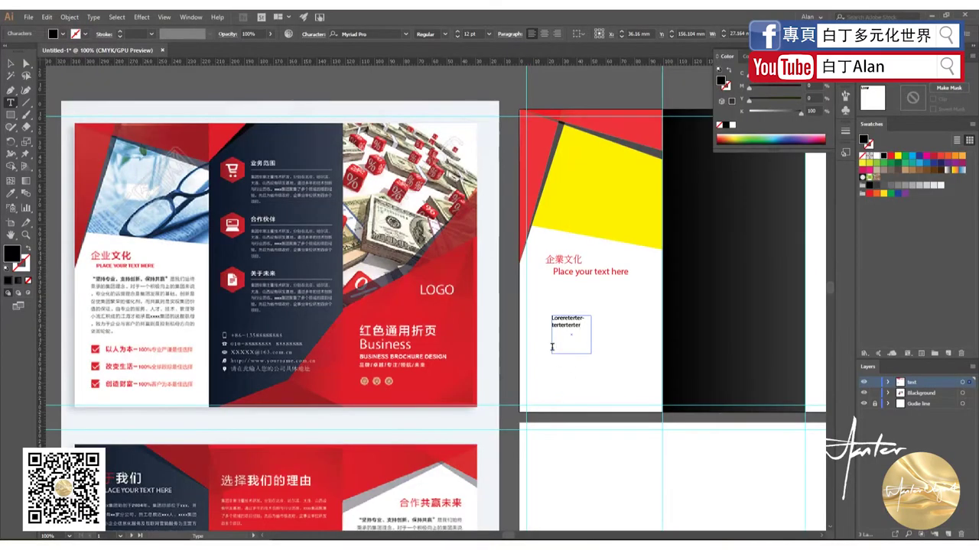
- Paste the copied 三字經 text into the frame and enlarge the frame left, right and upward
drag(581, 329, 537, 312)
key(ctrl+v)
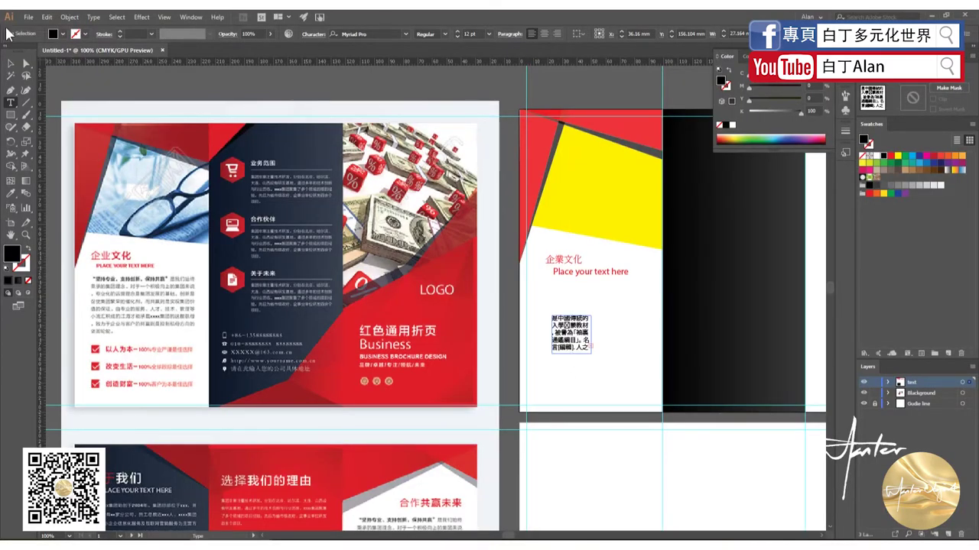
click(11, 64)
key(ctrl+equal)
scroll(592, 337, up, 2)
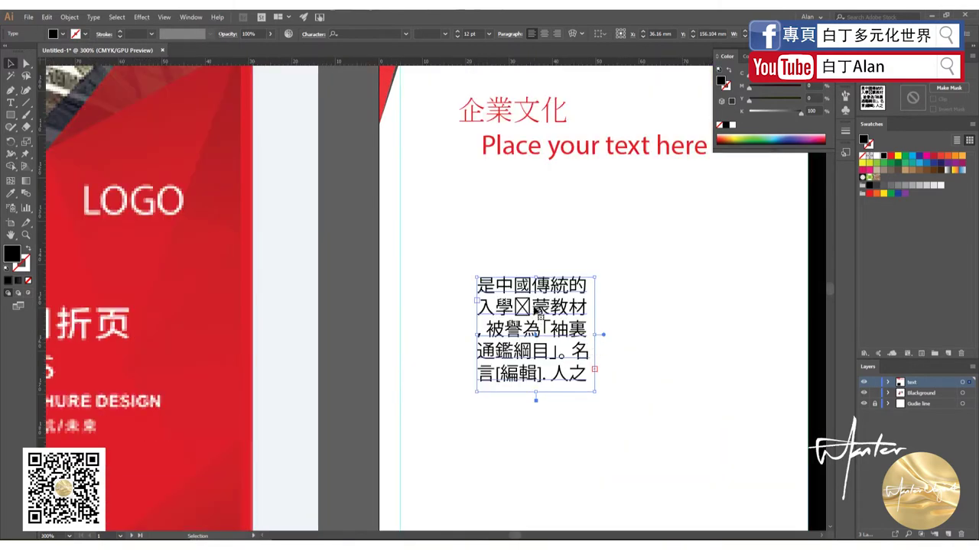
drag(478, 336, 438, 336)
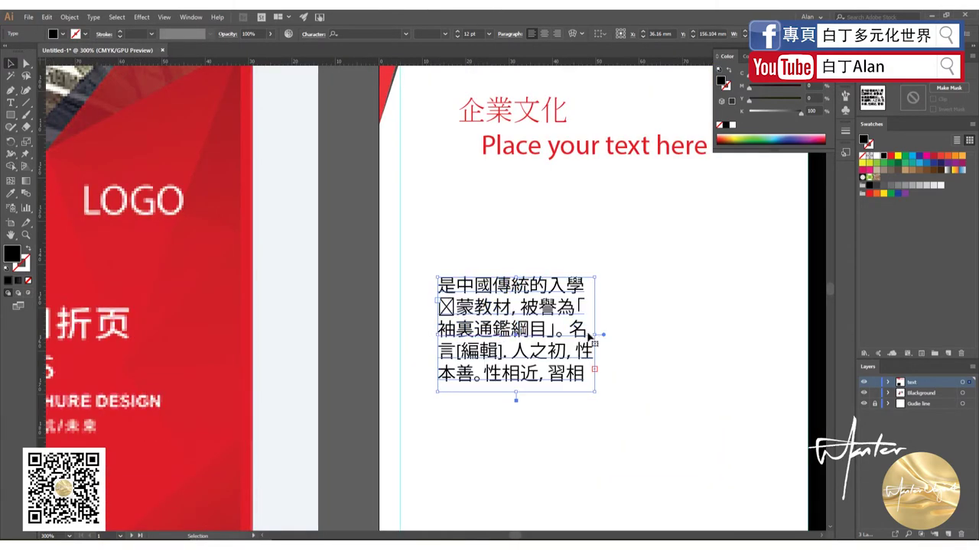
drag(594, 335, 785, 332)
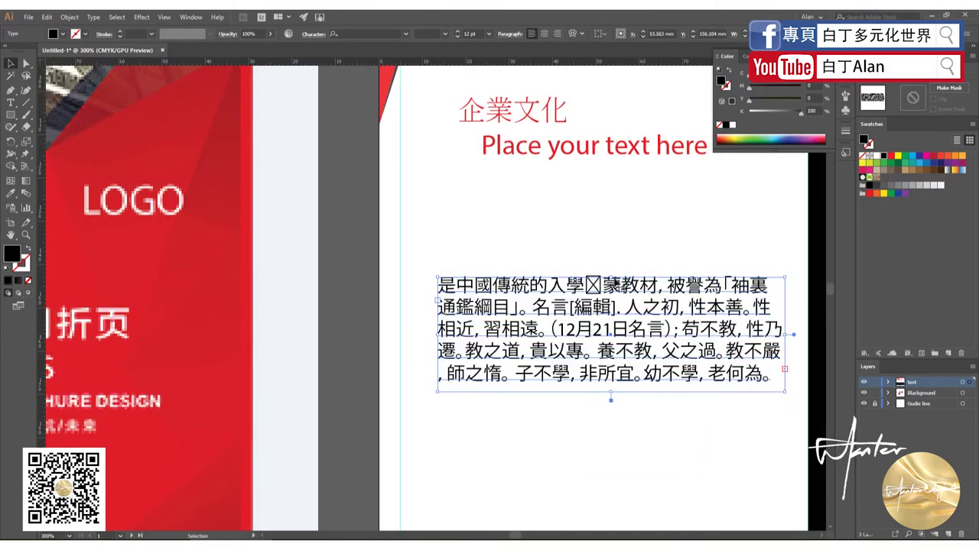
drag(614, 276, 614, 181)
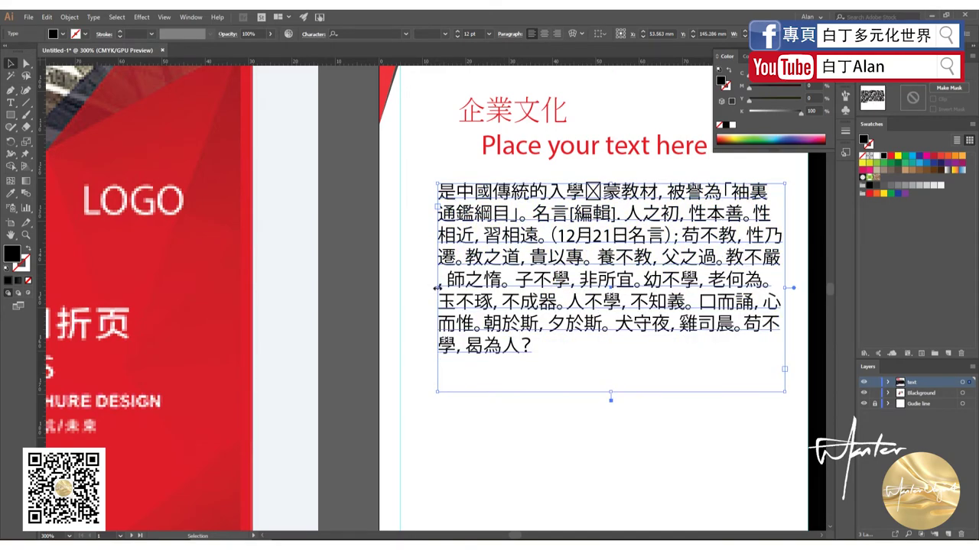
drag(437, 289, 401, 288)
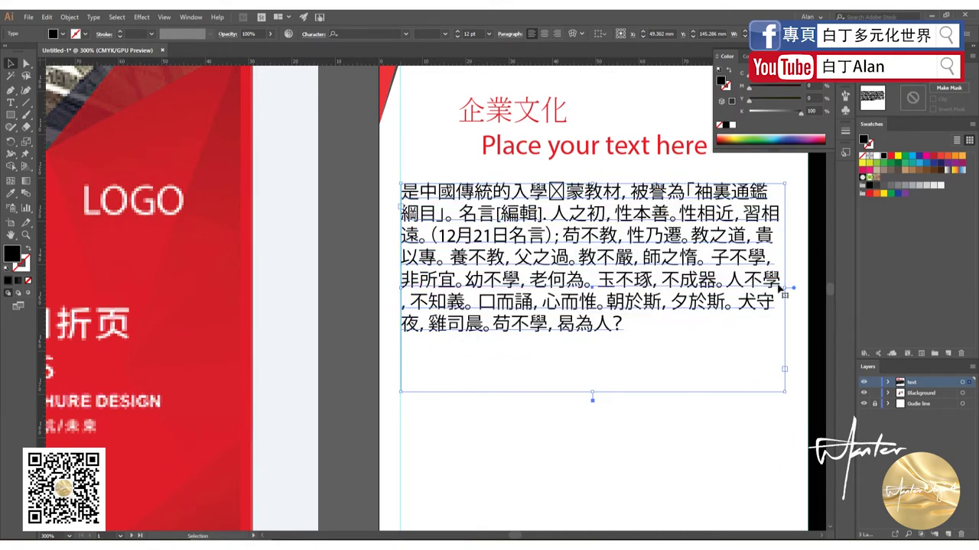
- Add a horizontal guide level with the 企業文化 heading
key(ctrl+minus)
key(ctrl+minus)
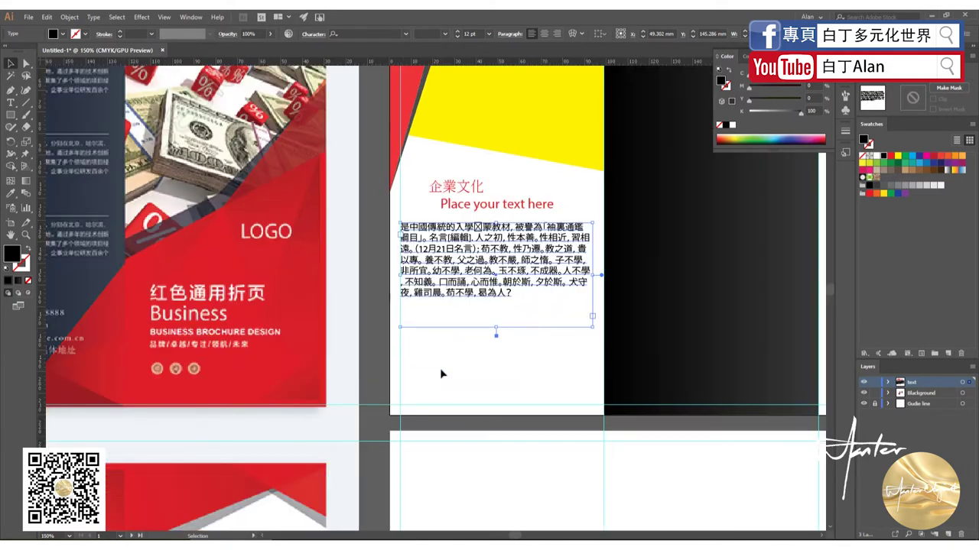
key(ctrl+minus)
key(ctrl+minus)
key(ctrl+plus)
key(ctrl+plus)
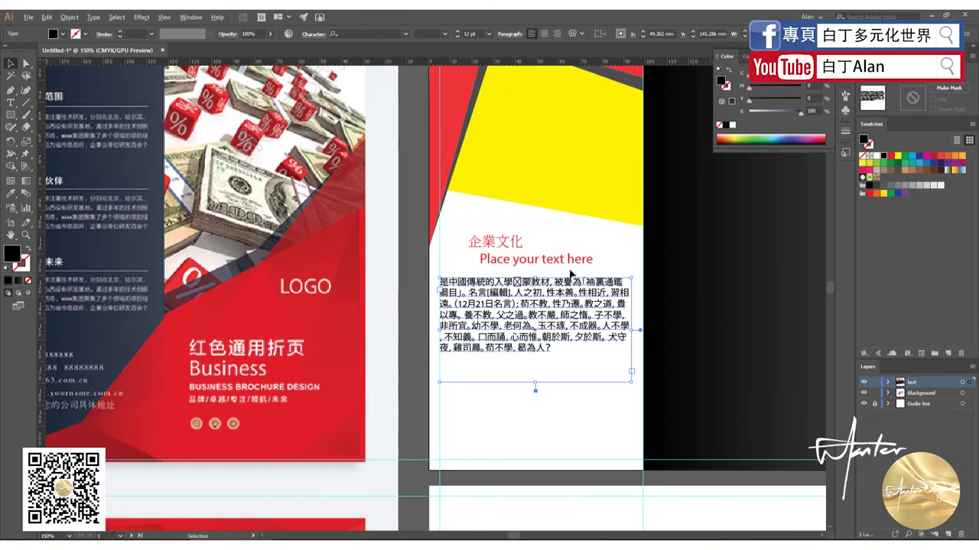
key(ctrl+minus)
key(ctrl+minus)
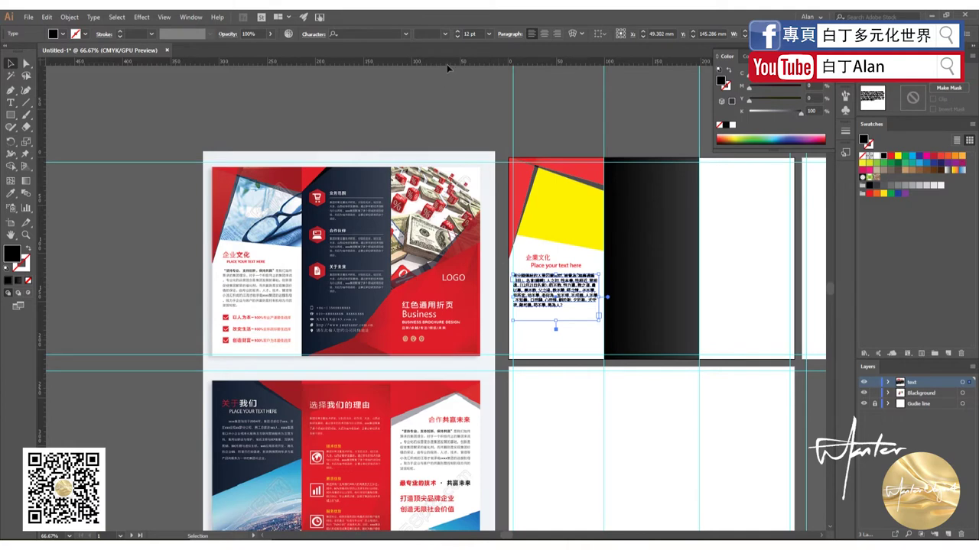
drag(448, 66, 438, 257)
drag(437, 257, 437, 257)
- Check the heading lines' selection, then select the 三字經 body paragraph
scroll(535, 262, up, 4)
scroll(535, 261, down, 2)
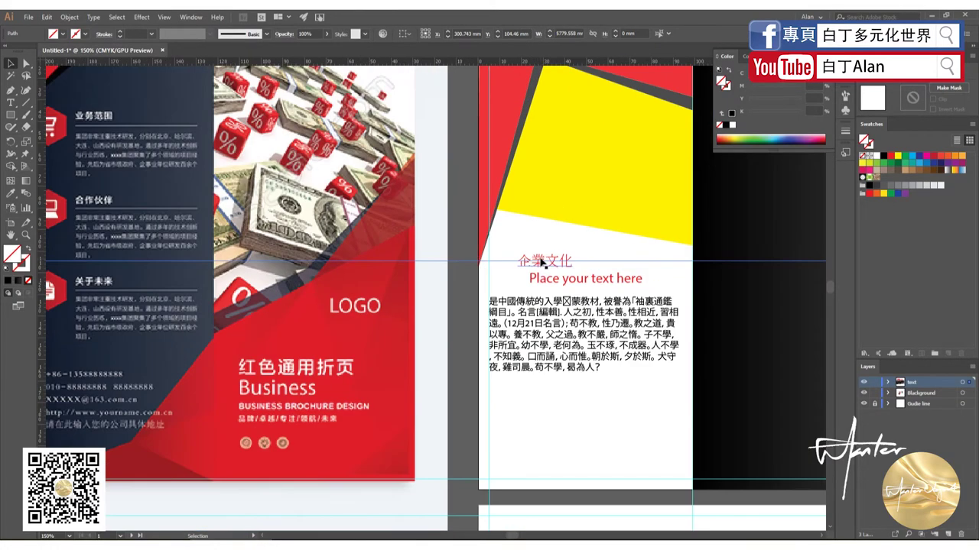
click(545, 261)
shift+click(544, 280)
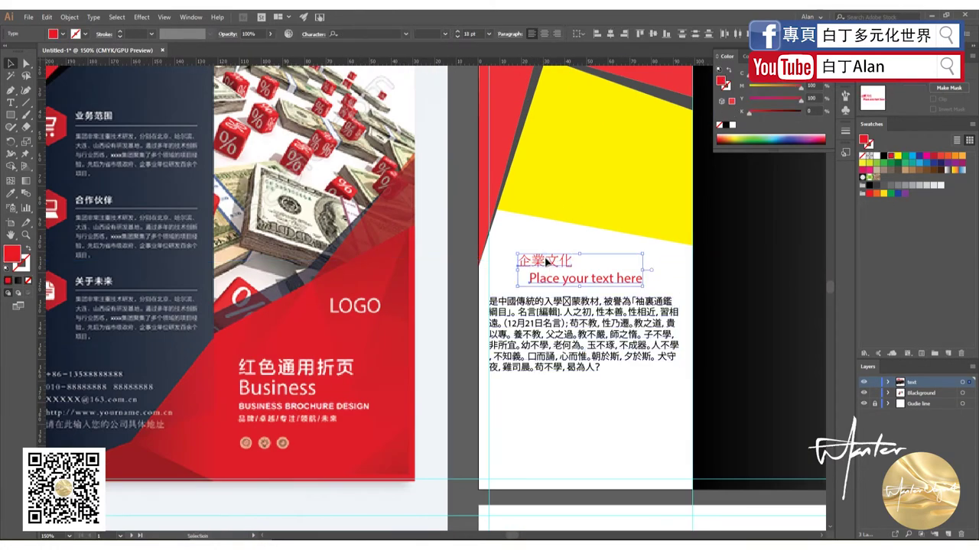
click(543, 236)
scroll(544, 236, down, 2)
scroll(543, 294, up, 2)
click(543, 295)
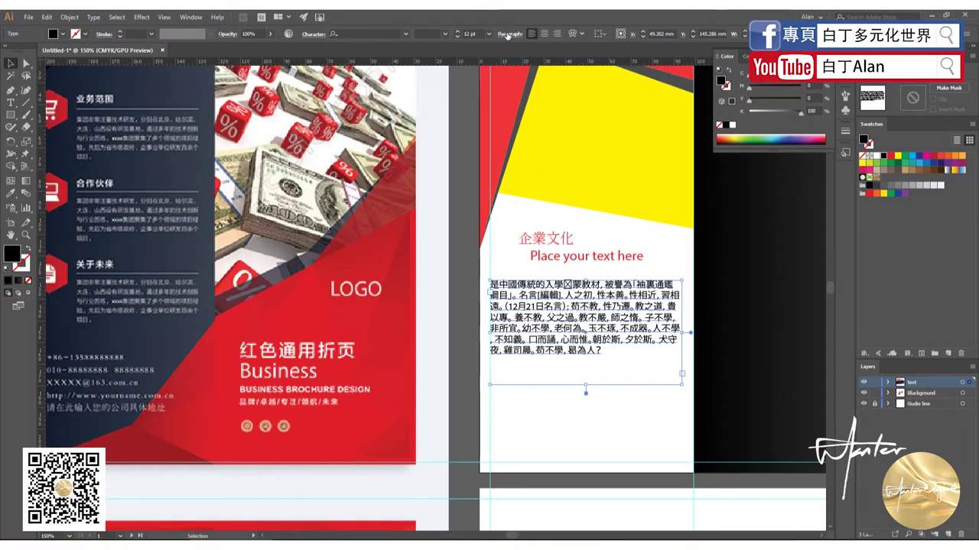
- Justify the body paragraph with its last line aligned left
click(403, 34)
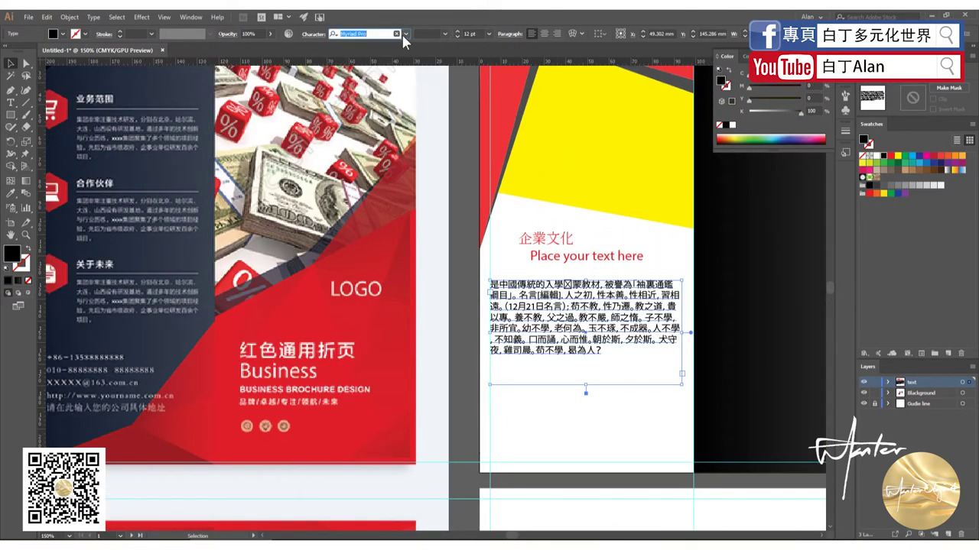
click(499, 34)
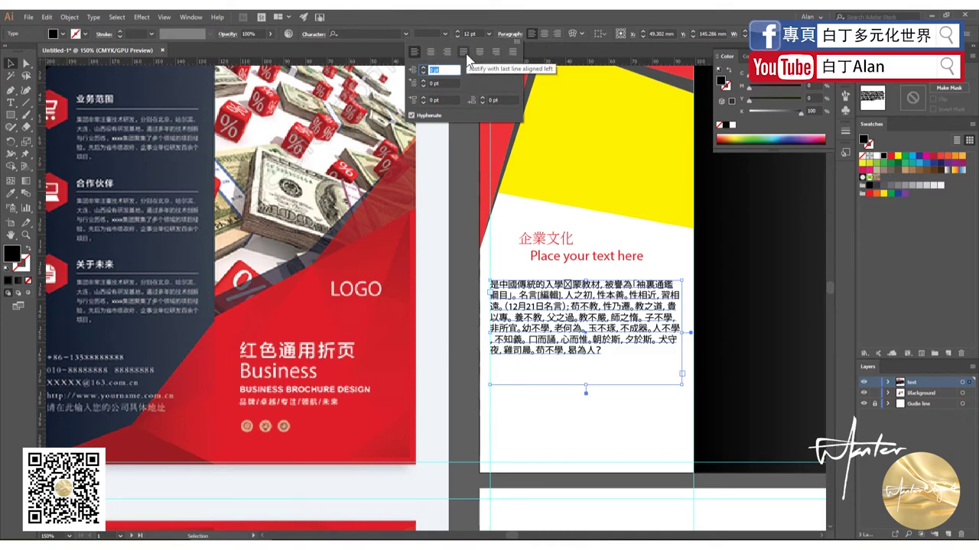
click(466, 55)
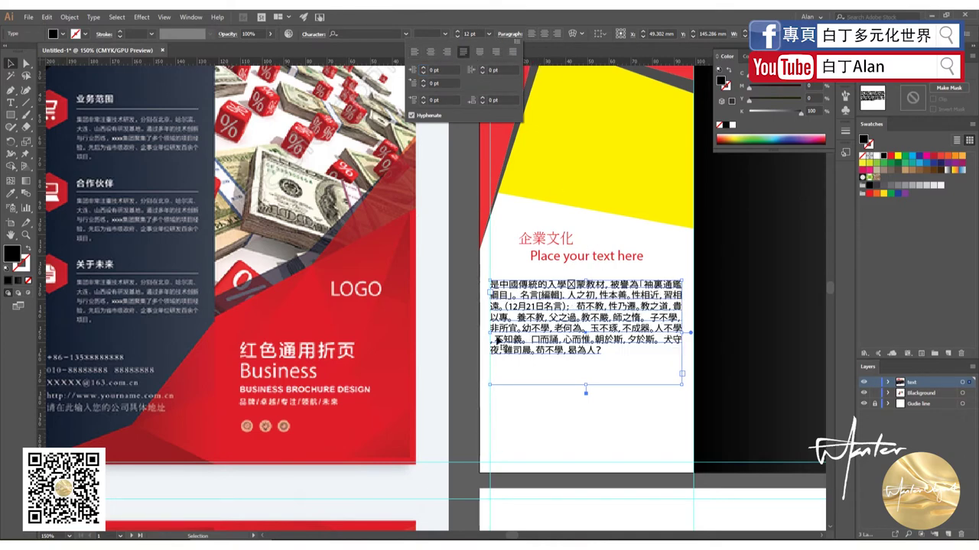
click(413, 51)
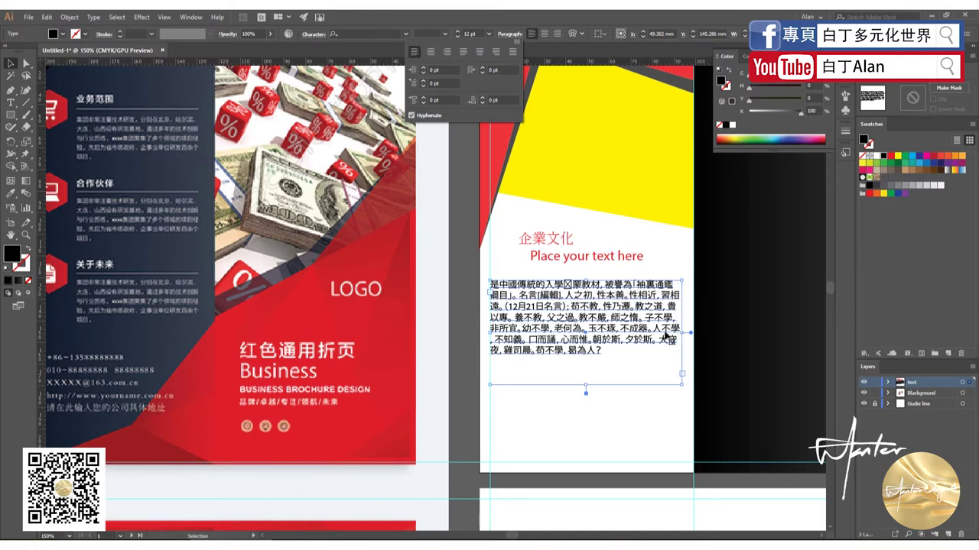
click(463, 51)
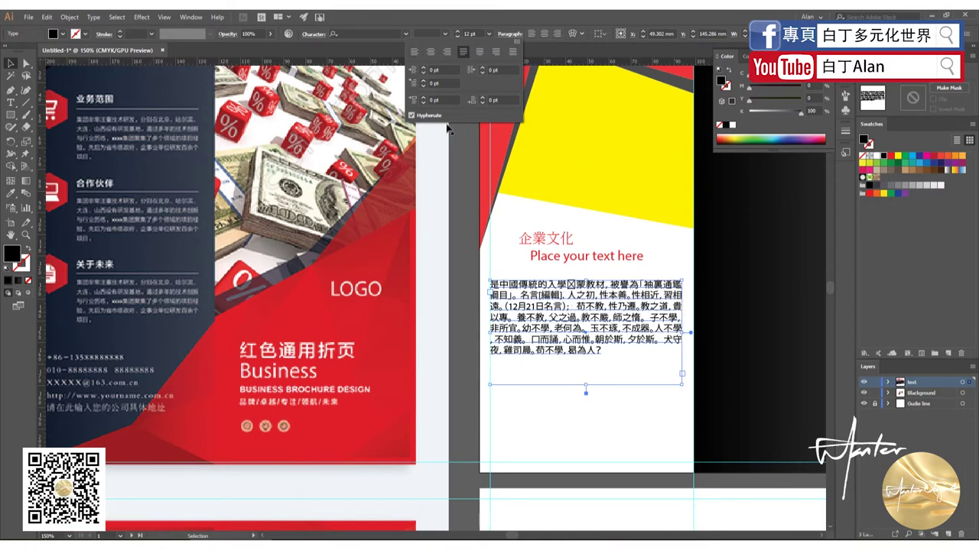
click(422, 121)
click(422, 121)
click(304, 35)
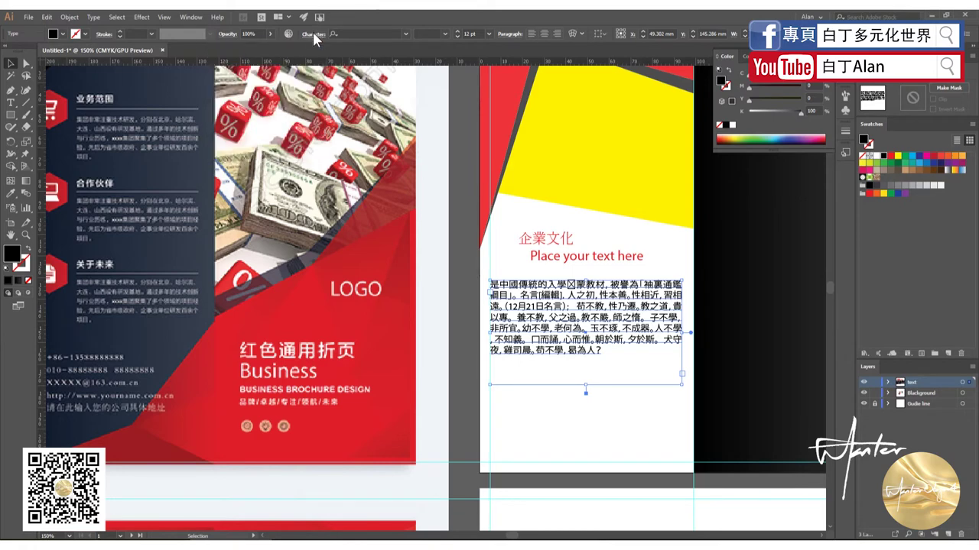
- Set the body paragraph's leading to 18 pt
click(313, 32)
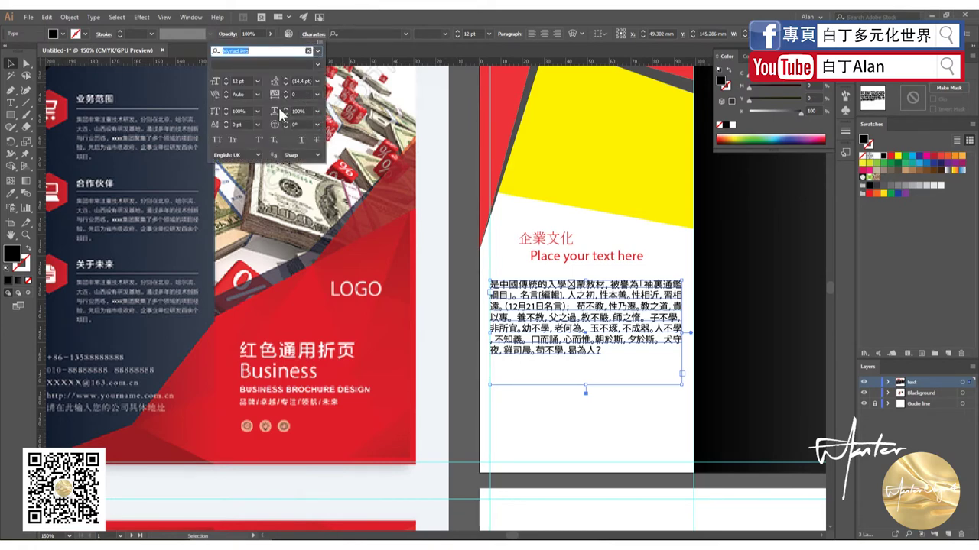
click(247, 81)
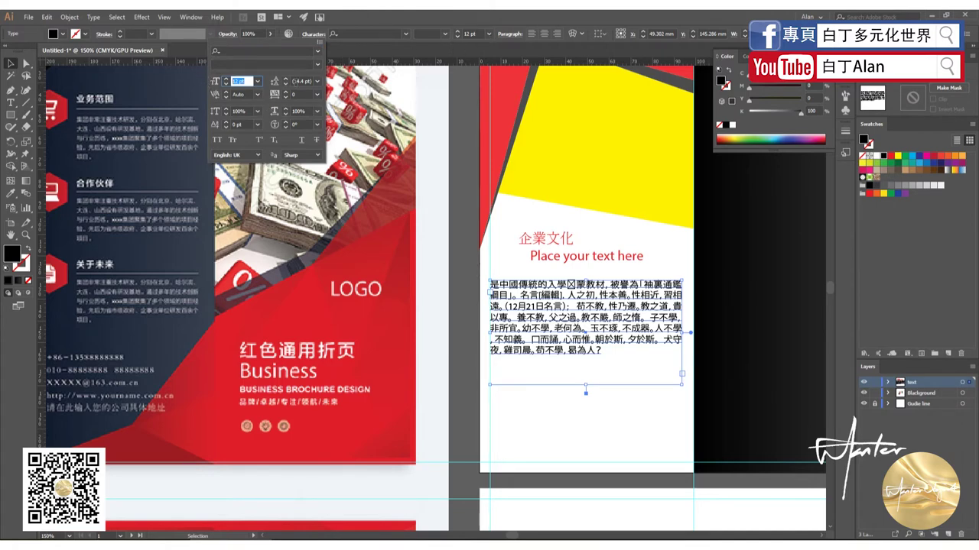
click(317, 82)
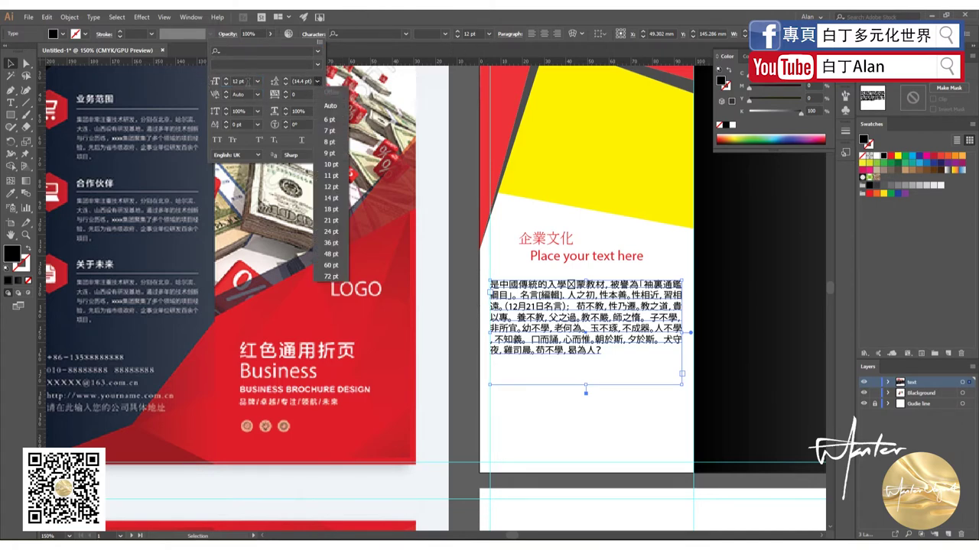
click(264, 96)
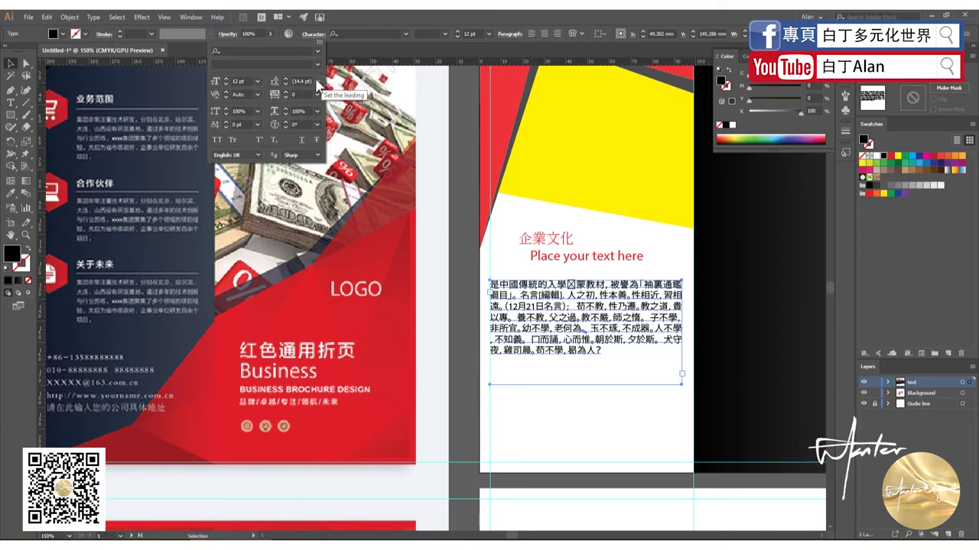
click(317, 82)
click(331, 200)
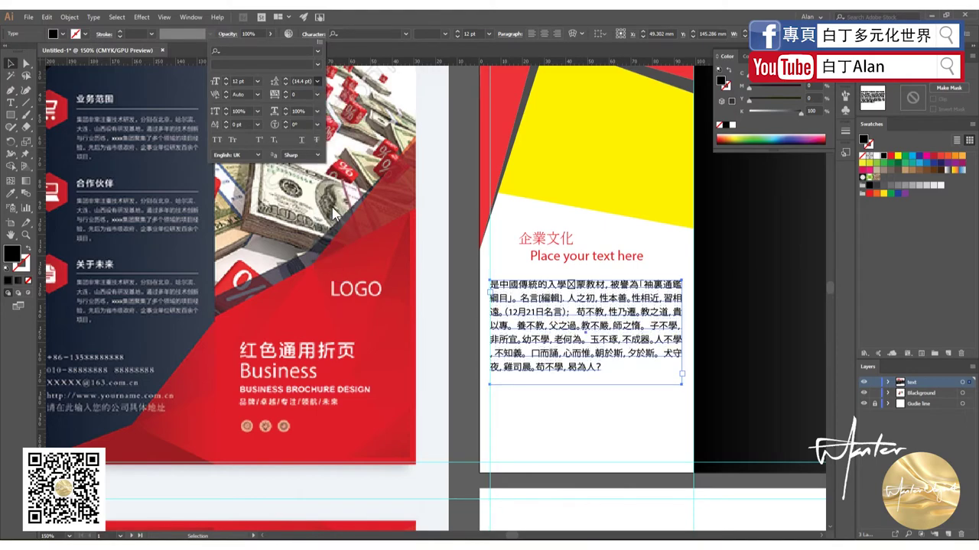
click(469, 251)
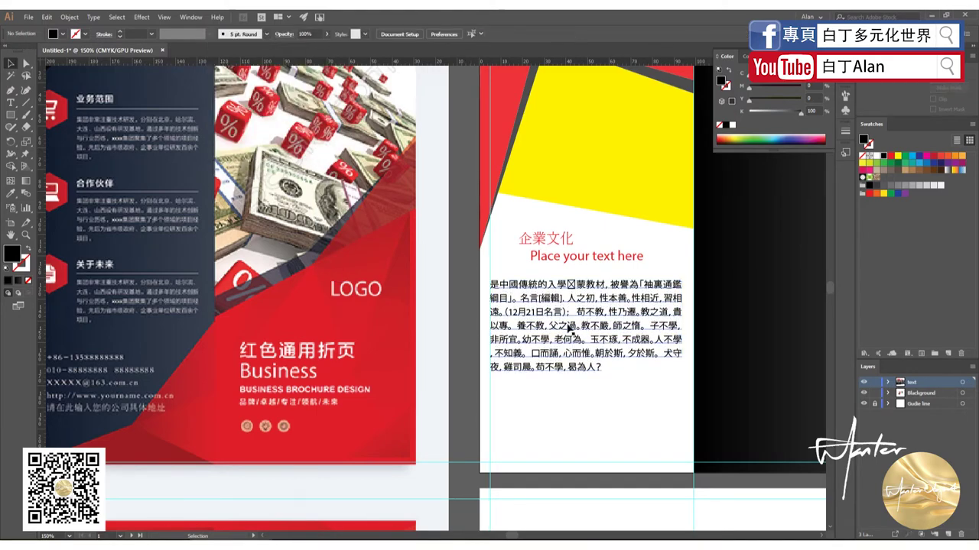
- Zoom into the reference checkbox and place the Pen path's top-left and top-right corners
scroll(573, 329, down, 5)
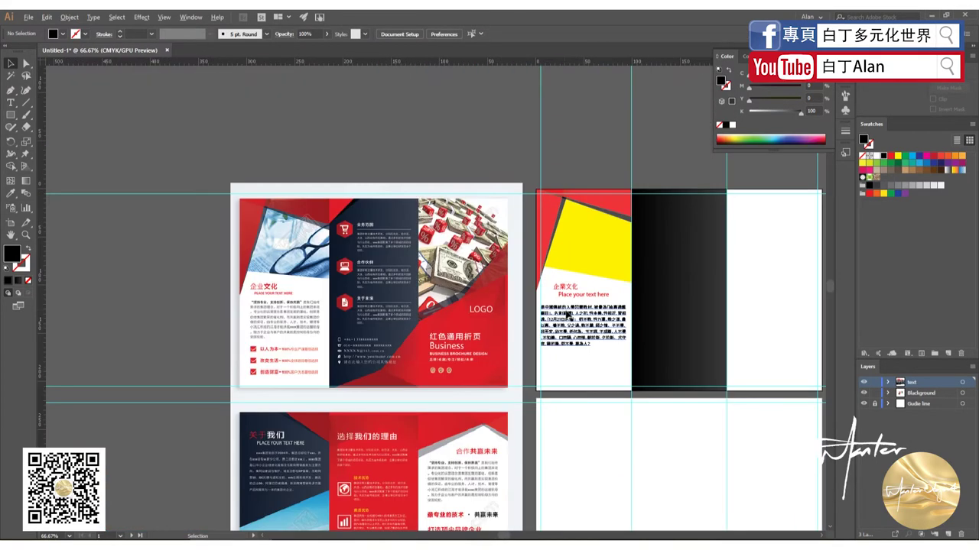
scroll(269, 386, up, 3)
scroll(221, 342, up, 3)
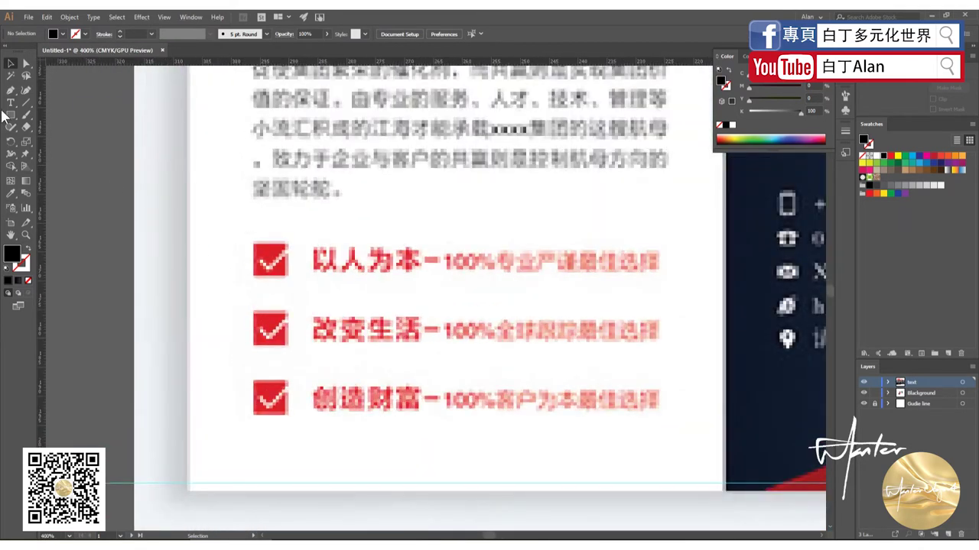
key(shift+c)
scroll(269, 246, up, 3)
key(p)
scroll(214, 240, up, 1)
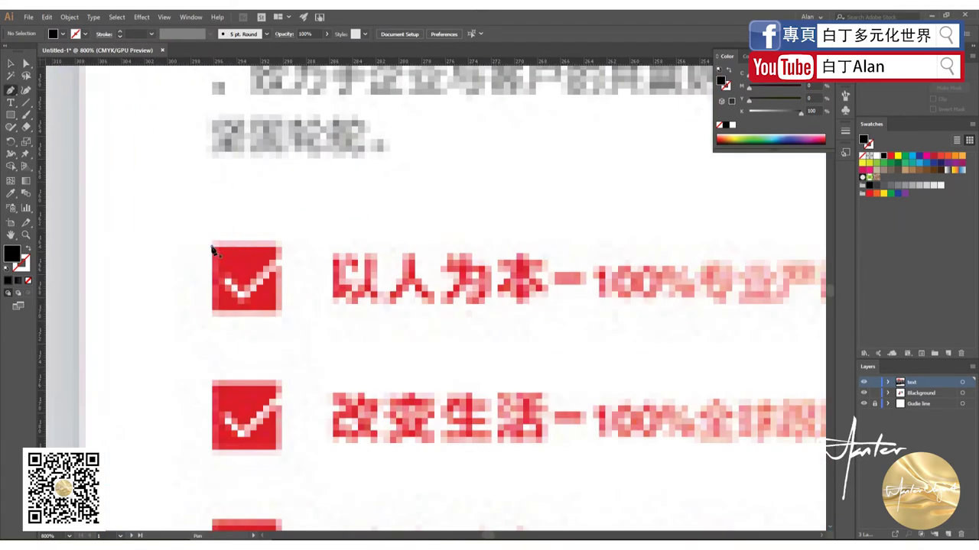
click(215, 248)
mouse_move(283, 249)
mouse_down()
mouse_move(254, 281)
mouse_move(283, 262)
mouse_up()
- Finish tracing the checkbox square with the tick point and bottom corners
scroll(284, 268, up, 1)
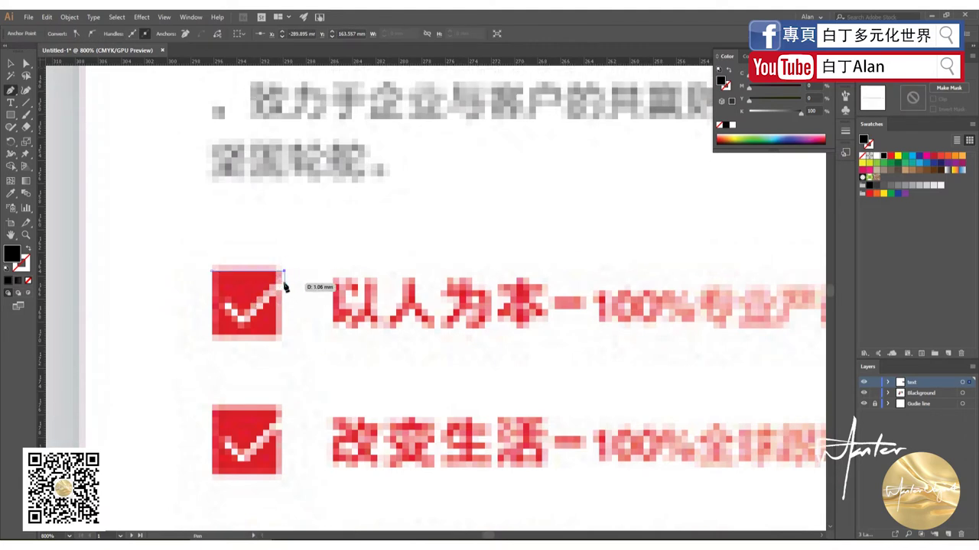
click(240, 315)
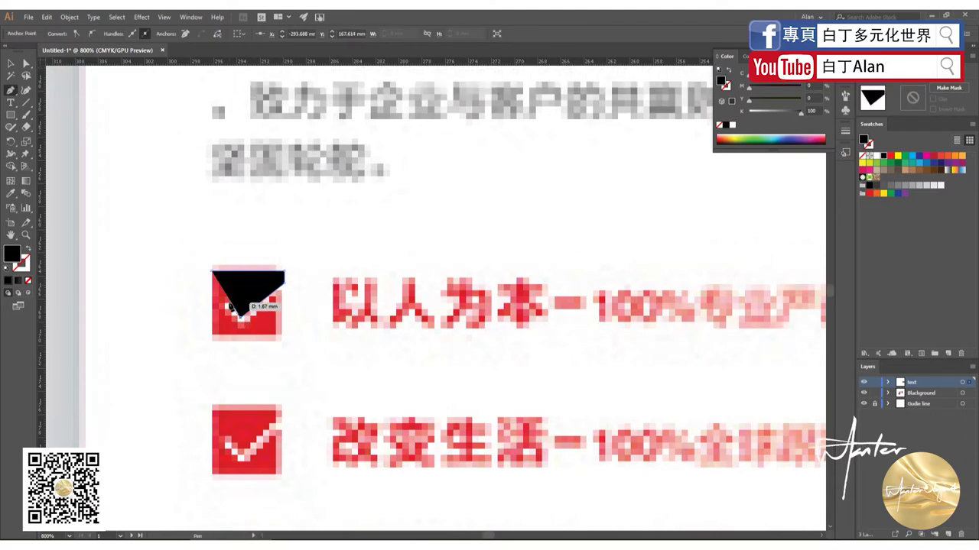
drag(230, 305, 286, 294)
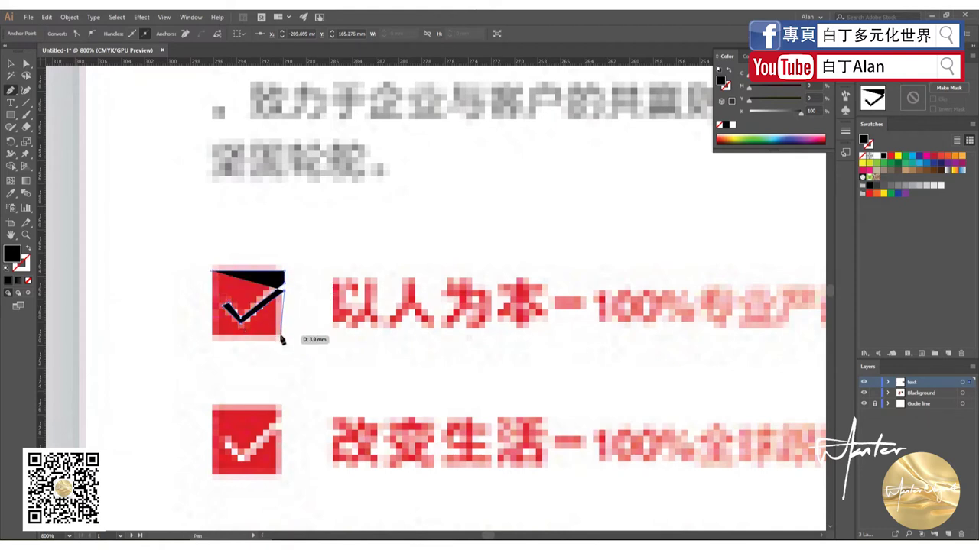
click(284, 335)
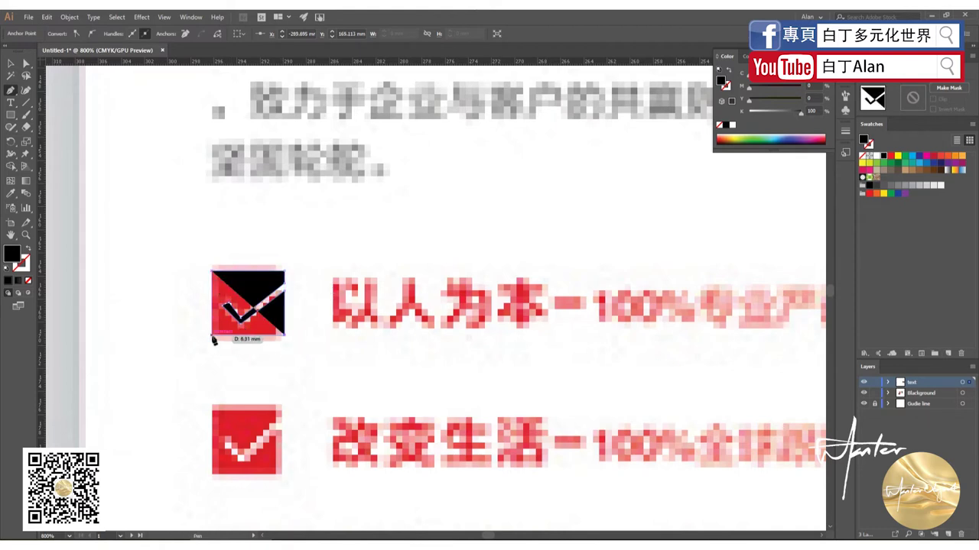
click(214, 337)
click(10, 64)
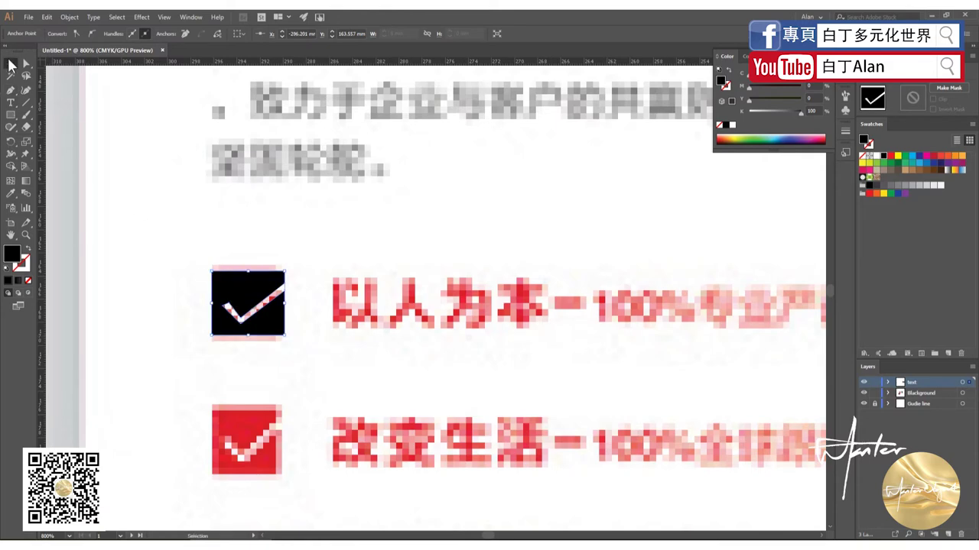
scroll(197, 299, down, 4)
scroll(200, 306, down, 2)
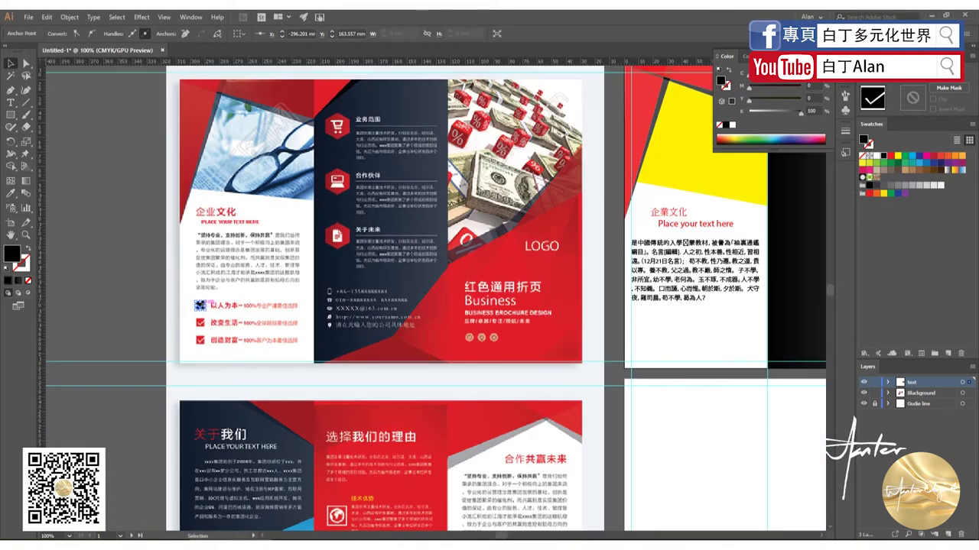
- Move the traced checkbox under the 三字經 paragraph and fill it red
mouse_move(199, 305)
mouse_down()
mouse_move(655, 323)
mouse_move(631, 326)
mouse_up()
scroll(662, 313, up, 2)
scroll(662, 313, up, 2)
click(644, 358)
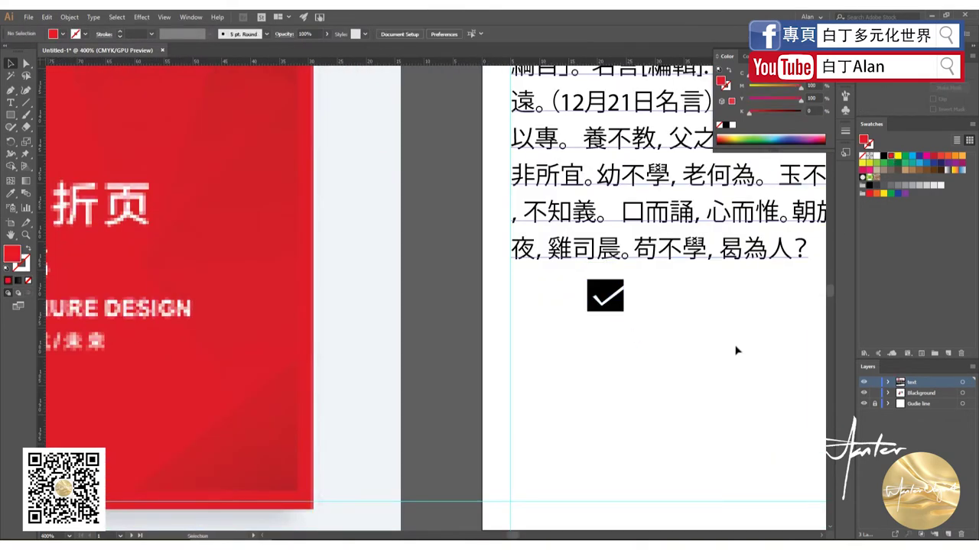
click(607, 309)
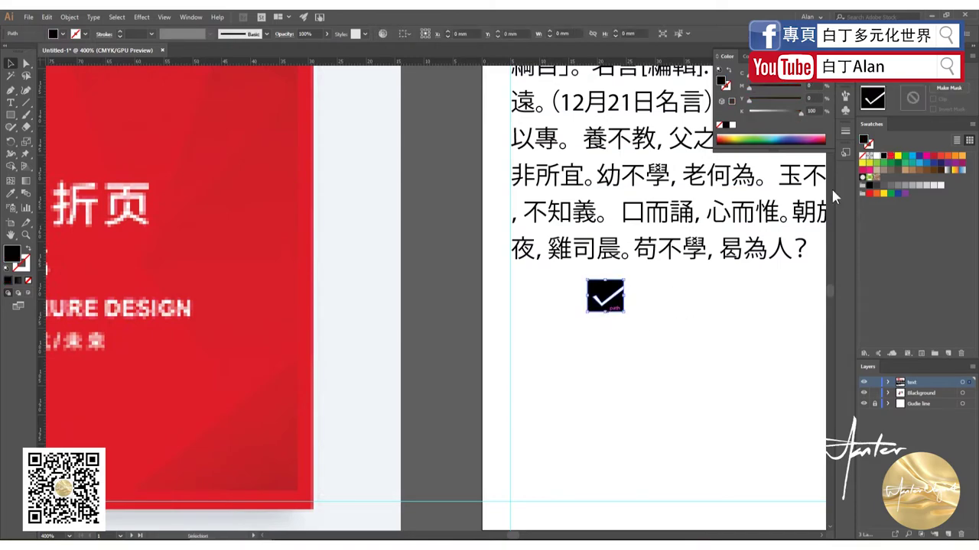
click(888, 157)
key(ctrl+0)
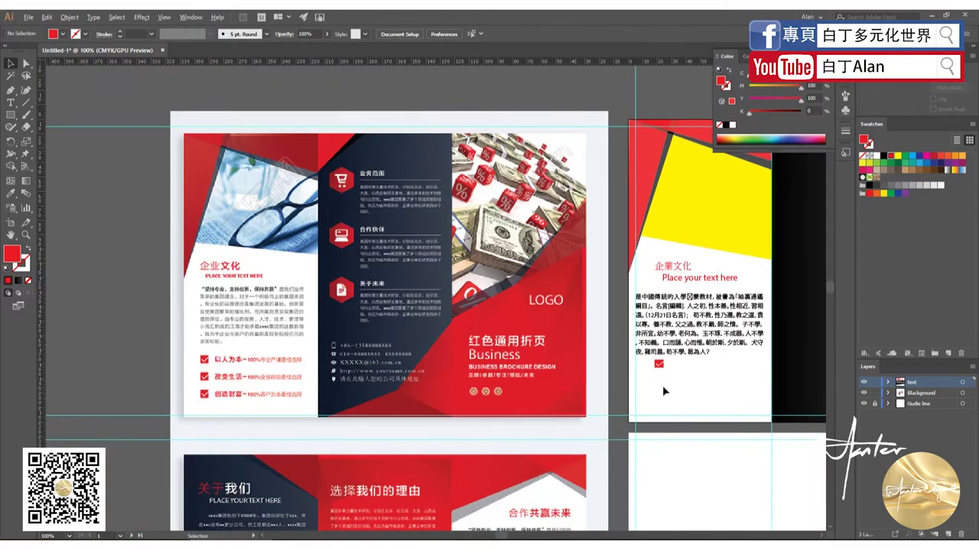
key(ctrl+1)
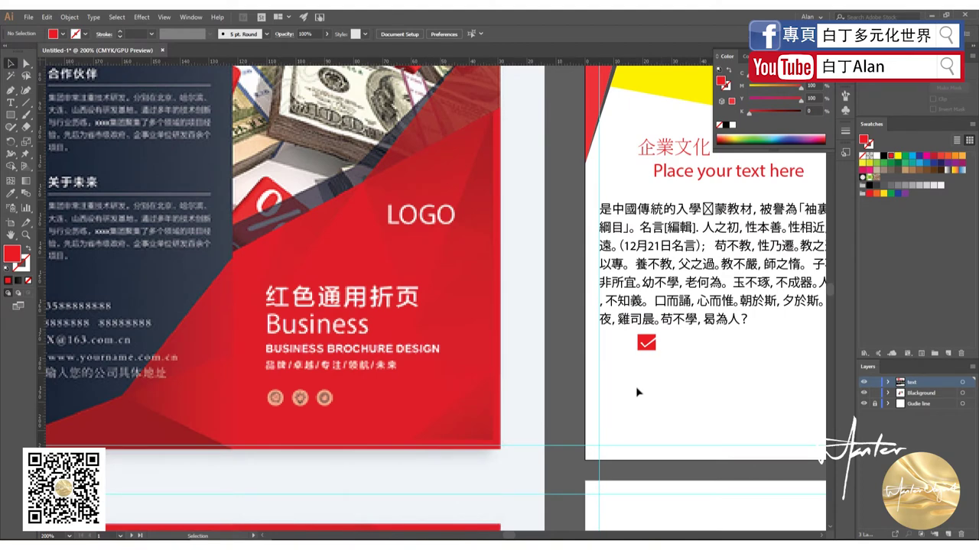
scroll(702, 376, down, 2)
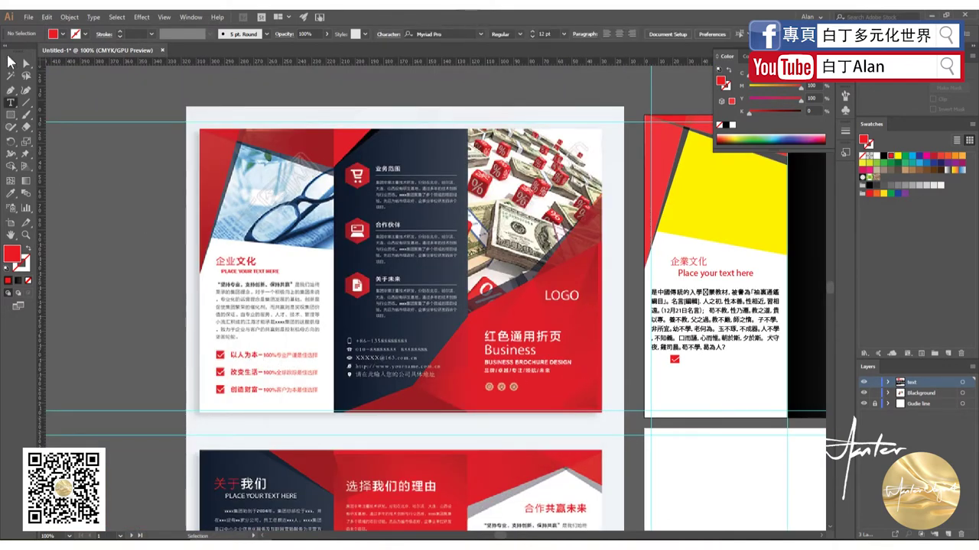
click(10, 102)
- Type a new text line reading 以人為本 - 100%專業 as the checkbox label
scroll(278, 368, up, 2)
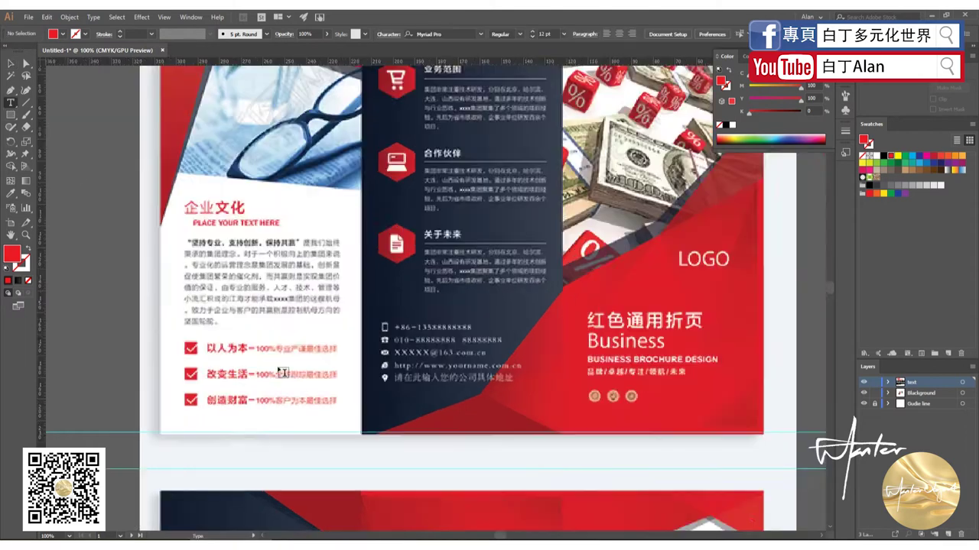
click(231, 315)
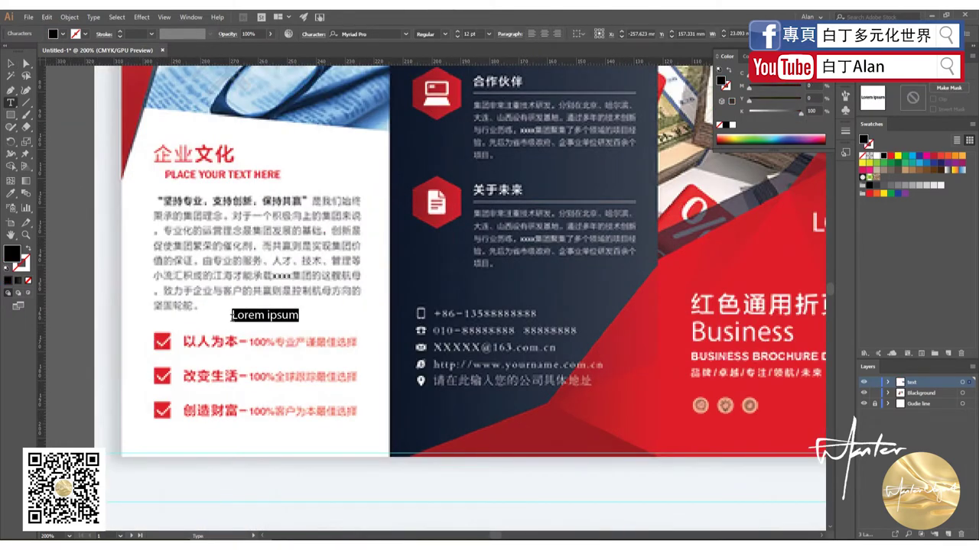
text(女)
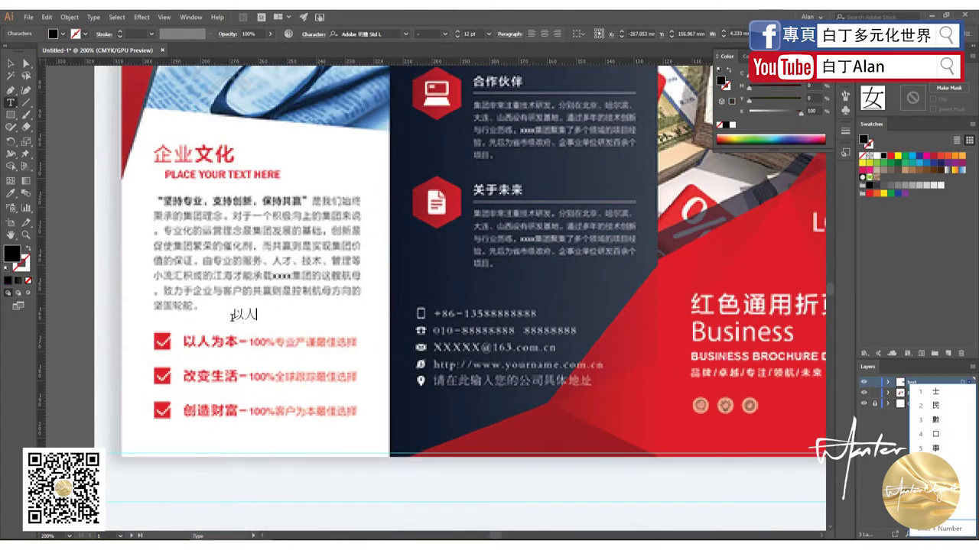
text(為本)
key(Return)
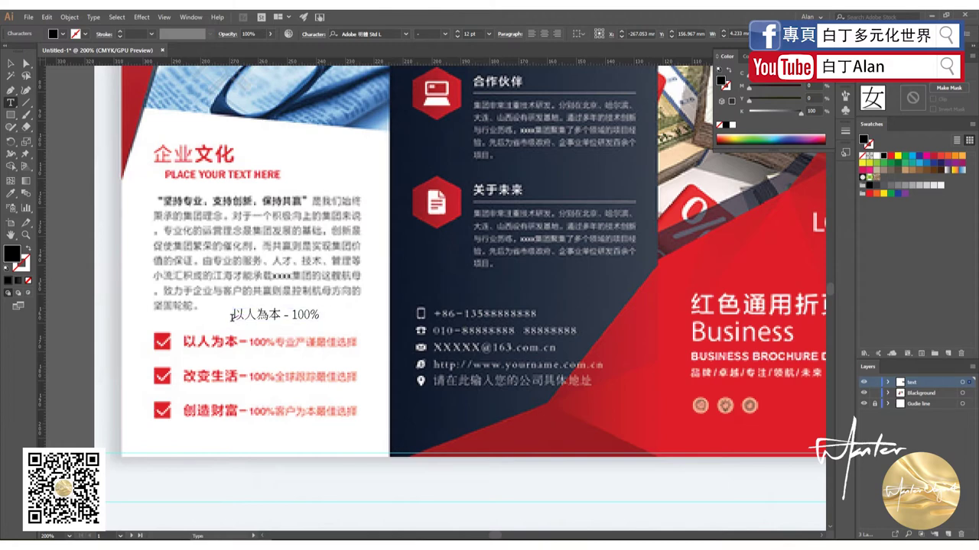
text(專)
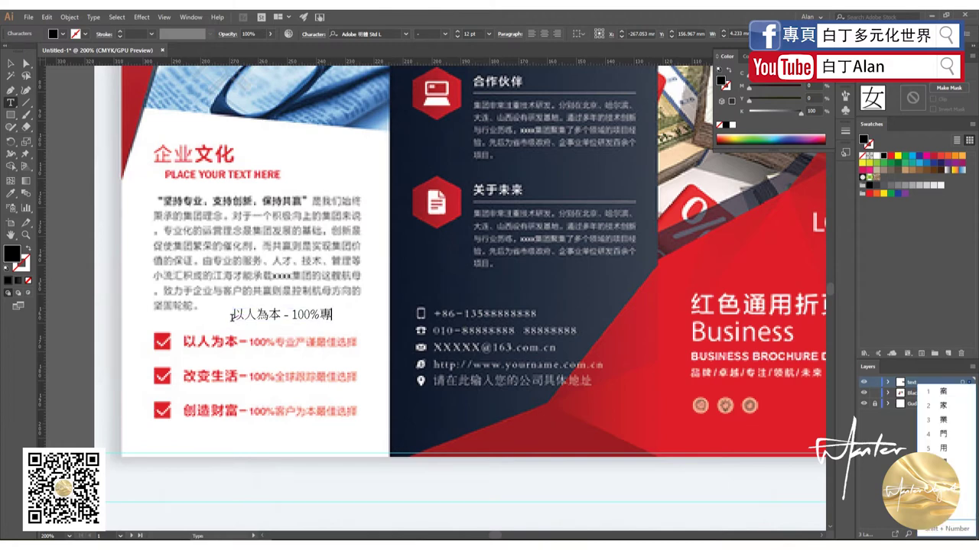
text(業)
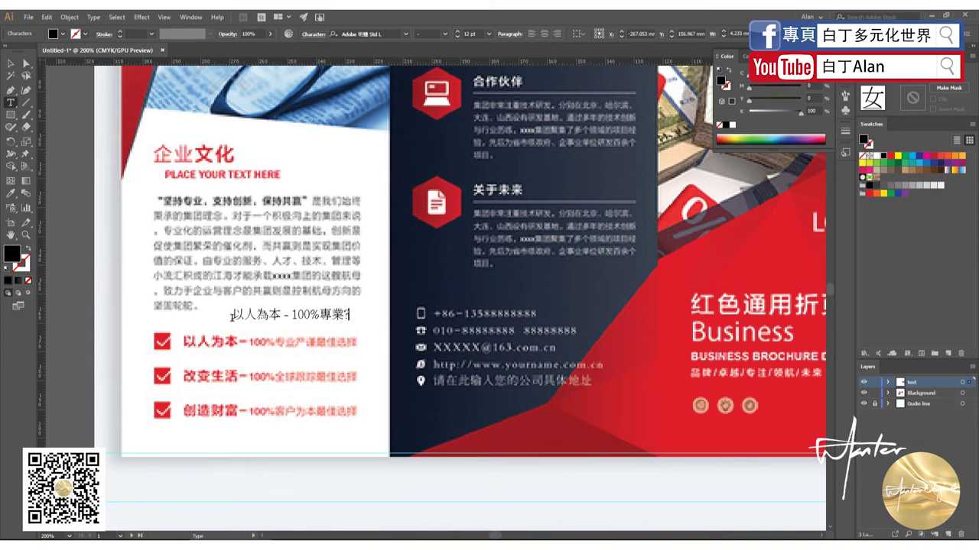
click(10, 64)
key(ctrl+1)
- Colour the 以人為本 label red and set it beside the red checkbox
click(884, 163)
key(ctrl+minus)
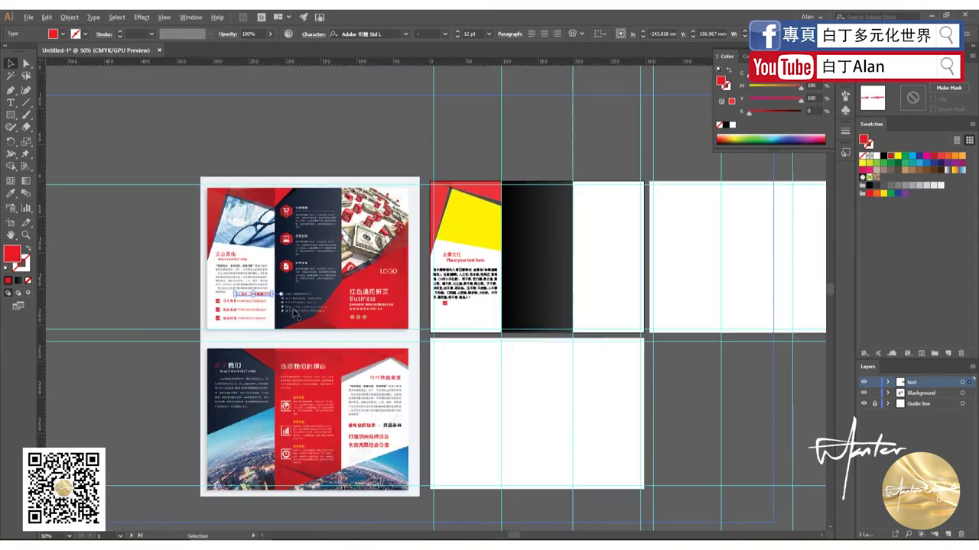
mouse_move(285, 299)
mouse_down()
mouse_move(479, 311)
mouse_move(461, 312)
mouse_up()
key(ctrl+plus)
key(ctrl+plus)
key(ctrl+plus)
key(ctrl+plus)
key(ctrl+plus)
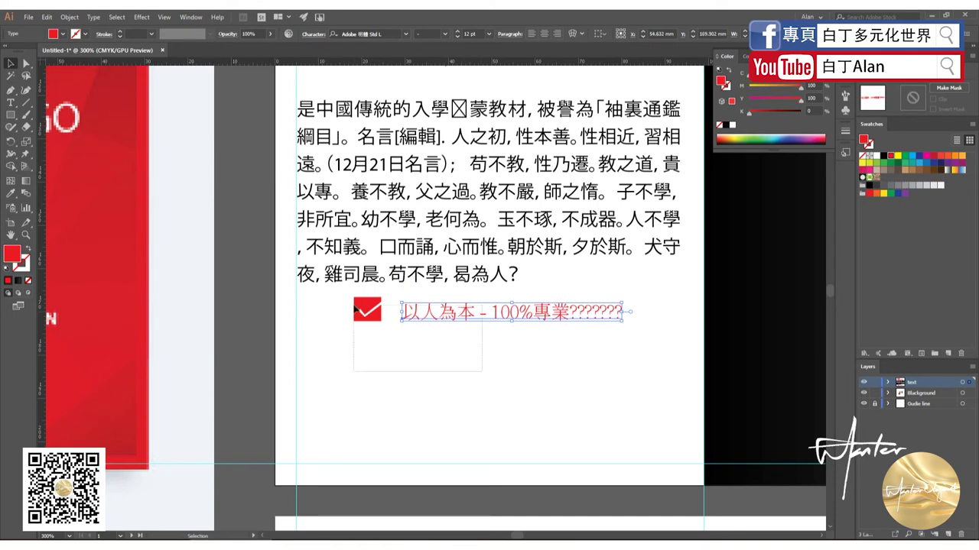
drag(483, 374, 354, 318)
- Duplicate the checkbox and label line into a row below
click(428, 312)
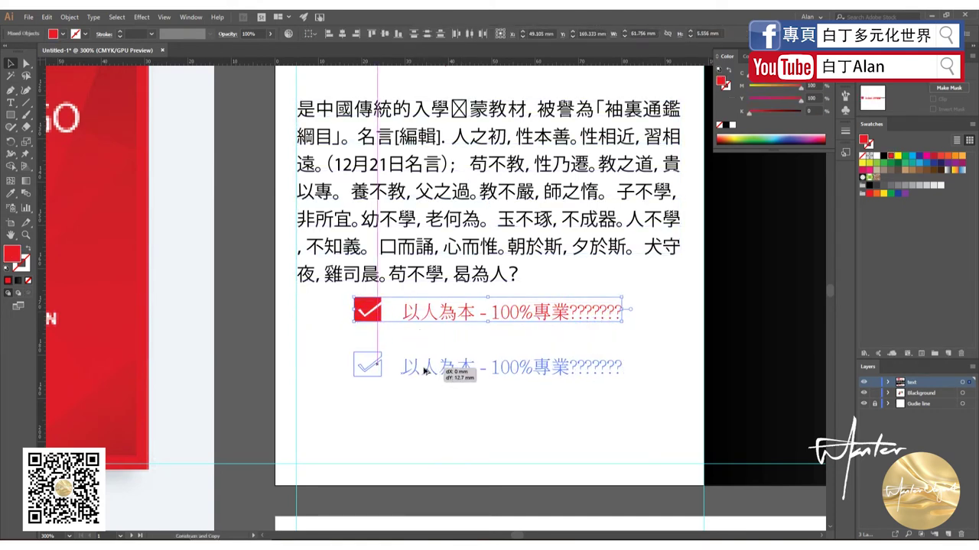
drag(428, 312, 426, 409)
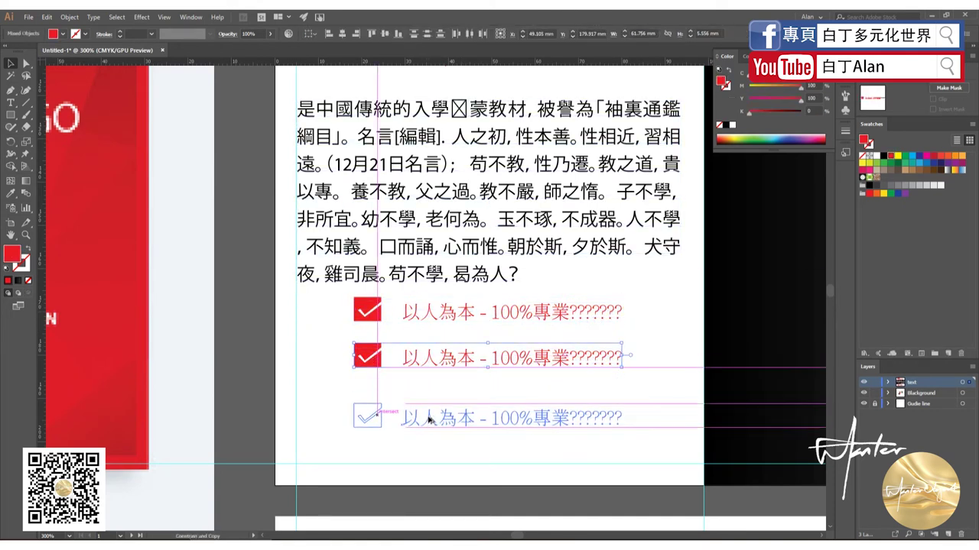
click(472, 512)
scroll(509, 435, down, 5)
scroll(509, 444, down, 2)
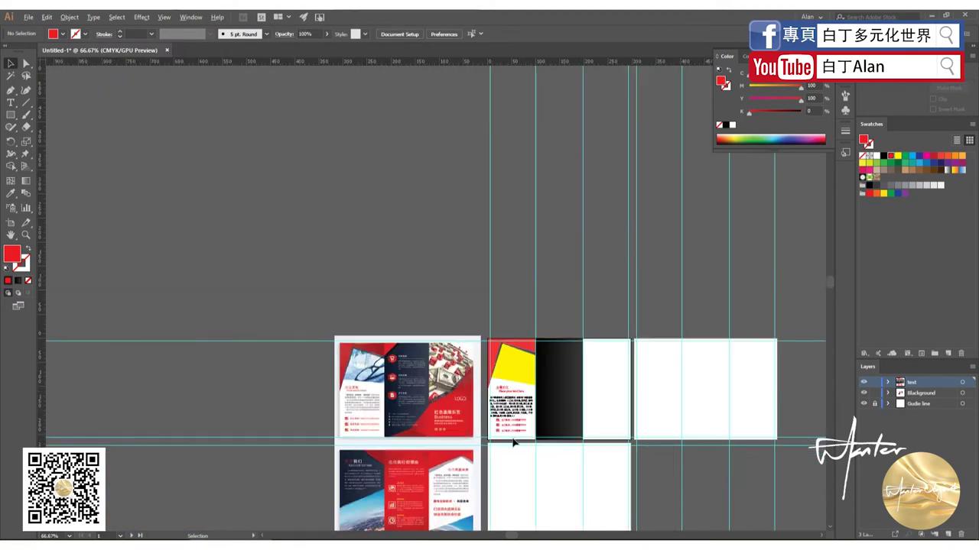
scroll(509, 437, up, 3)
scroll(603, 440, up, 1)
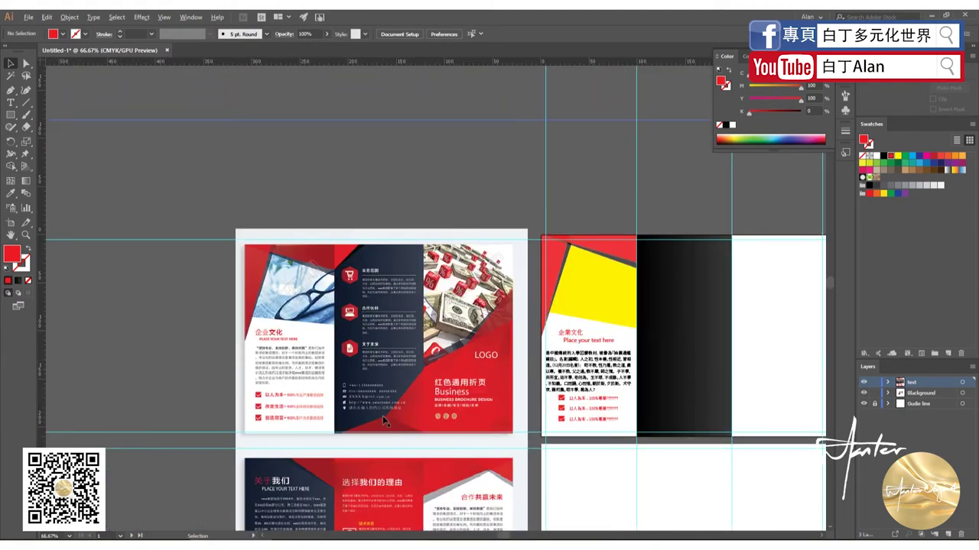
scroll(383, 415, up, 2)
scroll(383, 415, down, 2)
scroll(394, 267, up, 1)
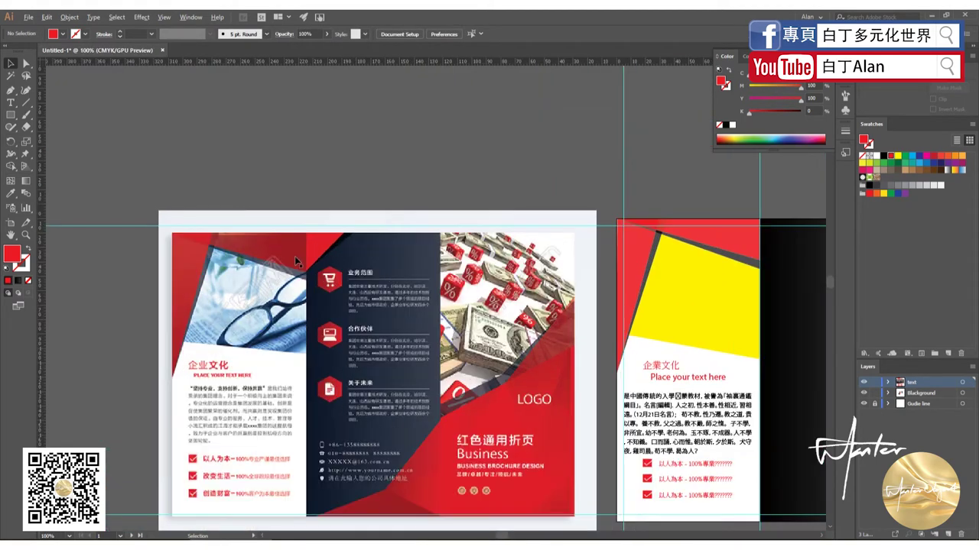
scroll(237, 239, down, 2)
scroll(243, 262, up, 3)
scroll(243, 263, down, 3)
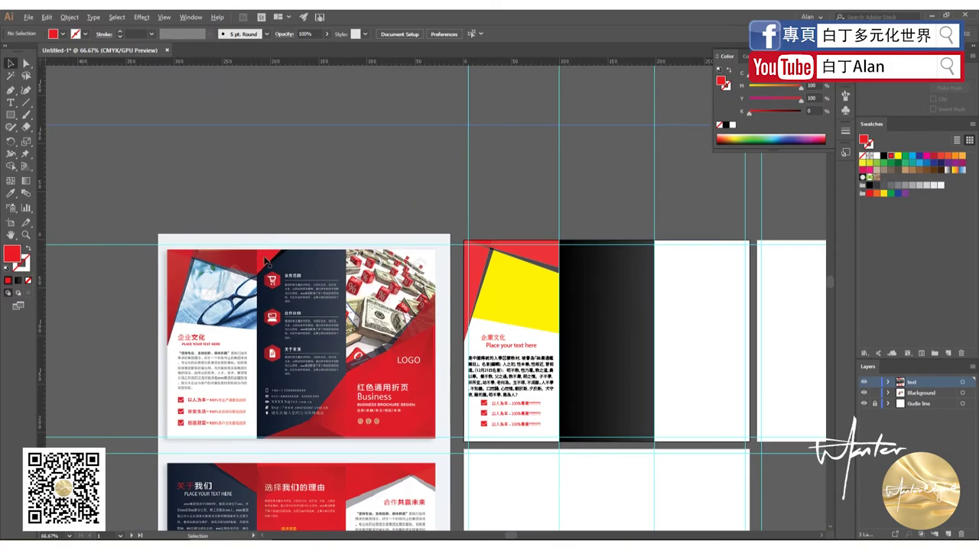
scroll(268, 260, up, 6)
scroll(269, 260, down, 3)
scroll(268, 259, down, 2)
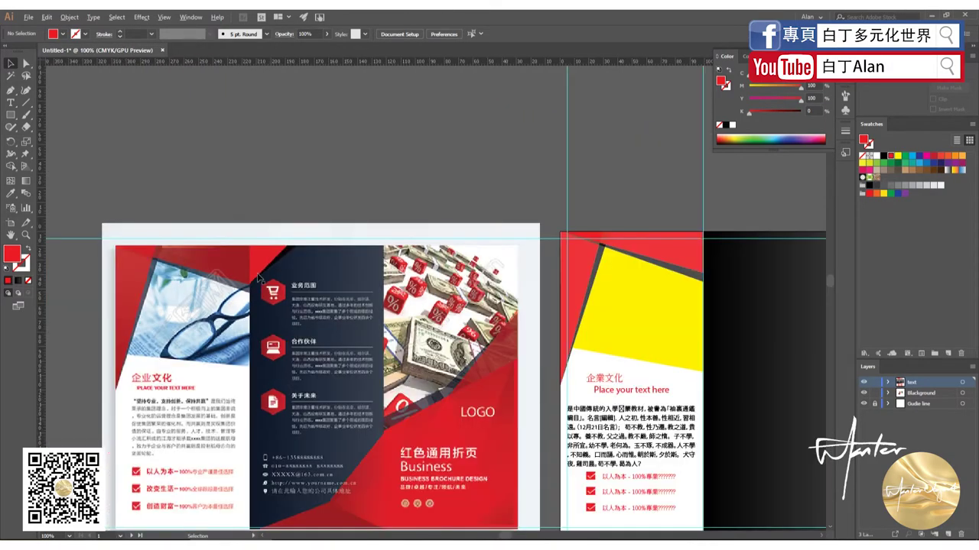
scroll(254, 283, up, 4)
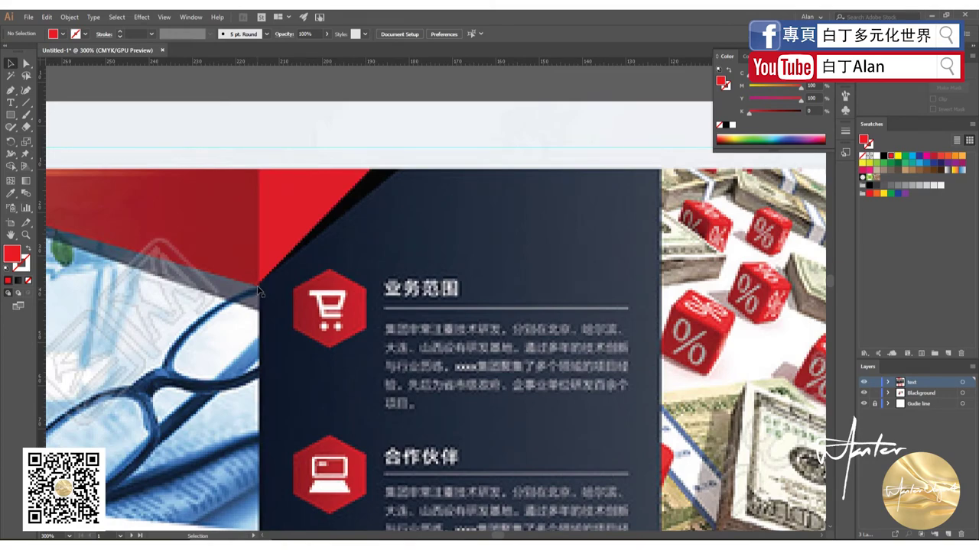
scroll(258, 291, down, 2)
scroll(259, 290, down, 1)
scroll(260, 290, down, 1)
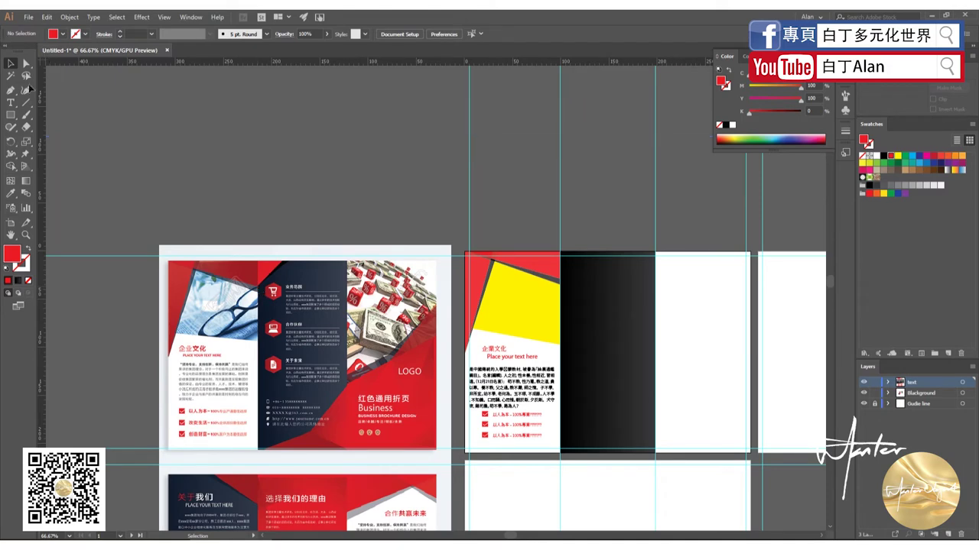
scroll(658, 217, up, 4)
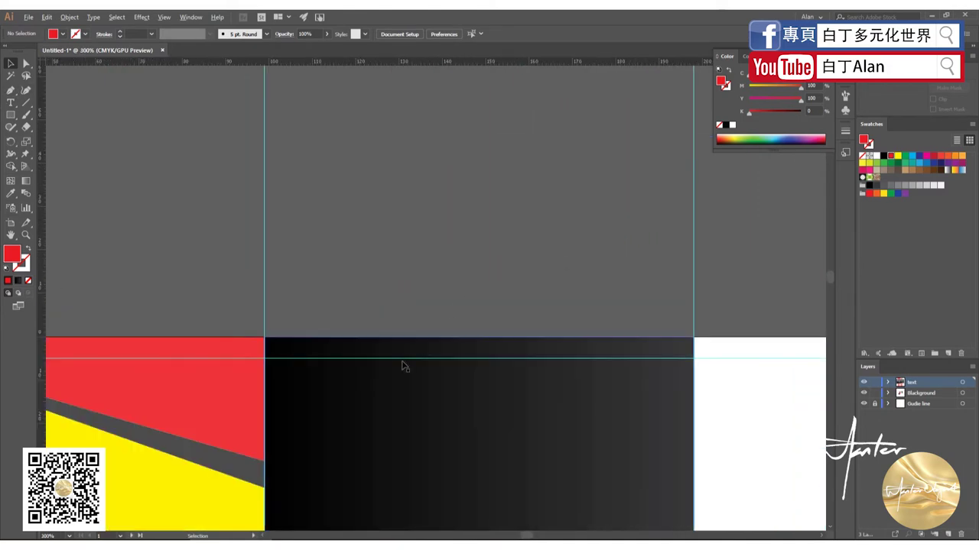
- Trace a triangle with the Pen tool where the red shape meets the dark panel's top corner
click(267, 468)
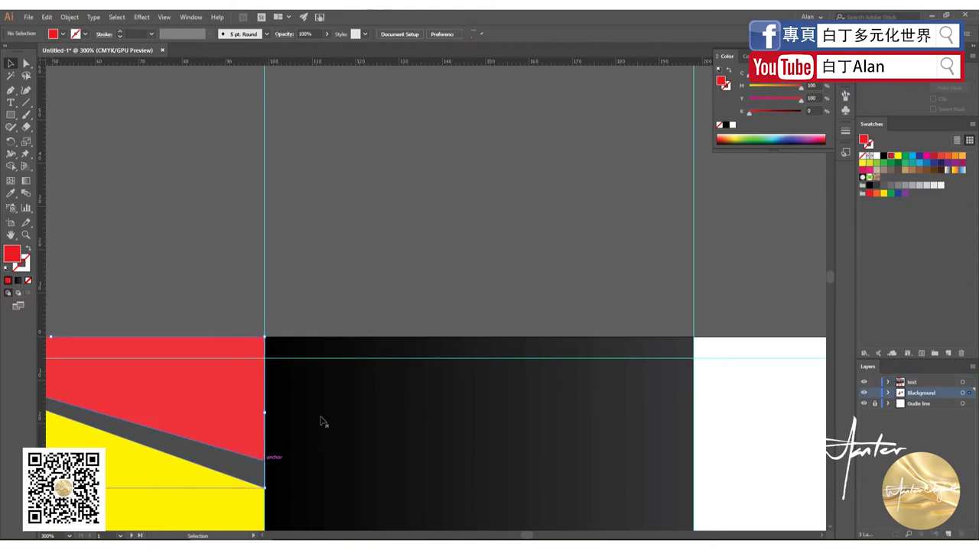
click(390, 343)
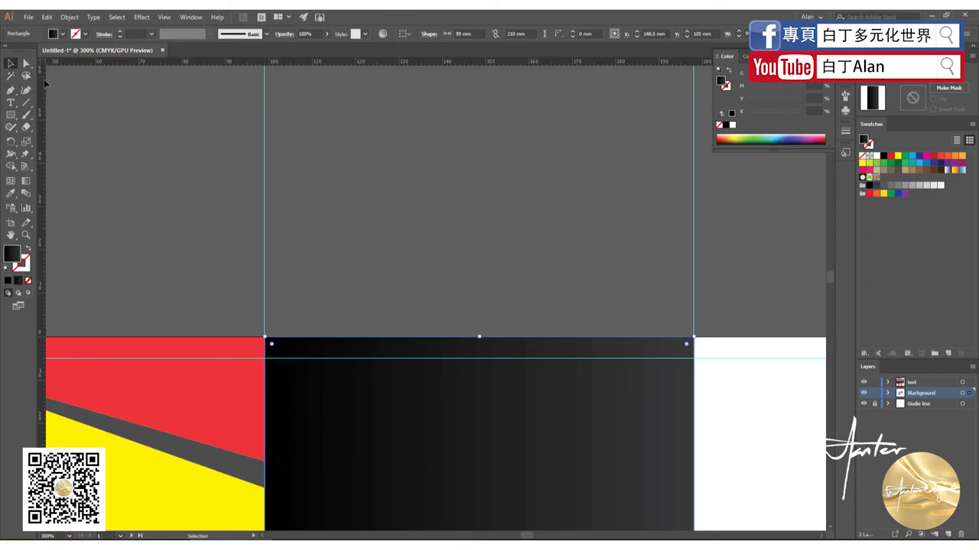
click(133, 129)
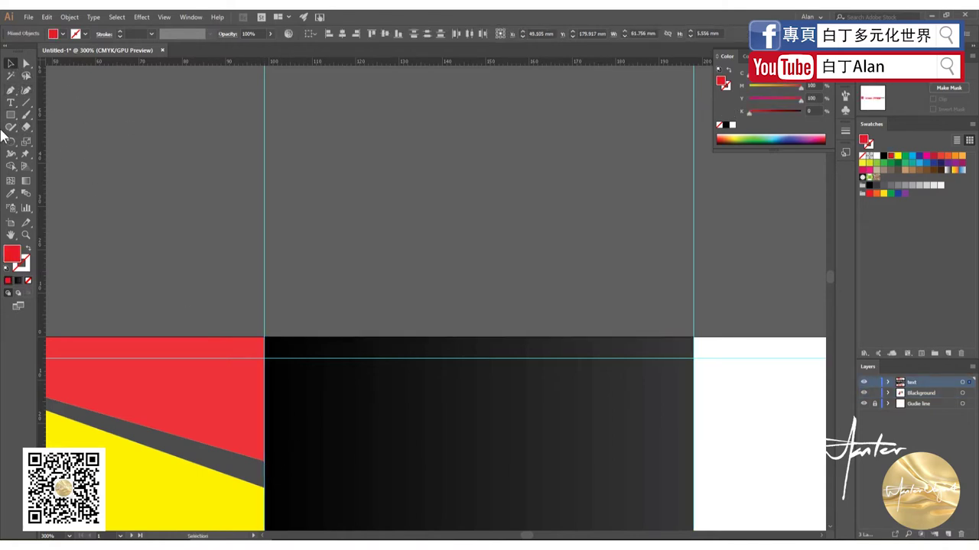
click(12, 90)
click(396, 337)
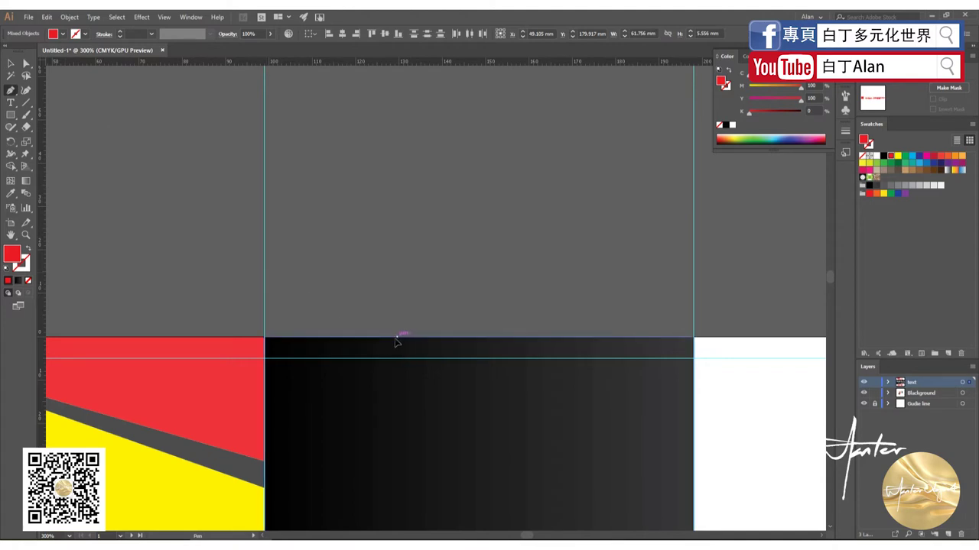
click(266, 460)
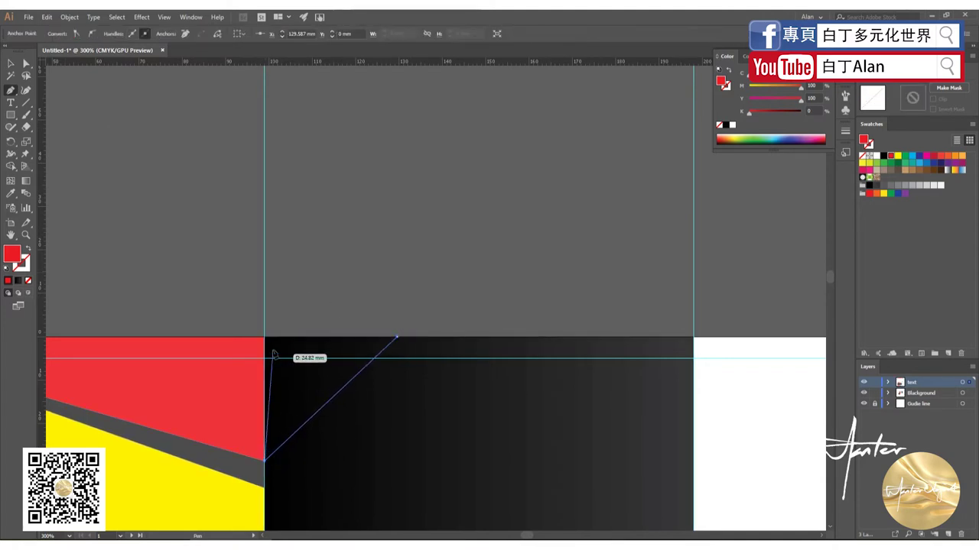
click(264, 337)
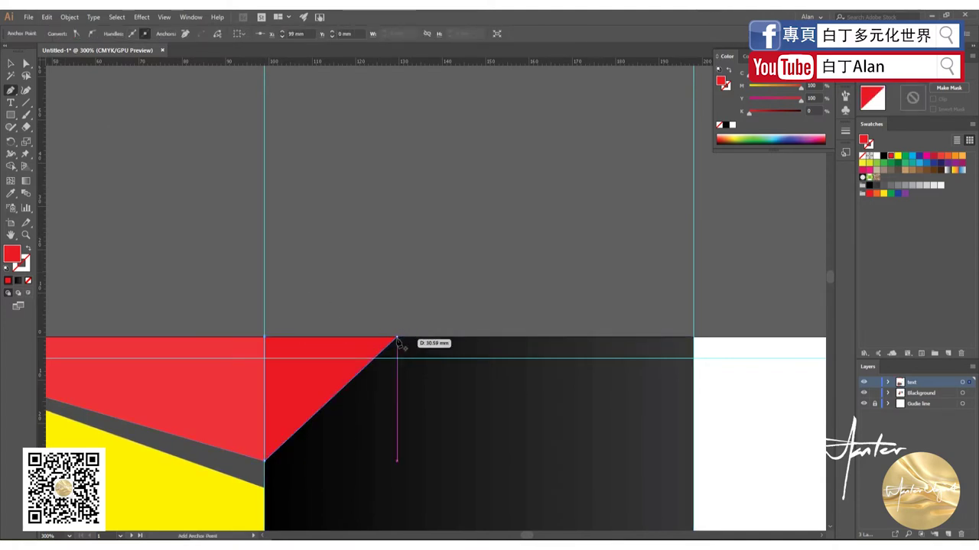
click(396, 337)
- Set the red triangle's opacity to 50% and deselect it
click(11, 64)
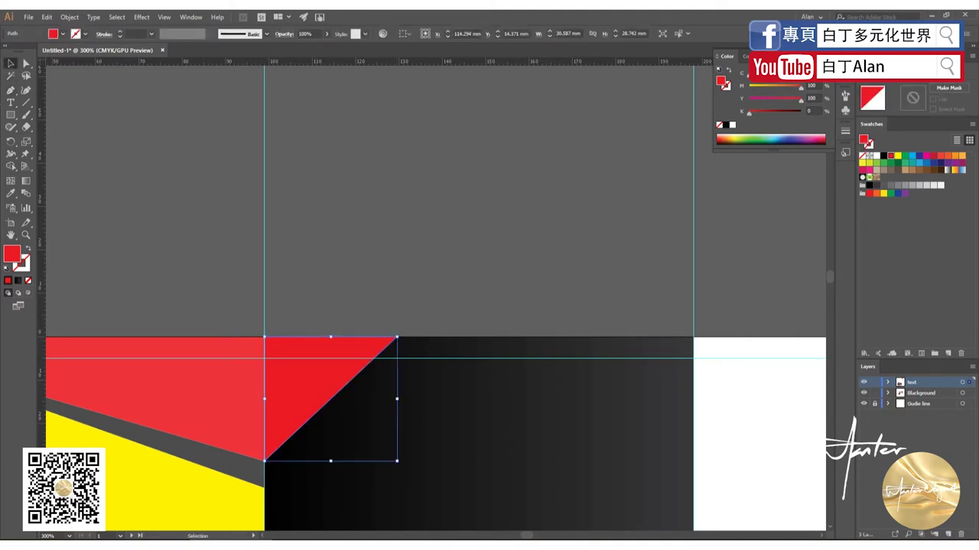
click(909, 85)
click(468, 258)
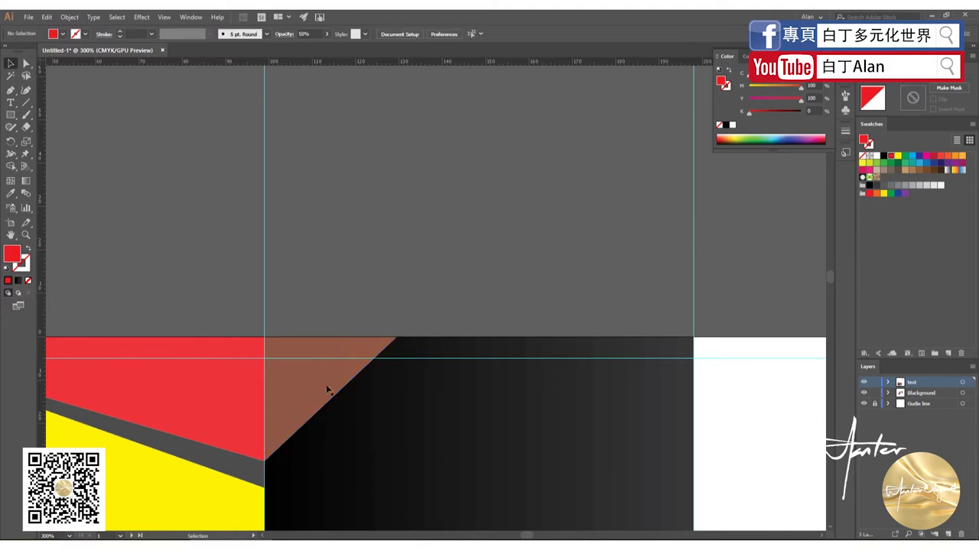
scroll(580, 284, down, 2)
scroll(581, 284, down, 2)
scroll(550, 323, down, 1)
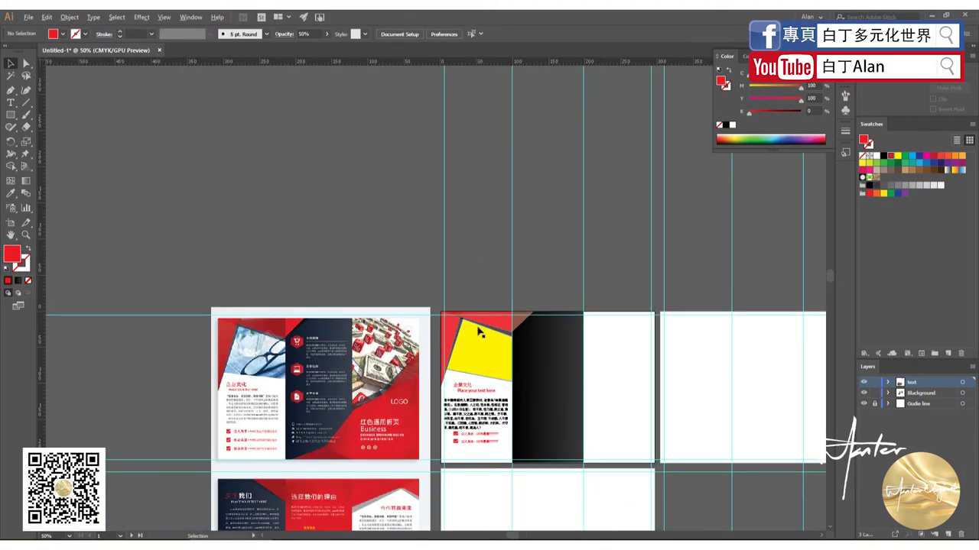
- Undo the opacity change so the small triangle is solid red again
scroll(306, 325, up, 2)
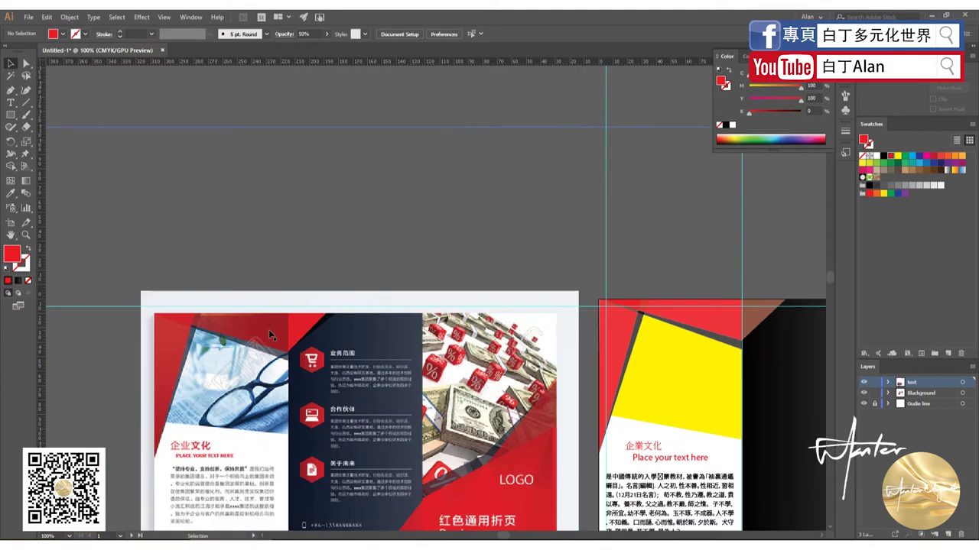
key(ctrl+z)
click(290, 264)
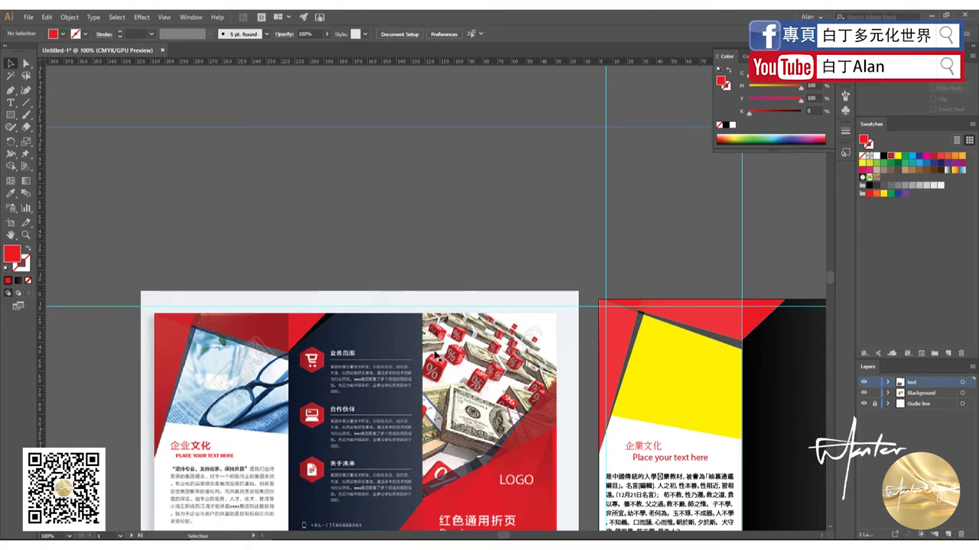
scroll(535, 348, right, 3)
scroll(671, 343, up, 2)
scroll(670, 343, down, 2)
scroll(583, 340, up, 3)
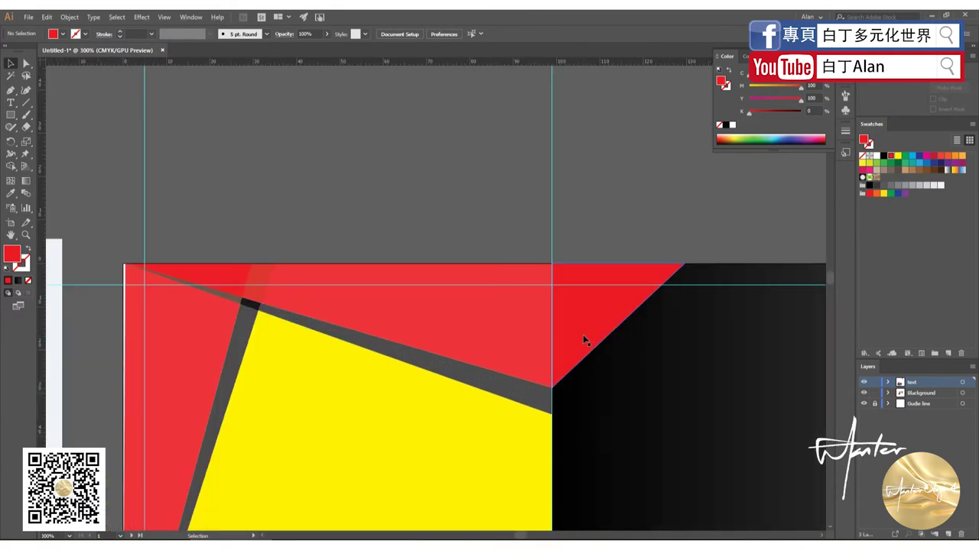
- Try moving the small red triangle to the right, then undo the move
click(583, 340)
click(11, 90)
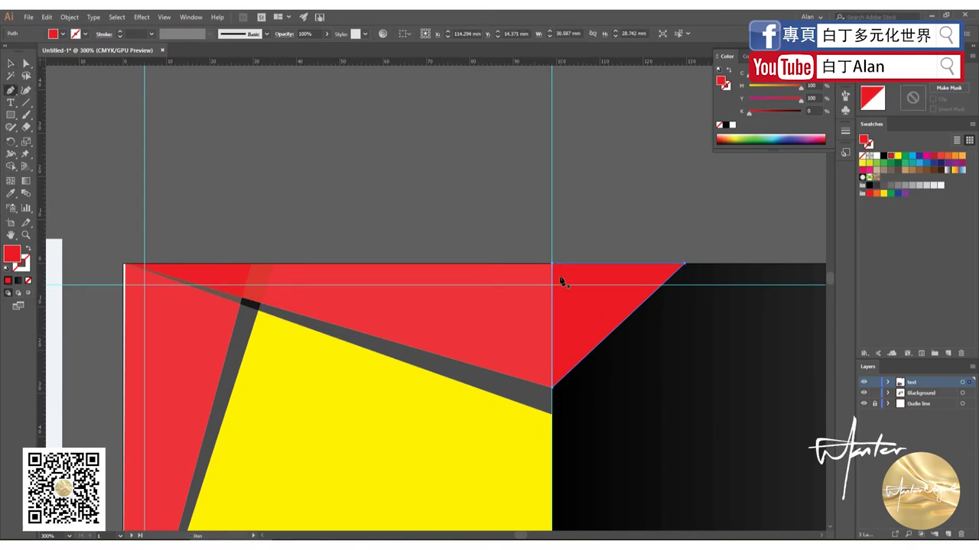
key(v)
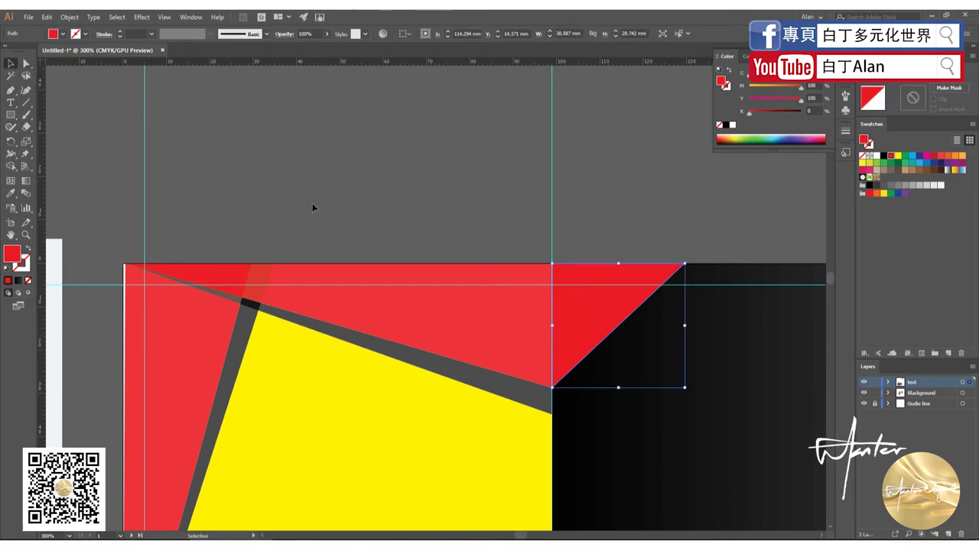
click(477, 303)
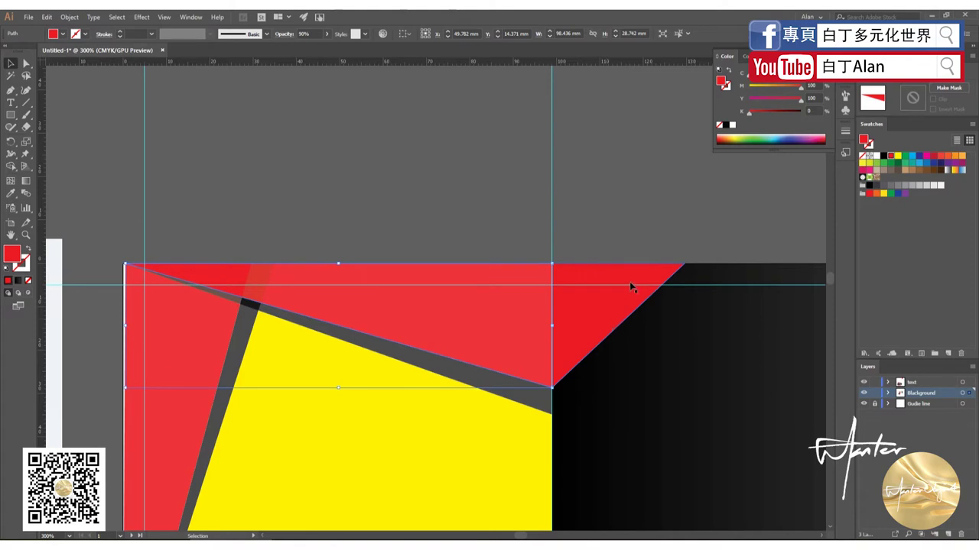
drag(625, 280, 685, 280)
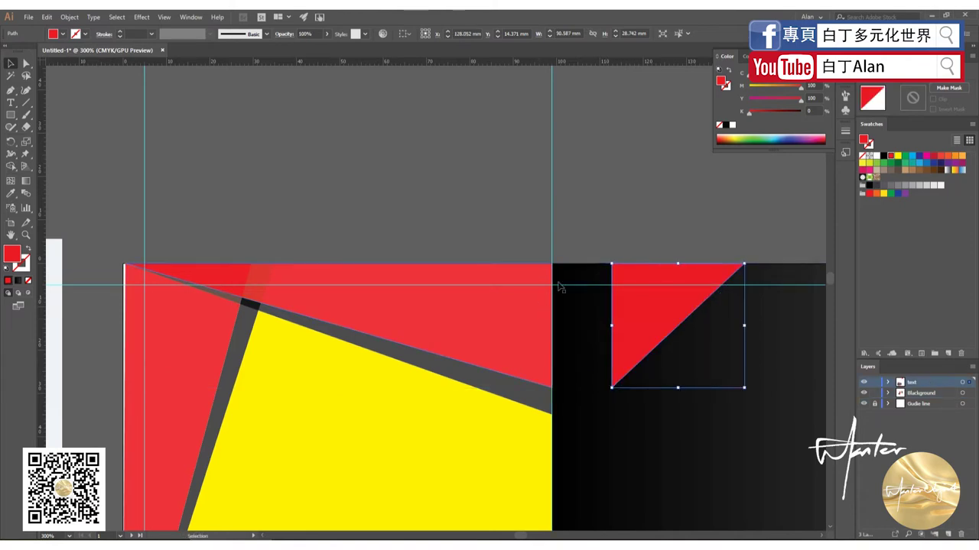
key(ctrl+z)
click(642, 233)
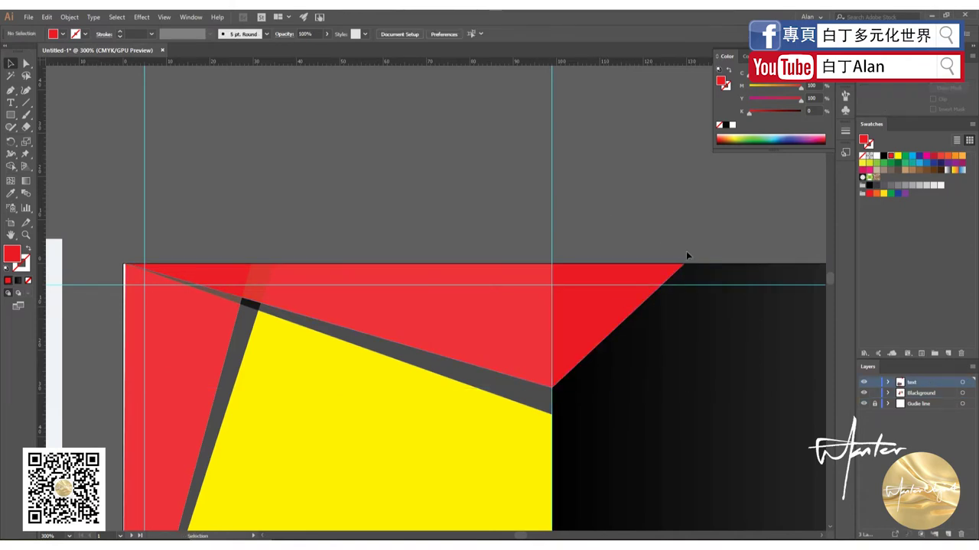
- Trace a trial red triangle below the small one with the Pen, then delete it
click(10, 90)
click(685, 264)
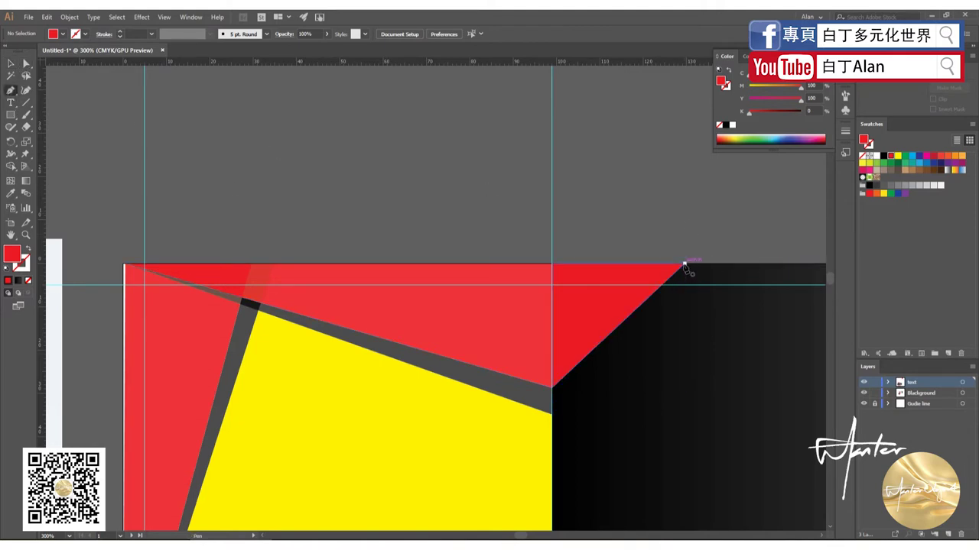
click(667, 399)
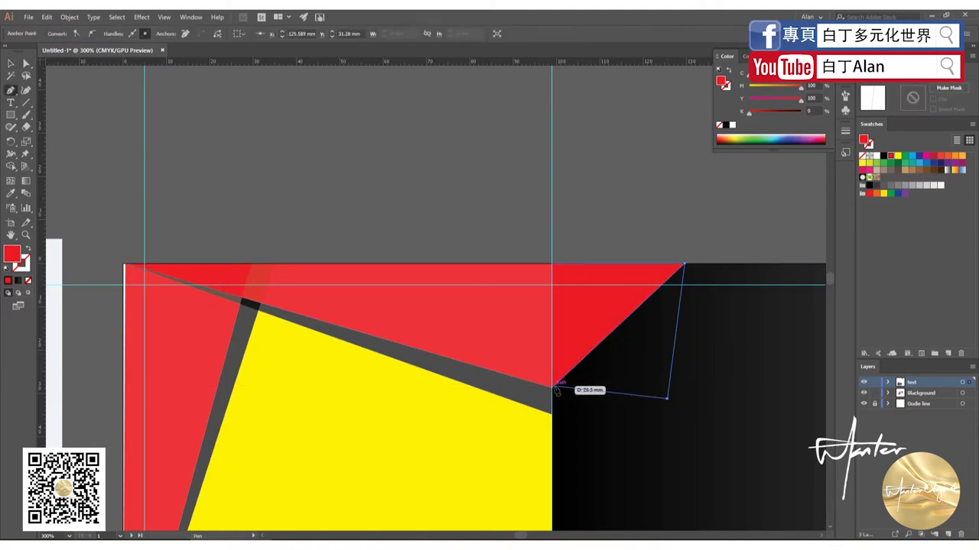
click(552, 388)
click(685, 265)
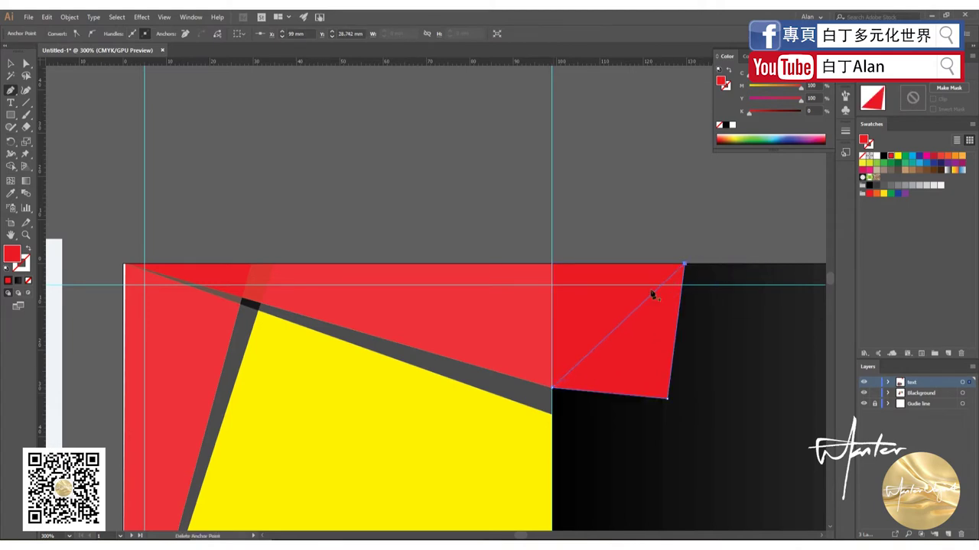
click(11, 63)
click(262, 171)
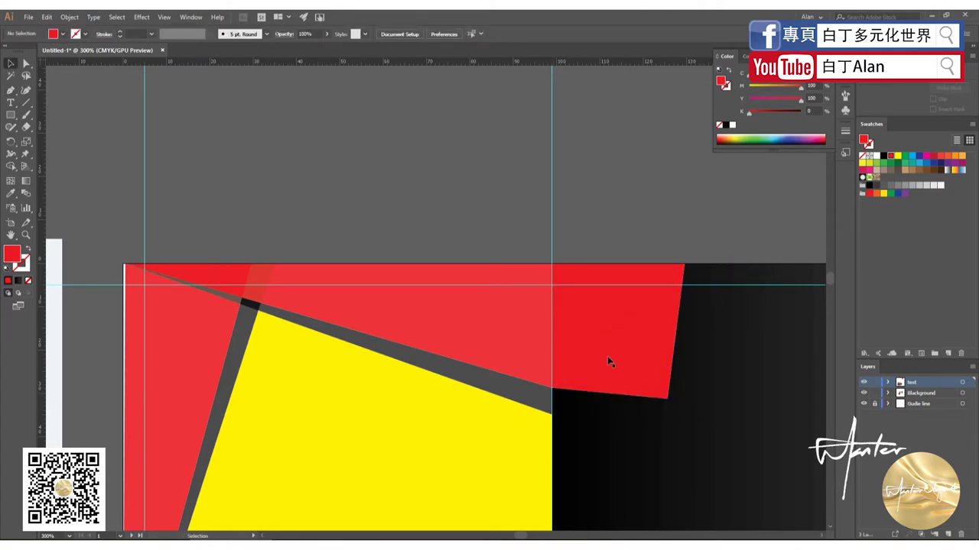
drag(624, 342, 717, 318)
key(Delete)
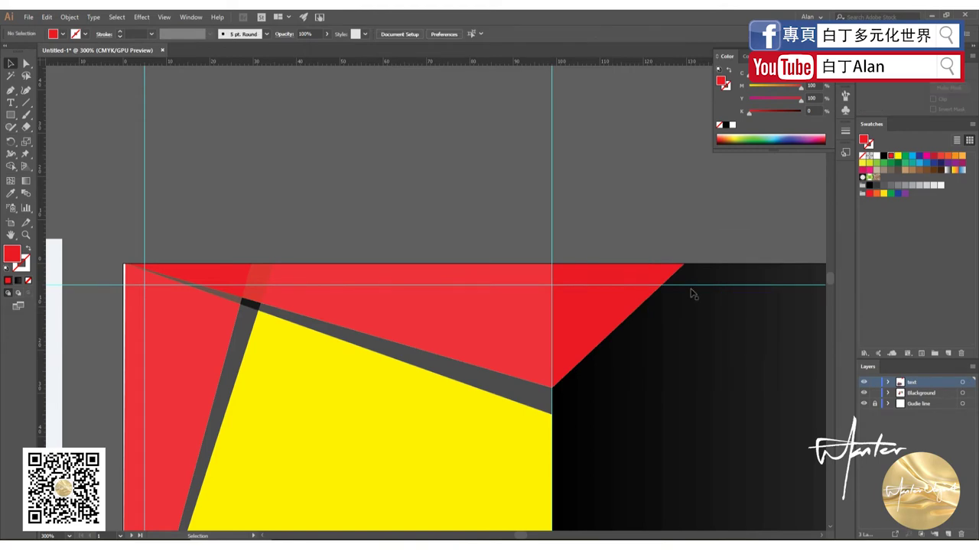
- Move the 企業文化 heading onto the dark panel and make it white
alt+scroll(533, 223, down, 3)
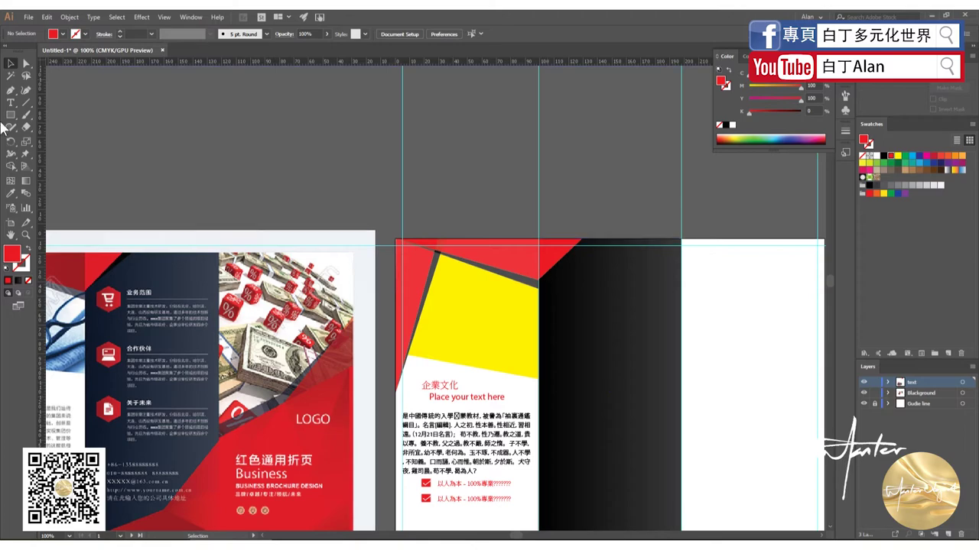
click(26, 102)
alt+scroll(174, 337, up, 2)
alt+scroll(134, 325, down, 3)
alt+scroll(242, 316, up, 4)
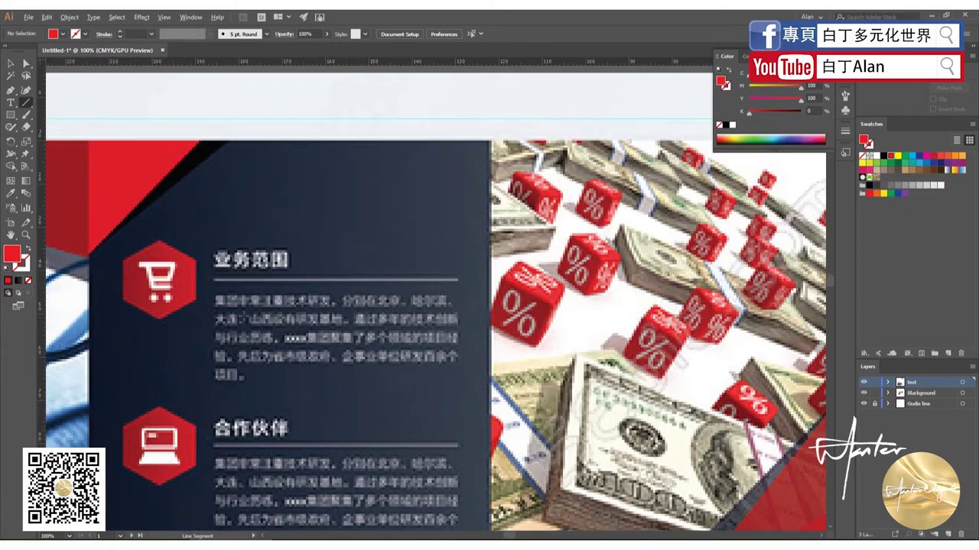
alt+scroll(218, 278, down, 3)
click(10, 63)
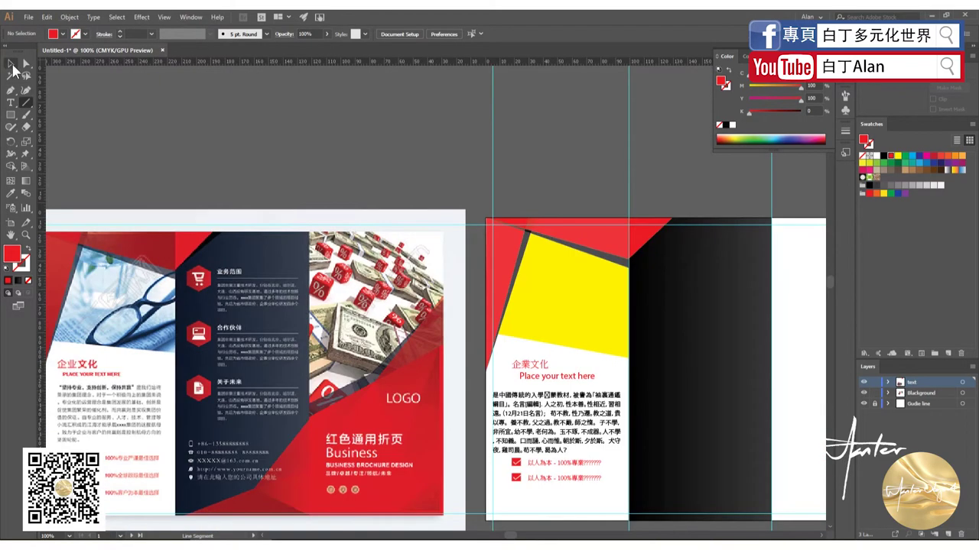
click(529, 368)
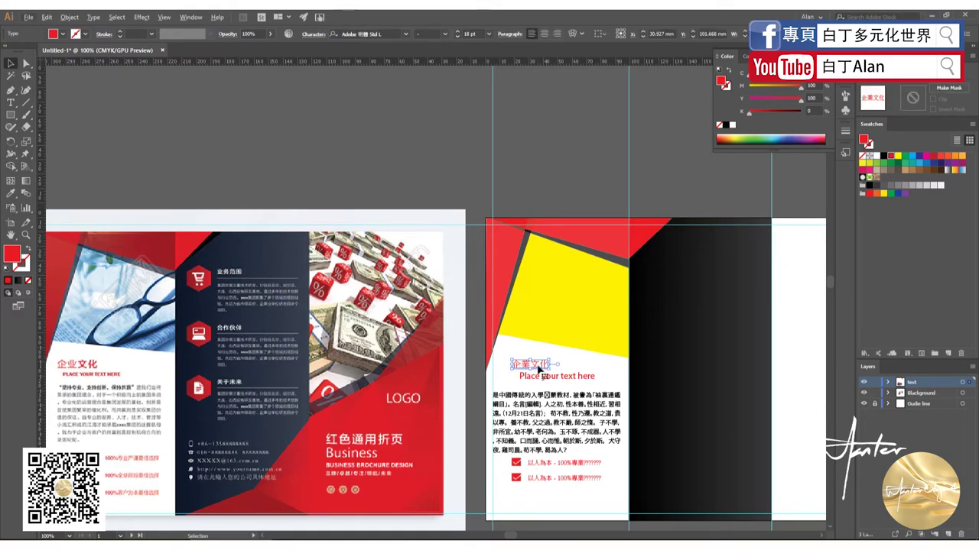
drag(539, 367, 232, 264)
alt+scroll(232, 265, up, 4)
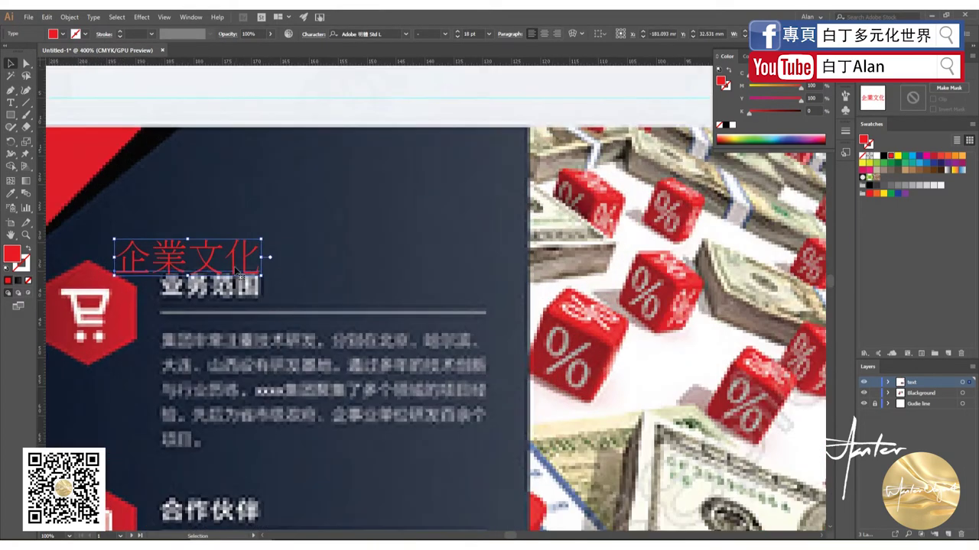
click(870, 156)
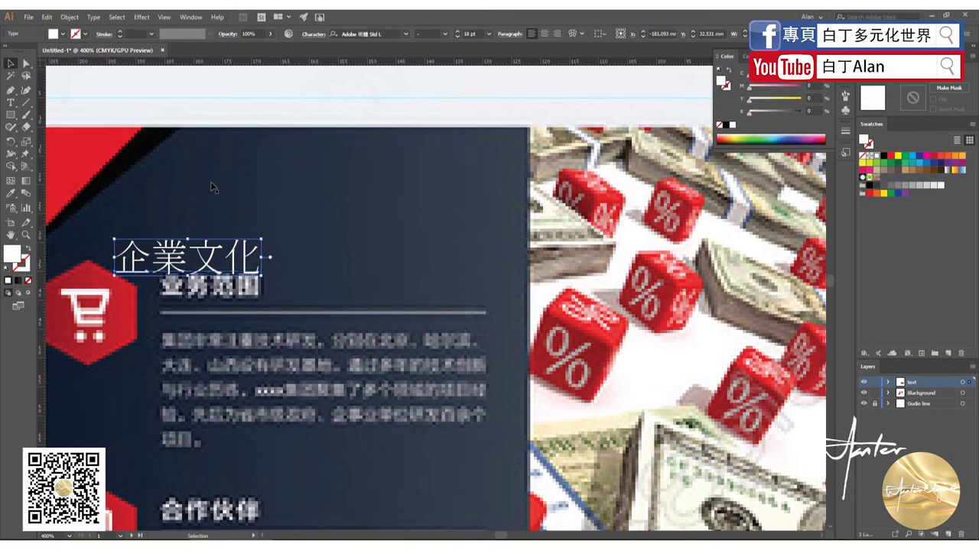
alt+scroll(284, 277, down, 2)
alt+scroll(284, 277, up, 2)
- Position the 企業文化 heading over the 业务范围 heading, undoing a misplaced move
drag(285, 277, 317, 295)
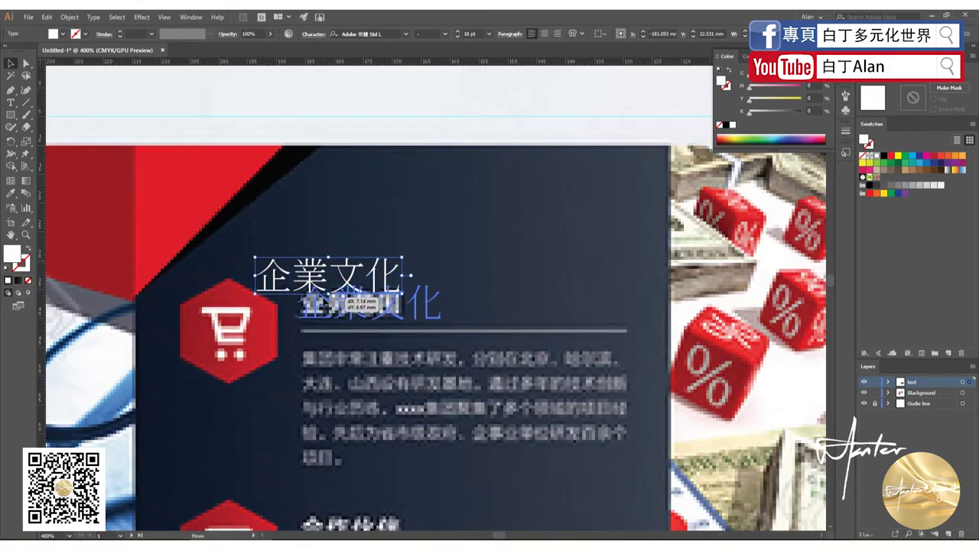
alt+scroll(371, 293, down, 2)
alt+scroll(377, 335, up, 1)
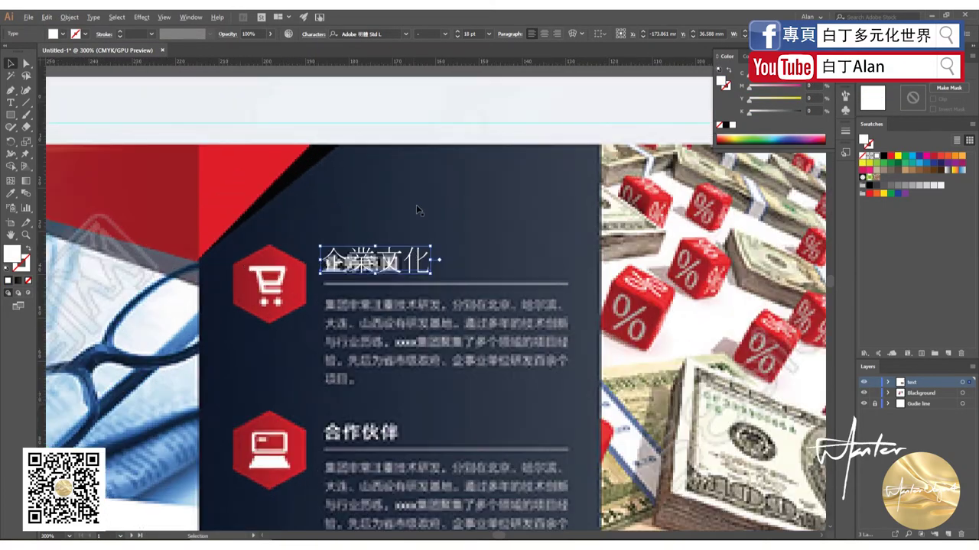
alt+scroll(289, 310, down, 4)
alt+scroll(289, 309, up, 2)
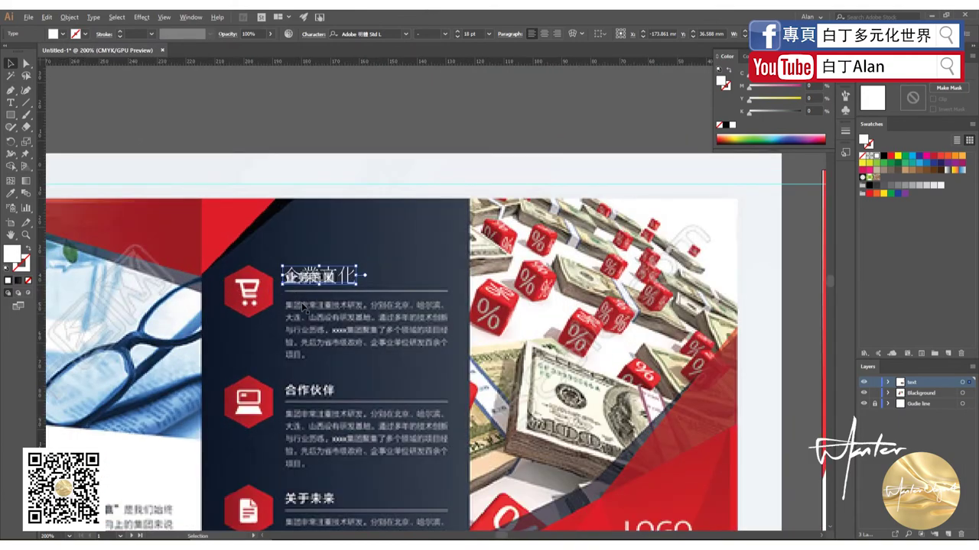
alt+scroll(291, 325, down, 2)
alt+scroll(292, 325, up, 1)
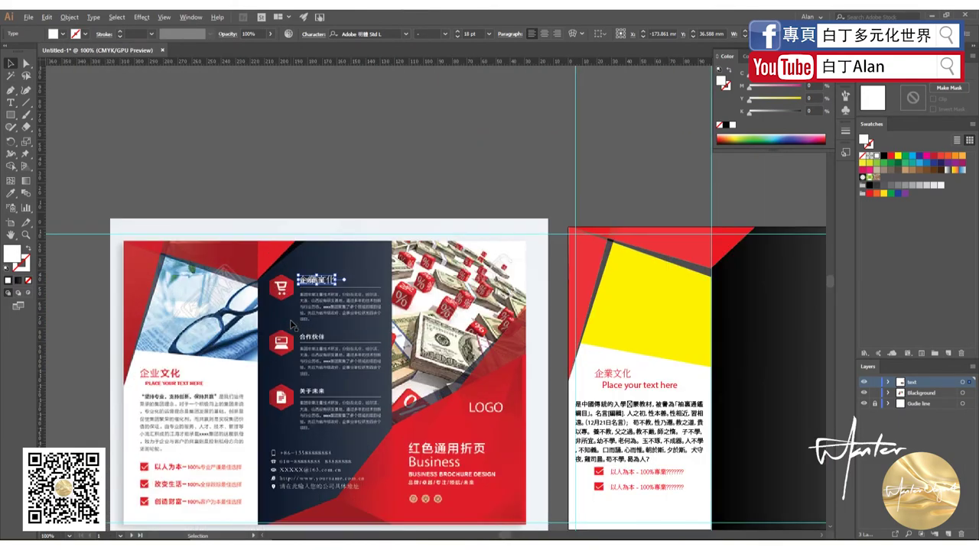
drag(311, 285, 151, 376)
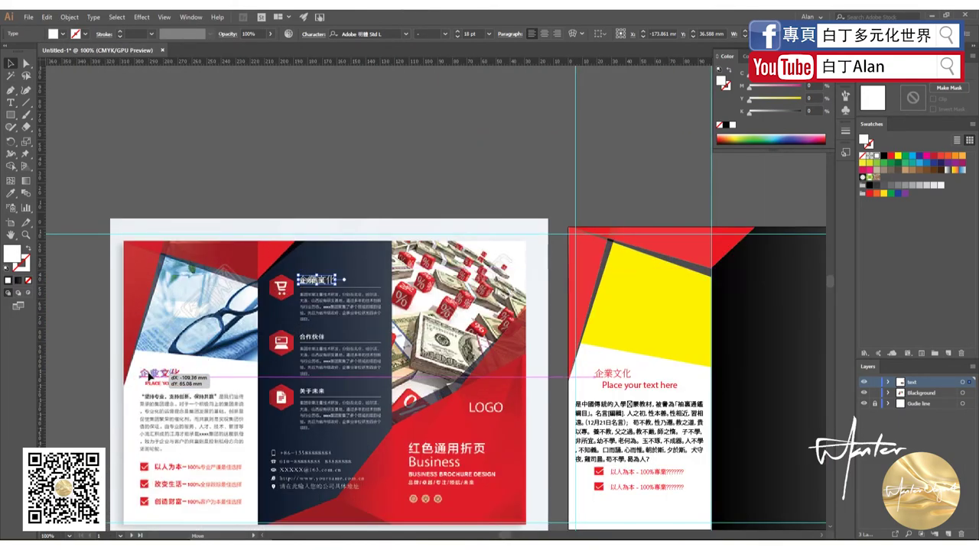
alt+scroll(151, 376, up, 1)
alt+scroll(176, 379, up, 1)
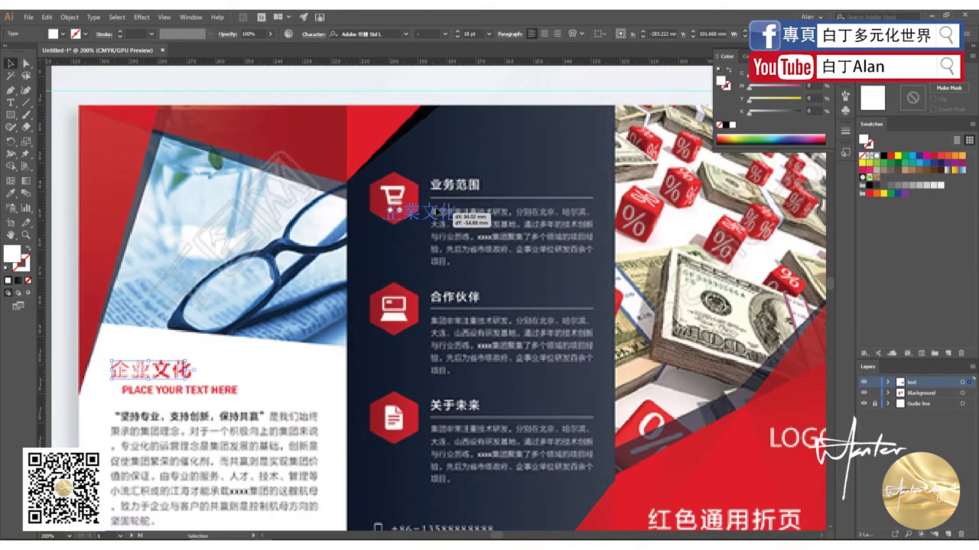
key(ctrl+z)
alt+scroll(497, 199, up, 1)
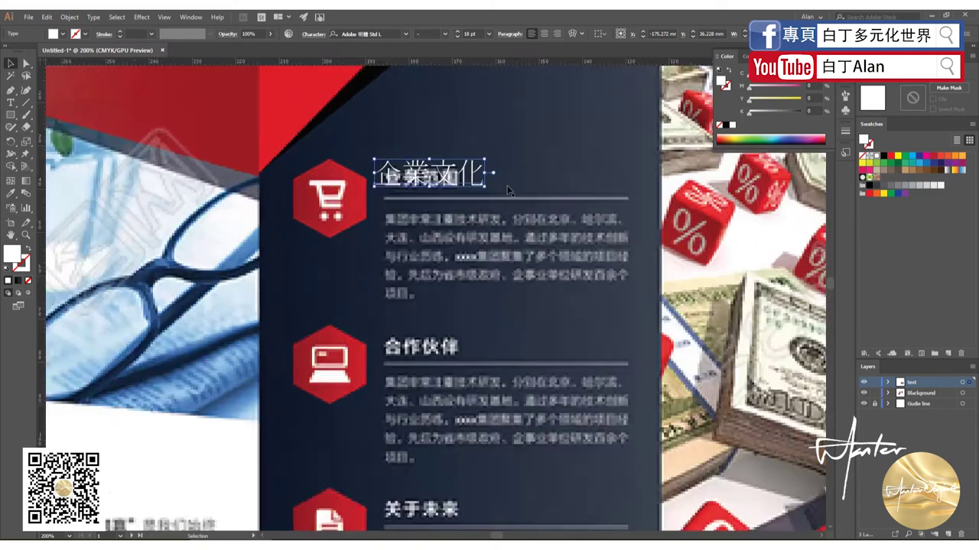
alt+scroll(496, 199, up, 1)
alt+scroll(488, 198, down, 2)
- Set the 企業文化 heading's font size to 12 pt
click(488, 34)
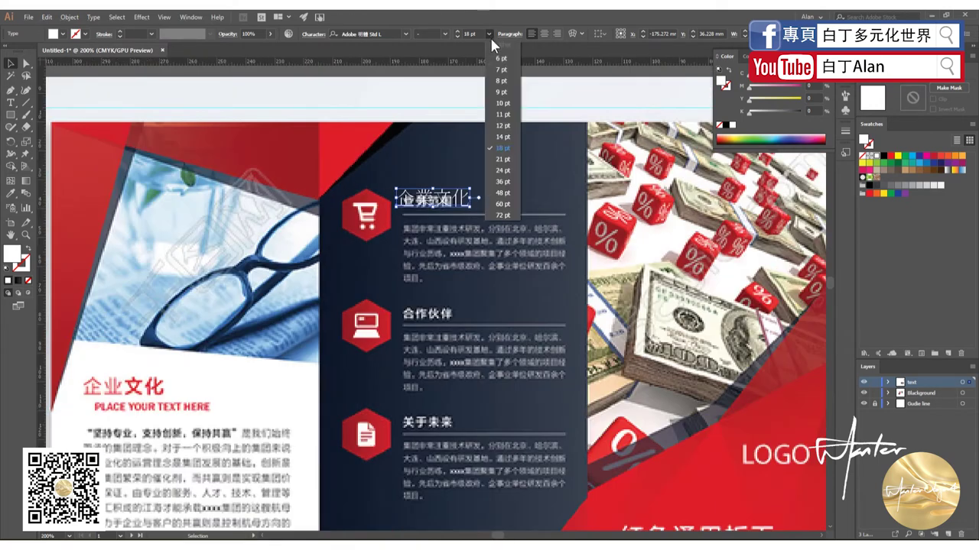
click(497, 122)
alt+scroll(425, 191, up, 2)
alt+scroll(426, 219, up, 2)
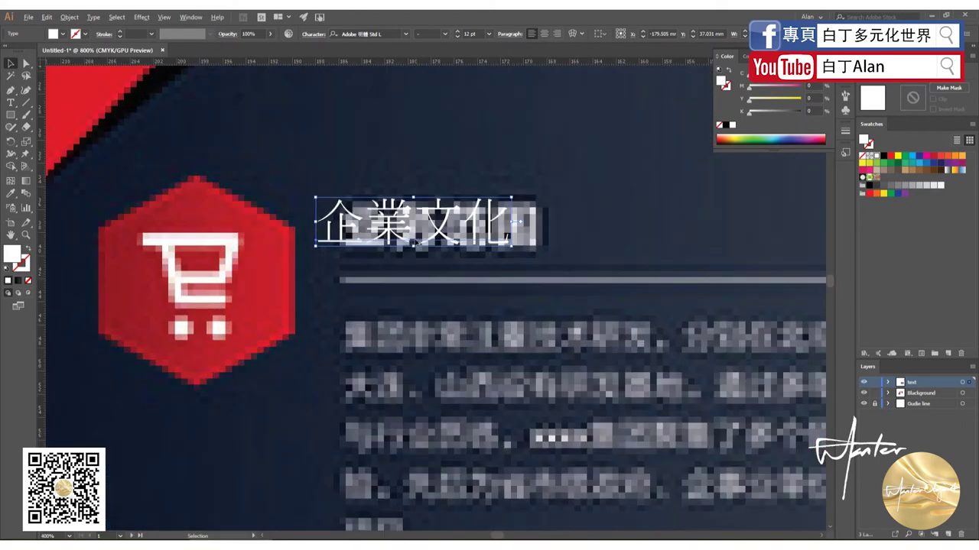
alt+scroll(405, 229, down, 4)
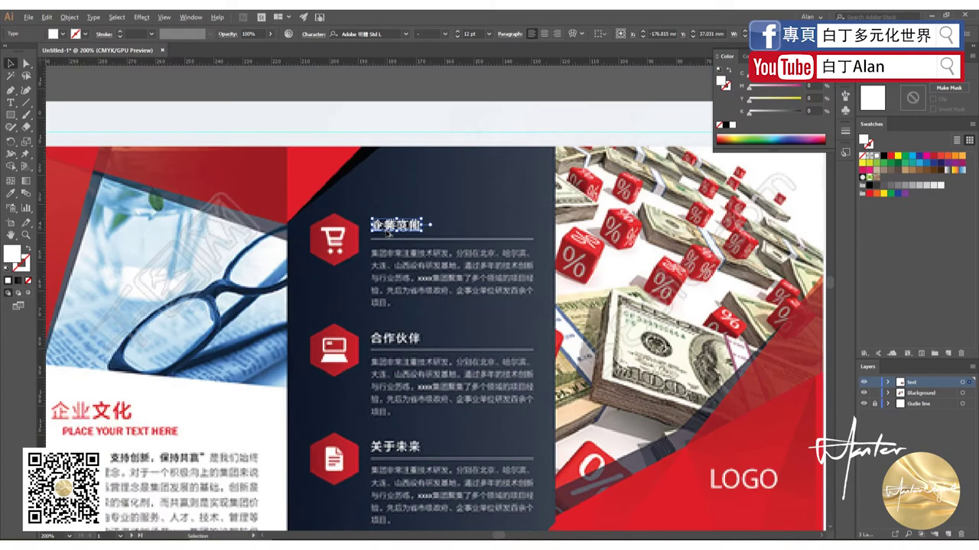
- Alt-drag a copy of the heading down, undo it, and zoom out
alt+shift+drag(388, 234, 392, 436)
key(ctrl+z)
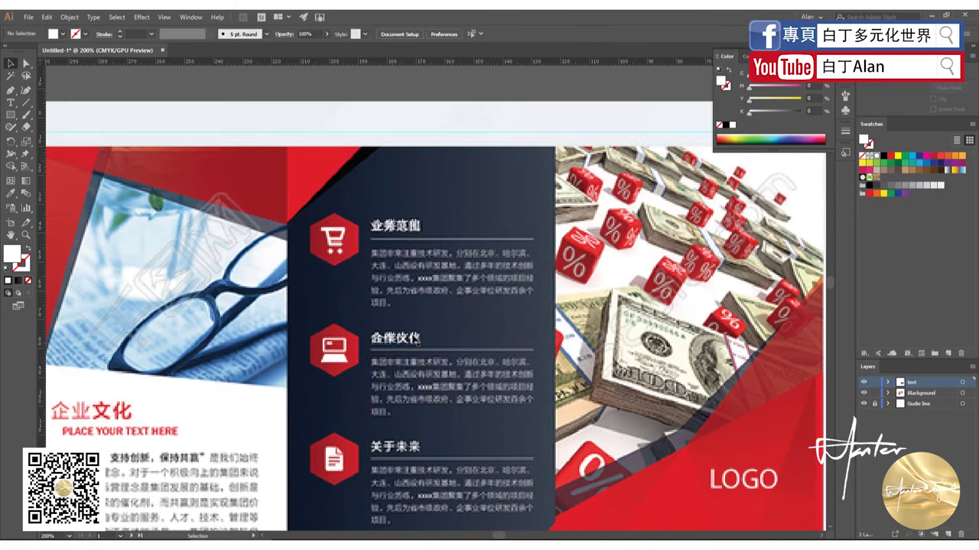
key(ctrl+z)
key(ctrl+1)
- Move the 三字經 paragraph onto the middle panel as 8 pt white text narrowed to the column
scroll(602, 309, down, 1)
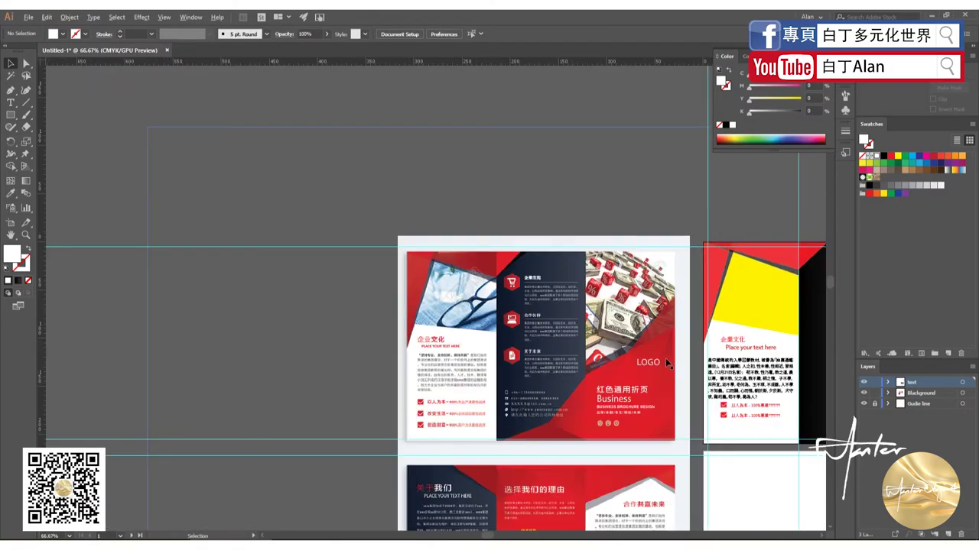
drag(727, 380, 543, 303)
scroll(561, 270, up, 3)
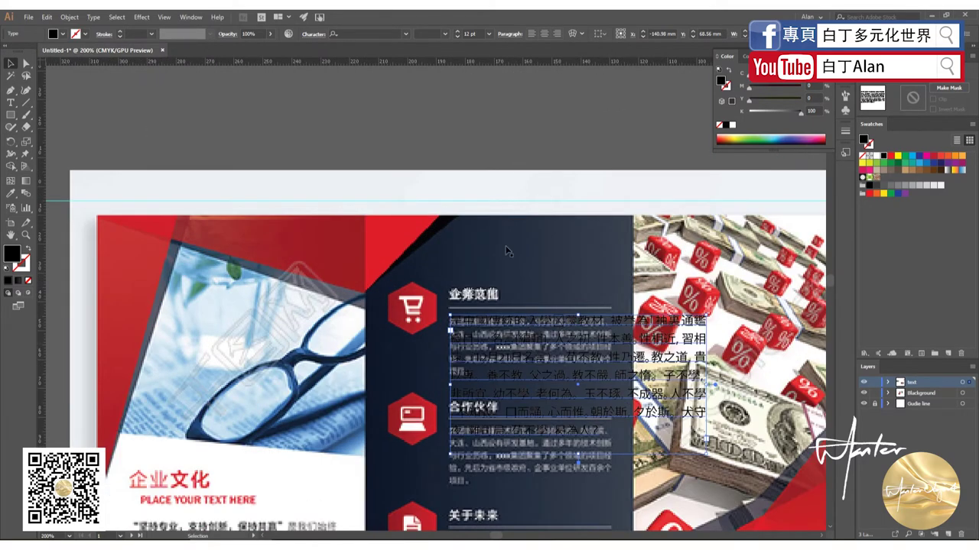
click(489, 33)
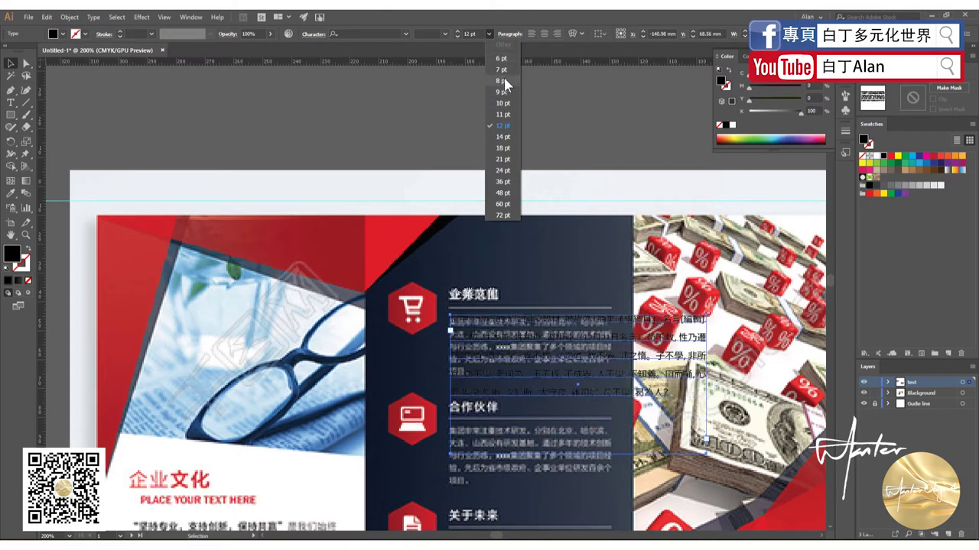
click(503, 77)
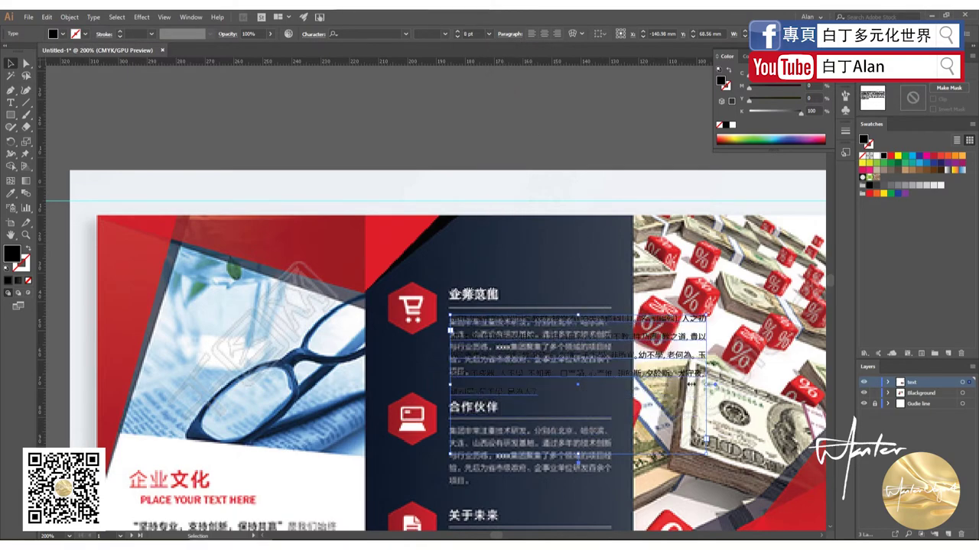
drag(703, 387, 624, 386)
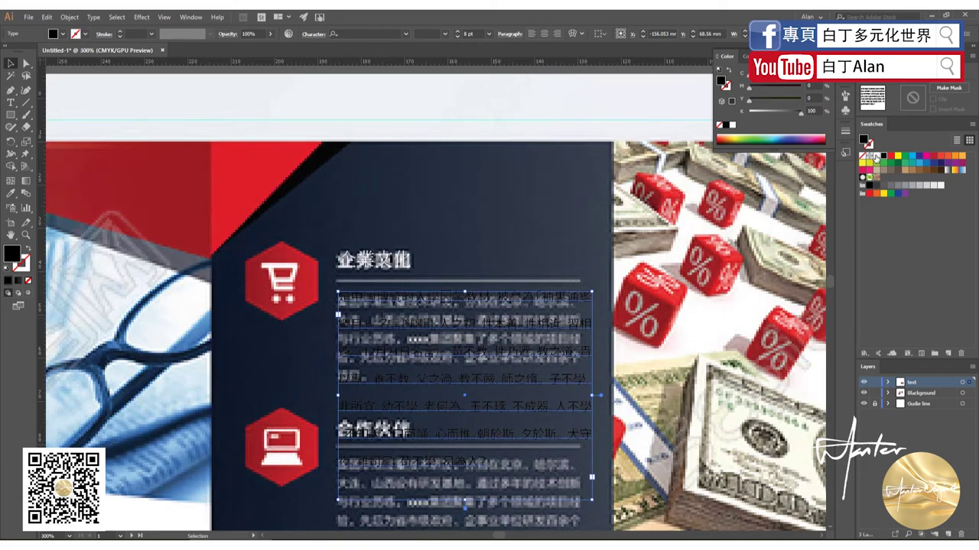
click(874, 156)
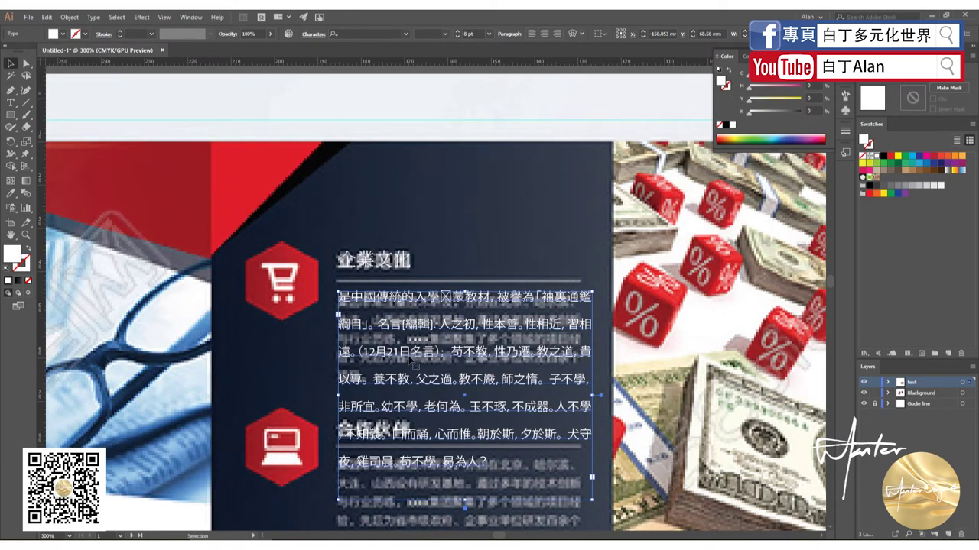
- Delete the paragraph's surplus text so it ends at 教不, then zoom out
key(t)
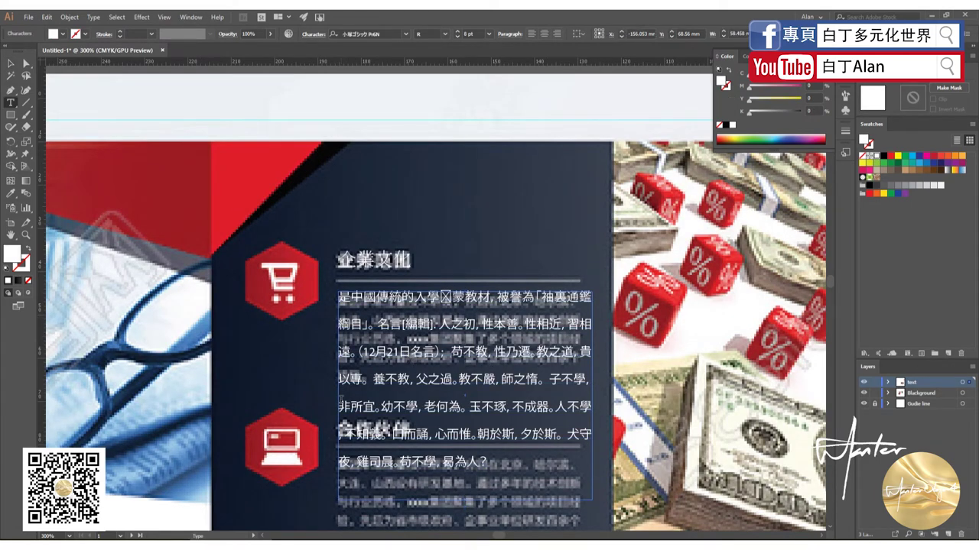
drag(341, 400, 719, 533)
key(ctrl+shift+End)
key(Delete)
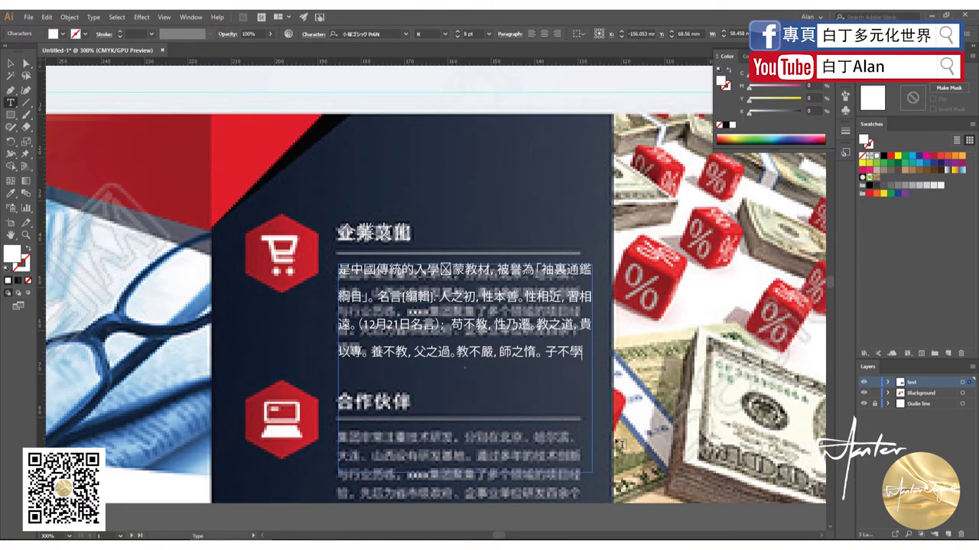
key(BackSpace)
key(BackSpace)
key(BackSpace)
key(BackSpace)
key(BackSpace)
key(BackSpace)
key(BackSpace)
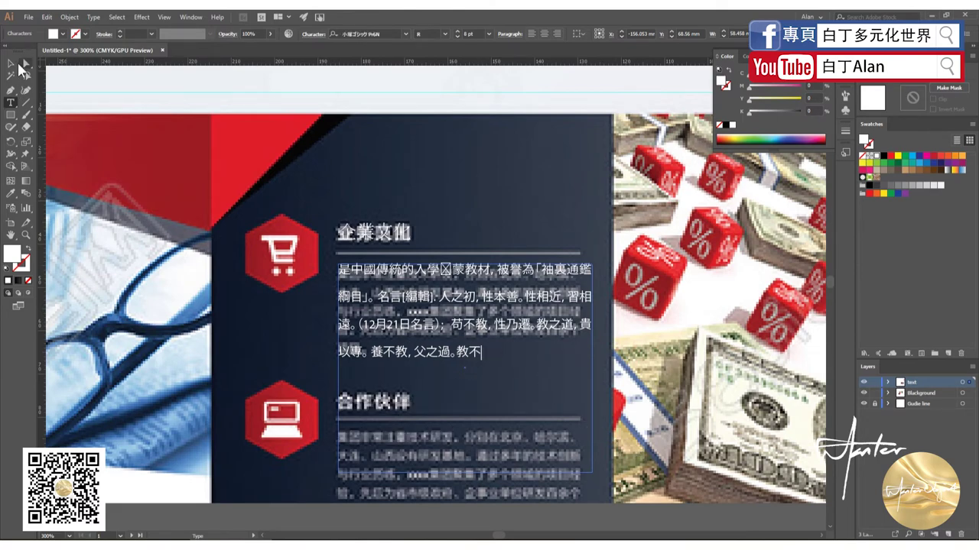
click(12, 64)
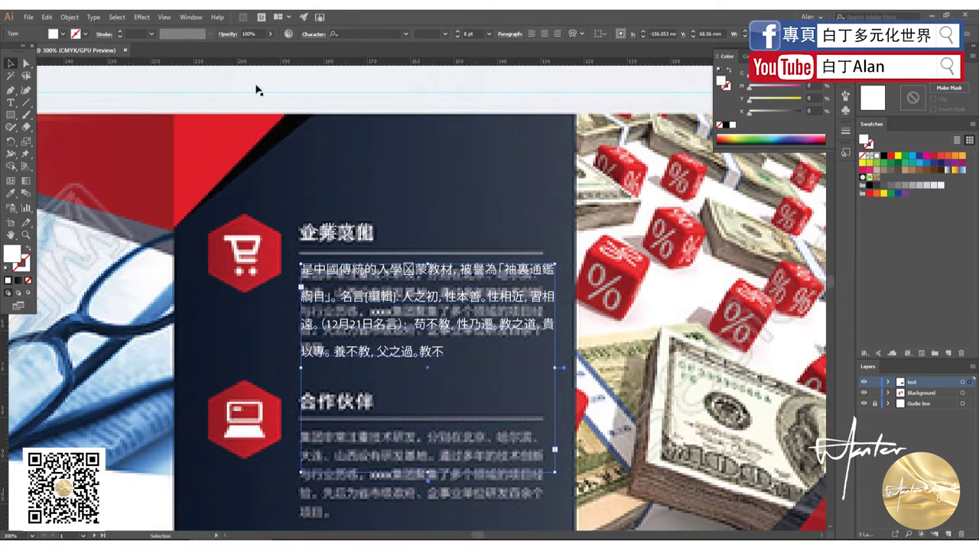
key(ctrl+0)
- Nudge the 三字經 paragraph slightly left and down
scroll(476, 211, up, 5)
click(477, 212)
scroll(477, 212, up, 3)
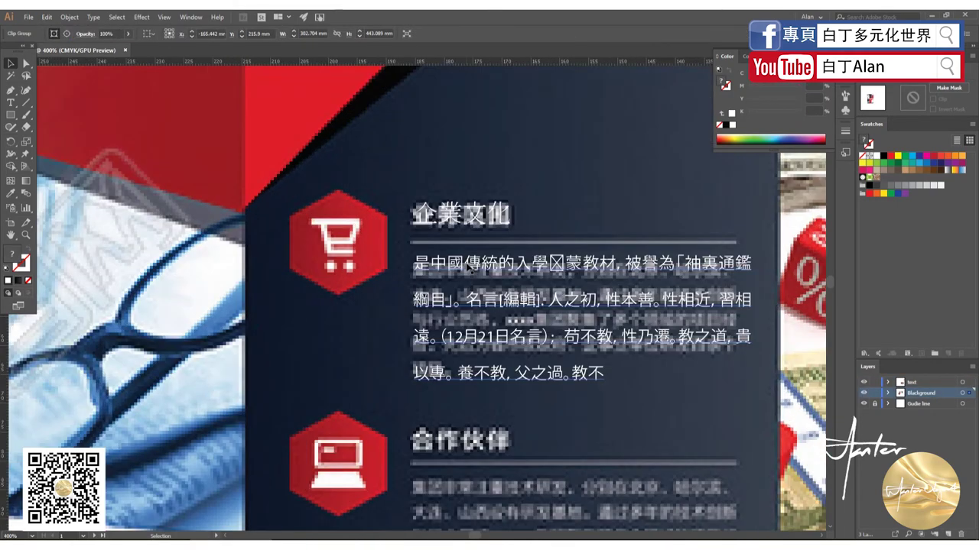
drag(504, 247, 501, 251)
- Draw a horizontal line under the 企業文化 heading and give it a white stroke
key(backslash)
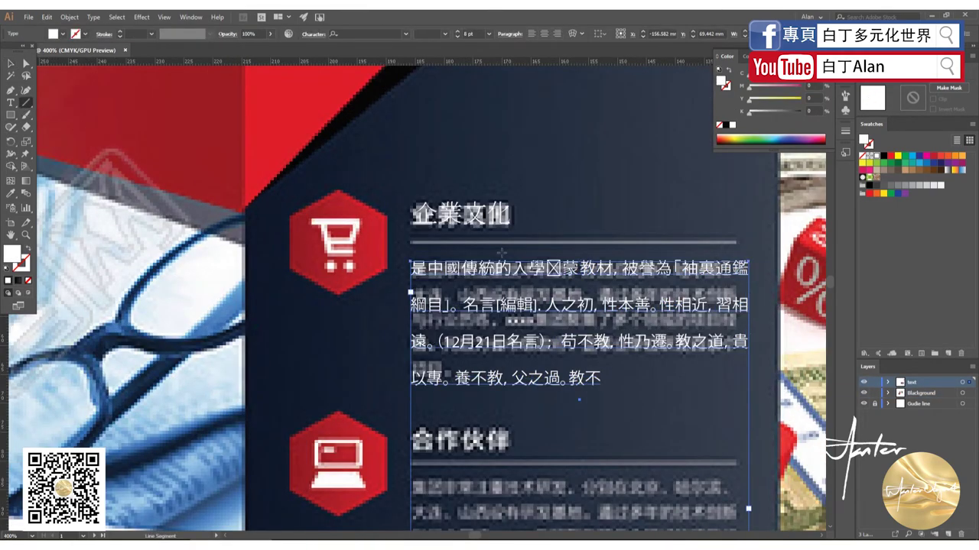
drag(412, 242, 747, 243)
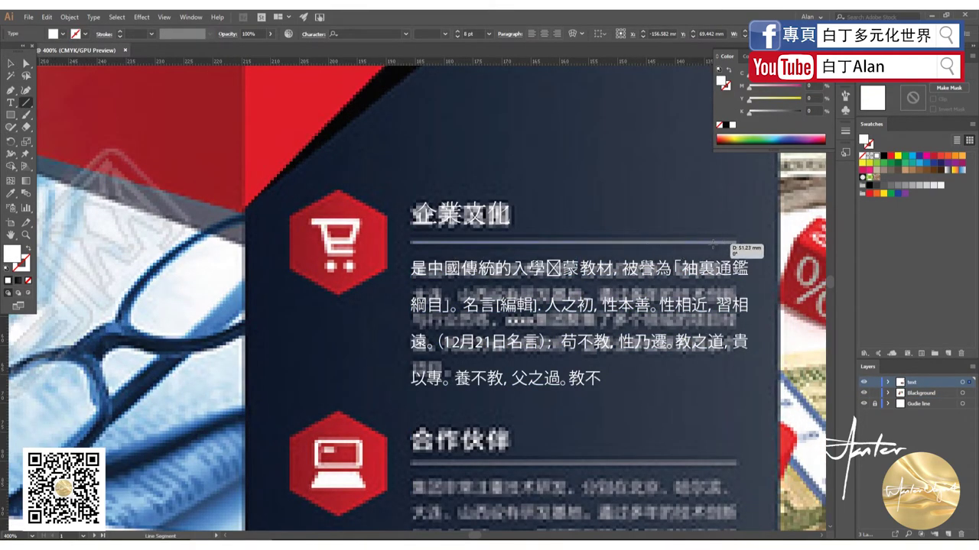
click(11, 62)
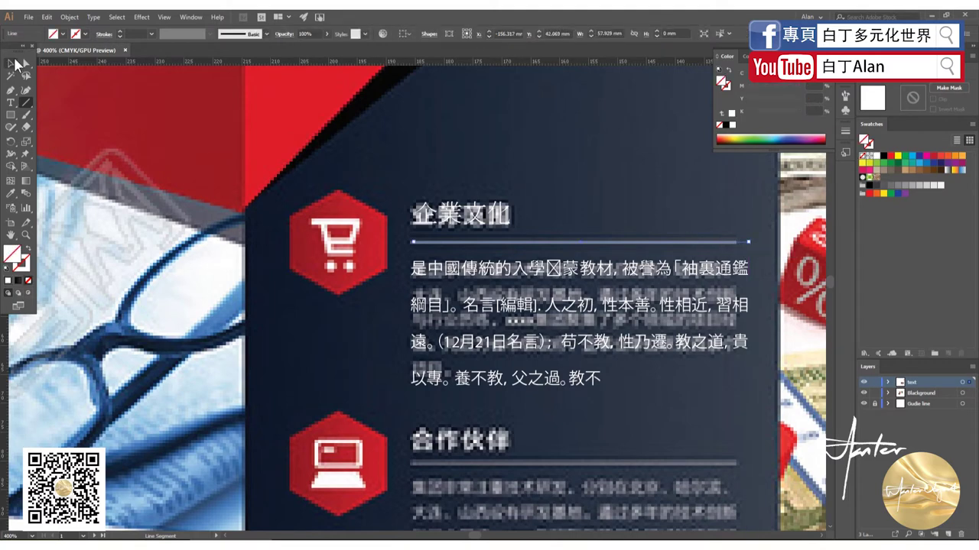
click(7, 281)
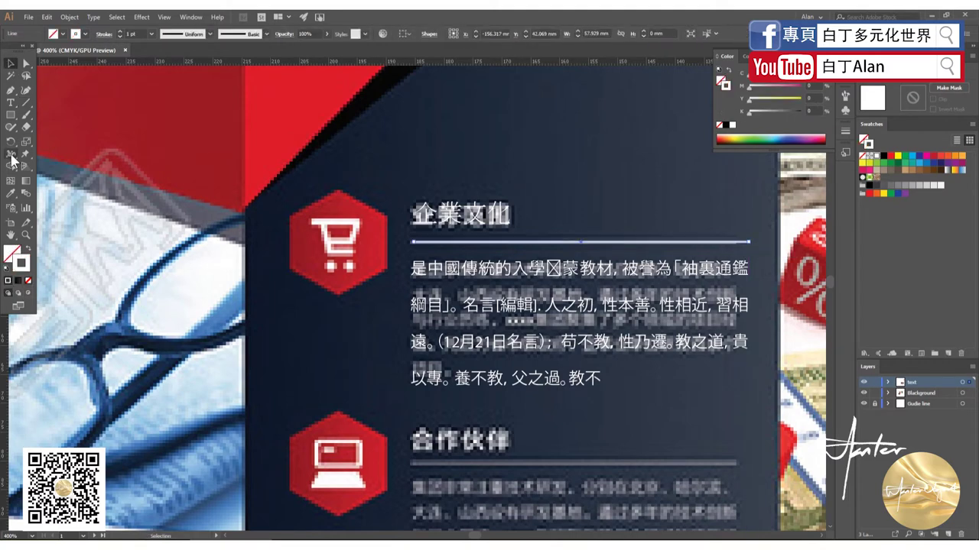
scroll(569, 373, down, 5)
click(559, 204)
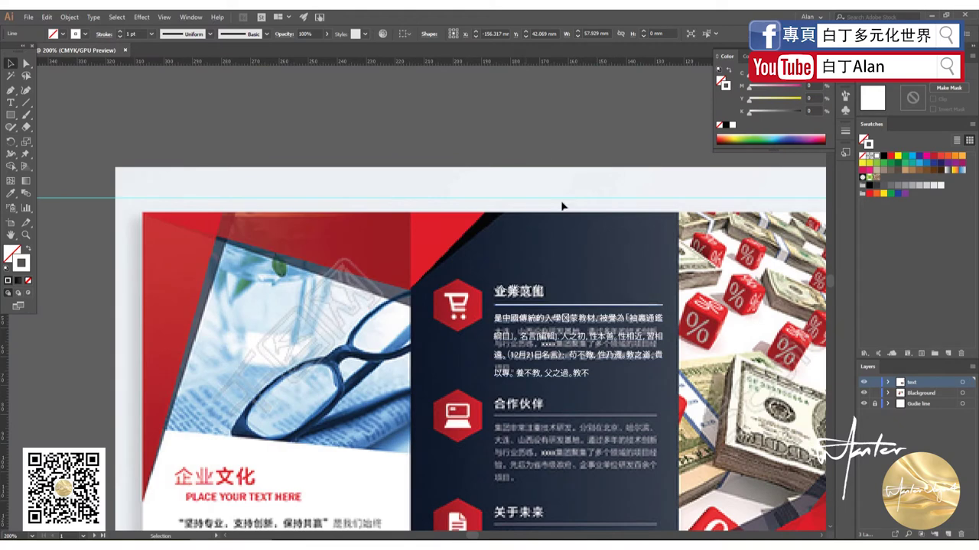
scroll(559, 204, up, 5)
- Select the white line, the 企業文化 heading and the paragraph together
click(549, 311)
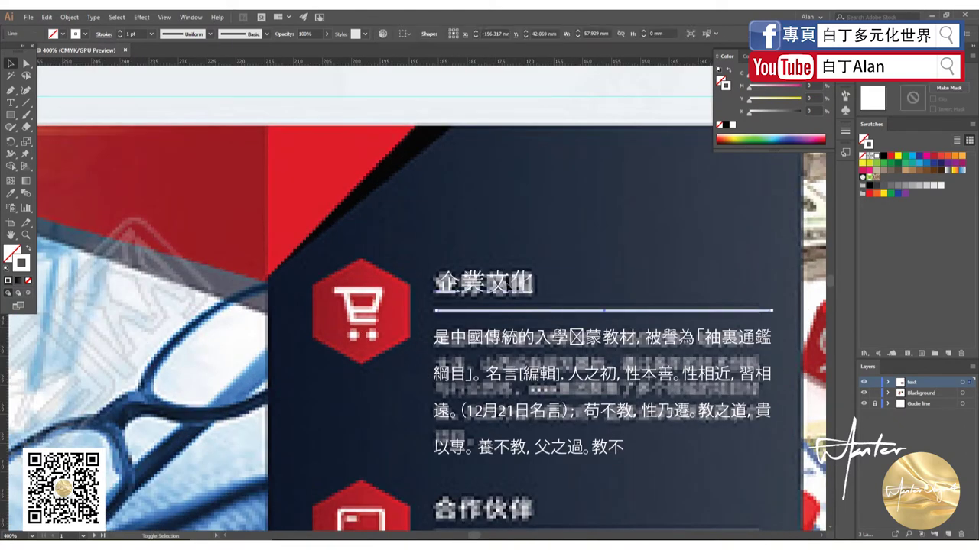
shift+click(513, 286)
shift+click(505, 346)
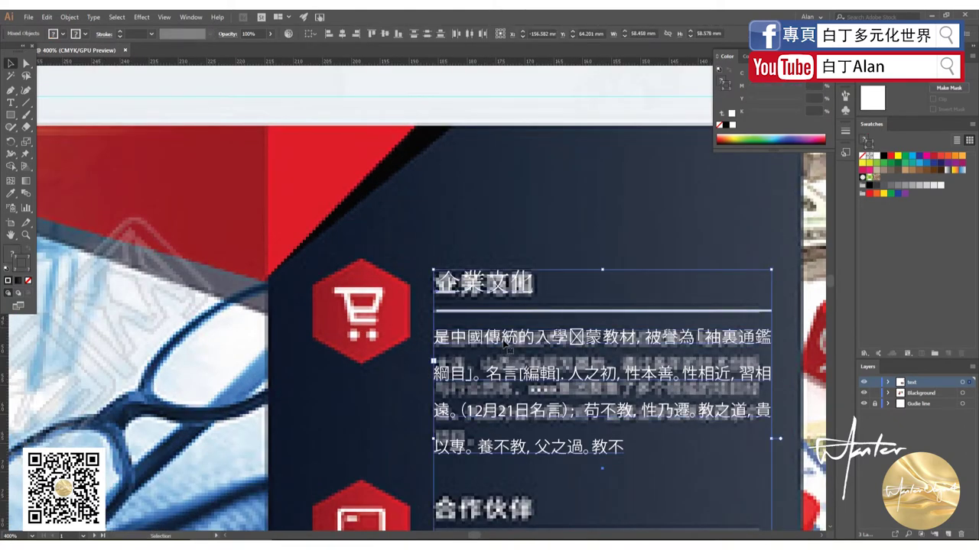
- Group the heading, rule and paragraph, and place copies at the 合作伙伴 and third sections
click(507, 348)
scroll(506, 348, down, 5)
scroll(507, 348, up, 2)
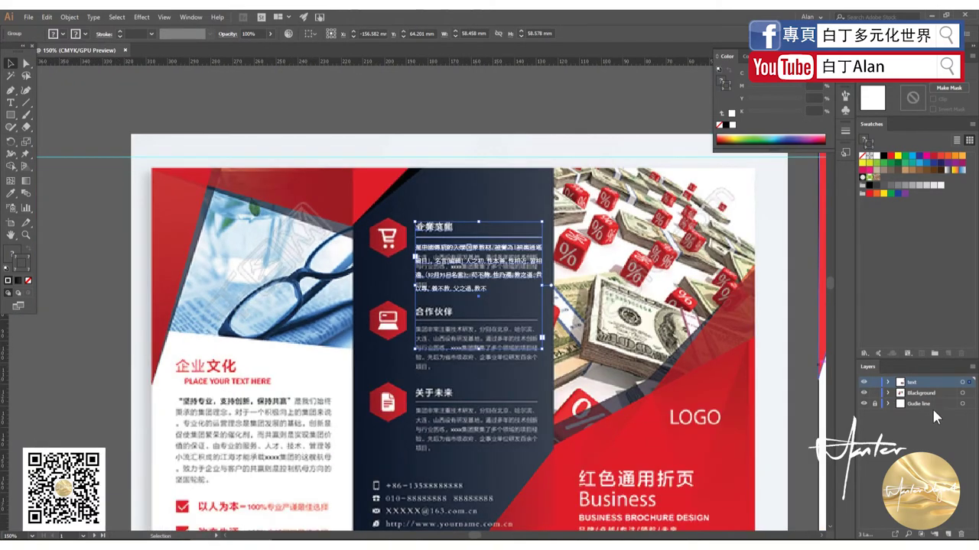
scroll(432, 317, up, 1)
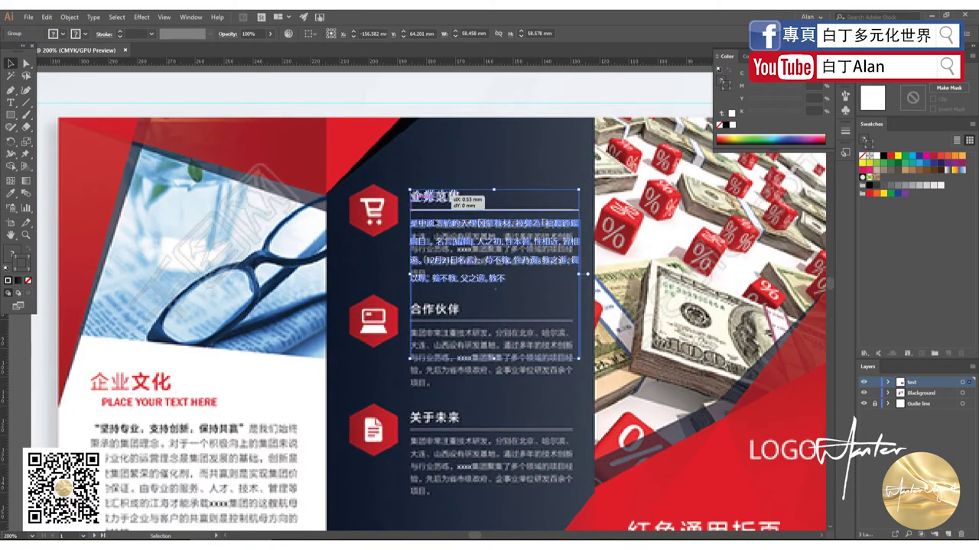
drag(428, 208, 433, 417)
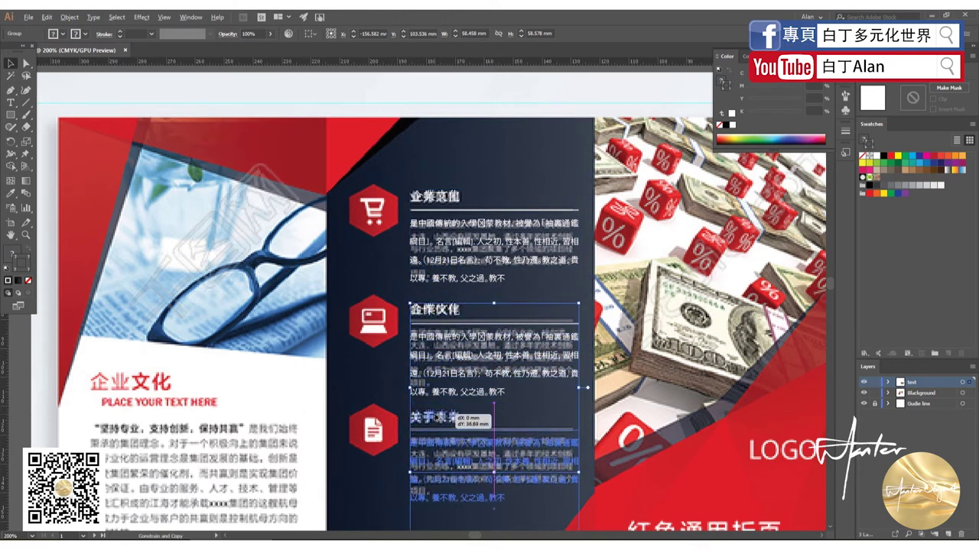
shift+click(440, 310)
- Move the three 企業文化 blocks onto the second page's dark panel, nudged slightly right
shift+click(442, 205)
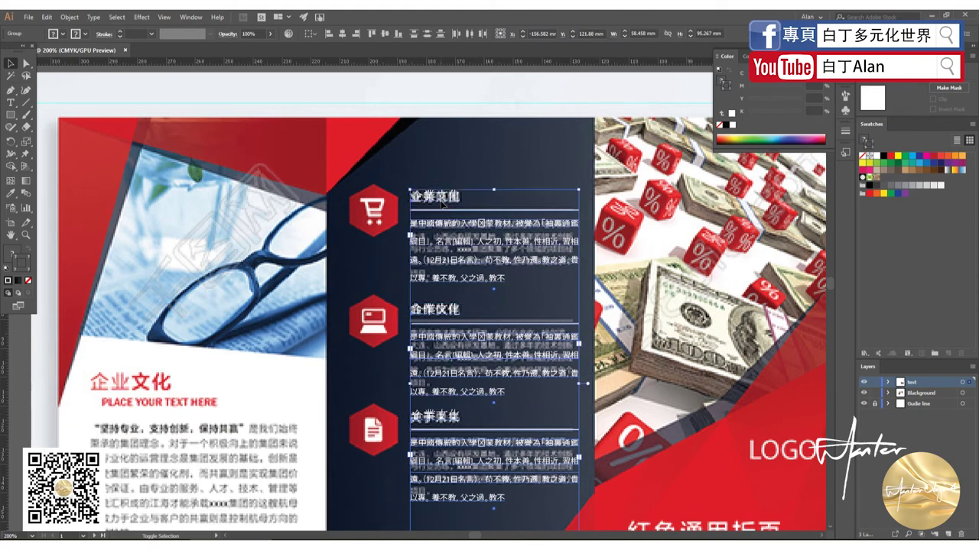
scroll(432, 205, down, 3)
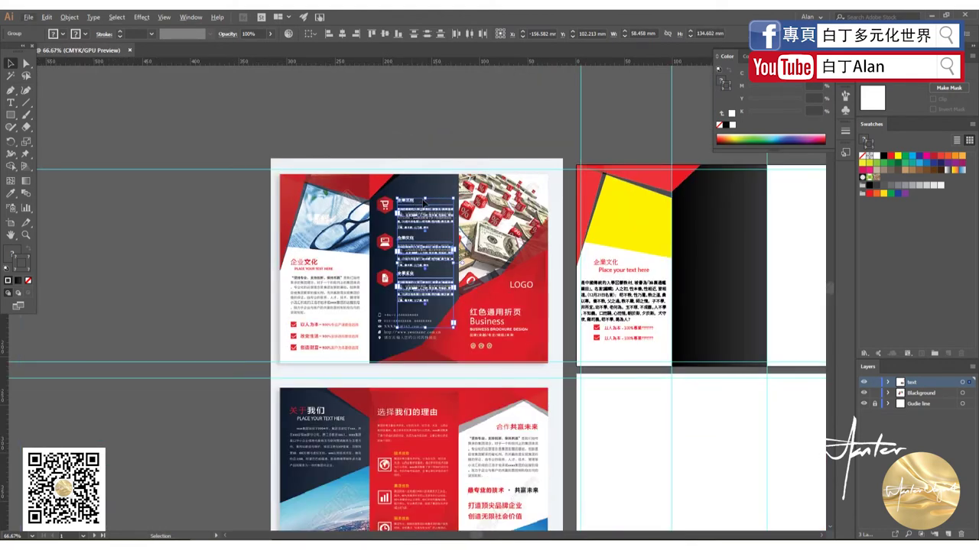
drag(414, 203, 770, 228)
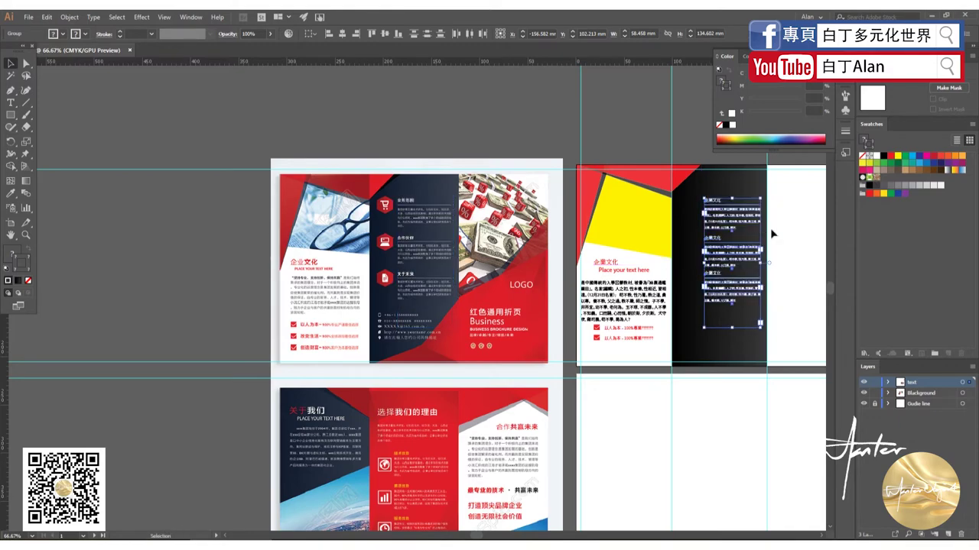
scroll(770, 228, up, 3)
scroll(620, 228, down, 2)
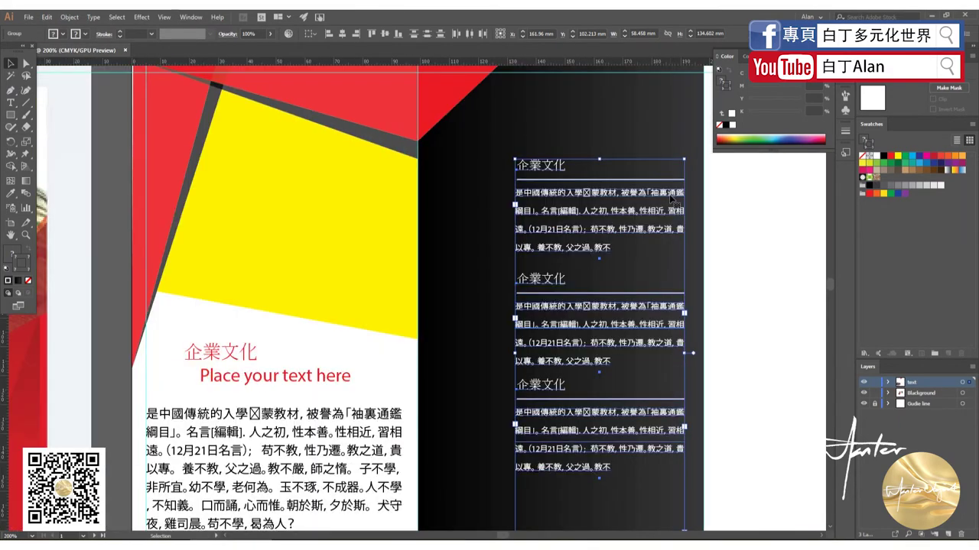
drag(674, 200, 677, 200)
click(726, 225)
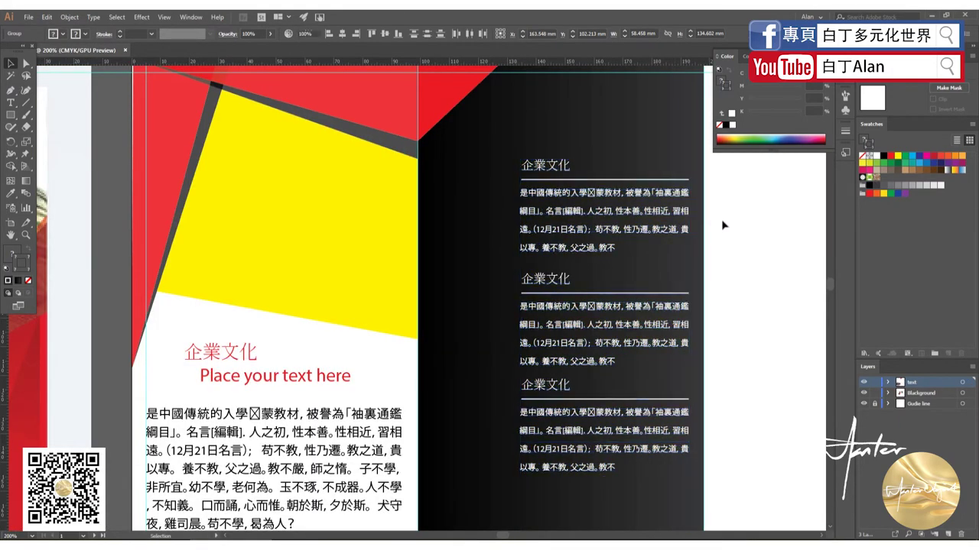
scroll(39, 218, down, 2)
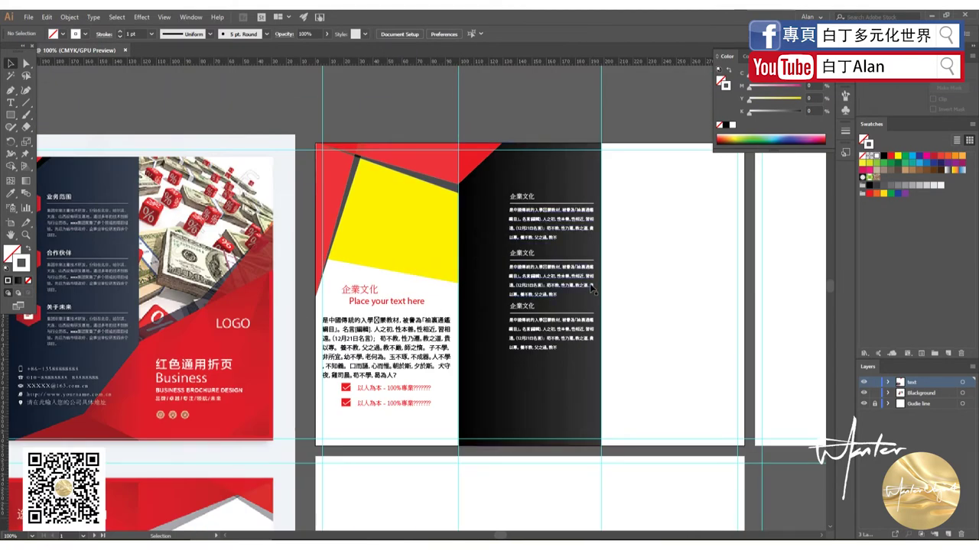
- Add a vertical guide across the pages and dock the floating Tools panel
drag(6, 336, 601, 306)
drag(14, 52, 3, 62)
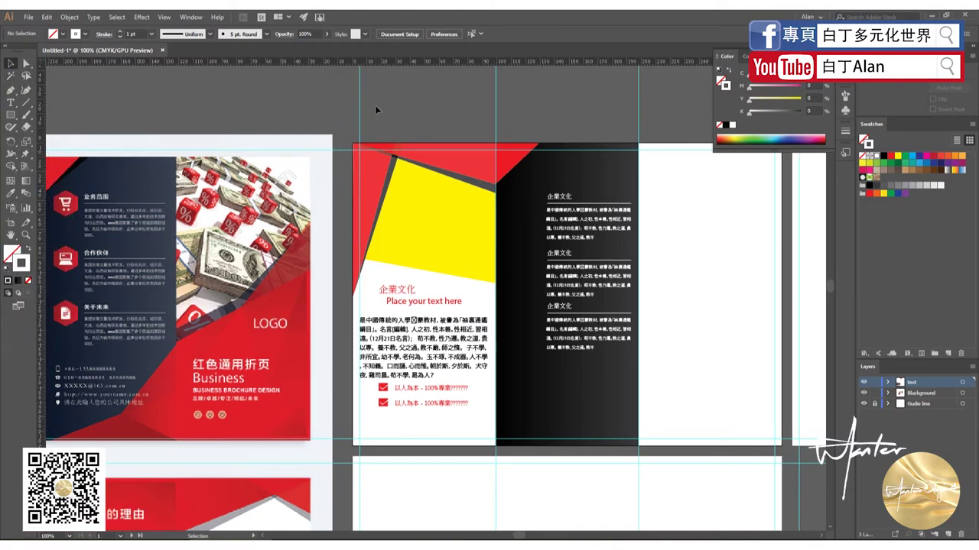
alt+scroll(444, 230, down, 1)
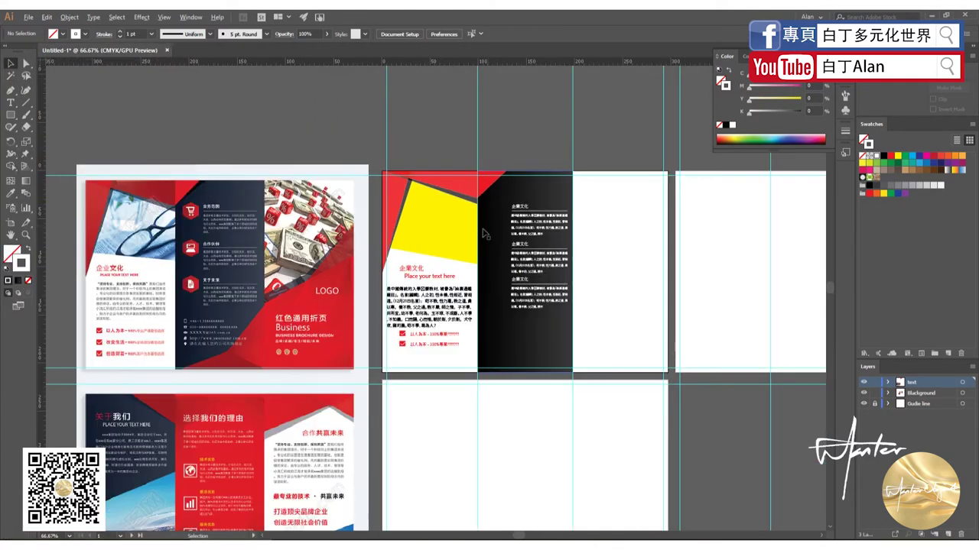
alt+scroll(170, 331, up, 2)
alt+scroll(217, 325, down, 2)
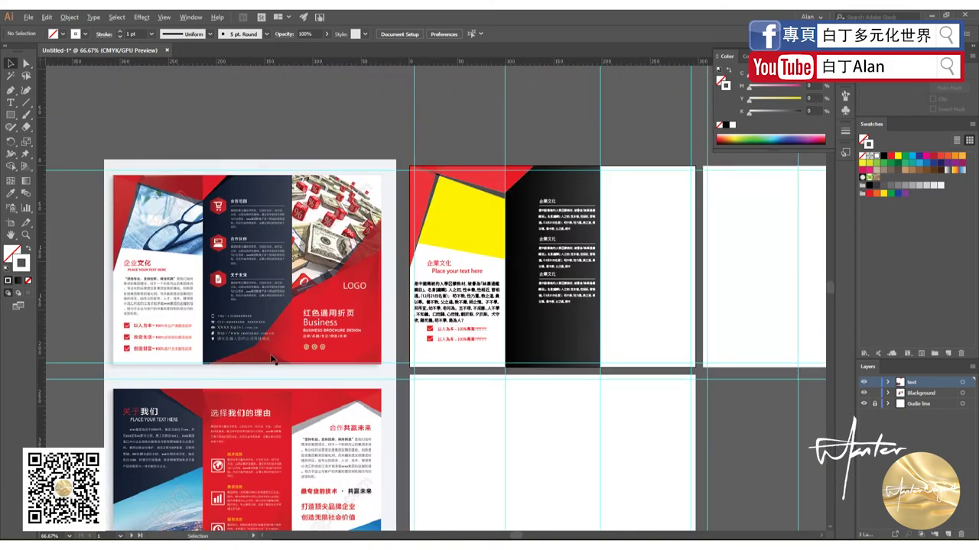
alt+scroll(294, 329, up, 3)
alt+scroll(295, 335, down, 2)
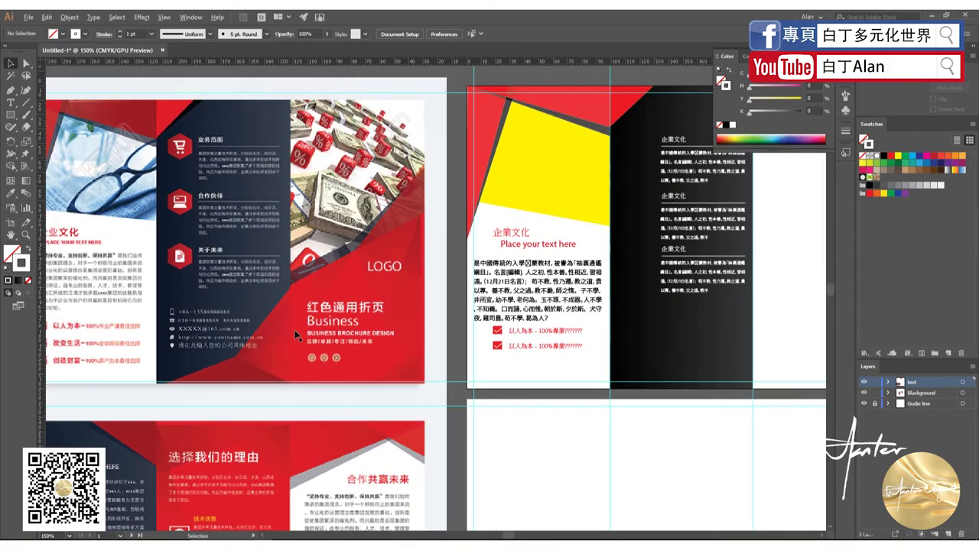
alt+scroll(296, 289, up, 2)
alt+scroll(304, 308, down, 4)
alt+scroll(233, 328, up, 5)
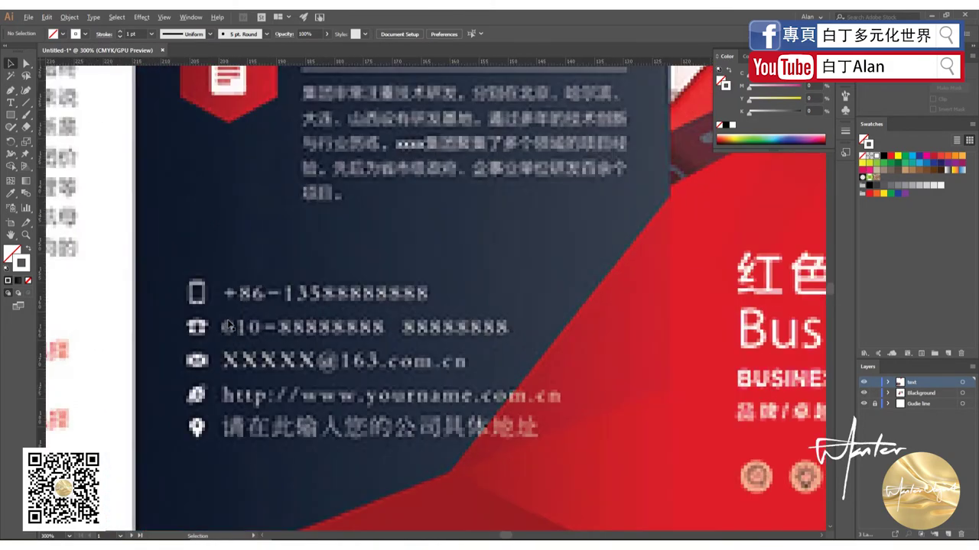
alt+scroll(232, 327, down, 2)
alt+scroll(233, 327, down, 3)
alt+scroll(188, 321, up, 3)
alt+scroll(144, 321, up, 2)
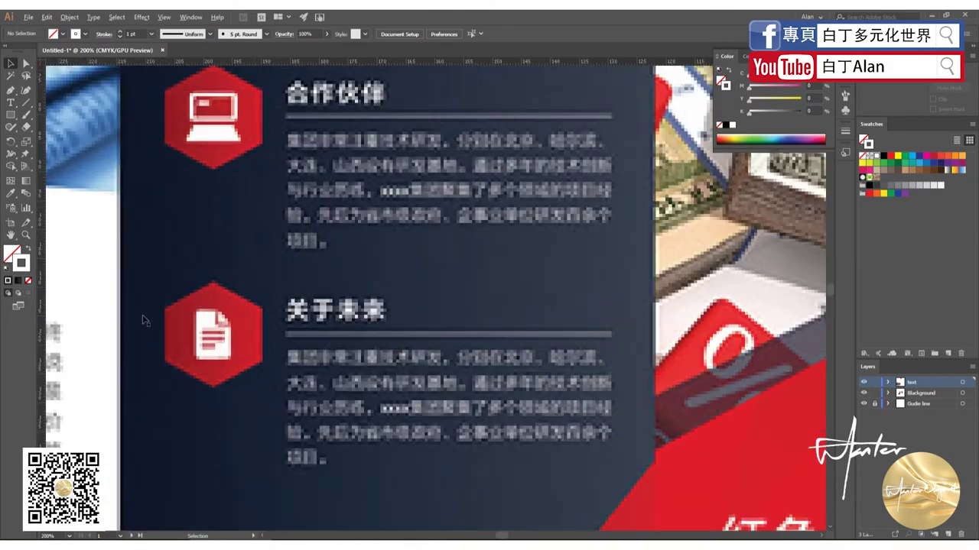
- Create a six-point star with the Star tool, then delete it
click(11, 90)
alt+scroll(390, 342, down, 4)
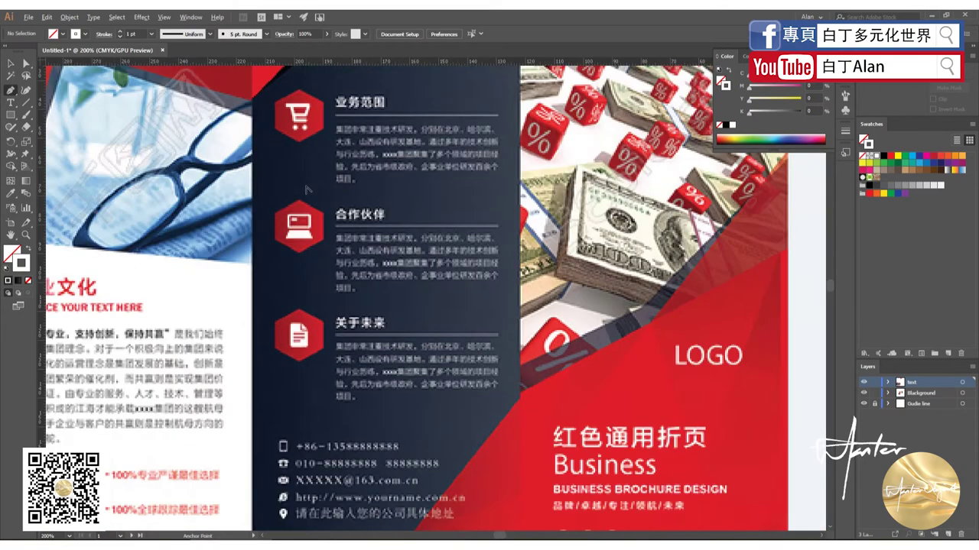
alt+scroll(290, 224, up, 5)
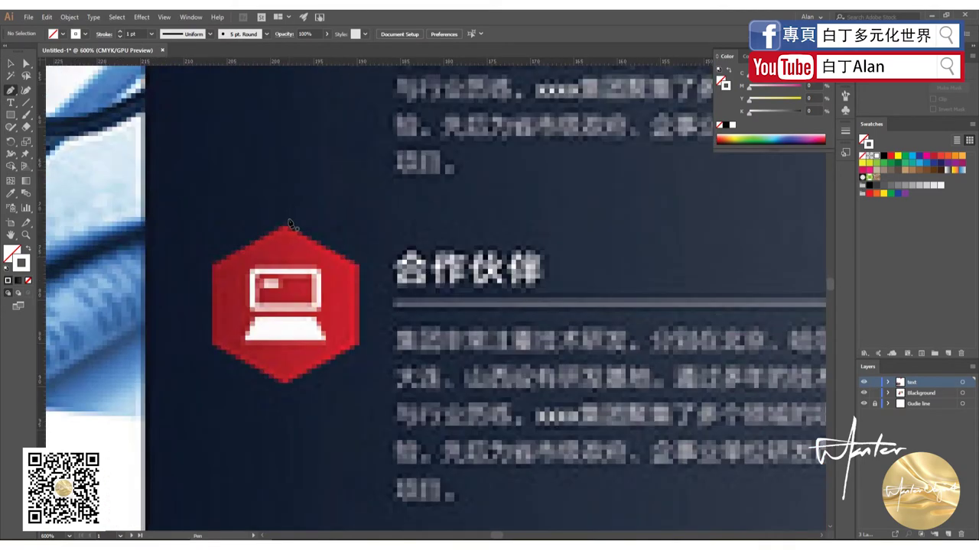
click(11, 114)
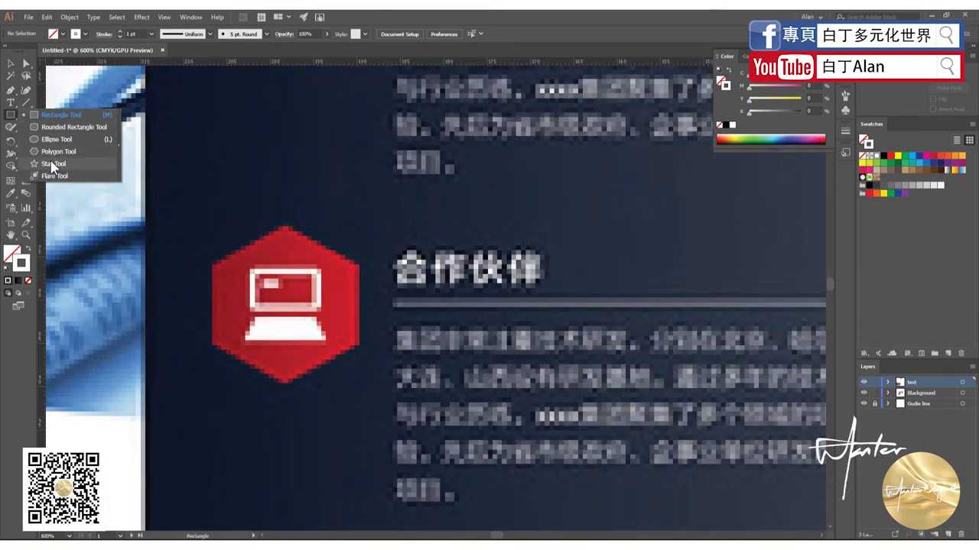
click(54, 163)
click(324, 147)
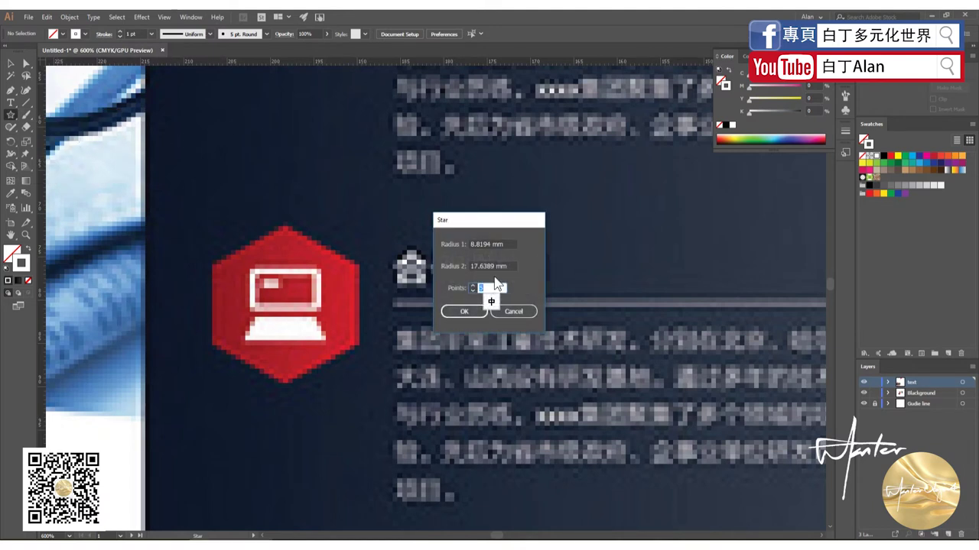
text(6)
click(464, 311)
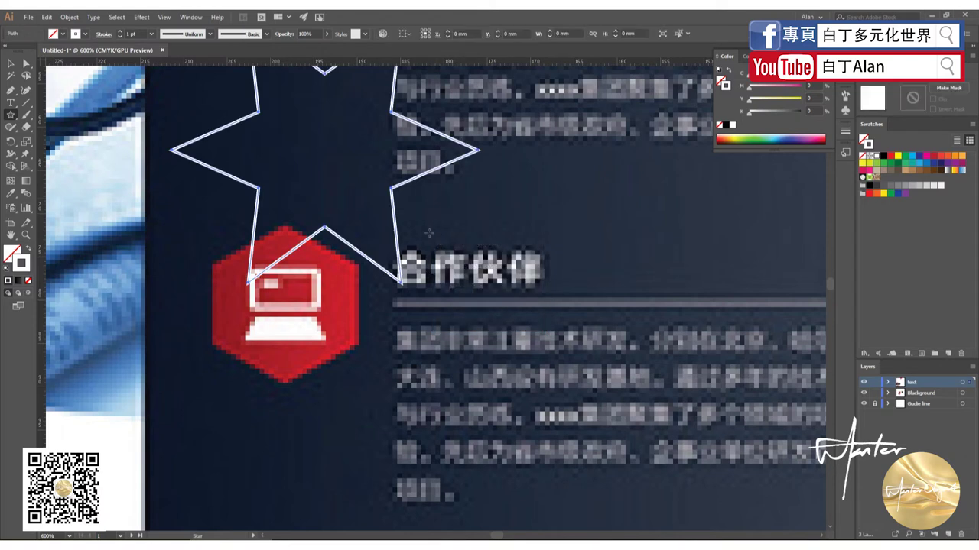
click(10, 64)
key(Delete)
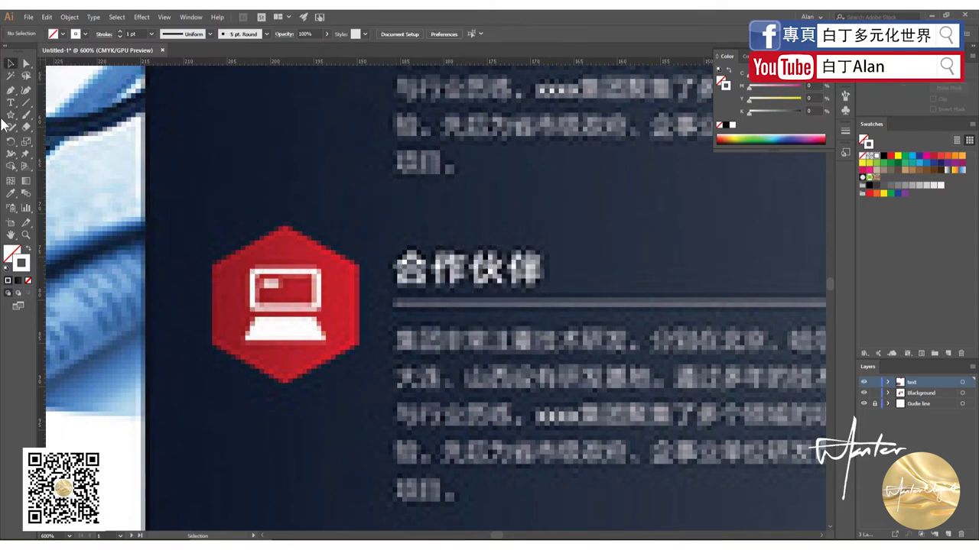
- Draw a six-sided polygon with no outline and a red fill over the reference icon
drag(11, 115, 43, 150)
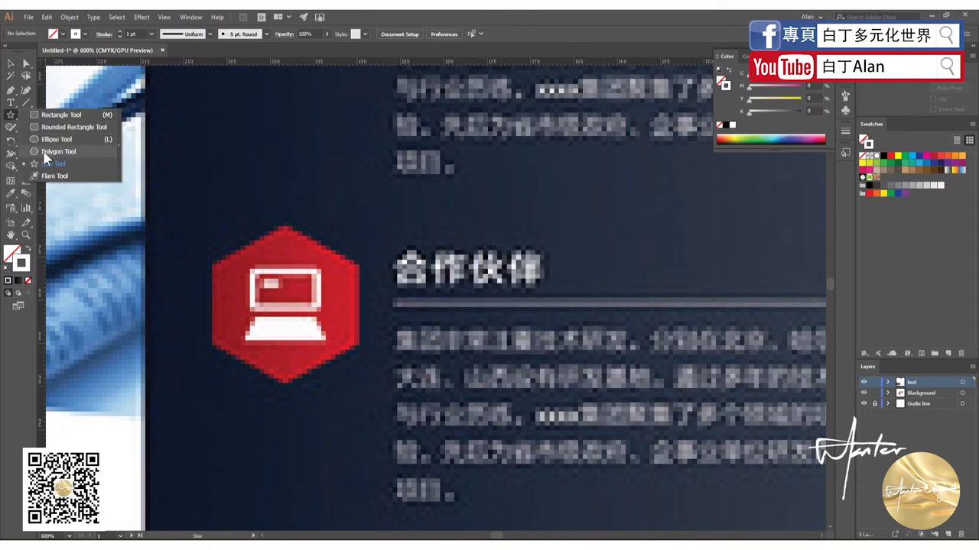
click(277, 155)
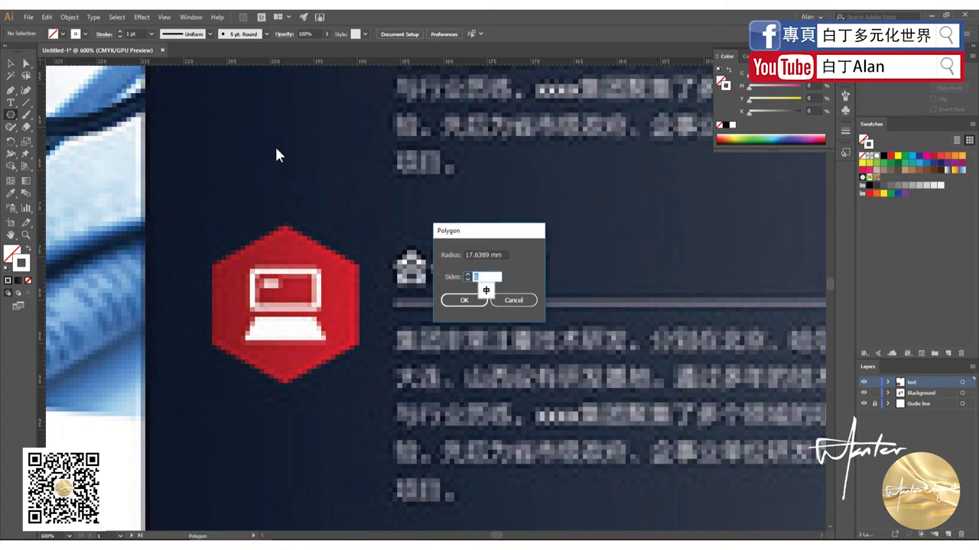
key(Return)
click(11, 64)
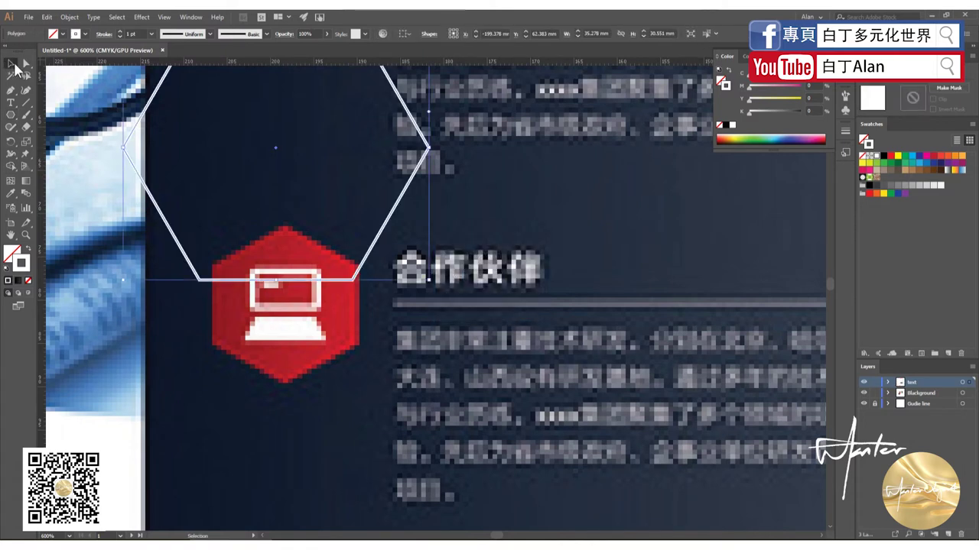
click(886, 78)
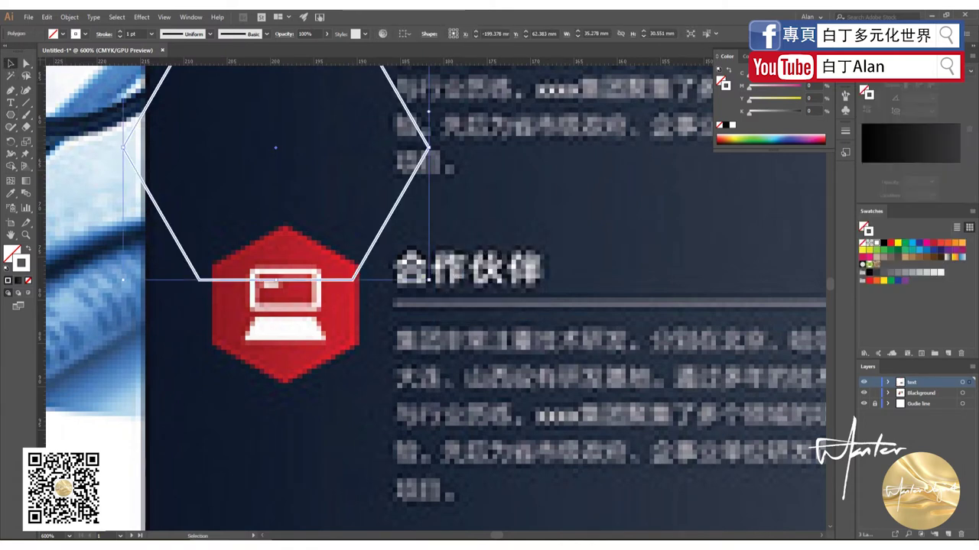
click(876, 170)
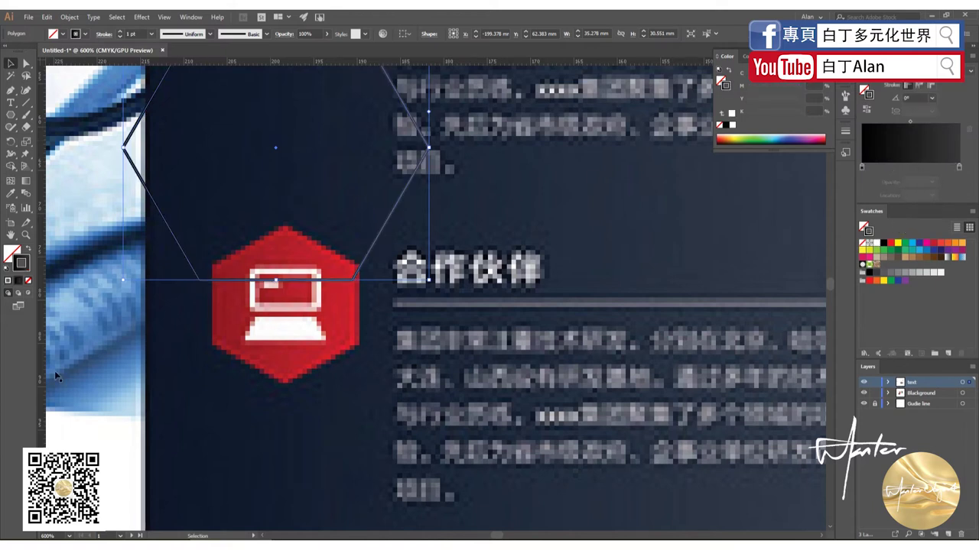
click(29, 280)
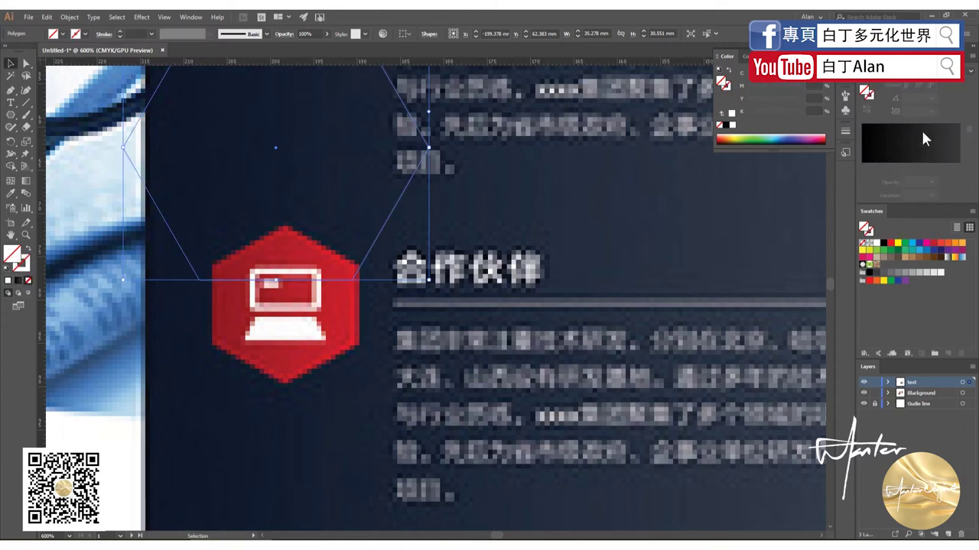
click(895, 244)
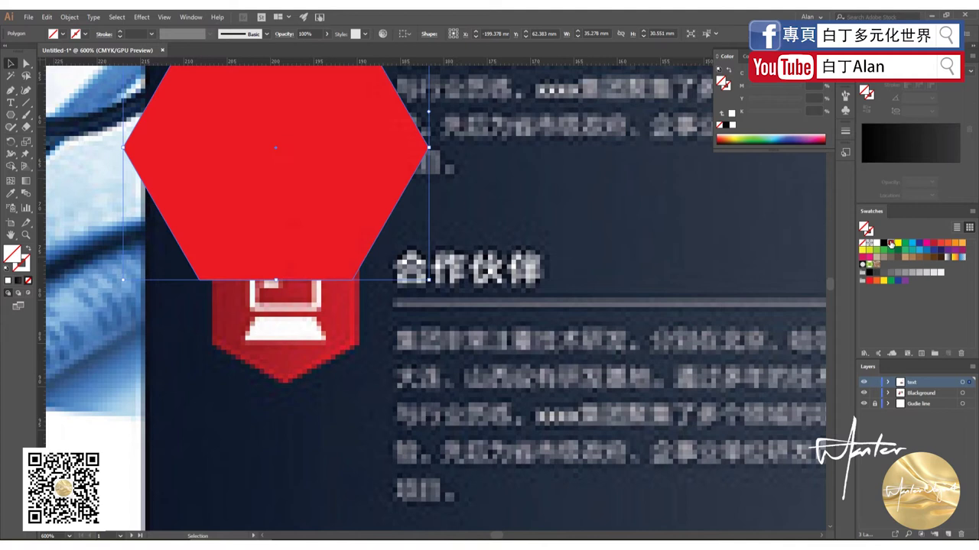
- Turn the hexagon's fill into a gradient with both stops set to red
click(906, 170)
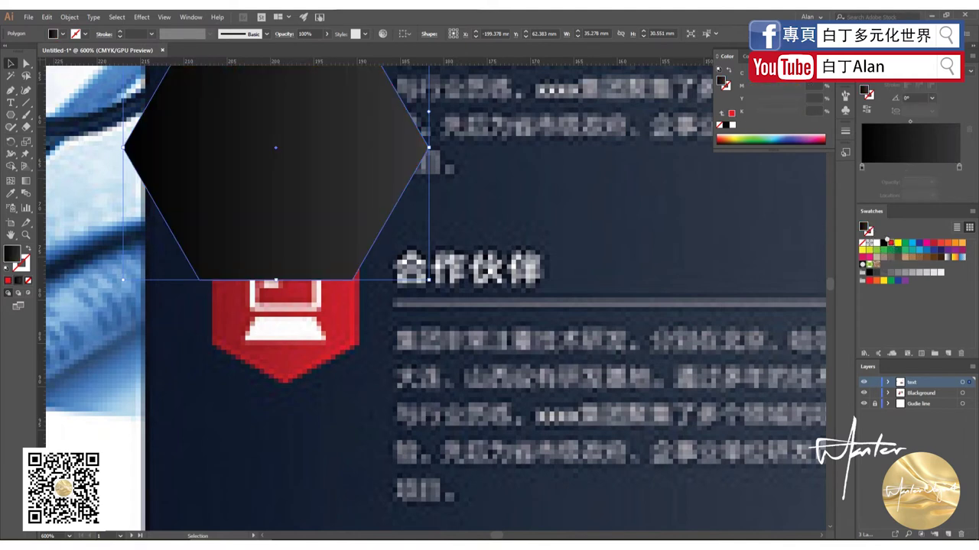
click(863, 164)
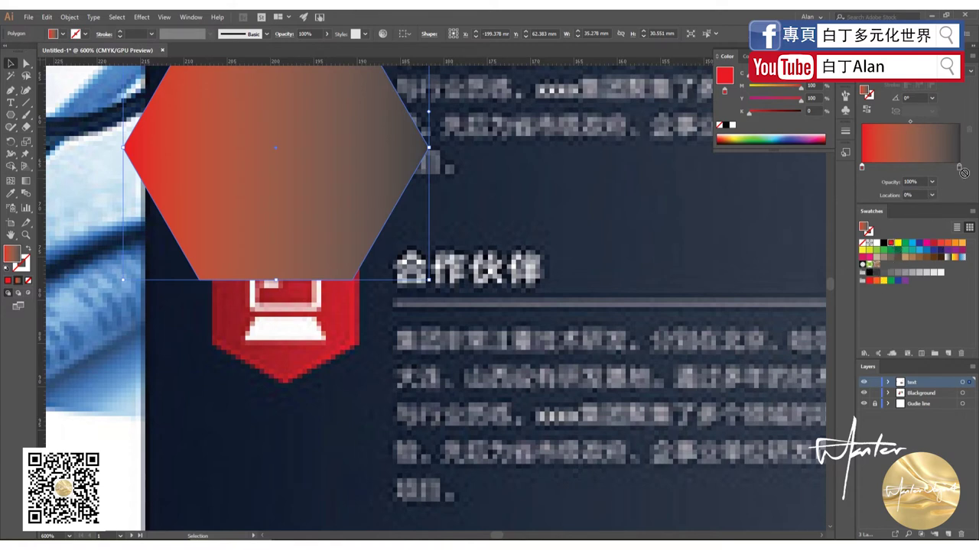
drag(890, 243, 959, 168)
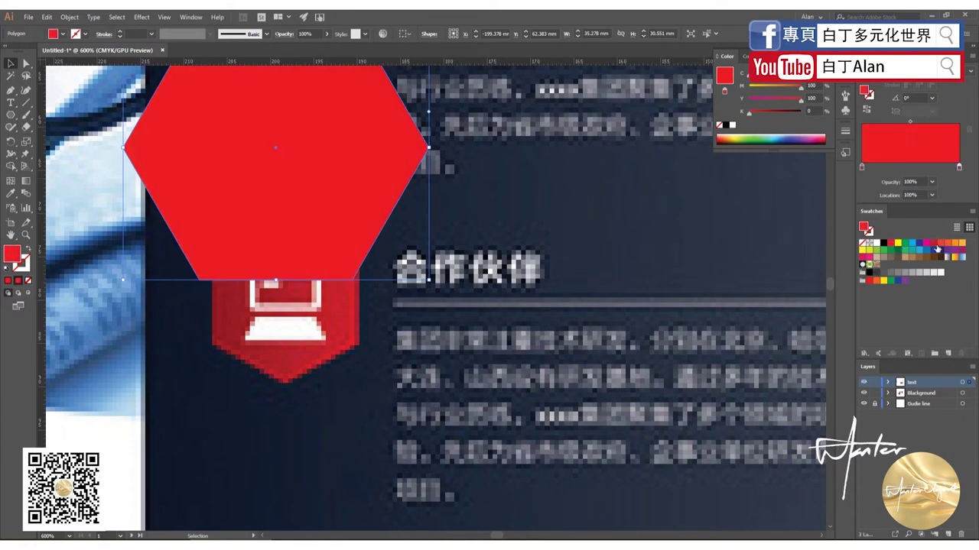
drag(928, 246, 958, 169)
- Darken the right gradient stop's red and reposition the stops along the slider
click(862, 166)
click(958, 166)
click(721, 136)
click(719, 139)
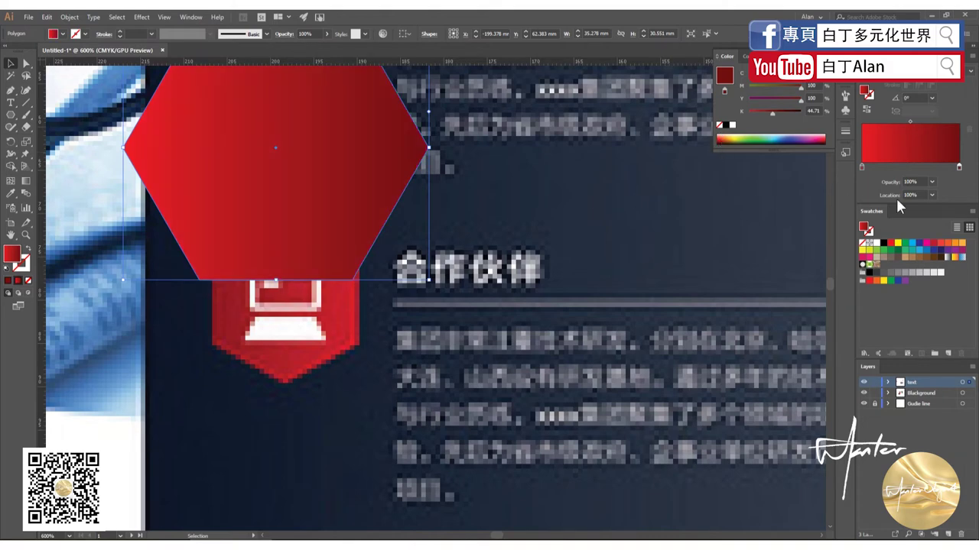
scroll(346, 305, down, 2)
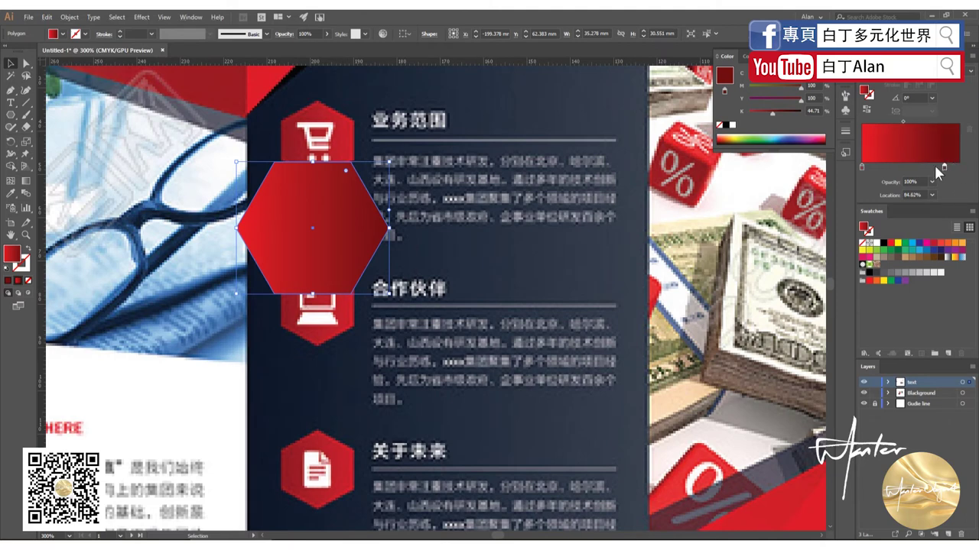
mouse_move(959, 167)
mouse_down()
mouse_move(885, 166)
mouse_move(958, 166)
mouse_up()
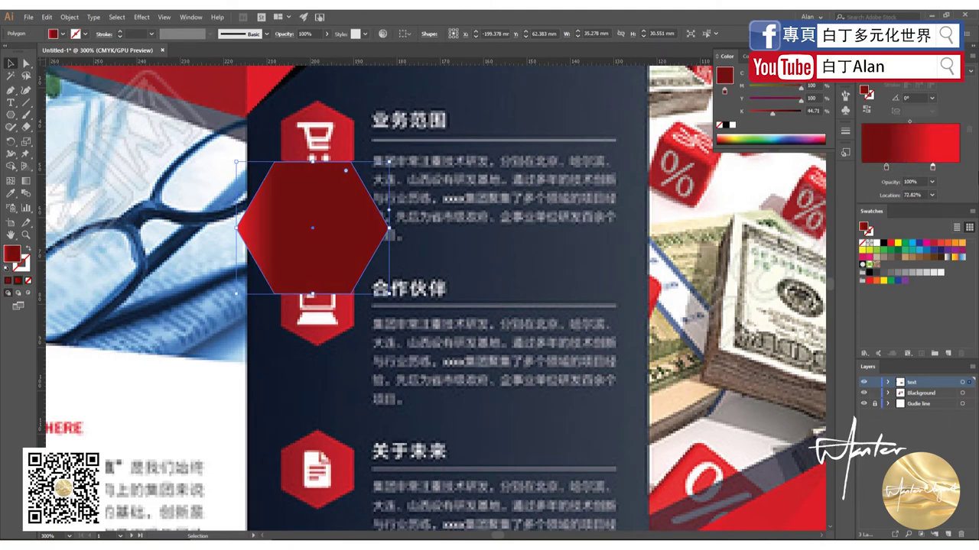
drag(886, 167, 862, 166)
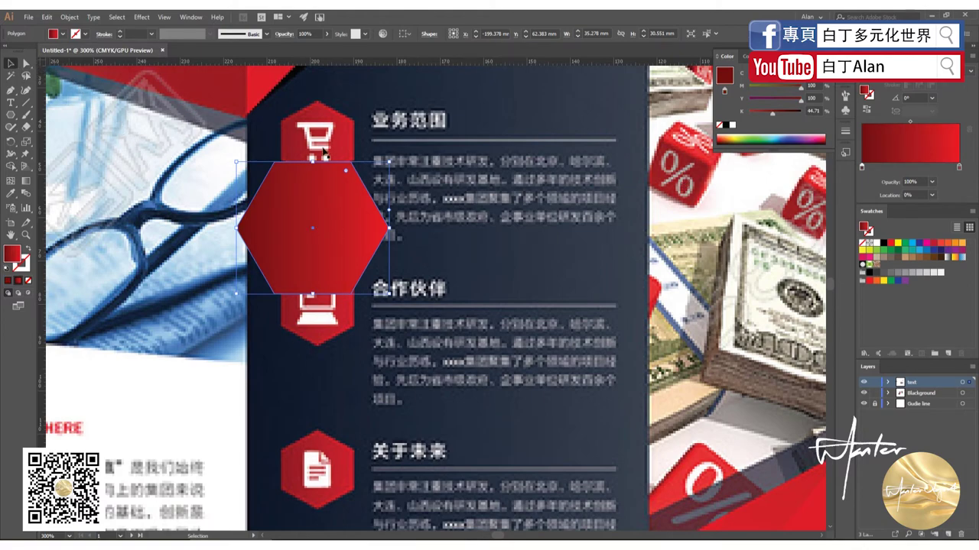
scroll(324, 349, up, 1)
scroll(324, 350, up, 2)
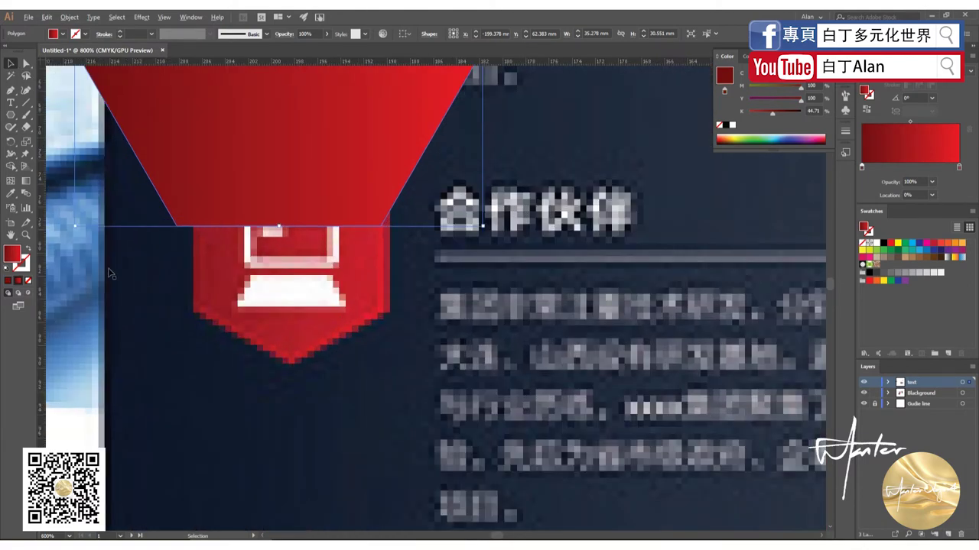
- Give the gradient hexagon a red 2 pt outline
click(23, 267)
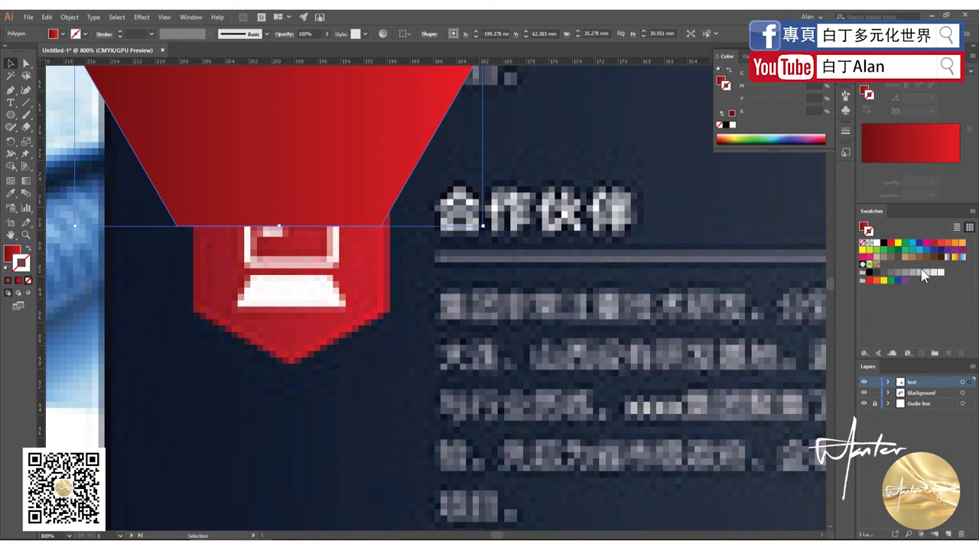
click(893, 243)
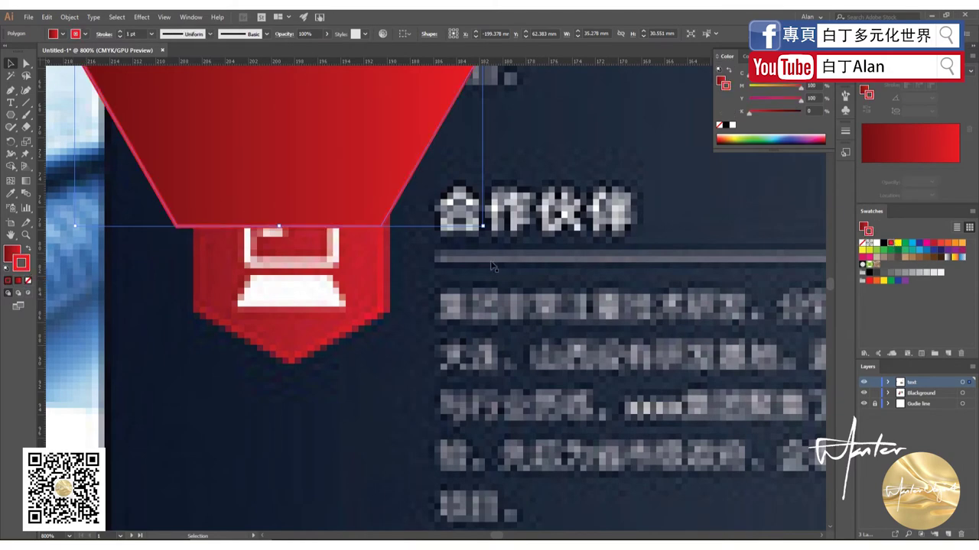
scroll(442, 243, down, 2)
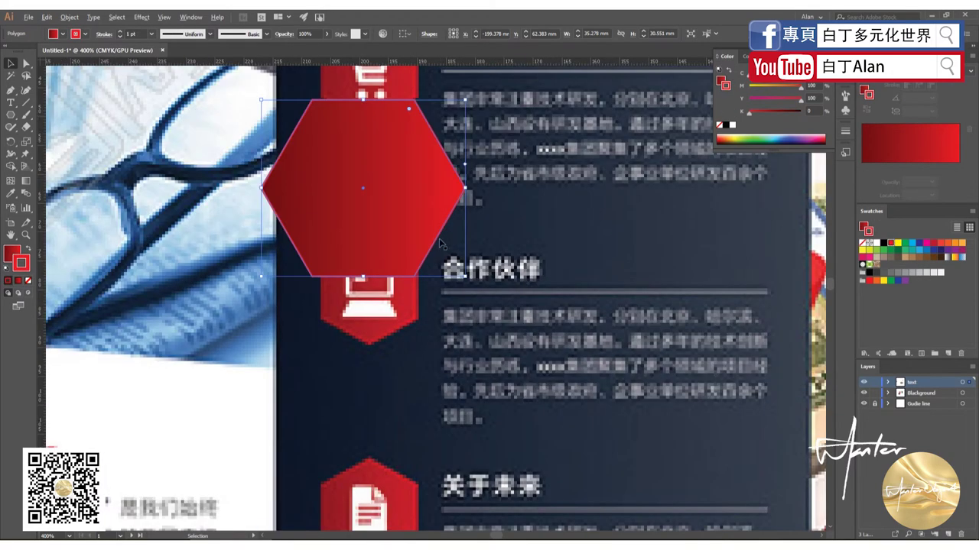
click(152, 34)
click(165, 92)
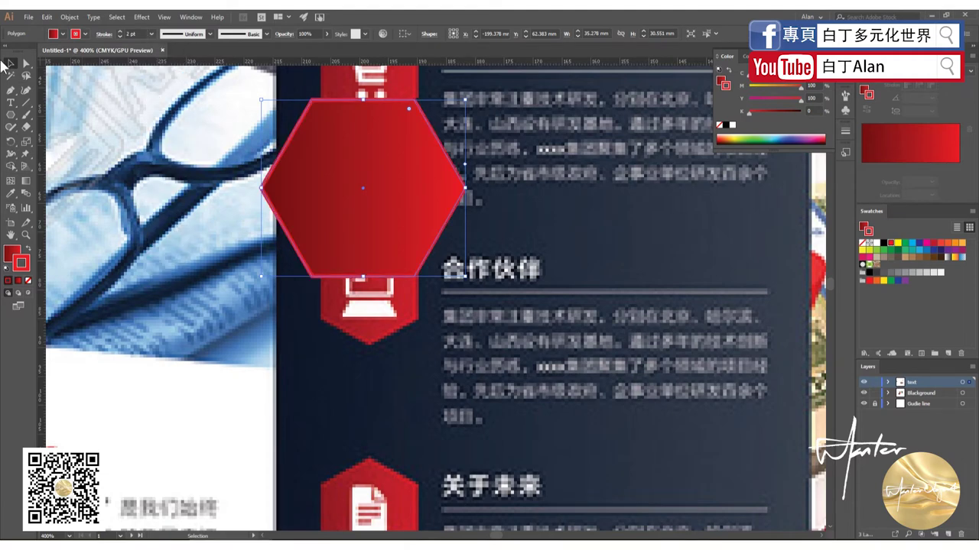
- Rotate the hexagon point-up, size it about 15 mm wide, and place it beside the laptop icon
mouse_move(465, 99)
mouse_down()
mouse_move(345, 203)
mouse_move(509, 273)
mouse_move(529, 335)
mouse_up()
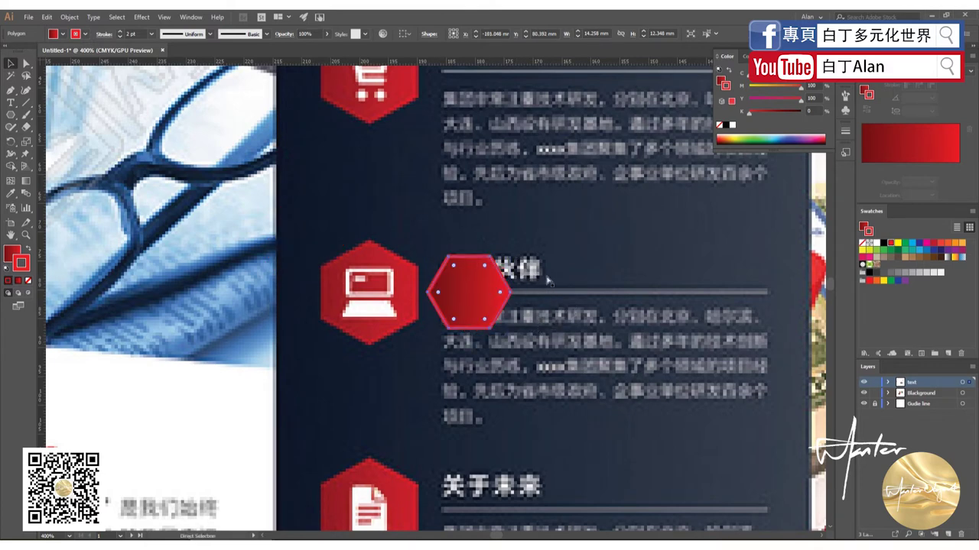
scroll(525, 256, up, 2)
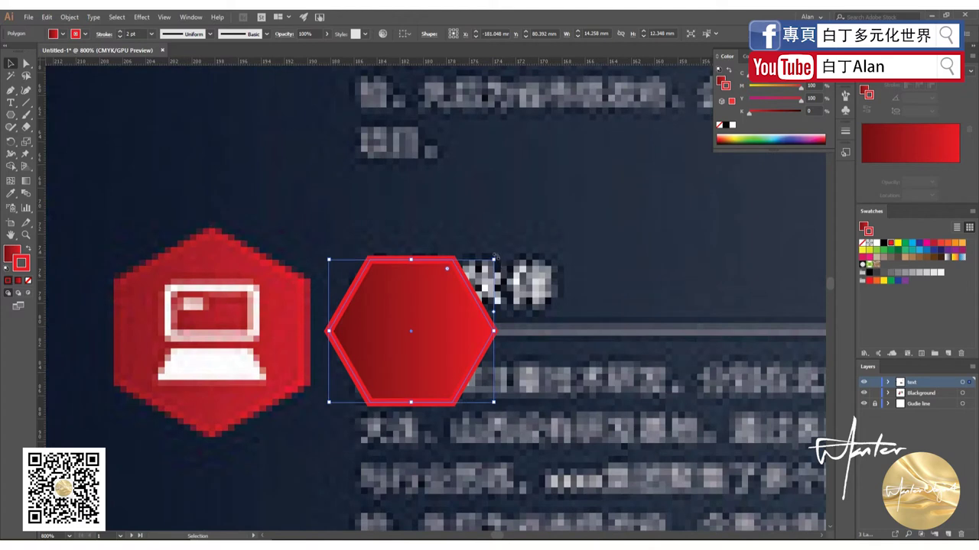
drag(495, 255, 497, 255)
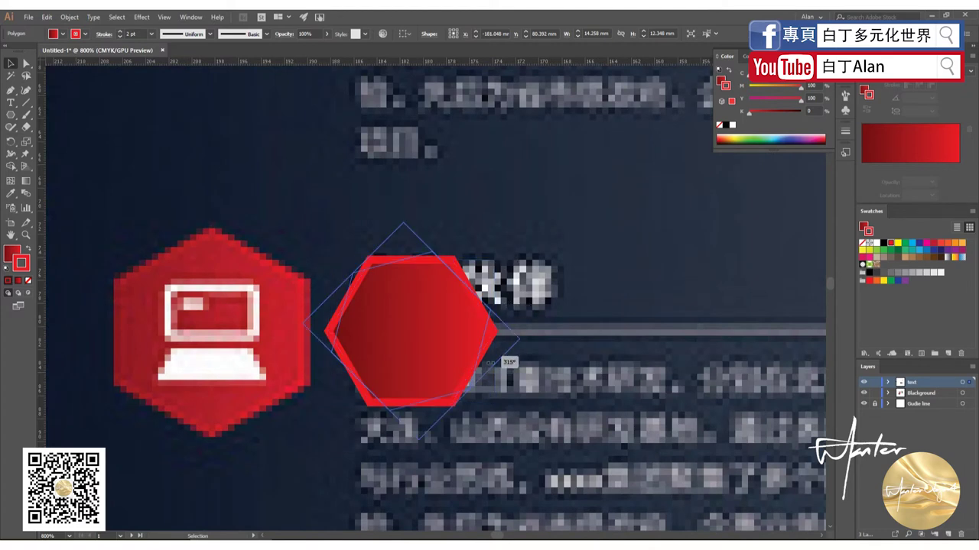
drag(495, 255, 335, 246)
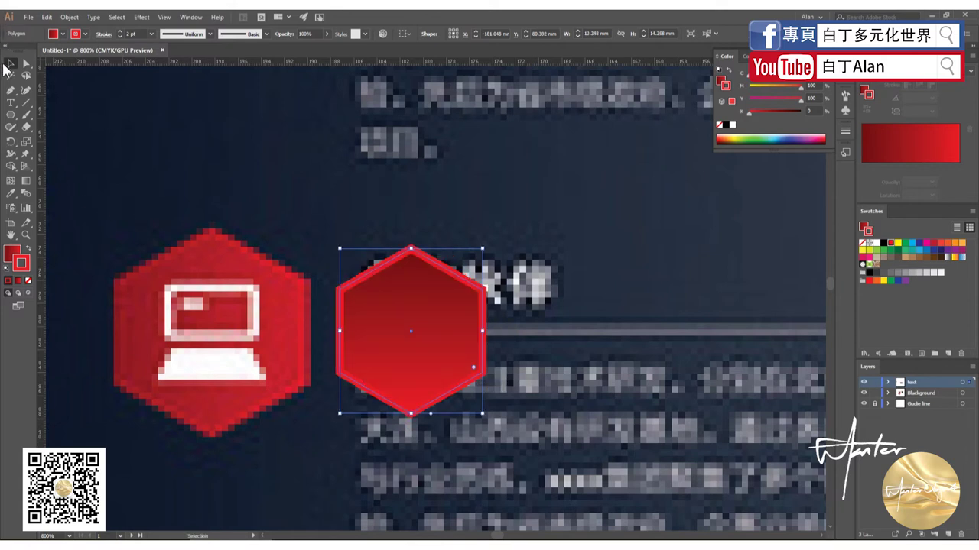
drag(374, 326, 369, 316)
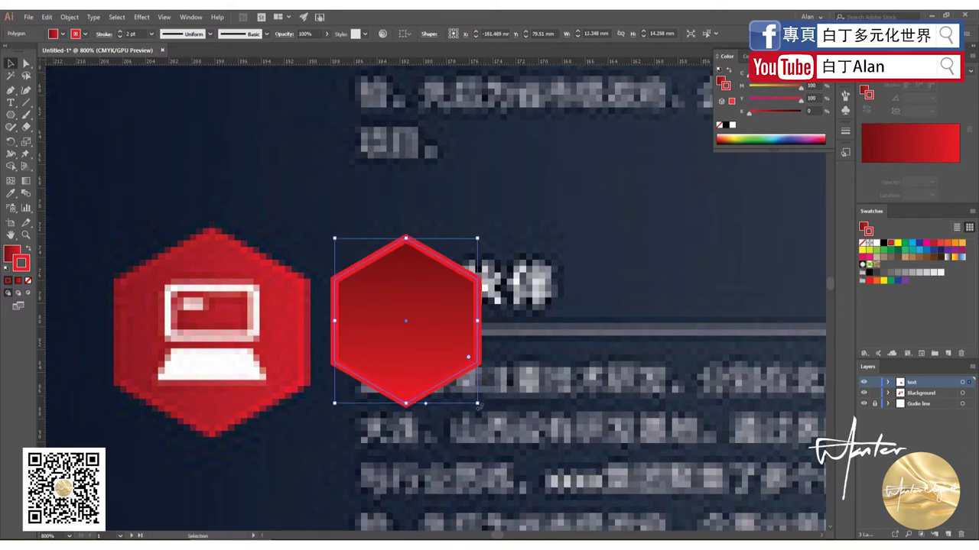
drag(477, 405, 511, 434)
key(ctrl+minus)
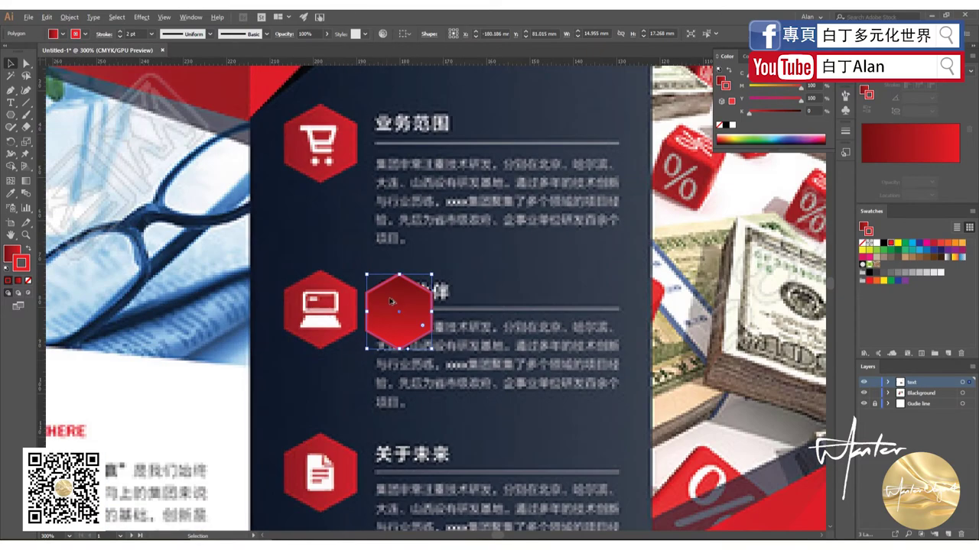
key(ctrl+minus)
scroll(544, 369, down, 3)
scroll(587, 370, up, 5)
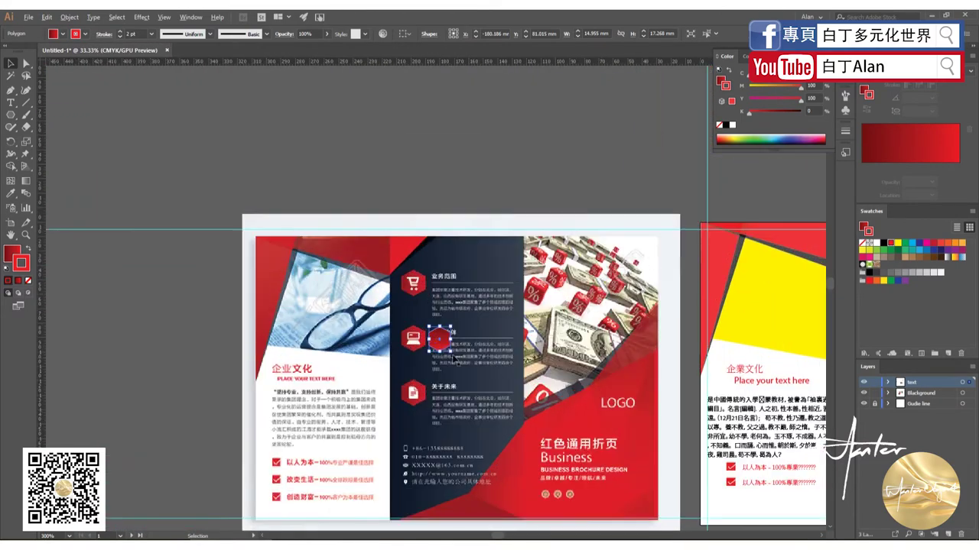
scroll(451, 348, up, 1)
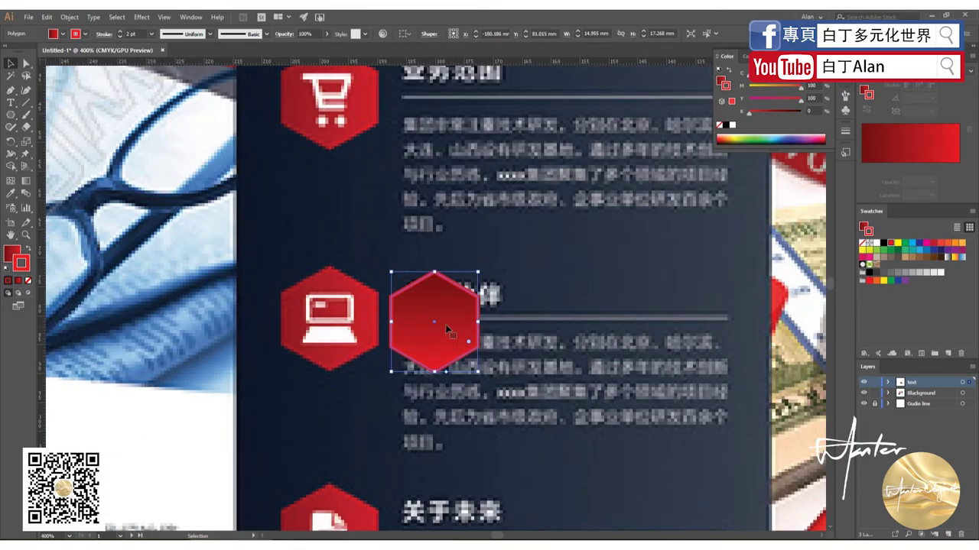
- Draw a small white, outline-free rectangle inside the laptop screen
click(10, 89)
scroll(279, 303, up, 2)
scroll(279, 303, up, 2)
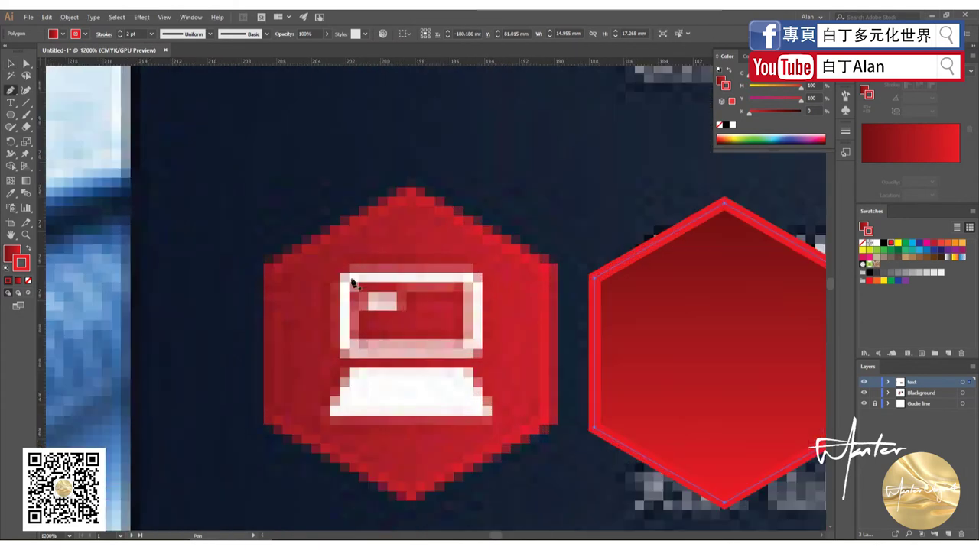
click(339, 360)
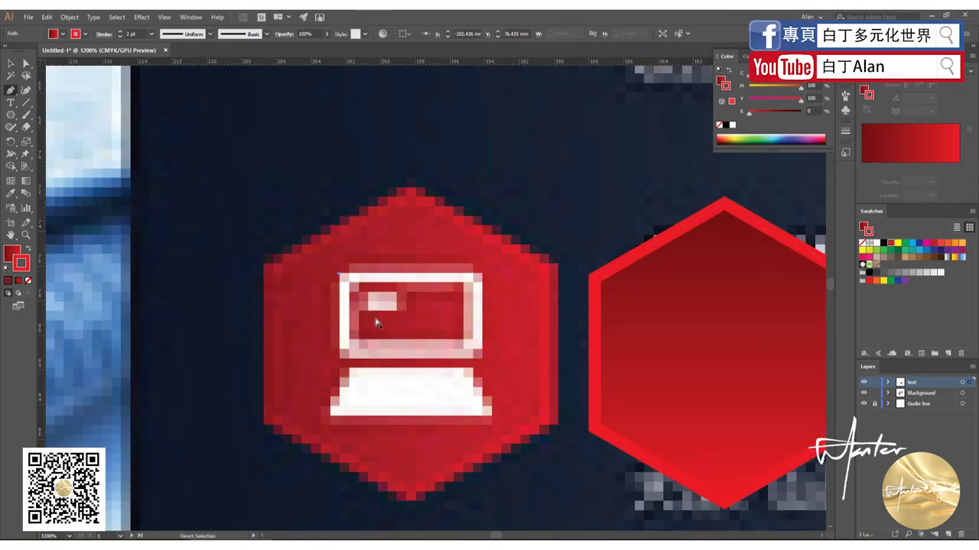
key(ctrl+z)
drag(10, 115, 61, 112)
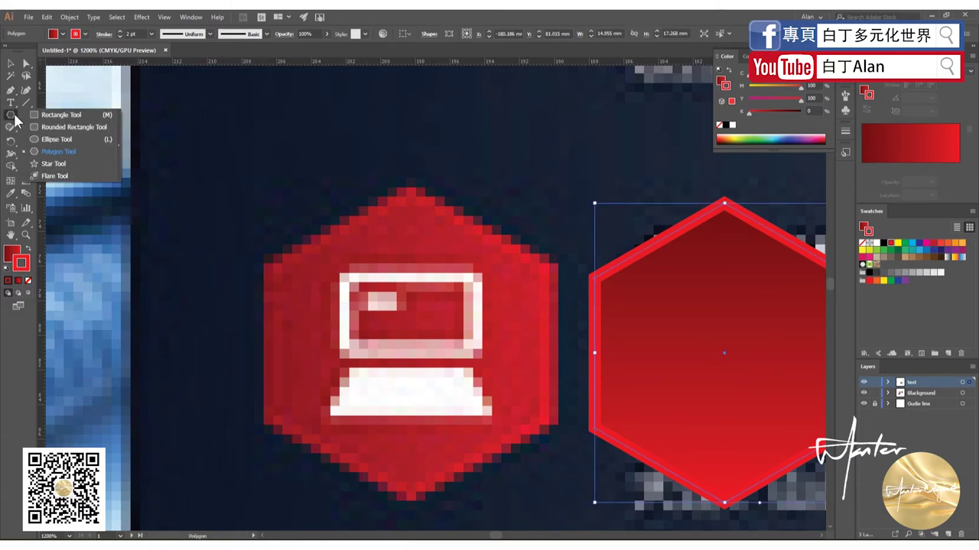
drag(366, 292, 398, 310)
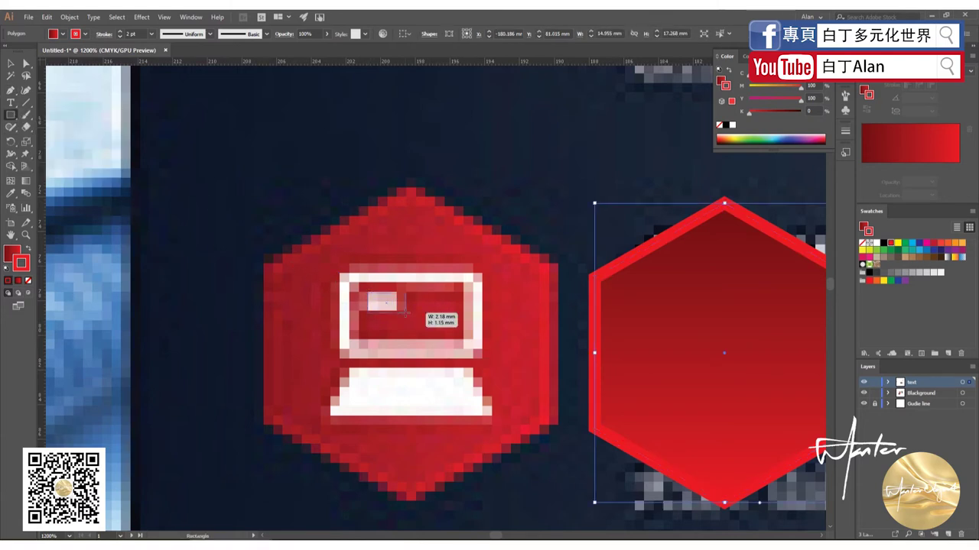
click(28, 280)
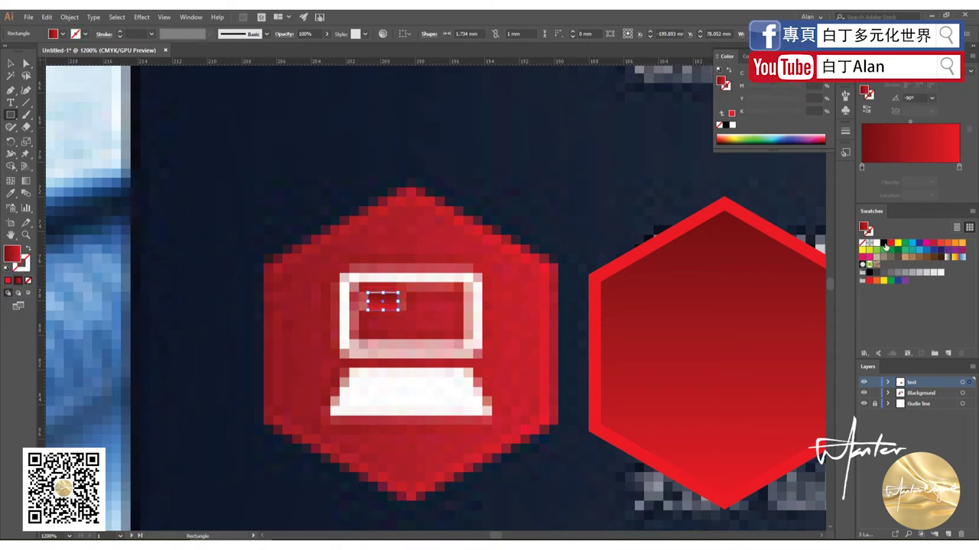
click(877, 244)
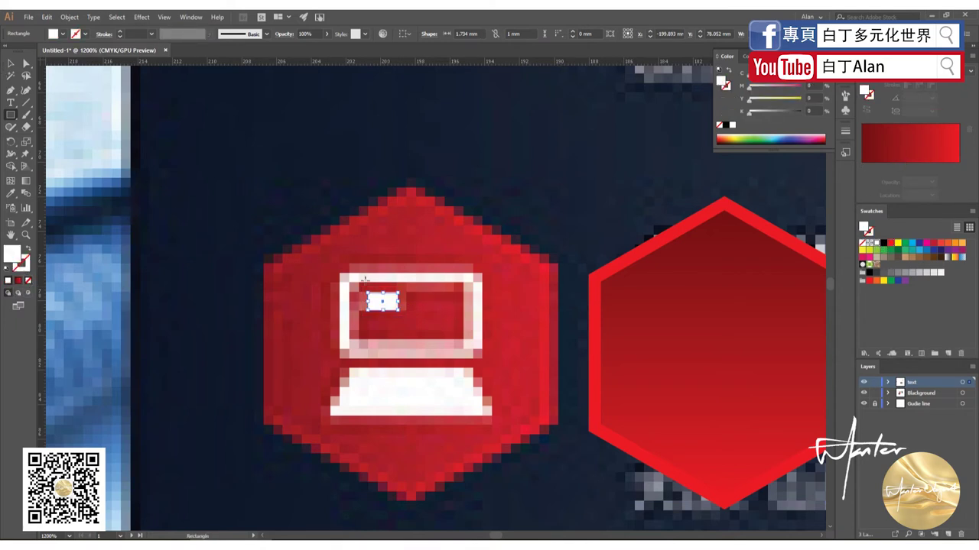
- Draw an unfilled, white-outlined rectangle covering the laptop screen
drag(346, 277, 478, 354)
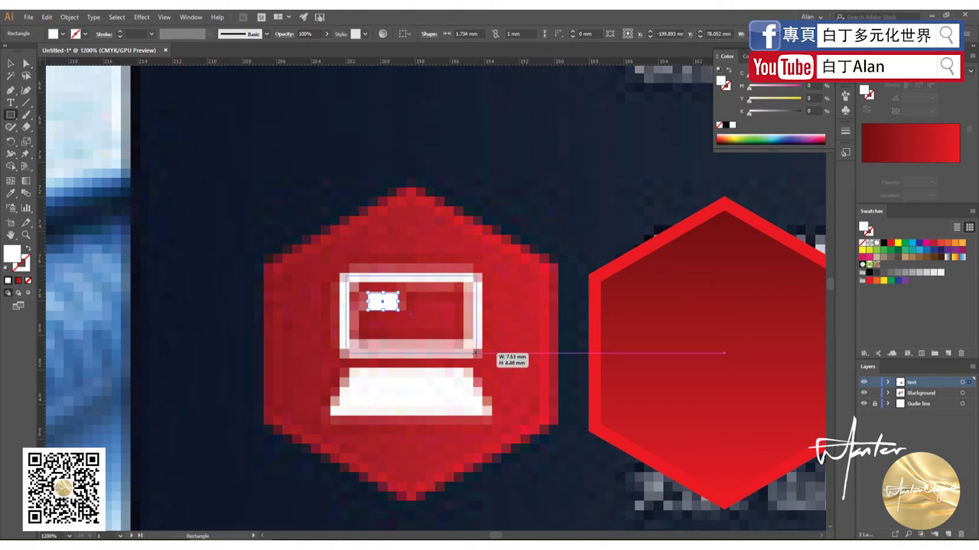
click(8, 281)
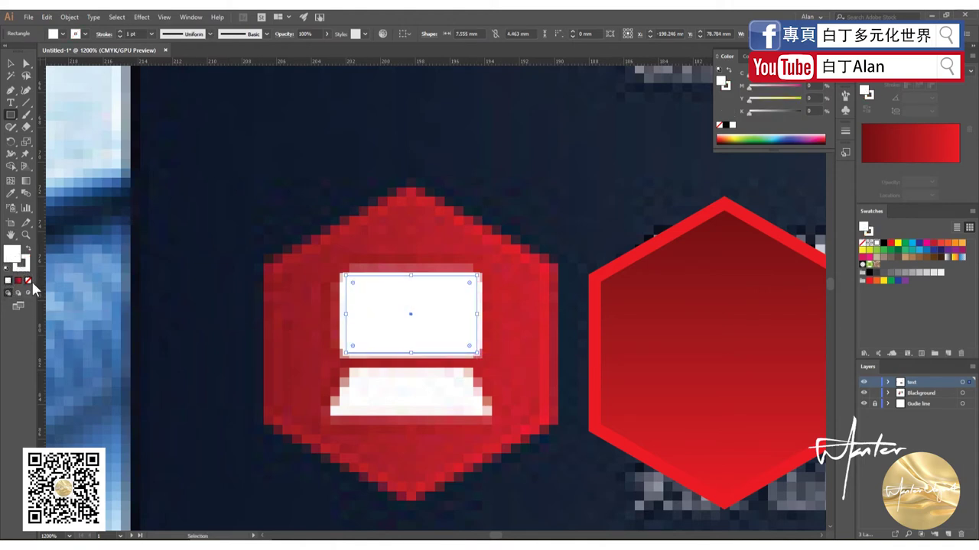
click(30, 281)
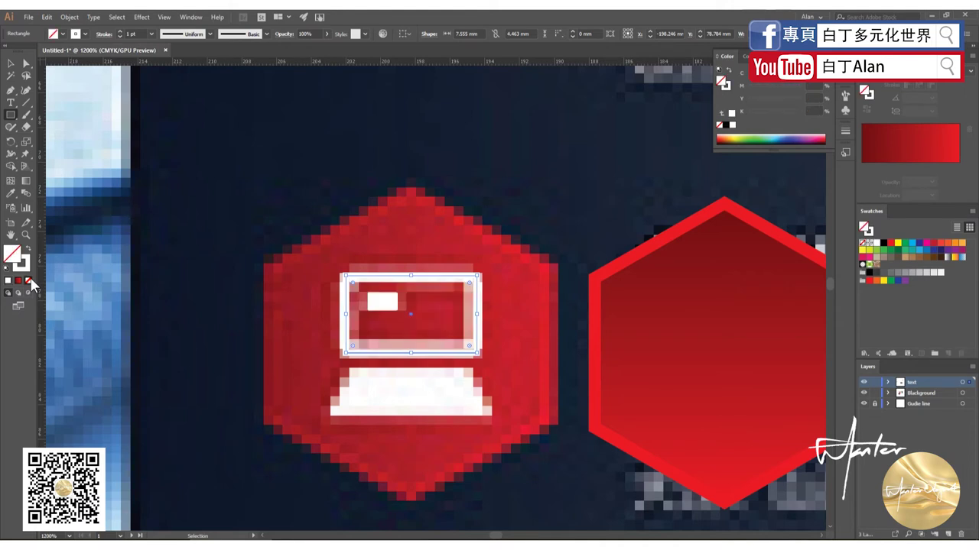
- Trace the laptop's trapezoid base with the Pen tool, filled white with no outline
click(10, 91)
click(348, 371)
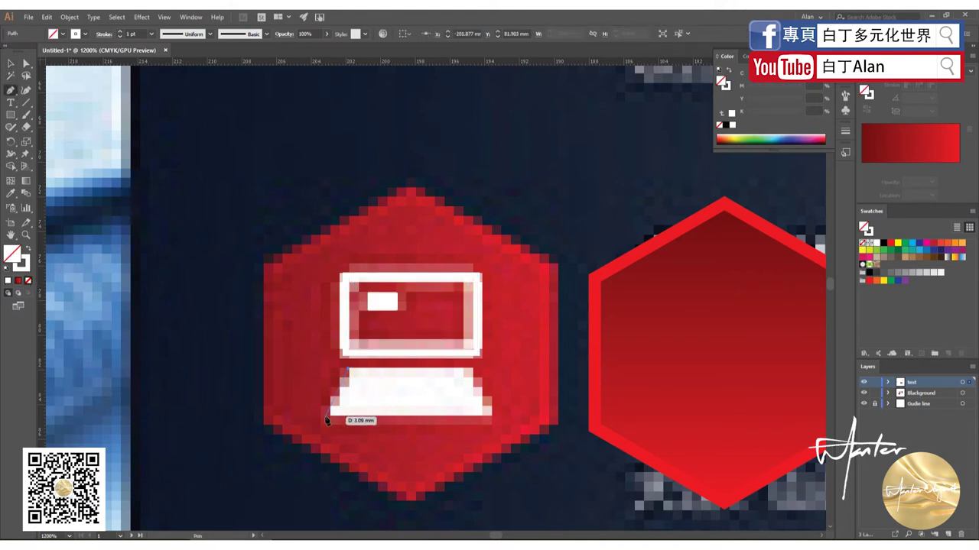
click(325, 416)
click(495, 418)
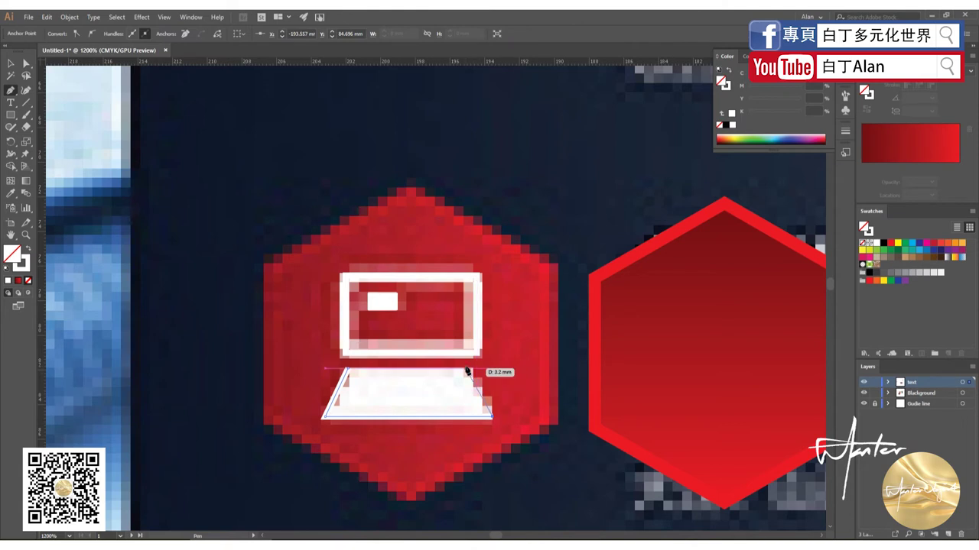
click(469, 370)
click(348, 372)
key(v)
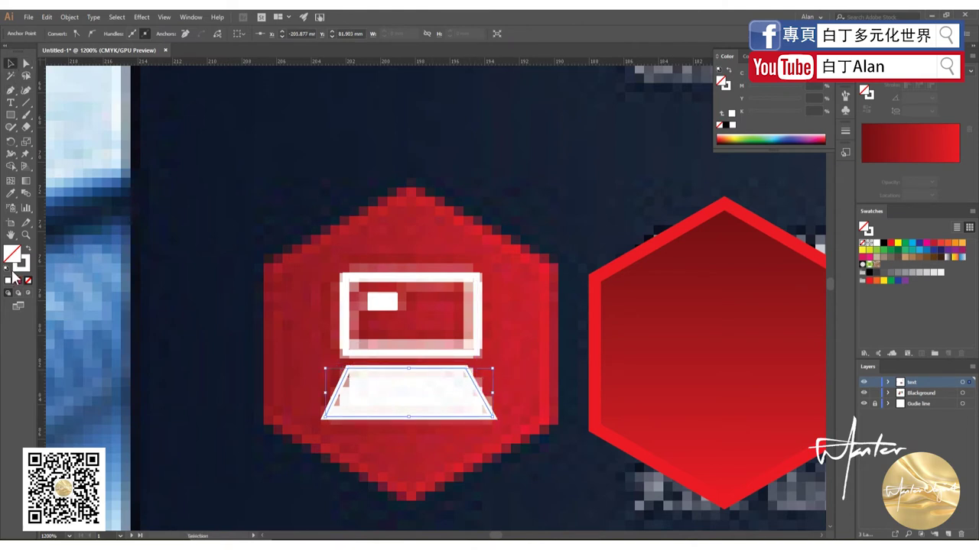
key(shift+x)
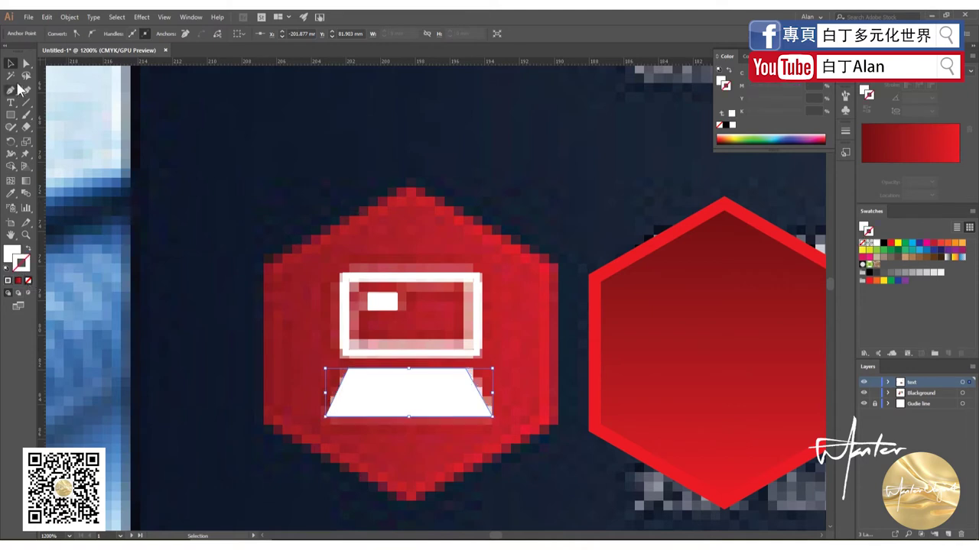
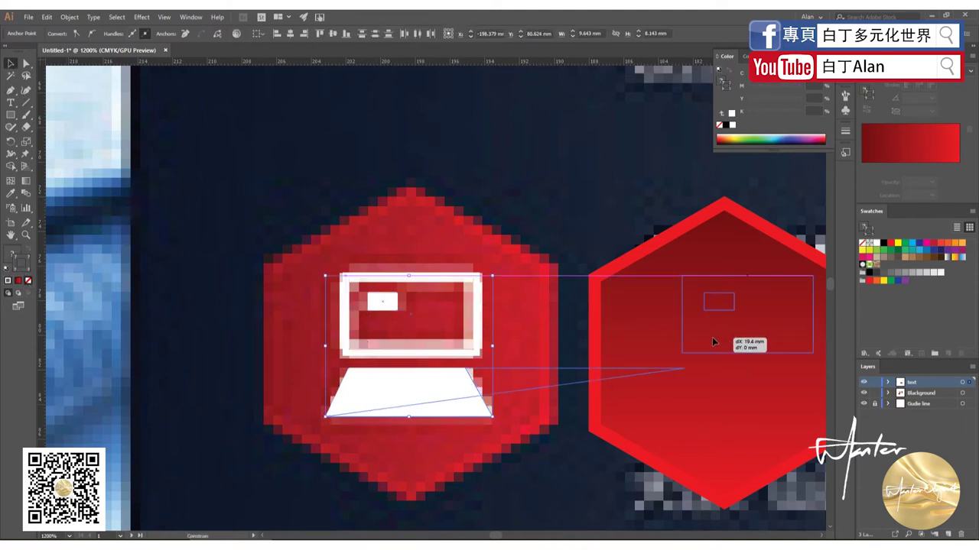
- Move the traced laptop base and screen into the right red hexagon and centre them
drag(377, 308, 712, 337)
key(ctrl+z)
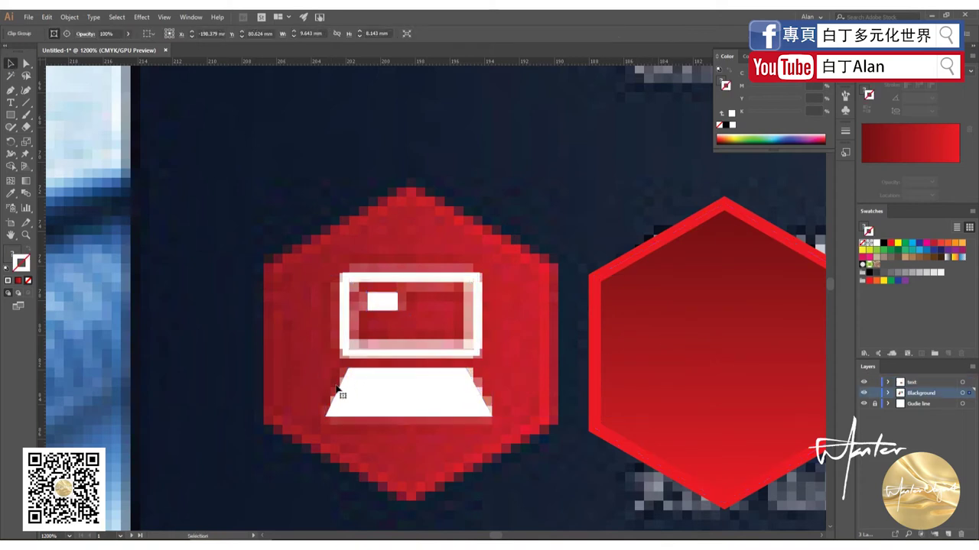
click(341, 394)
shift+click(383, 311)
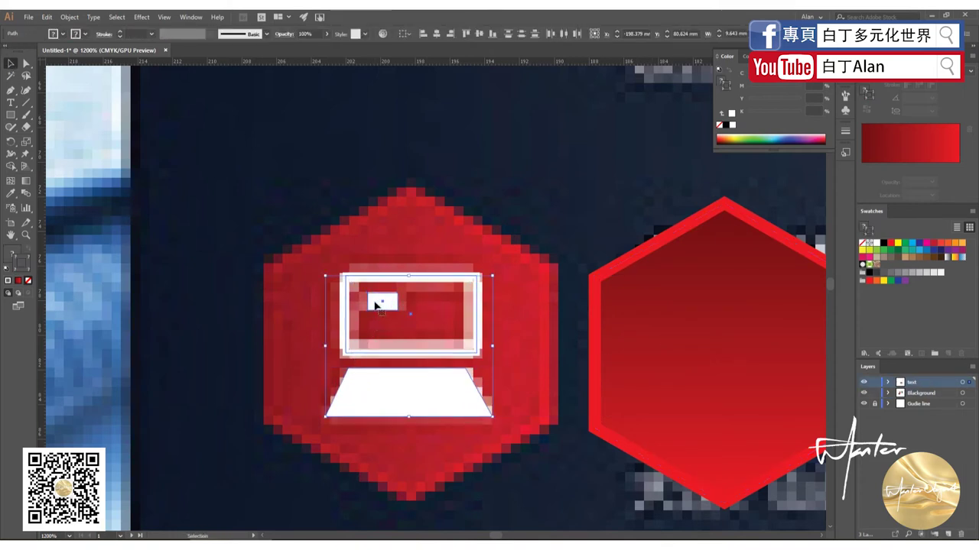
drag(382, 311, 670, 312)
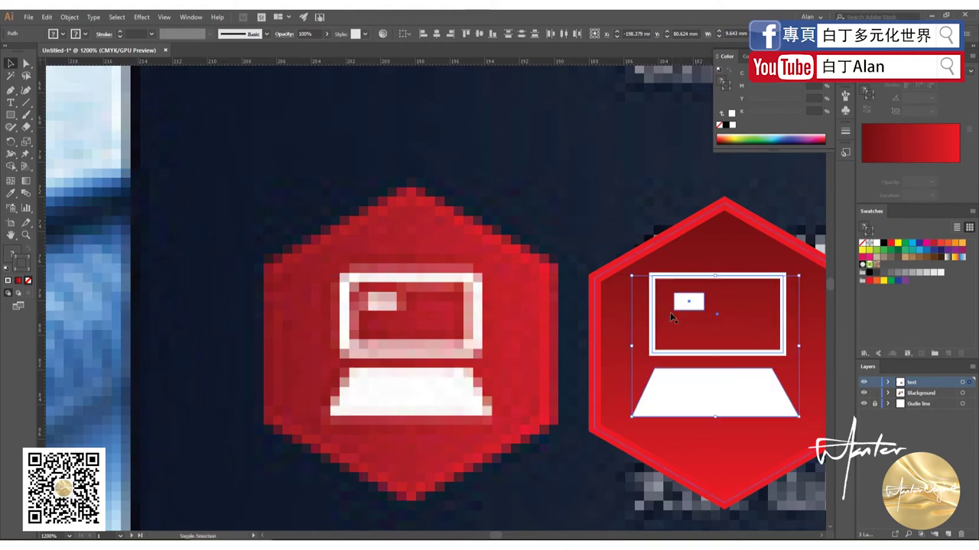
key(ctrl+minus)
key(ctrl+plus)
key(ctrl+plus)
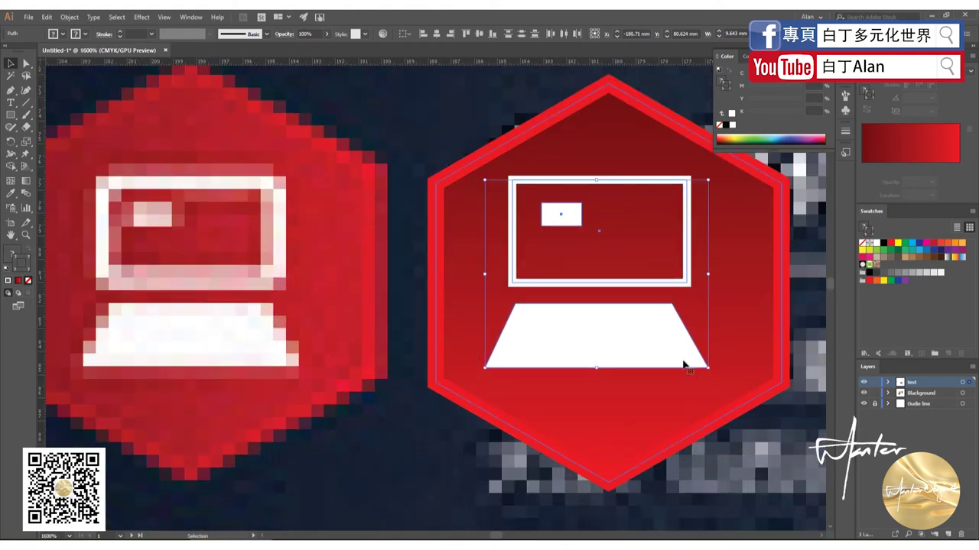
mouse_move(683, 361)
mouse_down()
mouse_move(692, 354)
mouse_move(668, 351)
mouse_up()
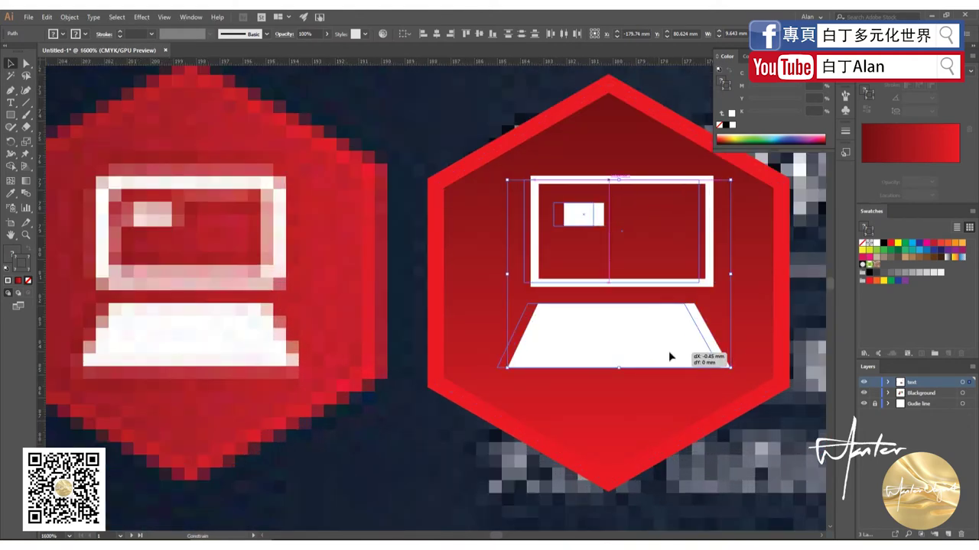
- Place hexagon laptop icons beside each of the three 企業文化 headings on the dark panel
key(ctrl+minus)
key(ctrl+minus)
key(ctrl+minus)
key(ctrl+minus)
key(ctrl+minus)
key(ctrl+minus)
key(ctrl+minus)
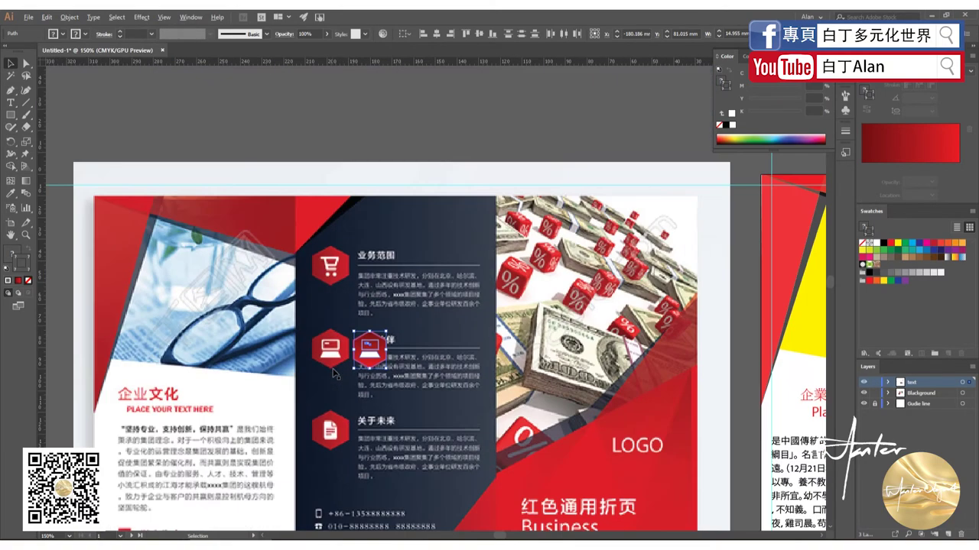
key(ctrl+minus)
key(ctrl+minus)
key(ctrl+plus)
key(ctrl+plus)
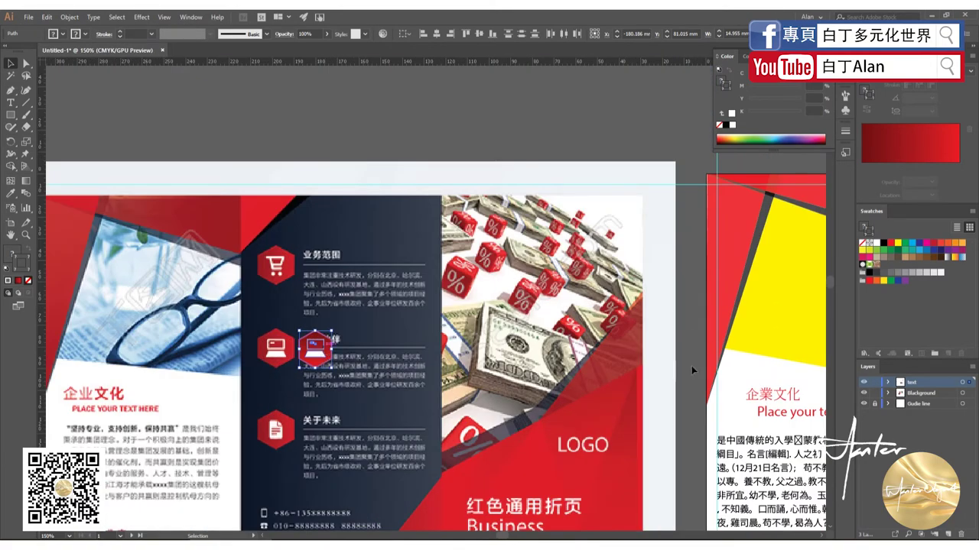
drag(314, 348, 714, 351)
key(ctrl+minus)
key(ctrl+minus)
key(ctrl+plus)
key(ctrl+plus)
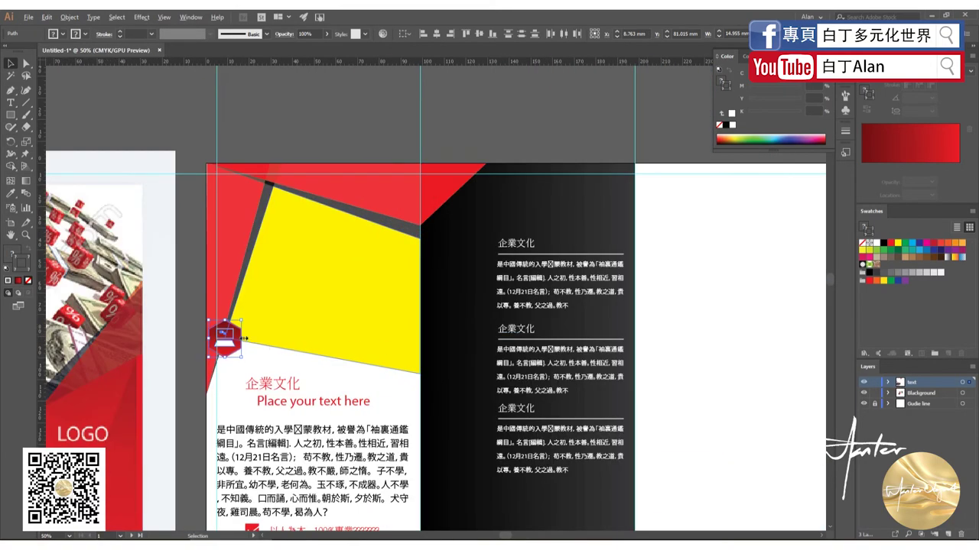
mouse_move(243, 338)
mouse_down()
mouse_move(471, 357)
mouse_move(493, 260)
mouse_up()
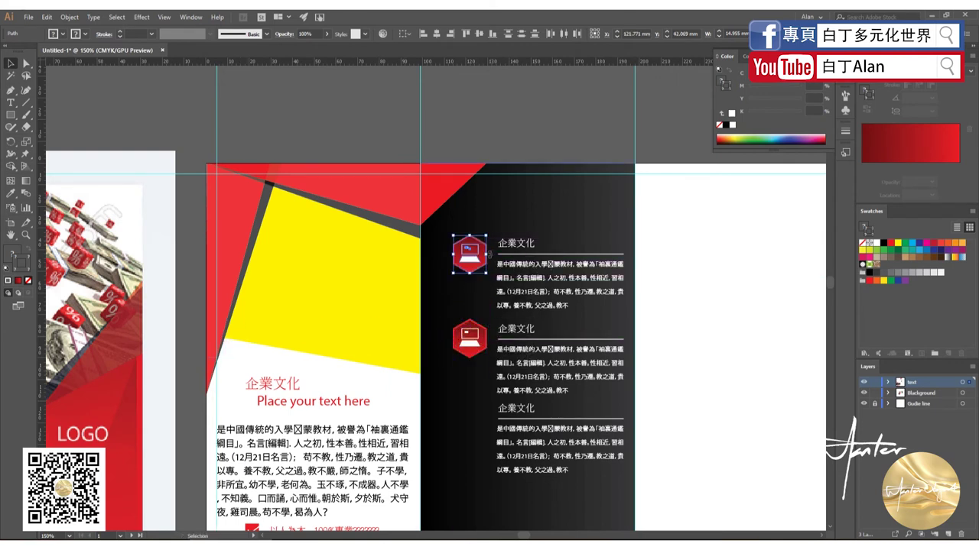
key(a)
mouse_move(447, 228)
mouse_down()
mouse_move(473, 282)
mouse_move(476, 425)
mouse_up()
key(v)
click(672, 412)
- Begin a Pen path with its first anchor on the reference cover's diagonal red edge near LOGO
scroll(672, 412, down, 2)
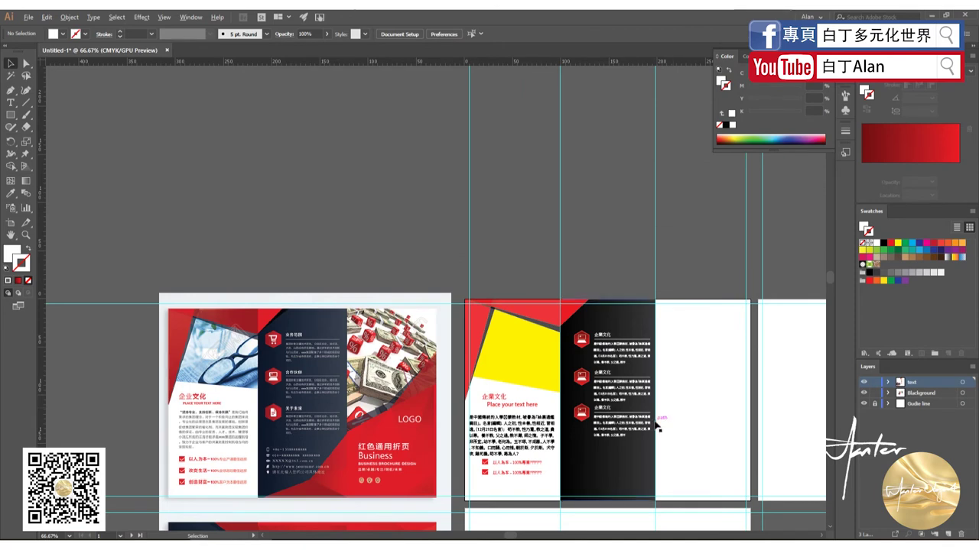
scroll(594, 411, up, 1)
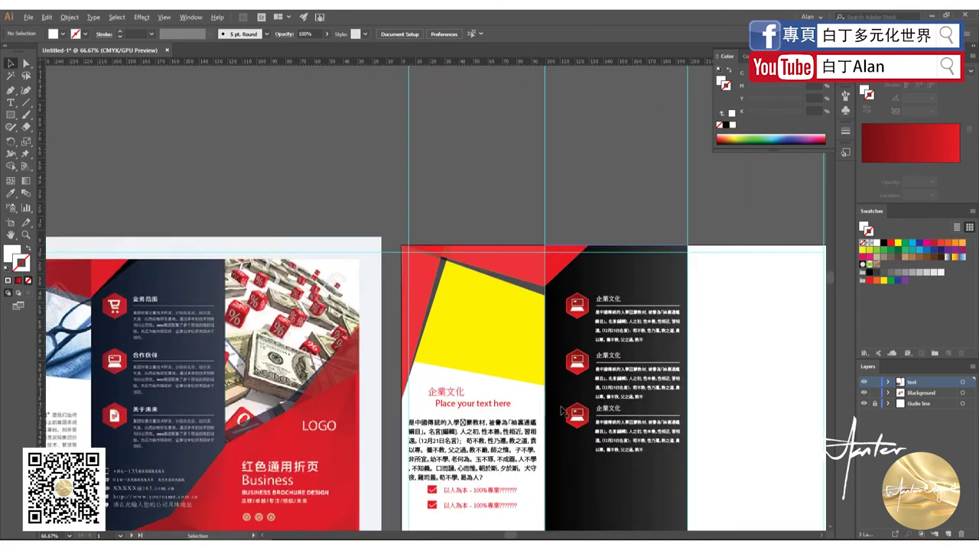
scroll(309, 346, down, 2)
scroll(315, 345, down, 1)
scroll(271, 420, up, 2)
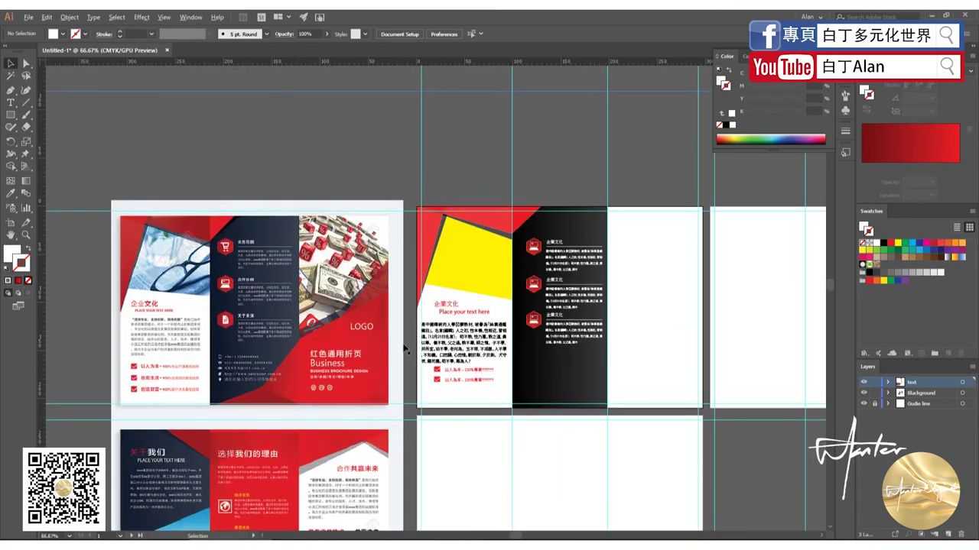
scroll(520, 249, up, 2)
scroll(504, 328, down, 2)
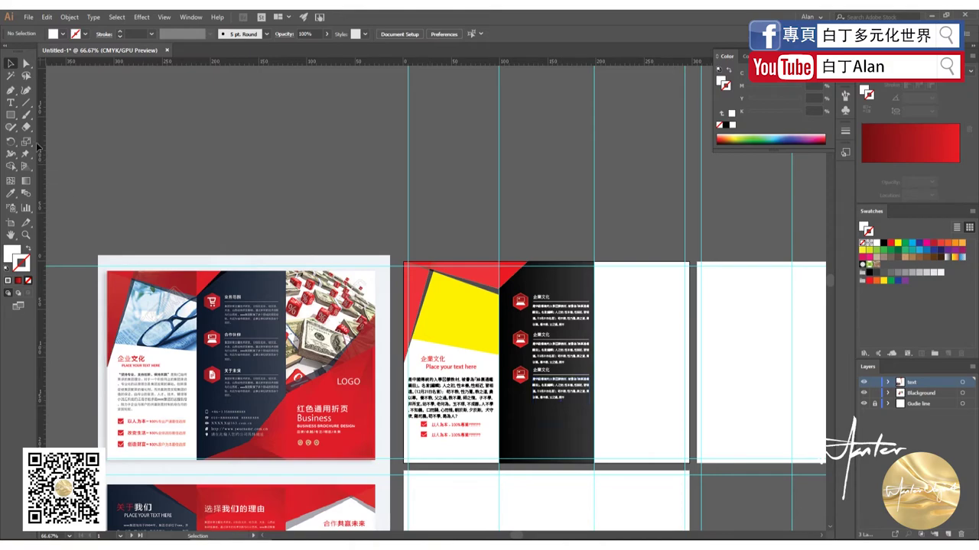
click(11, 90)
scroll(295, 386, up, 3)
scroll(264, 399, up, 2)
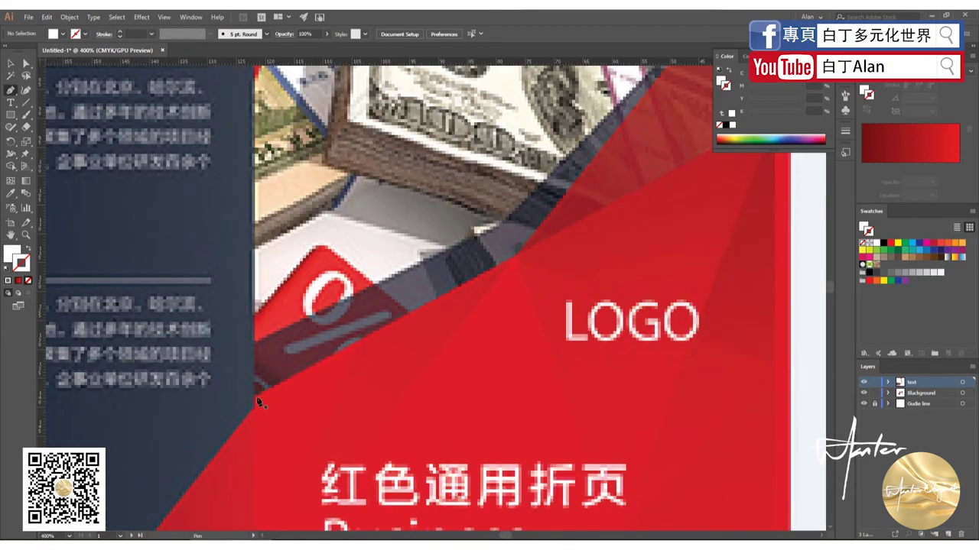
click(258, 402)
scroll(247, 365, down, 3)
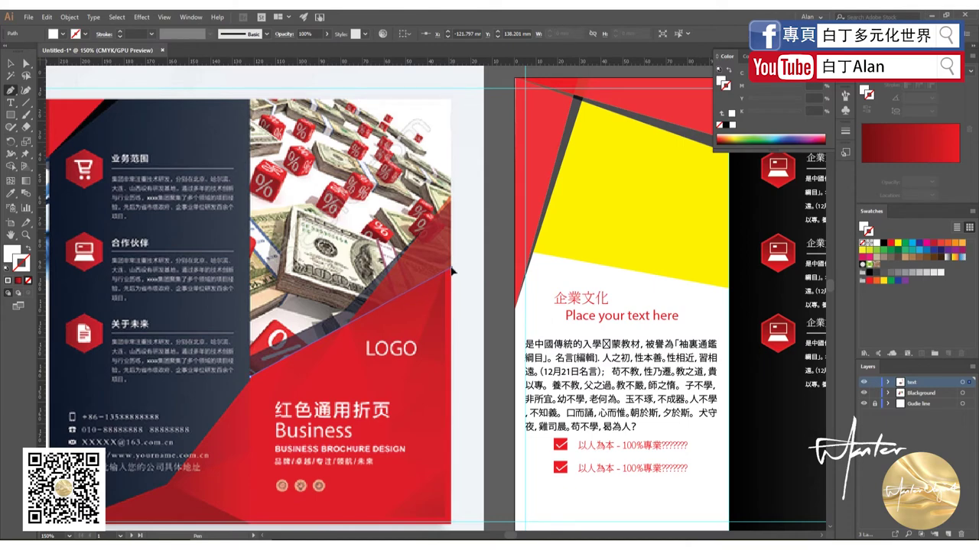
click(452, 271)
key(h)
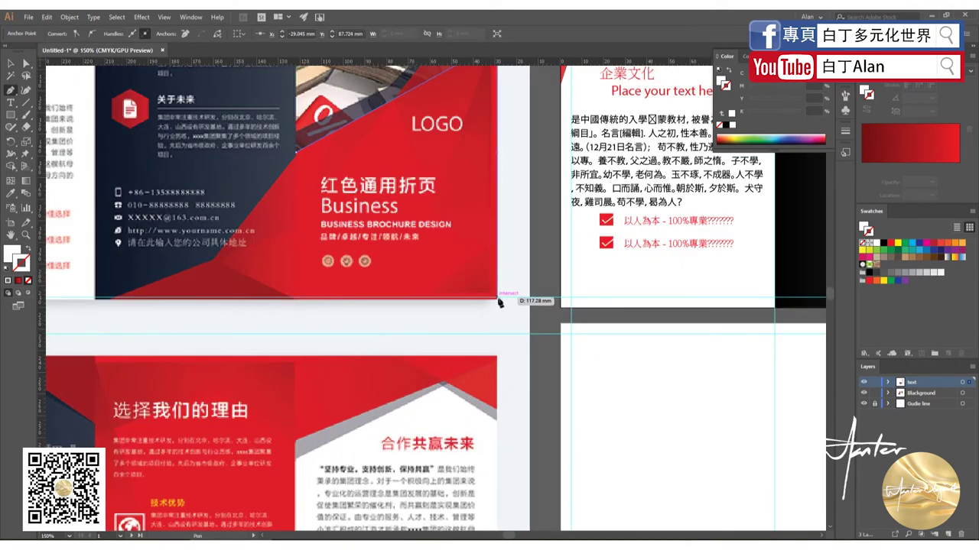
click(499, 302)
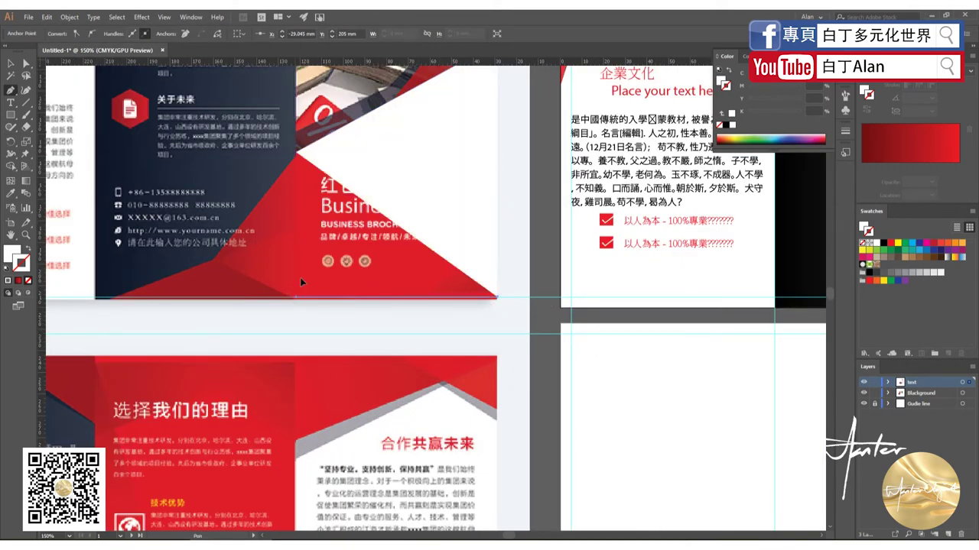
click(295, 298)
click(297, 155)
click(11, 63)
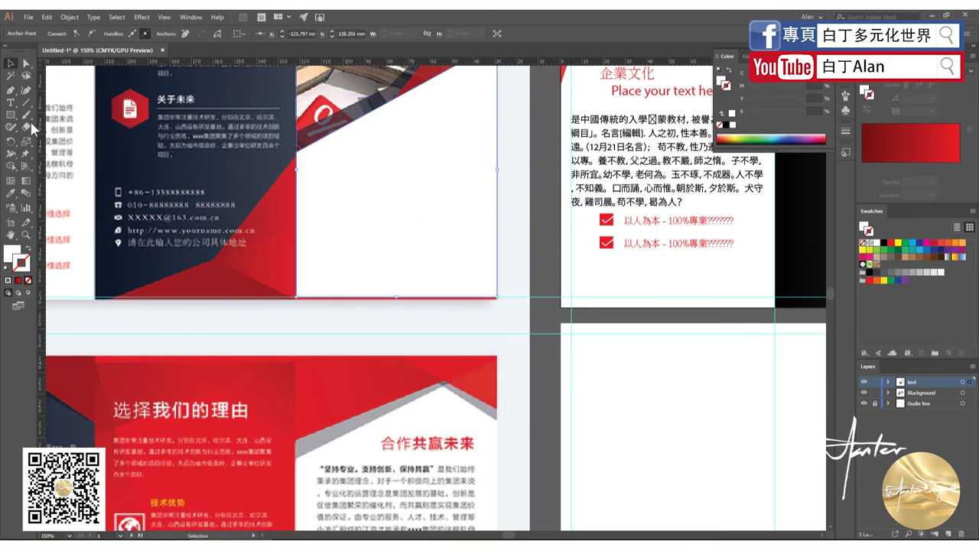
key(ctrl+minus)
key(ctrl+minus)
key(ctrl+minus)
drag(209, 312, 446, 312)
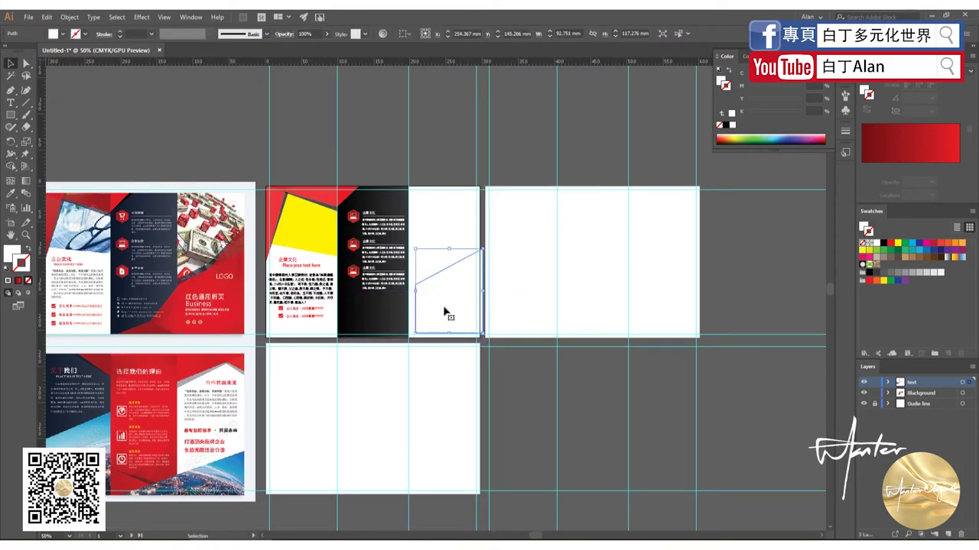
click(891, 243)
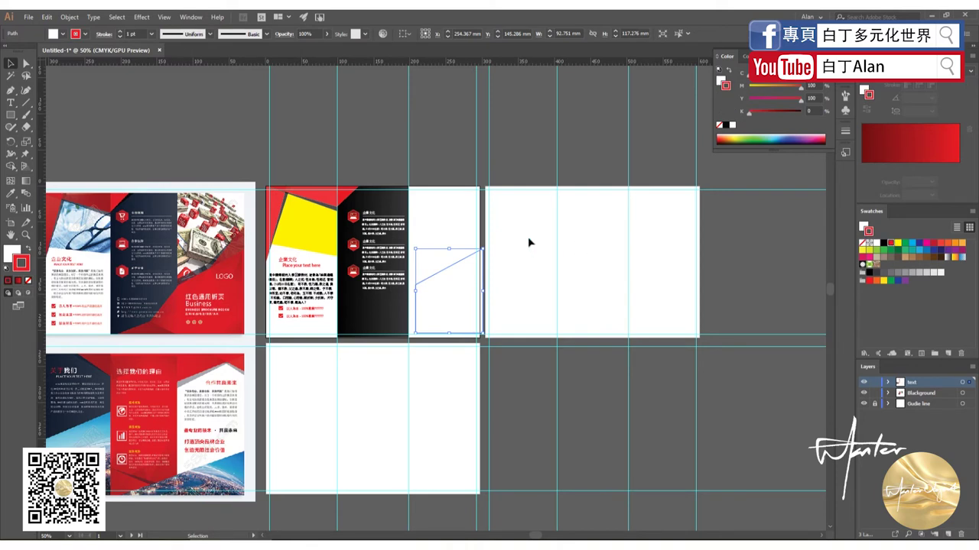
key(slash)
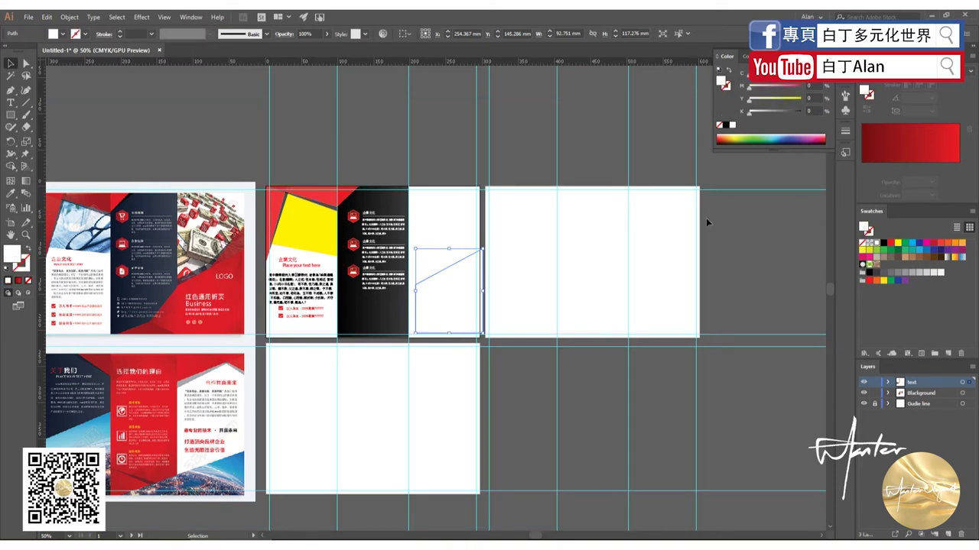
click(889, 243)
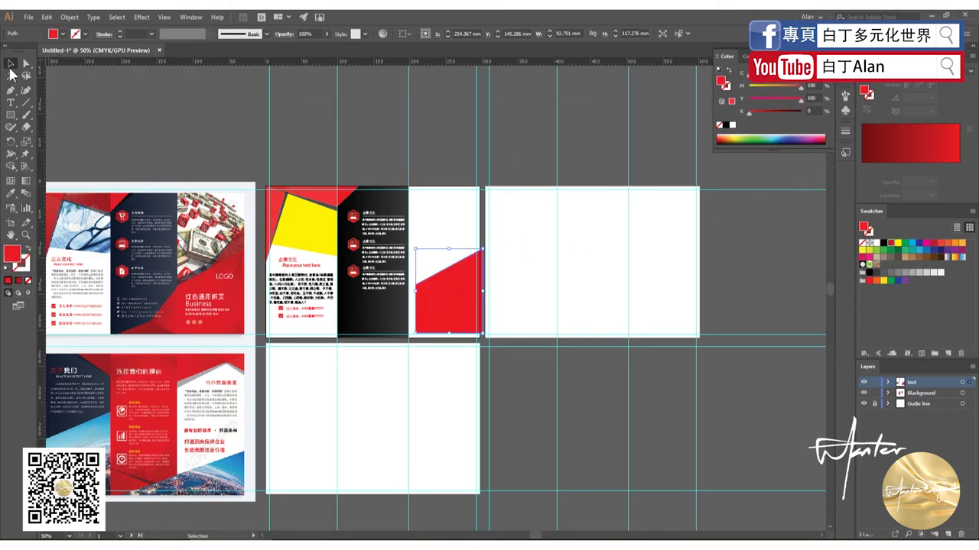
scroll(178, 302, up, 4)
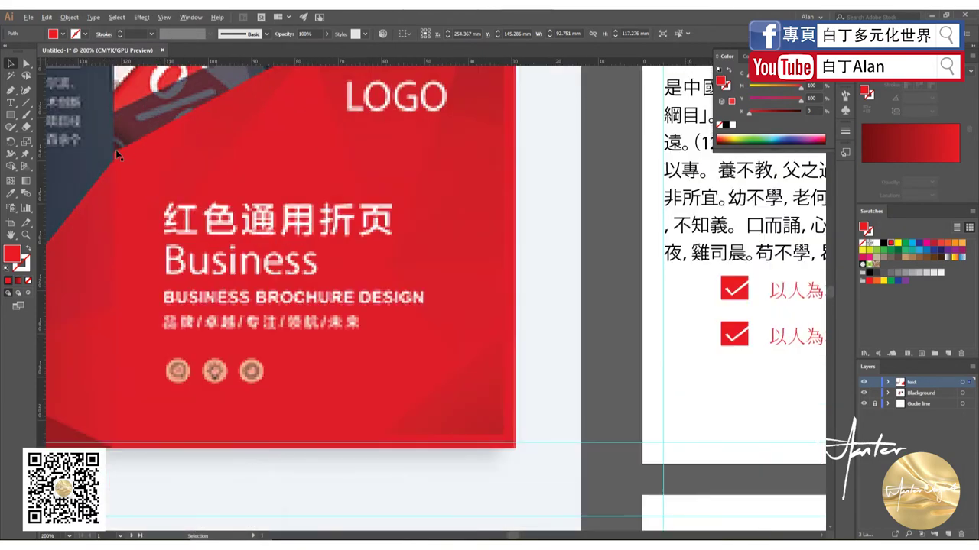
scroll(161, 244, down, 1)
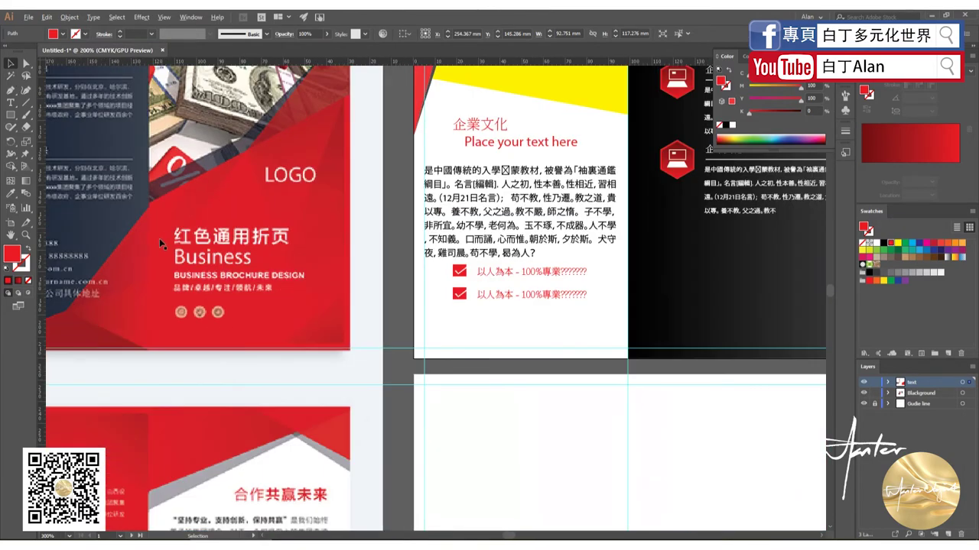
scroll(174, 222, down, 2)
scroll(199, 206, down, 1)
scroll(224, 191, up, 2)
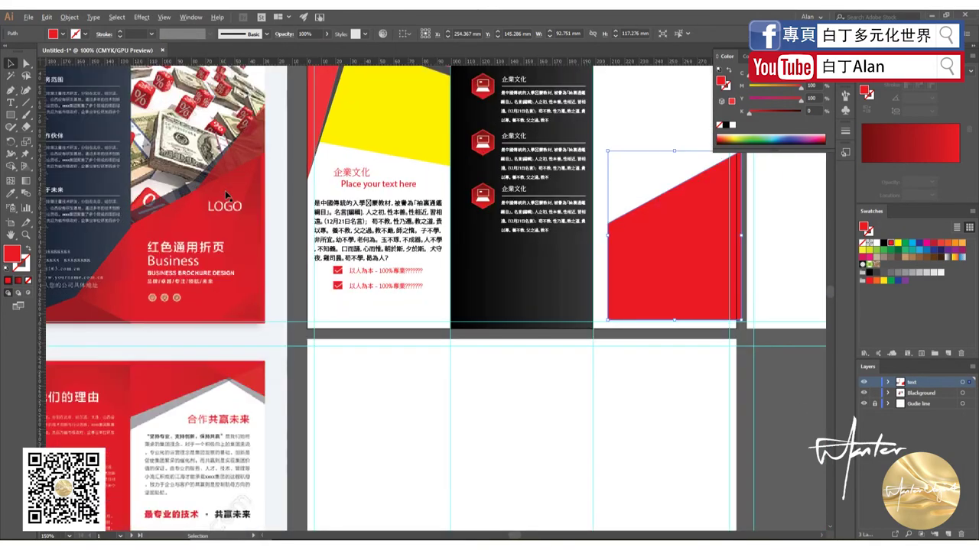
scroll(227, 177, down, 1)
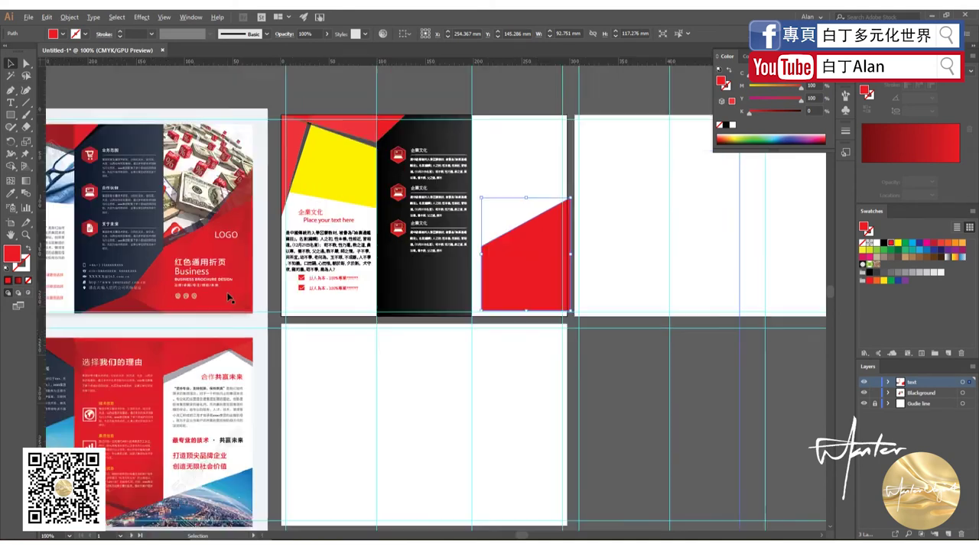
scroll(227, 177, down, 1)
click(452, 202)
scroll(441, 278, up, 2)
drag(441, 278, 427, 283)
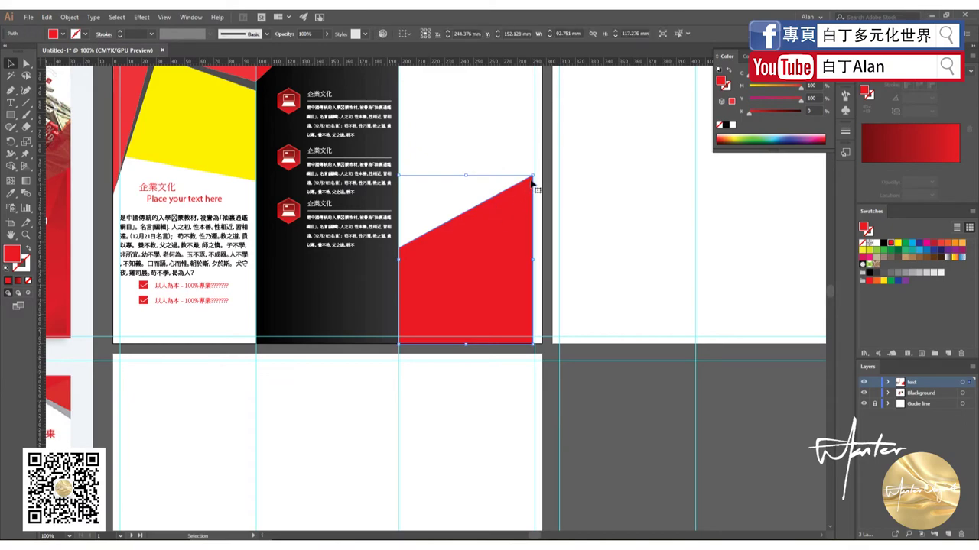
drag(533, 176, 541, 158)
click(620, 236)
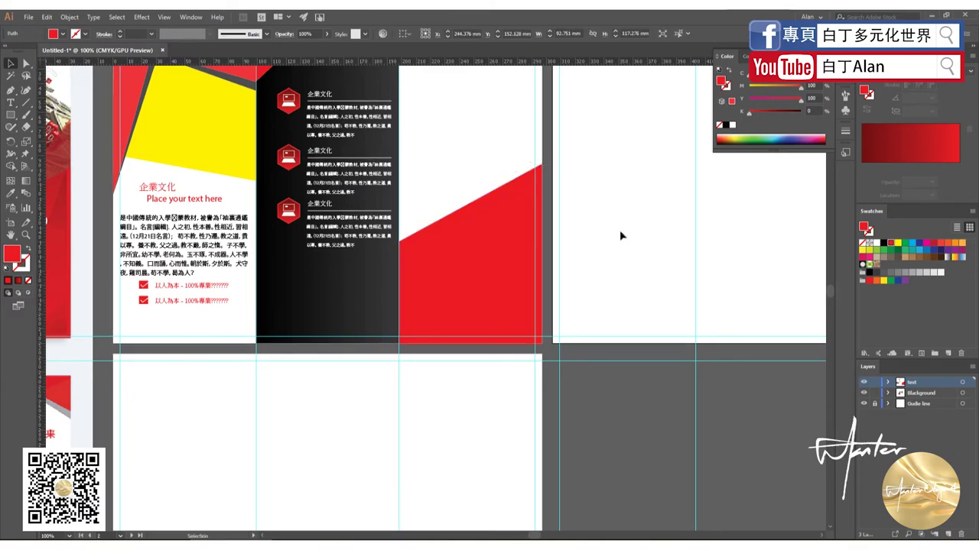
scroll(620, 236, down, 2)
scroll(230, 302, up, 1)
scroll(228, 302, up, 1)
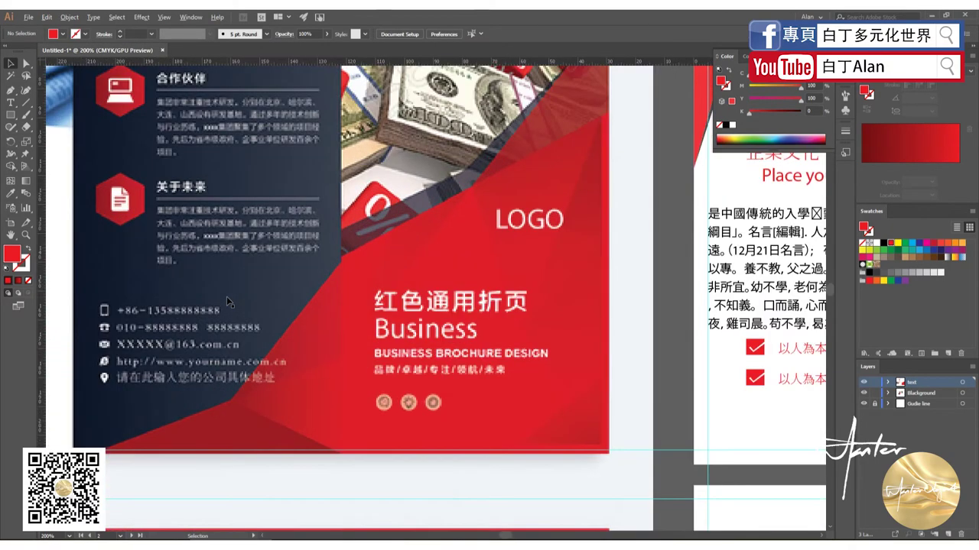
scroll(227, 302, down, 1)
scroll(228, 302, down, 1)
scroll(255, 315, down, 1)
scroll(254, 316, up, 1)
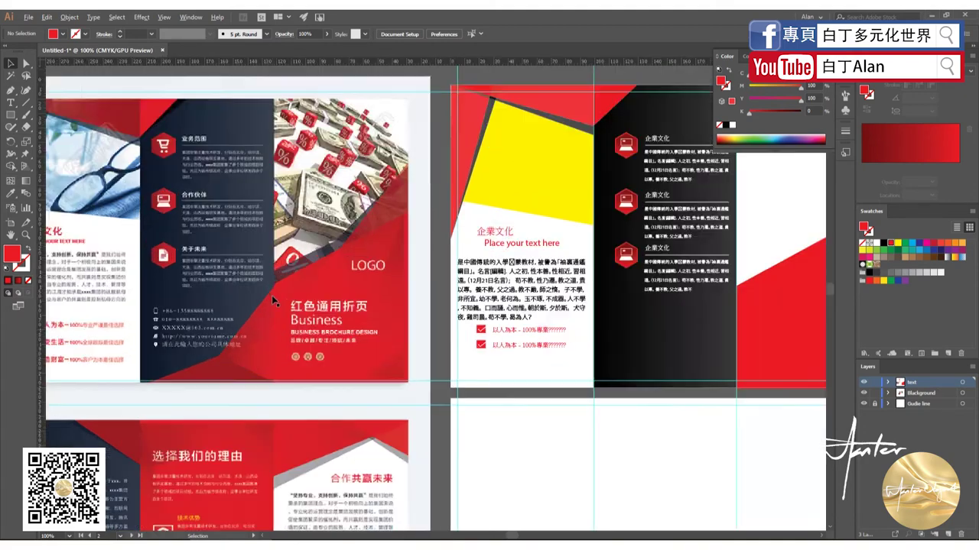
scroll(271, 295, up, 1)
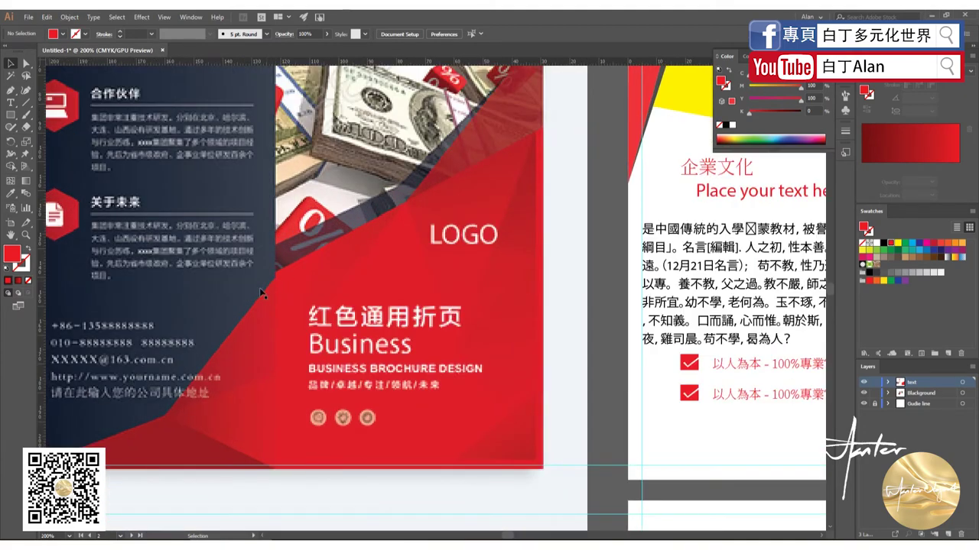
scroll(271, 307, down, 1)
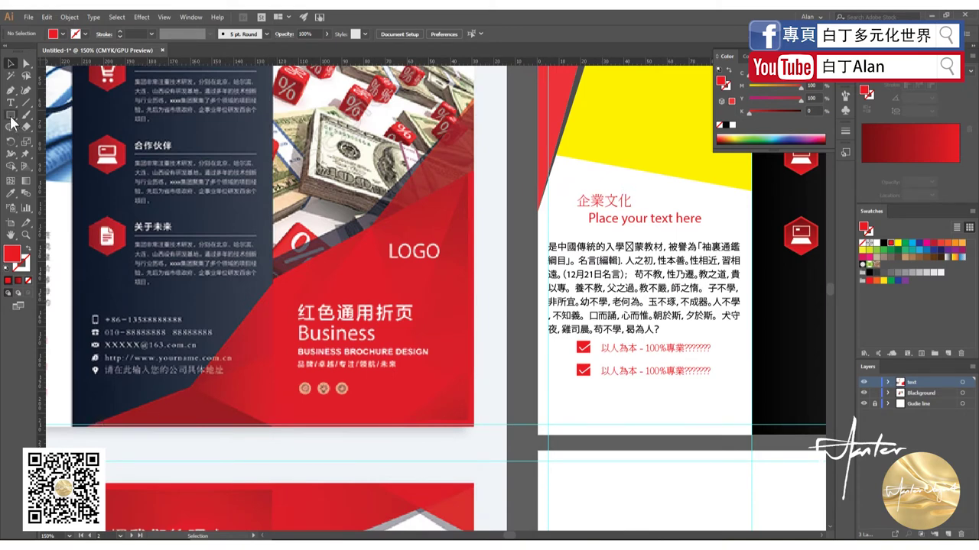
- Trace a shallow and a steep triangle along the reference cover's fold line with the Pen tool
click(10, 91)
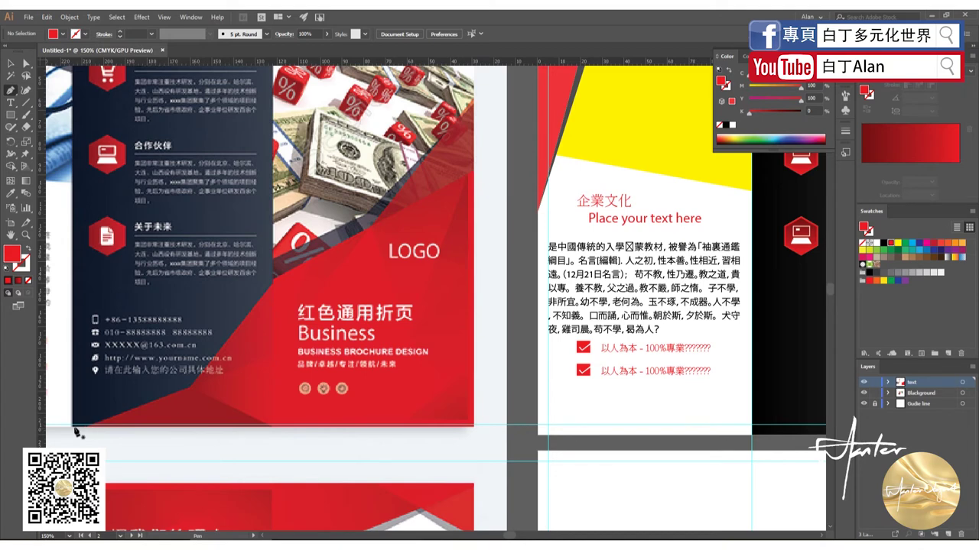
click(272, 426)
click(272, 355)
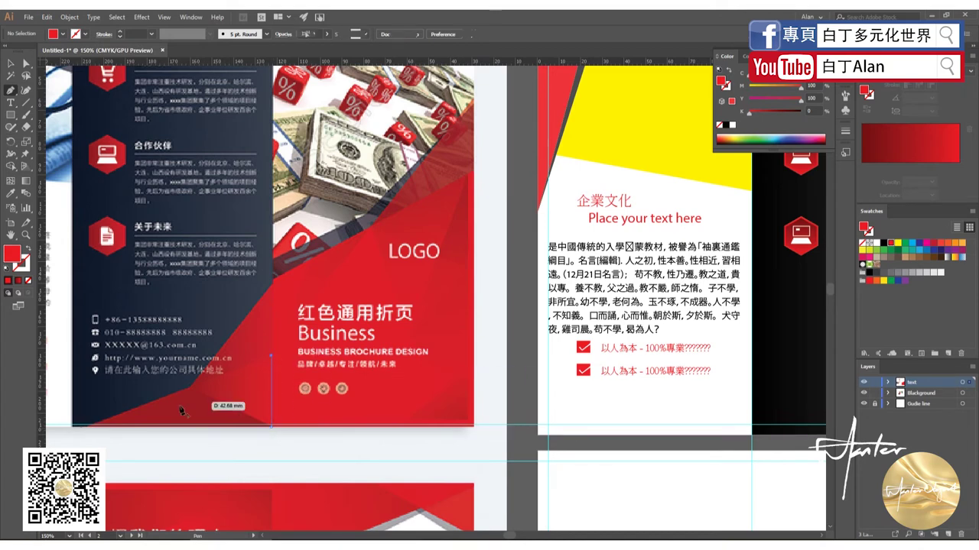
click(86, 427)
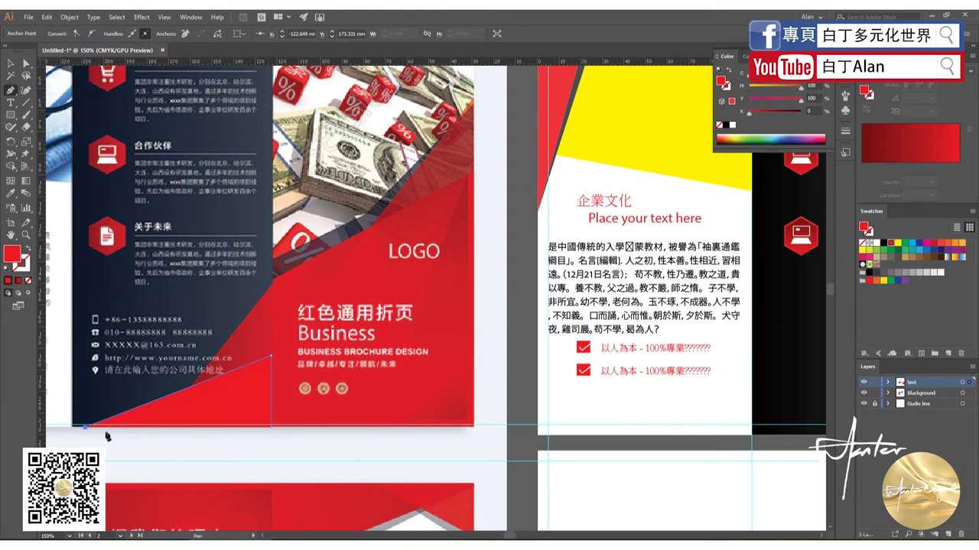
click(271, 426)
click(271, 284)
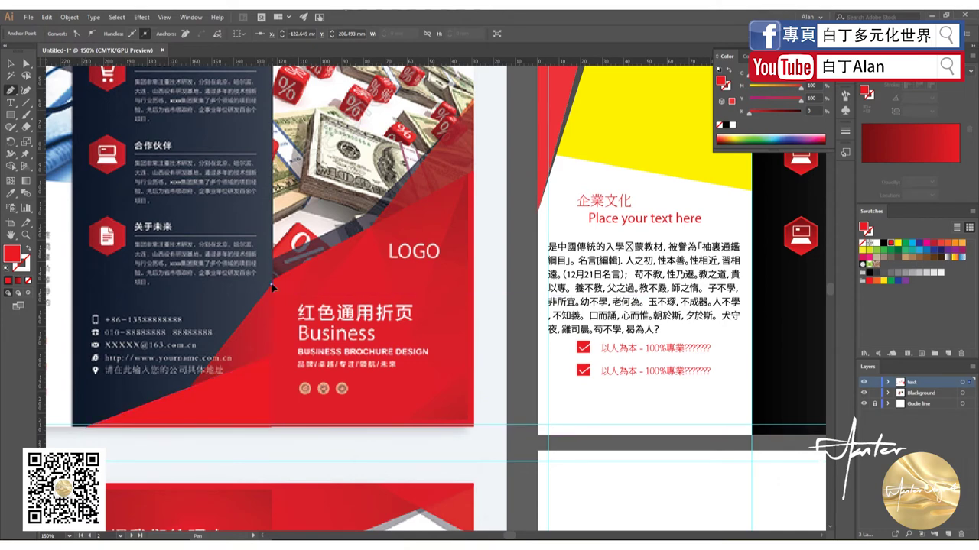
click(161, 426)
click(272, 426)
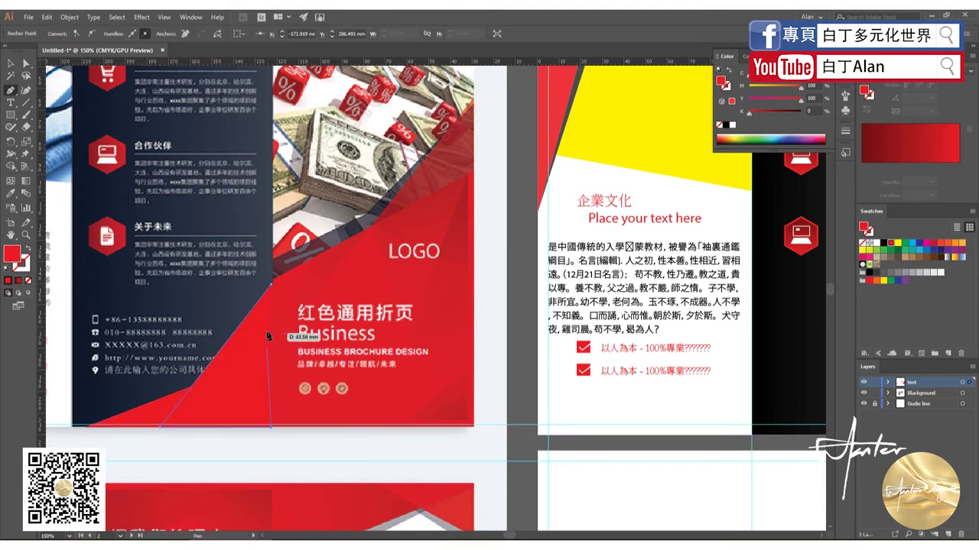
click(272, 284)
- Select both triangles and set them to 50% opacity in the Transparency panel
click(9, 65)
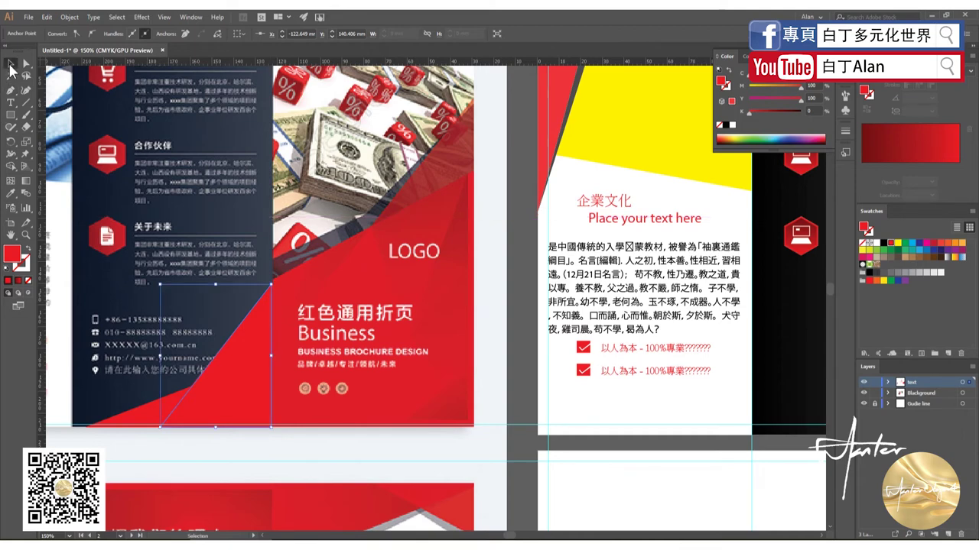
shift+click(150, 413)
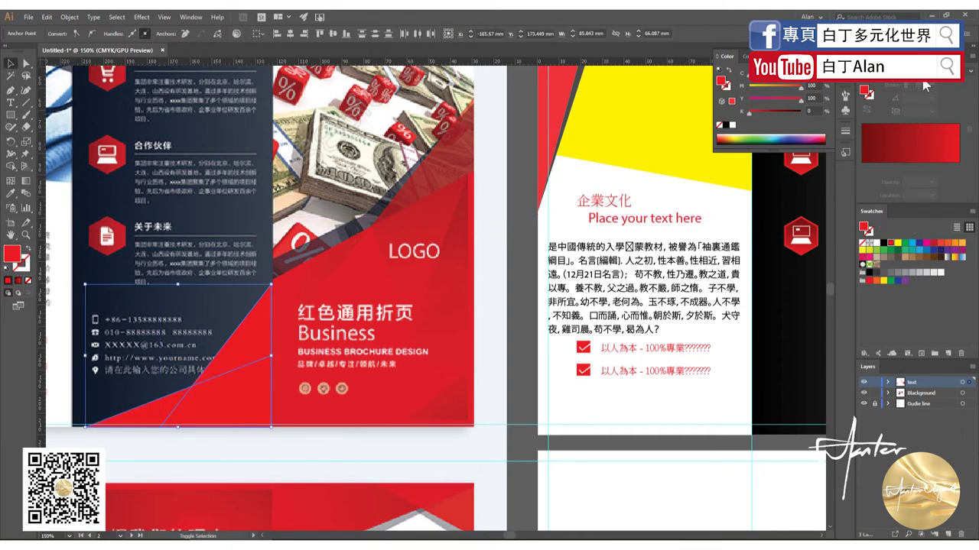
key(ctrl+shift+F10)
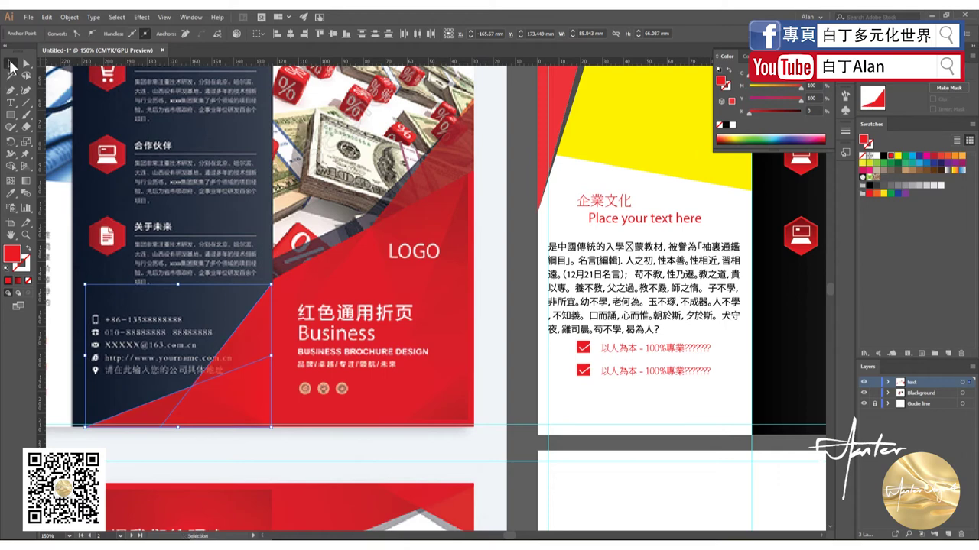
key(ctrl+minus)
key(ctrl+minus)
drag(165, 386, 490, 389)
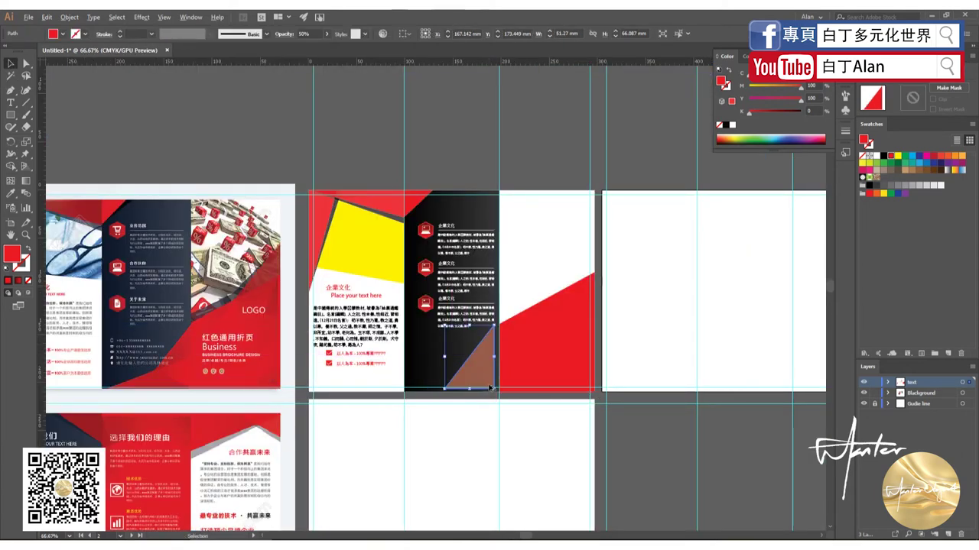
key(ctrl+plus)
key(ctrl+plus)
key(ctrl+minus)
key(ctrl+minus)
key(ctrl+z)
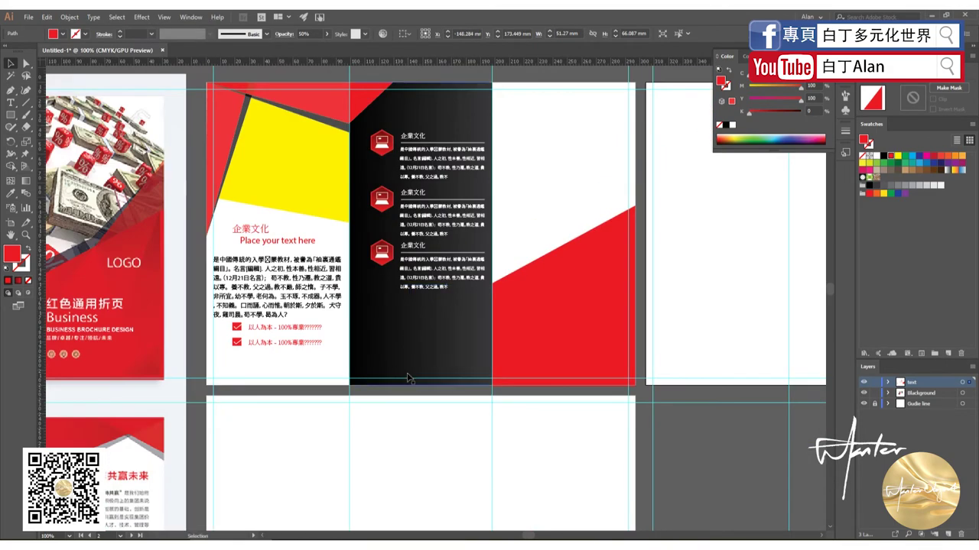
key(ctrl+minus)
key(ctrl+minus)
key(ctrl+minus)
- Move both triangles onto the bottom edge of the recreation's black panel
key(ctrl+plus)
key(ctrl+plus)
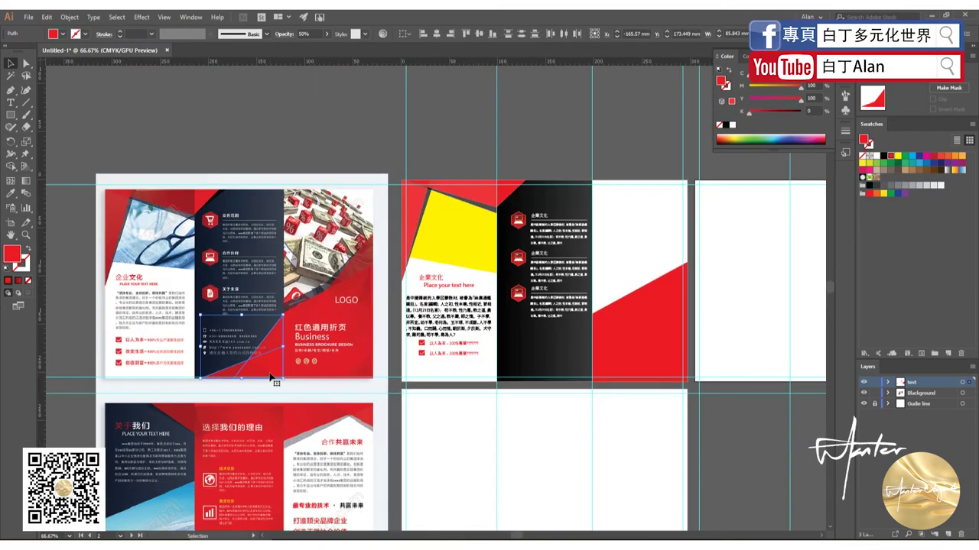
drag(273, 377, 570, 378)
key(ctrl+plus)
key(ctrl+plus)
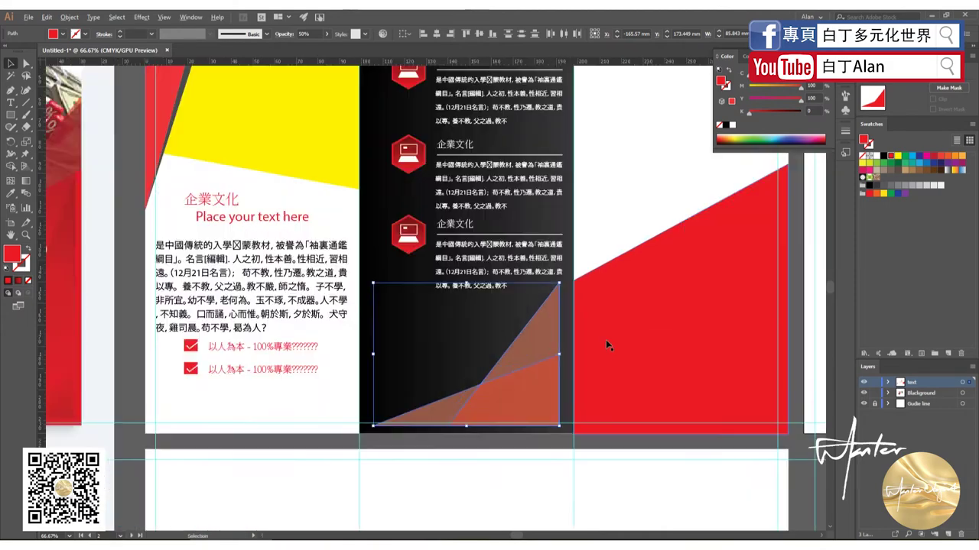
key(ctrl+plus)
key(ctrl+plus)
key(ctrl+0)
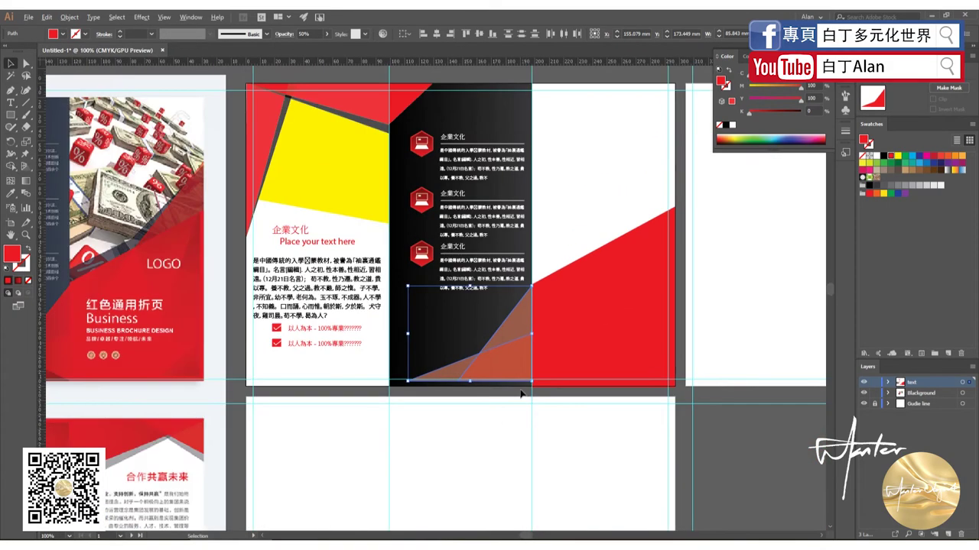
key(ctrl+plus)
key(ctrl+plus)
key(ctrl+plus)
shift+click(344, 364)
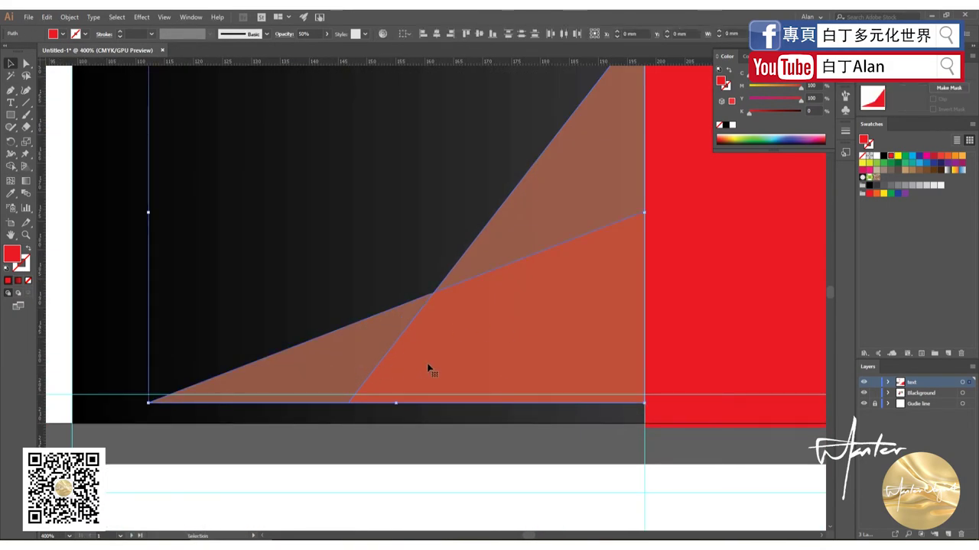
drag(431, 366, 430, 386)
click(426, 470)
- Zoom around the black panel to check the red shape's edge against the triangles
scroll(535, 452, down, 5)
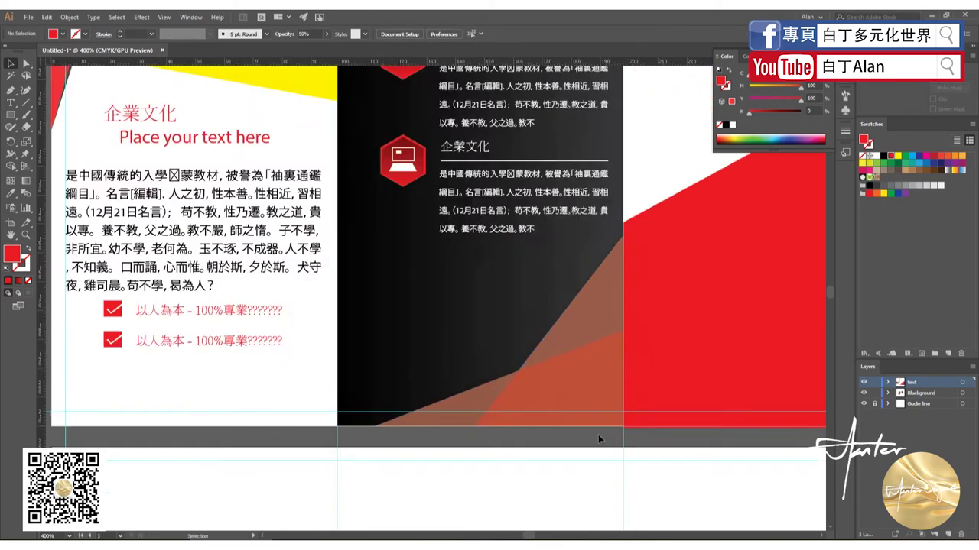
scroll(598, 434, up, 2)
scroll(596, 429, up, 4)
scroll(489, 451, up, 2)
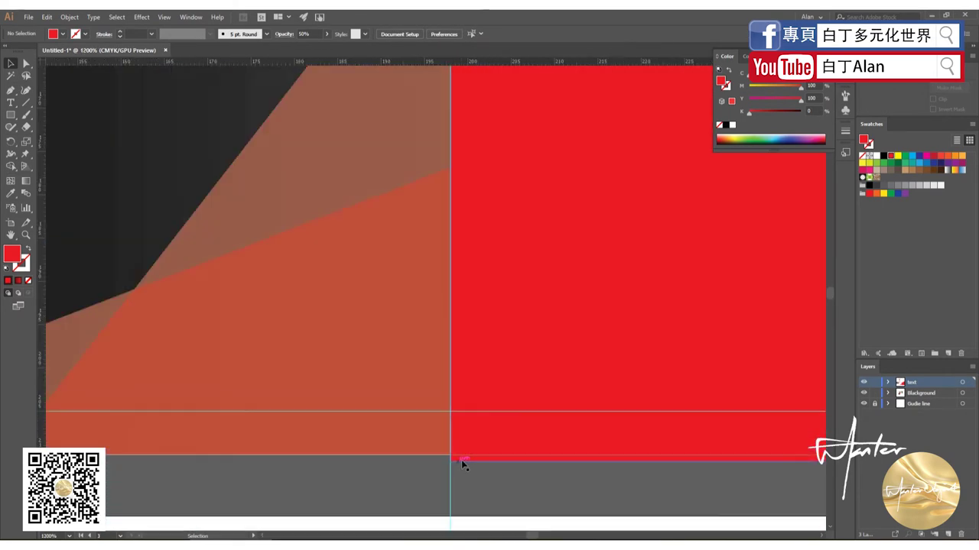
scroll(466, 451, down, 5)
click(503, 431)
scroll(438, 443, up, 6)
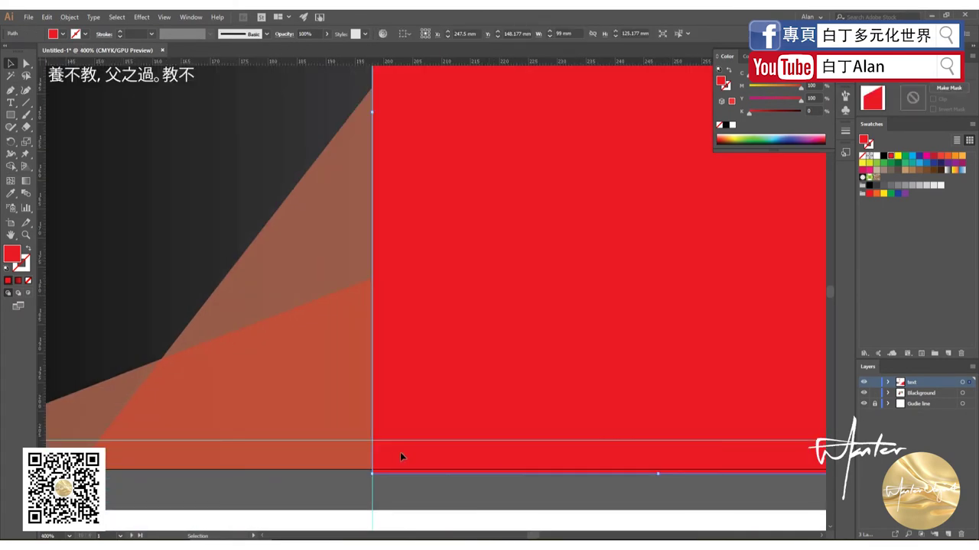
click(379, 495)
scroll(440, 493, down, 5)
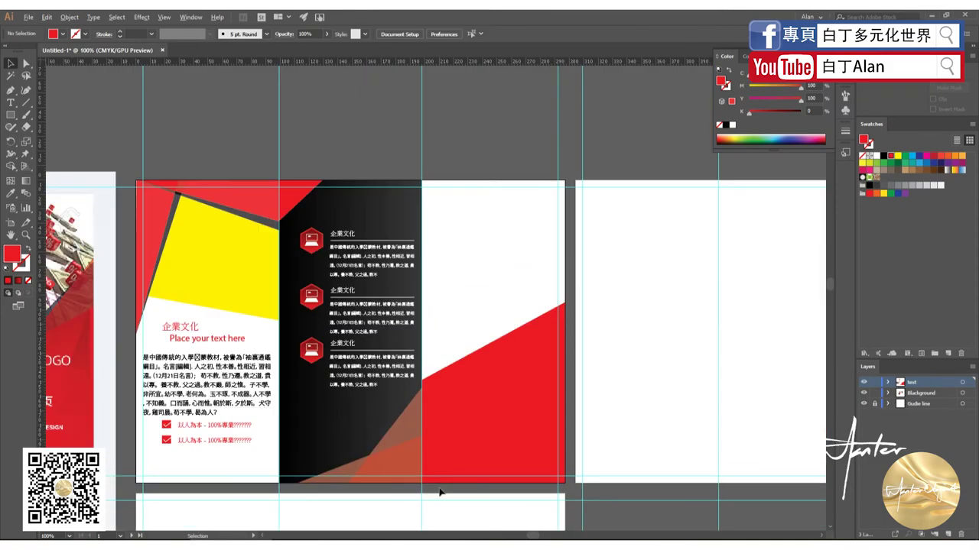
scroll(420, 490, up, 4)
scroll(497, 475, down, 2)
scroll(536, 465, down, 3)
scroll(530, 468, down, 1)
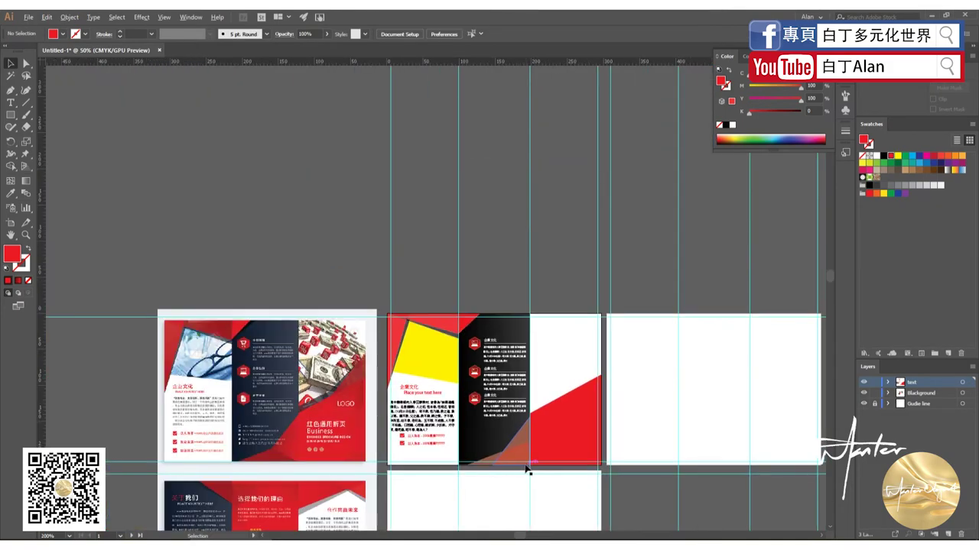
scroll(526, 468, up, 2)
scroll(558, 428, up, 2)
scroll(583, 395, down, 2)
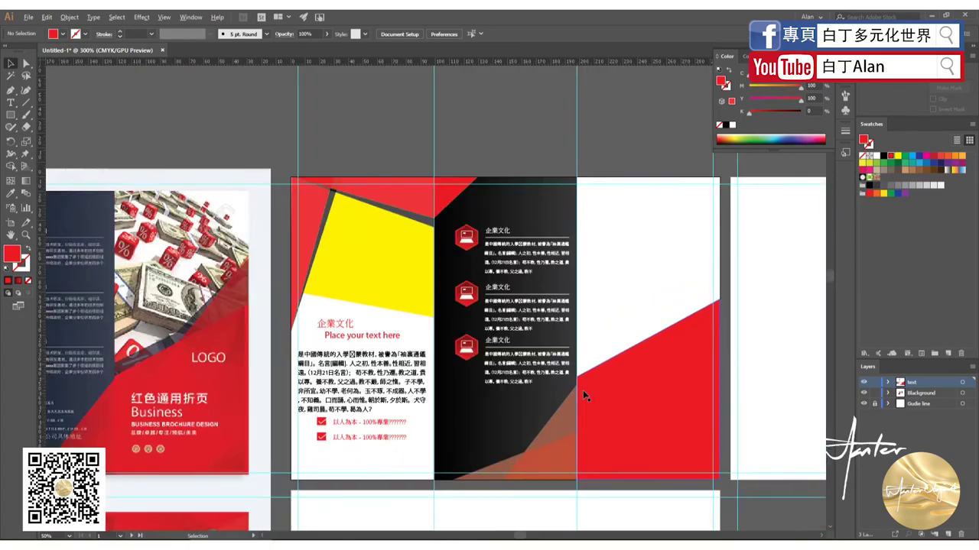
scroll(583, 390, down, 4)
scroll(302, 398, up, 4)
scroll(286, 384, up, 1)
scroll(286, 385, down, 1)
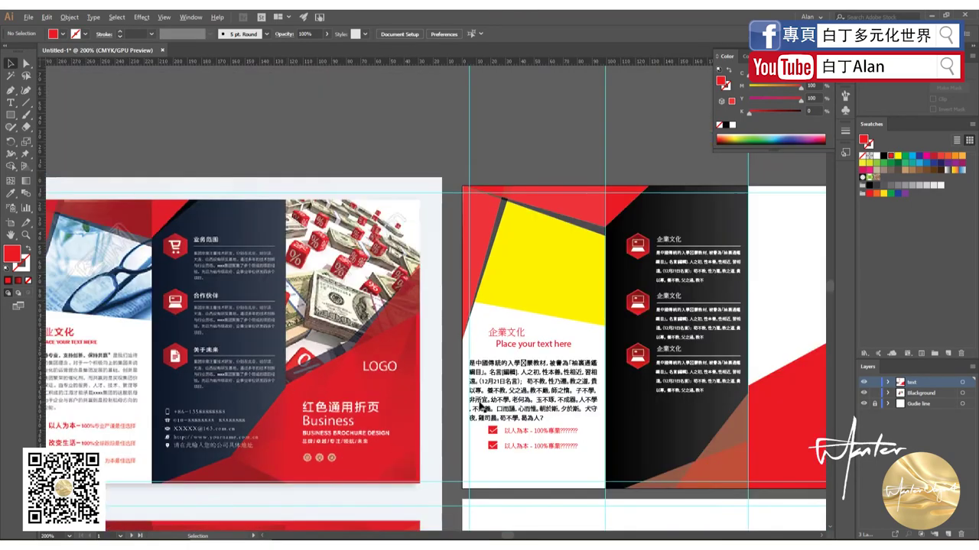
scroll(722, 408, up, 3)
scroll(734, 400, down, 3)
scroll(708, 424, down, 2)
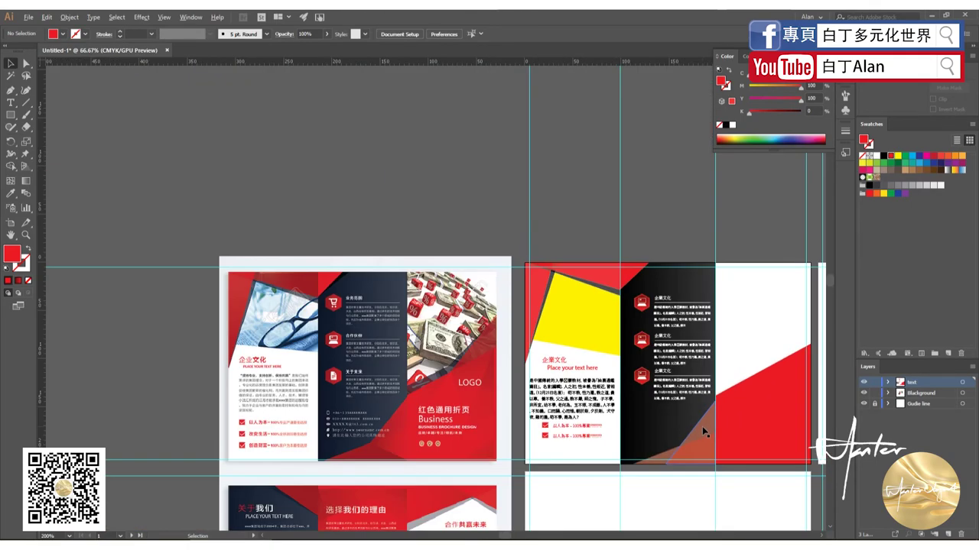
scroll(702, 434, up, 3)
scroll(699, 438, down, 2)
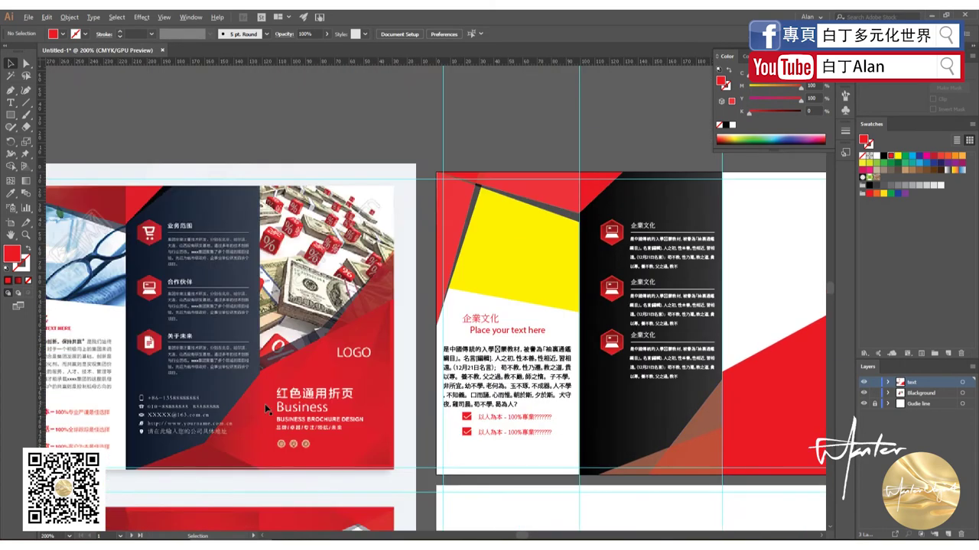
- Try editing the semi-transparent triangle's corner point, then delete the triangle entirely
click(705, 425)
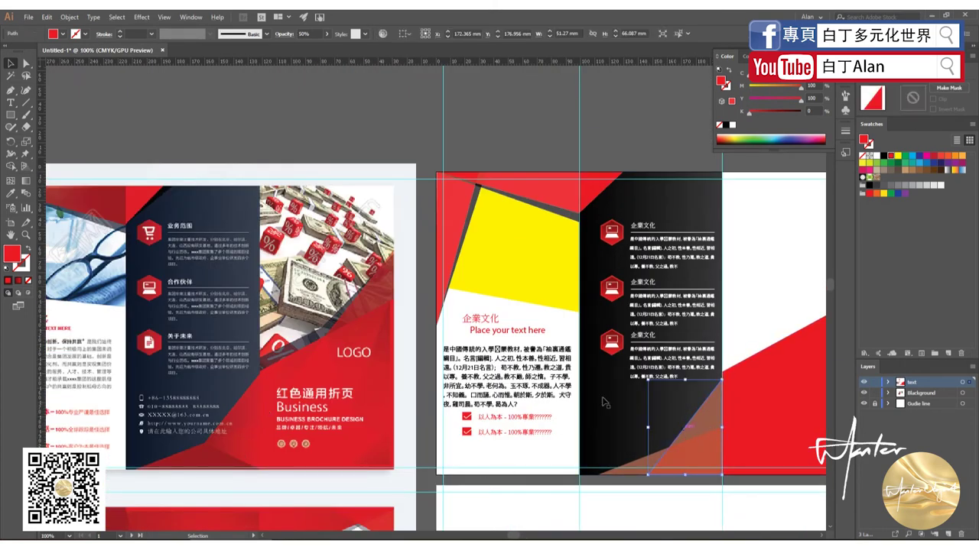
click(12, 91)
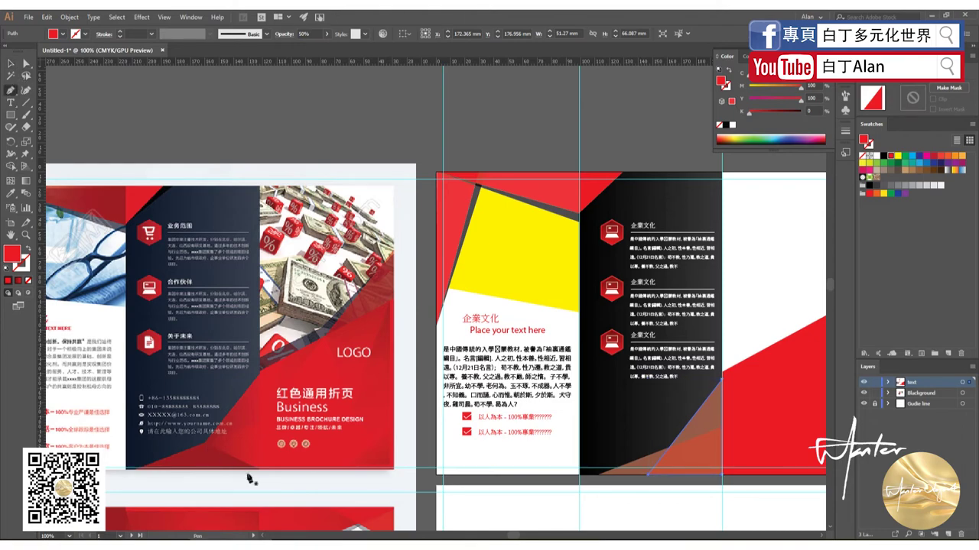
scroll(721, 475, up, 3)
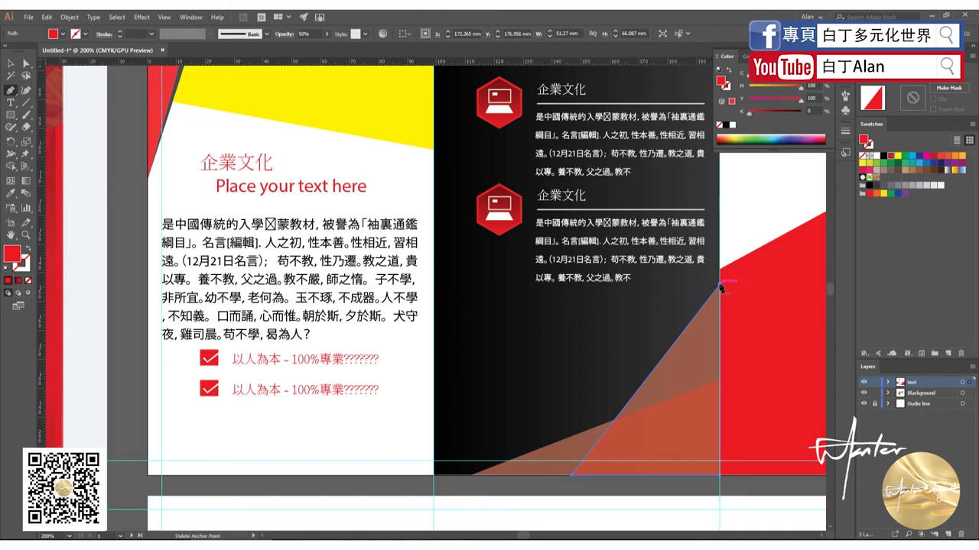
click(720, 476)
key(ctrl+z)
click(10, 67)
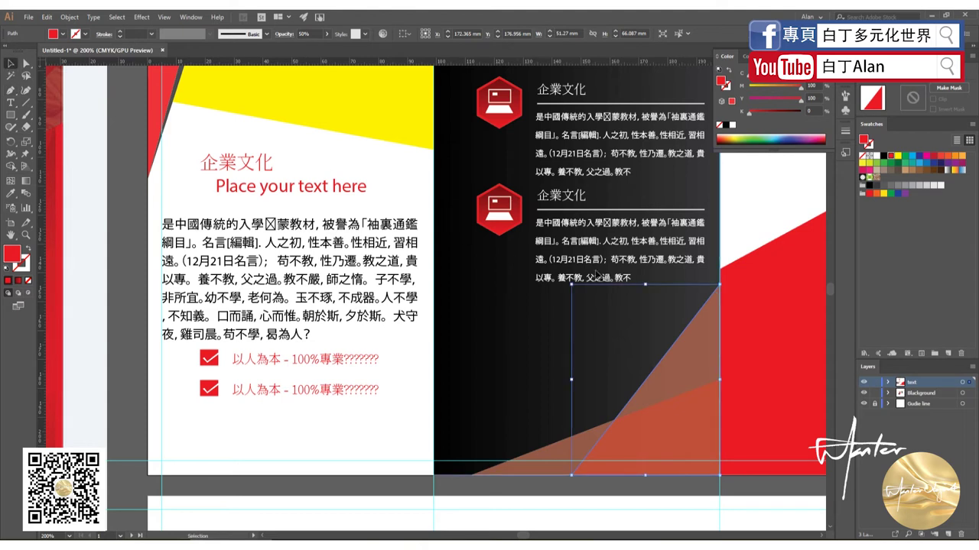
key(Delete)
- Draw a large triangle along the fold and set it and the brown triangle to 50% opacity
click(9, 91)
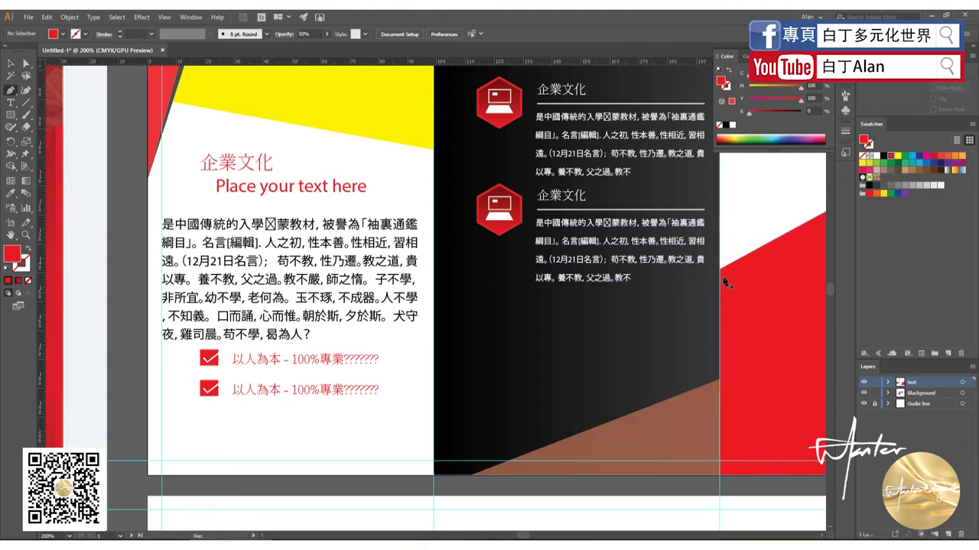
click(718, 268)
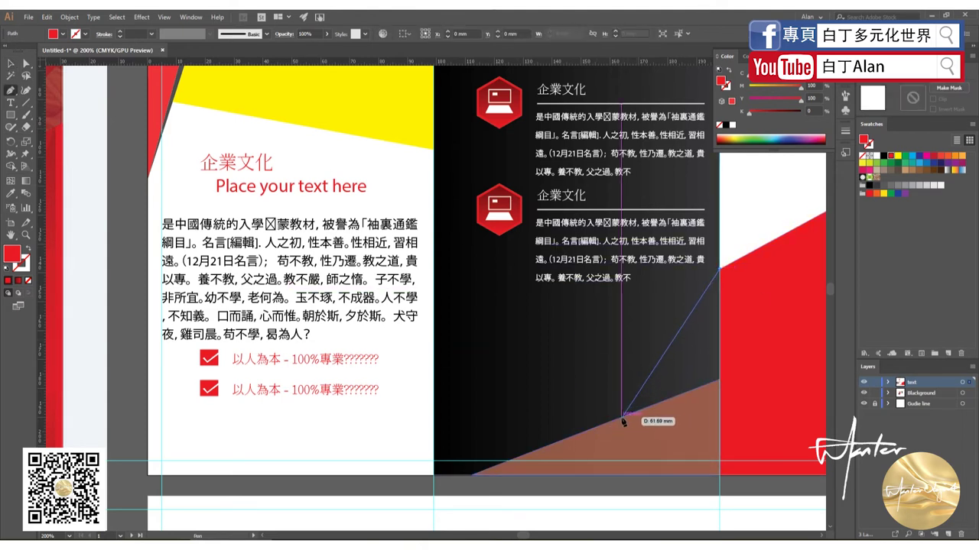
click(617, 418)
click(719, 474)
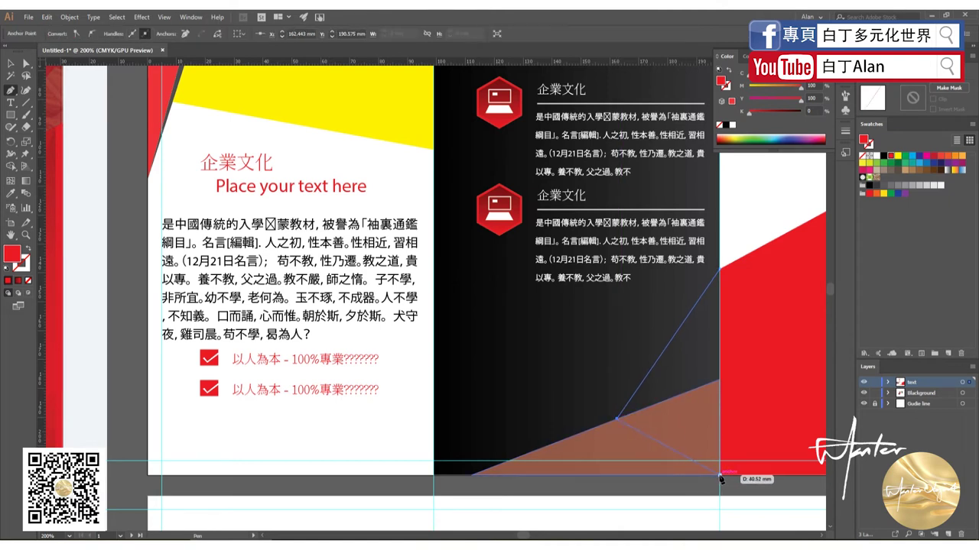
click(719, 268)
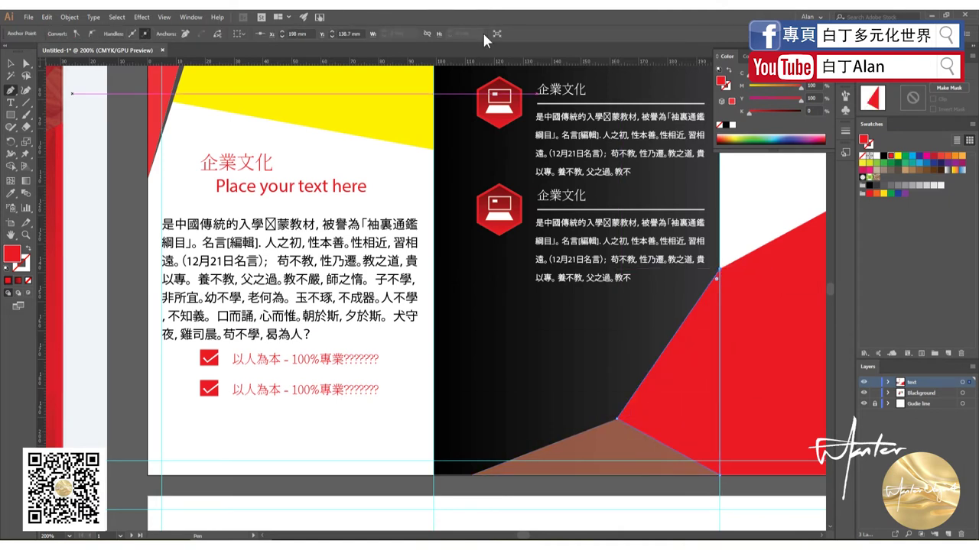
shift+click(604, 466)
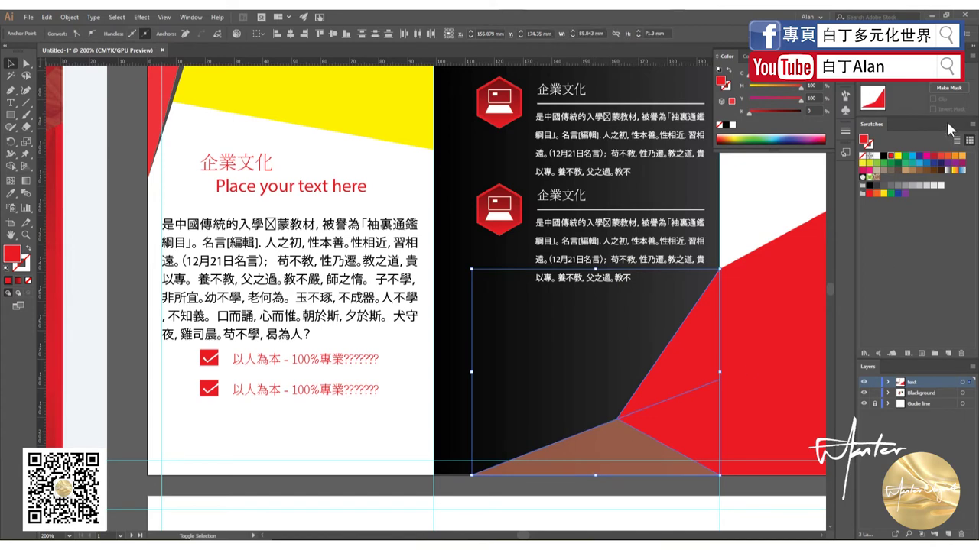
key(5)
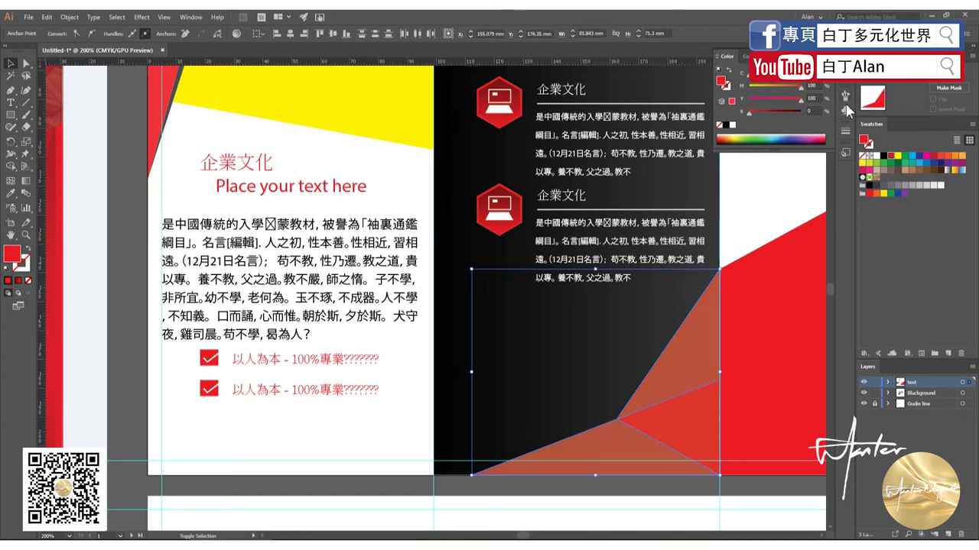
click(675, 502)
scroll(485, 463, down, 3)
- Fill the lower brown triangle and the upper red triangle with the red gradient
scroll(699, 492, up, 2)
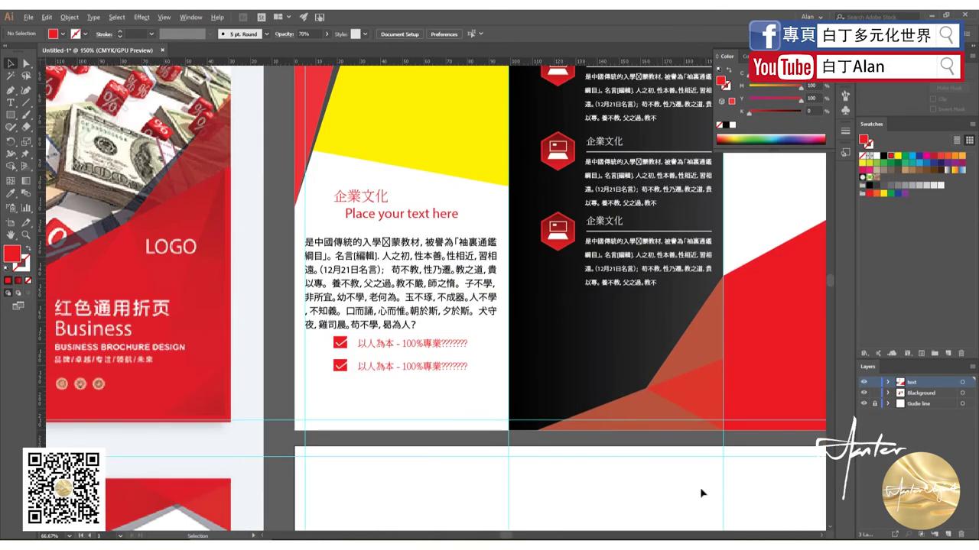
click(641, 410)
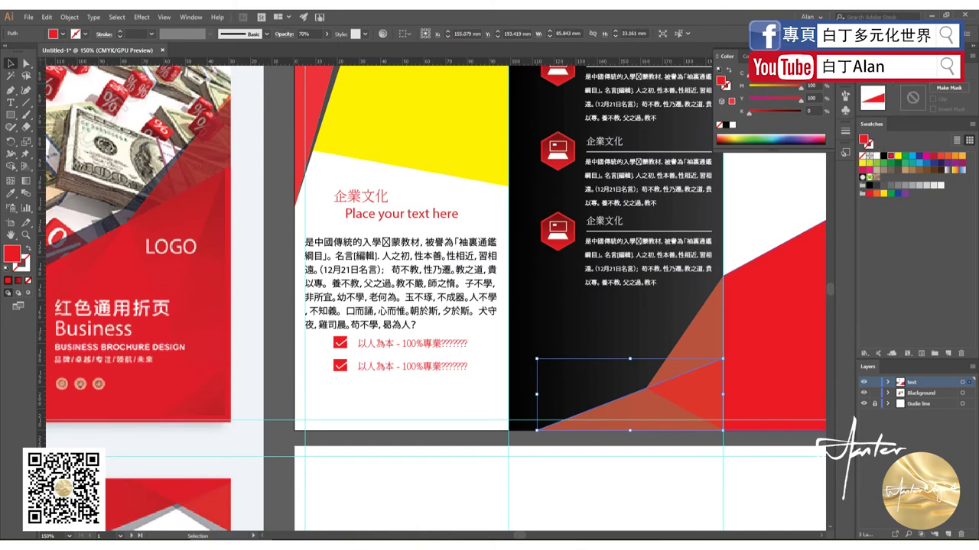
key(.)
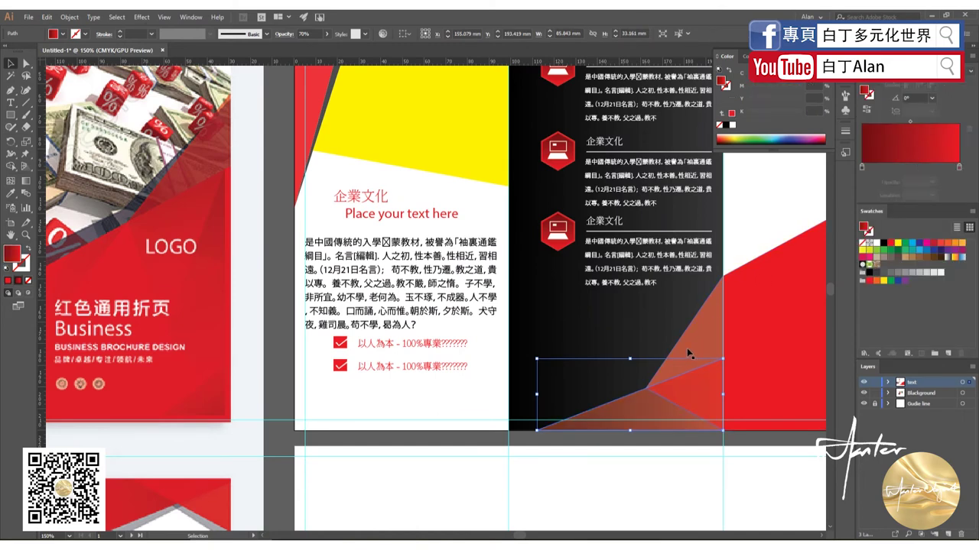
click(690, 356)
click(909, 176)
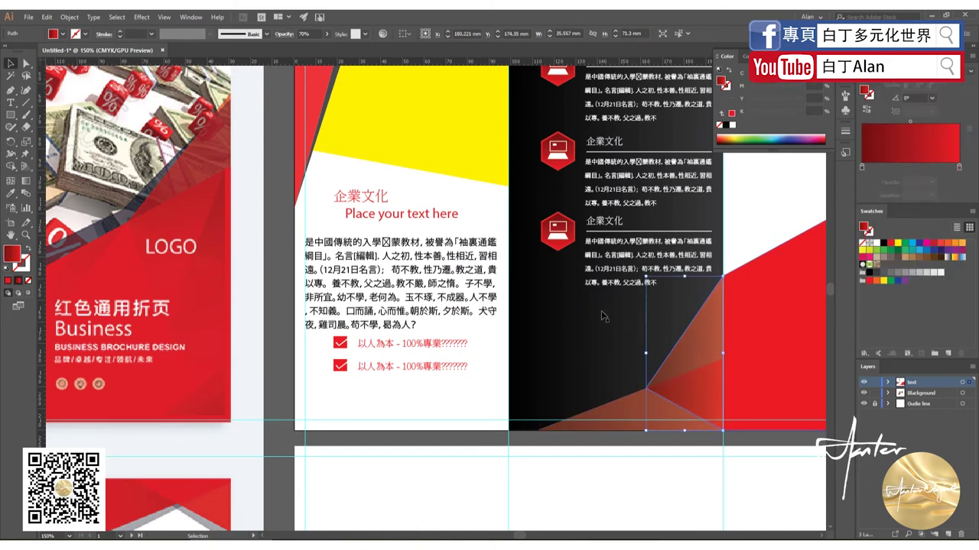
click(601, 476)
- Select the recreation's red triangle and inspect its stroke colour
scroll(596, 468, down, 2)
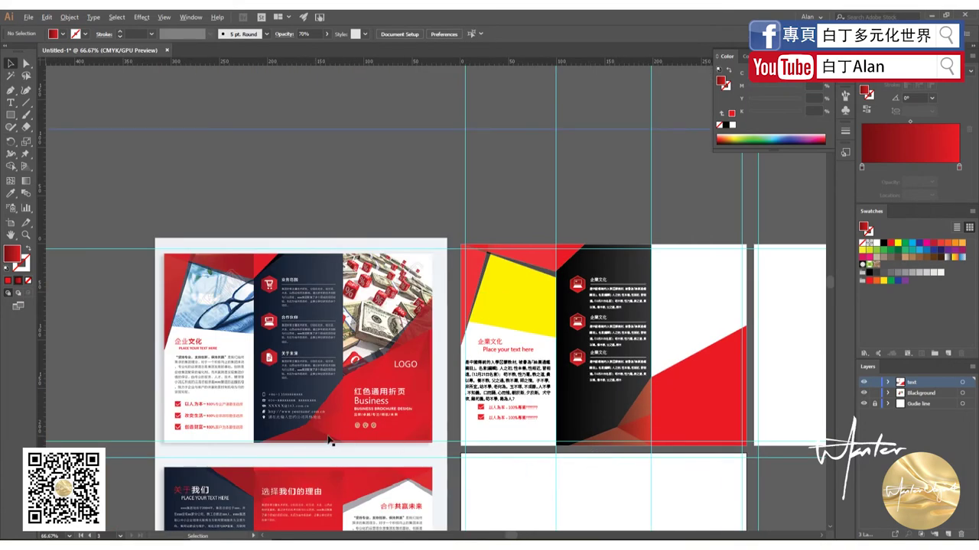
scroll(551, 437, up, 1)
scroll(633, 468, down, 1)
scroll(657, 451, up, 1)
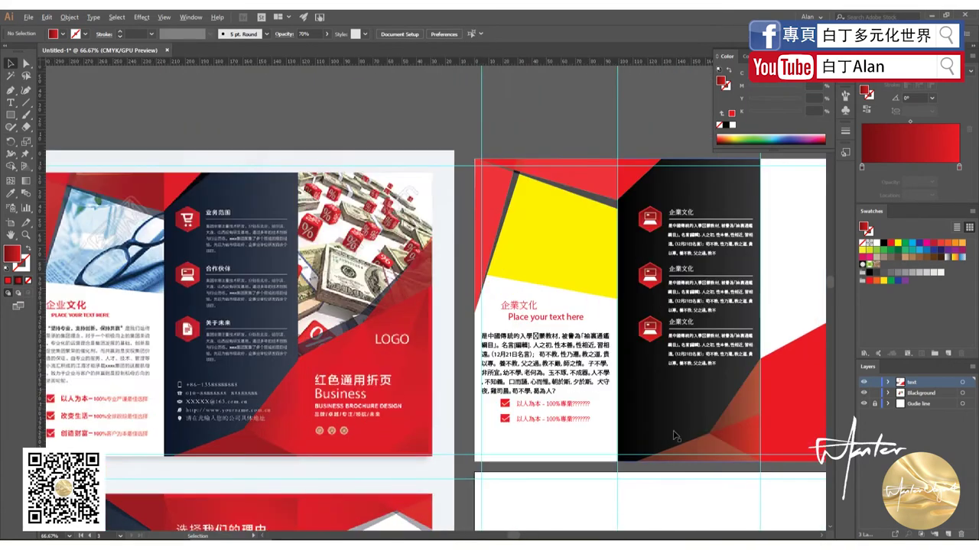
scroll(302, 373, up, 3)
scroll(285, 420, down, 2)
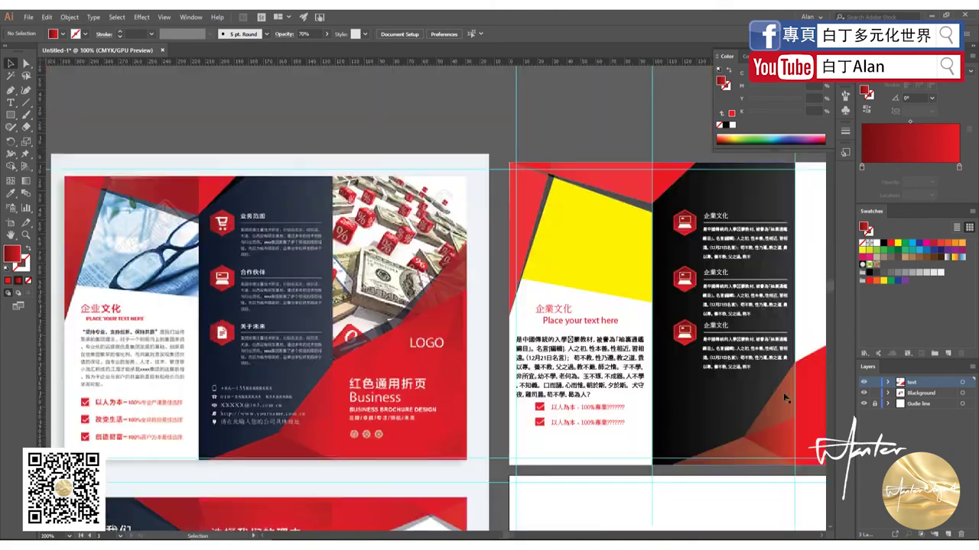
click(790, 399)
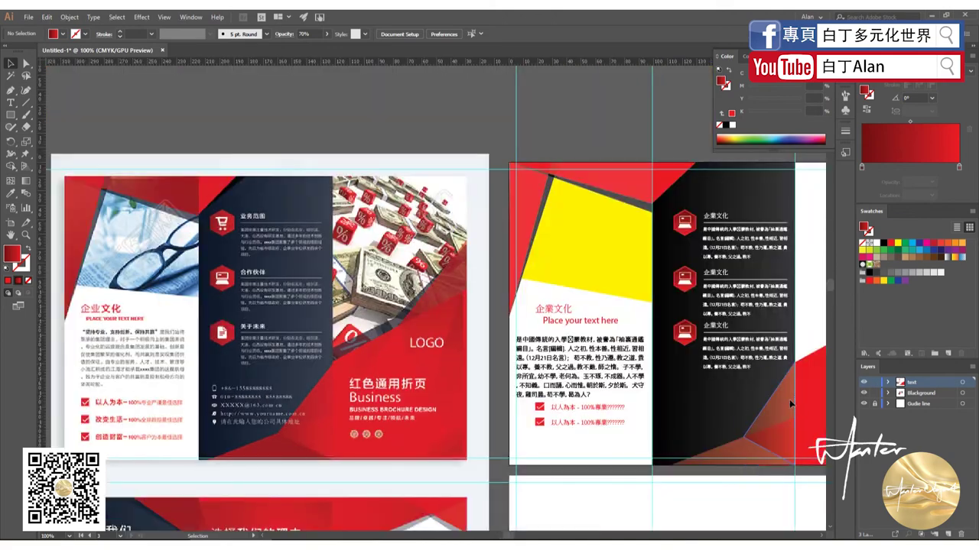
click(25, 265)
click(236, 125)
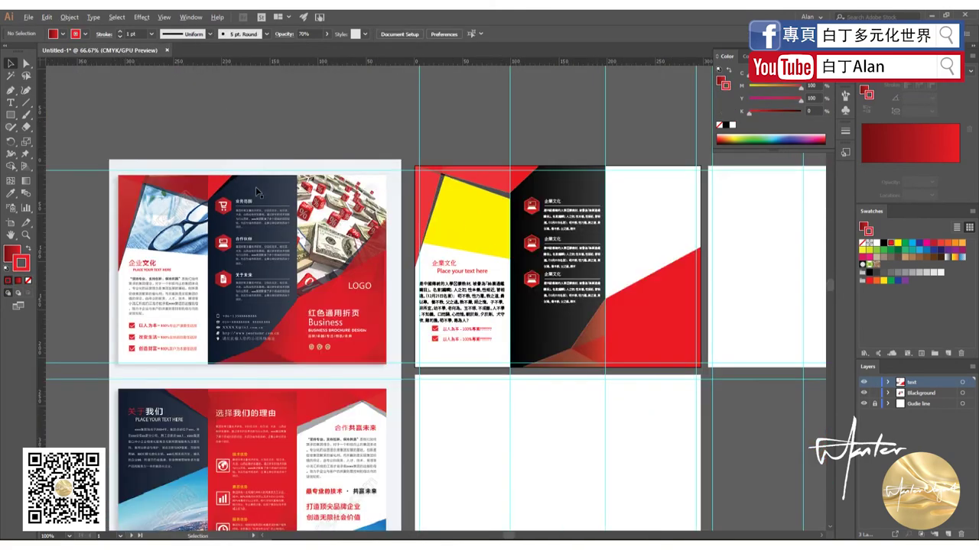
- Zoom in and out to compare the gradient facets with the reference brochure
scroll(256, 186, down, 1)
scroll(586, 349, up, 2)
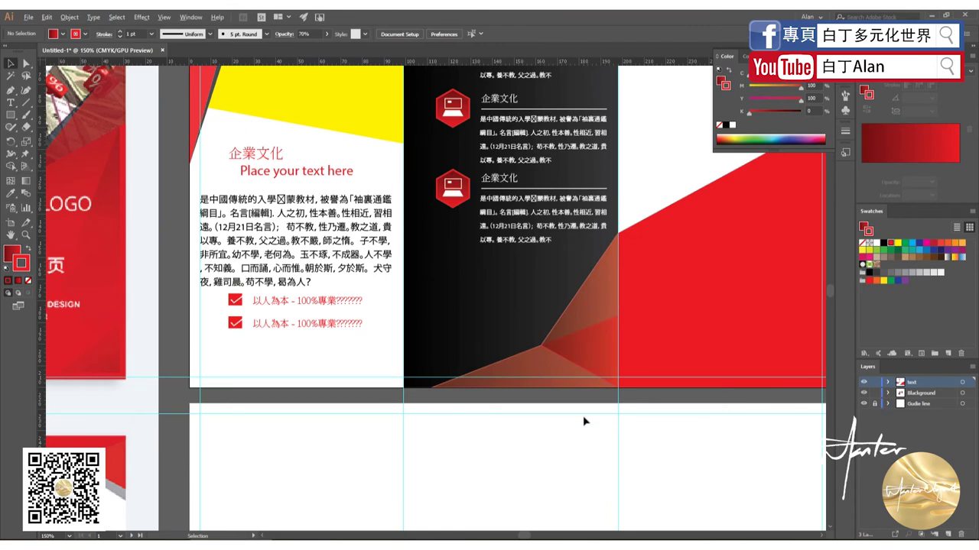
scroll(583, 421, down, 2)
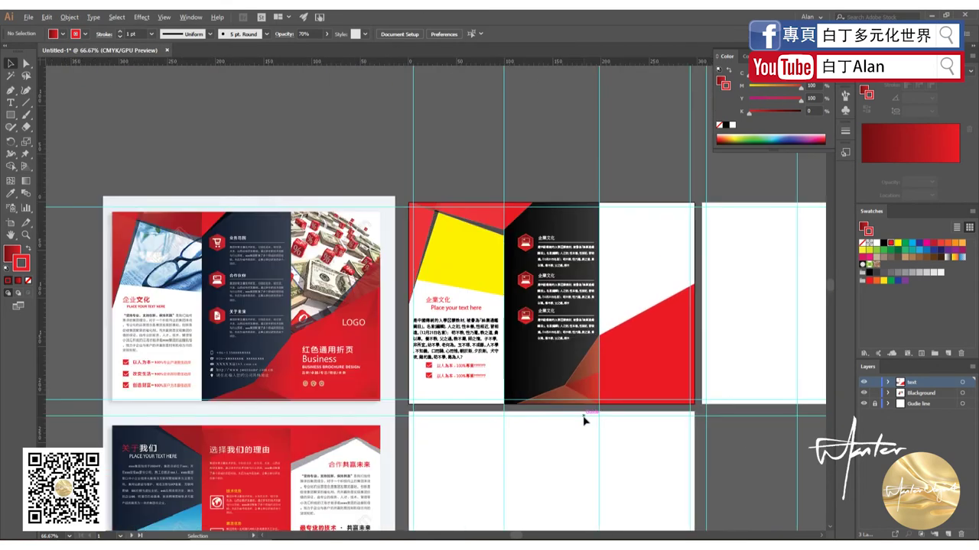
scroll(585, 419, down, 1)
scroll(625, 356, up, 1)
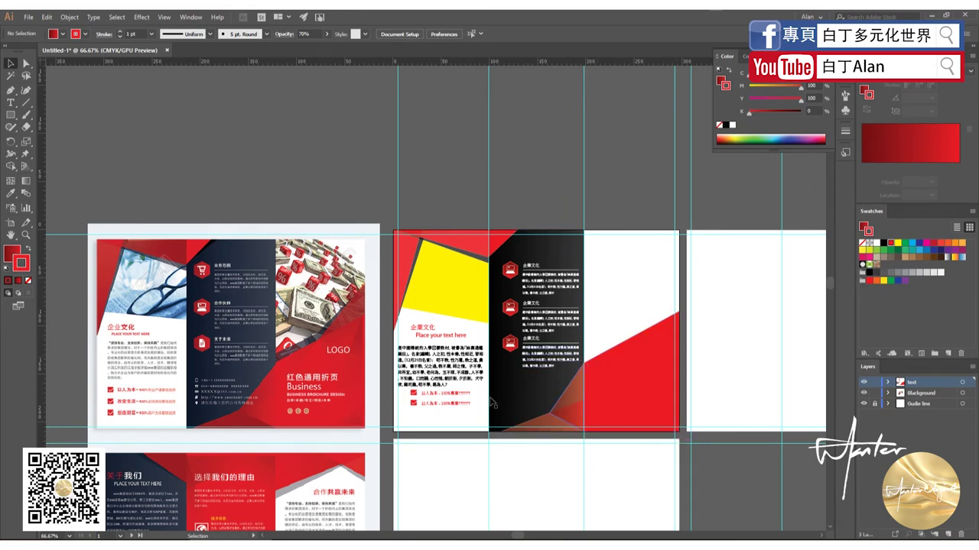
scroll(340, 319, up, 1)
scroll(319, 374, up, 1)
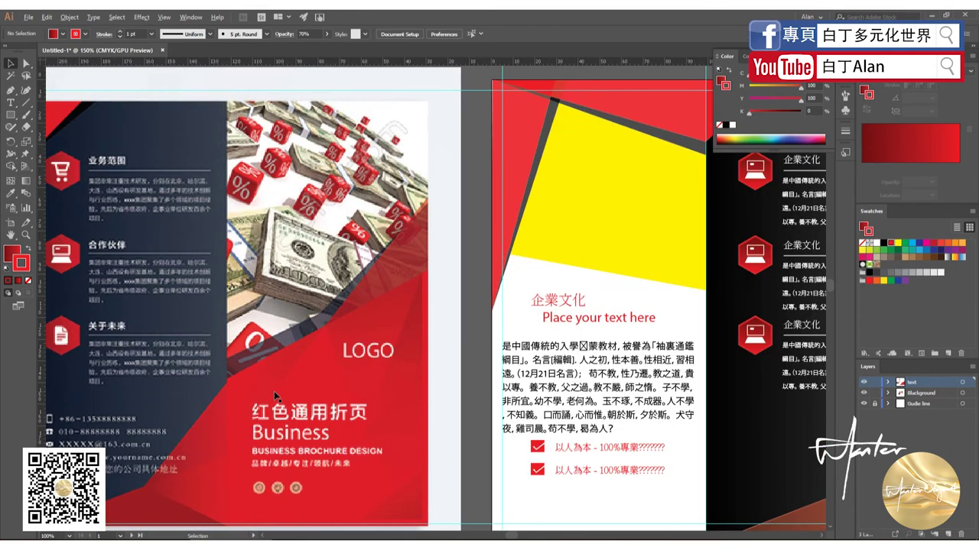
scroll(274, 396, down, 1)
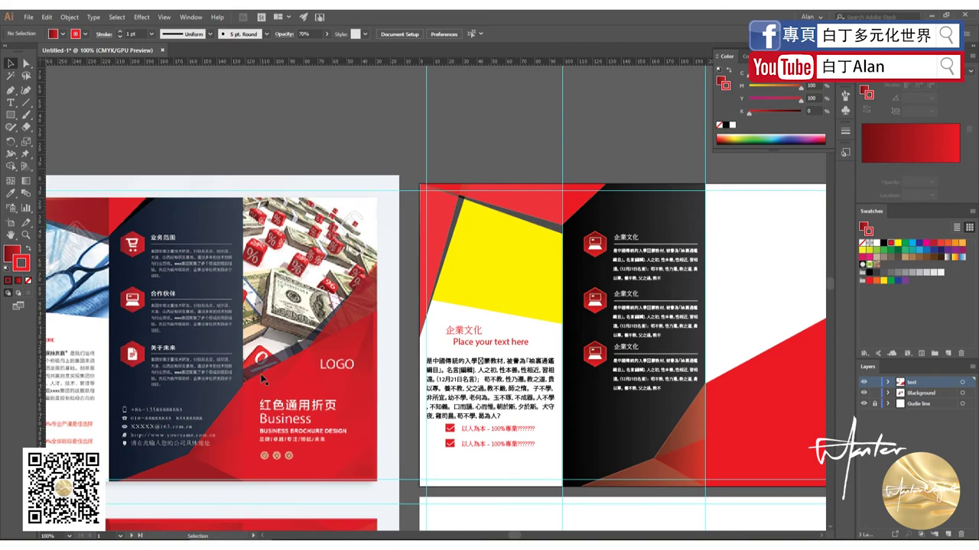
scroll(262, 379, up, 2)
scroll(221, 371, down, 2)
scroll(243, 370, up, 3)
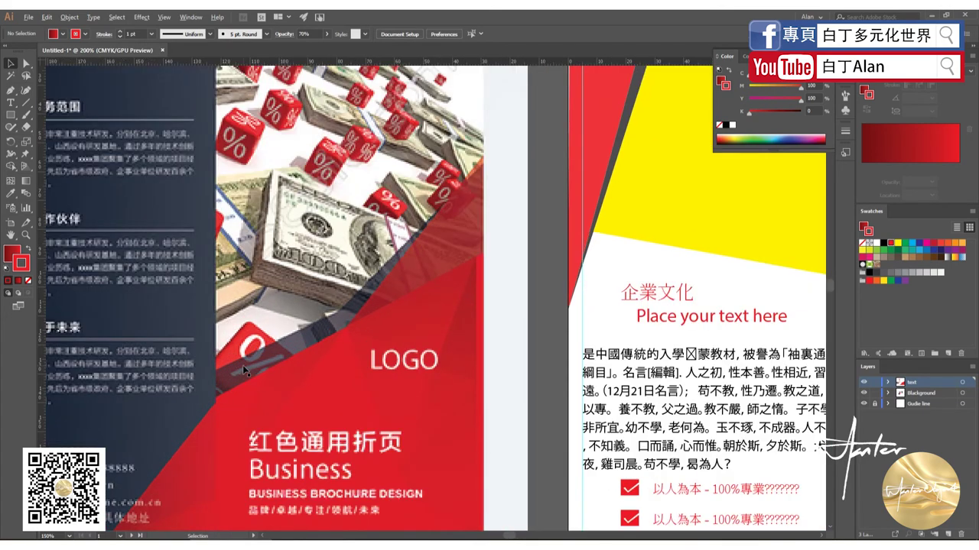
- Draw a closed, unfilled five-corner facet polygon across the cover panel's left side
click(12, 92)
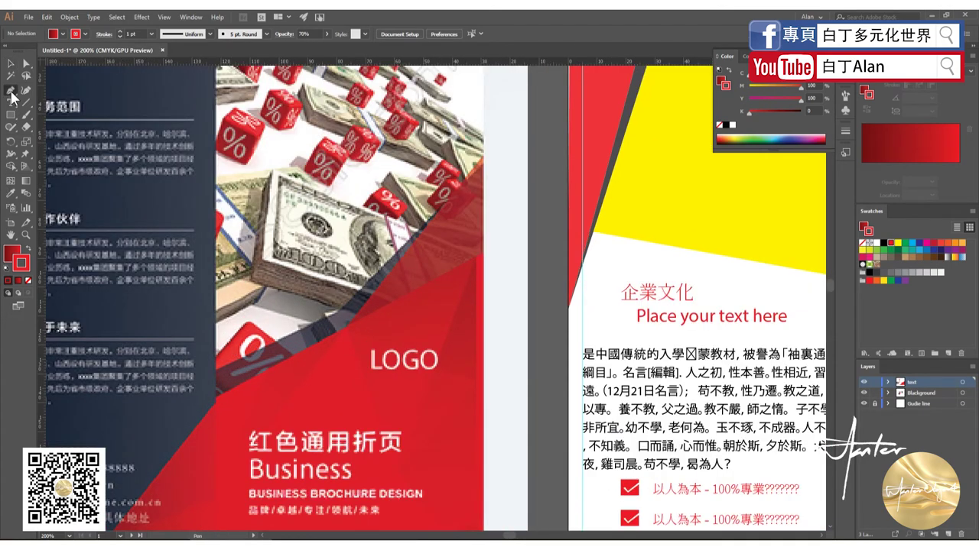
click(216, 373)
click(216, 503)
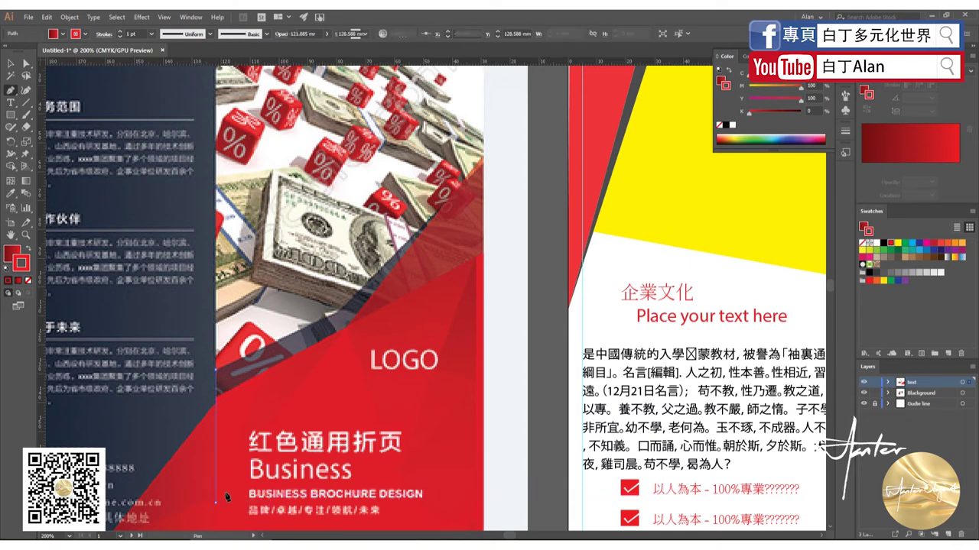
click(348, 329)
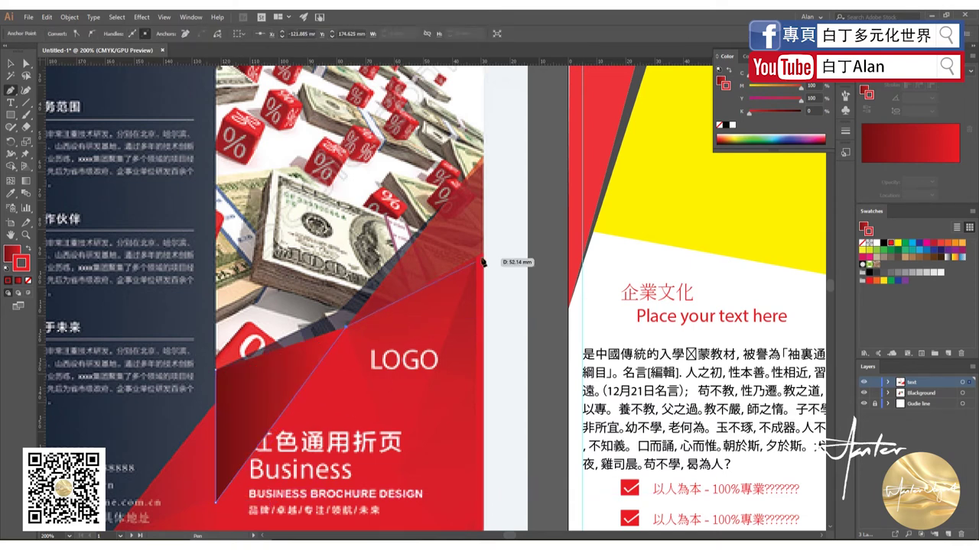
click(482, 253)
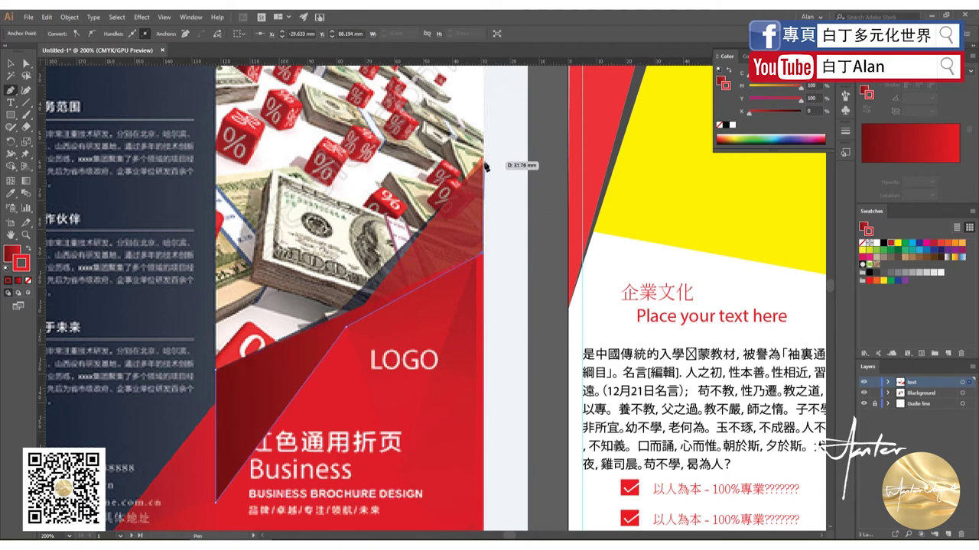
click(483, 168)
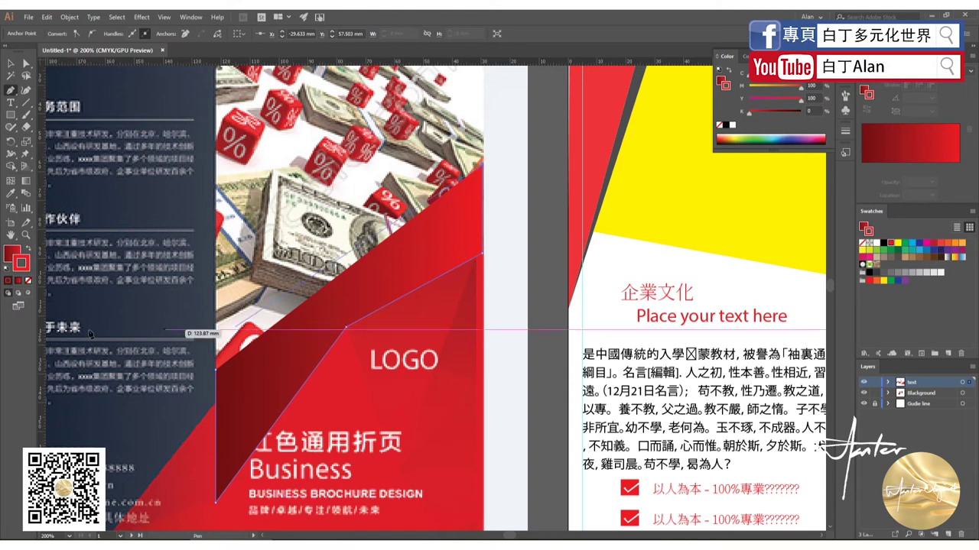
click(28, 281)
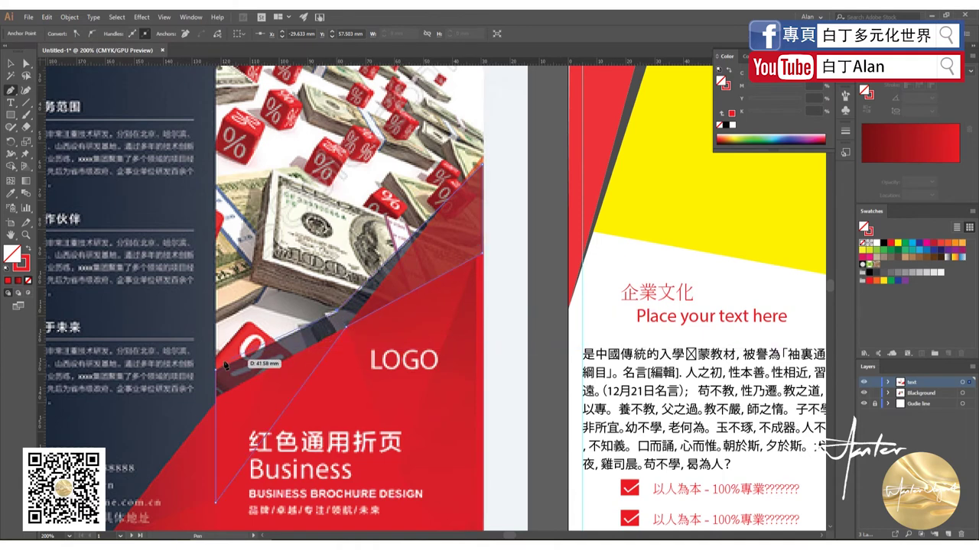
click(216, 370)
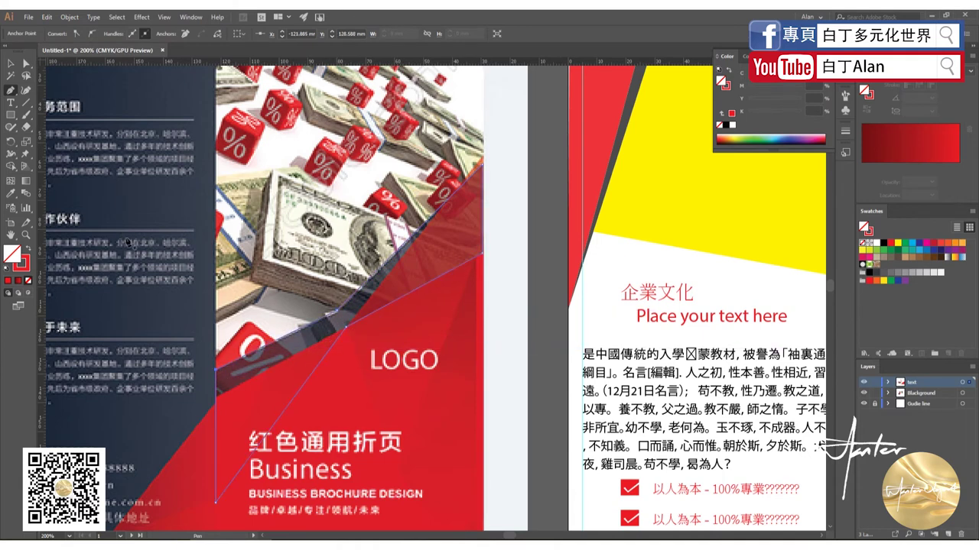
click(10, 63)
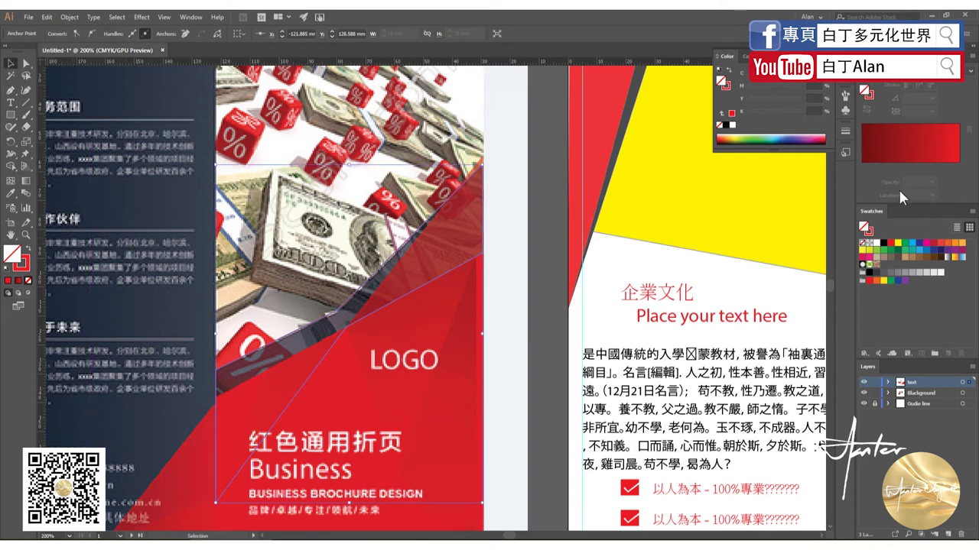
- Give the cover facet a black-to-K80 grey gradient and make it semi-transparent
click(902, 159)
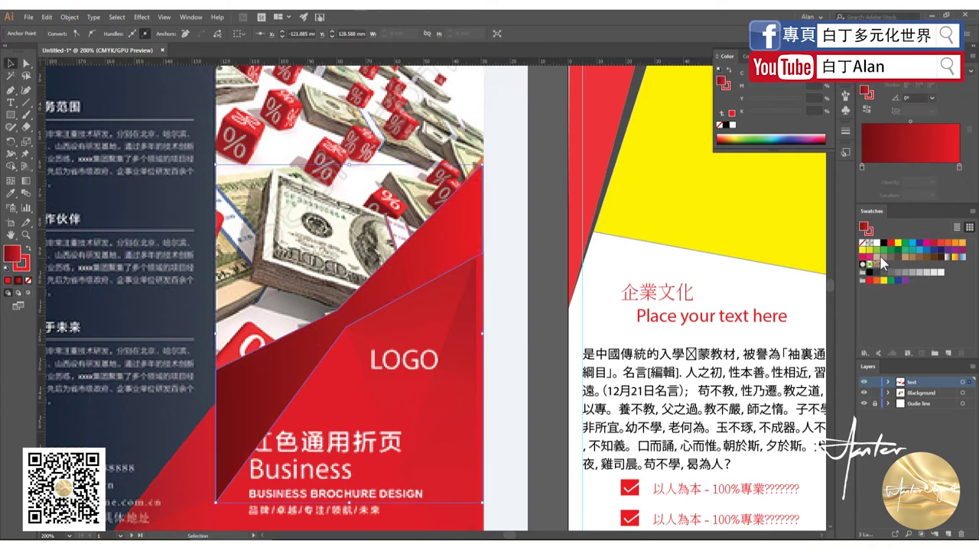
drag(863, 163, 863, 163)
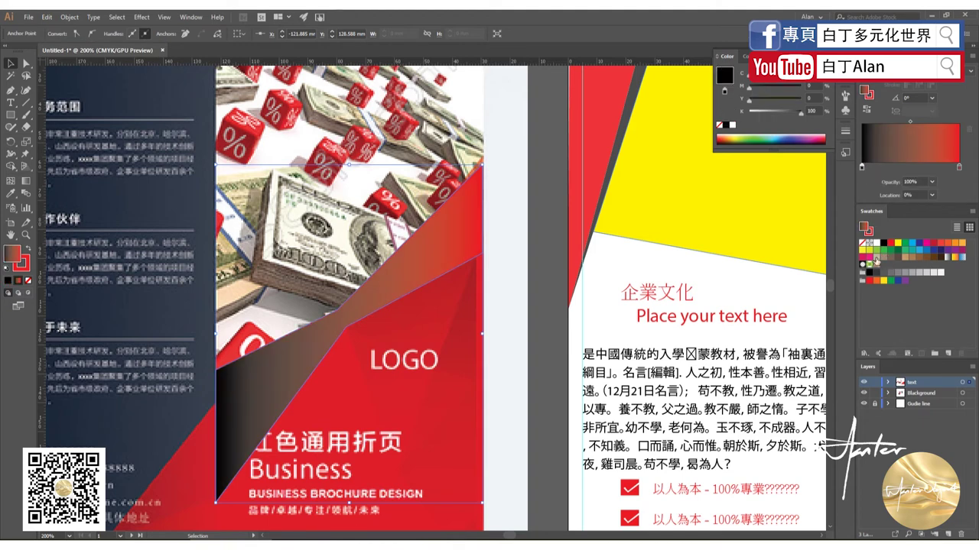
drag(964, 177, 959, 166)
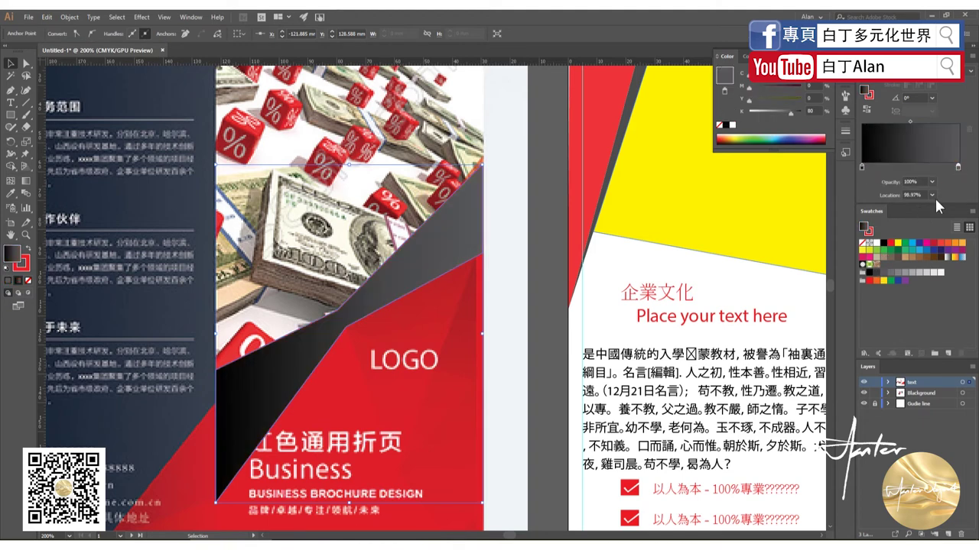
click(891, 78)
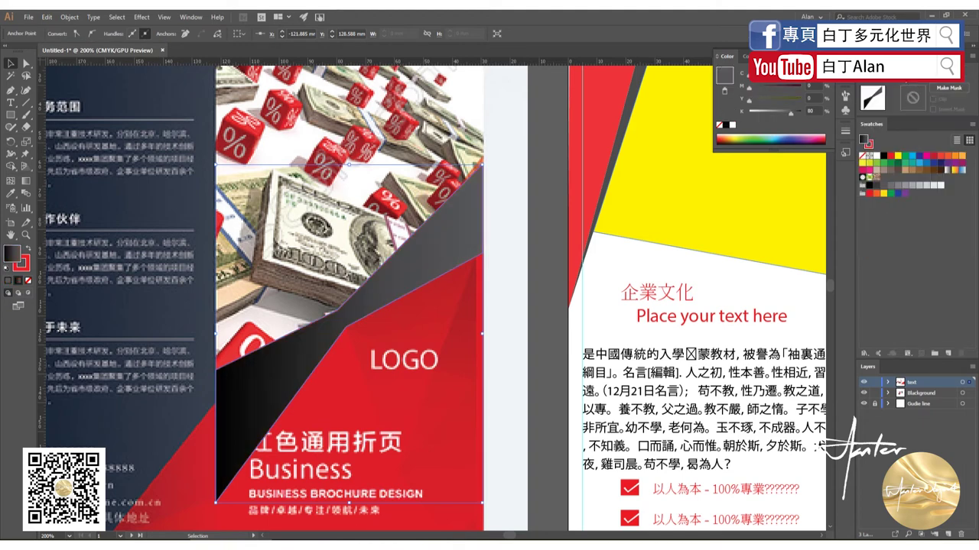
click(937, 84)
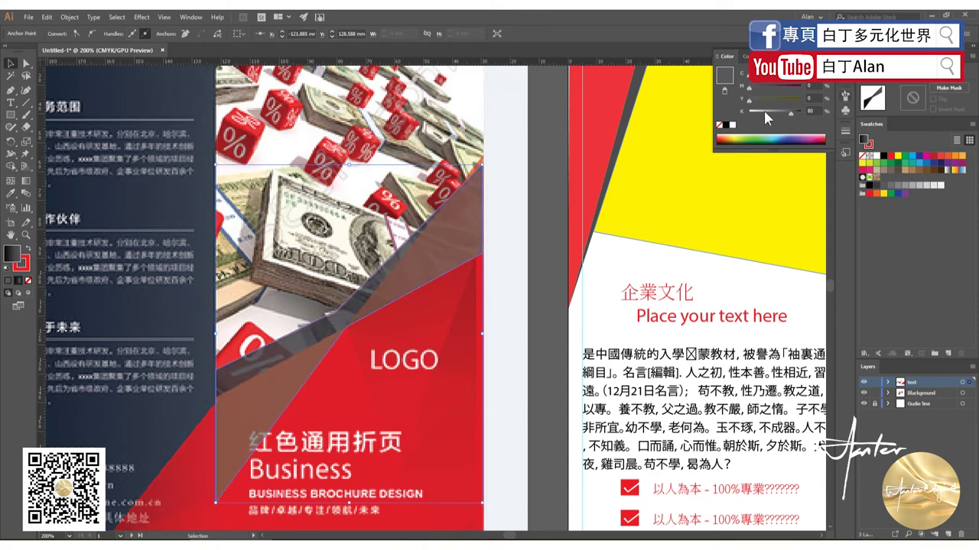
key(ctrl+minus)
- Place a copy of the translucent facet on the inner spread and stretch it toward the panel's top-right corner
key(ctrl+minus)
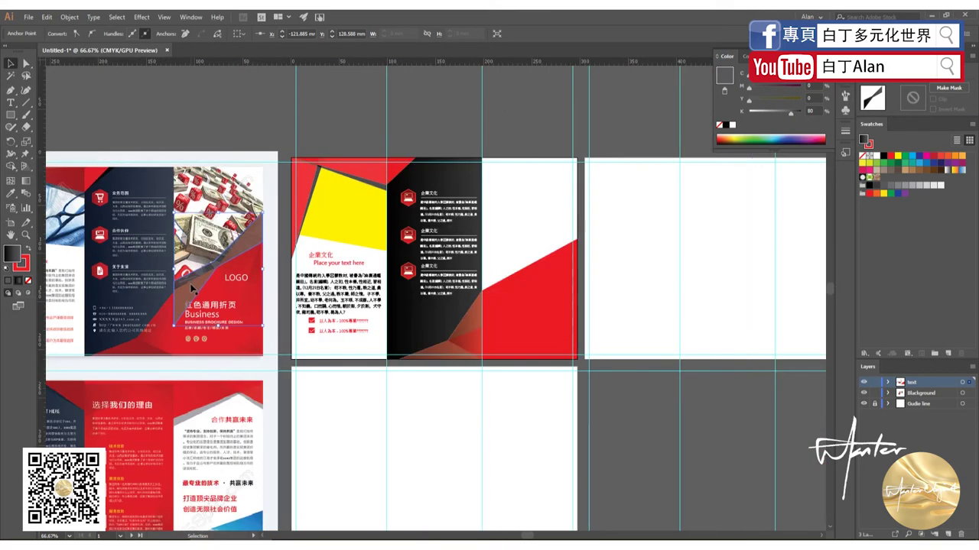
mouse_move(264, 282)
mouse_down()
mouse_move(513, 293)
mouse_move(508, 279)
mouse_move(463, 312)
mouse_up()
key(ctrl+plus)
key(ctrl+plus)
key(ctrl+plus)
key(ctrl+minus)
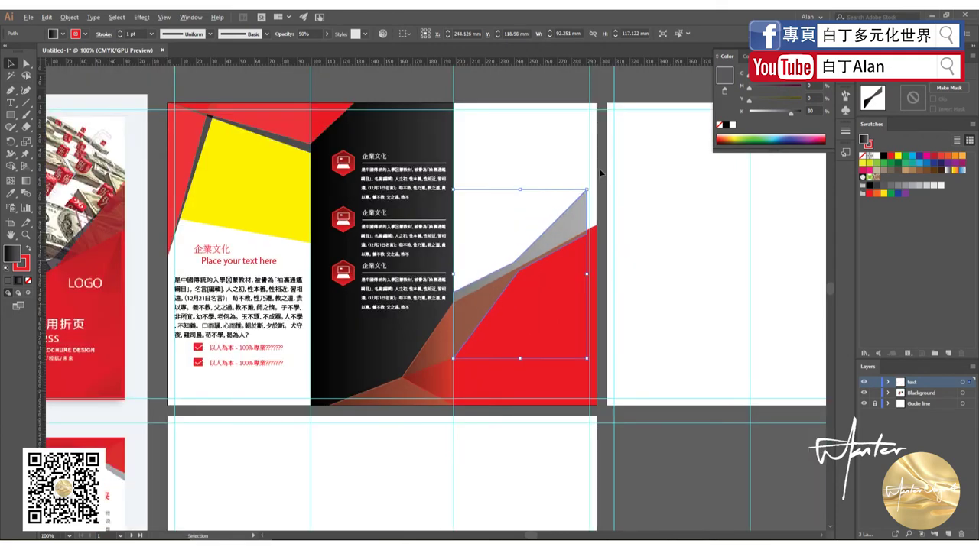
key(ctrl+plus)
drag(577, 211, 595, 177)
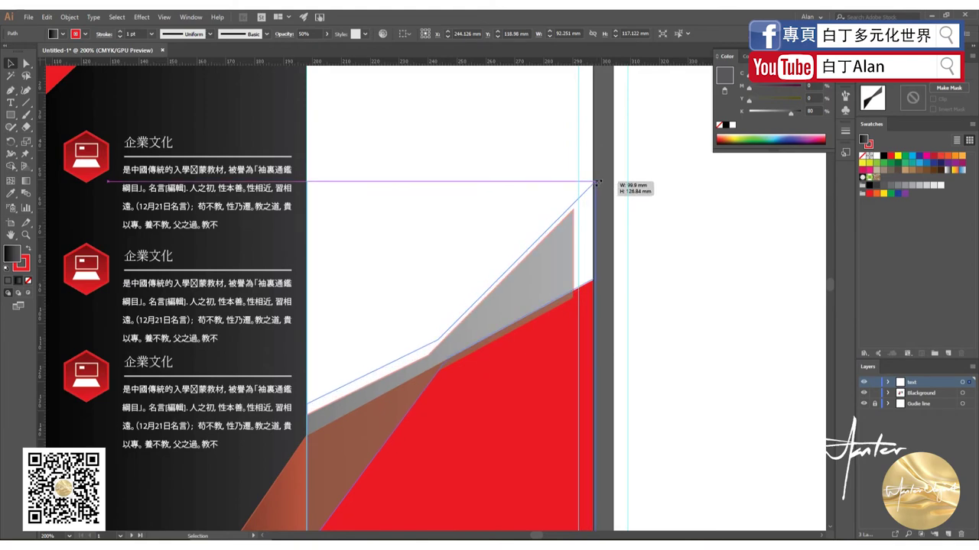
click(635, 216)
key(ctrl+minus)
key(ctrl+minus)
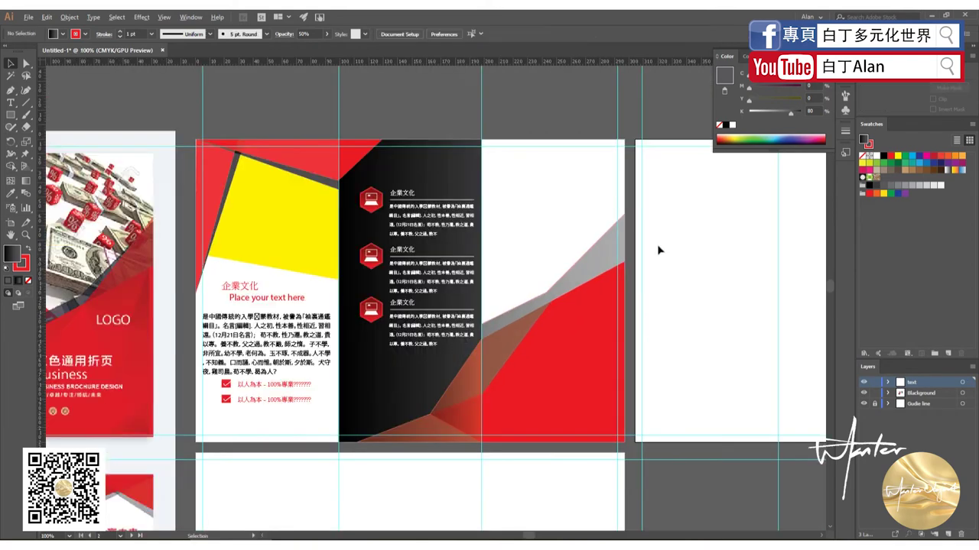
key(ctrl+minus)
key(ctrl+minus)
scroll(659, 250, up, 2)
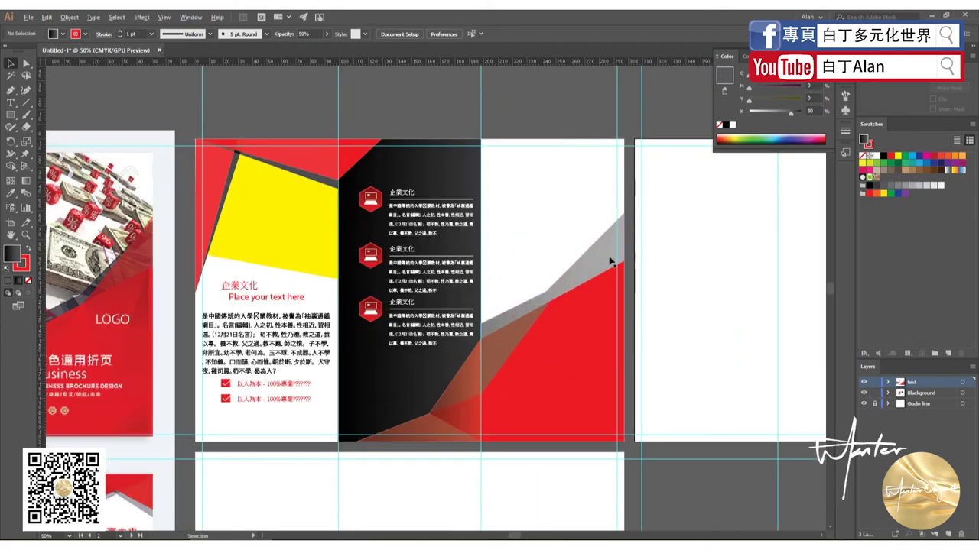
- Set the copied facet's gradient angle to 90° in the Gradient panel
click(523, 339)
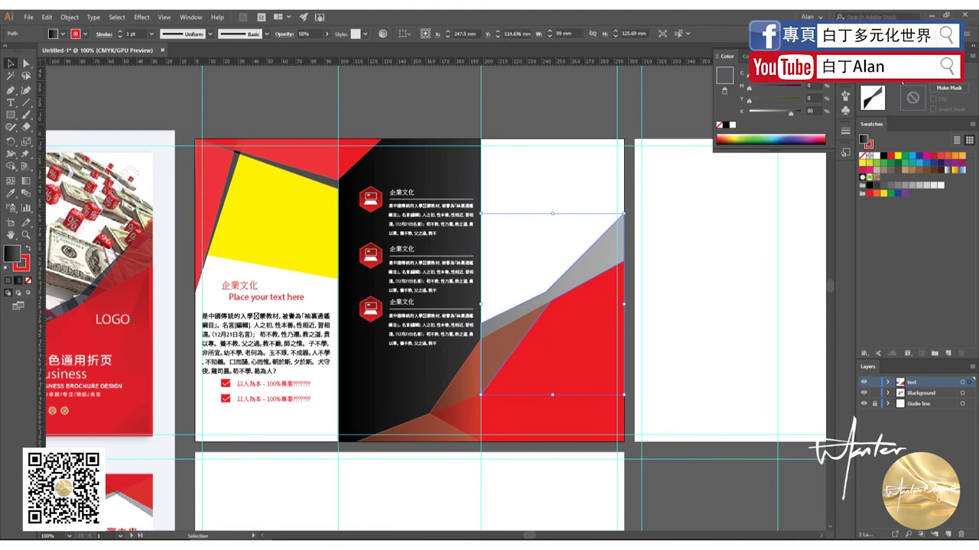
click(902, 79)
click(907, 98)
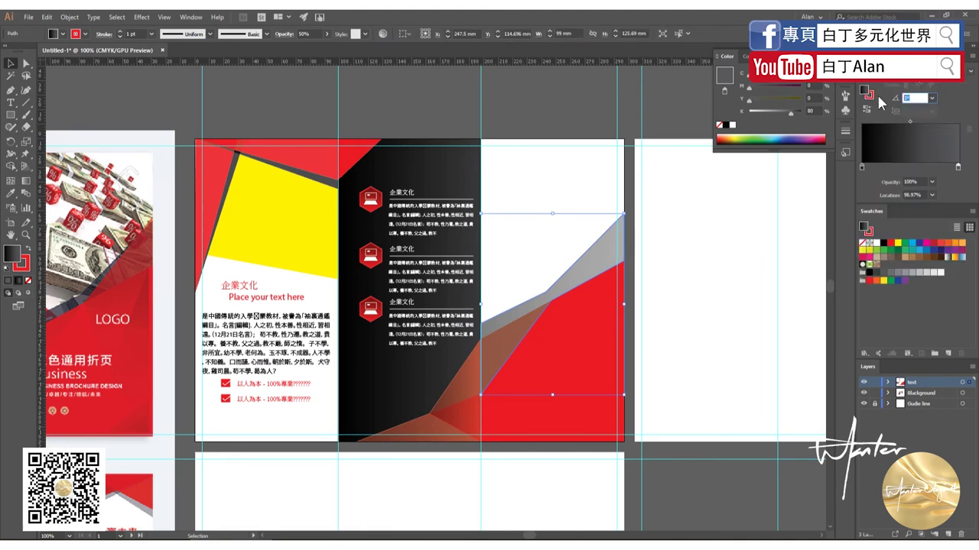
text(90)
key(Return)
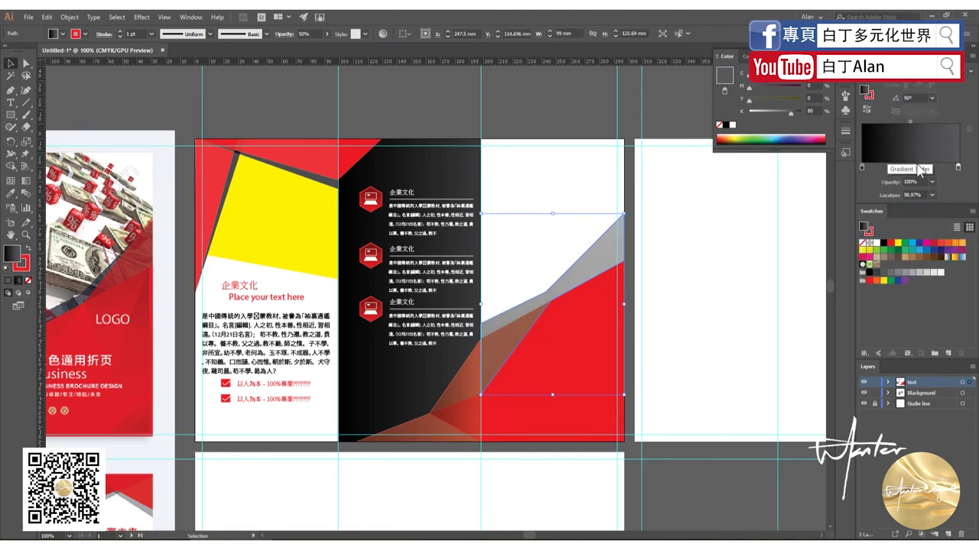
drag(906, 272, 959, 167)
click(861, 166)
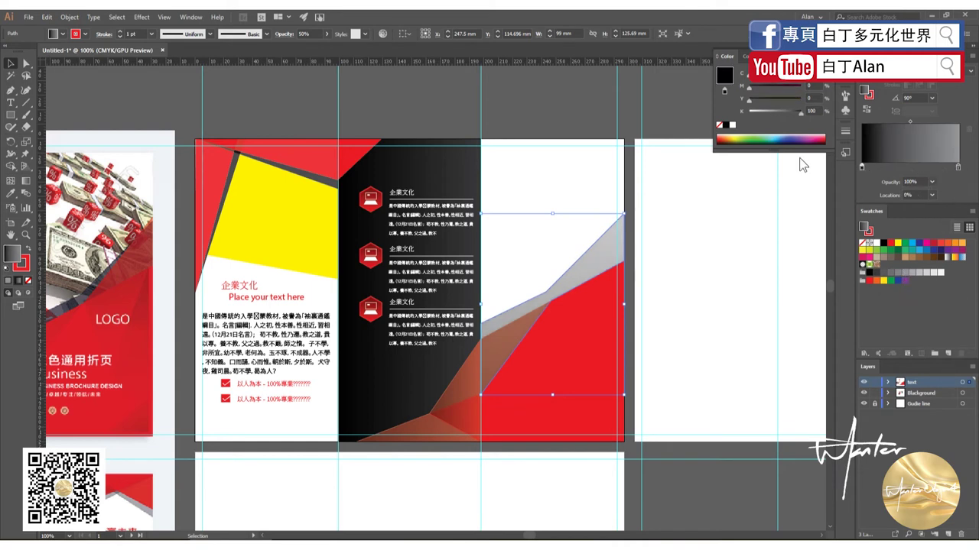
- Try preset gradient angles 180°, -120° and -90°, then settle back on 90°
click(932, 99)
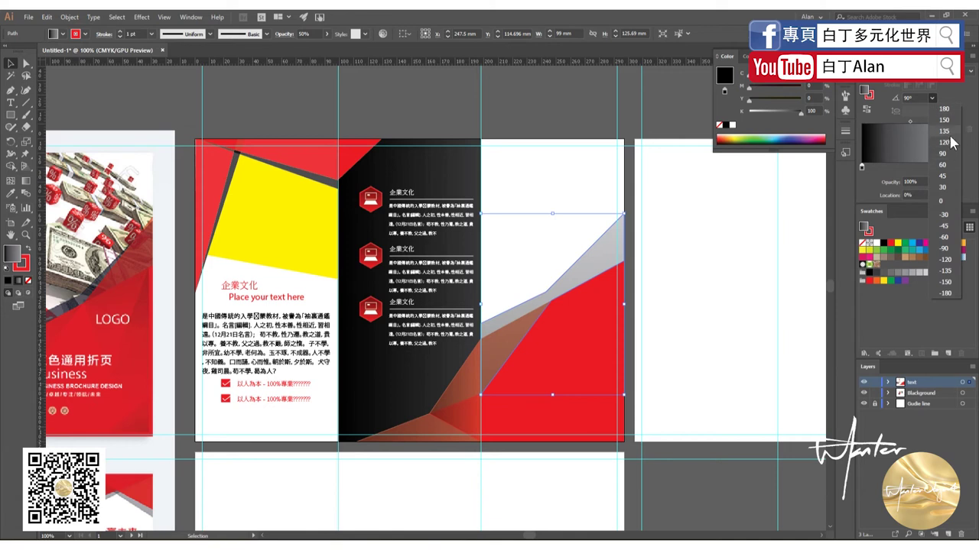
click(949, 109)
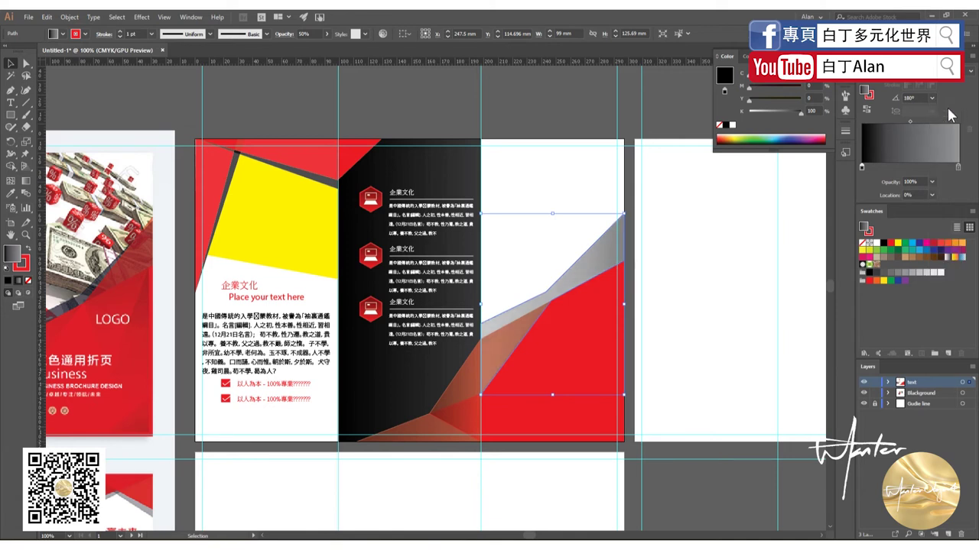
click(934, 100)
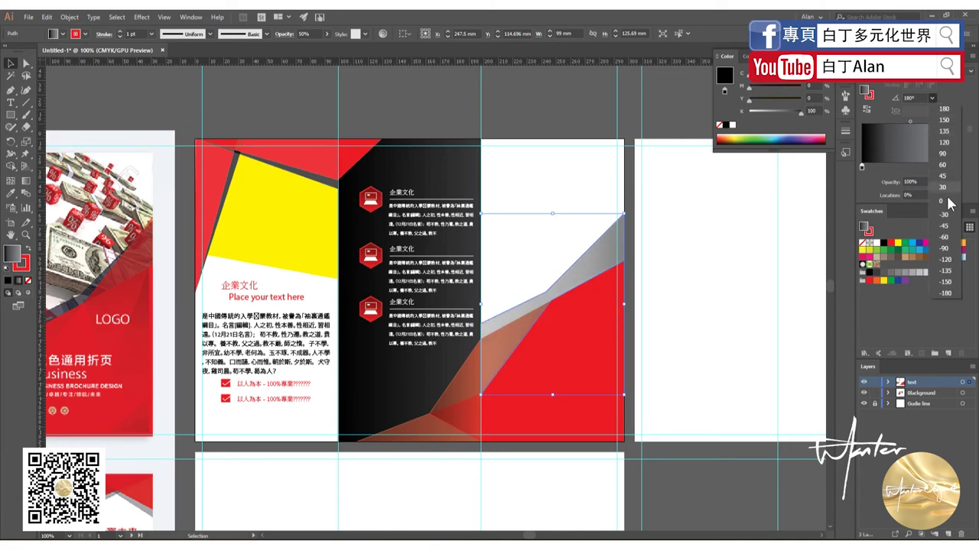
click(950, 260)
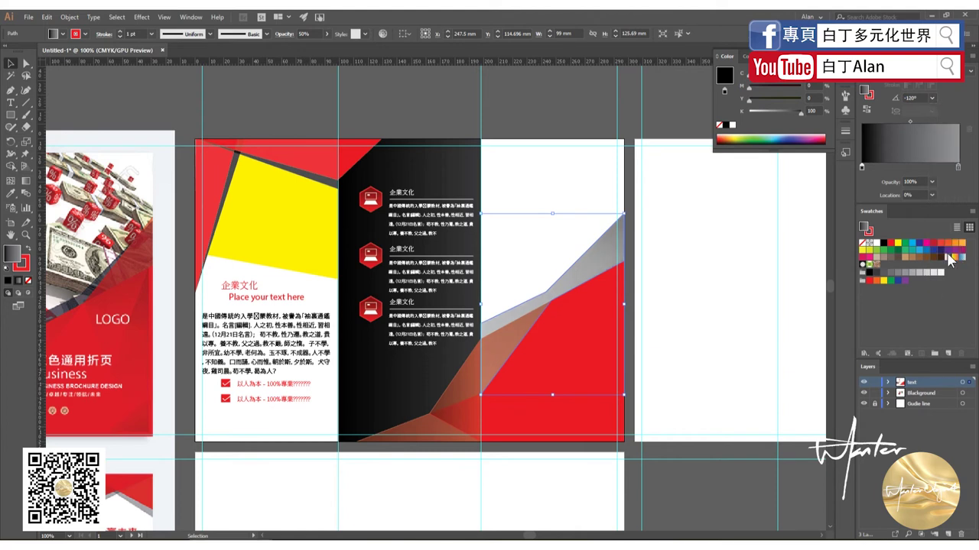
click(932, 98)
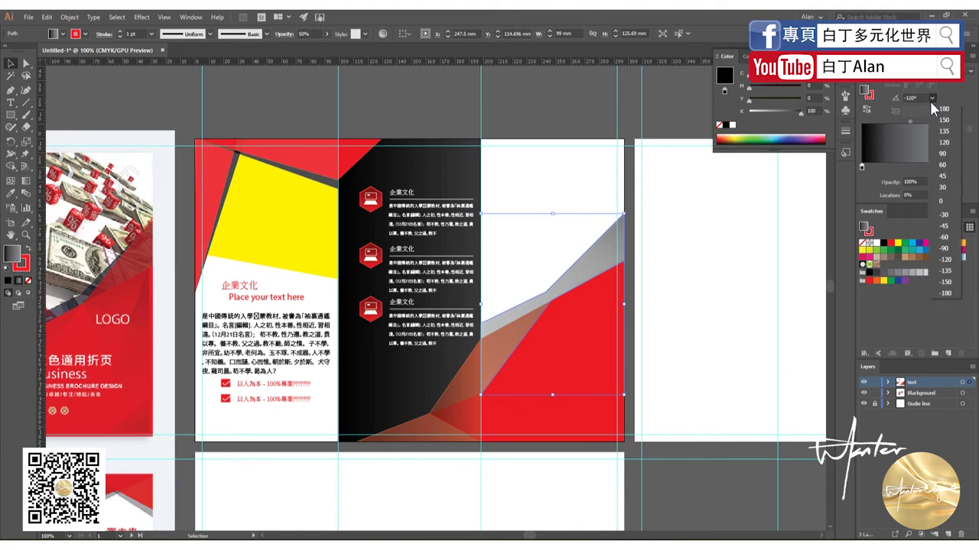
click(949, 240)
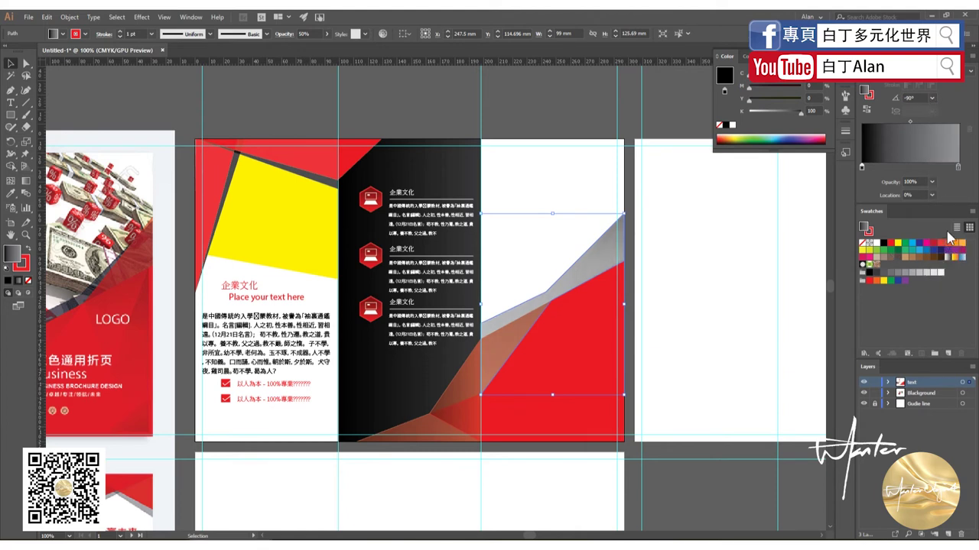
click(546, 218)
click(932, 98)
click(951, 156)
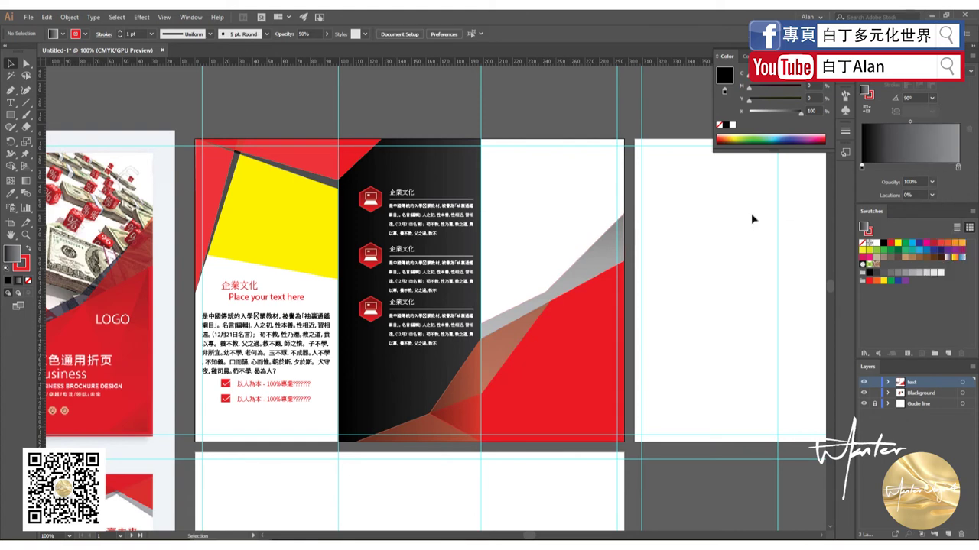
click(596, 265)
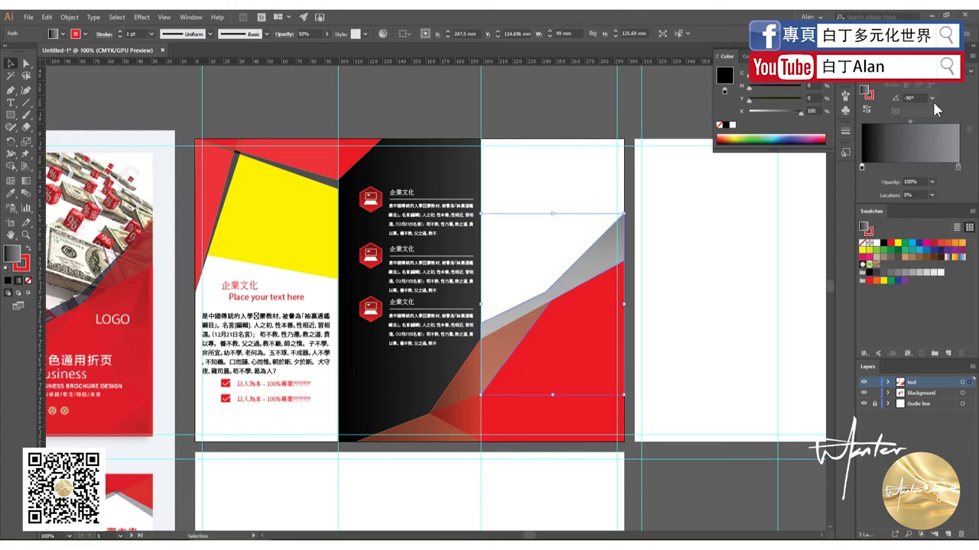
click(932, 99)
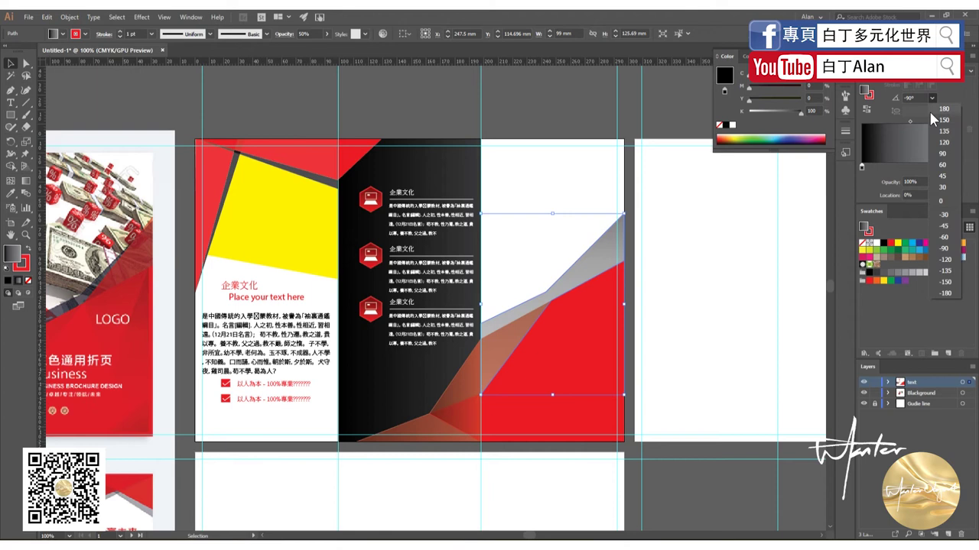
click(948, 158)
click(531, 243)
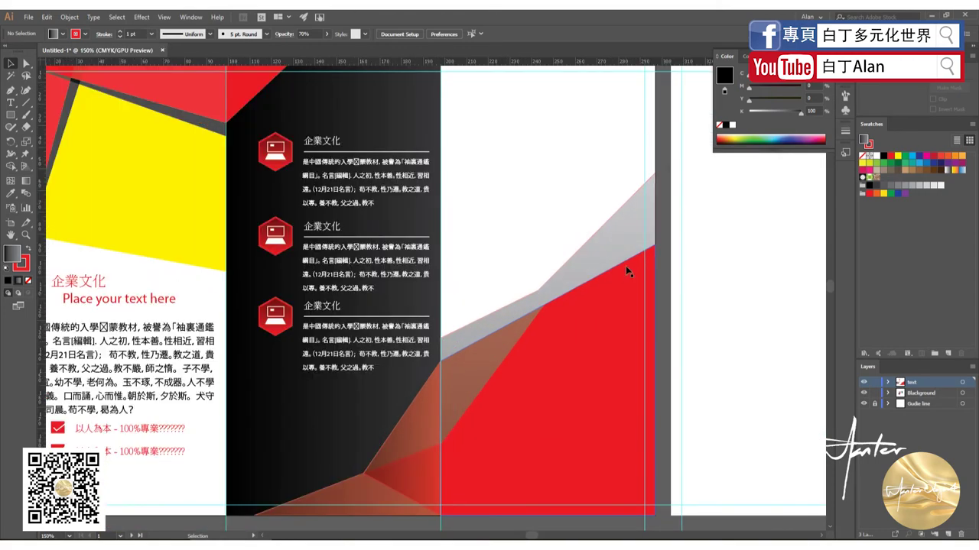
- Raise the grey-and-red facet's opacity to 70%
click(628, 268)
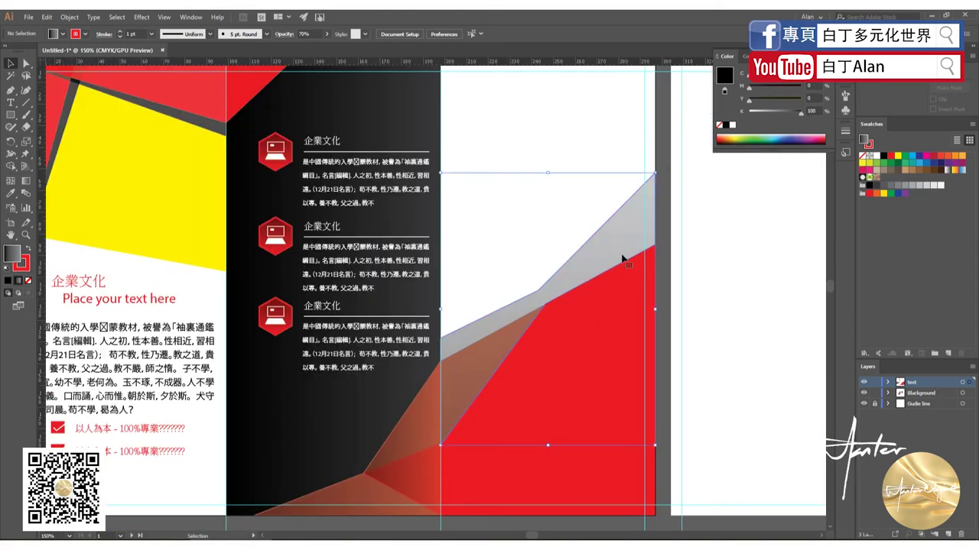
scroll(533, 343, down, 2)
scroll(534, 343, down, 2)
scroll(534, 340, up, 4)
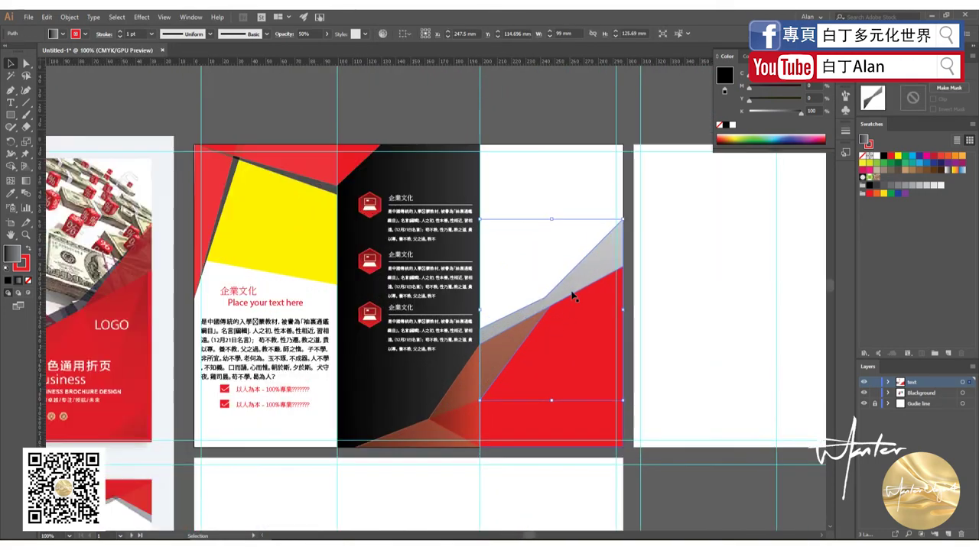
scroll(290, 324, down, 2)
scroll(188, 335, up, 4)
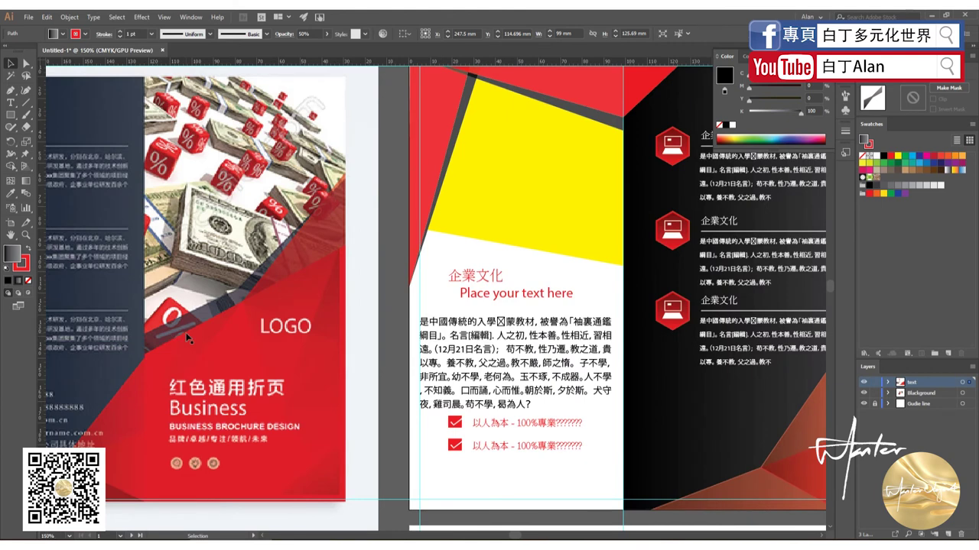
scroll(193, 330, down, 1)
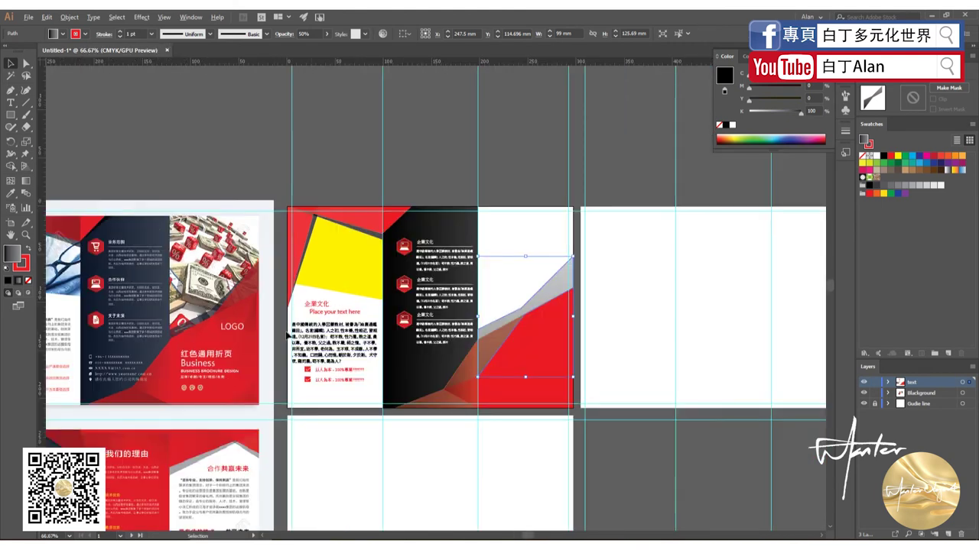
scroll(193, 329, up, 1)
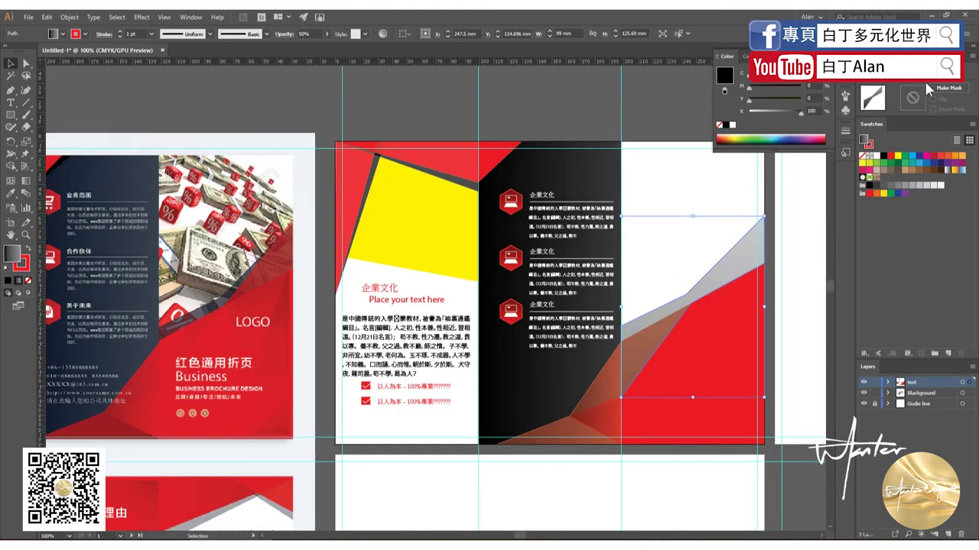
text(70)
key(Return)
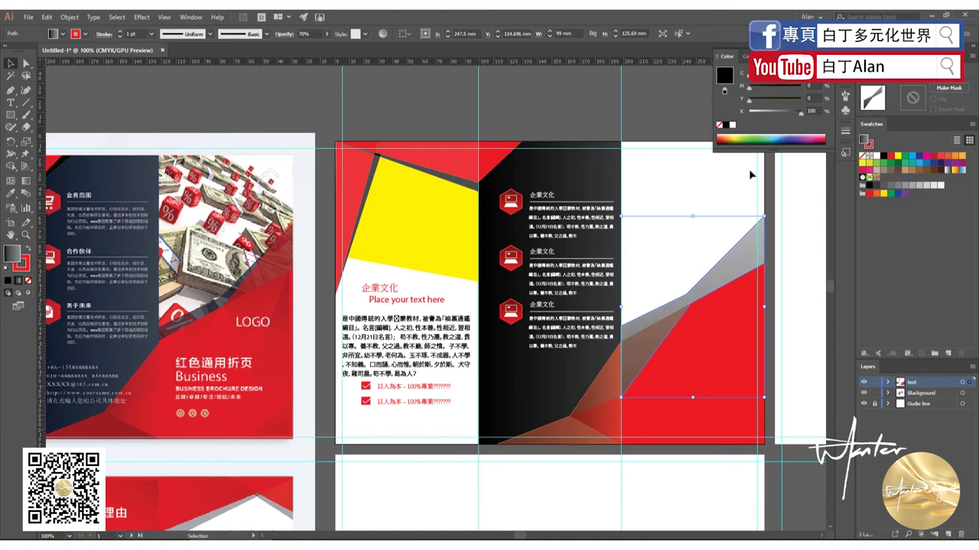
click(687, 187)
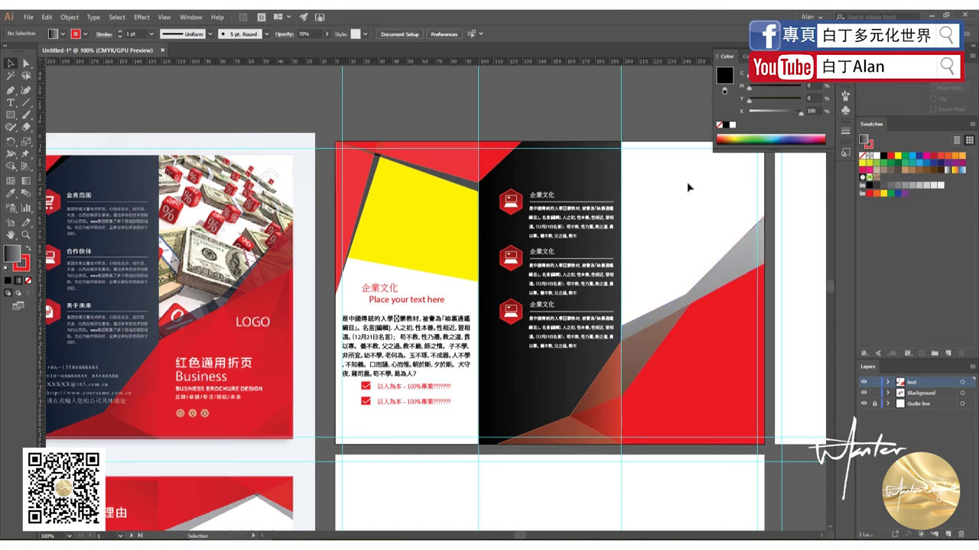
- Send the grey faceted shape to the back with Arrange > Send to Back
click(676, 318)
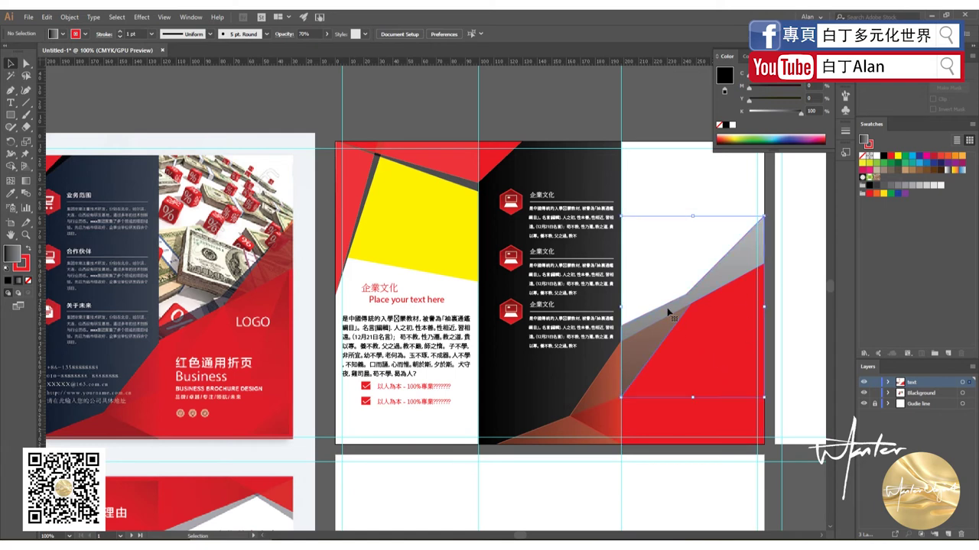
right_click(670, 314)
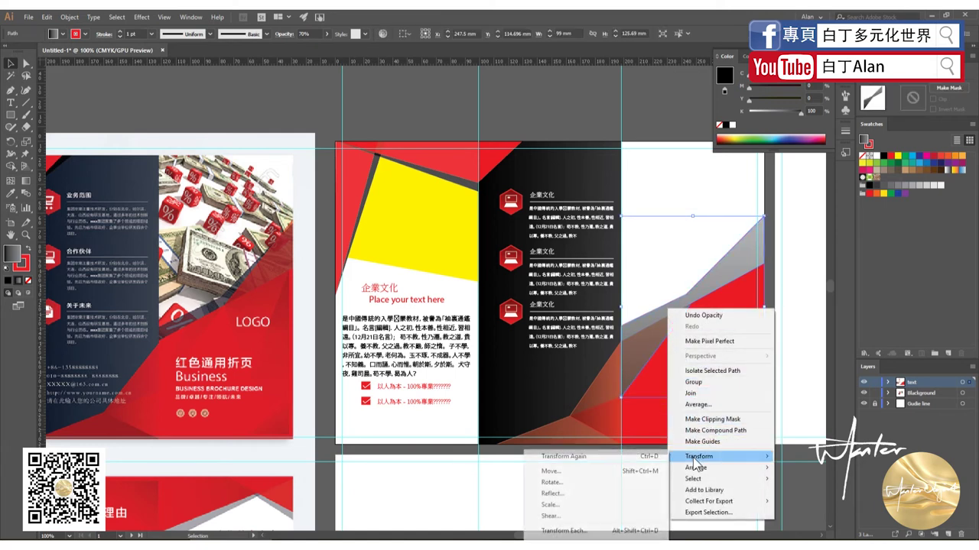
mouse_move(696, 467)
click(627, 502)
click(567, 488)
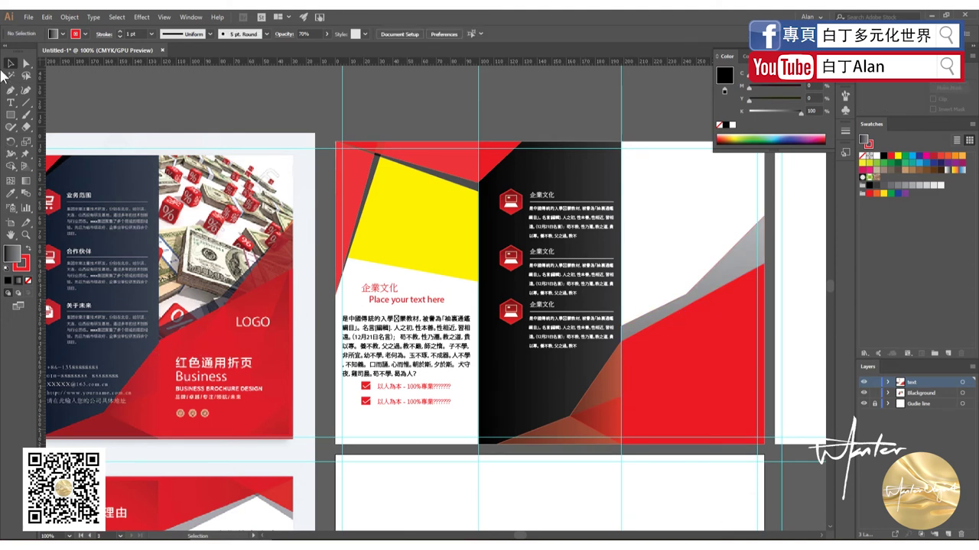
- Pen anchors from the grey facet's top-right corner down to the panel's bottom-right corner
click(11, 89)
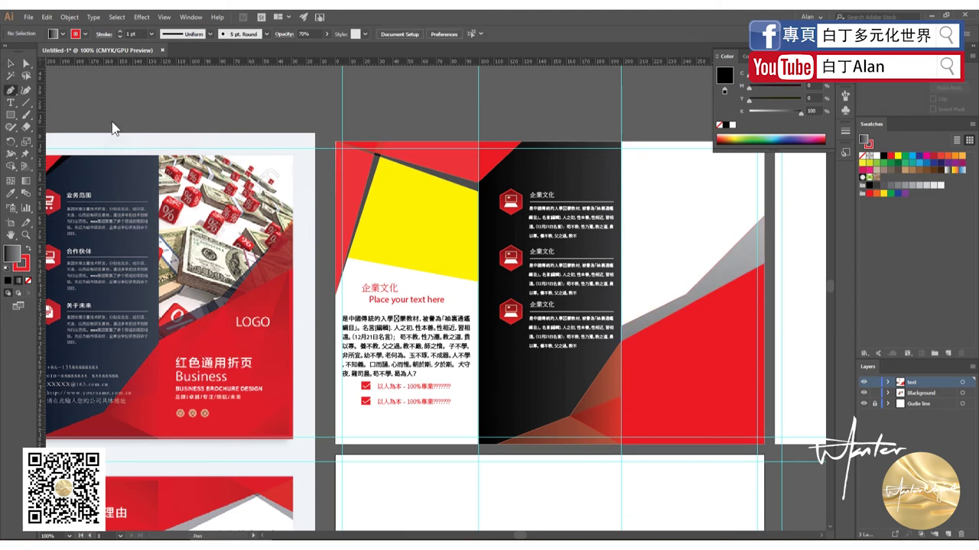
click(763, 217)
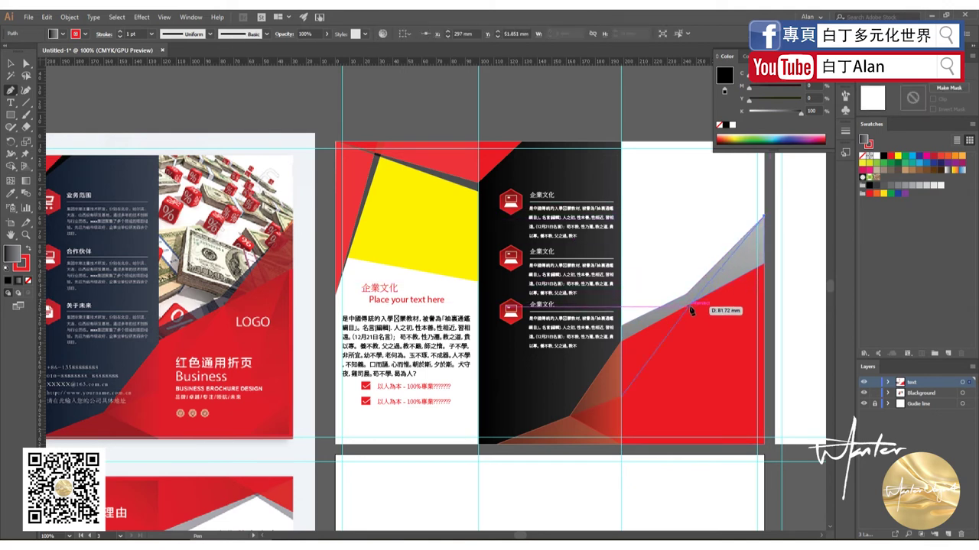
click(690, 304)
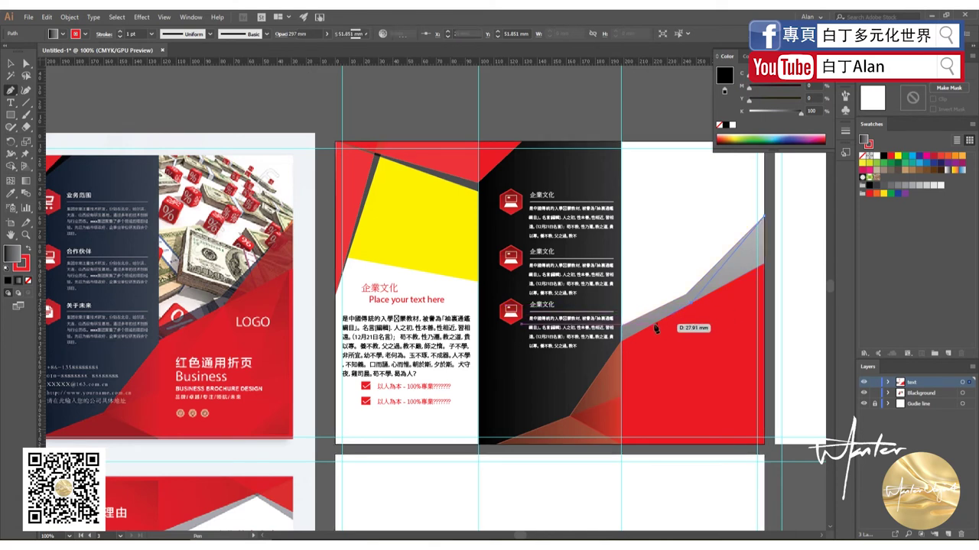
click(622, 341)
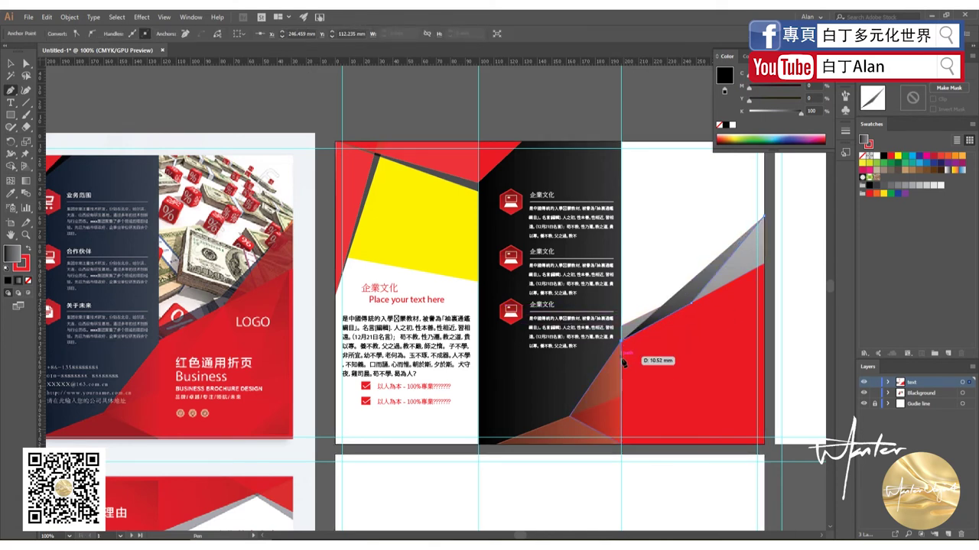
click(621, 398)
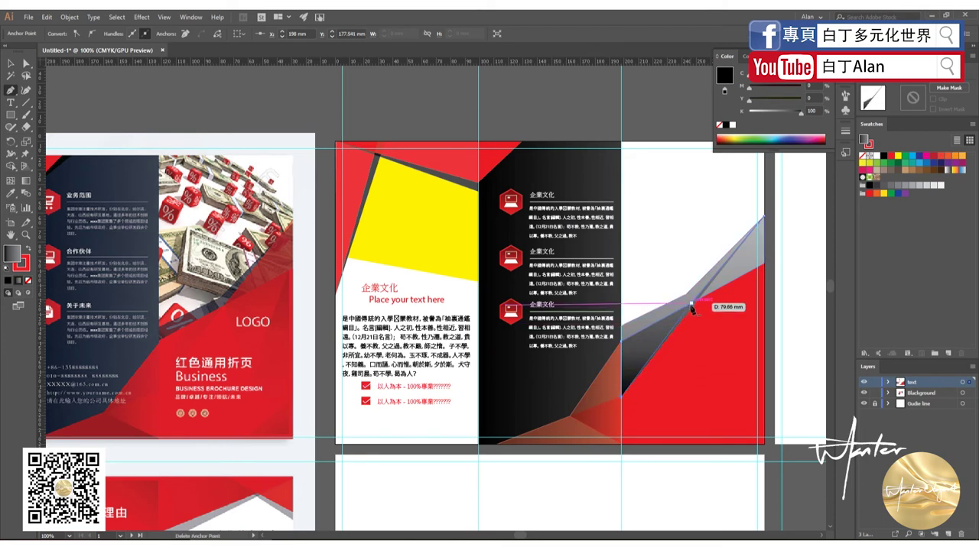
scroll(697, 315, up, 1)
scroll(695, 345, up, 1)
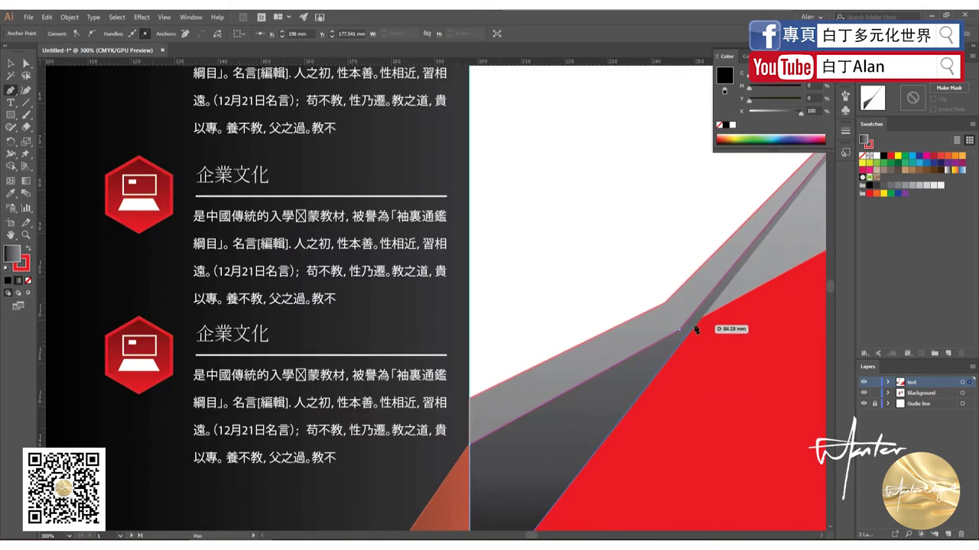
scroll(702, 325, down, 2)
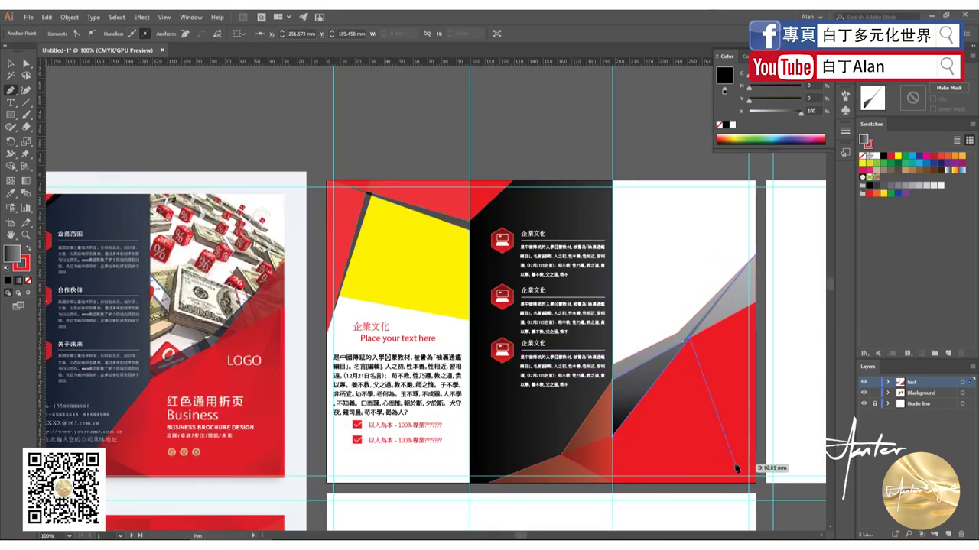
click(736, 463)
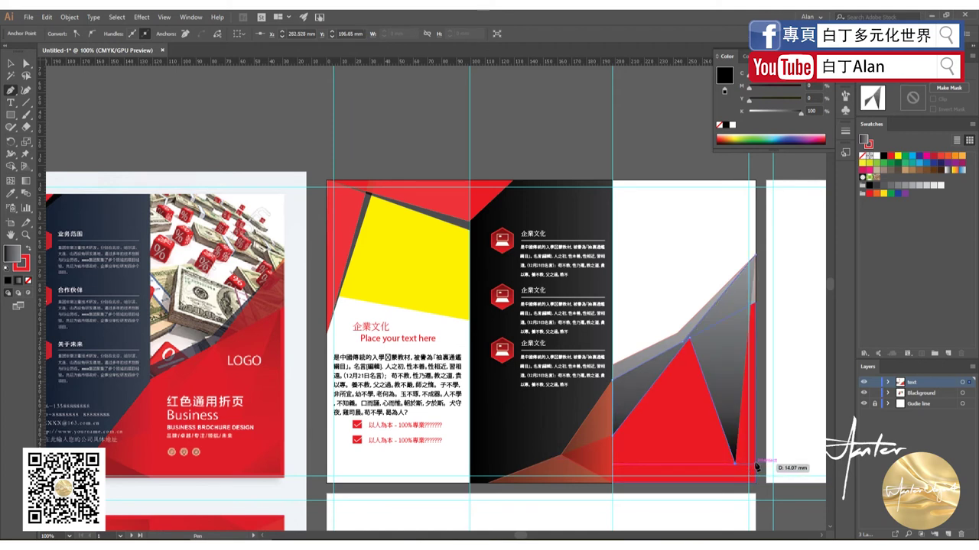
click(754, 483)
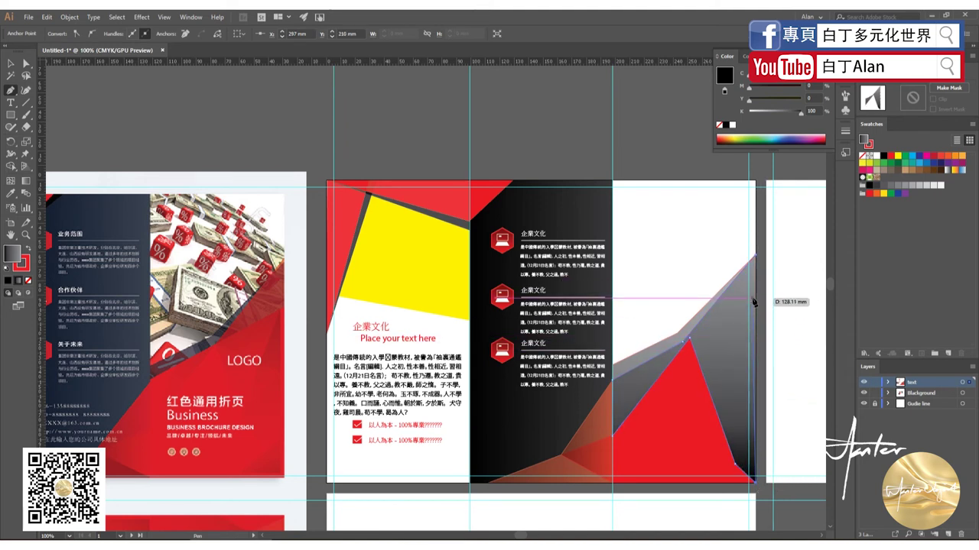
- Close the new facet and fill it with a red to dark red (K 44.71) gradient
click(754, 256)
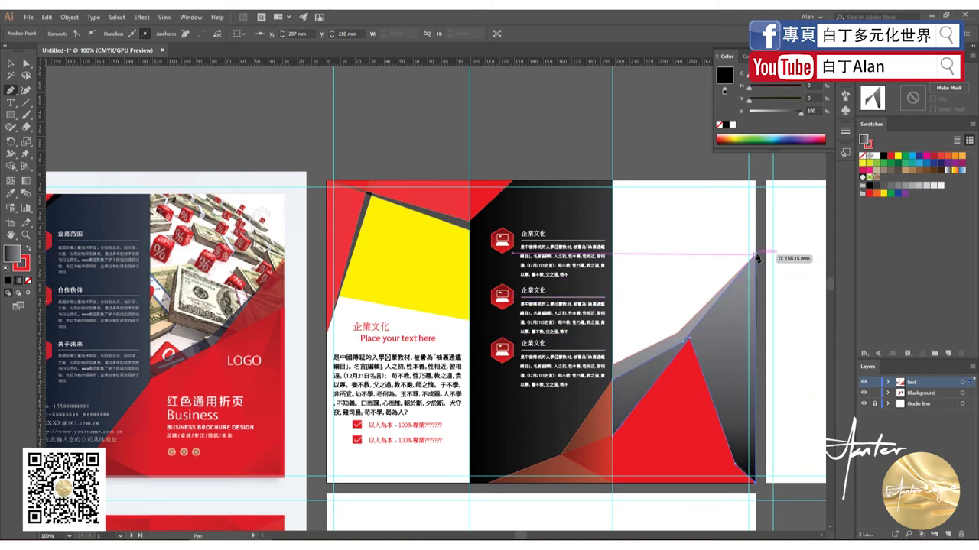
click(10, 63)
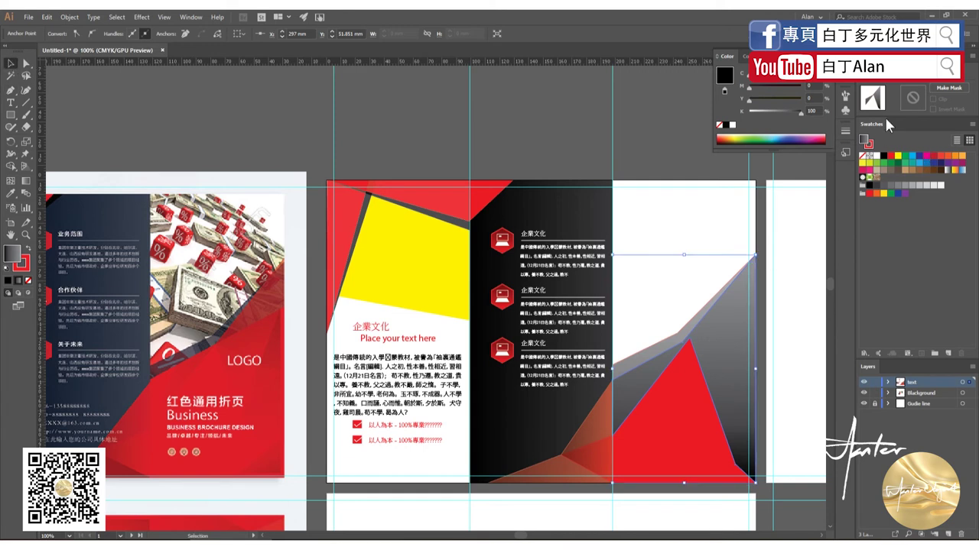
key(ctrl+F9)
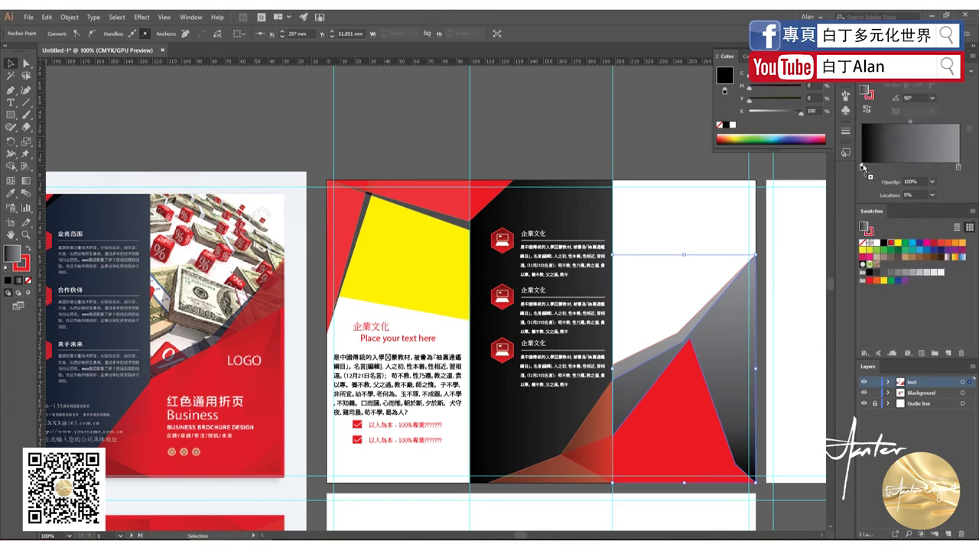
drag(862, 167, 863, 170)
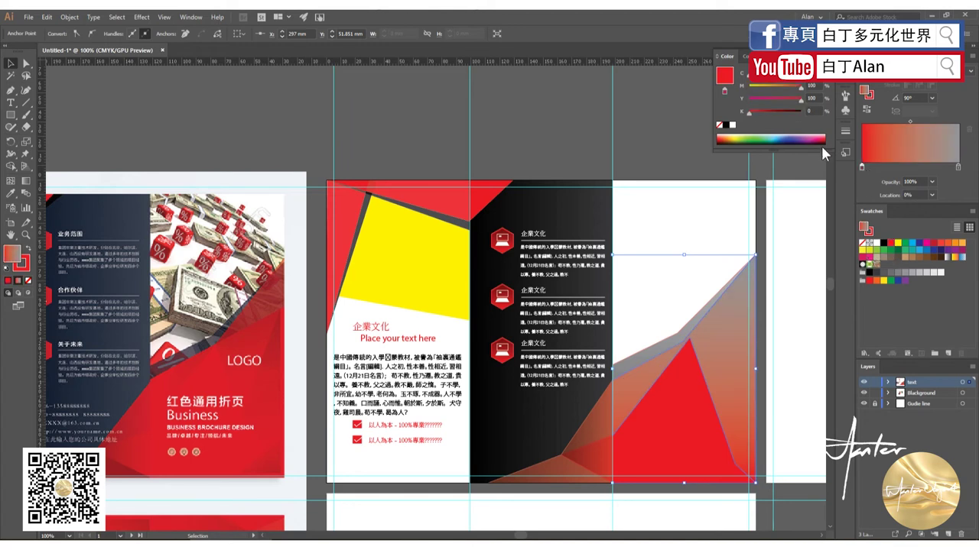
click(958, 167)
click(721, 136)
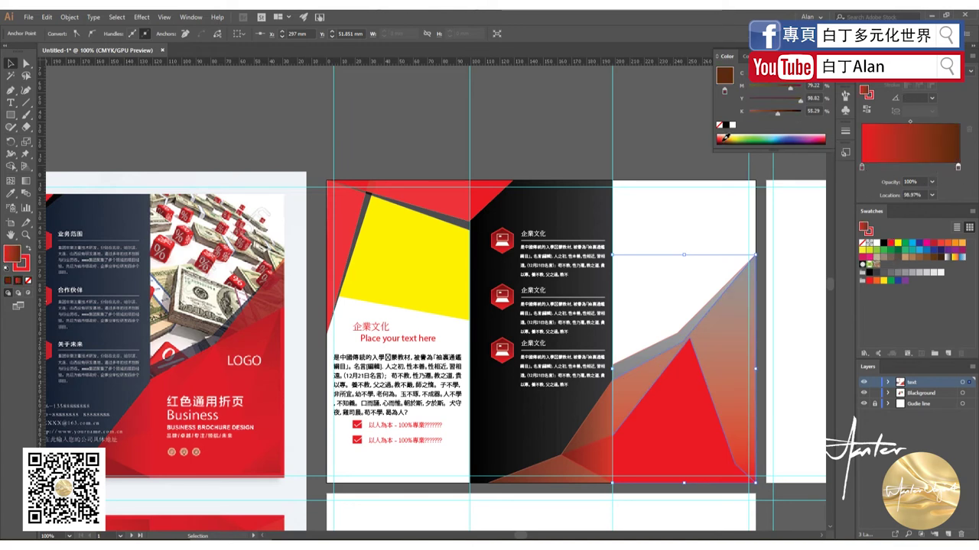
click(773, 113)
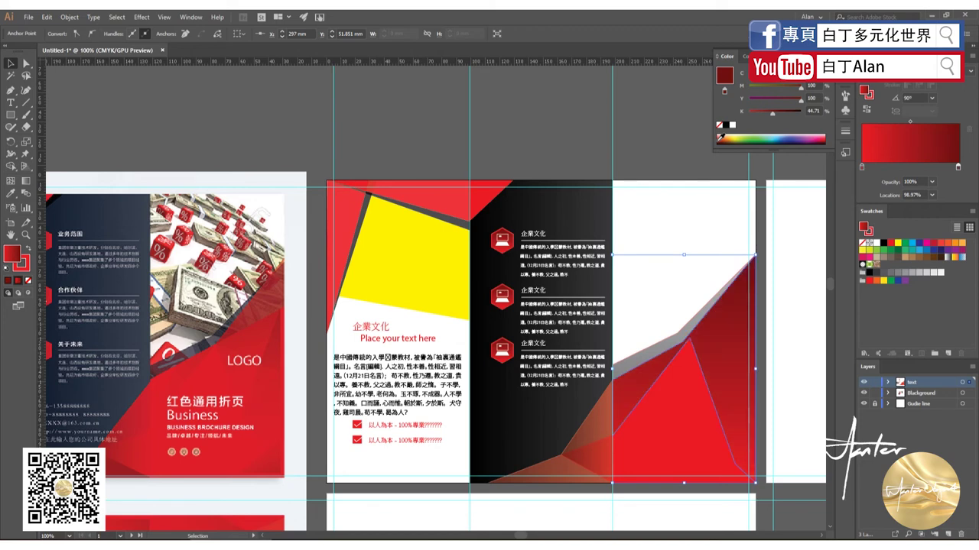
click(238, 130)
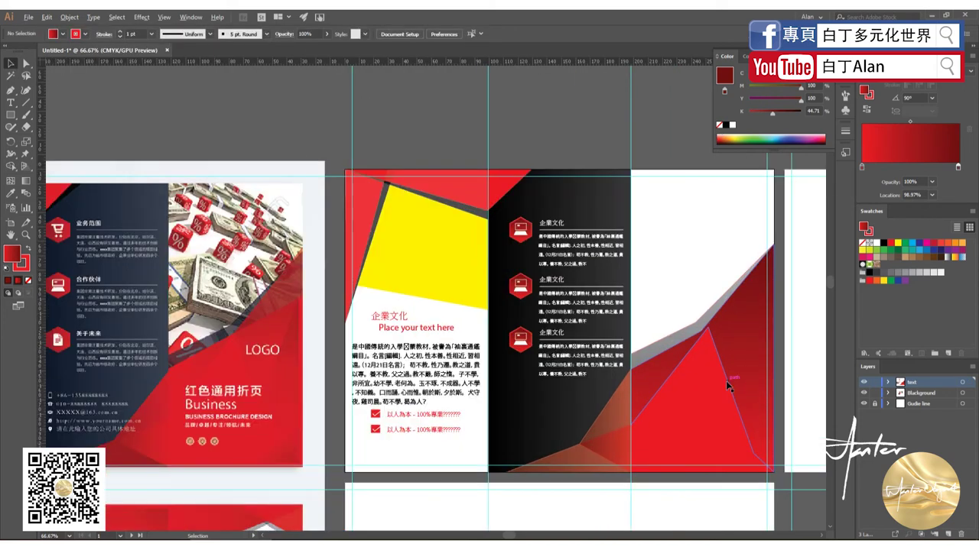
click(679, 398)
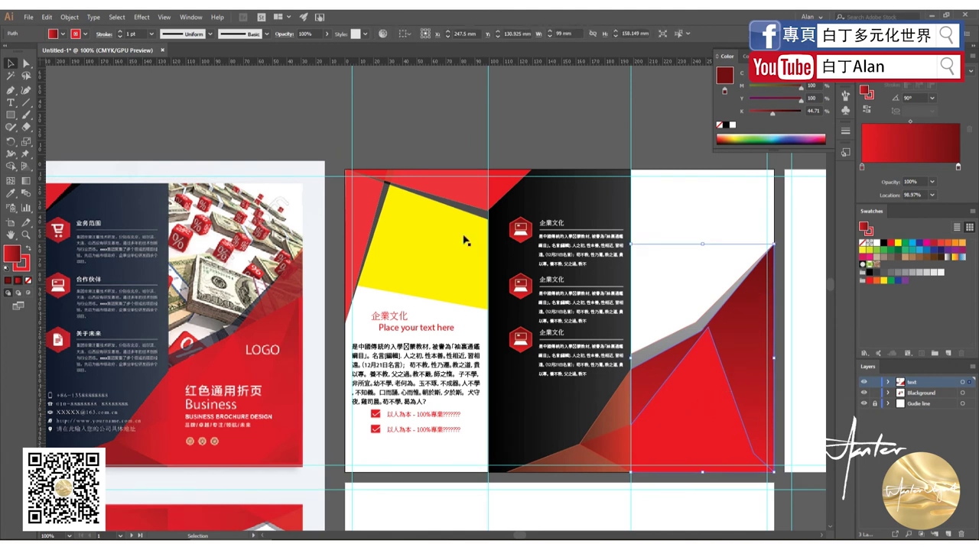
click(535, 147)
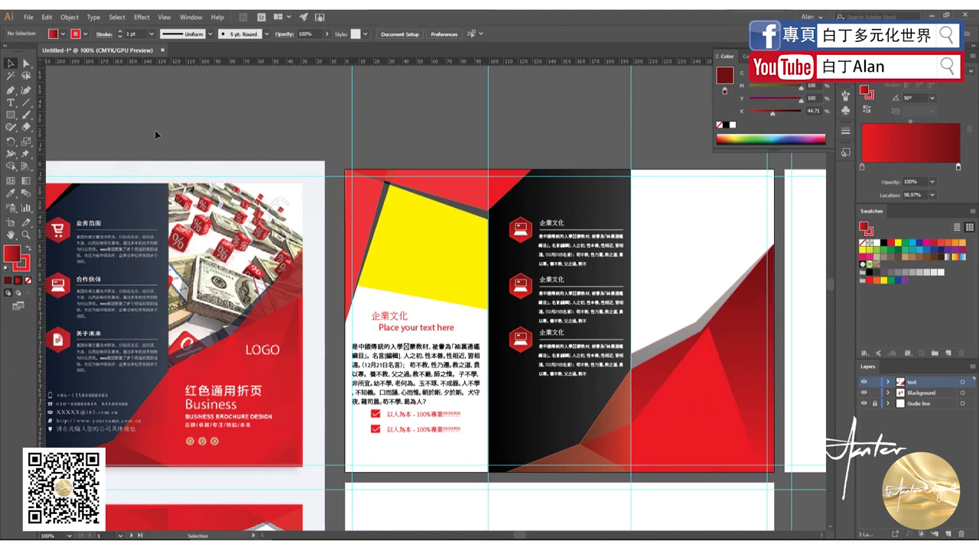
click(11, 89)
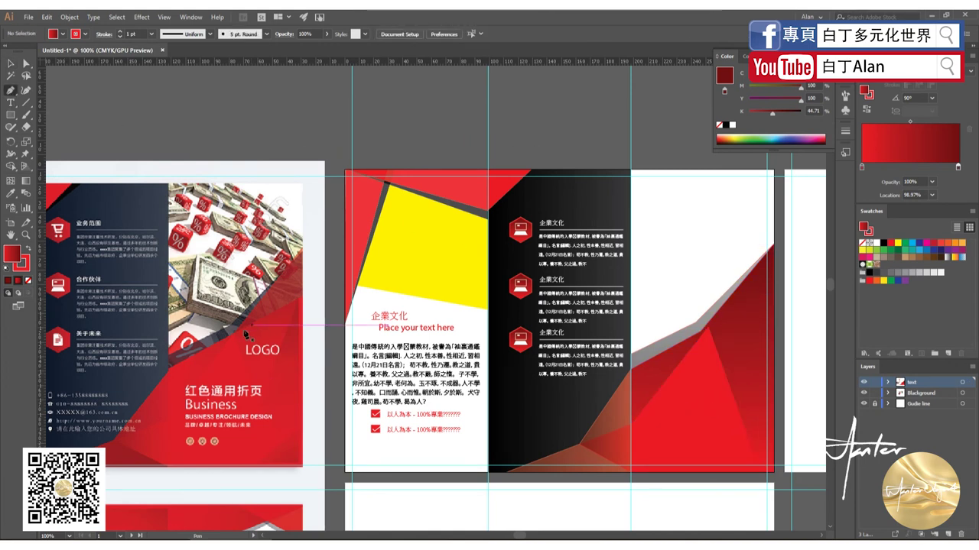
- Draw a small triangle in the right panel's bottom-right corner with the Pen tool
click(773, 400)
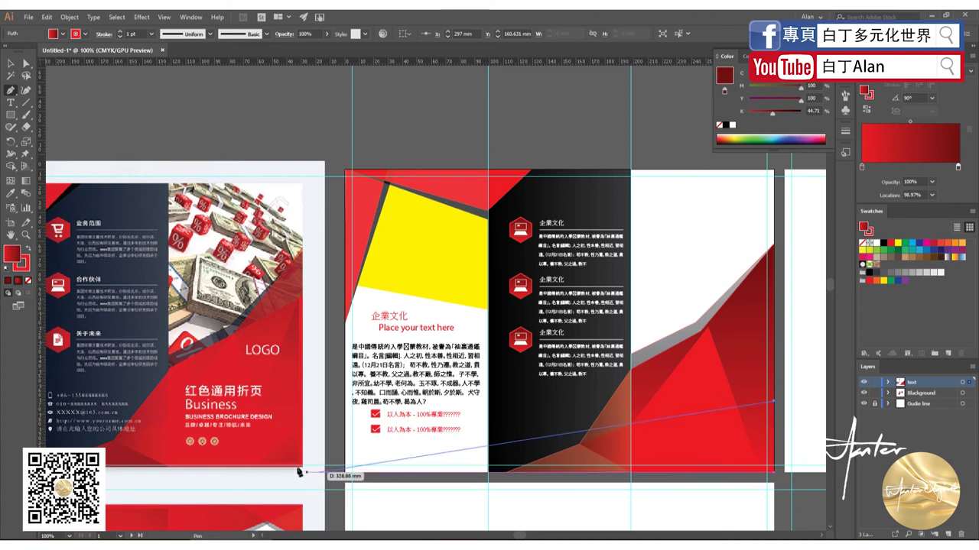
key(Escape)
scroll(753, 420, up, 2)
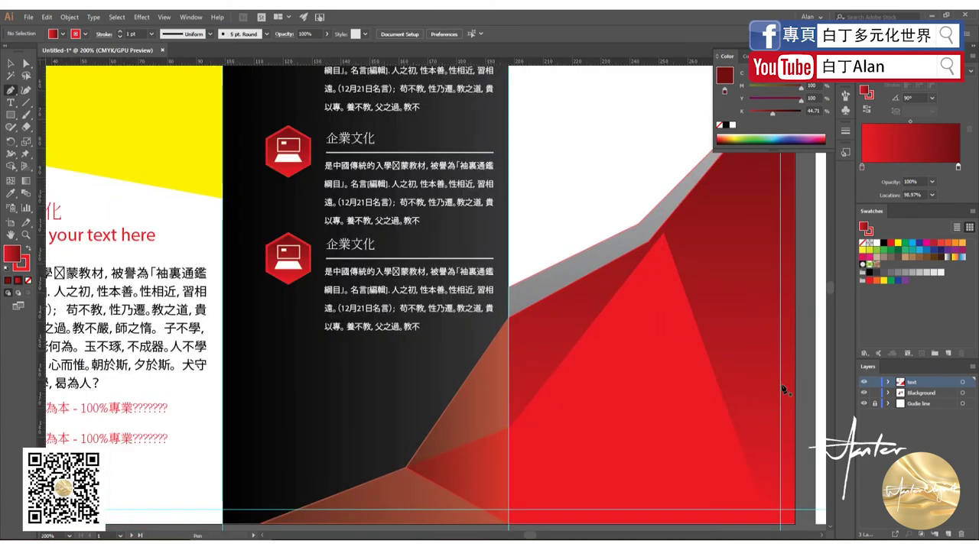
click(780, 386)
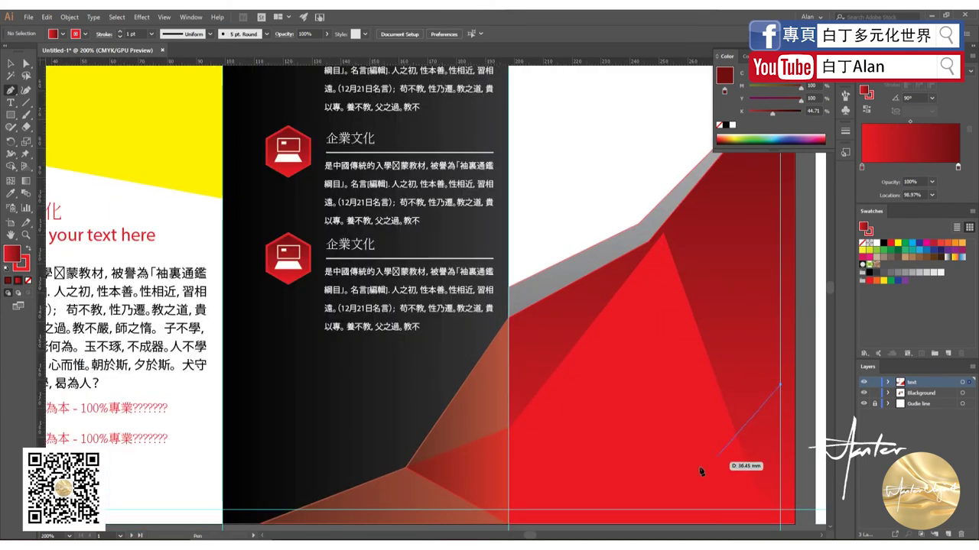
click(657, 512)
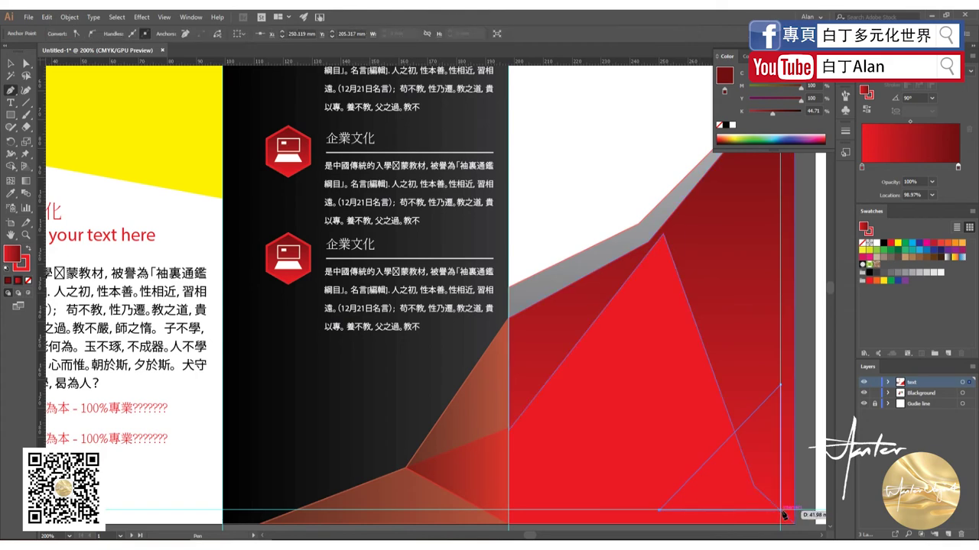
click(780, 511)
click(779, 386)
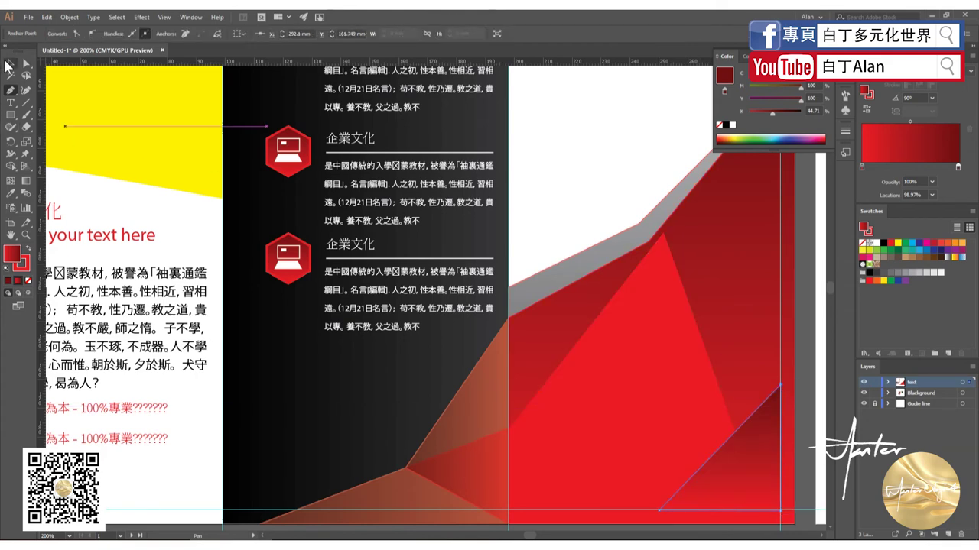
click(9, 65)
scroll(563, 262, down, 3)
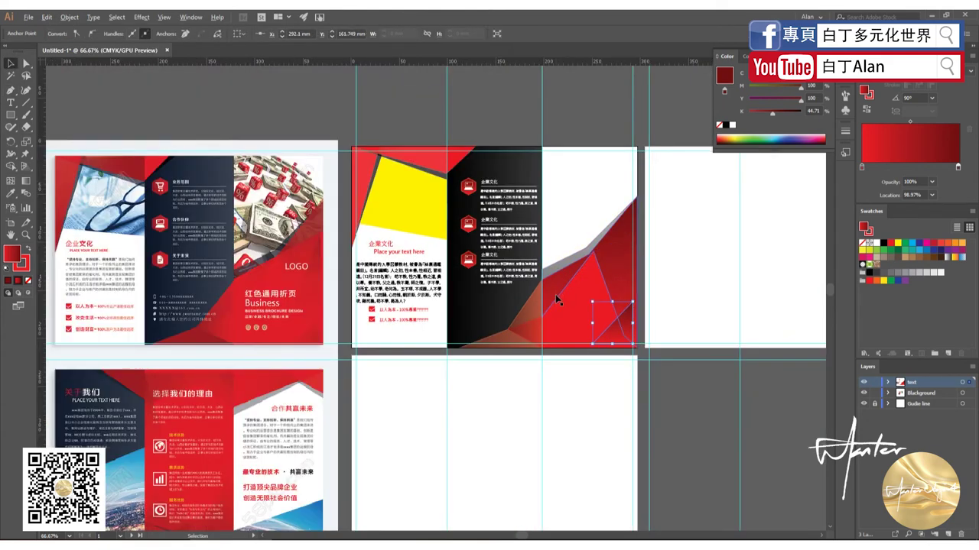
- Set the triangle's gradient angle to -90° and shift the gradient midpoint
click(932, 98)
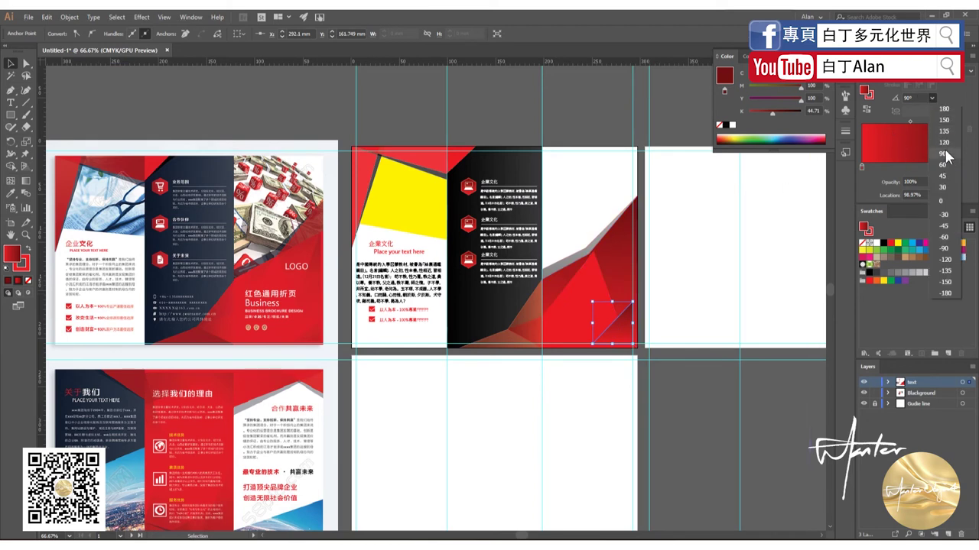
click(951, 110)
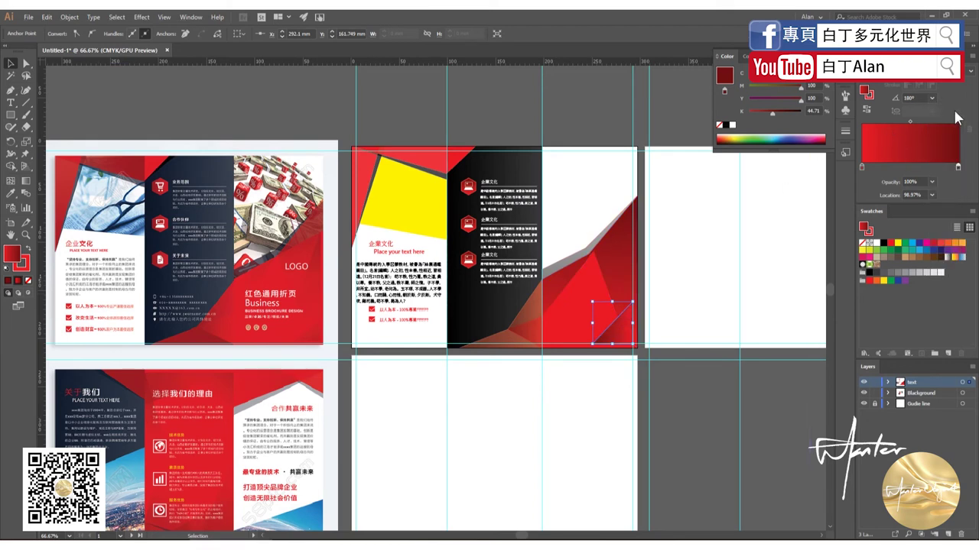
click(932, 97)
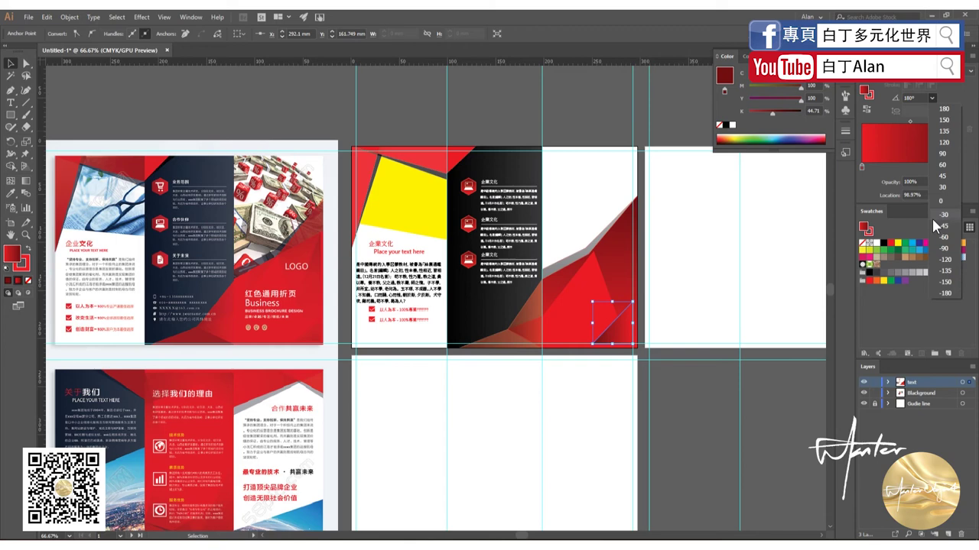
click(939, 291)
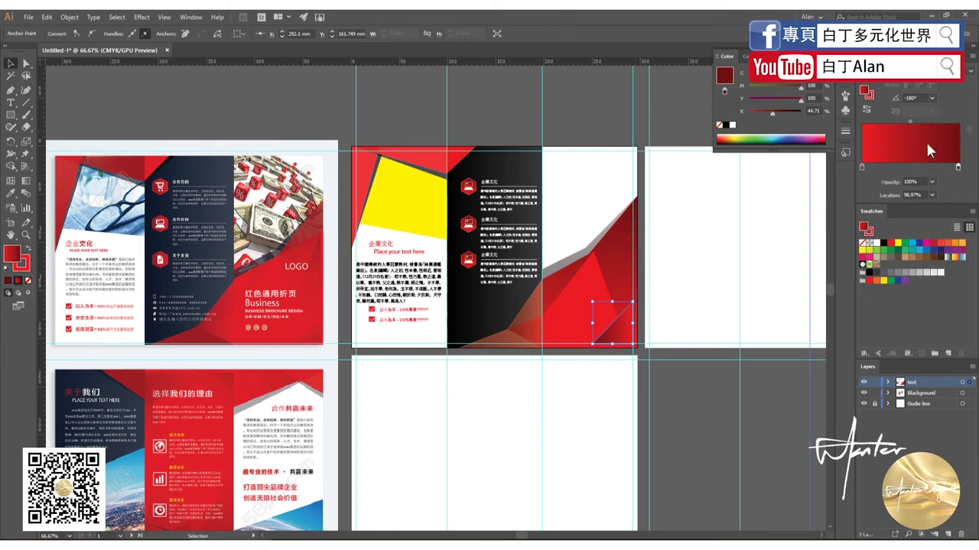
click(932, 98)
click(940, 253)
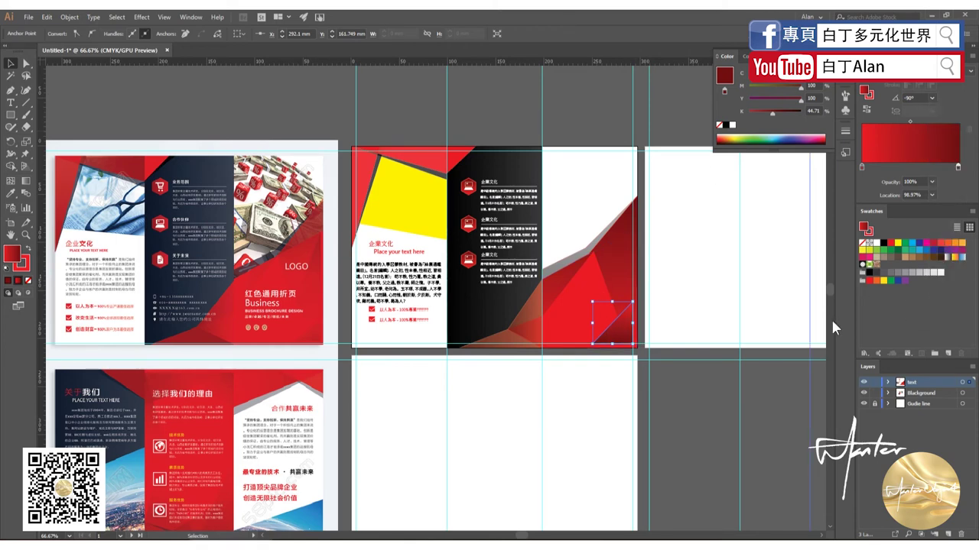
drag(909, 120, 931, 120)
key(v)
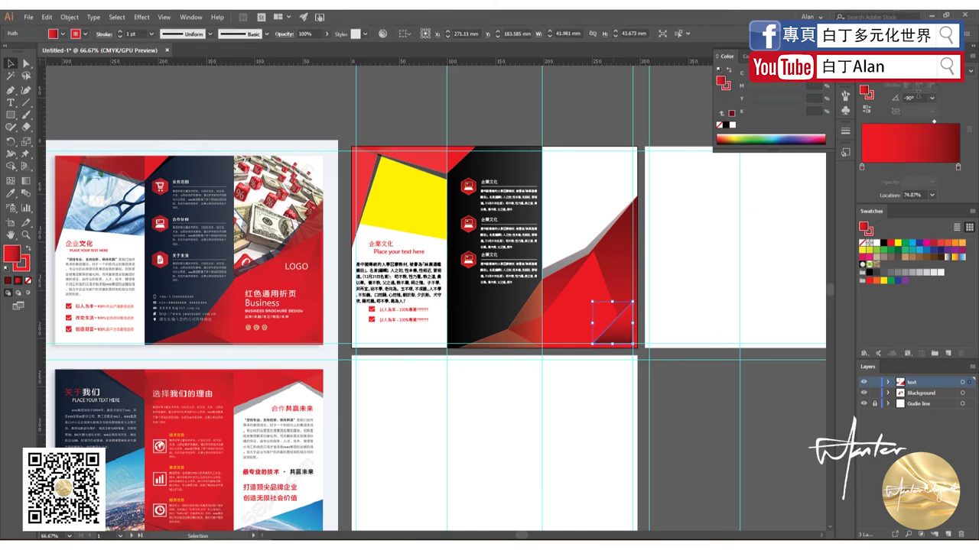
click(937, 76)
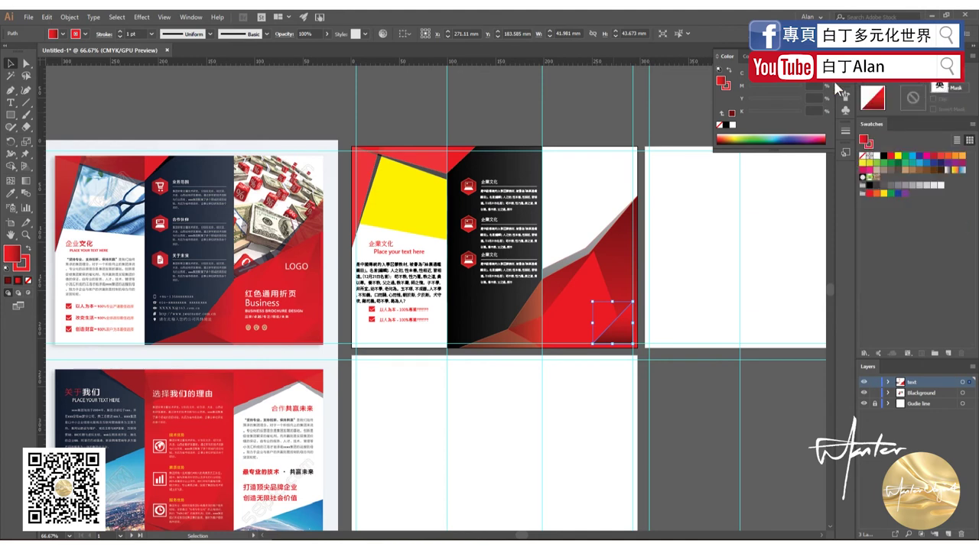
click(557, 105)
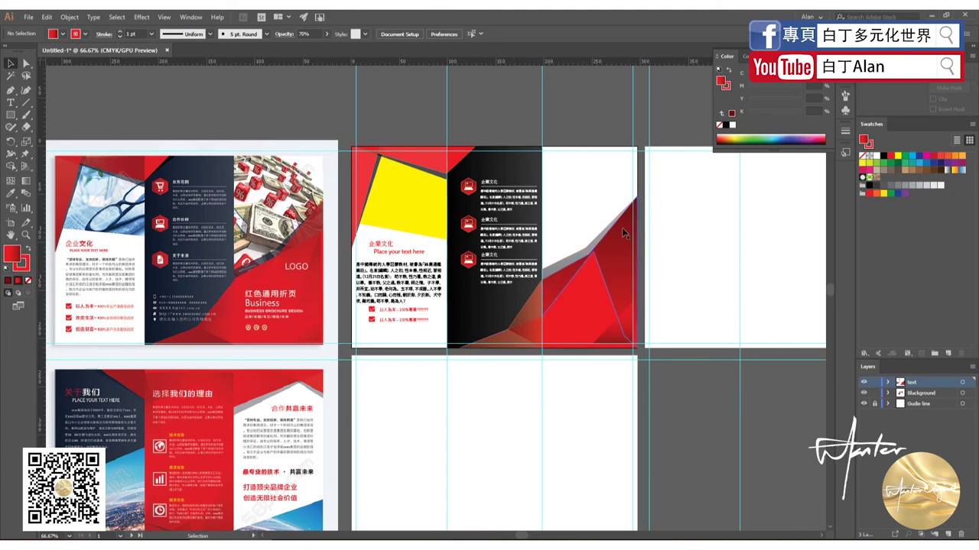
- Draw a narrow closed facet with Pen anchors along the right panel's edge
click(623, 260)
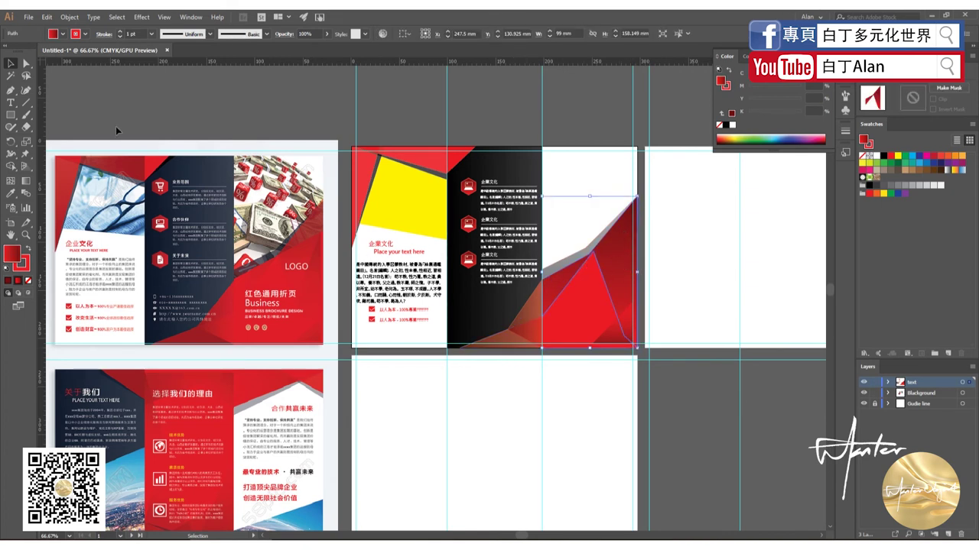
click(10, 91)
scroll(294, 268, up, 2)
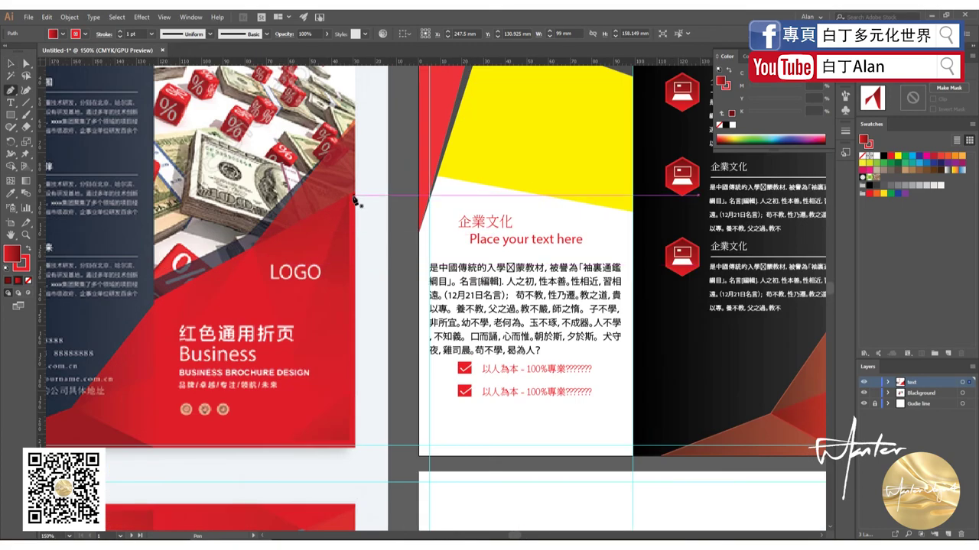
scroll(313, 421, down, 2)
scroll(594, 318, up, 2)
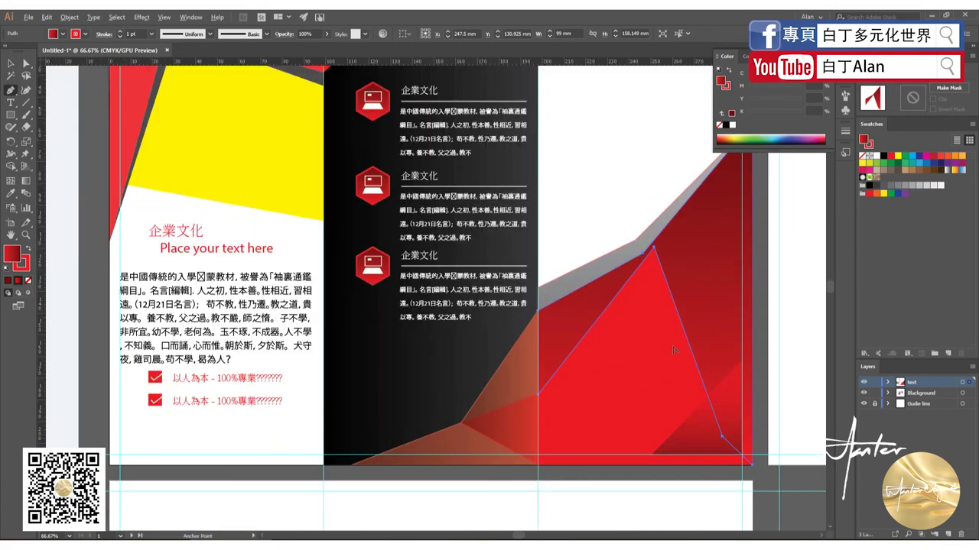
scroll(743, 205, down, 1)
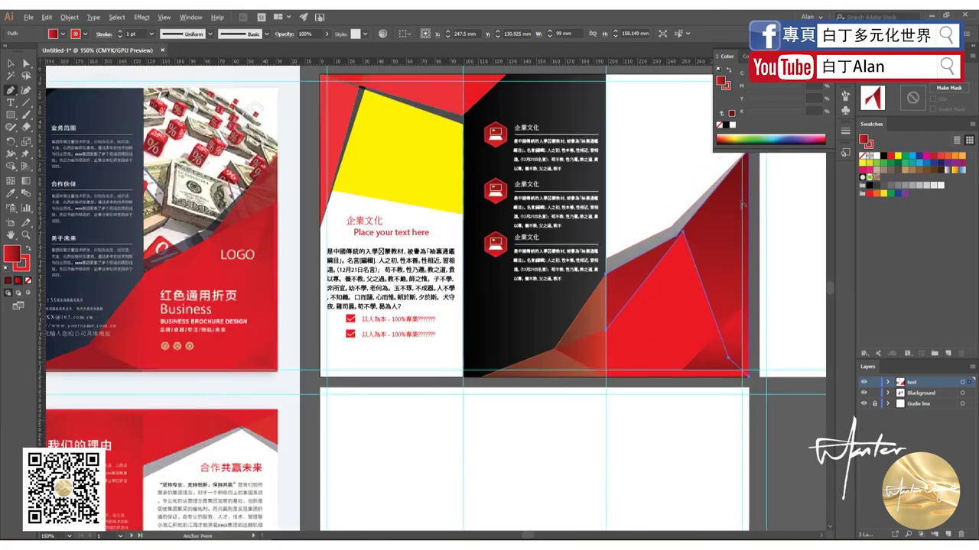
scroll(741, 205, down, 2)
scroll(739, 215, up, 2)
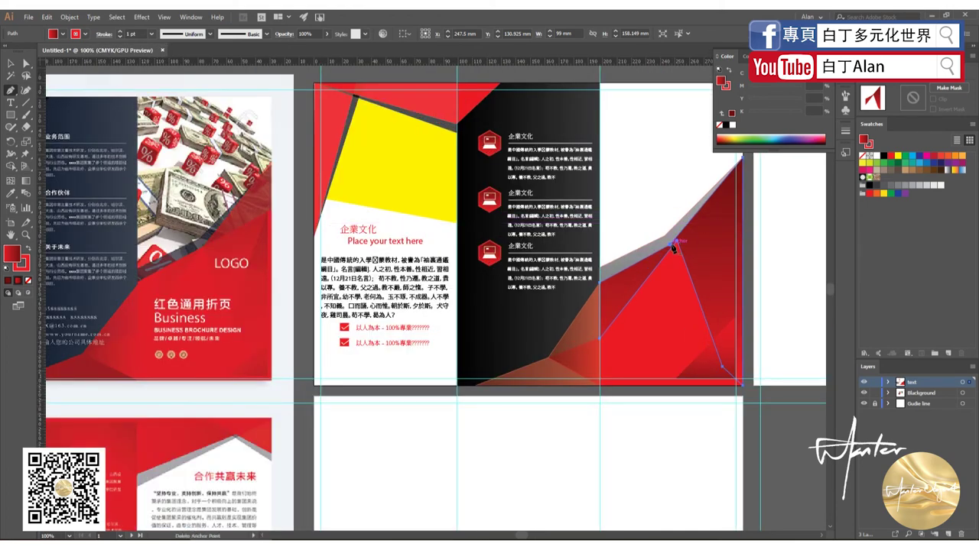
scroll(683, 243, up, 1)
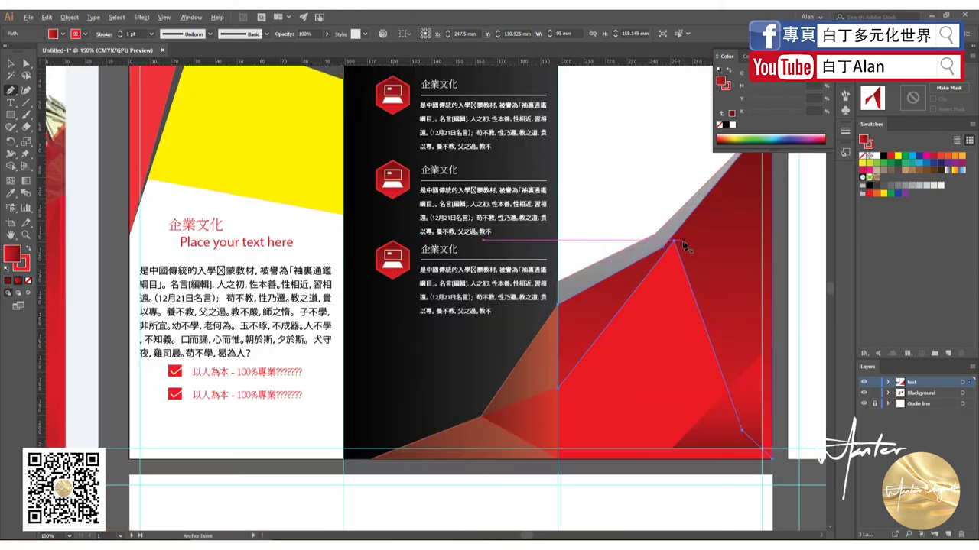
click(761, 188)
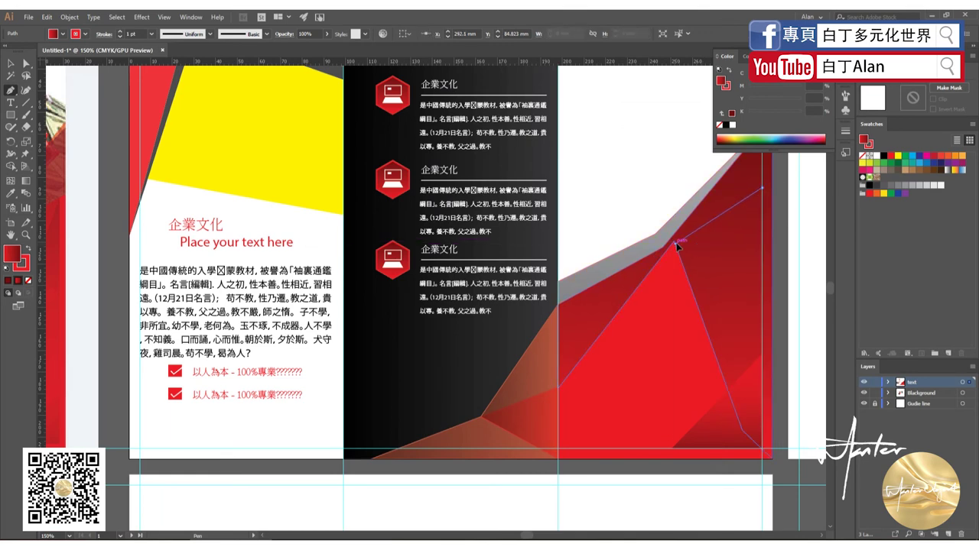
scroll(726, 280, down, 1)
scroll(718, 300, up, 1)
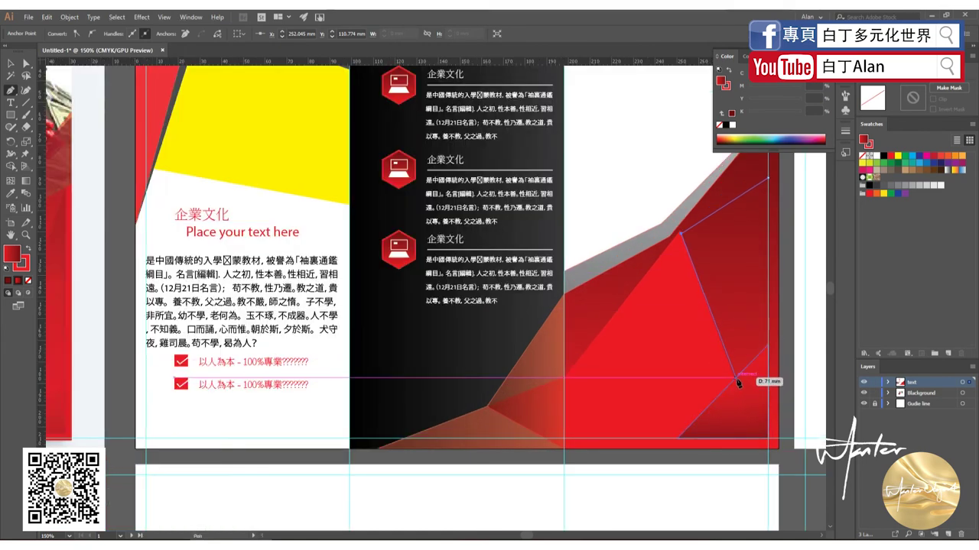
scroll(734, 382, down, 2)
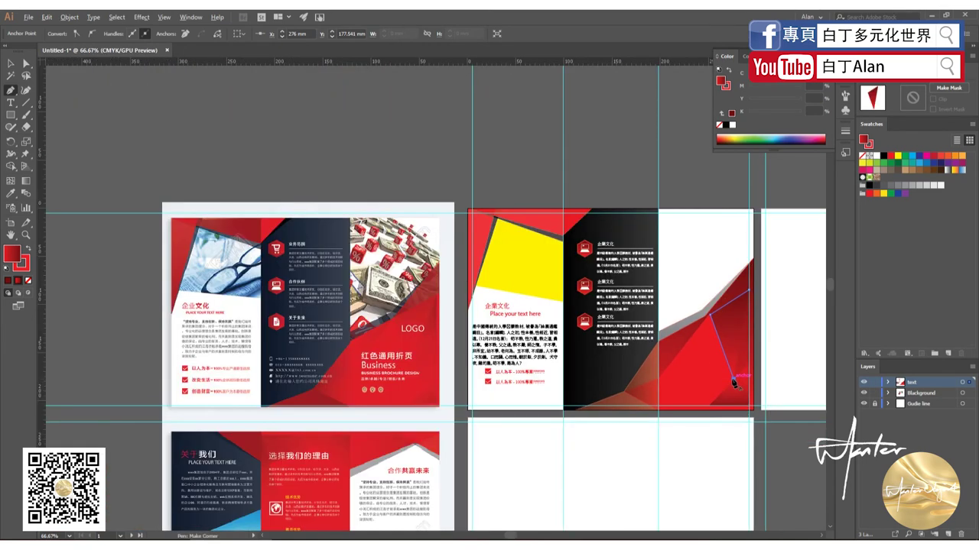
scroll(731, 380, up, 1)
click(731, 382)
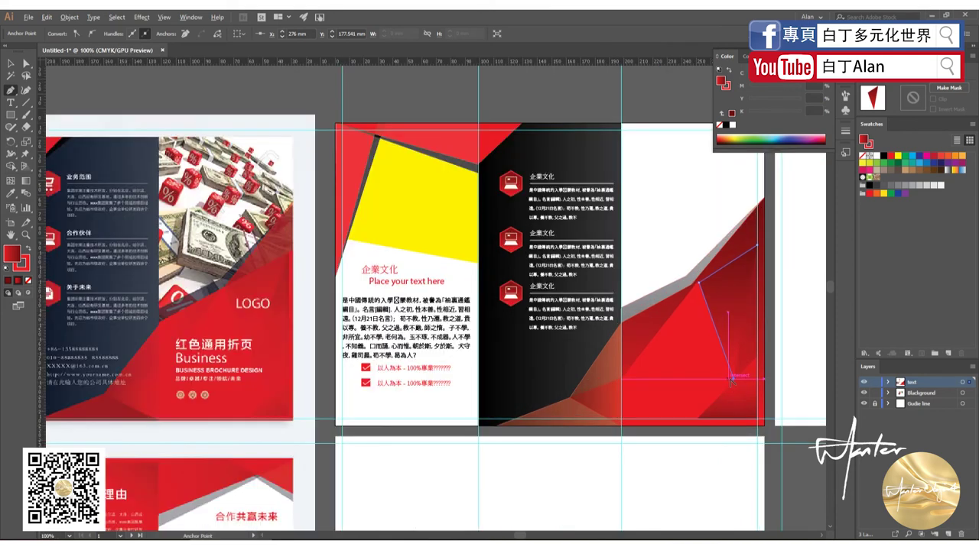
click(757, 246)
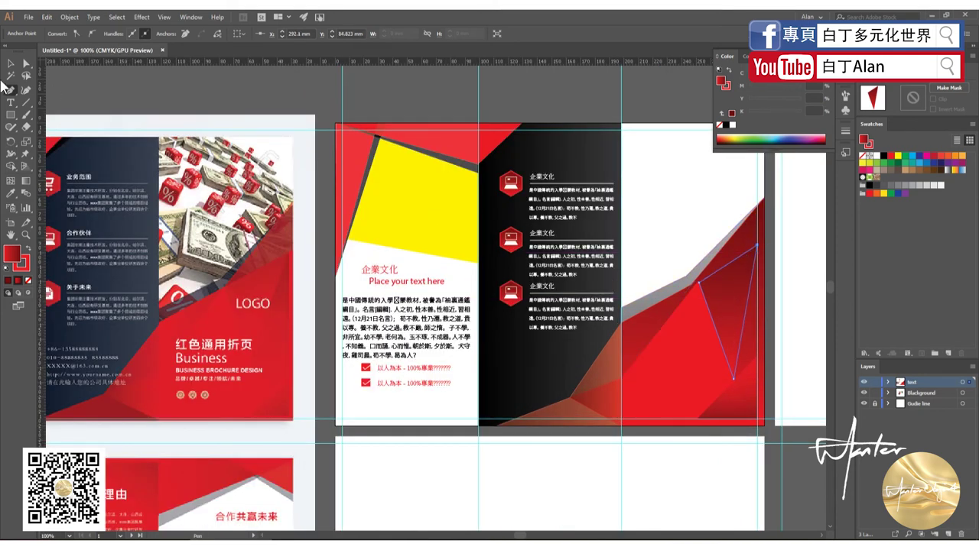
click(13, 65)
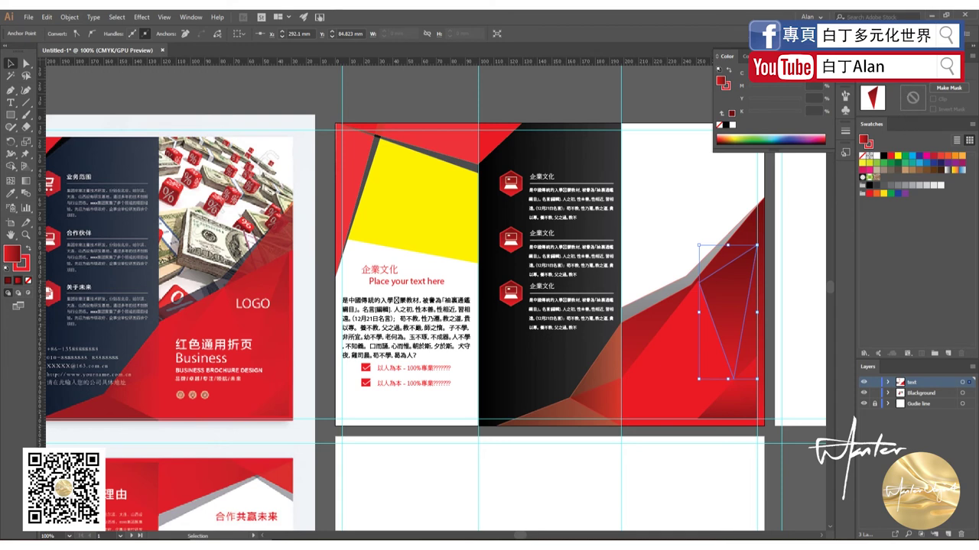
- Change the new facet's right gradient stop to a brighter red
key(ctrl+F9)
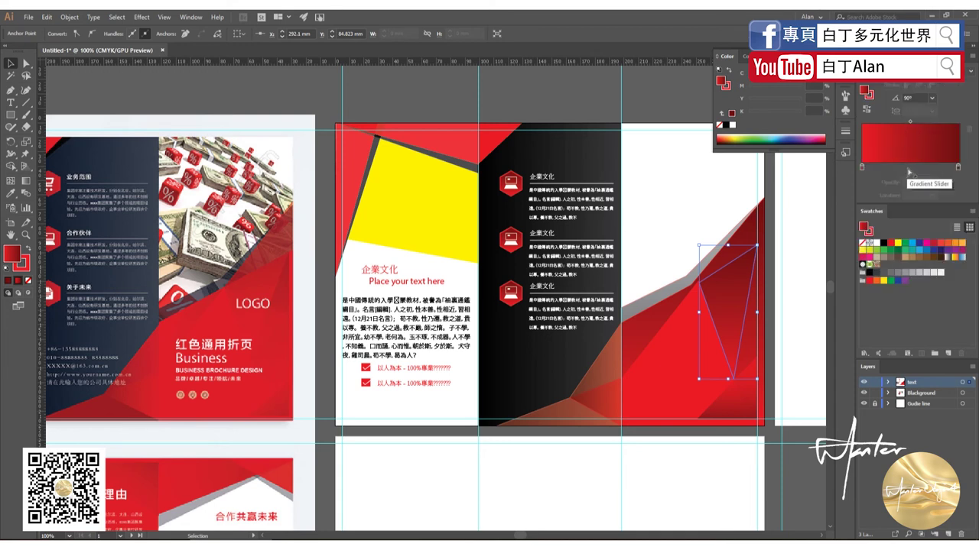
click(958, 167)
drag(726, 135, 712, 136)
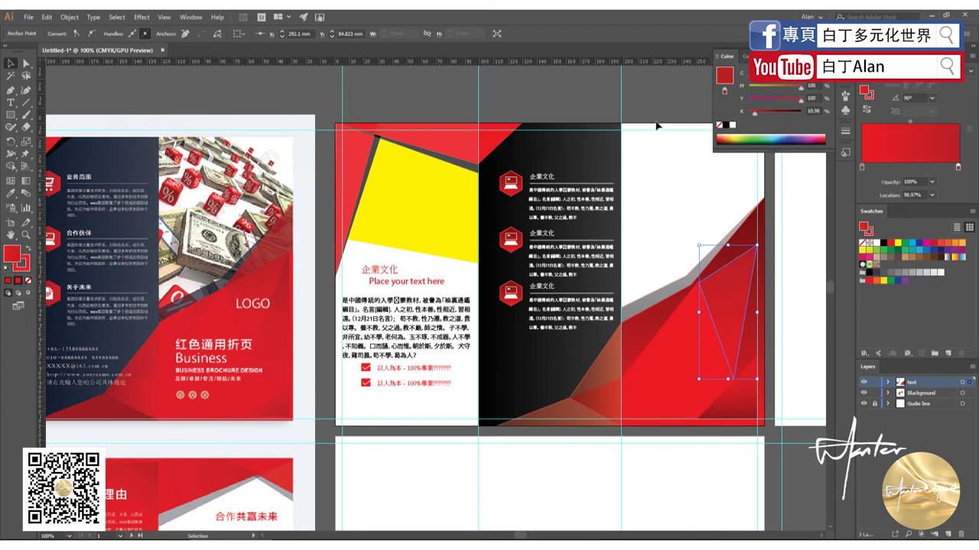
click(596, 78)
scroll(627, 136, down, 1)
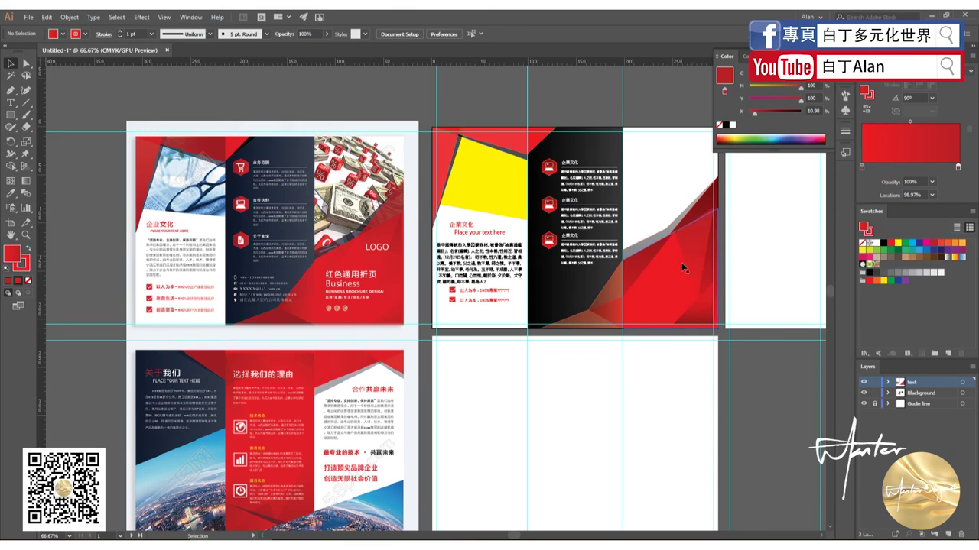
- Draw a thin red-filled rectangle along the brochure's right edge
click(11, 115)
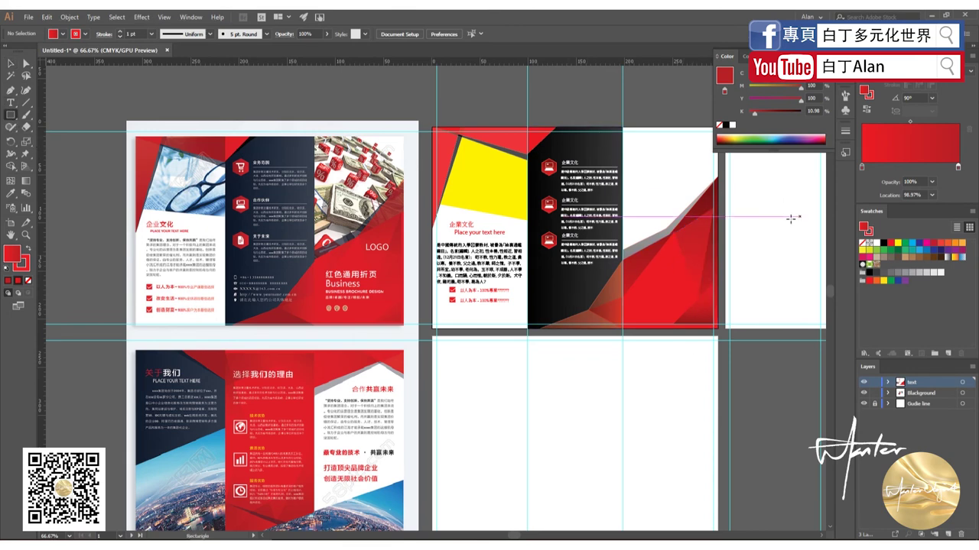
scroll(722, 214, up, 1)
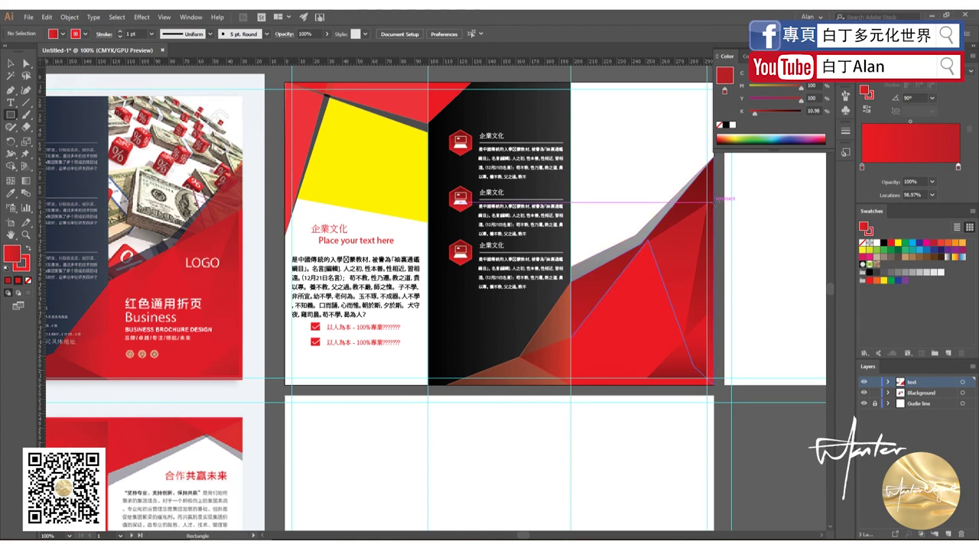
mouse_move(715, 200)
mouse_down()
mouse_move(723, 383)
mouse_move(713, 385)
mouse_up()
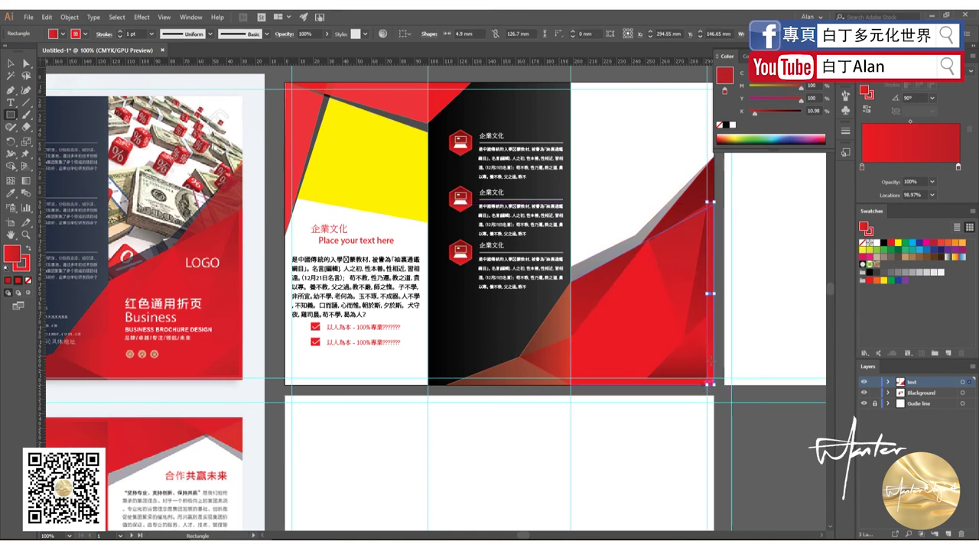
click(888, 243)
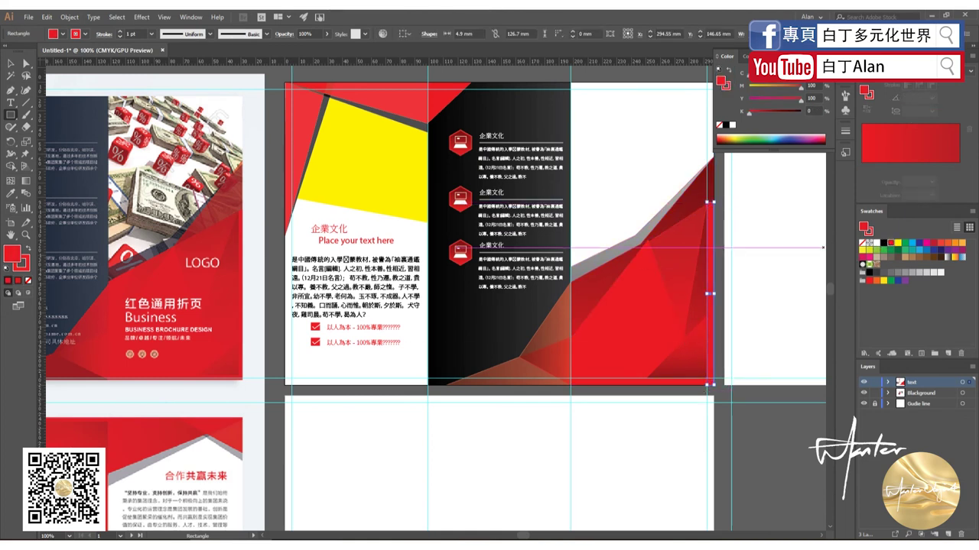
click(11, 63)
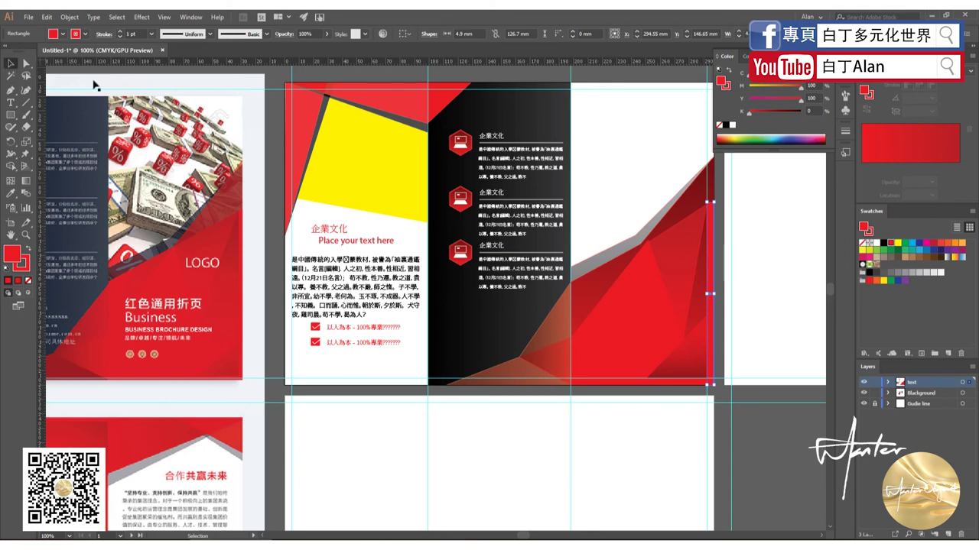
click(268, 124)
scroll(580, 291, down, 3)
scroll(699, 299, up, 3)
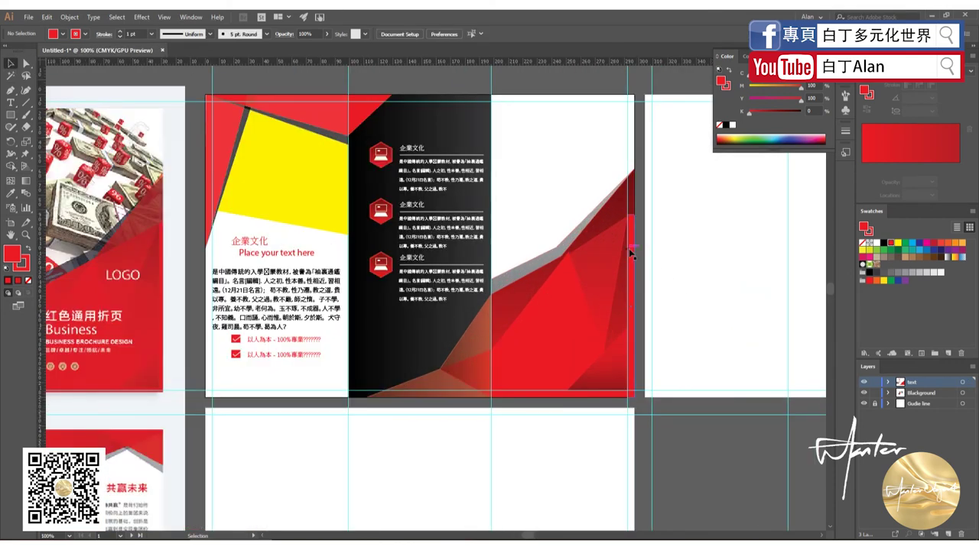
- Give the thin rectangle a 90° gradient with a dark maroon right stop
click(631, 253)
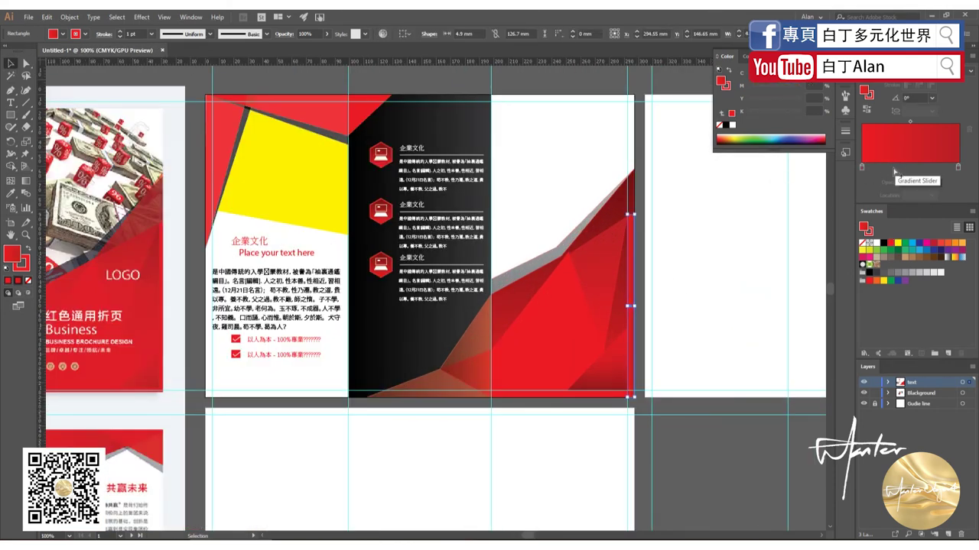
click(932, 98)
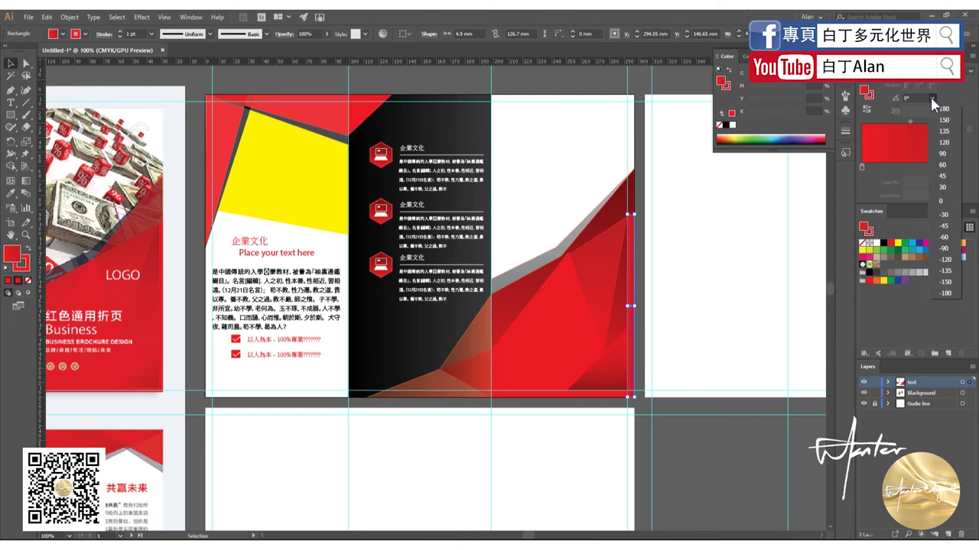
click(926, 157)
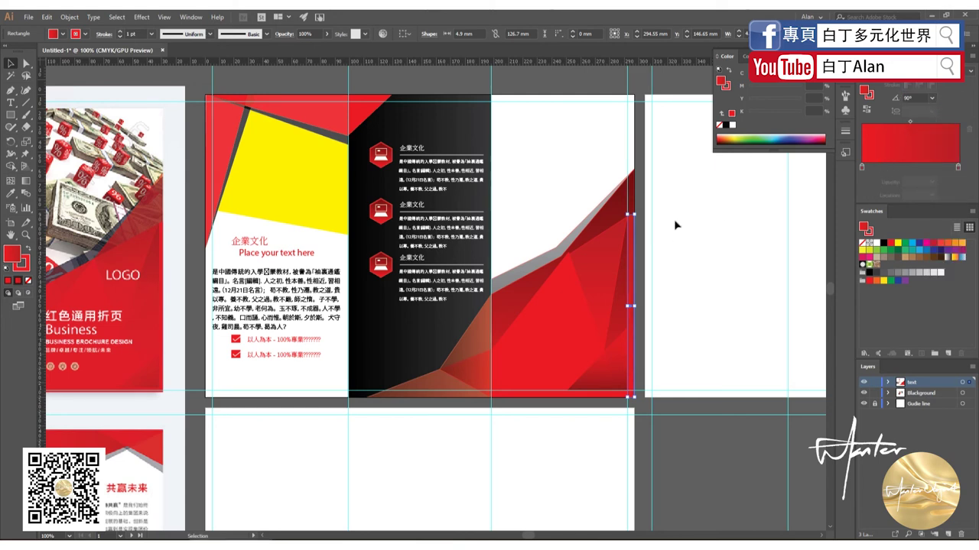
click(957, 167)
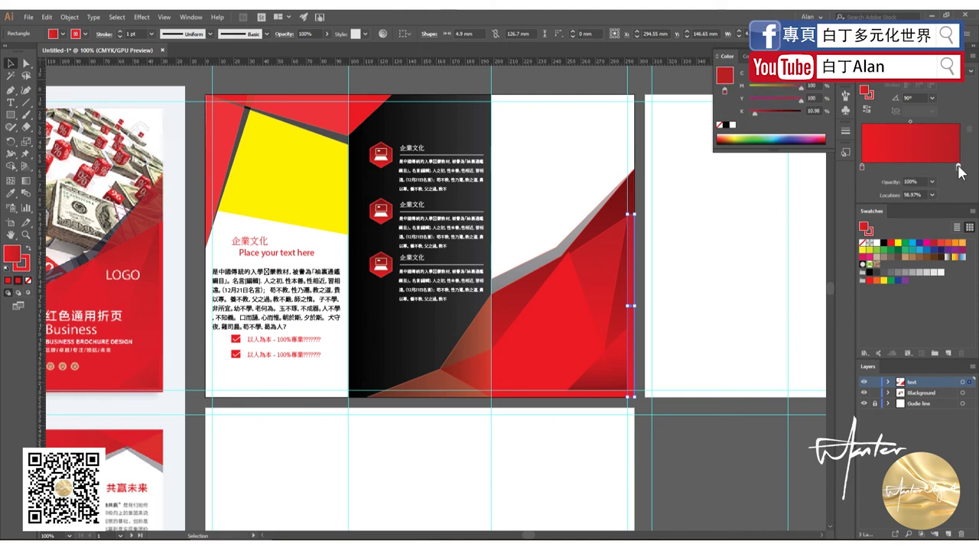
click(719, 137)
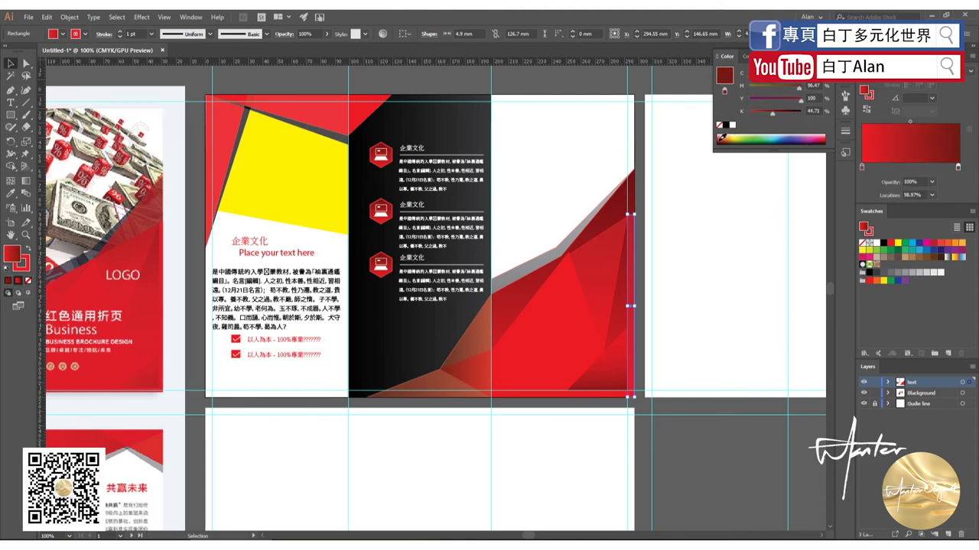
mouse_move(719, 138)
mouse_down()
mouse_move(714, 151)
mouse_move(720, 137)
mouse_up()
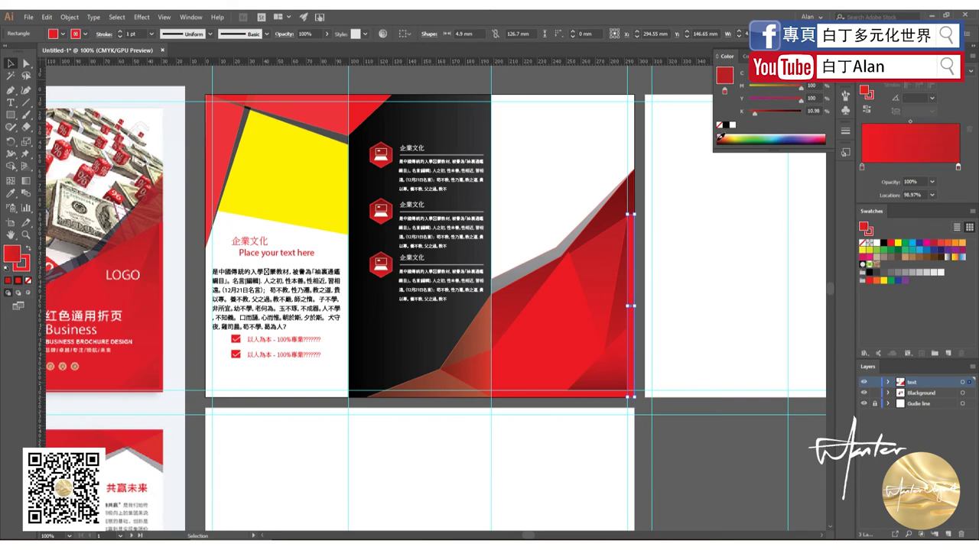
click(719, 137)
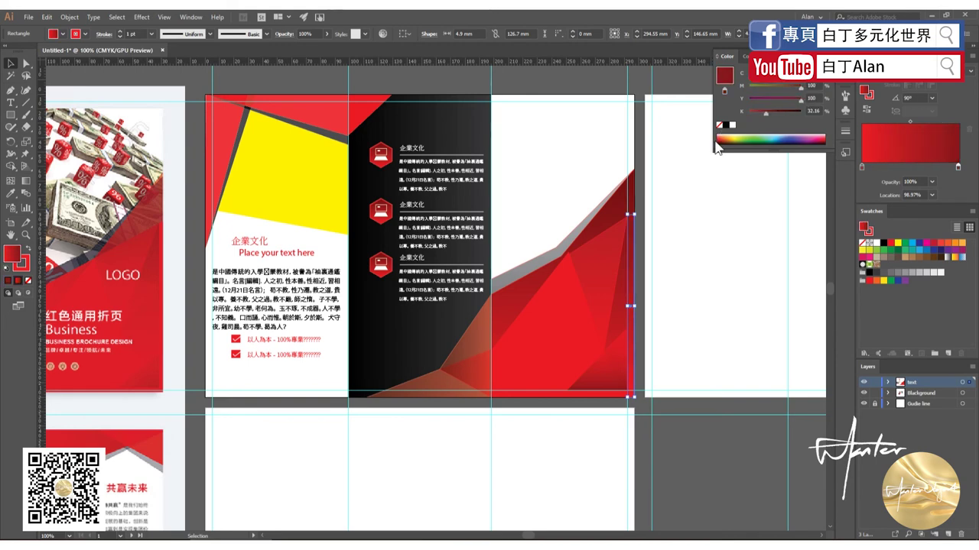
click(681, 222)
- Draw a stroke-less thin strip at the middle page's right edge with gradient midpoint 67.1%
scroll(679, 223, down, 1)
scroll(679, 224, up, 1)
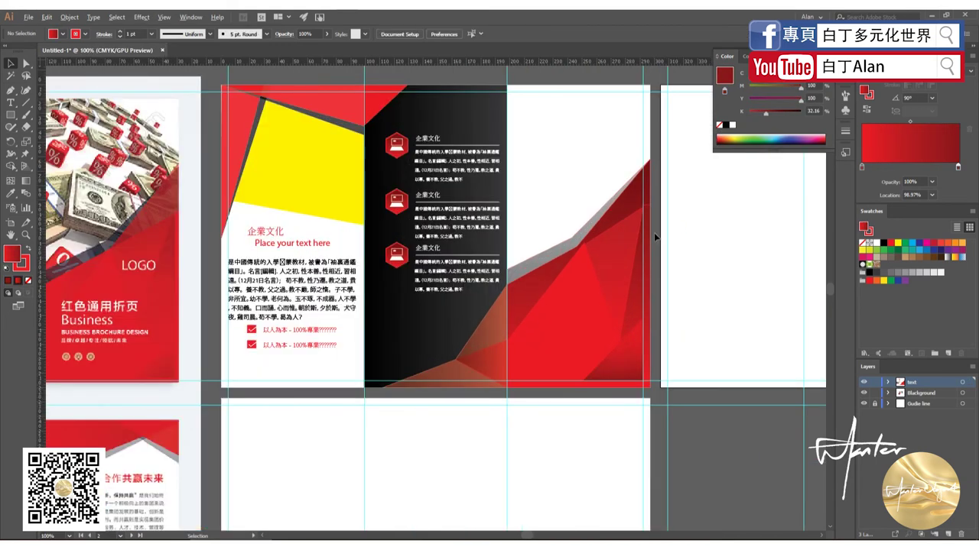
click(28, 280)
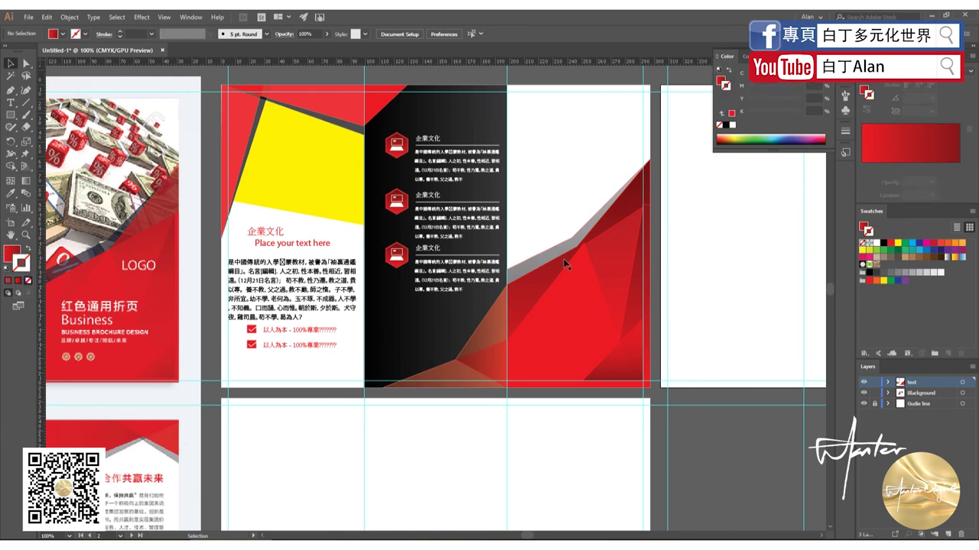
drag(640, 203, 650, 388)
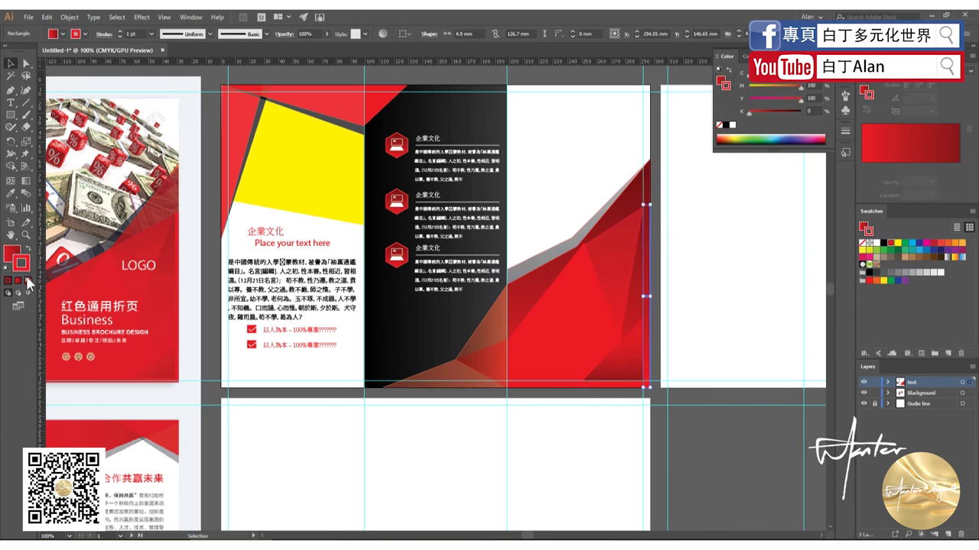
click(29, 280)
click(691, 258)
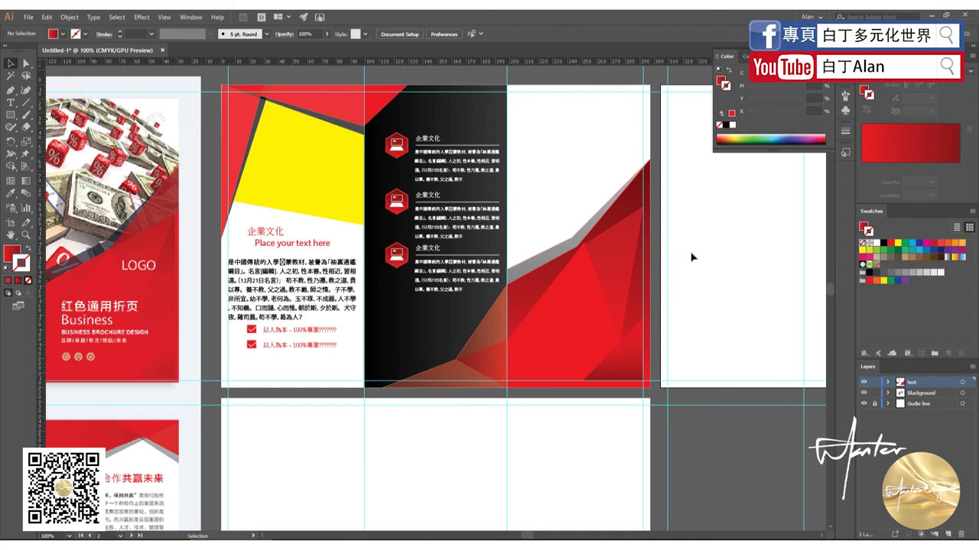
click(646, 340)
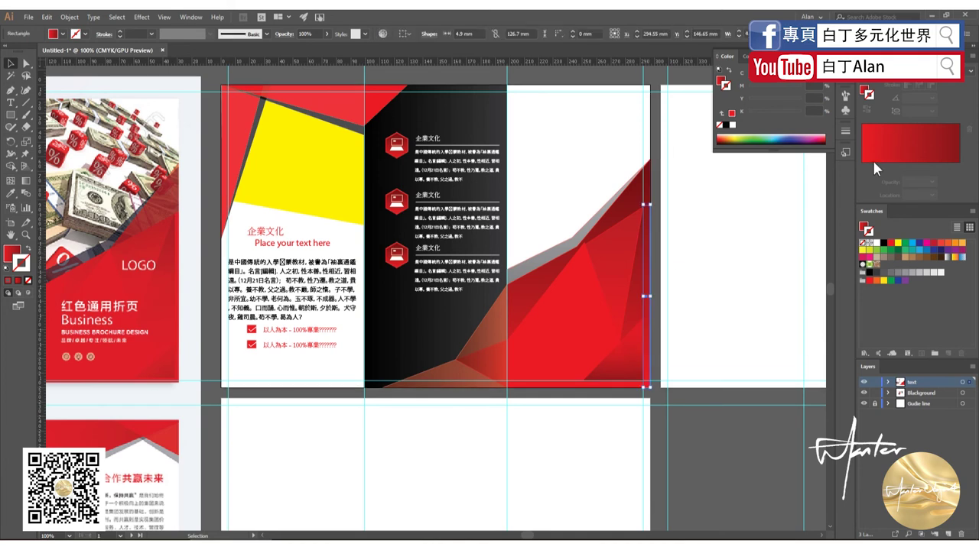
drag(909, 120, 926, 120)
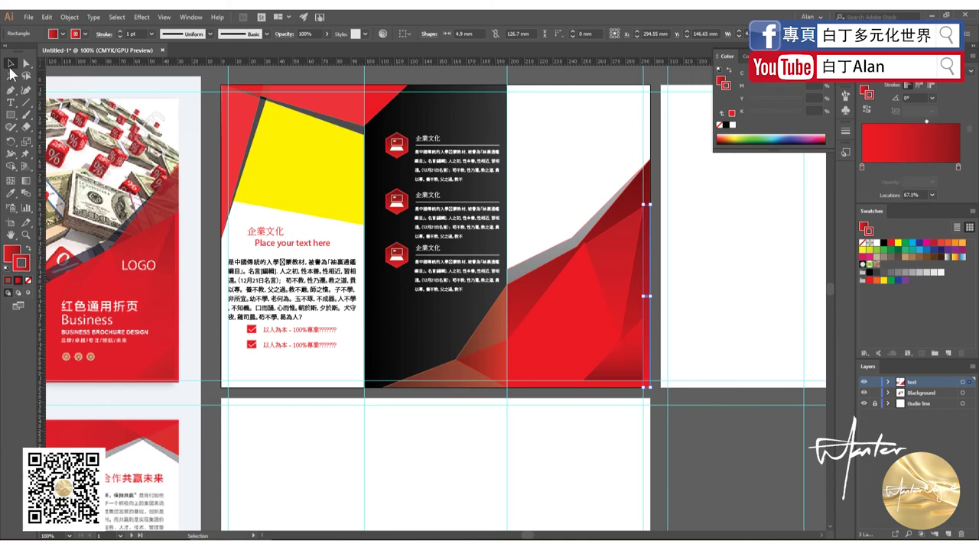
click(553, 443)
key(ctrl+minus)
key(ctrl+minus)
key(ctrl+minus)
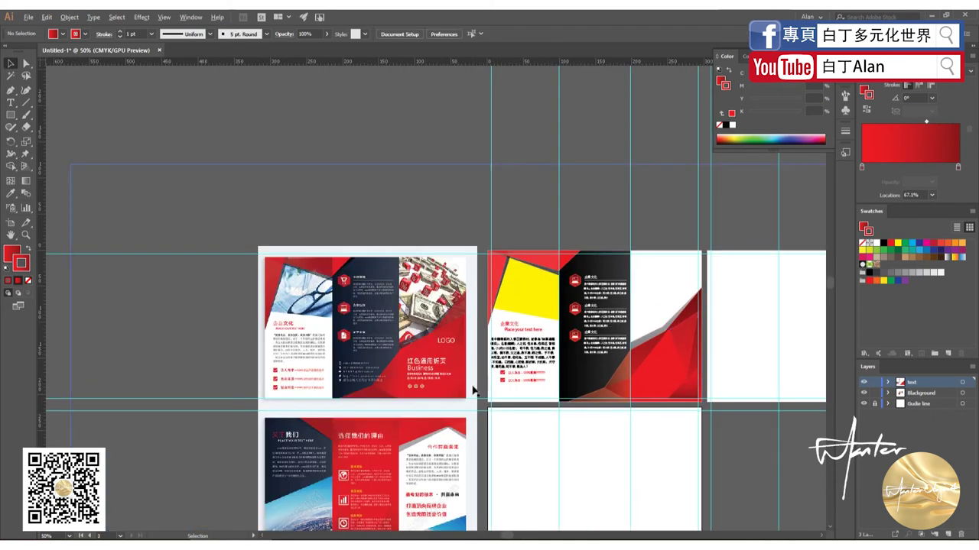
- Widen the red faceted shape by dragging its lower-left anchor further left
drag(70, 163, 492, 393)
key(ctrl+minus)
key(ctrl+plus)
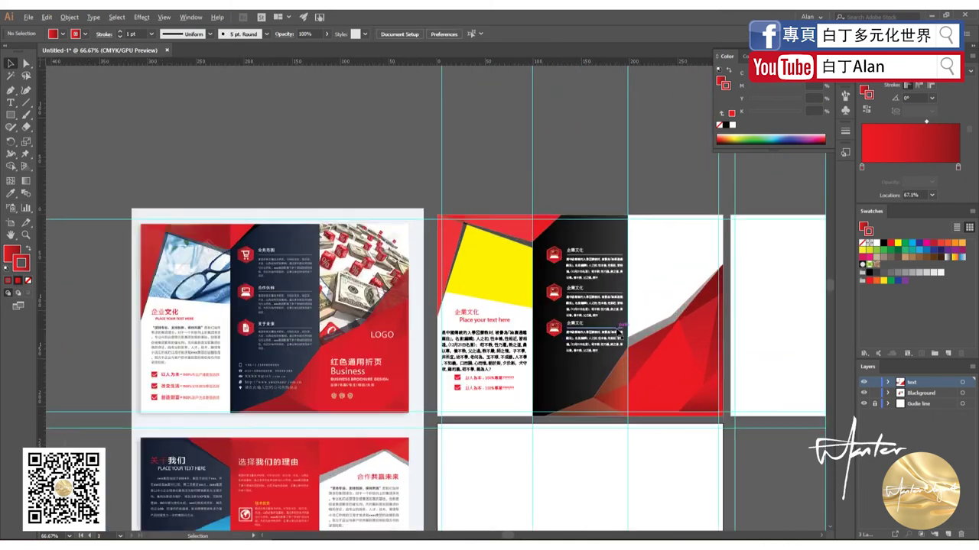
key(ctrl+plus)
scroll(685, 239, down, 2)
scroll(687, 239, up, 1)
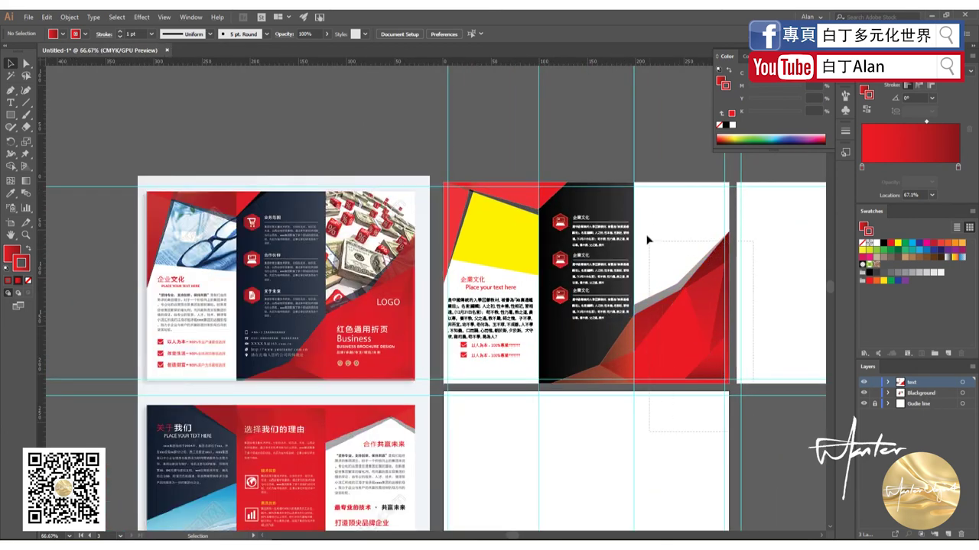
click(650, 306)
drag(600, 382, 551, 382)
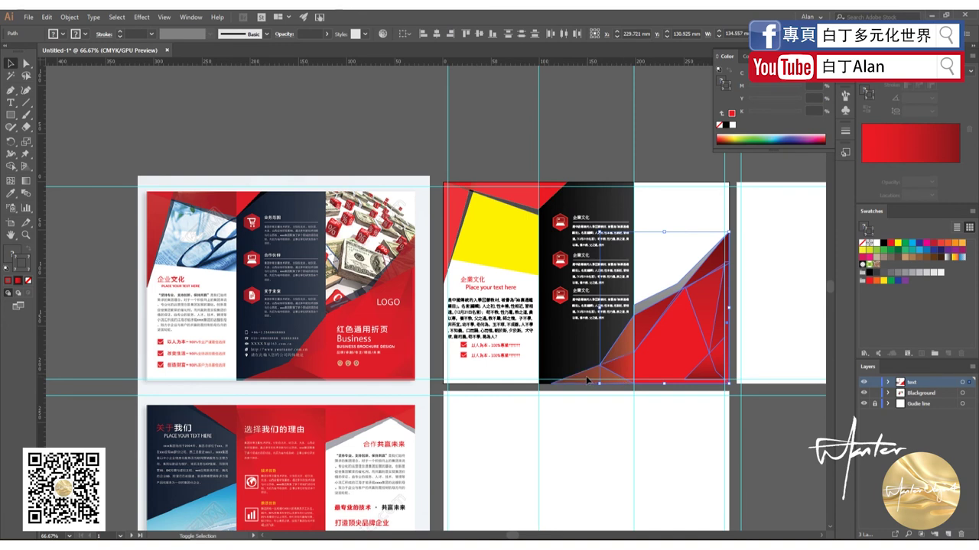
- Expand the text layer to inspect its Group, then collapse it and clear the selection
click(563, 192)
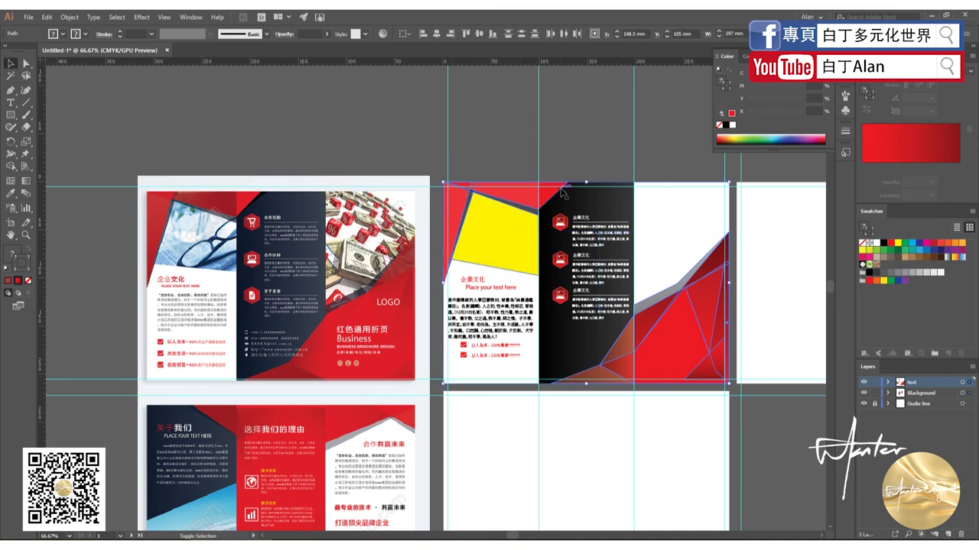
click(888, 382)
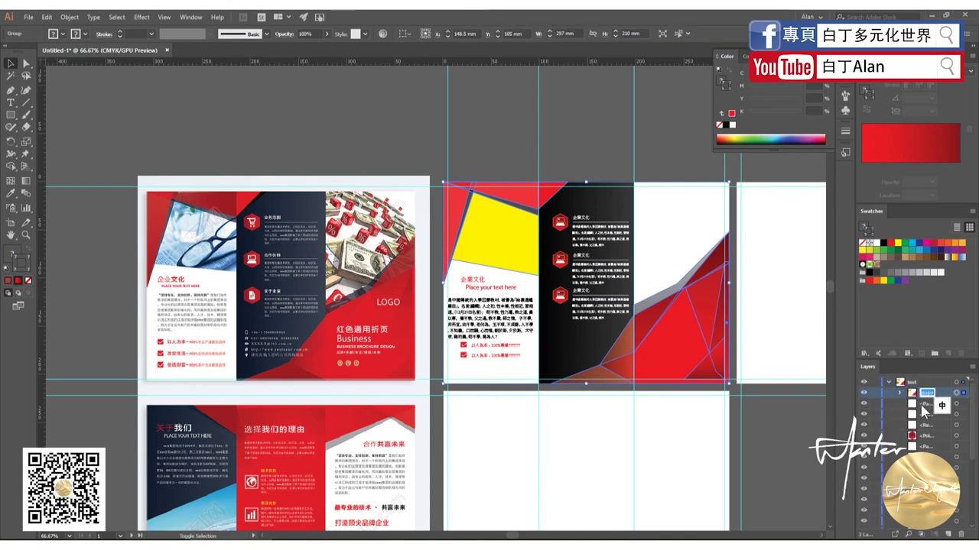
click(913, 393)
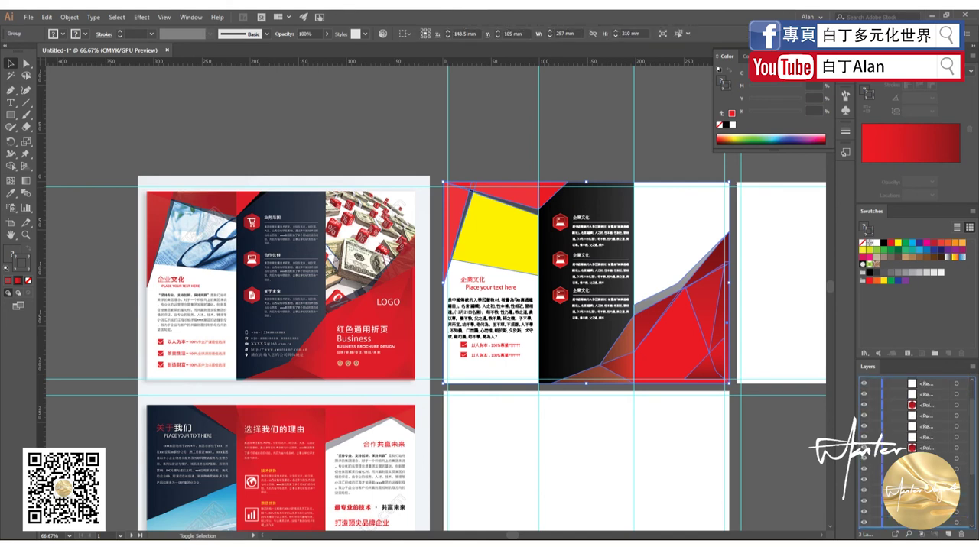
mouse_move(918, 393)
mouse_down()
mouse_move(913, 524)
mouse_move(965, 514)
mouse_up()
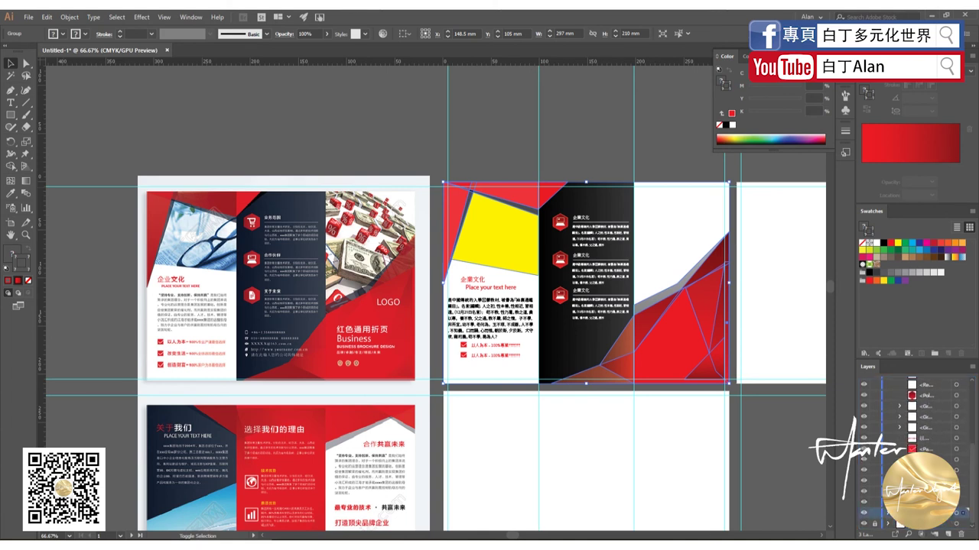
scroll(889, 517, up, 5)
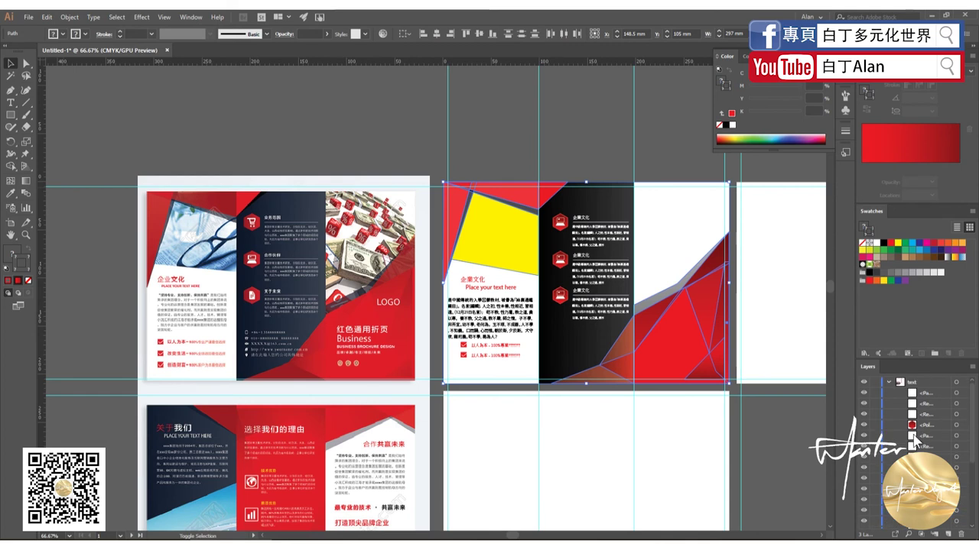
click(889, 382)
click(631, 456)
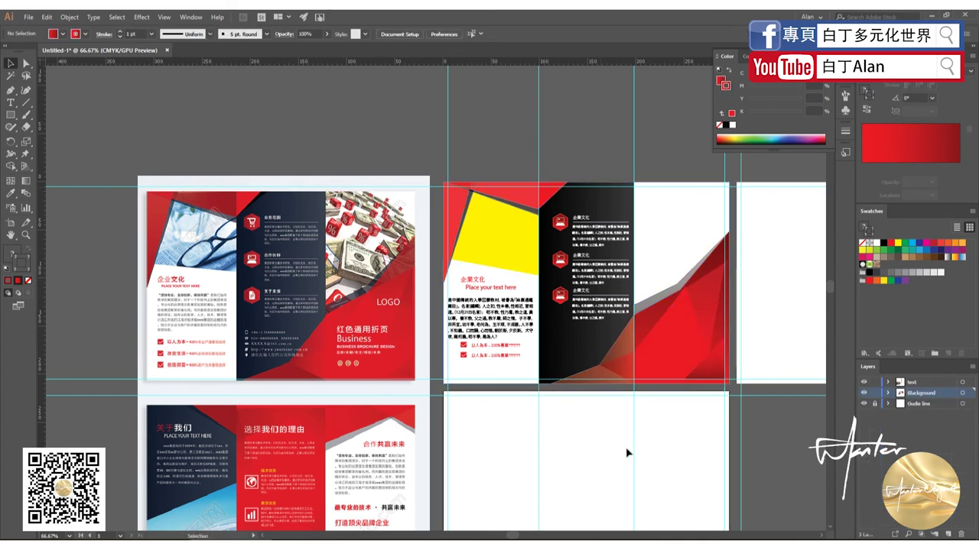
- Create LOGO text in Adobe 明體 Std L with a white fill
click(11, 102)
click(433, 341)
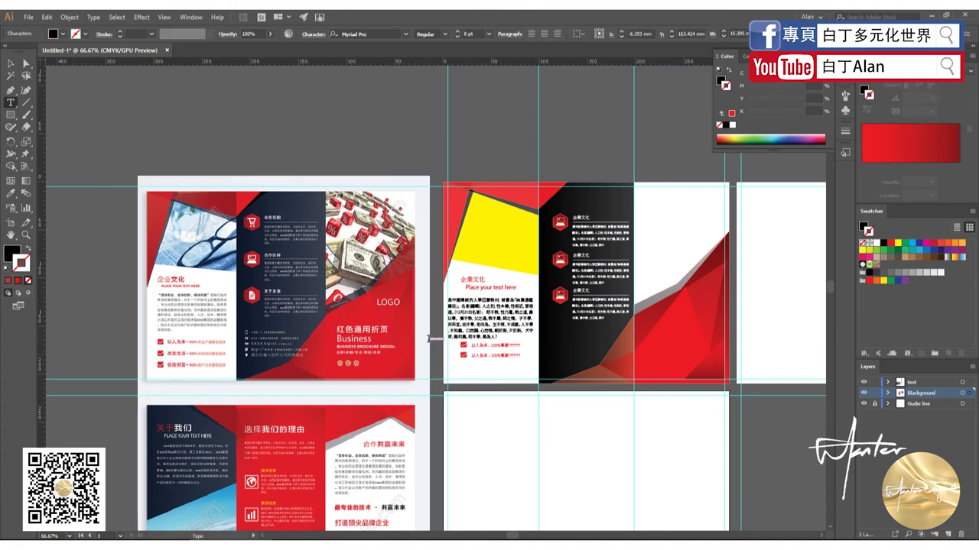
click(429, 339)
click(10, 64)
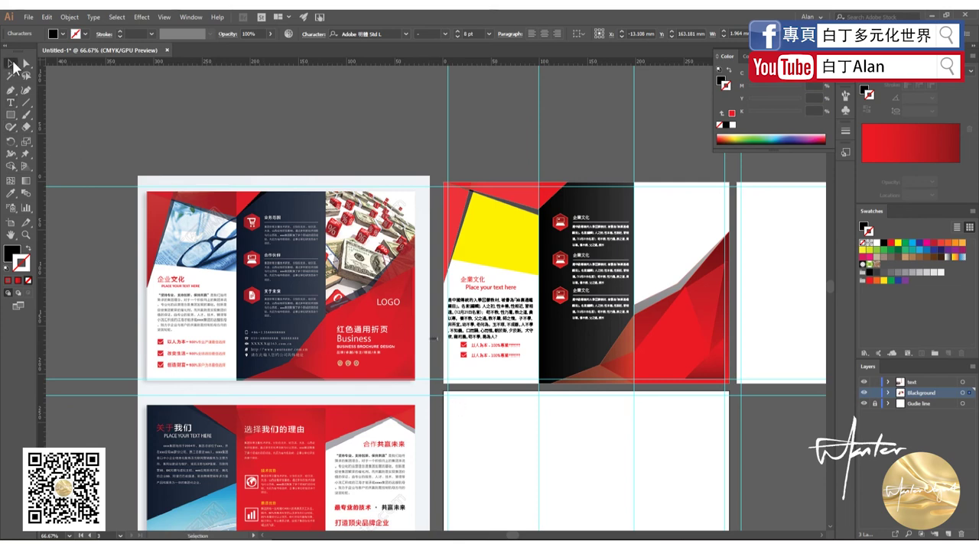
scroll(427, 334, up, 2)
scroll(426, 334, up, 2)
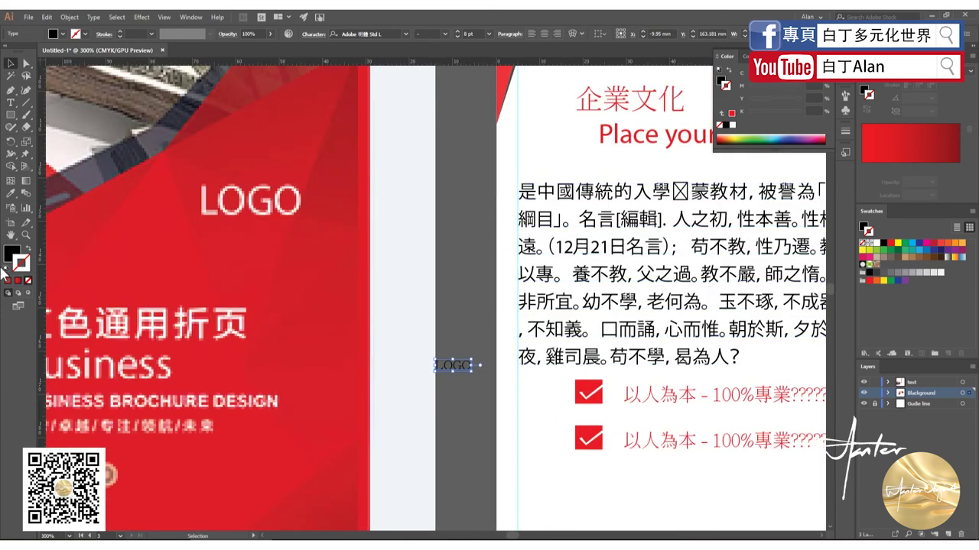
click(871, 243)
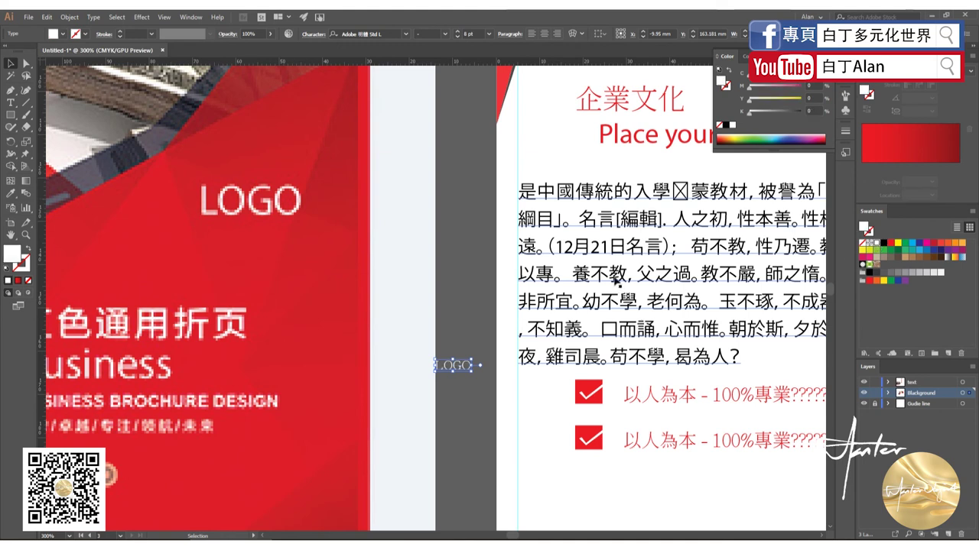
- Set the LOGO text size to 21 pt
mouse_move(473, 373)
mouse_down()
mouse_move(499, 394)
mouse_move(251, 205)
mouse_up()
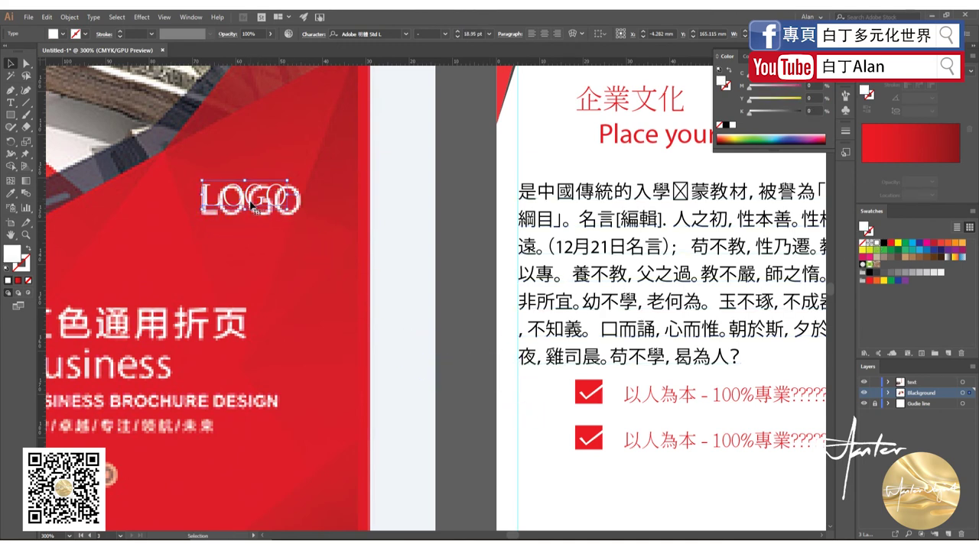
click(489, 33)
click(504, 161)
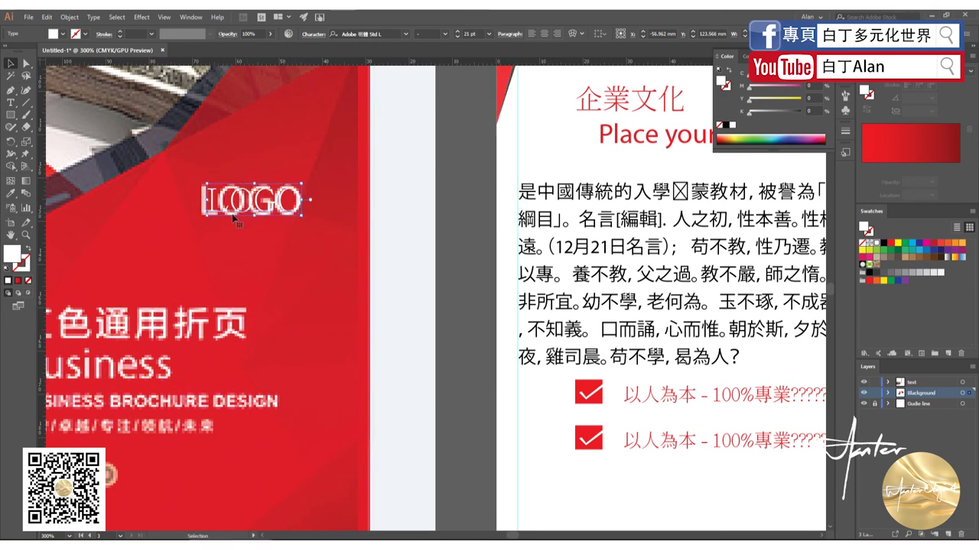
key(ctrl+1)
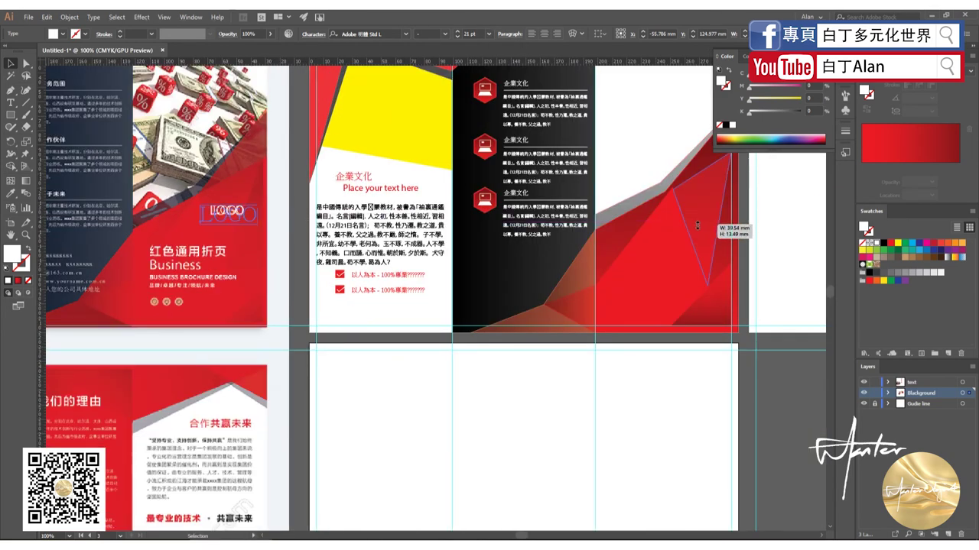
drag(527, 213, 529, 229)
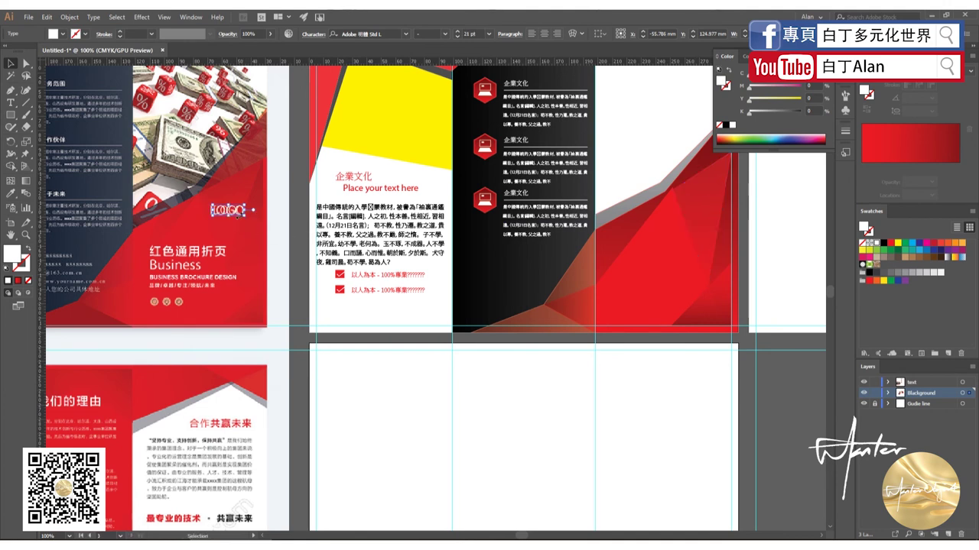
key(ctrl+z)
- Move the LOGO text onto the red faceted area of the right panel
click(915, 383)
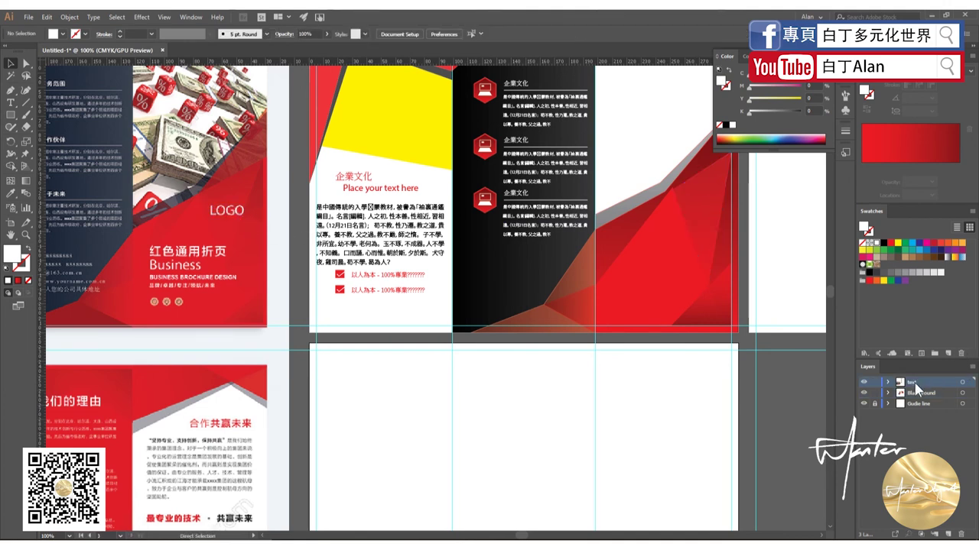
click(428, 295)
drag(436, 298, 713, 214)
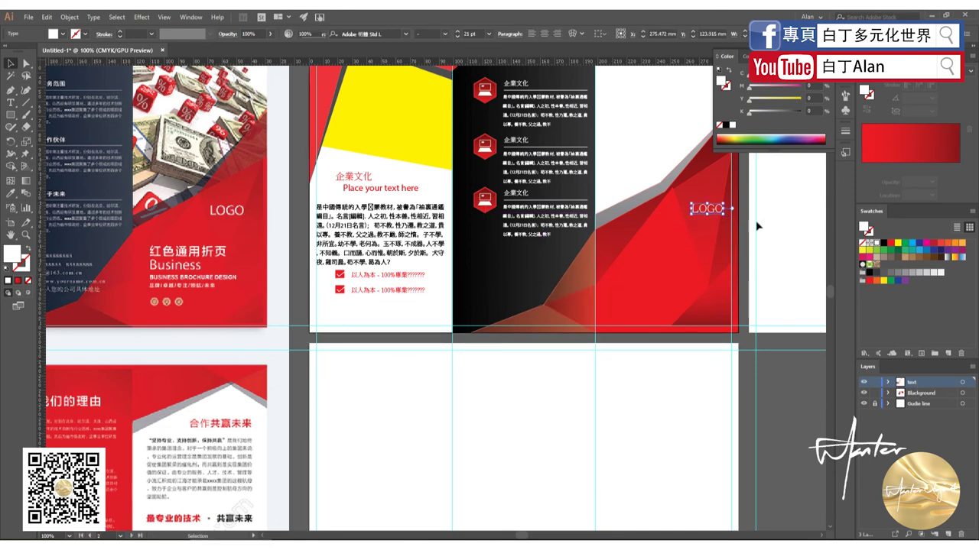
scroll(706, 222, up, 3)
scroll(649, 355, down, 3)
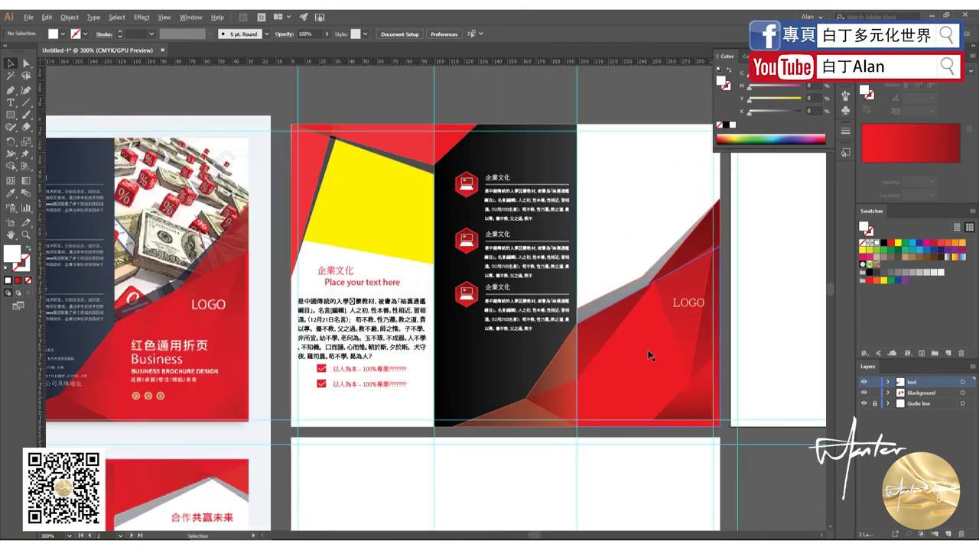
click(649, 355)
click(765, 359)
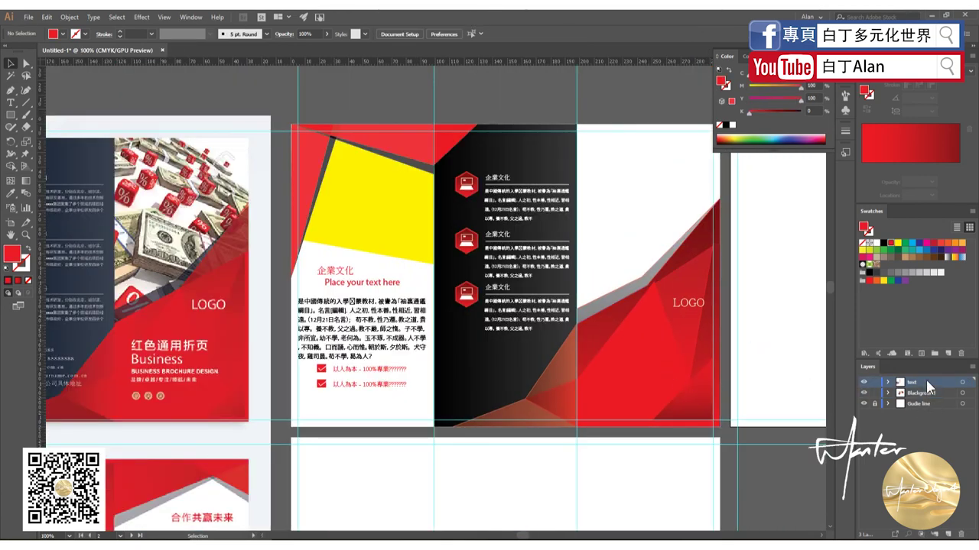
click(702, 345)
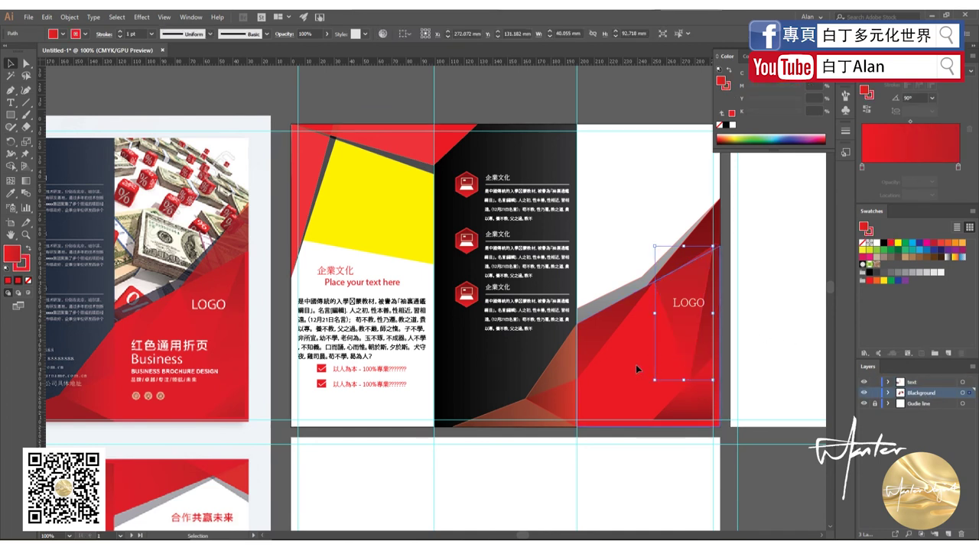
click(765, 339)
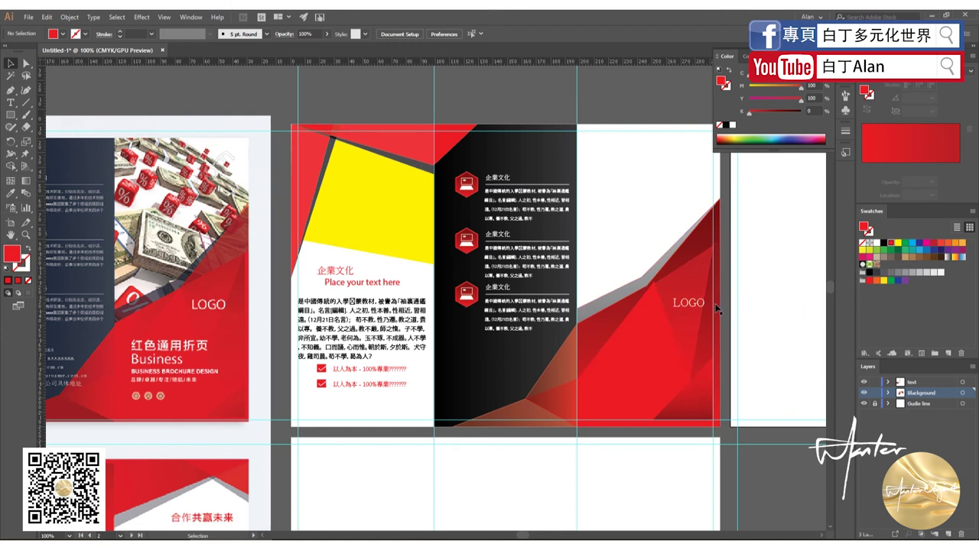
click(680, 306)
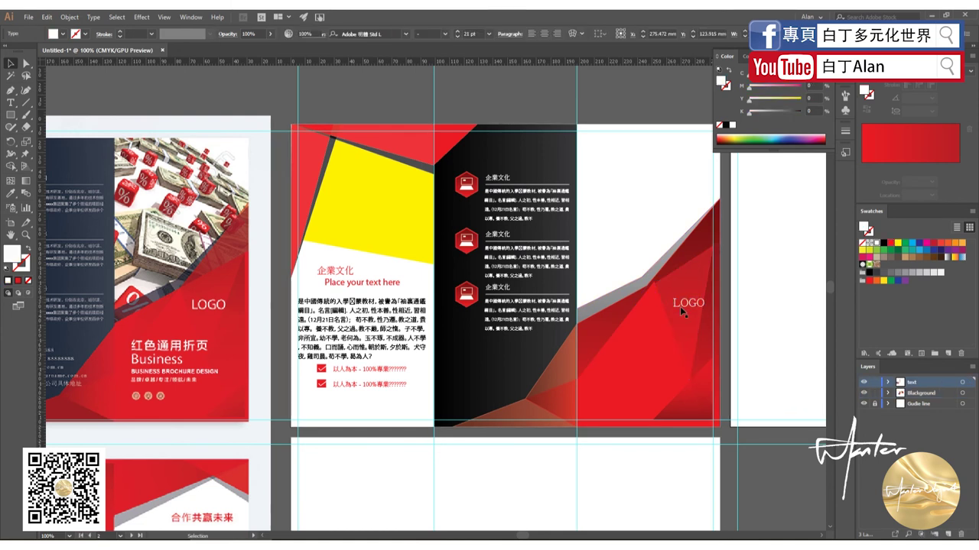
key(ctrl+shift+a)
click(683, 308)
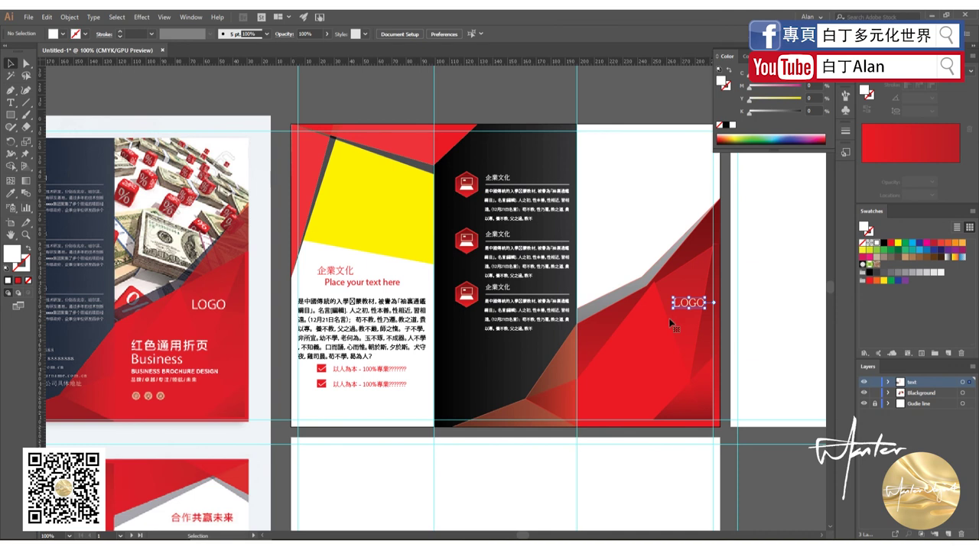
click(738, 306)
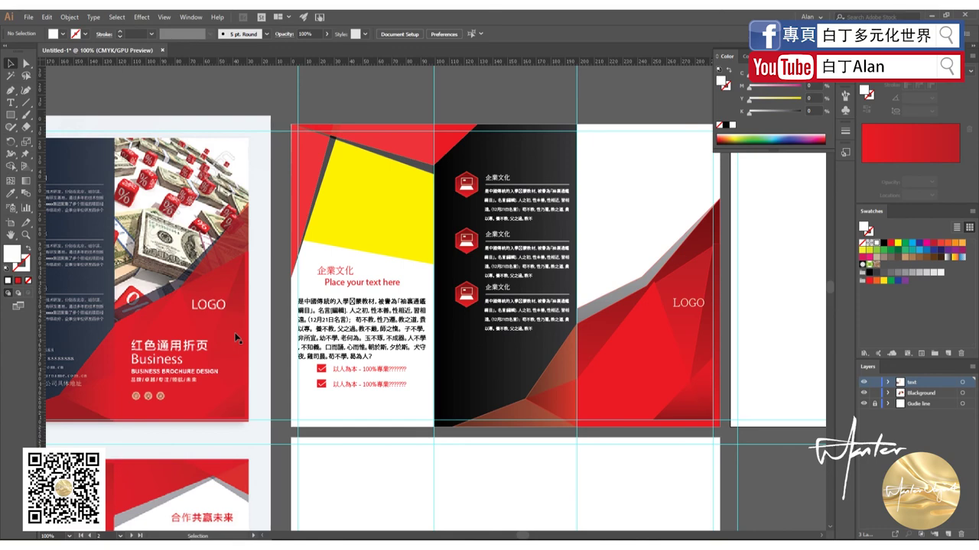
scroll(143, 353, down, 1)
scroll(142, 354, down, 1)
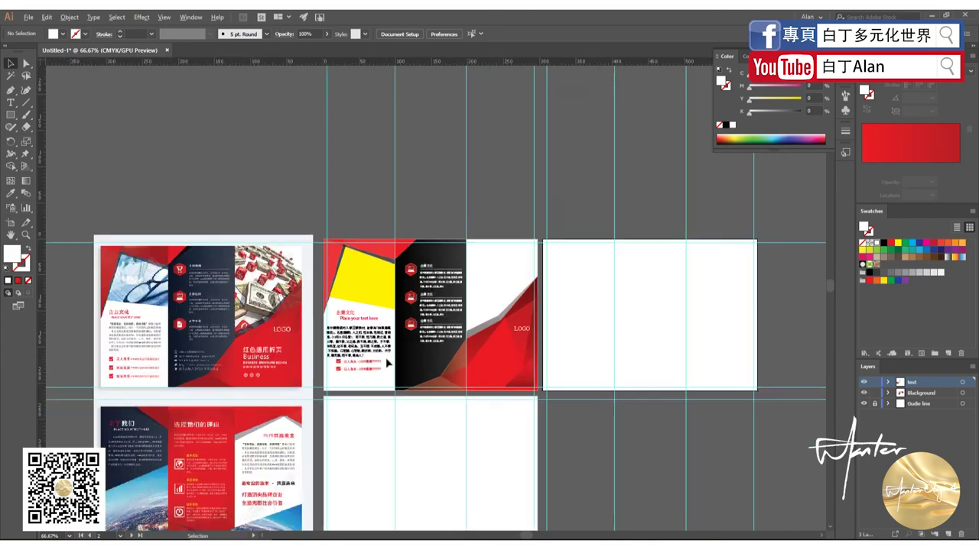
scroll(143, 353, down, 1)
scroll(213, 454, up, 3)
scroll(212, 454, up, 1)
scroll(219, 393, down, 2)
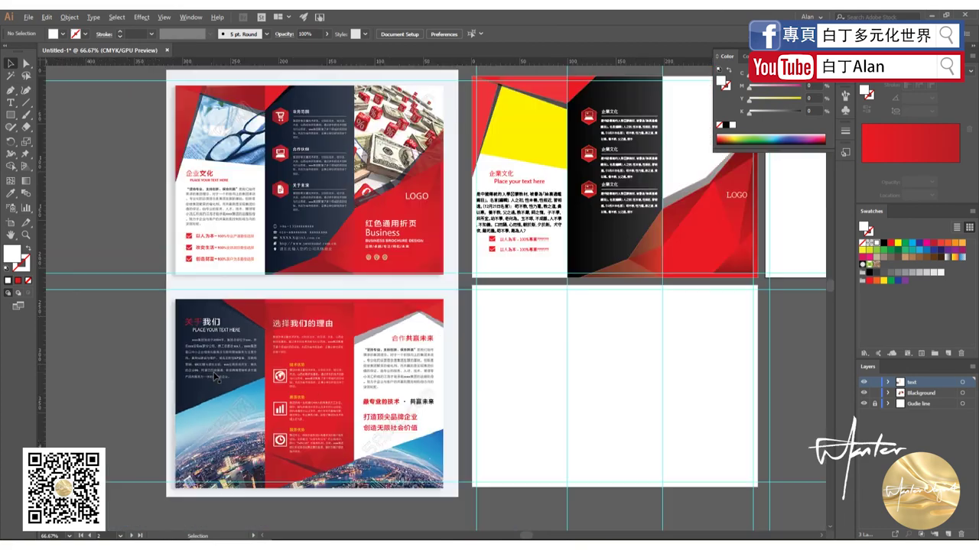
scroll(219, 390, down, 1)
scroll(246, 406, up, 1)
scroll(245, 406, up, 1)
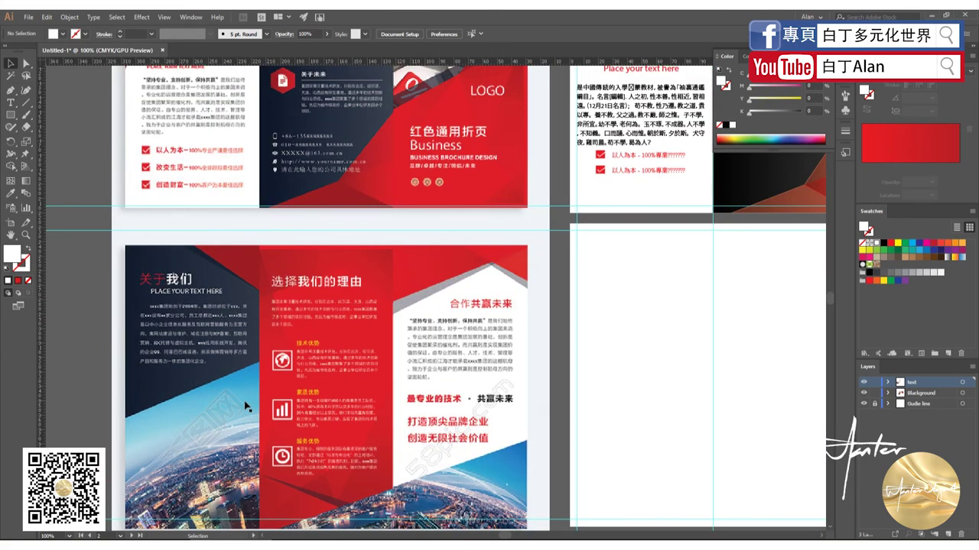
scroll(269, 373, down, 2)
- Alt-drag a copy of the left panel's body text frame into the right panel
scroll(357, 334, up, 1)
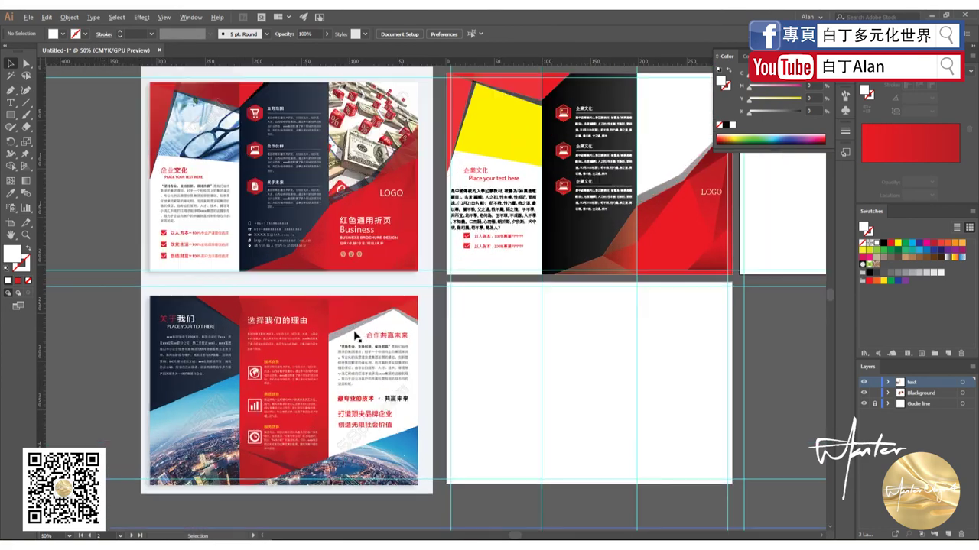
scroll(339, 338, down, 1)
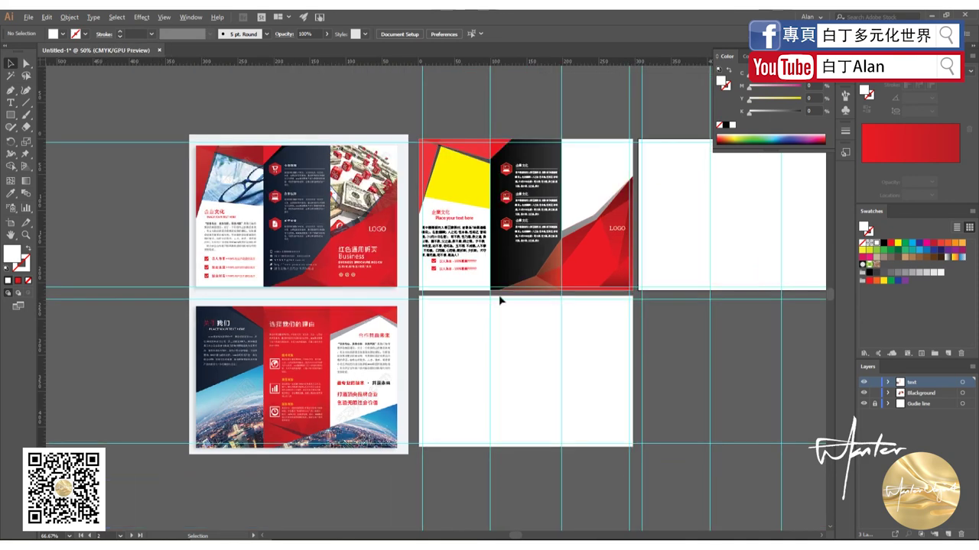
scroll(505, 302, up, 1)
click(11, 114)
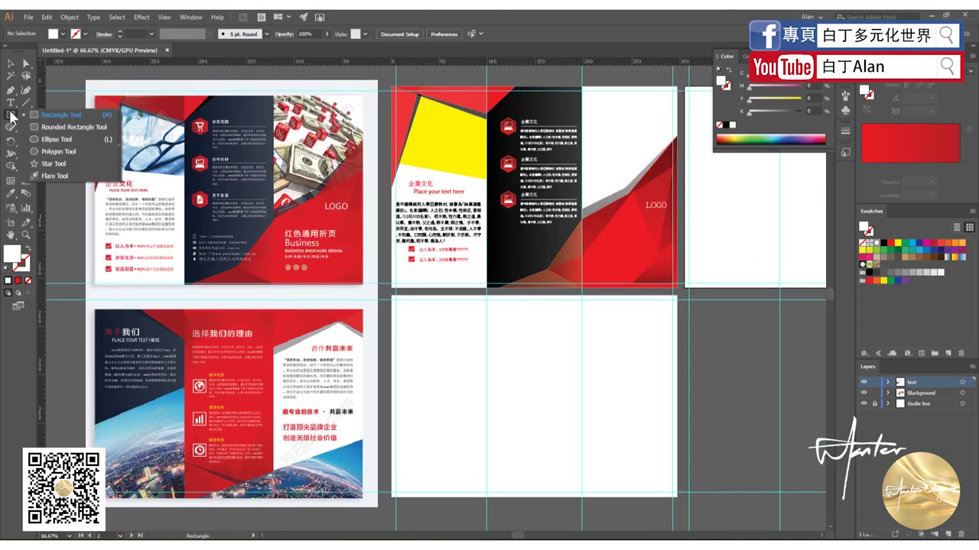
key(t)
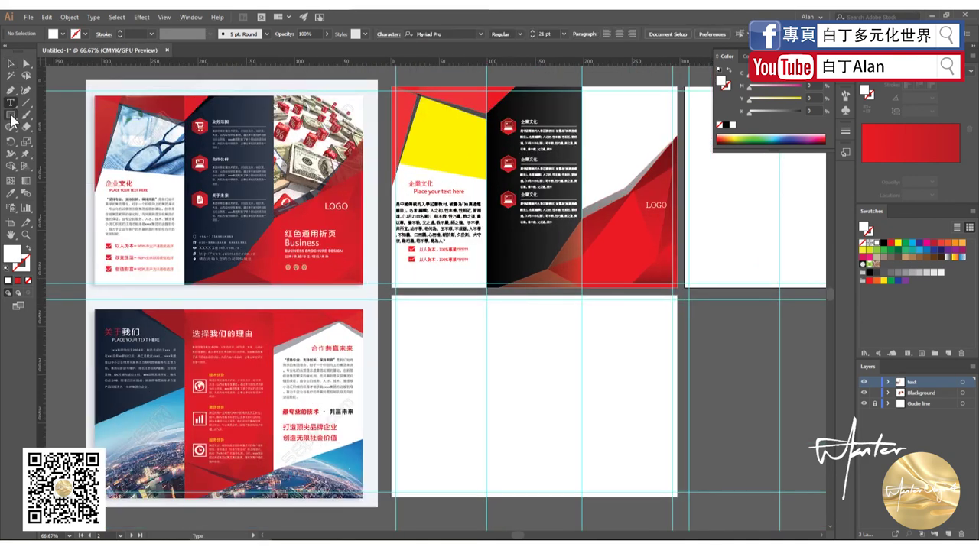
click(11, 115)
scroll(656, 102, up, 1)
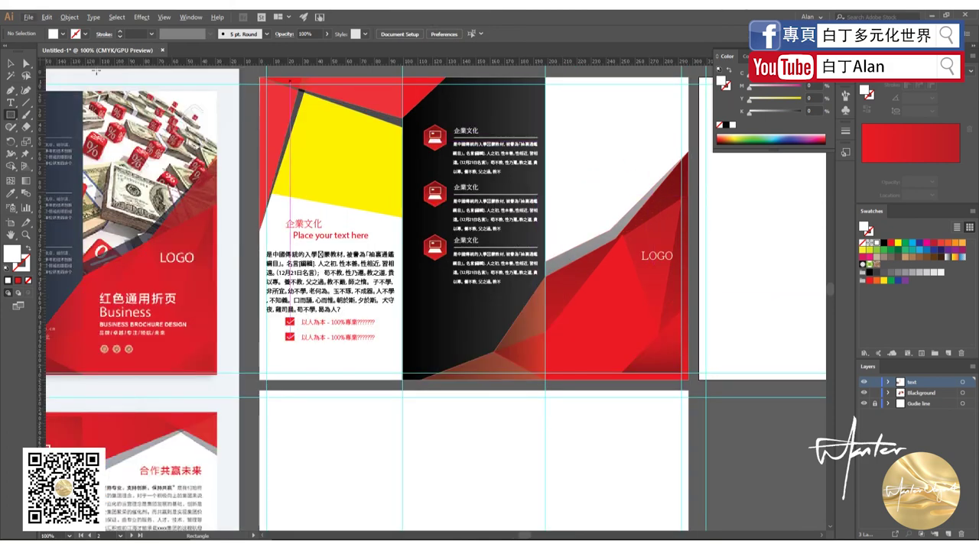
click(11, 63)
click(333, 279)
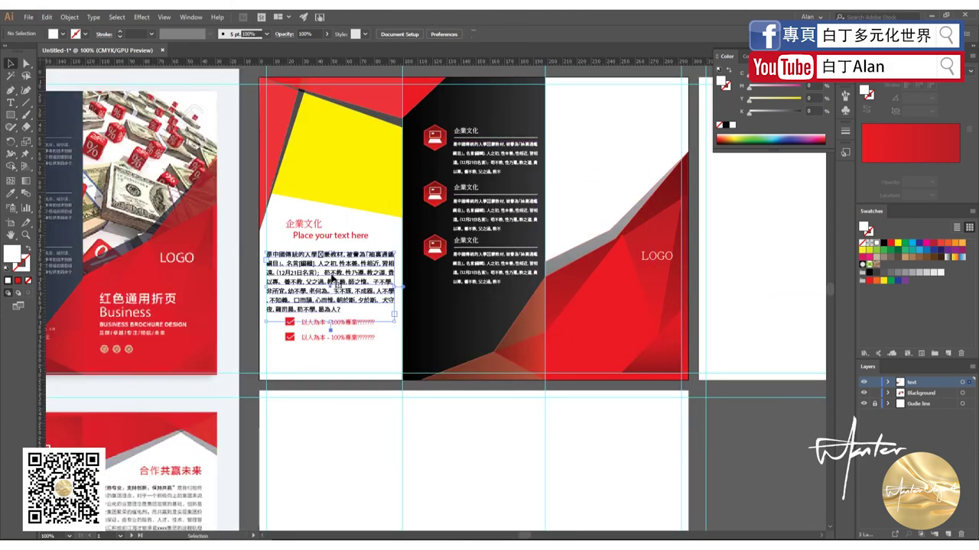
drag(333, 279, 585, 200)
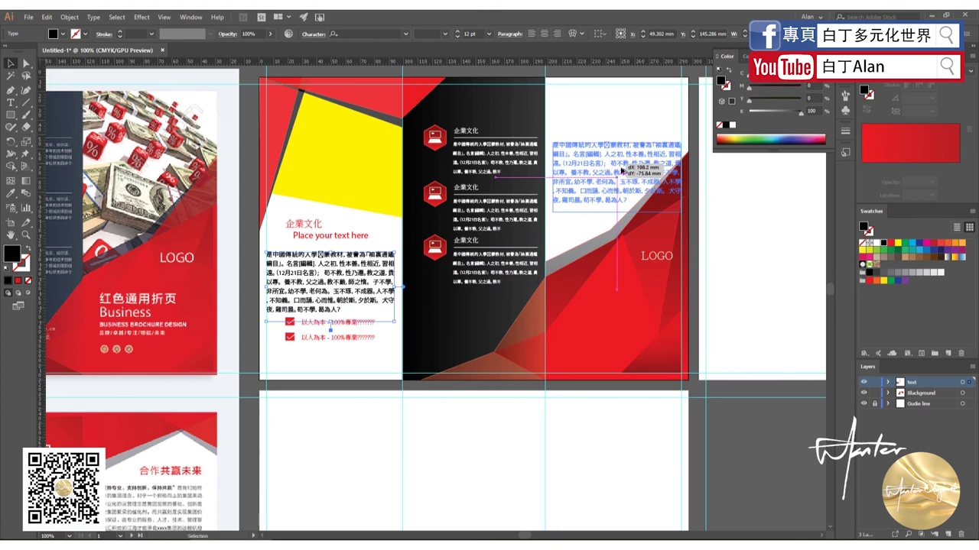
- Move the copied body text up to the top of the right panel
key(Escape)
scroll(669, 179, up, 2)
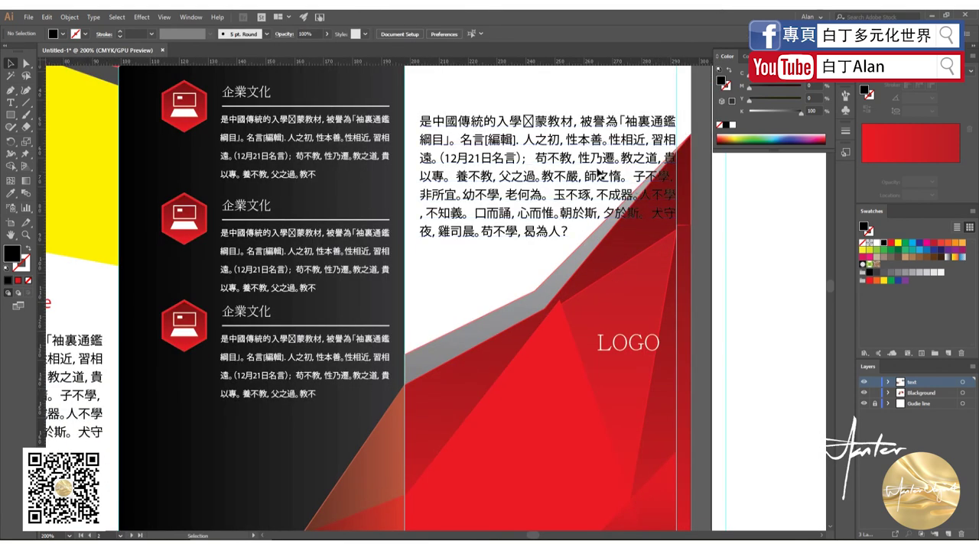
scroll(469, 333, down, 2)
drag(482, 268, 482, 172)
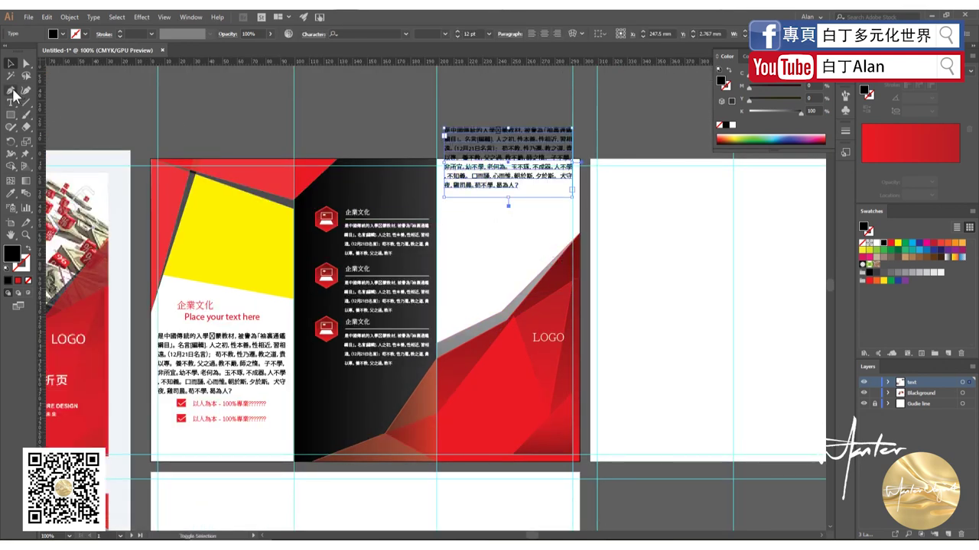
scroll(379, 178, down, 1)
- Pen-draw a closed black five-corner shape over the white area above the diagonal
scroll(483, 217, up, 2)
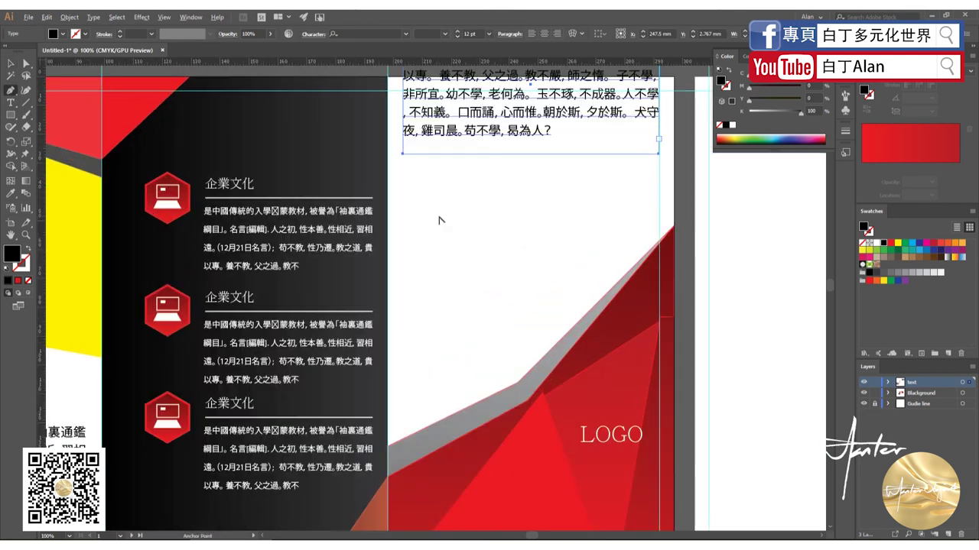
click(404, 206)
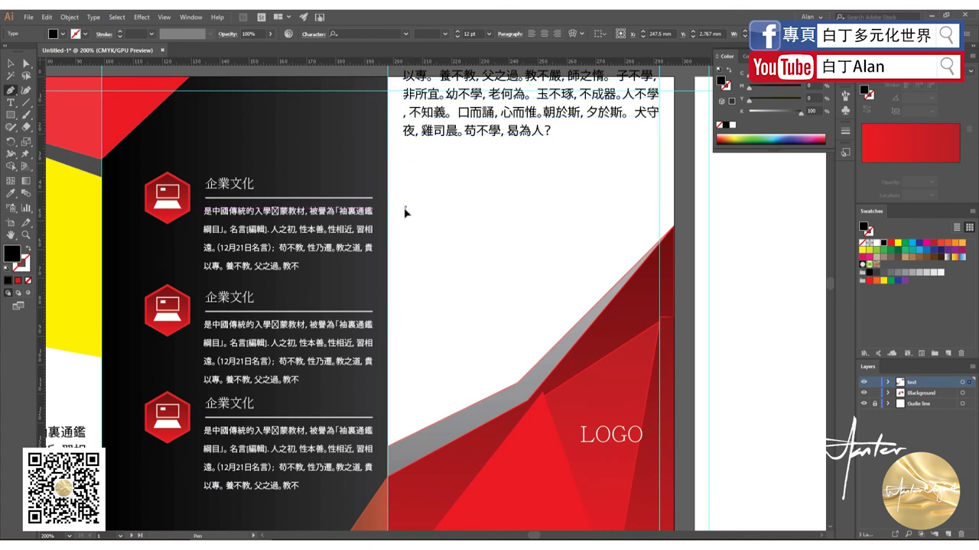
click(404, 410)
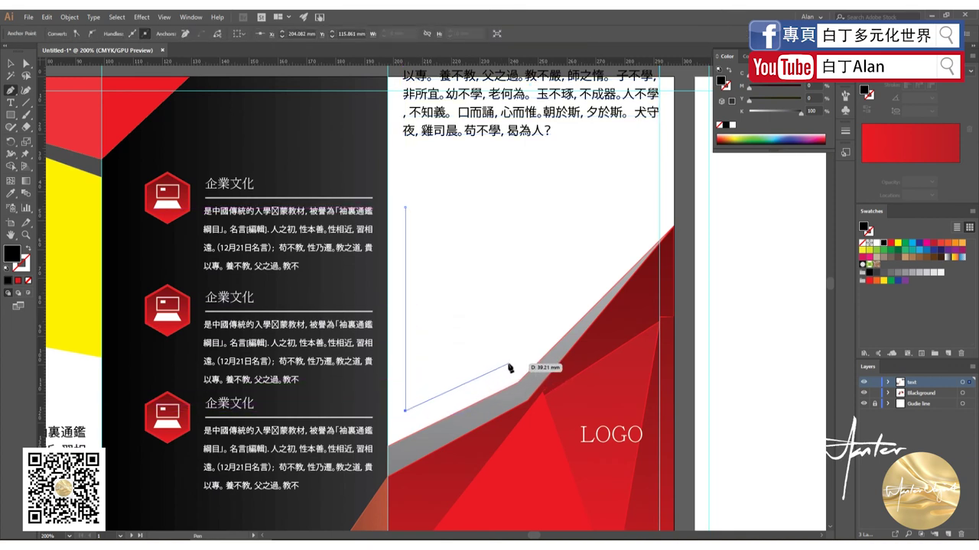
click(506, 364)
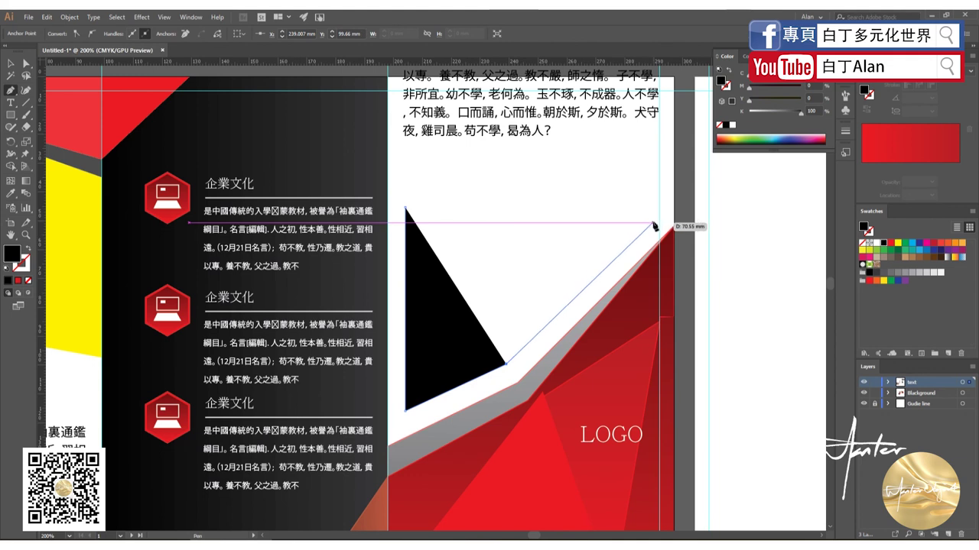
click(658, 218)
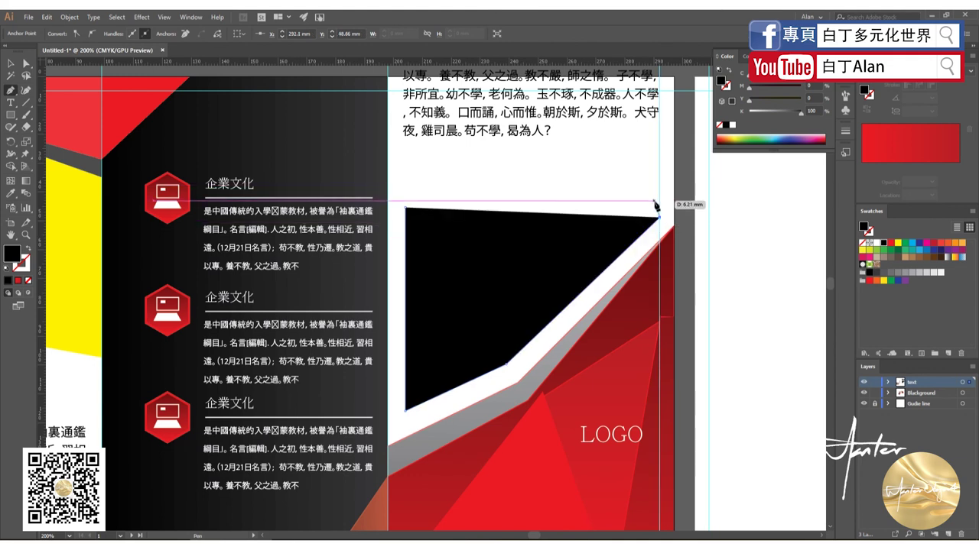
click(658, 208)
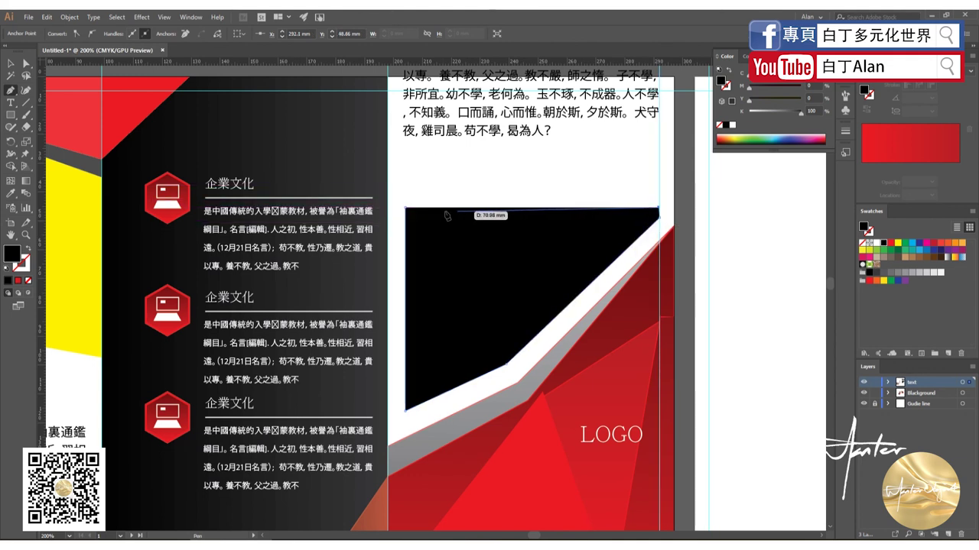
click(405, 207)
key(a)
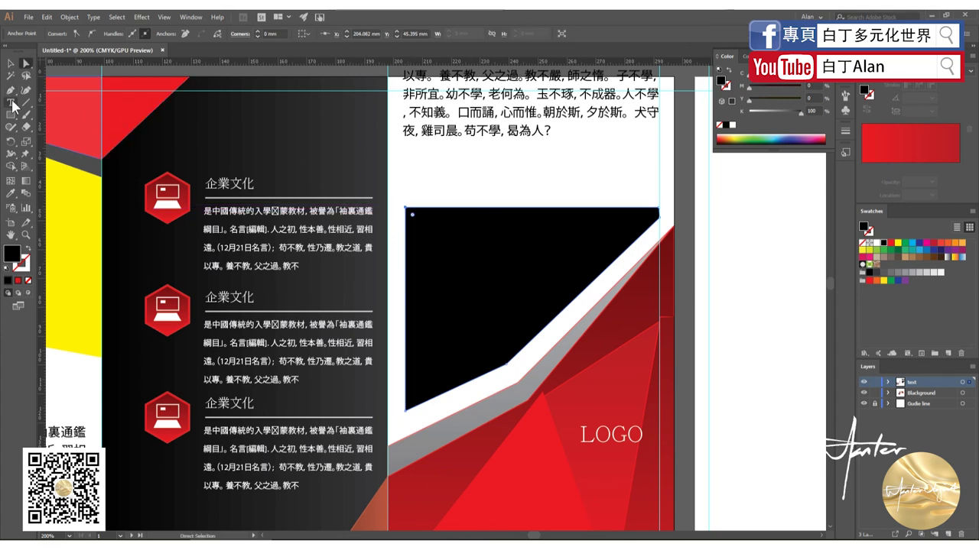
click(13, 106)
click(552, 134)
- Turn the black shape into an area-type frame and paste the Chinese body text in
scroll(558, 145, down, 1)
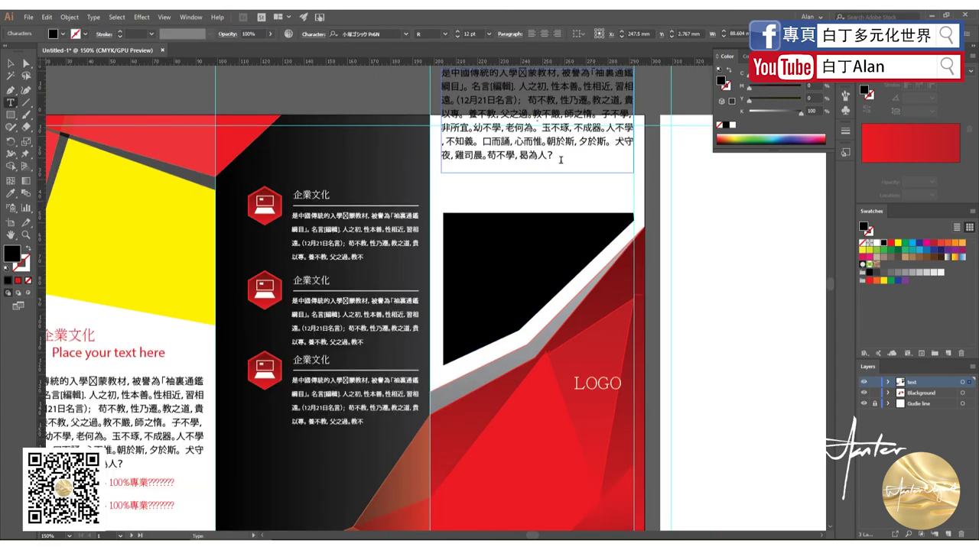
drag(561, 160, 408, 148)
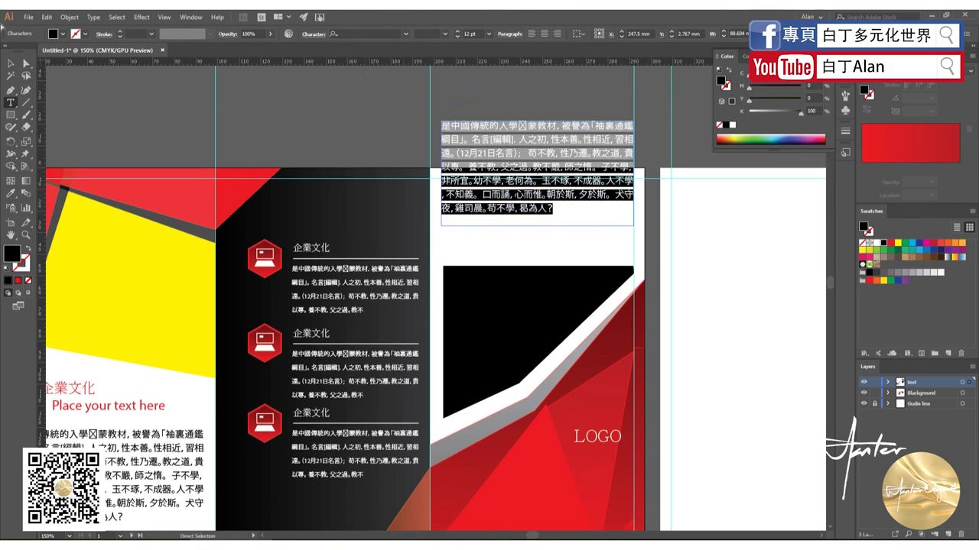
click(11, 63)
click(164, 121)
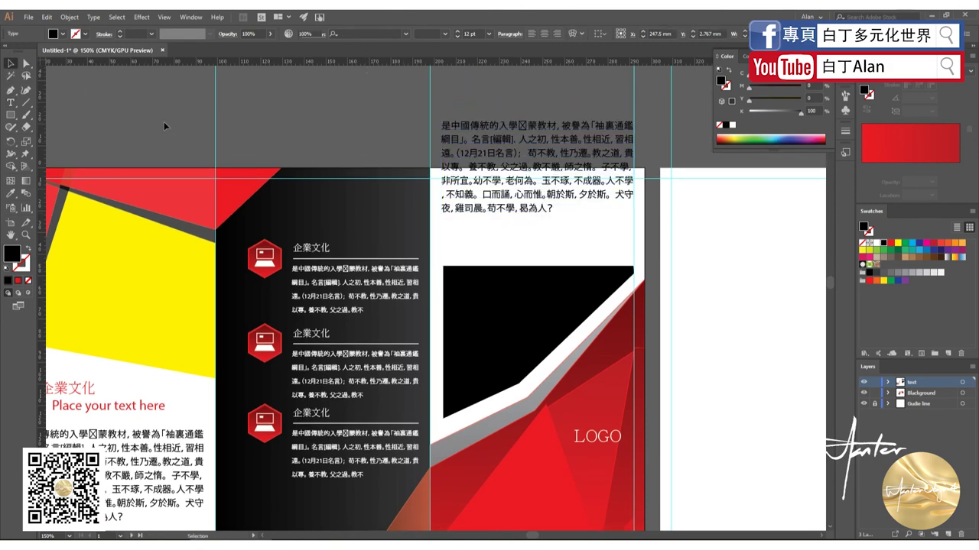
click(11, 114)
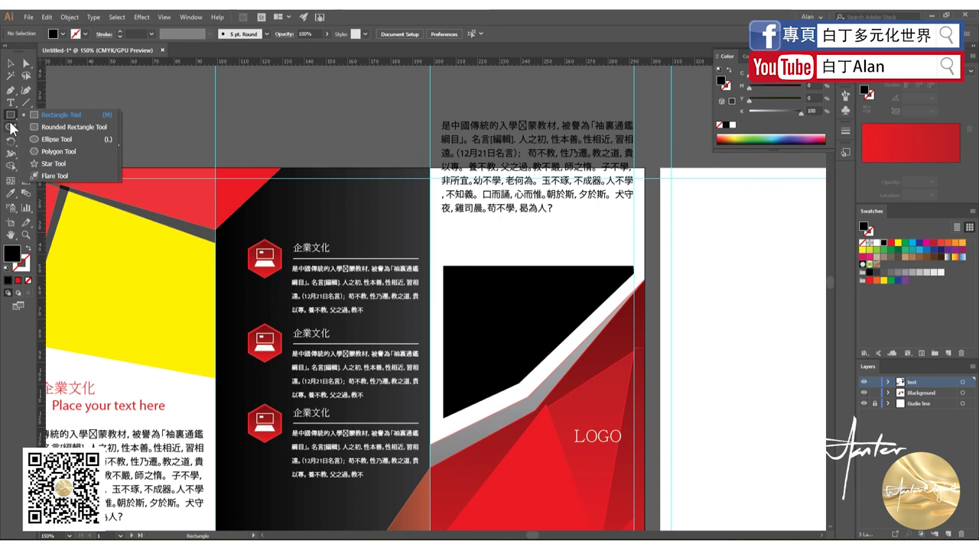
click(11, 102)
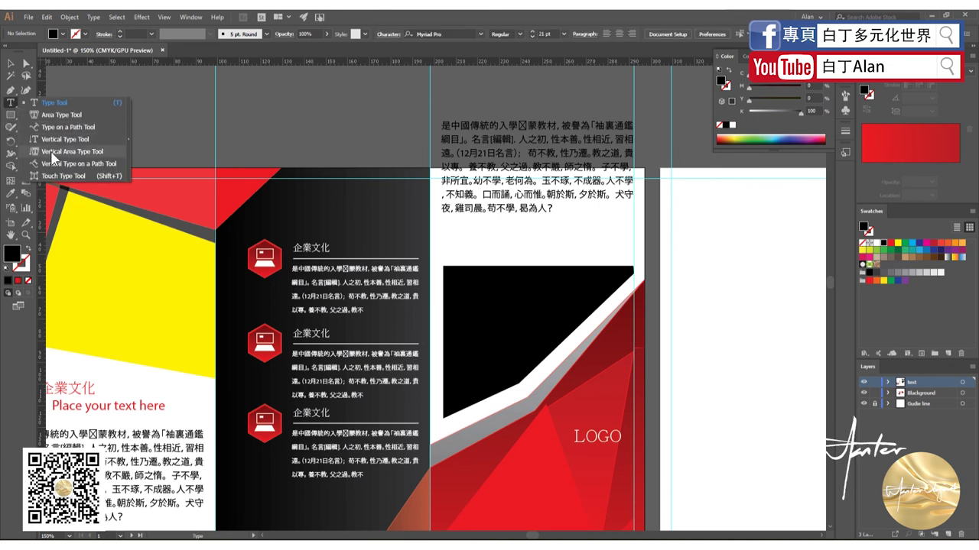
click(75, 117)
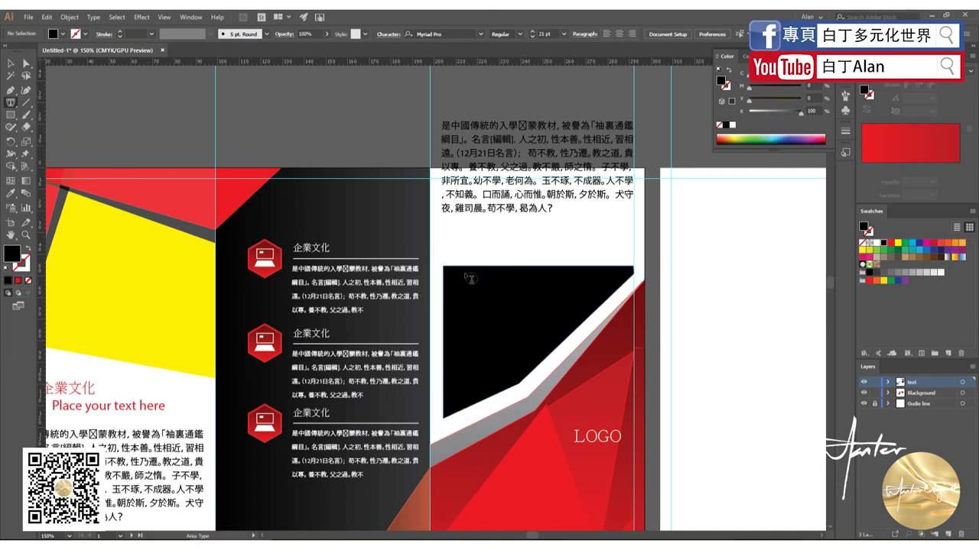
scroll(451, 270, up, 3)
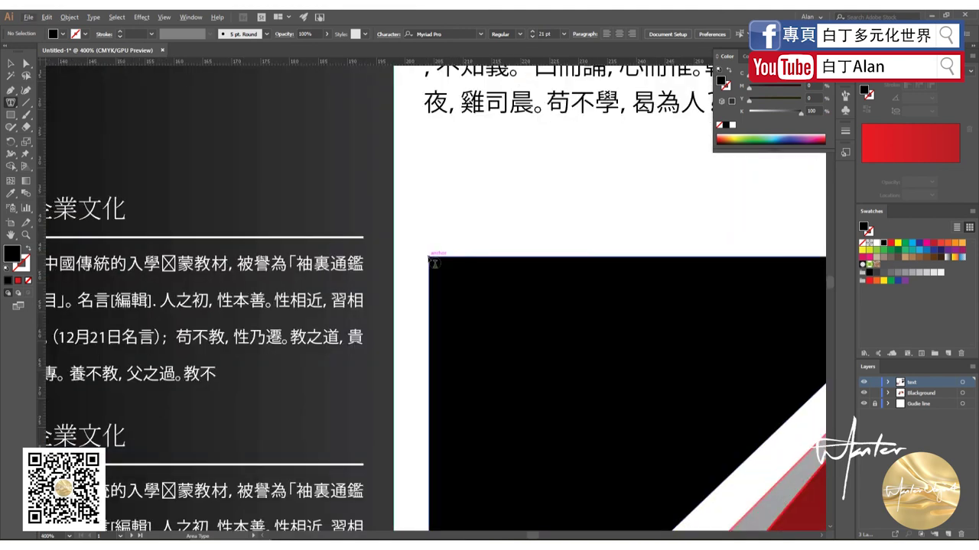
click(433, 259)
scroll(456, 302, down, 3)
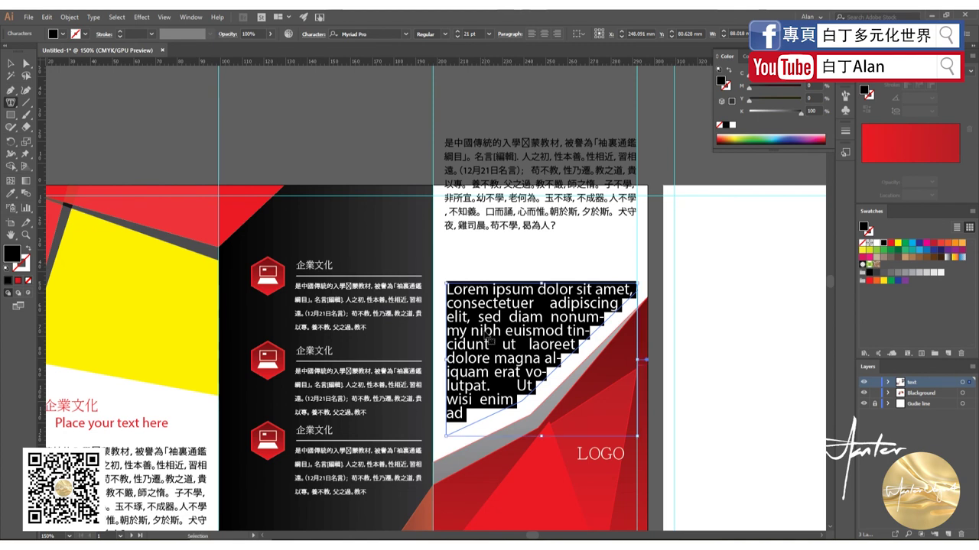
key(ctrl+v)
- Justify the text with last line left and reshape the frame to fill the upper space
click(12, 67)
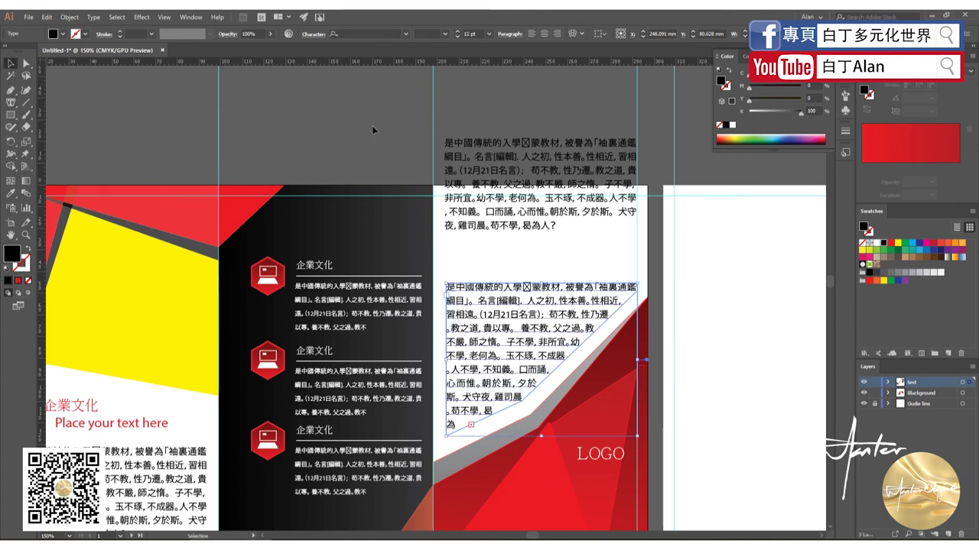
click(506, 34)
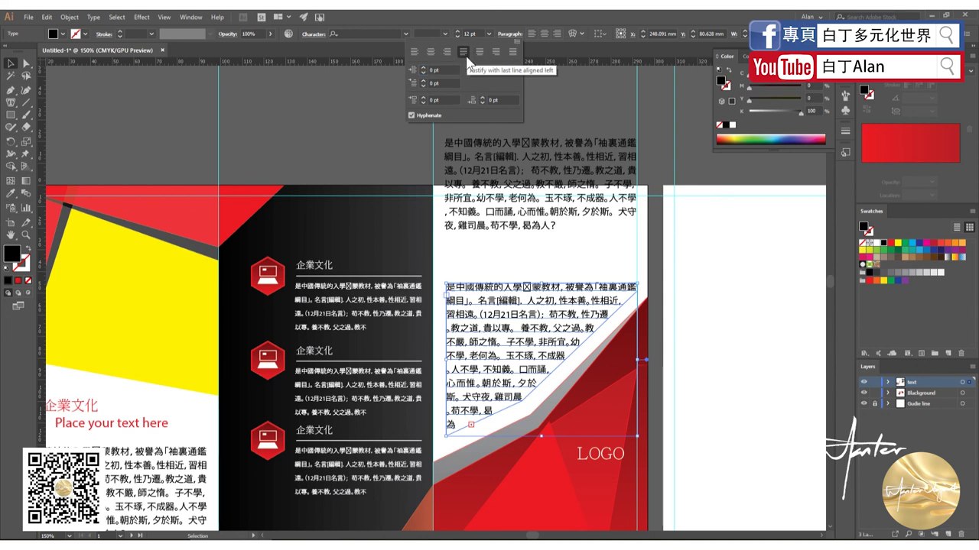
click(498, 303)
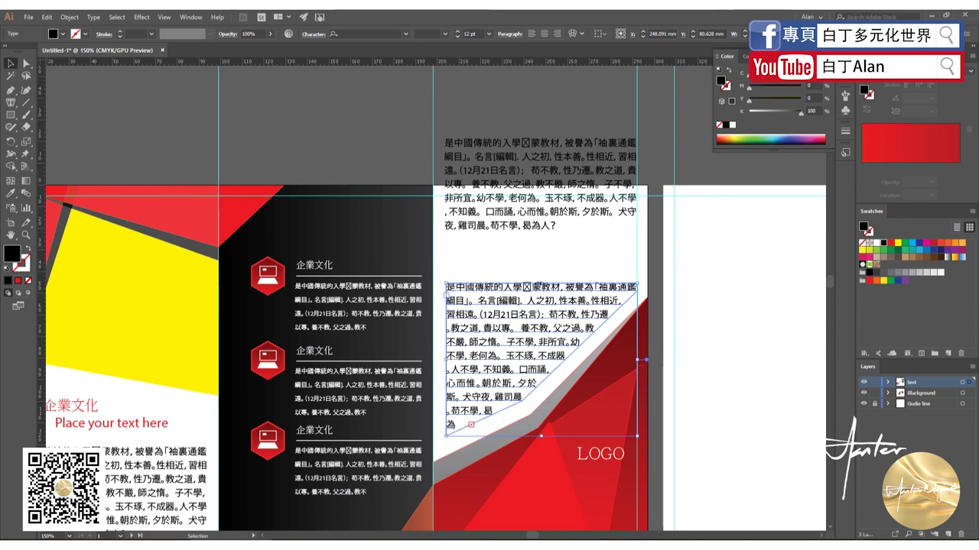
key(a)
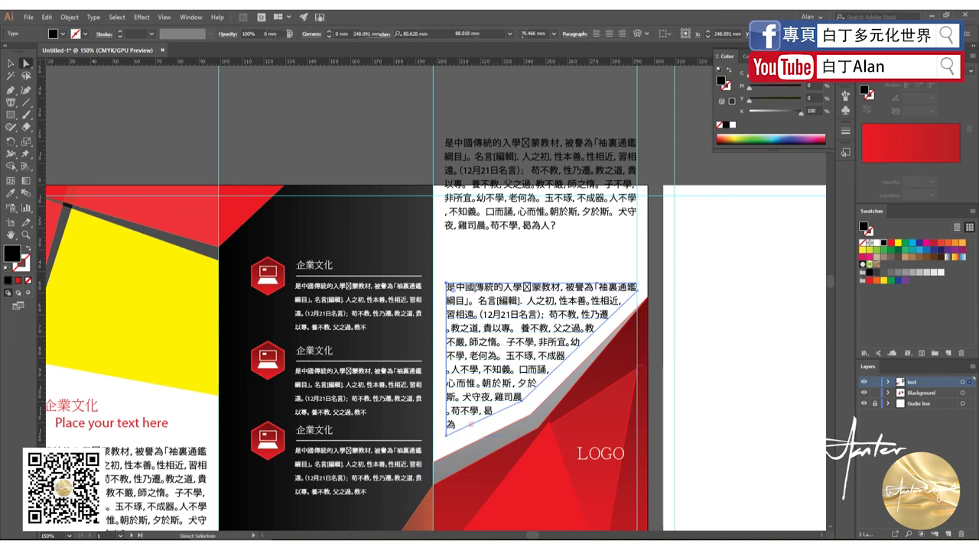
drag(636, 290, 646, 239)
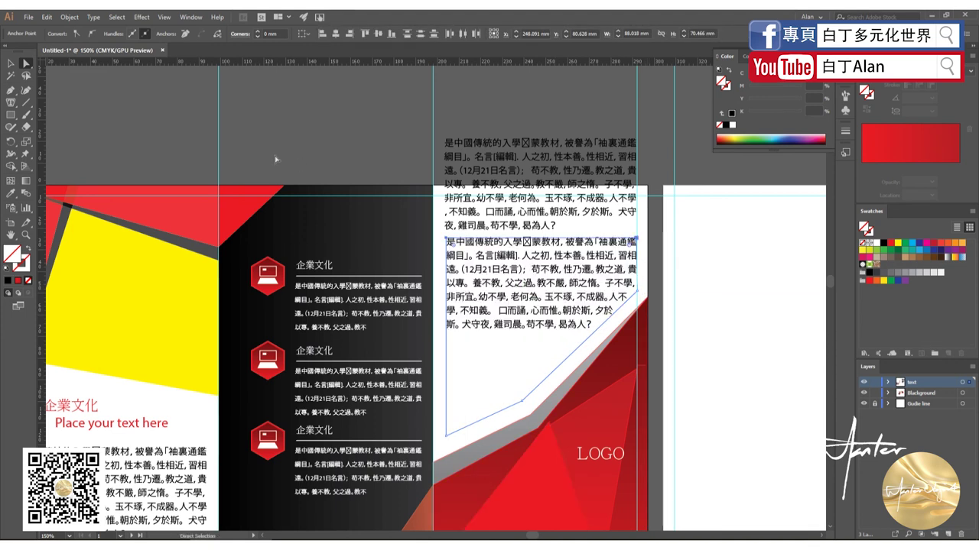
- Delete the old duplicate text block at the panel's top
click(11, 63)
click(456, 175)
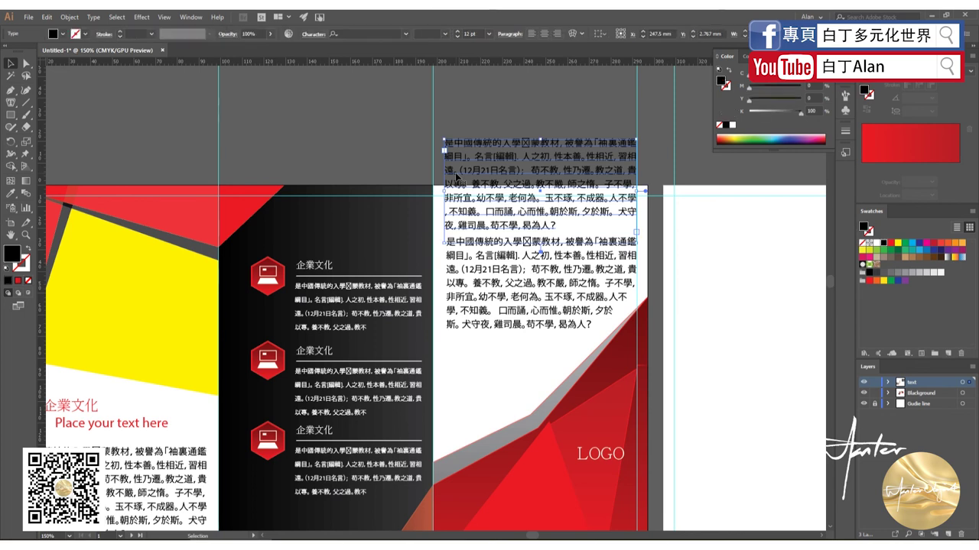
key(Delete)
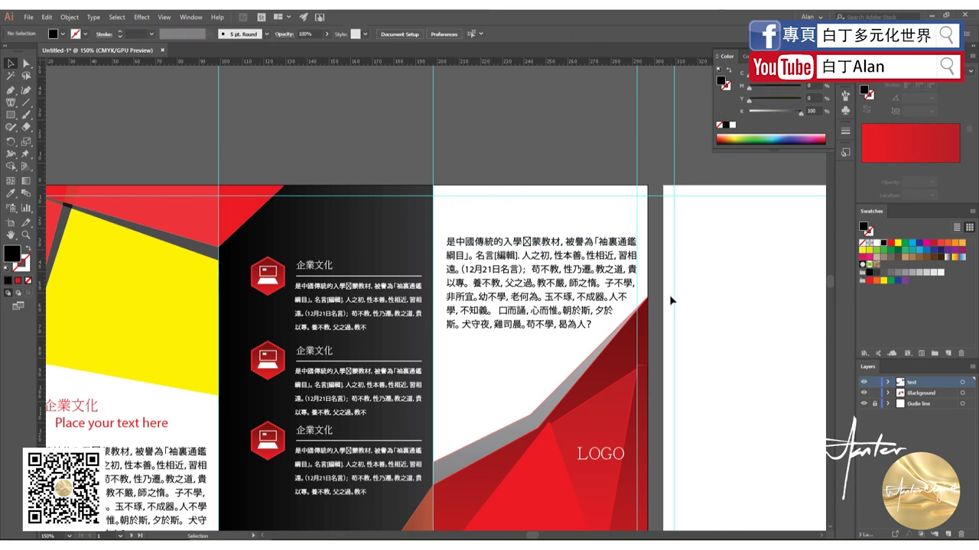
- Give the new body text larger leading for looser line spacing
click(517, 317)
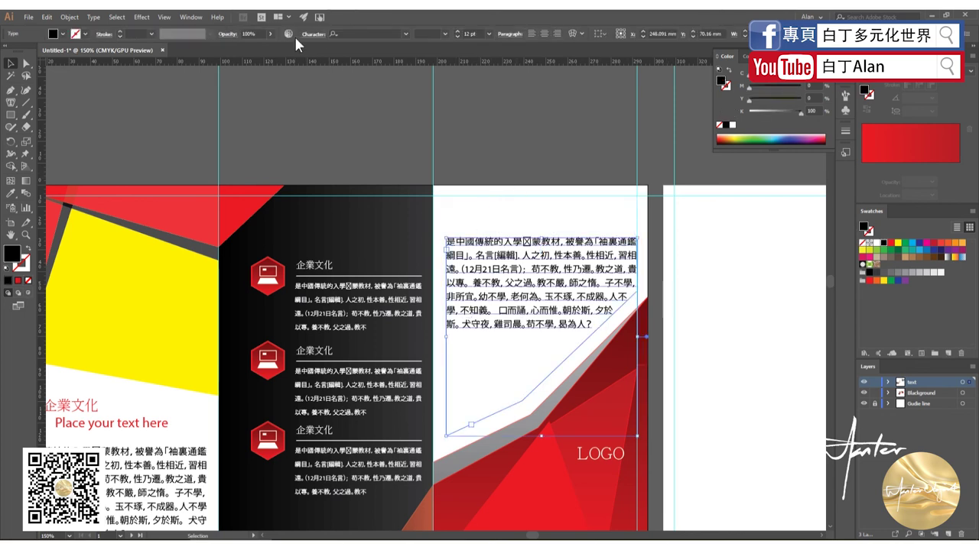
click(312, 35)
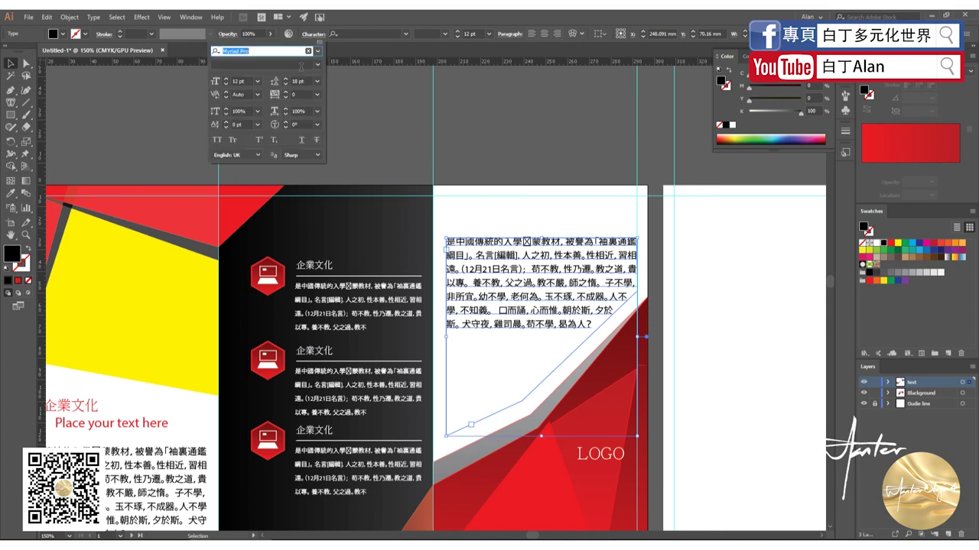
click(318, 81)
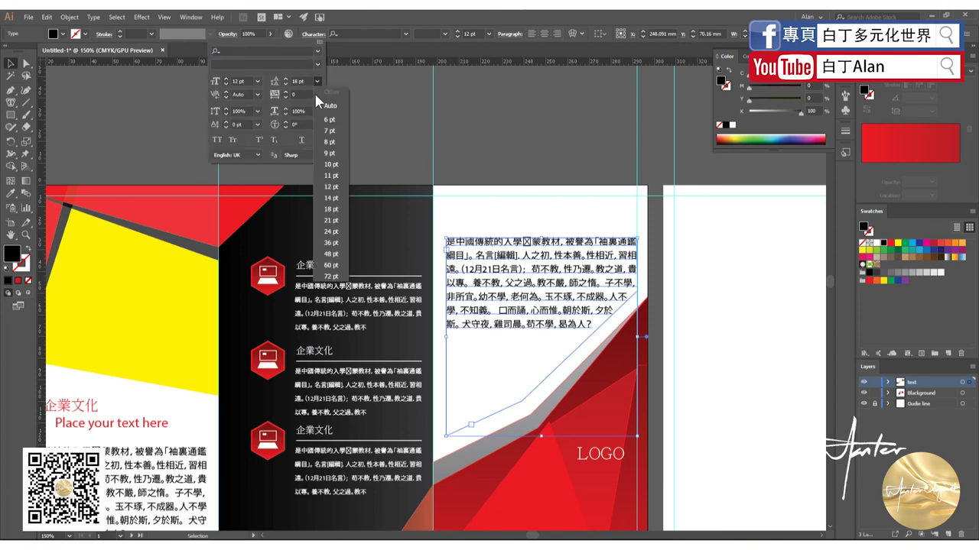
click(326, 224)
click(581, 166)
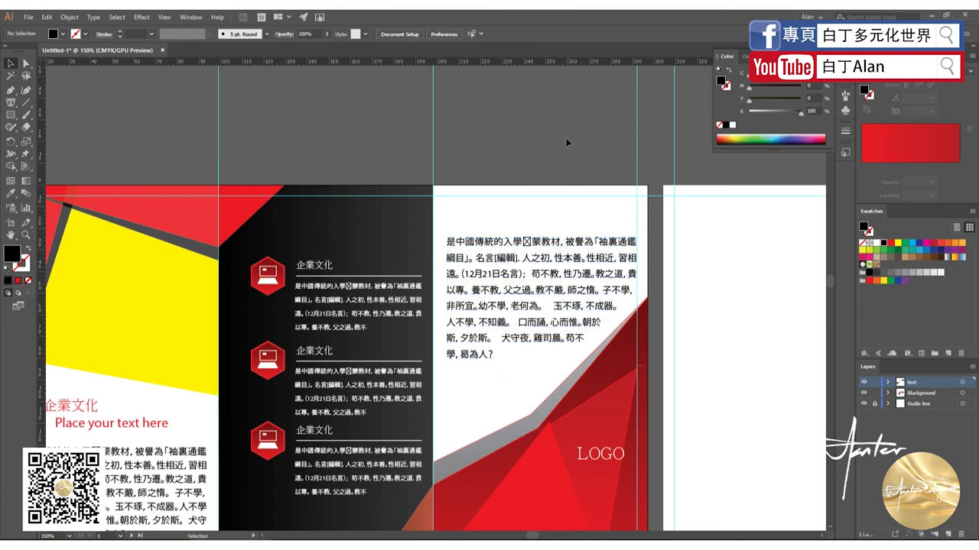
key(ctrl+minus)
key(ctrl+minus)
scroll(158, 330, down, 1)
scroll(158, 330, up, 2)
scroll(158, 330, down, 1)
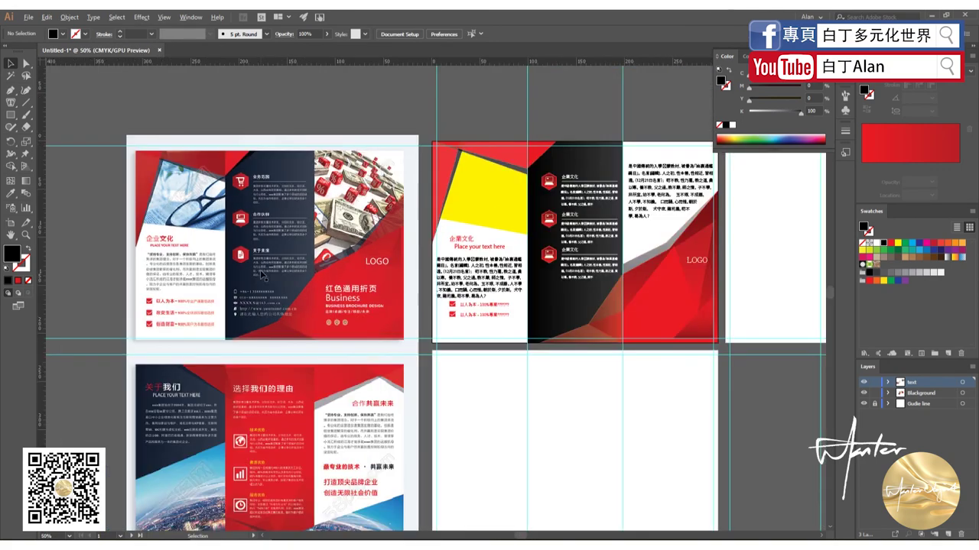
scroll(158, 331, up, 1)
scroll(196, 344, down, 2)
scroll(306, 313, up, 1)
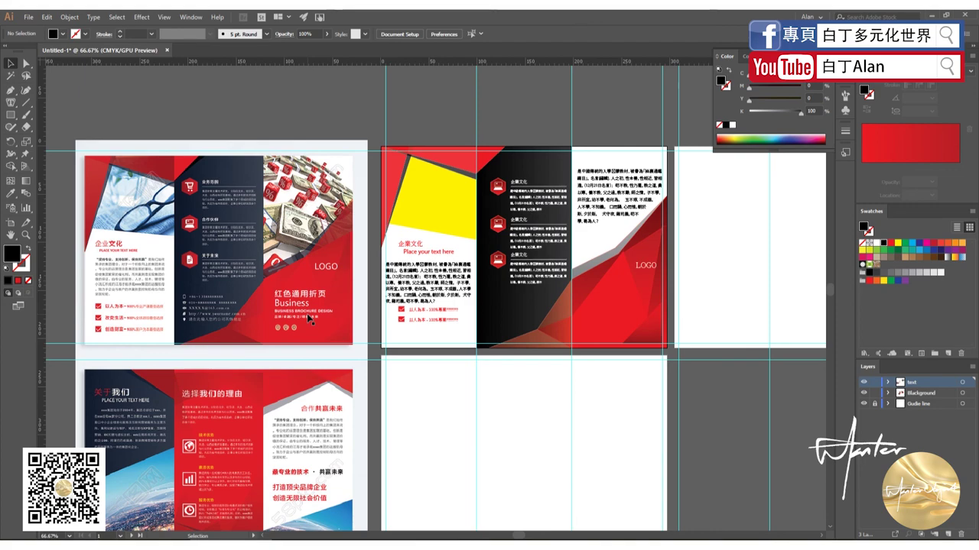
scroll(309, 354, up, 4)
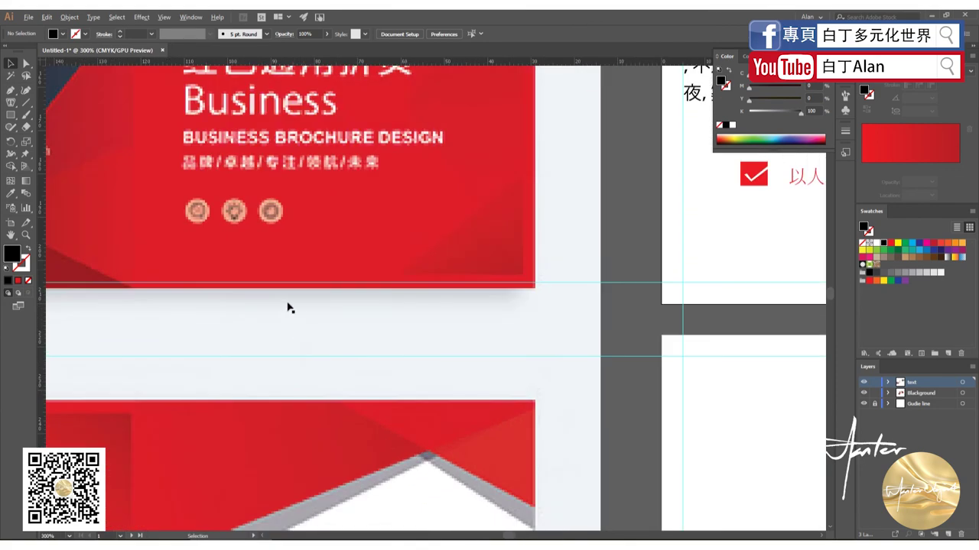
scroll(254, 242, down, 3)
scroll(311, 238, down, 2)
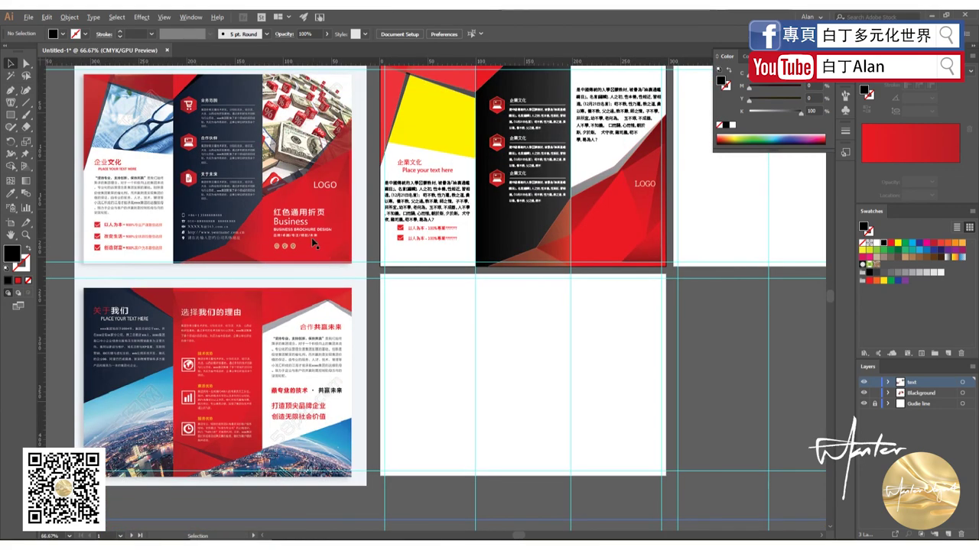
scroll(426, 334, up, 1)
scroll(426, 334, down, 1)
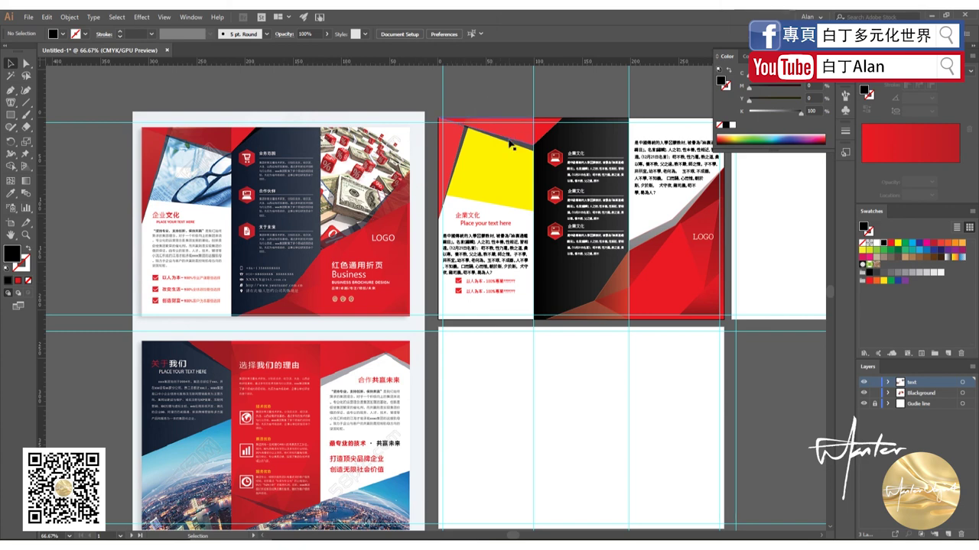
scroll(445, 306, down, 1)
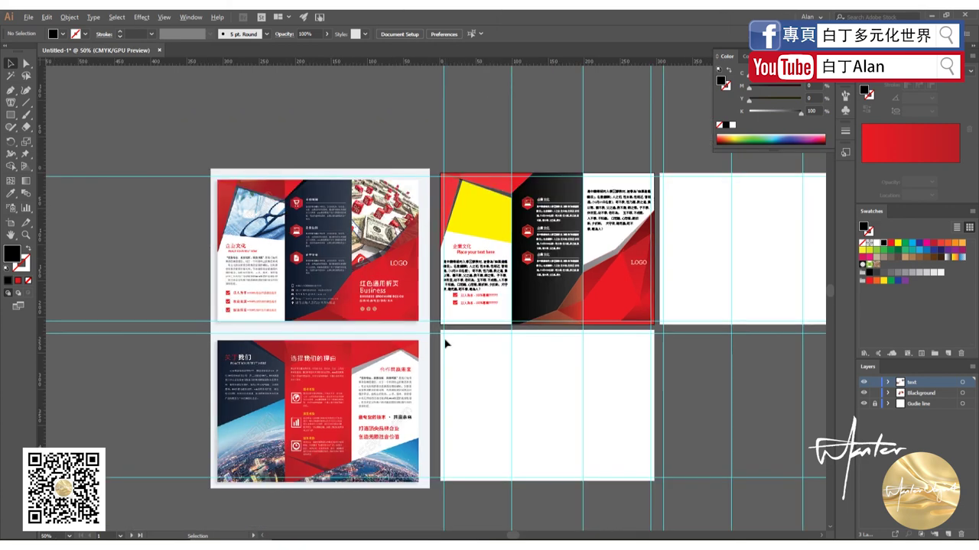
scroll(521, 337, up, 1)
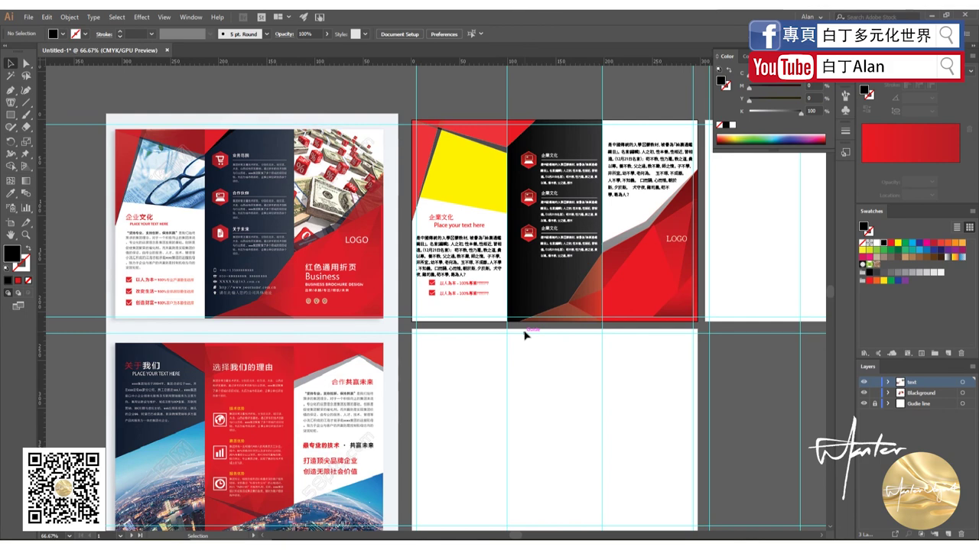